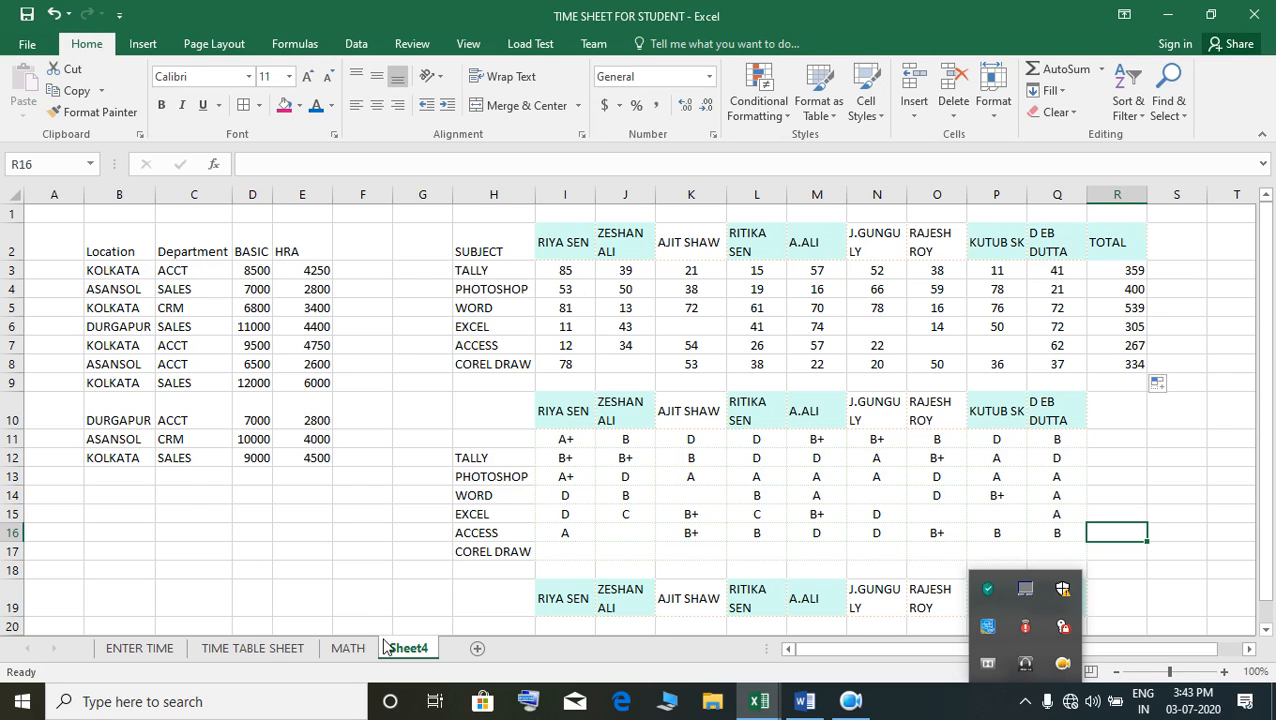
On the MATH sheet, sum the JAN column in C13 and fill the total across through MAY in G13
{"action": "left_click", "coordinate": [345, 648]}
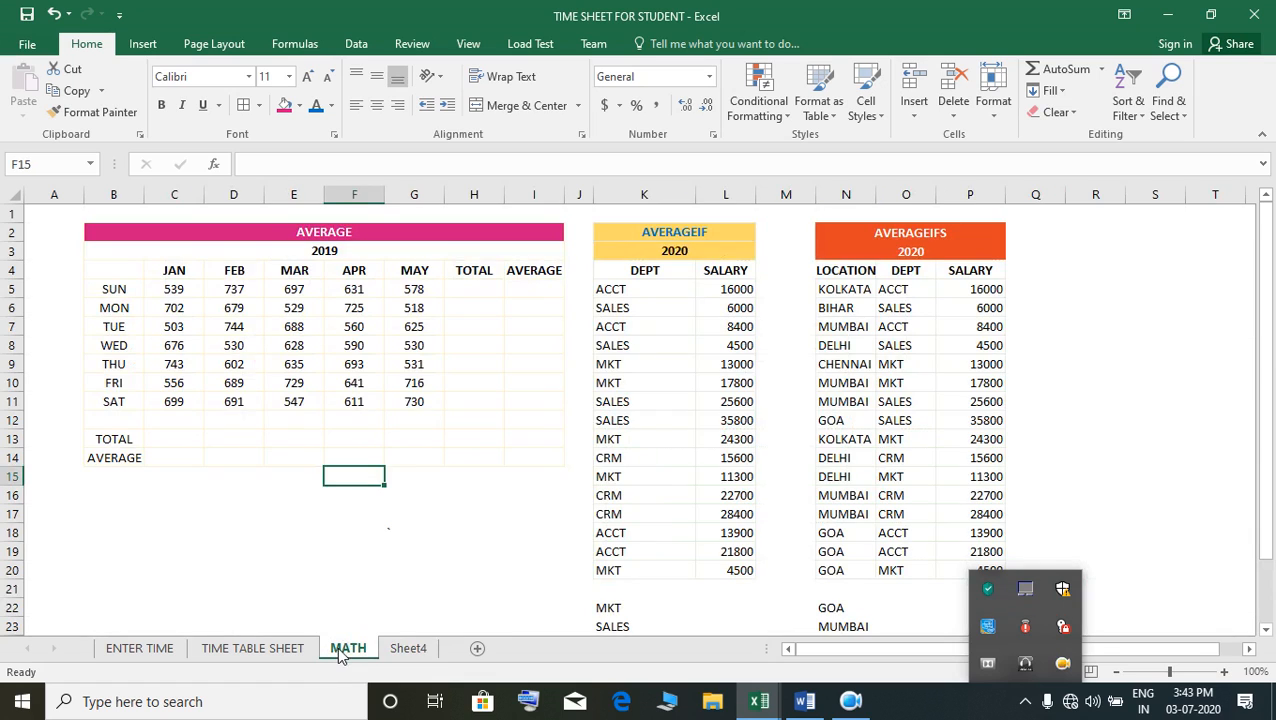
{"action": "left_click", "coordinate": [173, 445]}
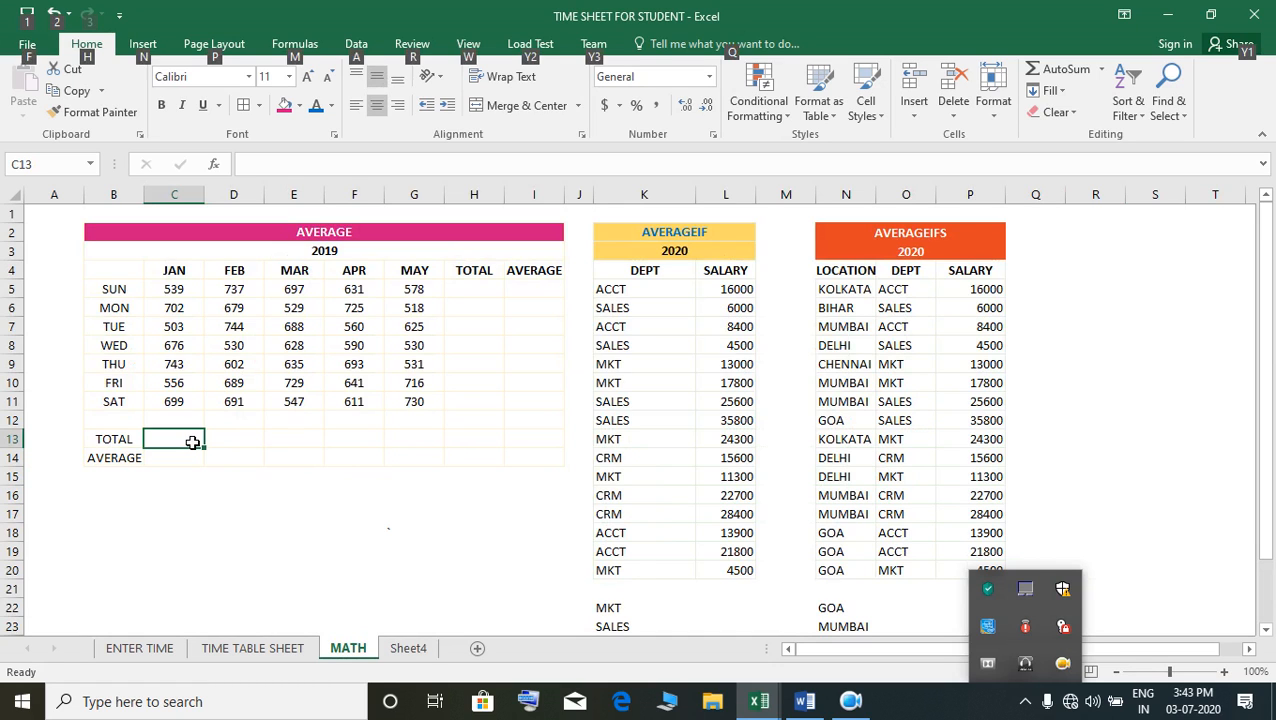
{"action": "key", "text": "alt+equal"}
{"action": "key", "text": "Return"}
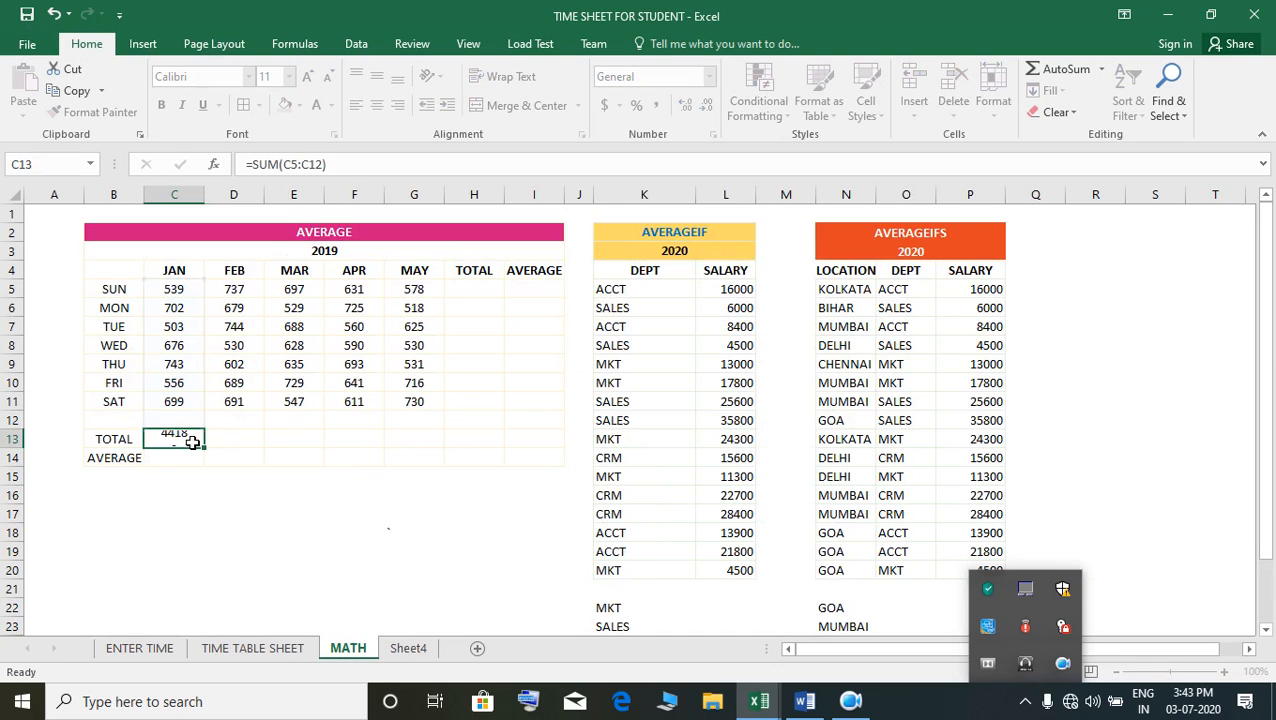
{"action": "left_click", "coordinate": [193, 440]}
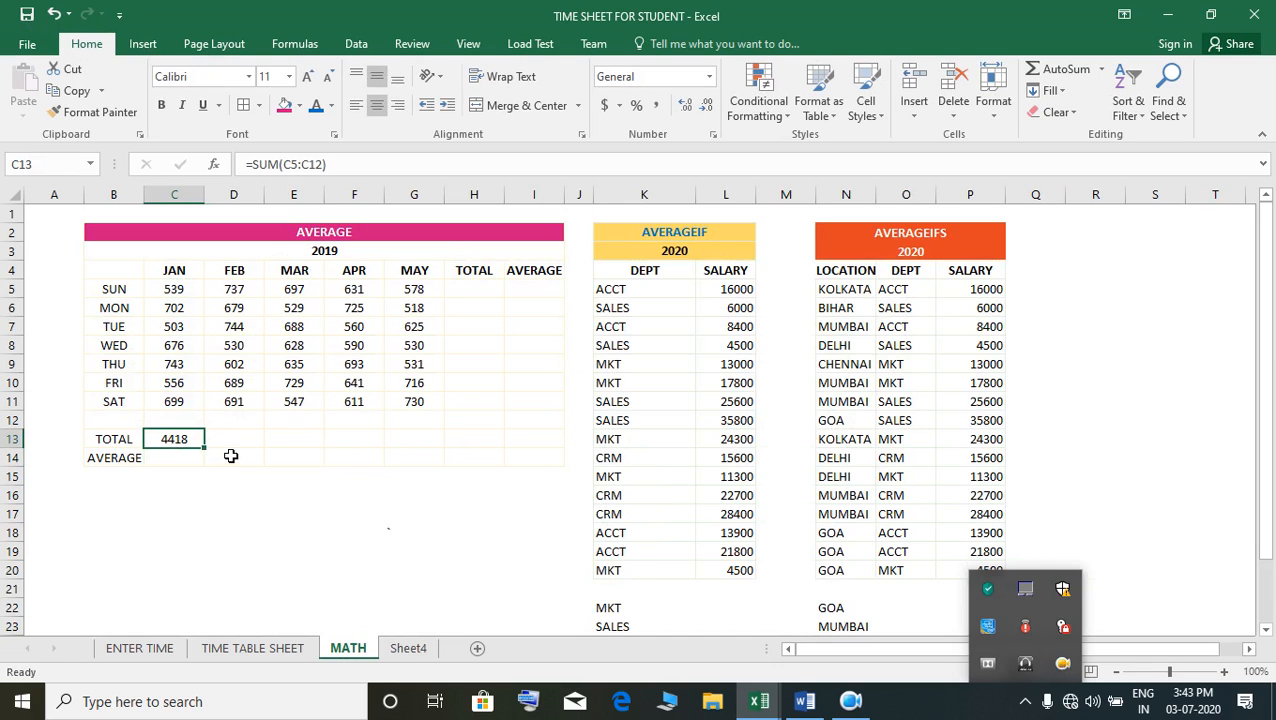
{"action": "left_click_drag", "start_coordinate": [204, 448], "coordinate": [439, 458]}
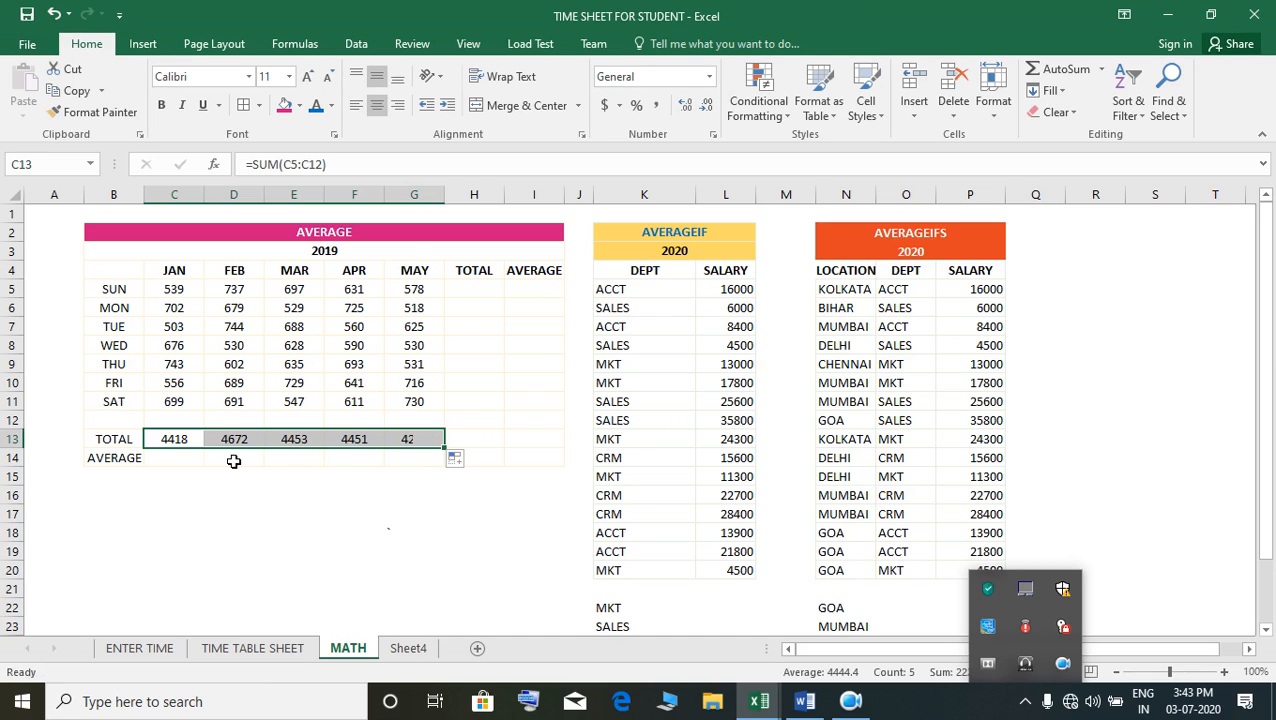
Calculate the JAN average in C14 with =AVERAGE(C5:C11)
{"action": "left_click", "coordinate": [193, 461]}
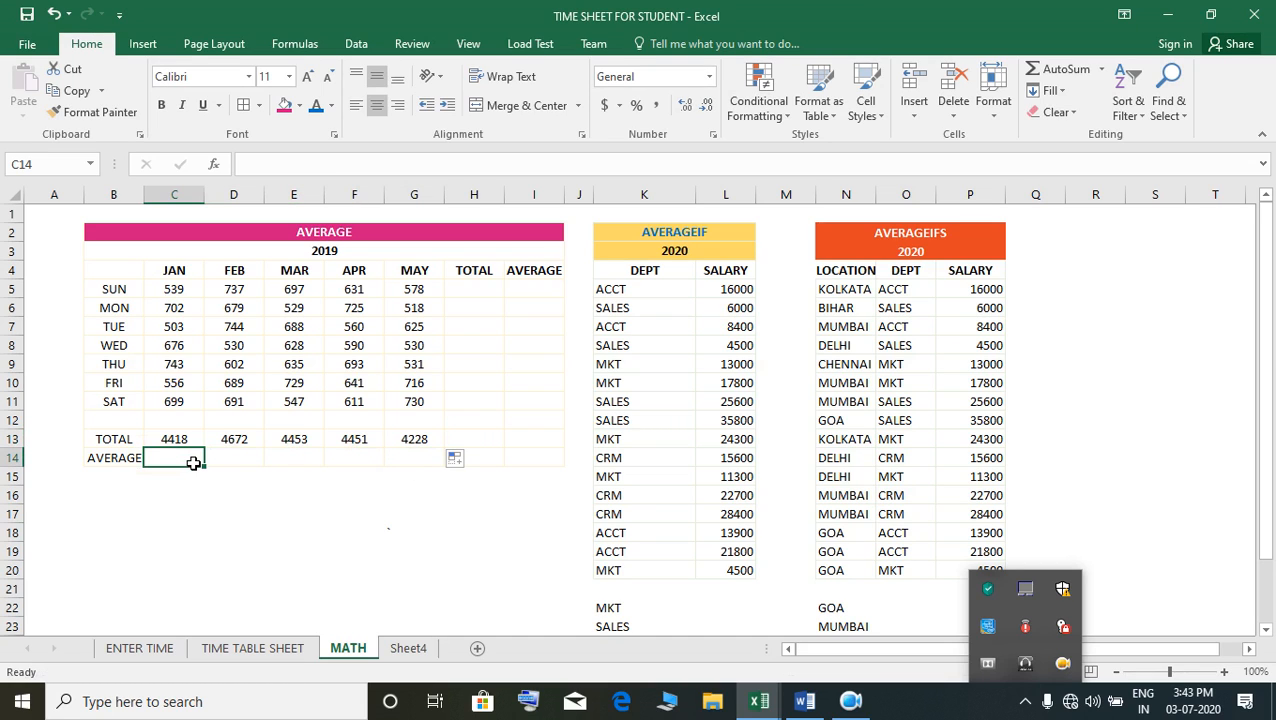
{"action": "type", "text": "=AVE"}
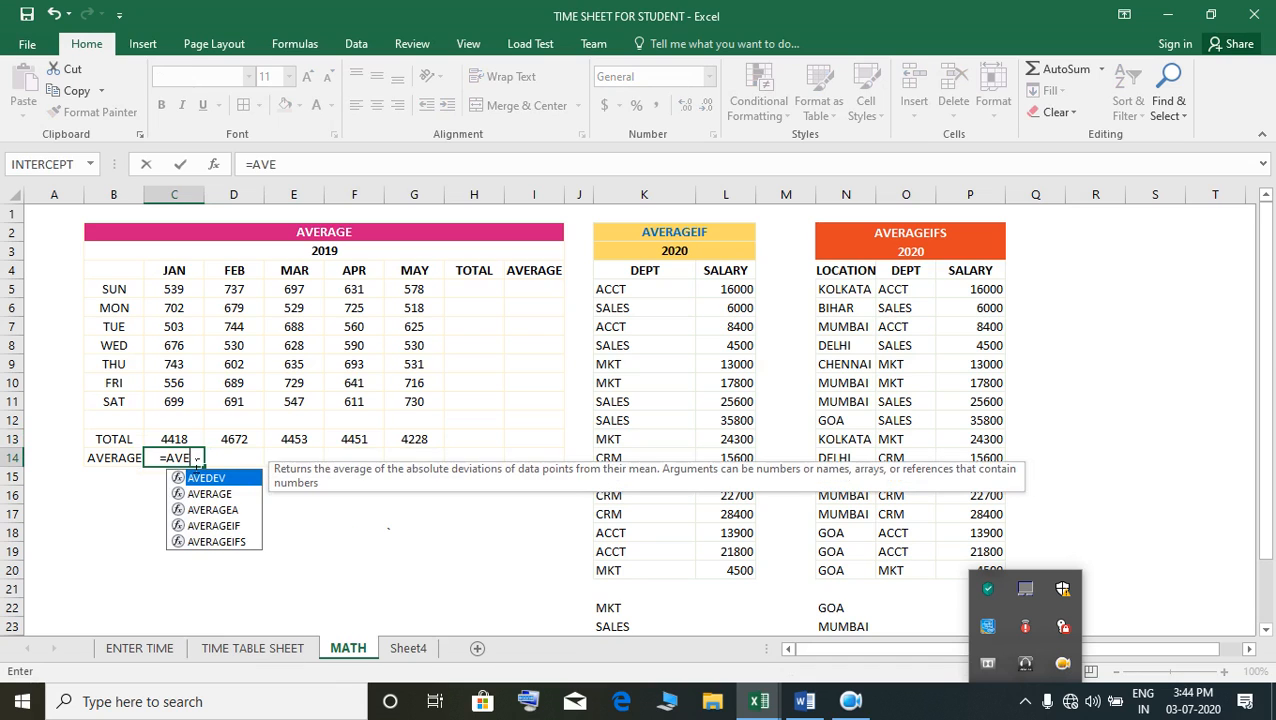
{"action": "type", "text": "R"}
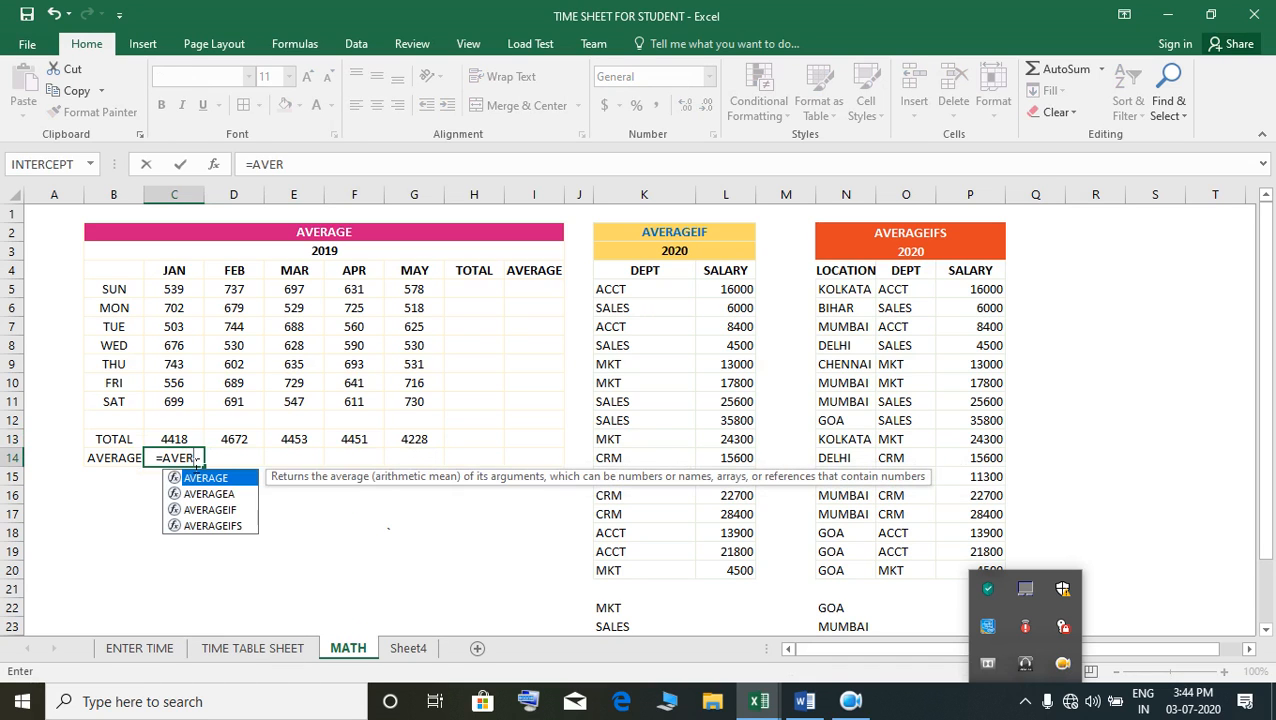
{"action": "key", "text": "Tab"}
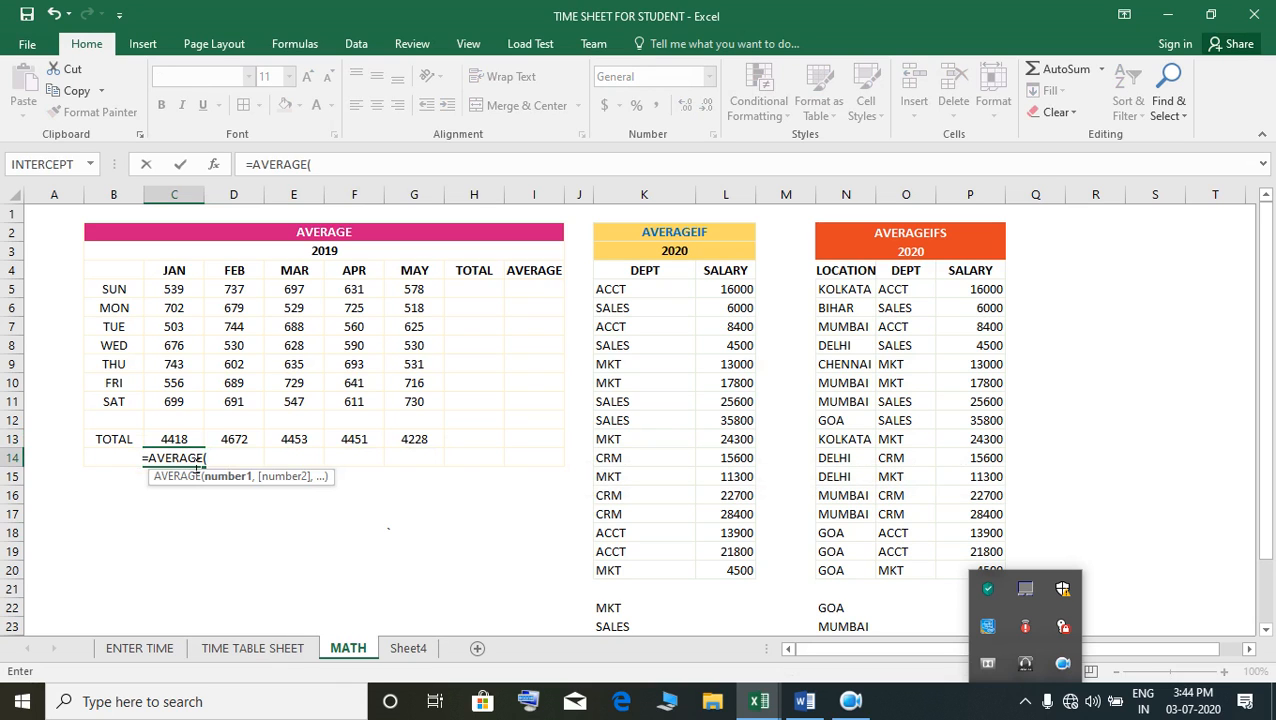
{"action": "left_click_drag", "start_coordinate": [190, 292], "coordinate": [198, 404]}
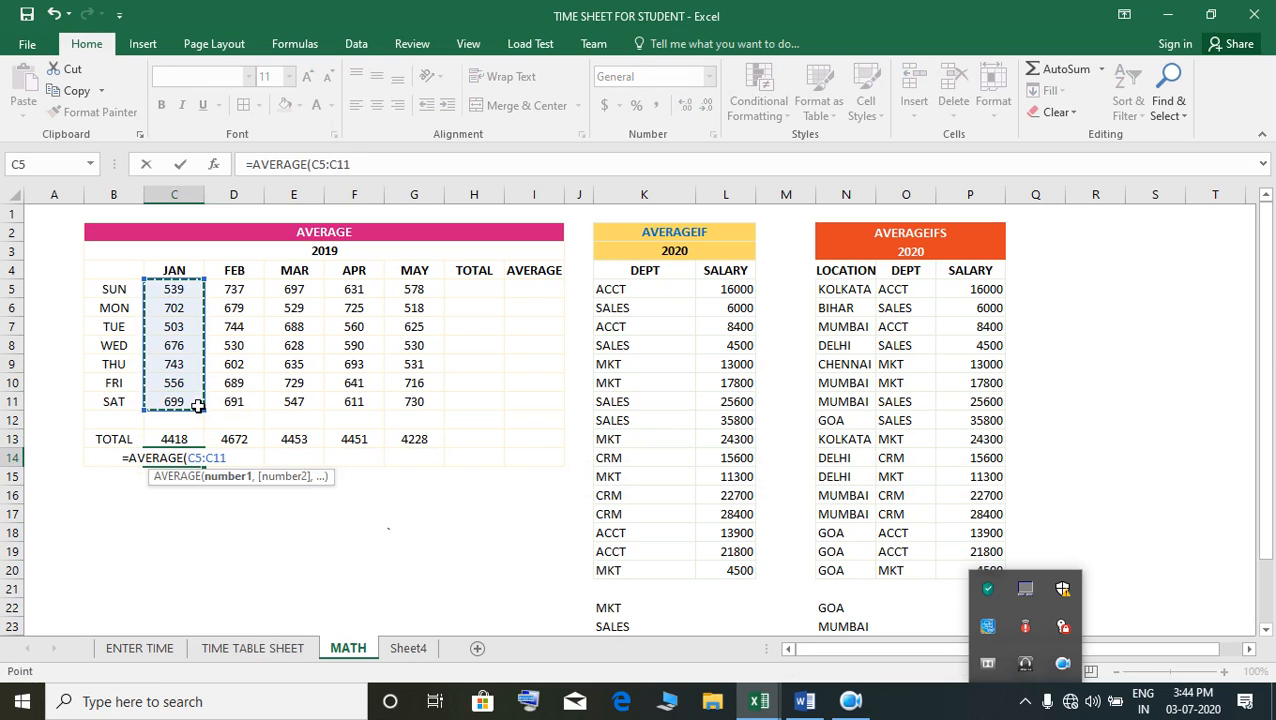
{"action": "type", "text": ")"}
{"action": "key", "text": "Return"}
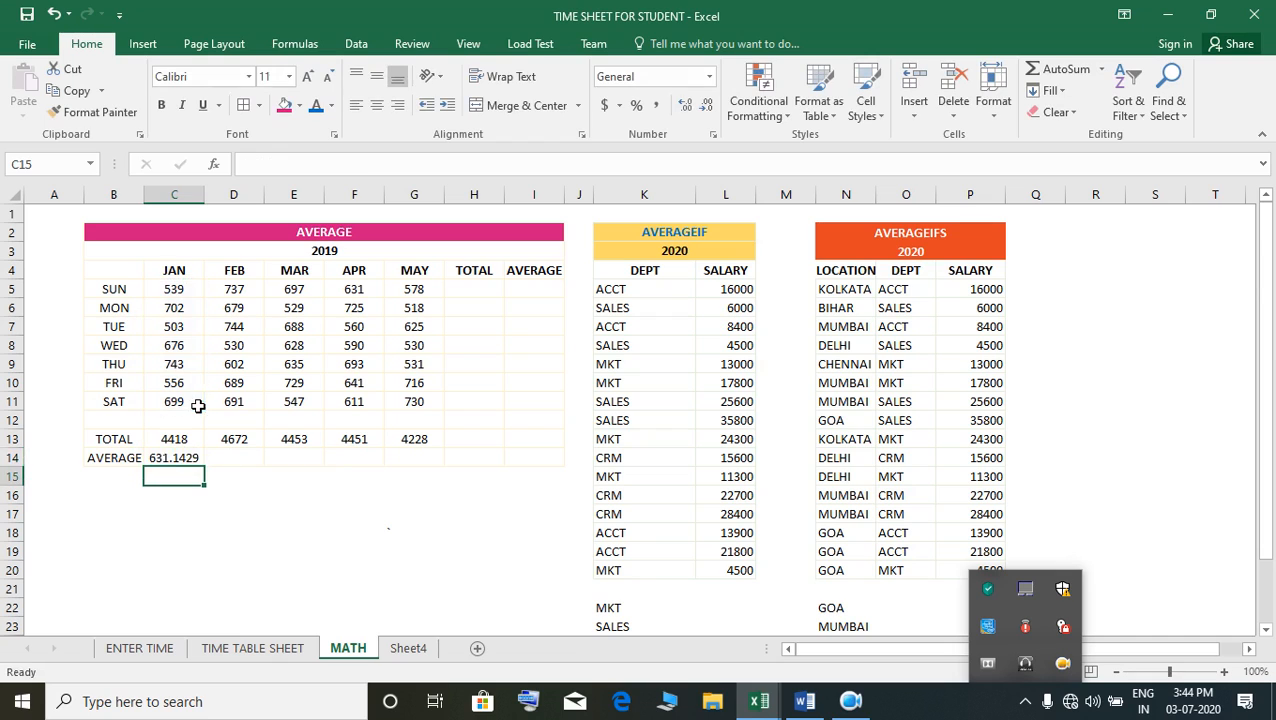
Format the JAN average in C14 to two decimal places and fill it across through MAY in G14
{"action": "left_click", "coordinate": [170, 461]}
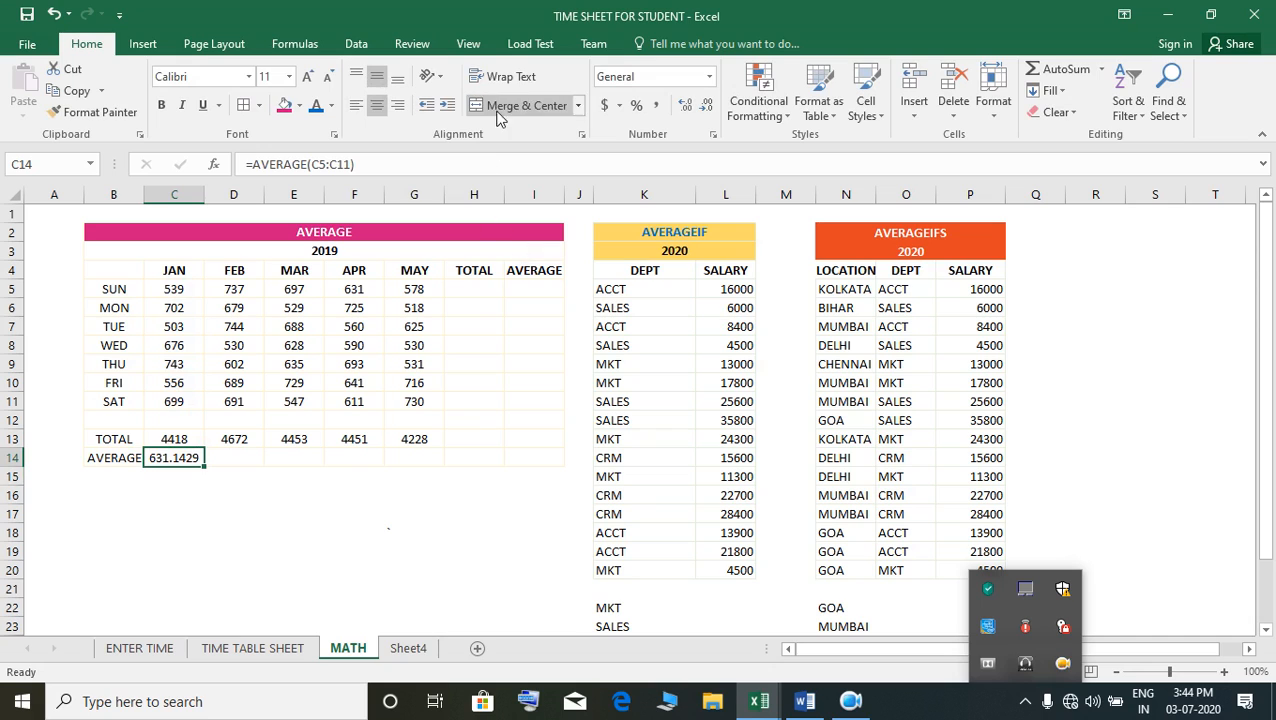
{"action": "left_click", "coordinate": [705, 110]}
{"action": "left_click", "coordinate": [705, 110]}
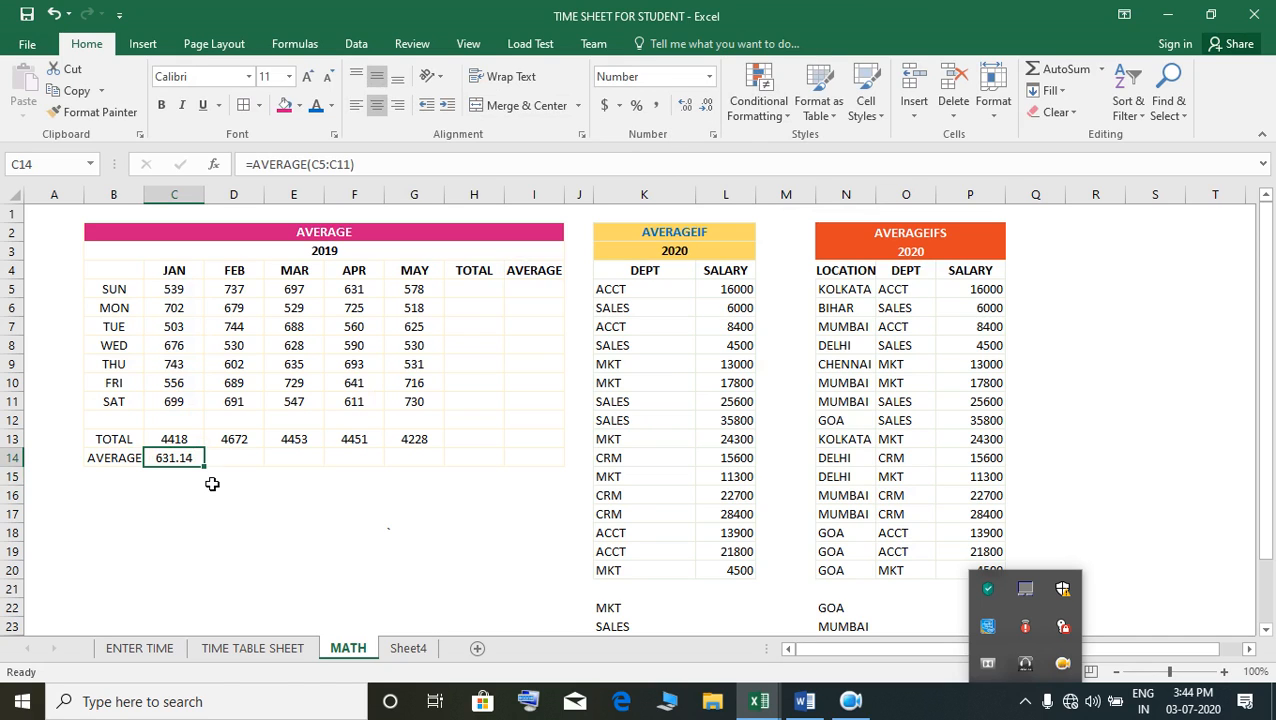
{"action": "left_click_drag", "start_coordinate": [211, 476], "coordinate": [441, 484]}
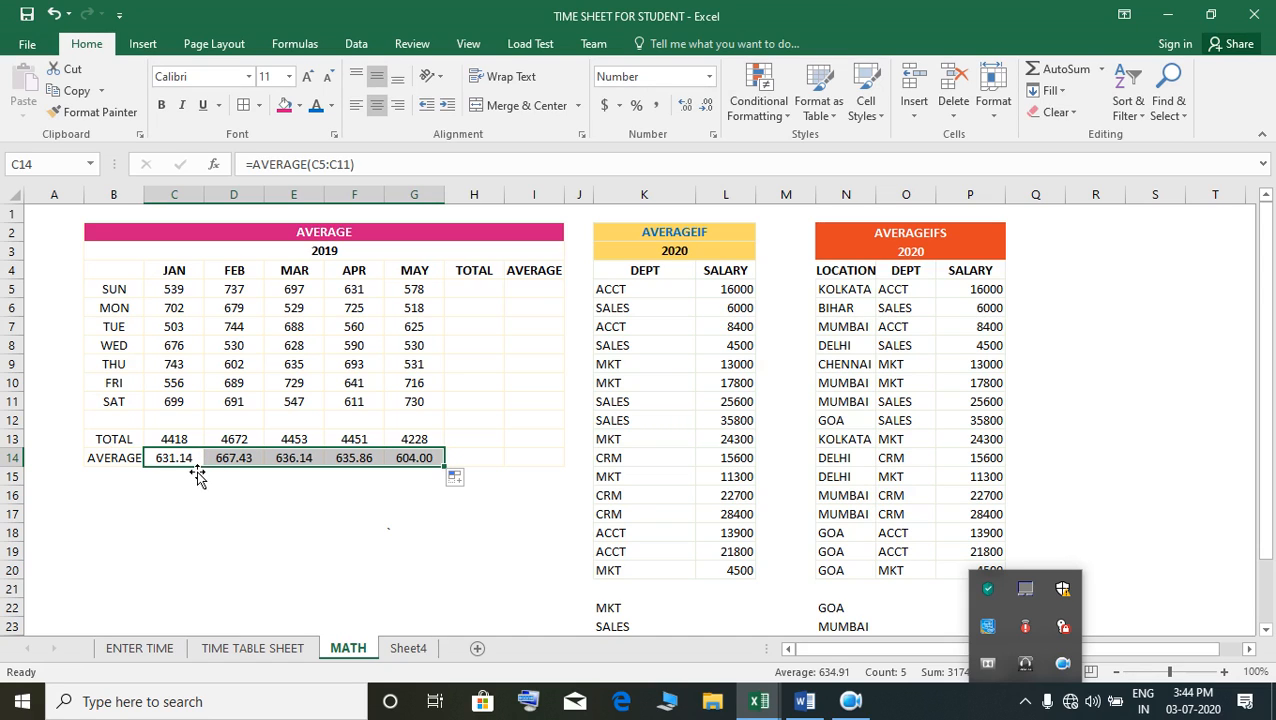
Sum the SUN row in H5 with =SUM(C5:G5) and fill the total down through SAT in H11
{"action": "left_click", "coordinate": [493, 297]}
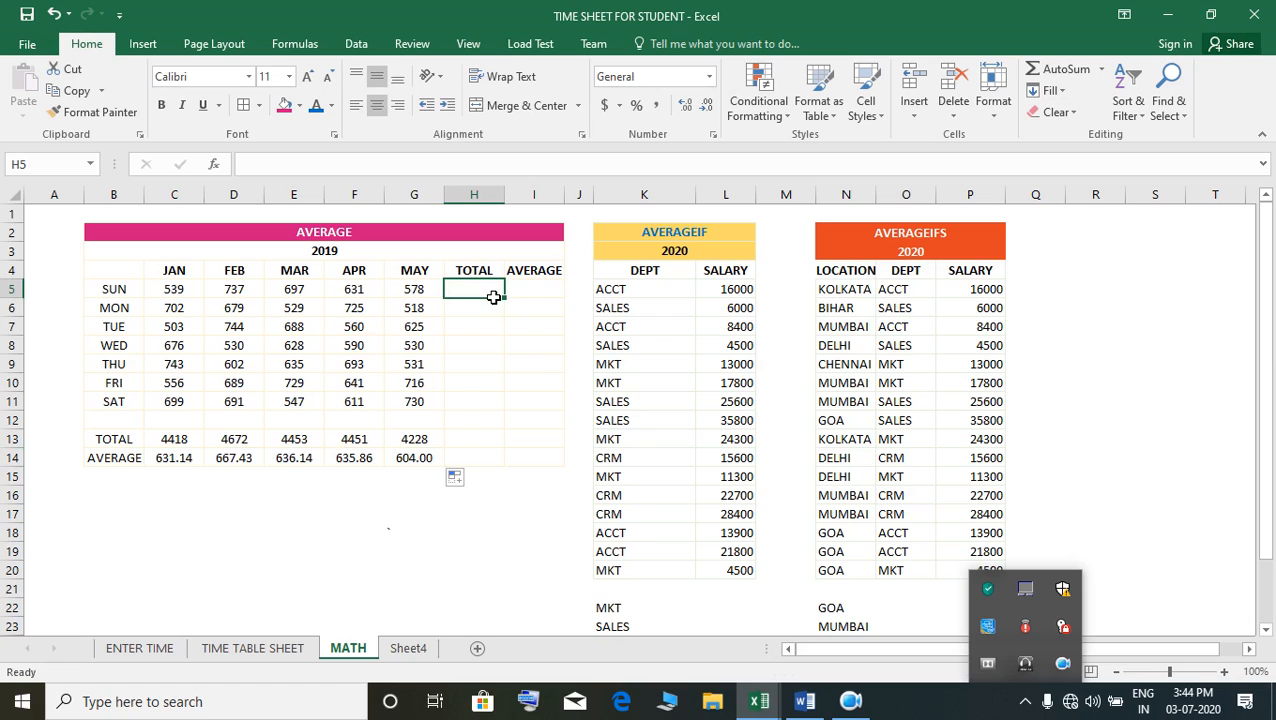
{"action": "key", "text": "alt+equal"}
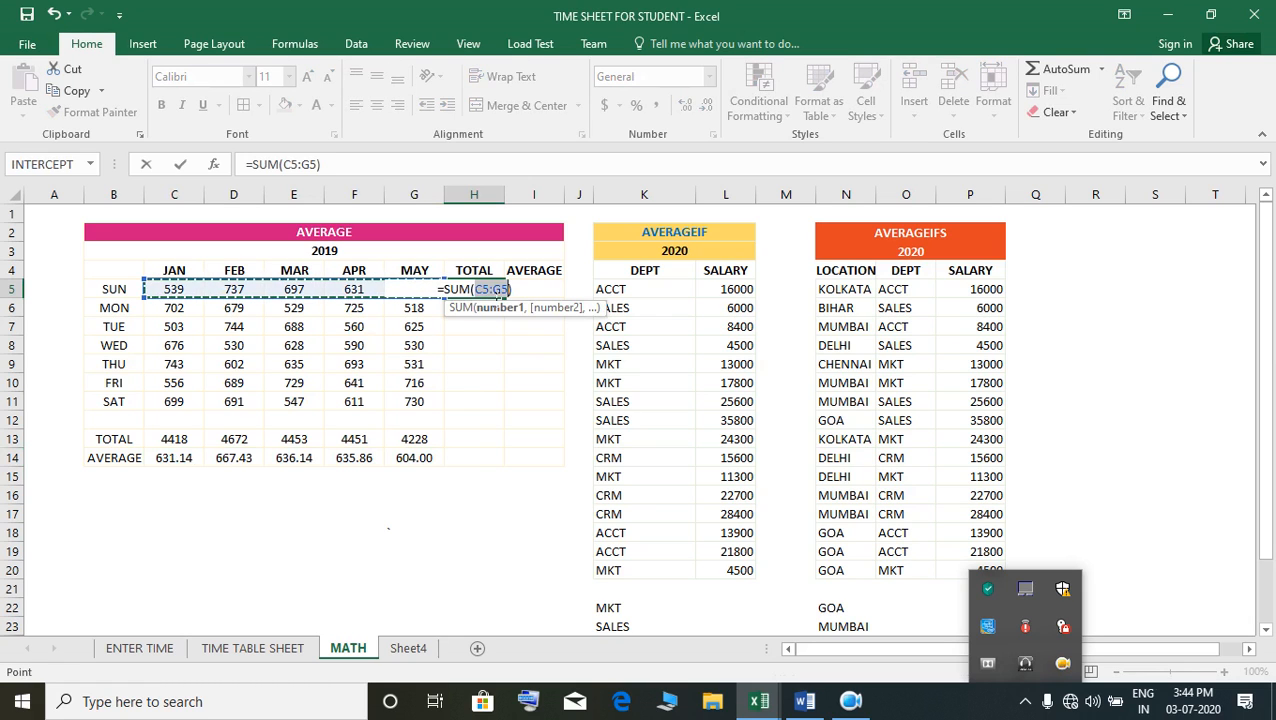
{"action": "key", "text": "Return"}
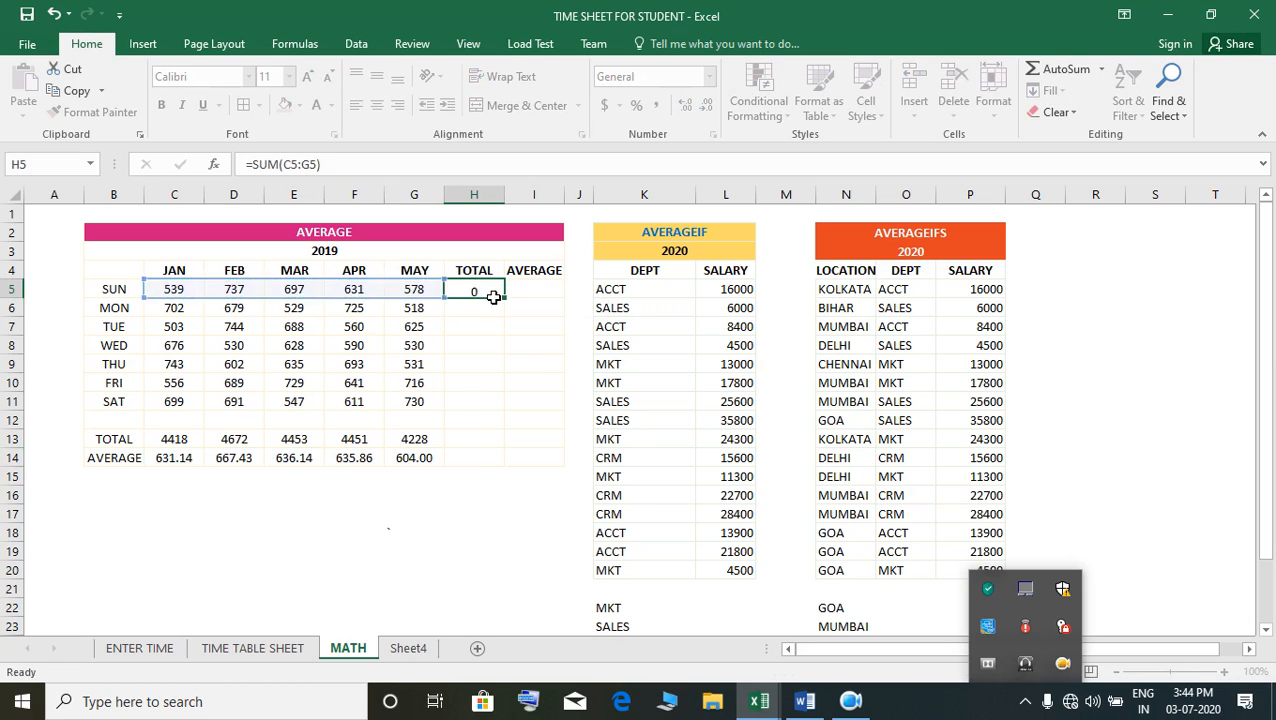
{"action": "left_click", "coordinate": [489, 294]}
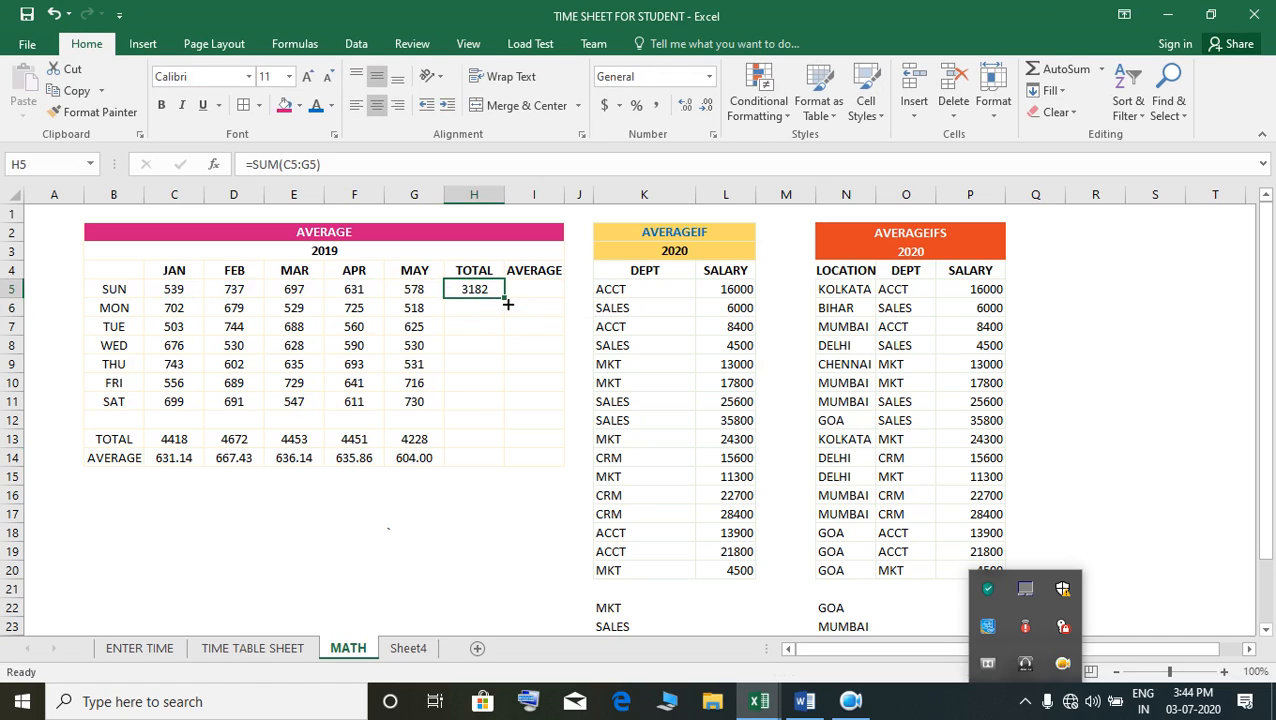
{"action": "left_click_drag", "start_coordinate": [508, 304], "coordinate": [521, 418]}
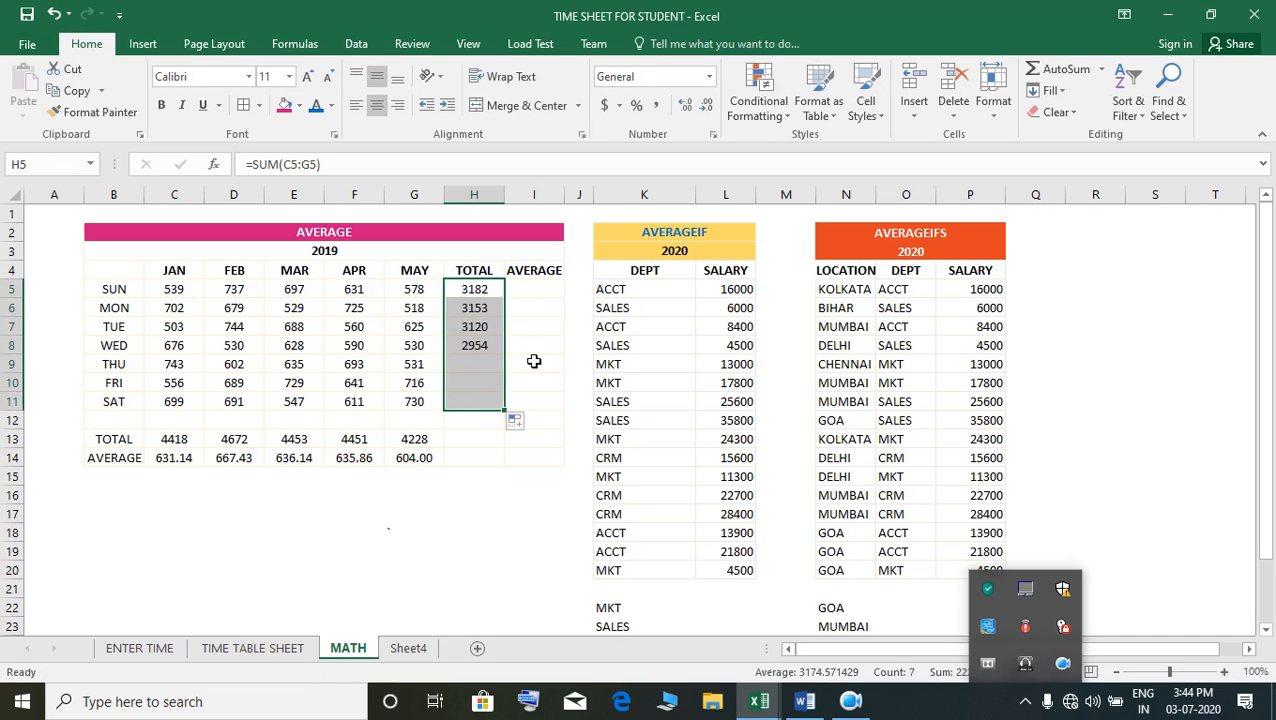
Calculate the SUN row average in I5 with =AVERAGE(C5:G5)
{"action": "left_click", "coordinate": [548, 298]}
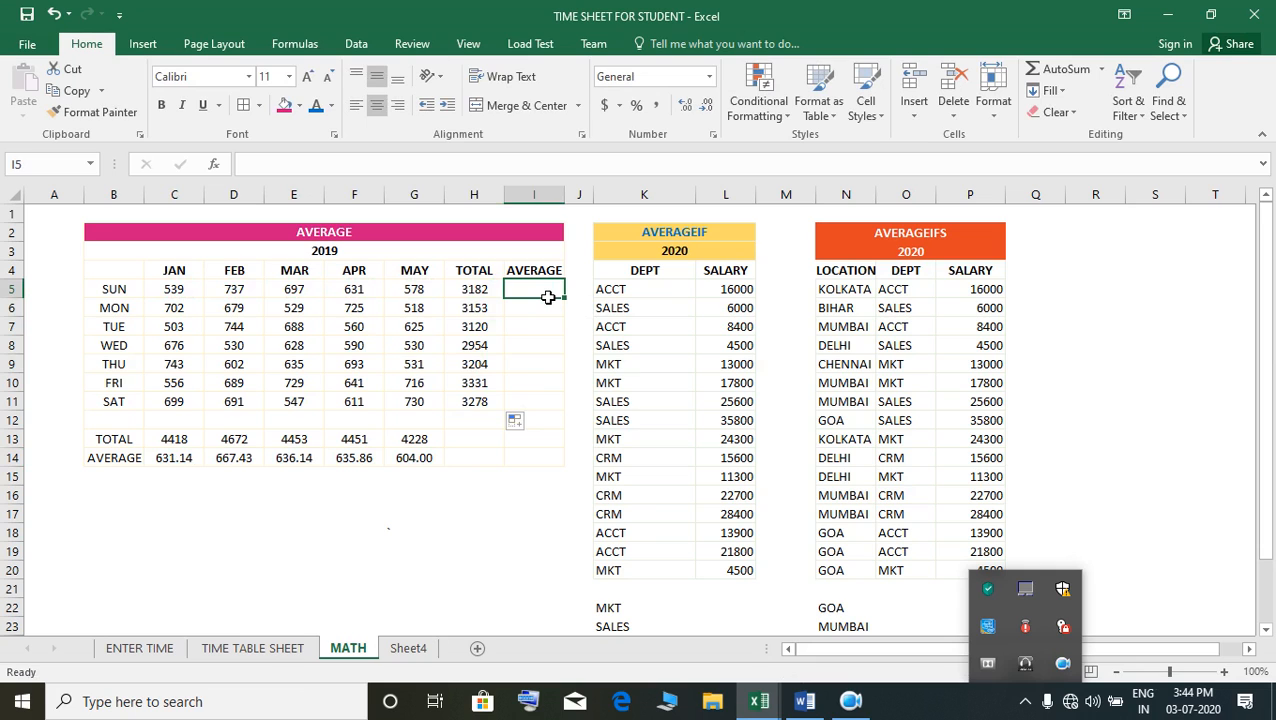
{"action": "type", "text": "=AVERA"}
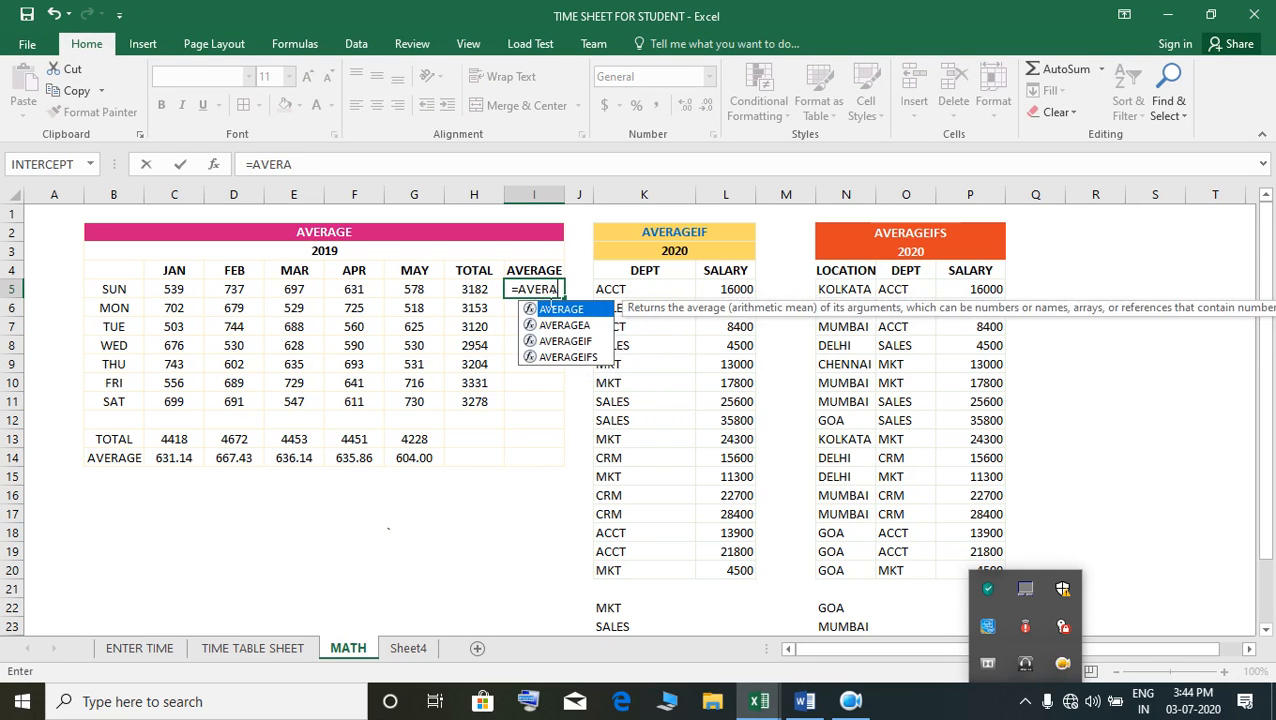
{"action": "type", "text": "GE"}
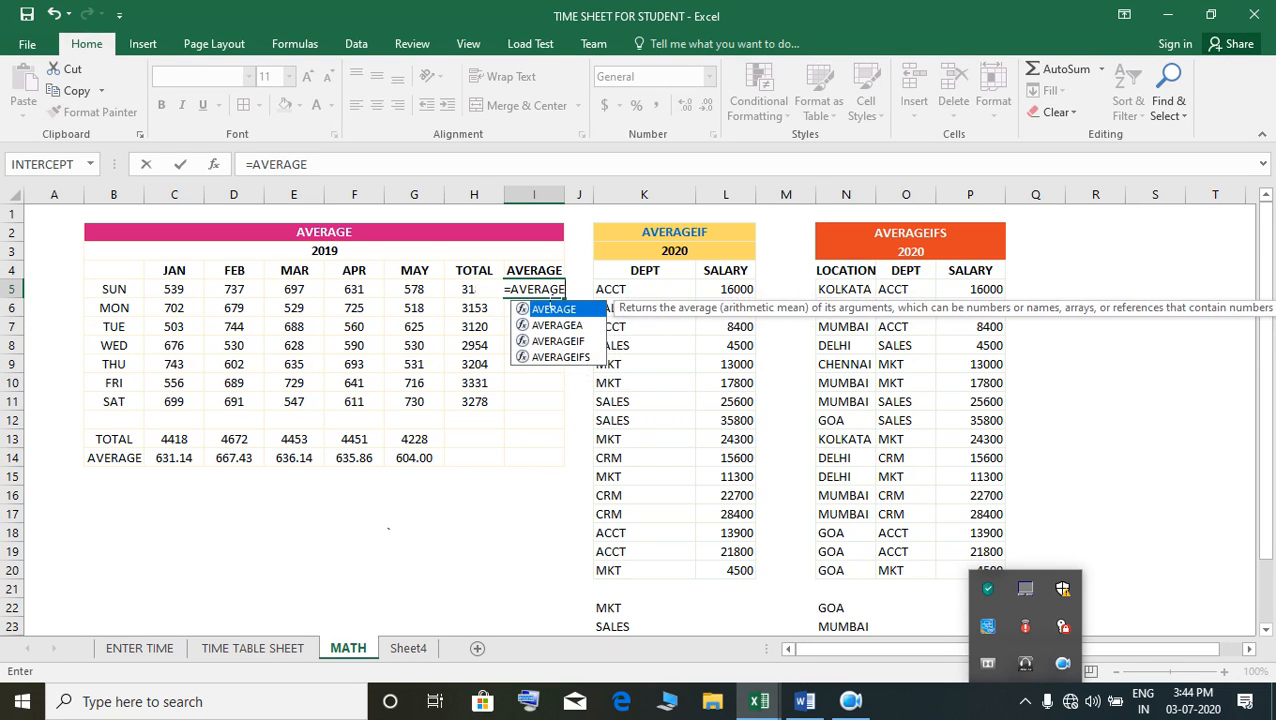
{"action": "double_click", "coordinate": [551, 308]}
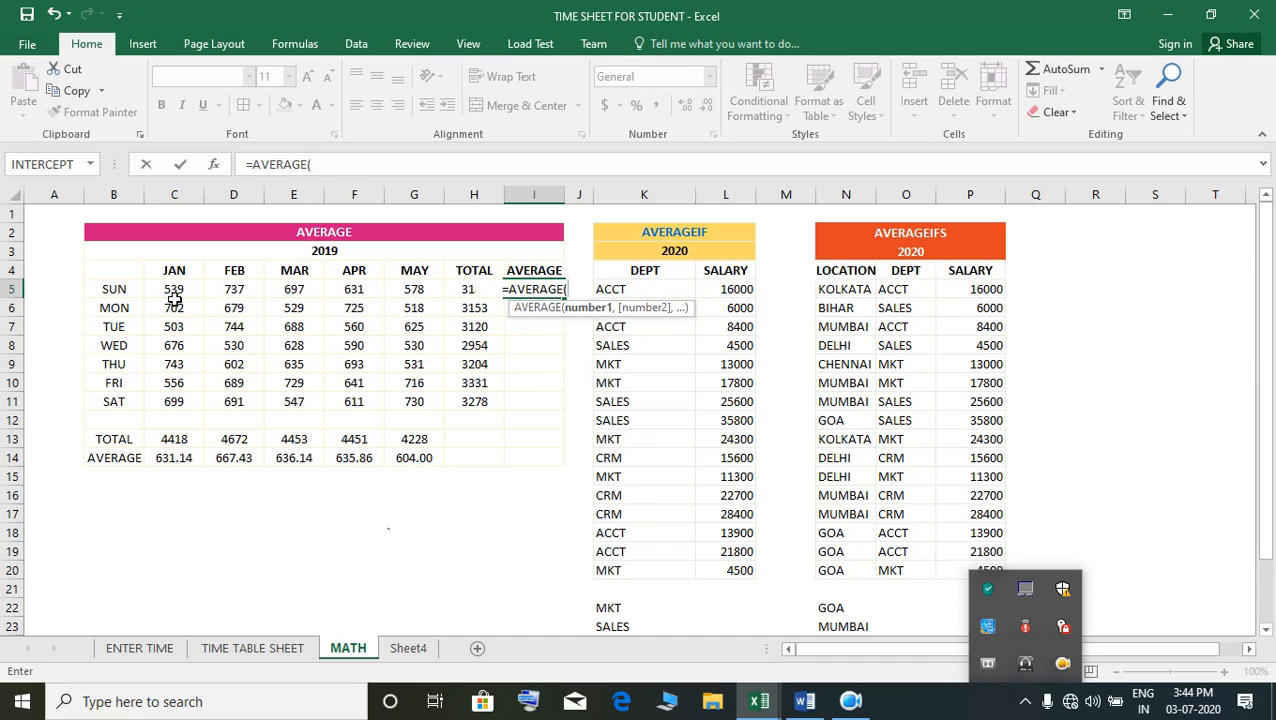
{"action": "left_click_drag", "start_coordinate": [175, 295], "coordinate": [422, 307]}
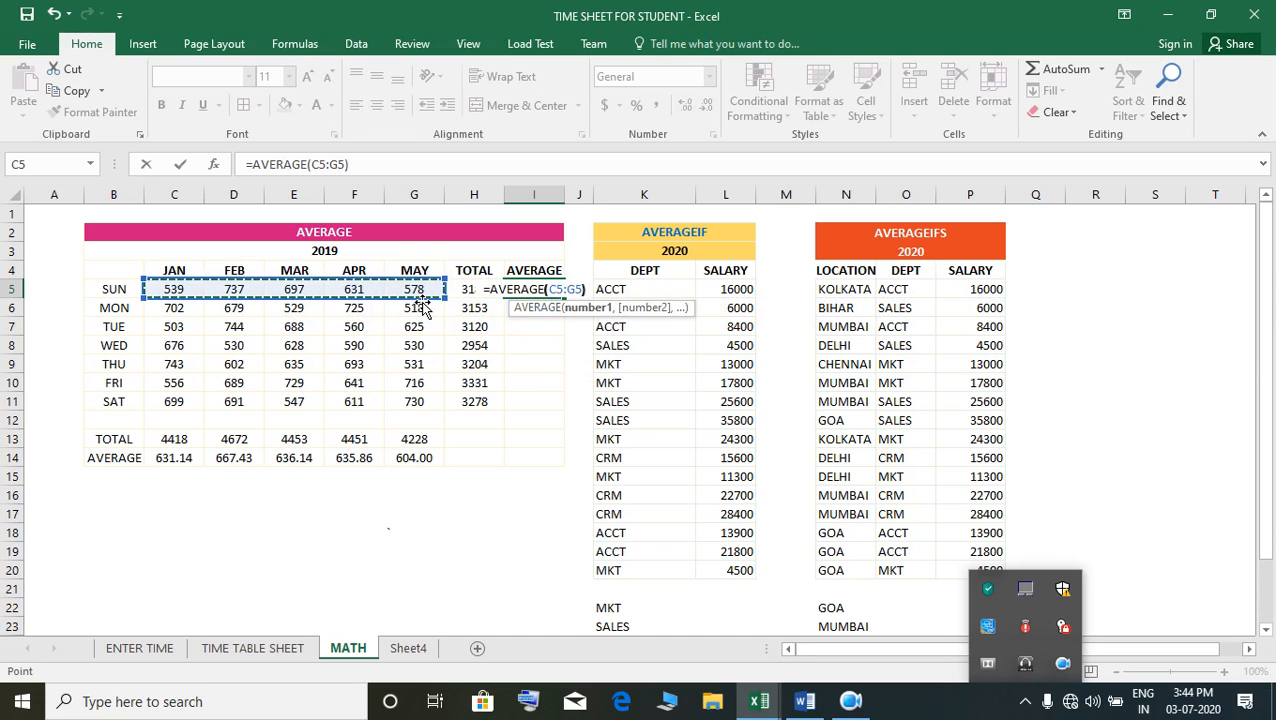
{"action": "key", "text": "Return"}
Format the SUN average in I5 to two decimal places and fill it down through SAT in I11
{"action": "left_click", "coordinate": [549, 290]}
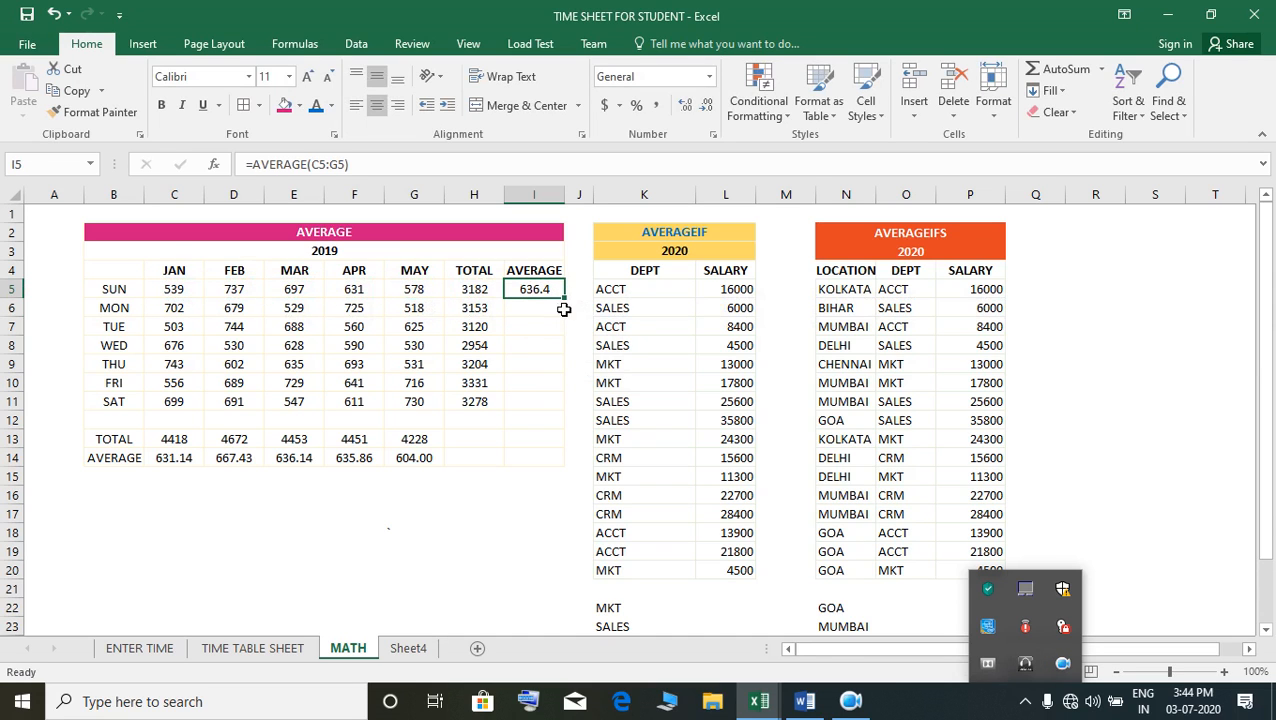
{"action": "left_click", "coordinate": [688, 109]}
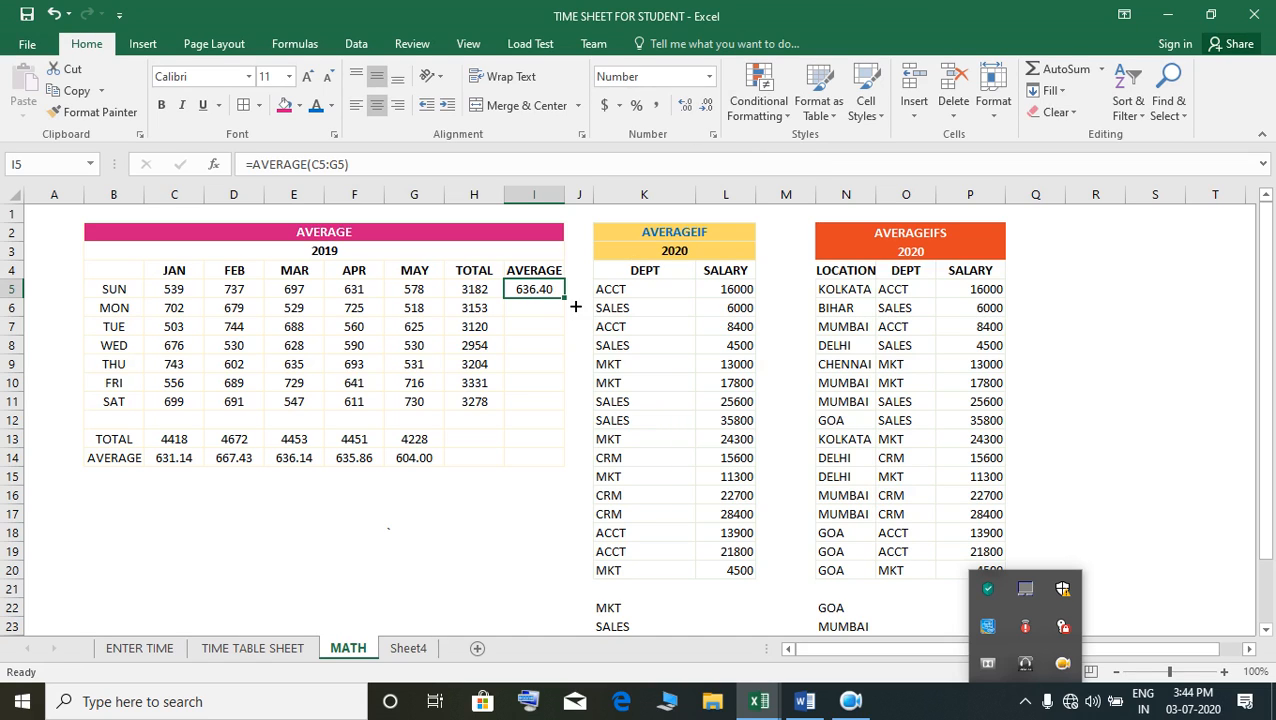
{"action": "left_click_drag", "start_coordinate": [565, 299], "coordinate": [558, 410]}
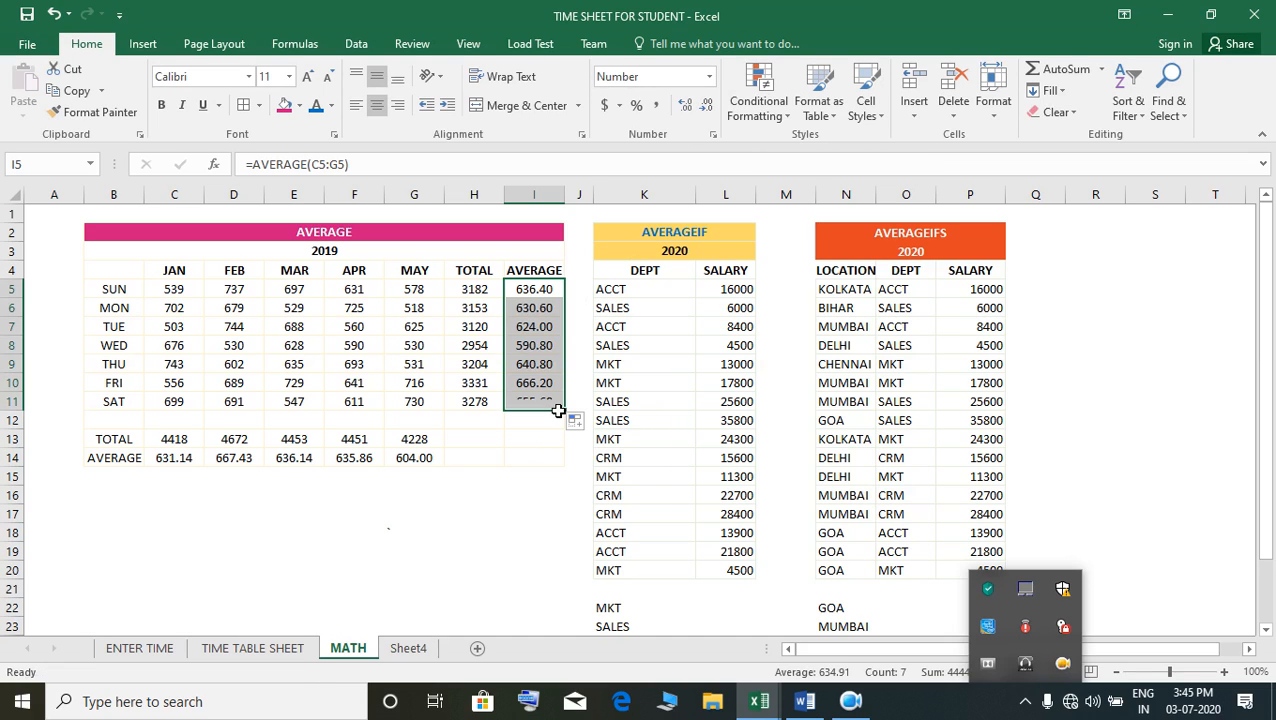
{"action": "left_click", "coordinate": [172, 464]}
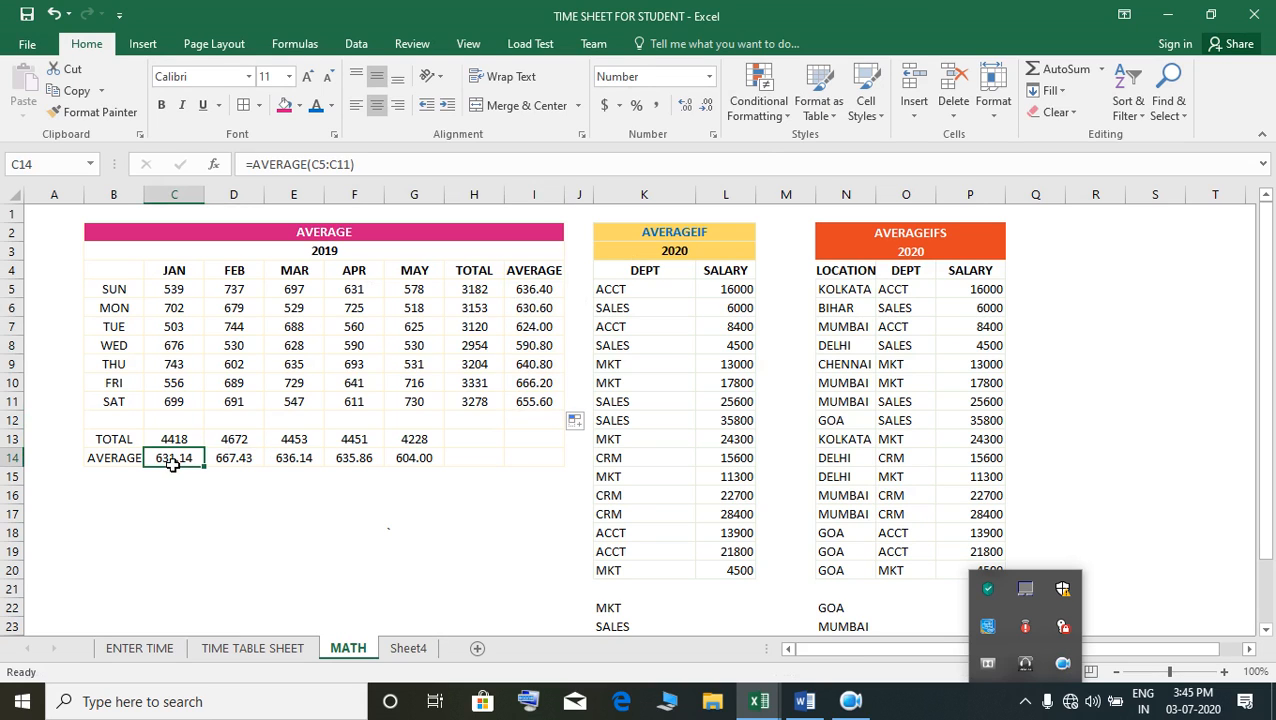
{"action": "left_click", "coordinate": [530, 293]}
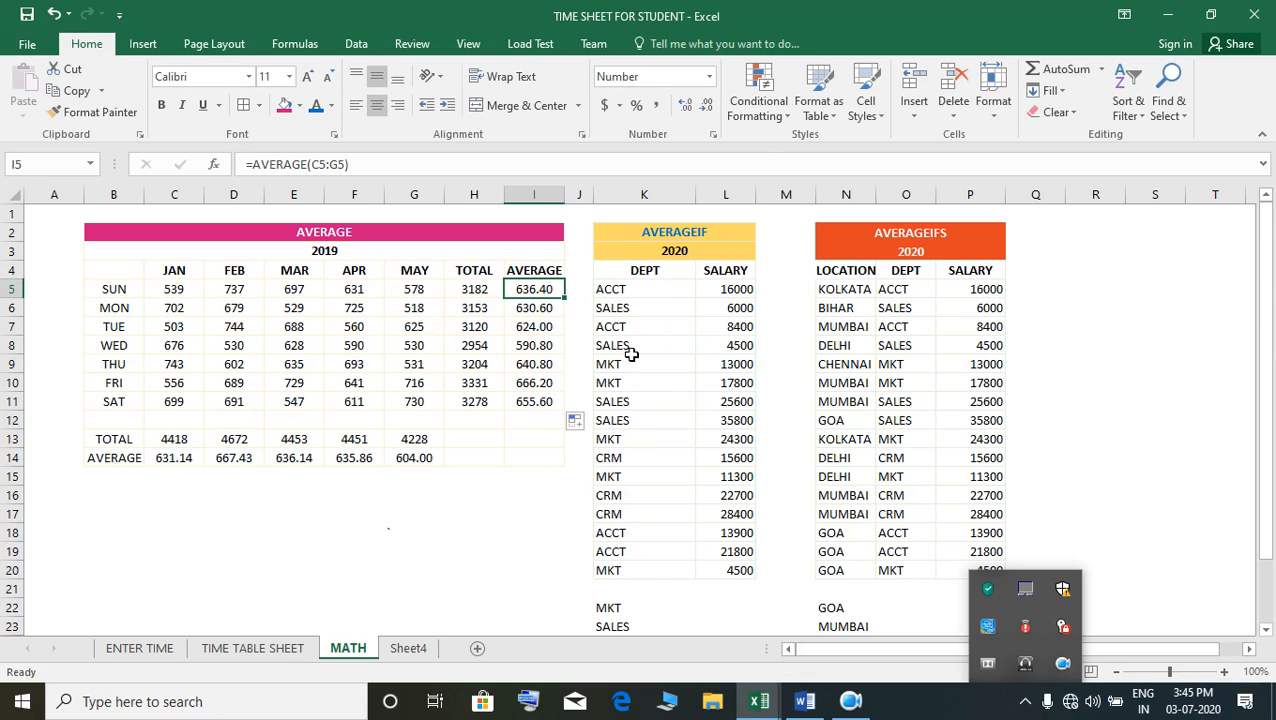
{"action": "left_click", "coordinate": [662, 293]}
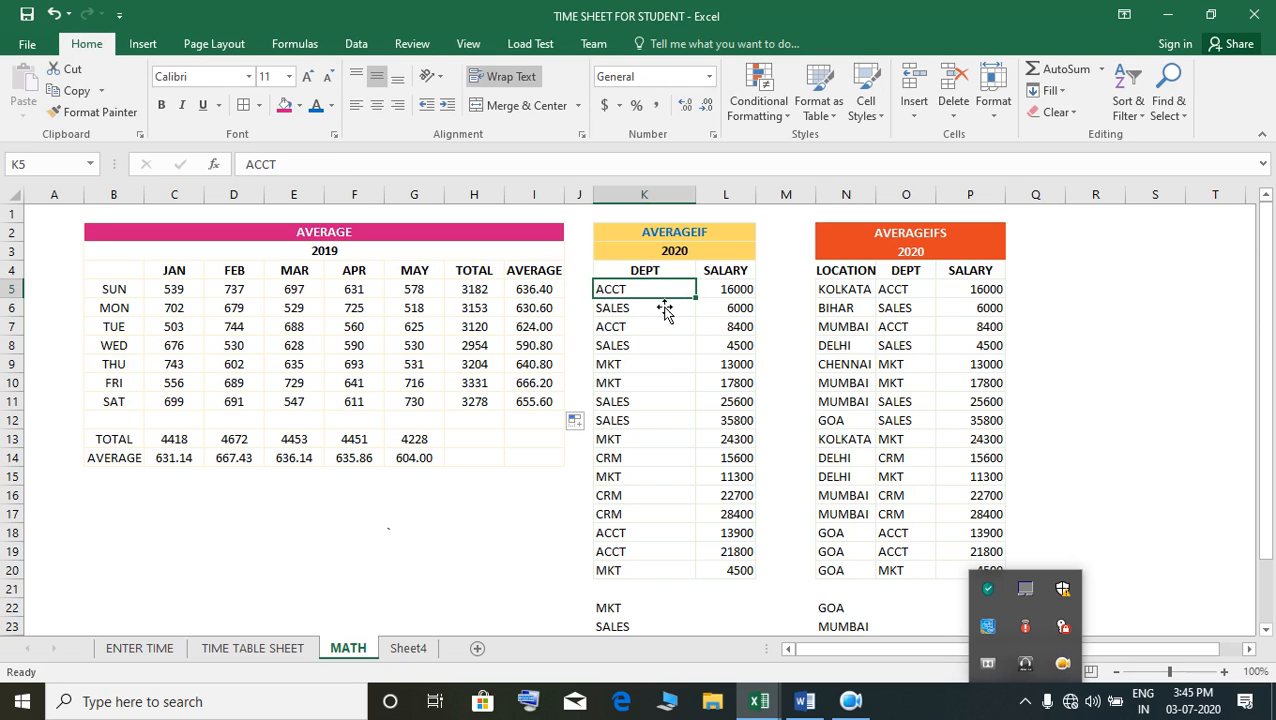
{"action": "left_click", "coordinate": [667, 316]}
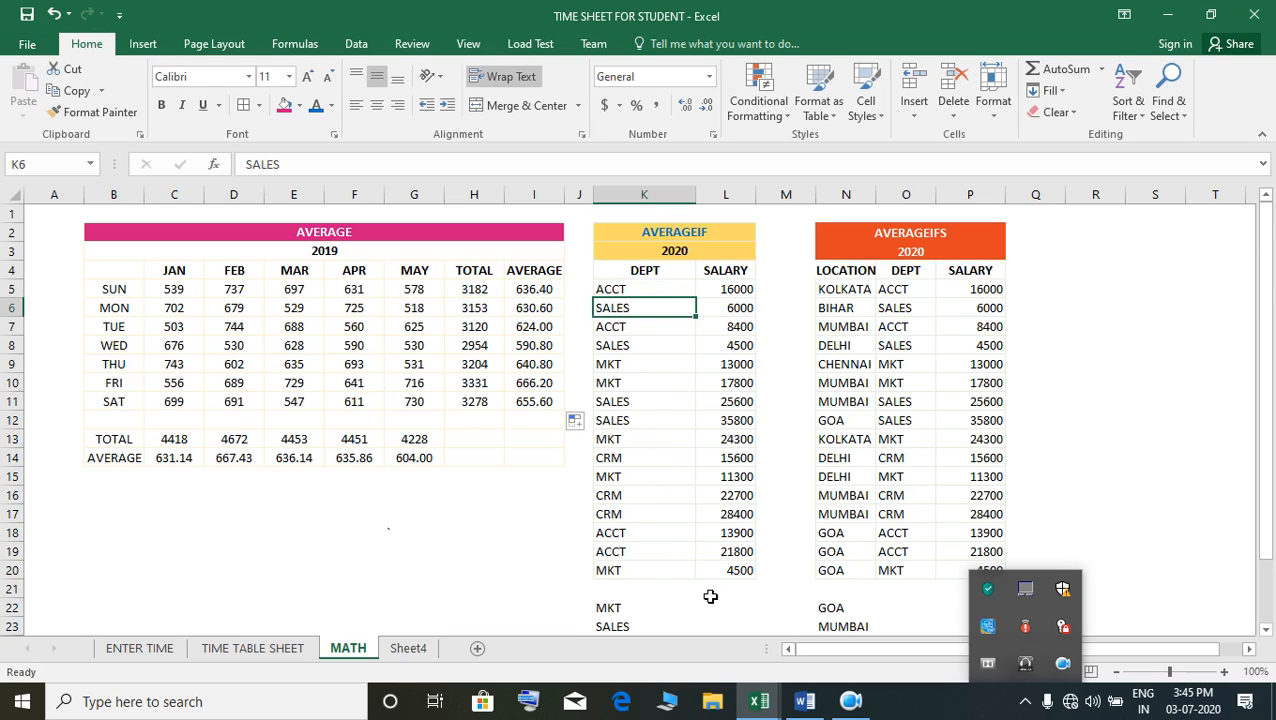
Change the department criterion in K22, below the AVERAGEIF table, to ACCT
{"action": "scroll", "coordinate": [661, 614], "scroll_direction": "down", "scroll_amount": 1}
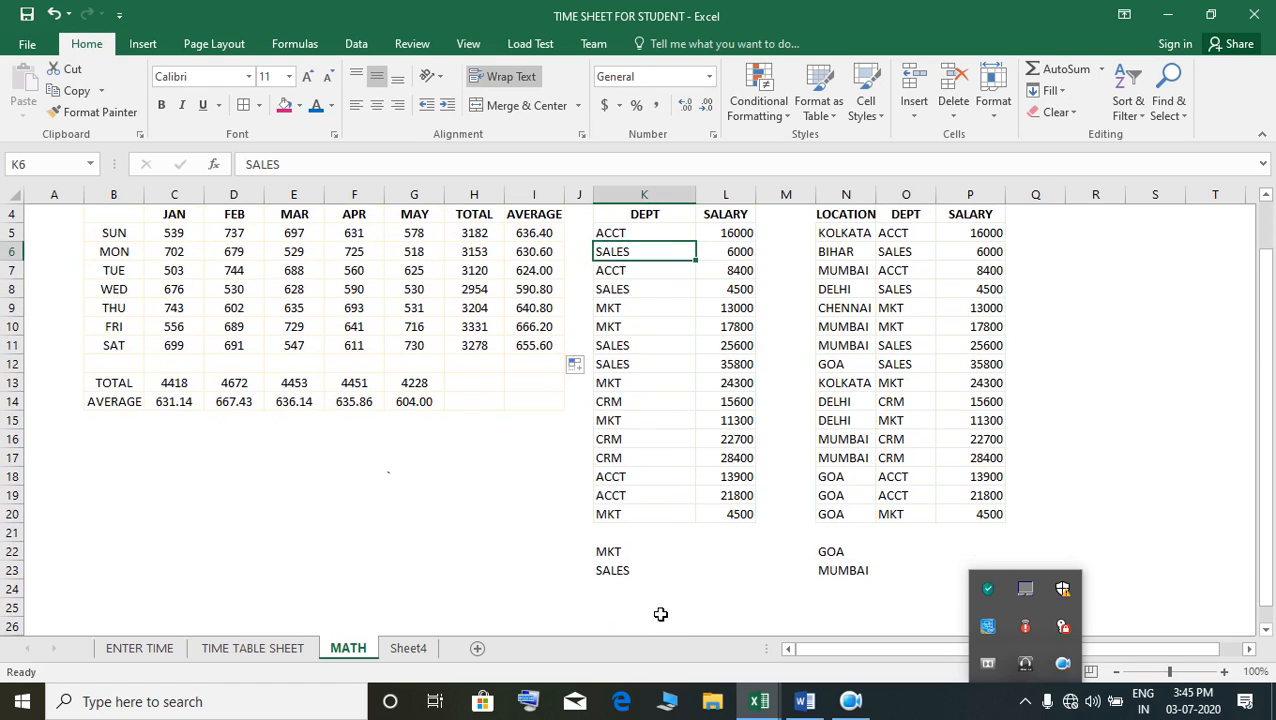
{"action": "left_click", "coordinate": [620, 554]}
{"action": "type", "text": "ACCT"}
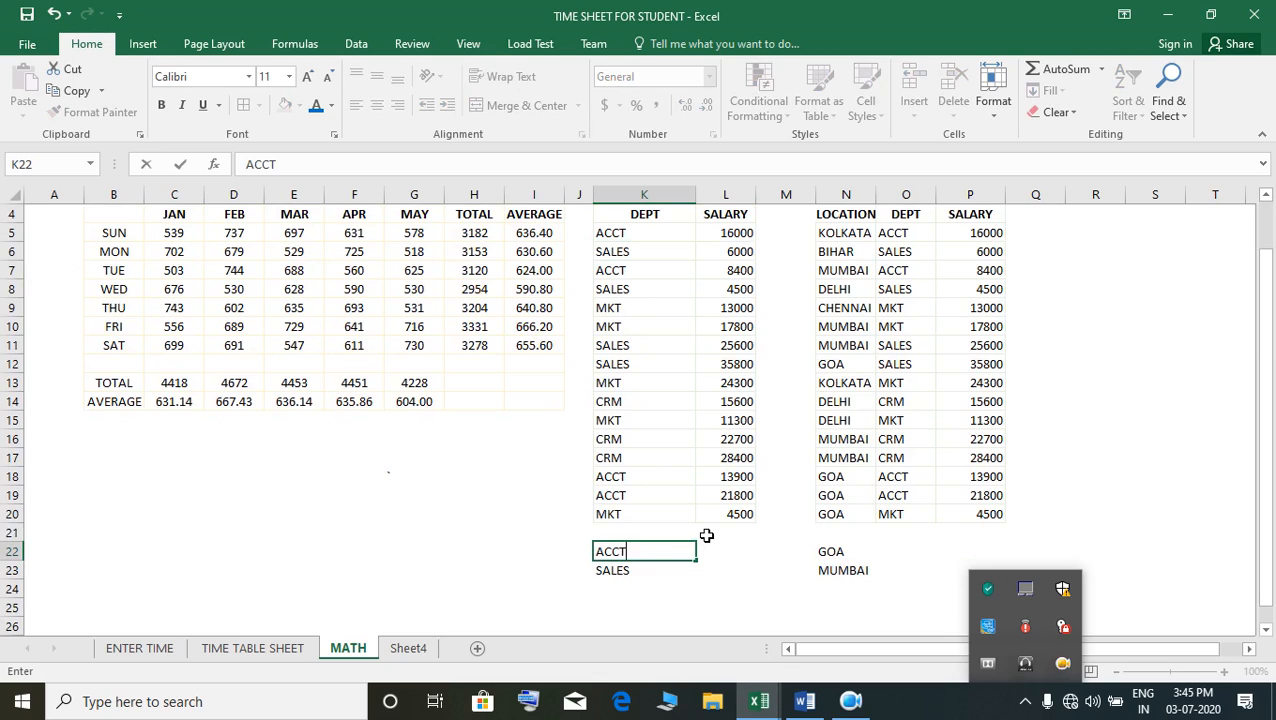
{"action": "key", "text": "Tab"}
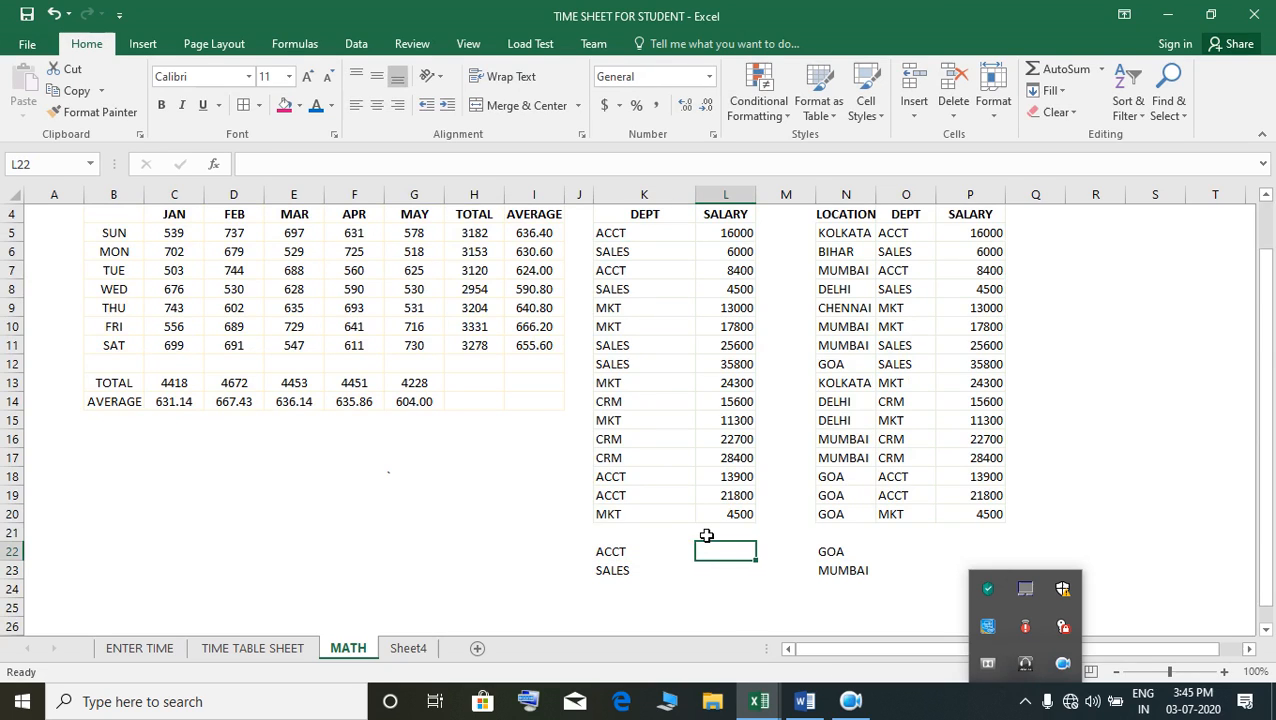
Calculate the ACCT department's average salary in L22 with =AVERAGEIF(K5:K20,K22,L5:L20)
{"action": "type", "text": "=AVER"}
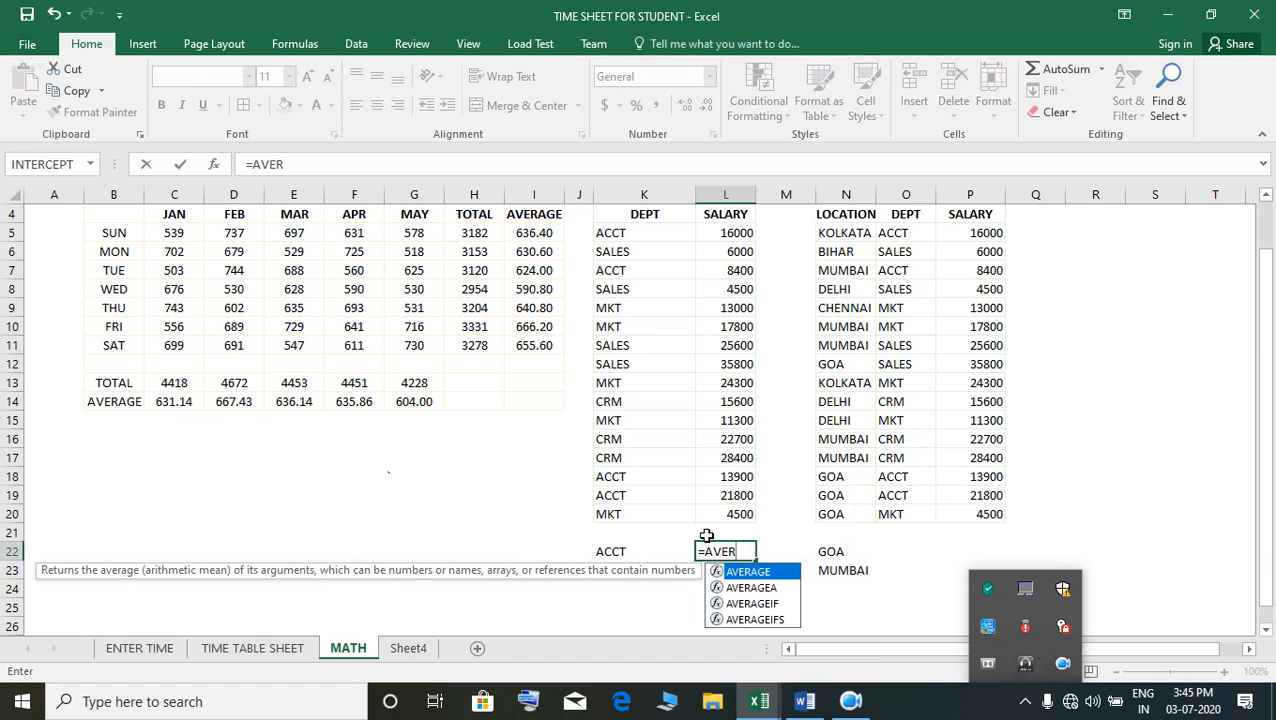
{"action": "key", "text": "Down"}
{"action": "key", "text": "Down"}
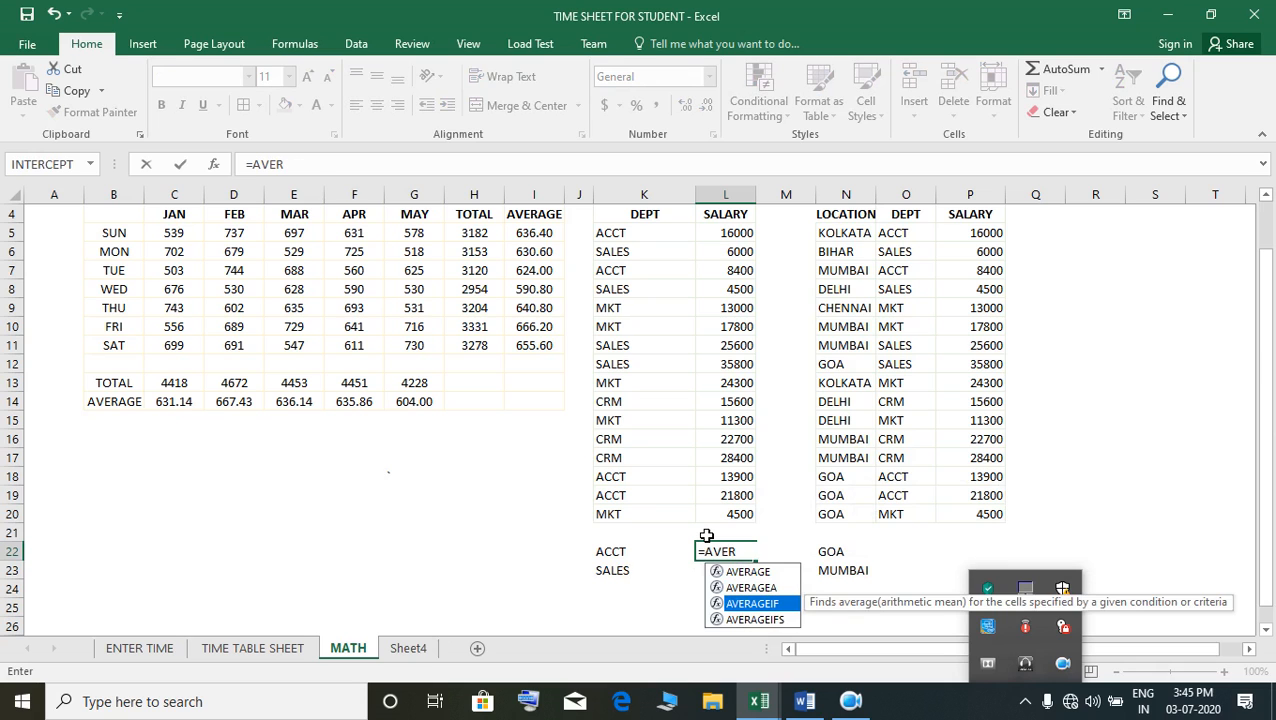
{"action": "key", "text": "Tab"}
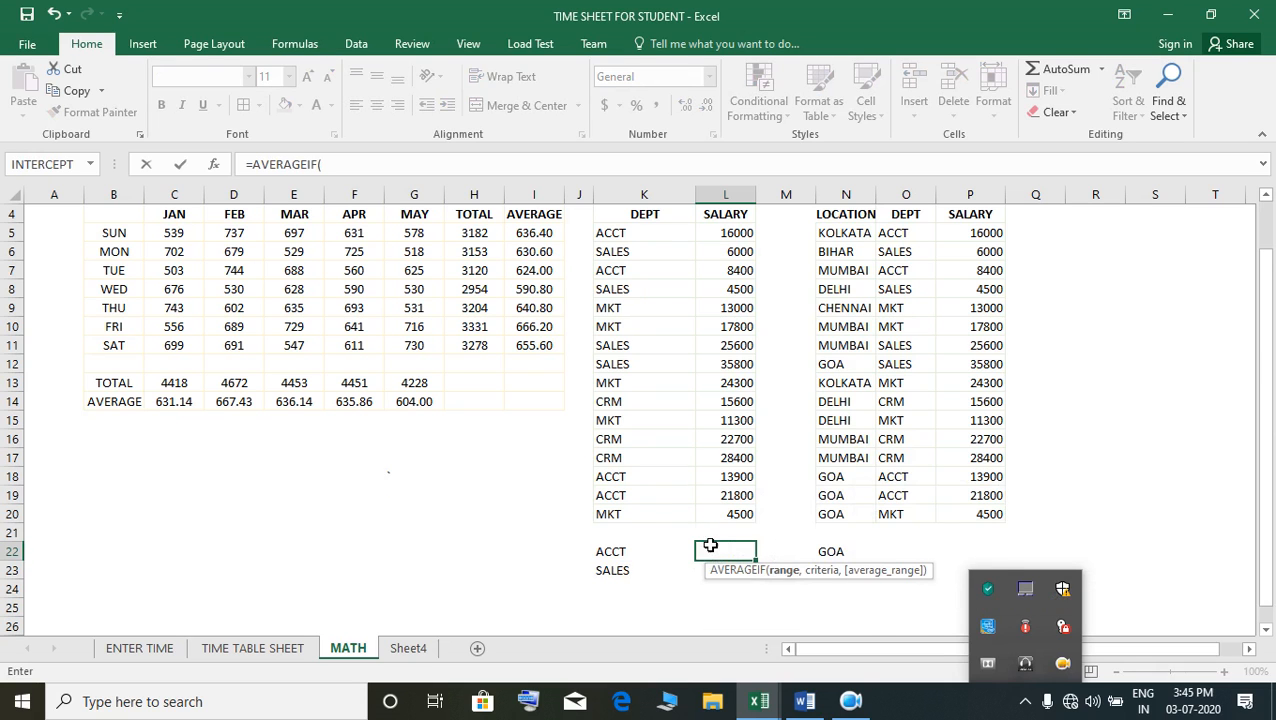
{"action": "scroll", "coordinate": [649, 359], "scroll_direction": "up", "scroll_amount": 1}
{"action": "left_click_drag", "start_coordinate": [634, 291], "coordinate": [639, 572]}
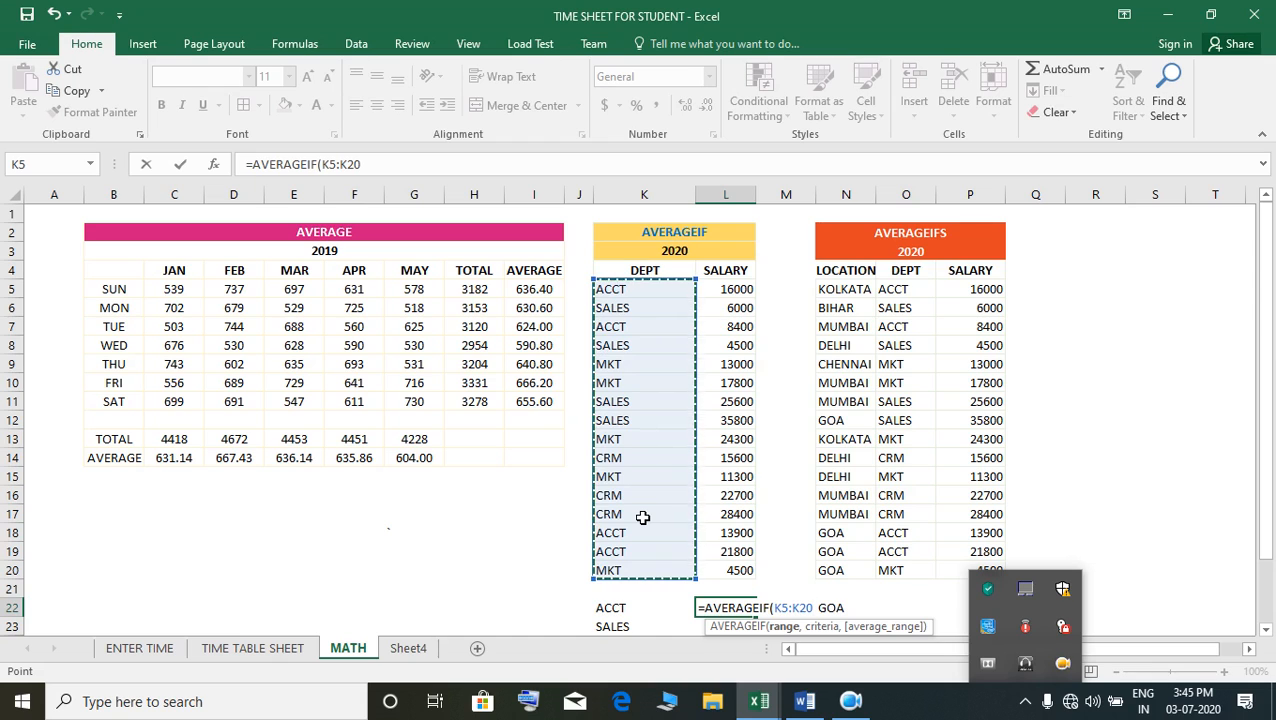
{"action": "type", "text": ","}
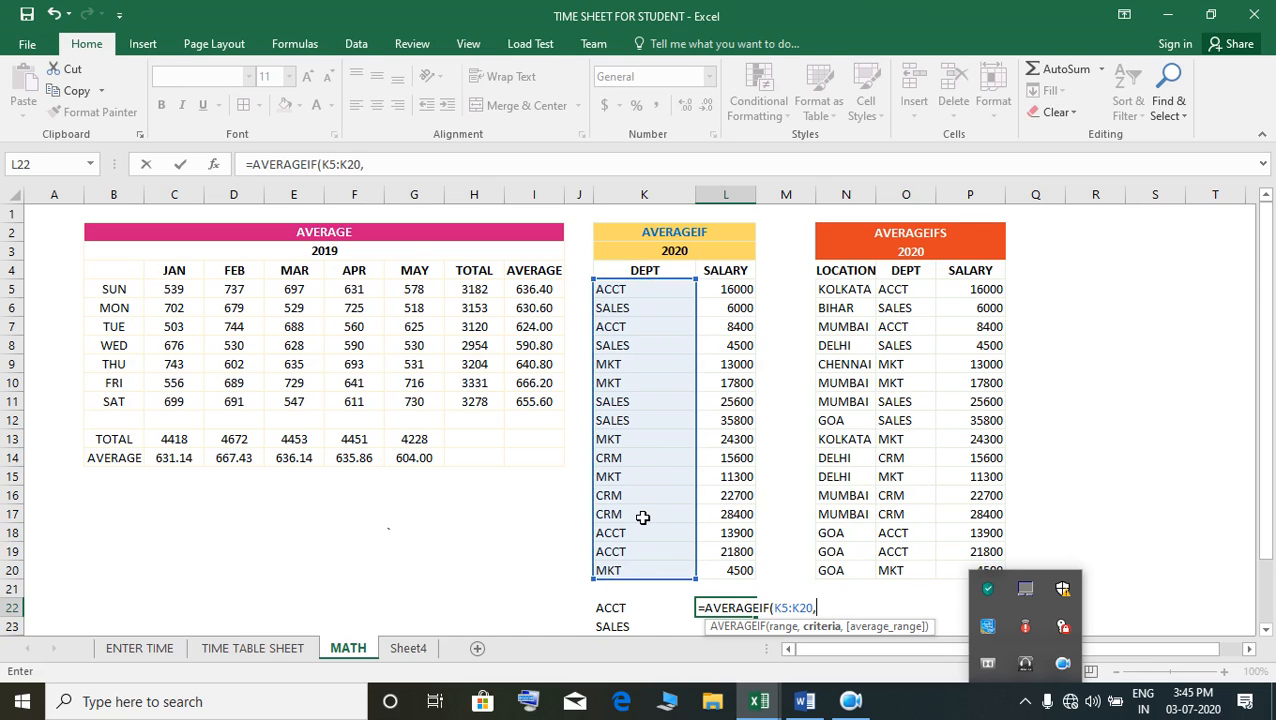
{"action": "left_click", "coordinate": [632, 610]}
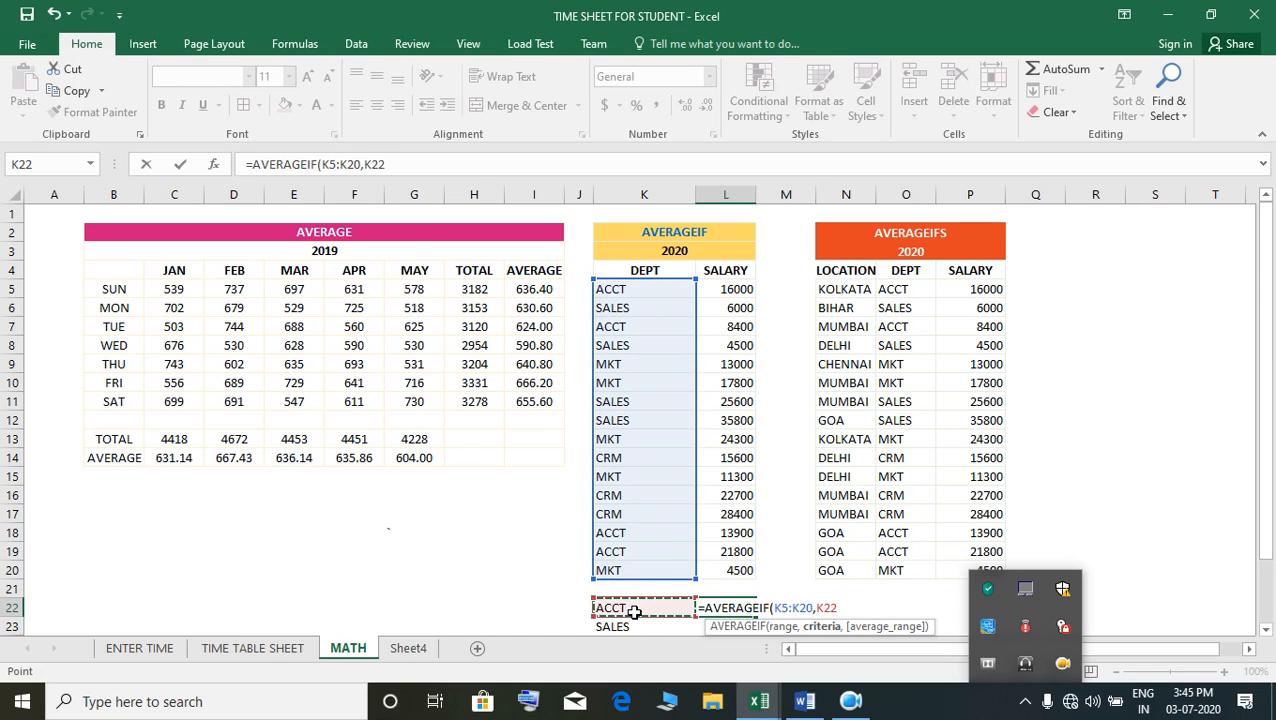
{"action": "type", "text": ","}
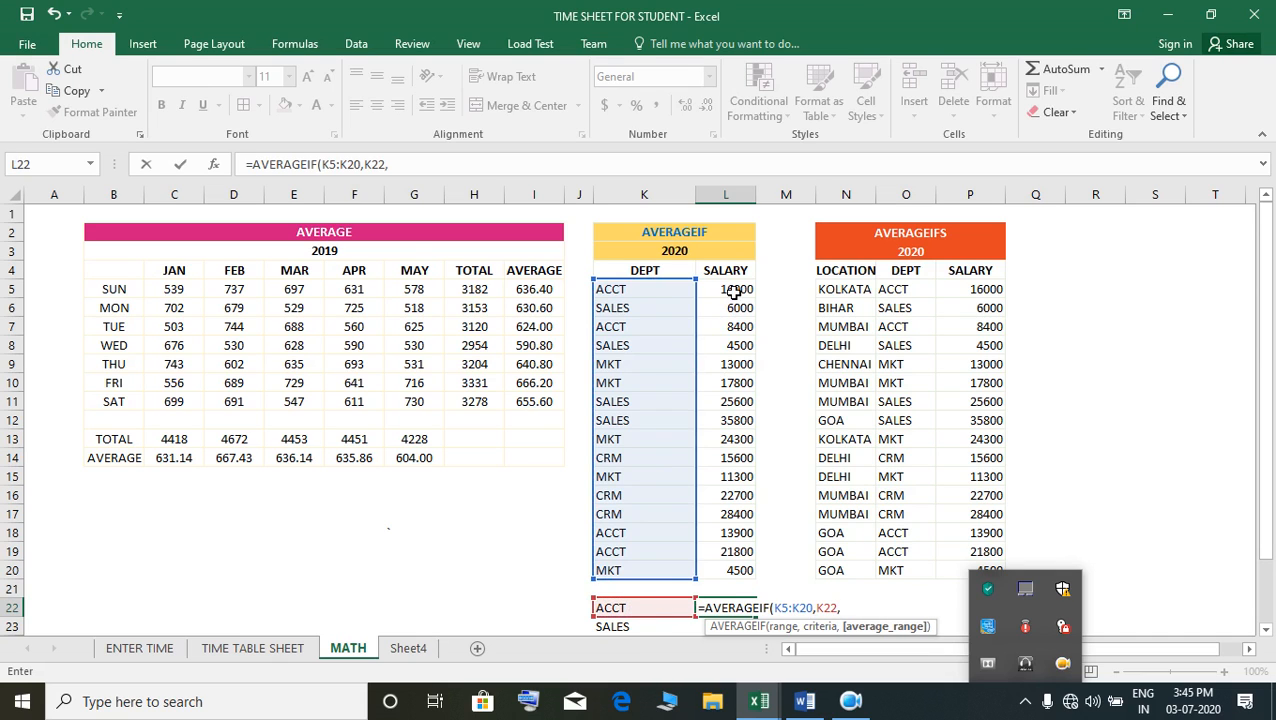
{"action": "left_click_drag", "start_coordinate": [733, 291], "coordinate": [743, 576]}
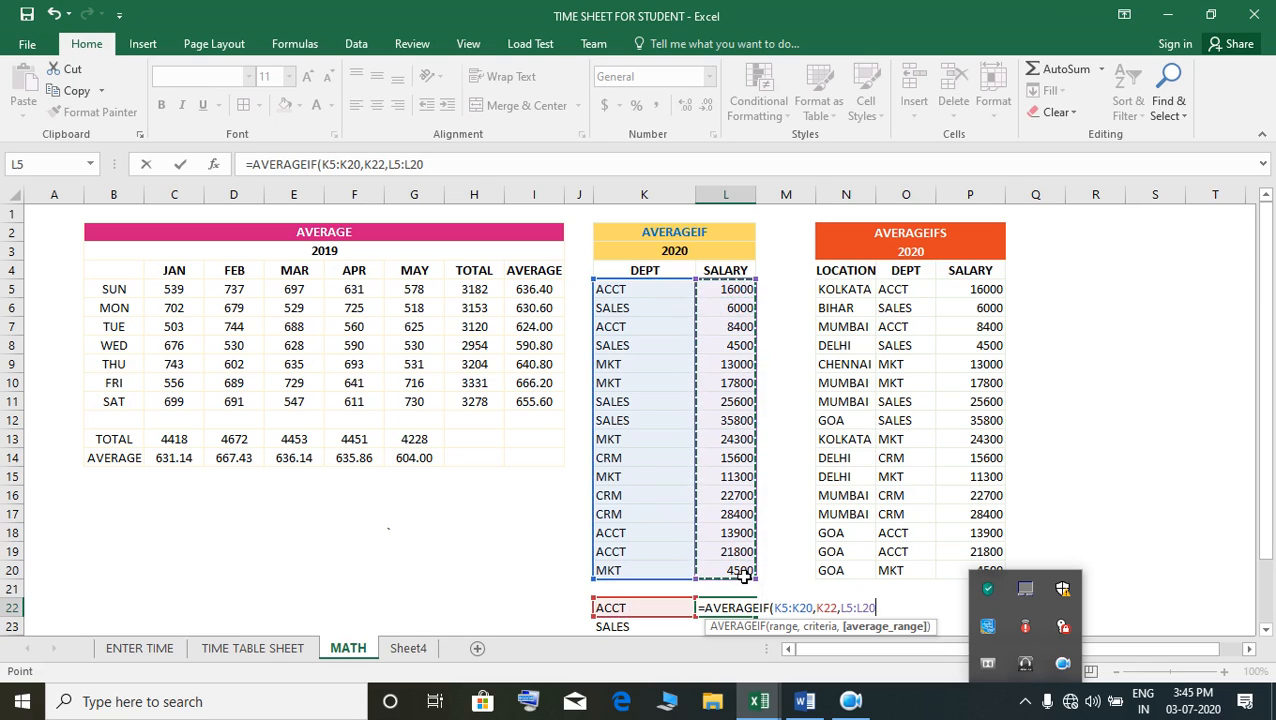
{"action": "type", "text": ")"}
{"action": "key", "text": "Return"}
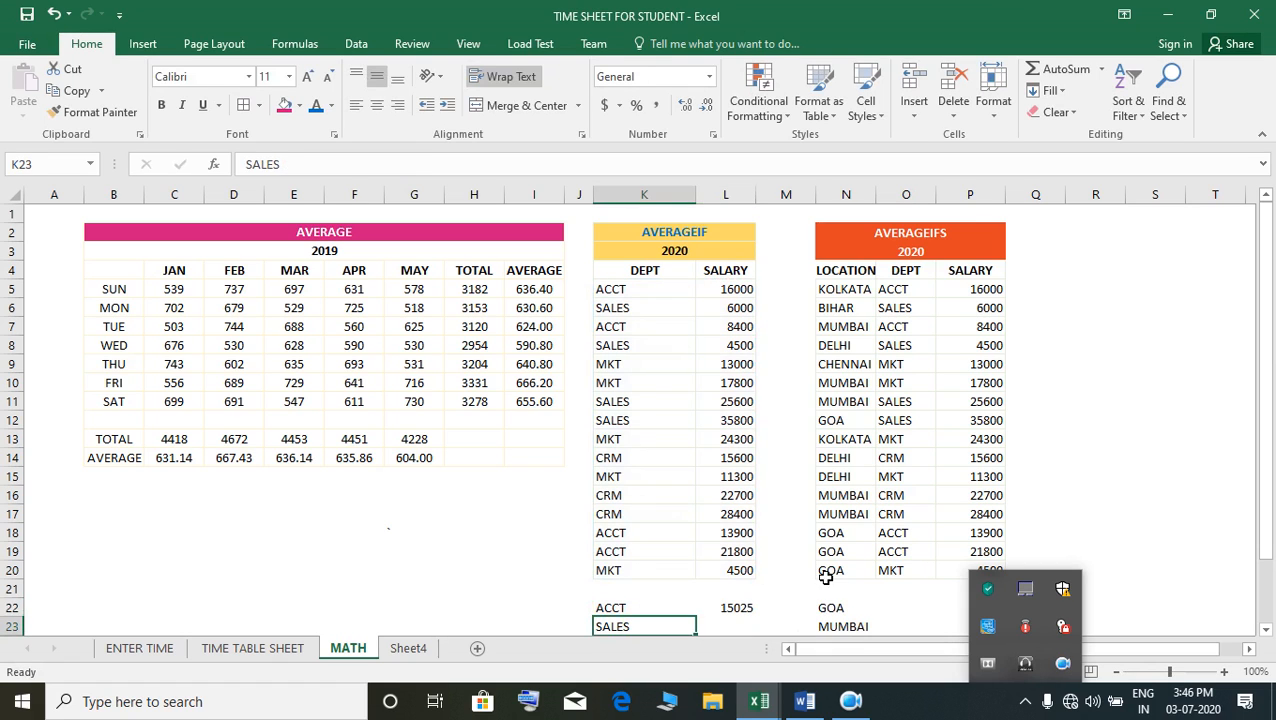
{"action": "left_click", "coordinate": [754, 610]}
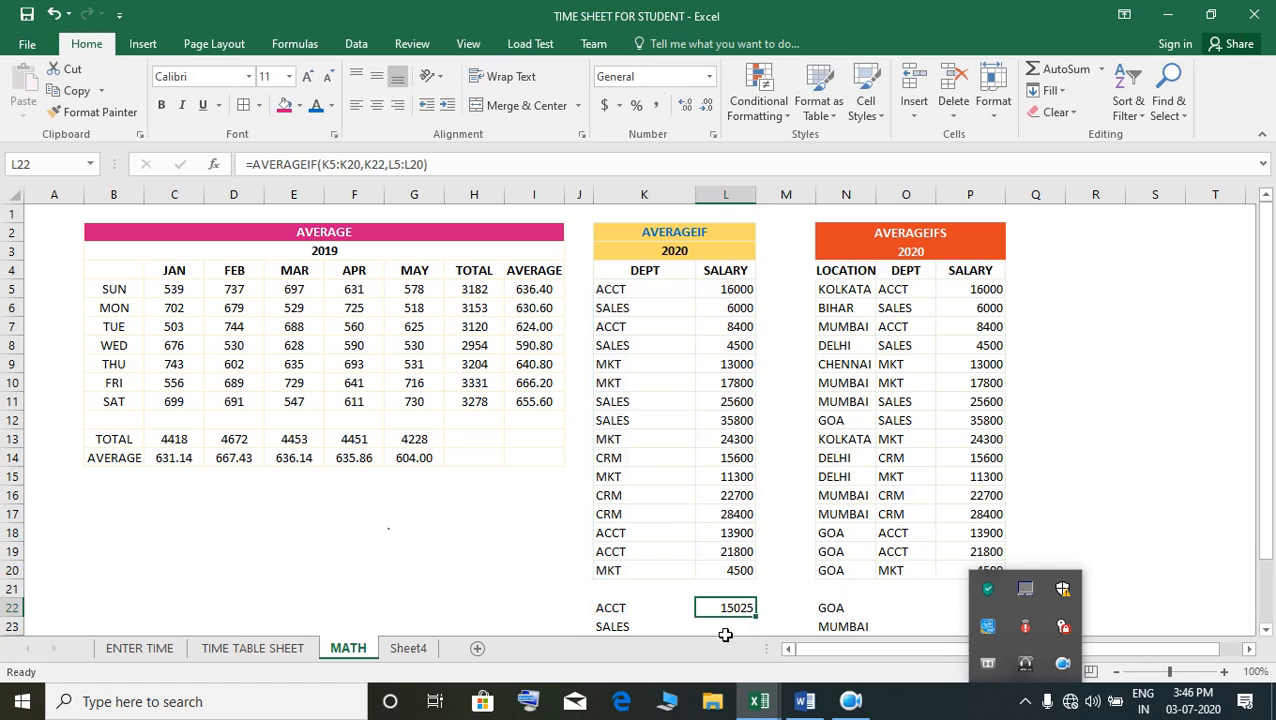
Calculate the SALES department's average salary in L23 with =AVERAGEIF(K5:K20,K23,L5:L20)
{"action": "left_click", "coordinate": [733, 628]}
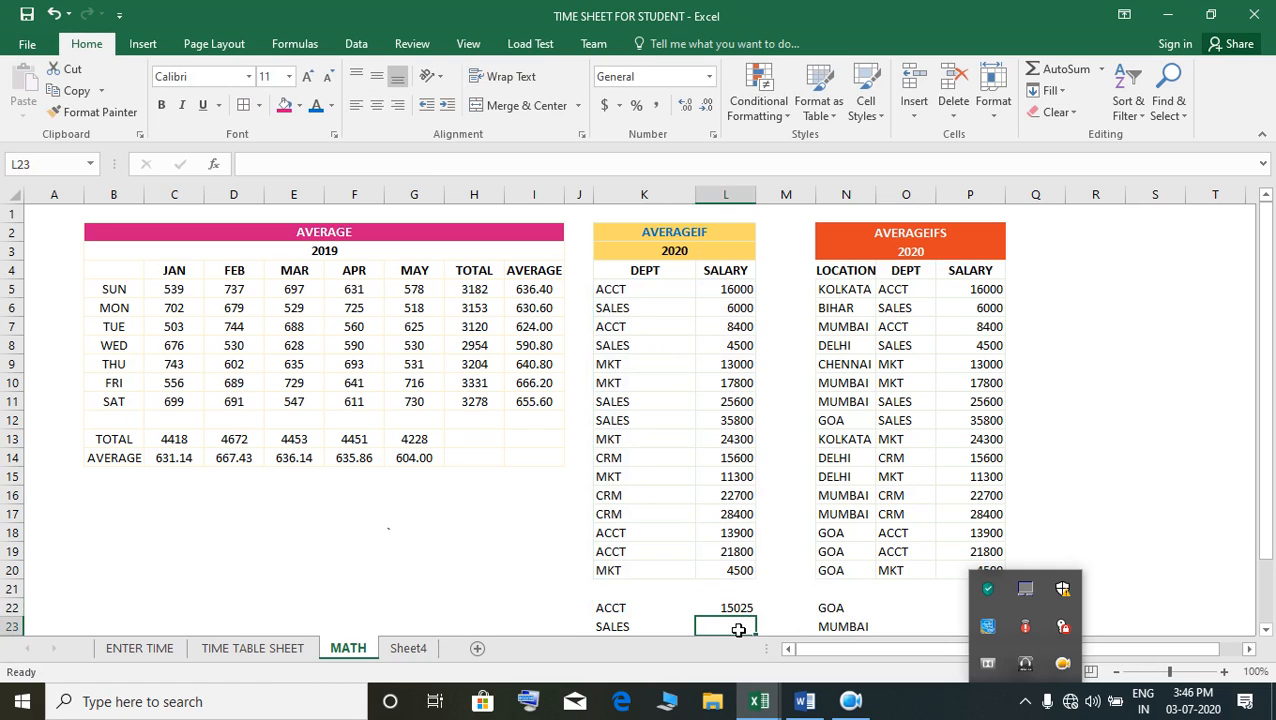
{"action": "type", "text": "=AVE"}
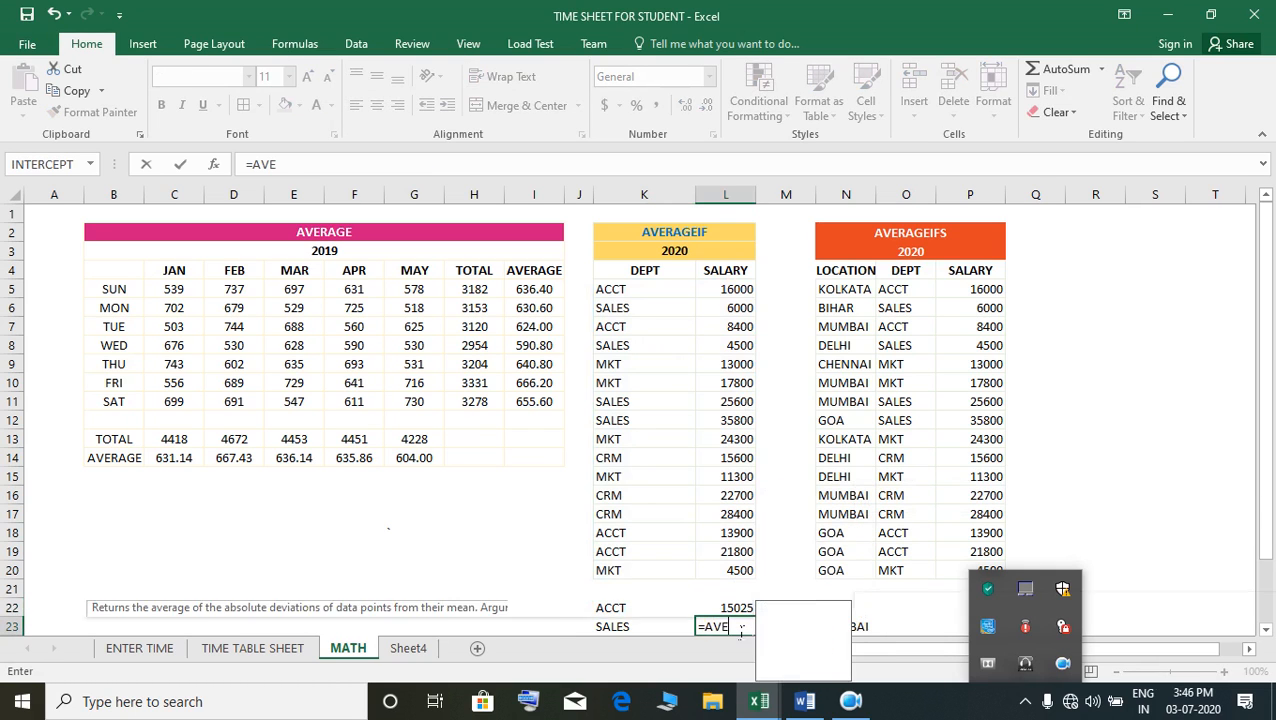
{"action": "type", "text": "RAGEIF"}
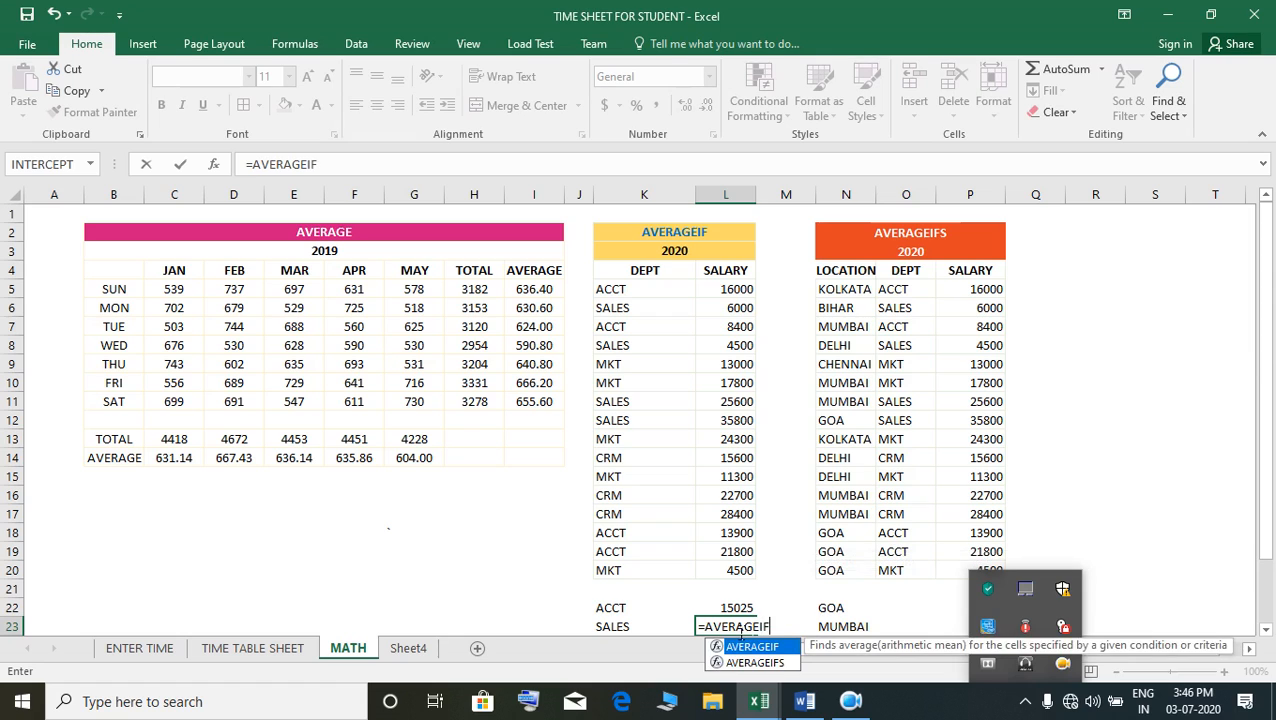
{"action": "type", "text": "("}
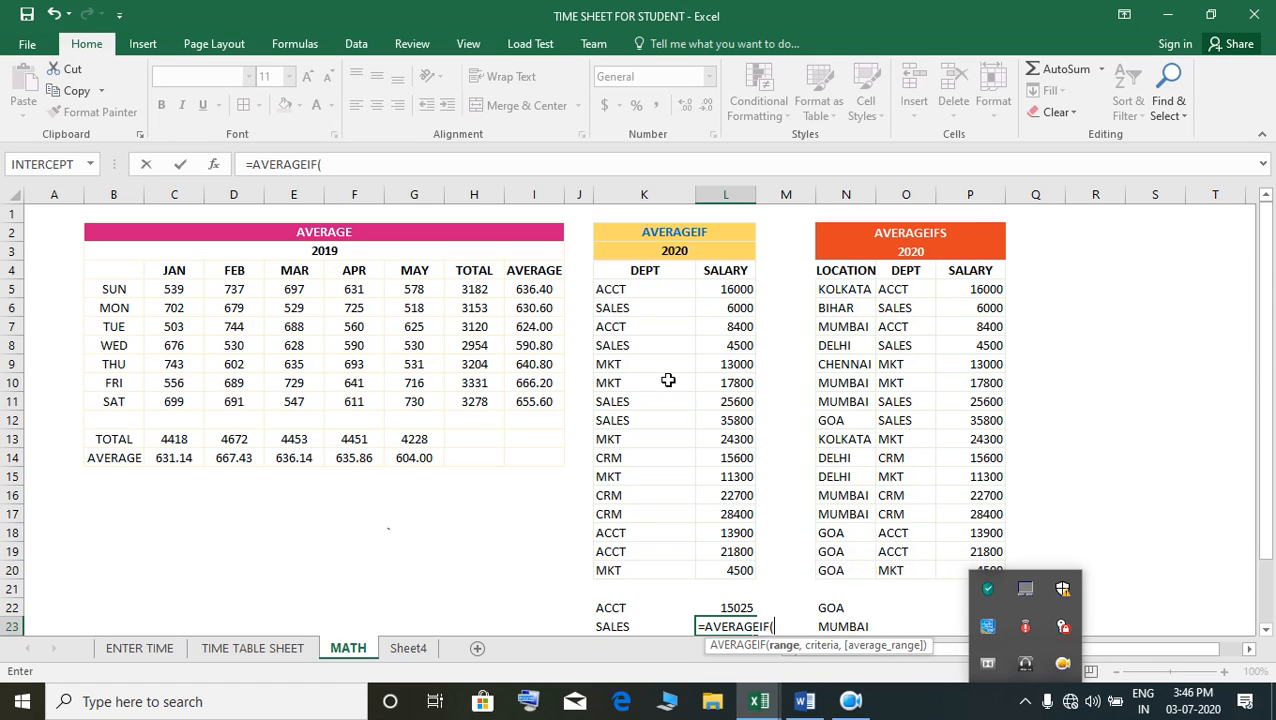
{"action": "left_click_drag", "start_coordinate": [624, 290], "coordinate": [661, 572]}
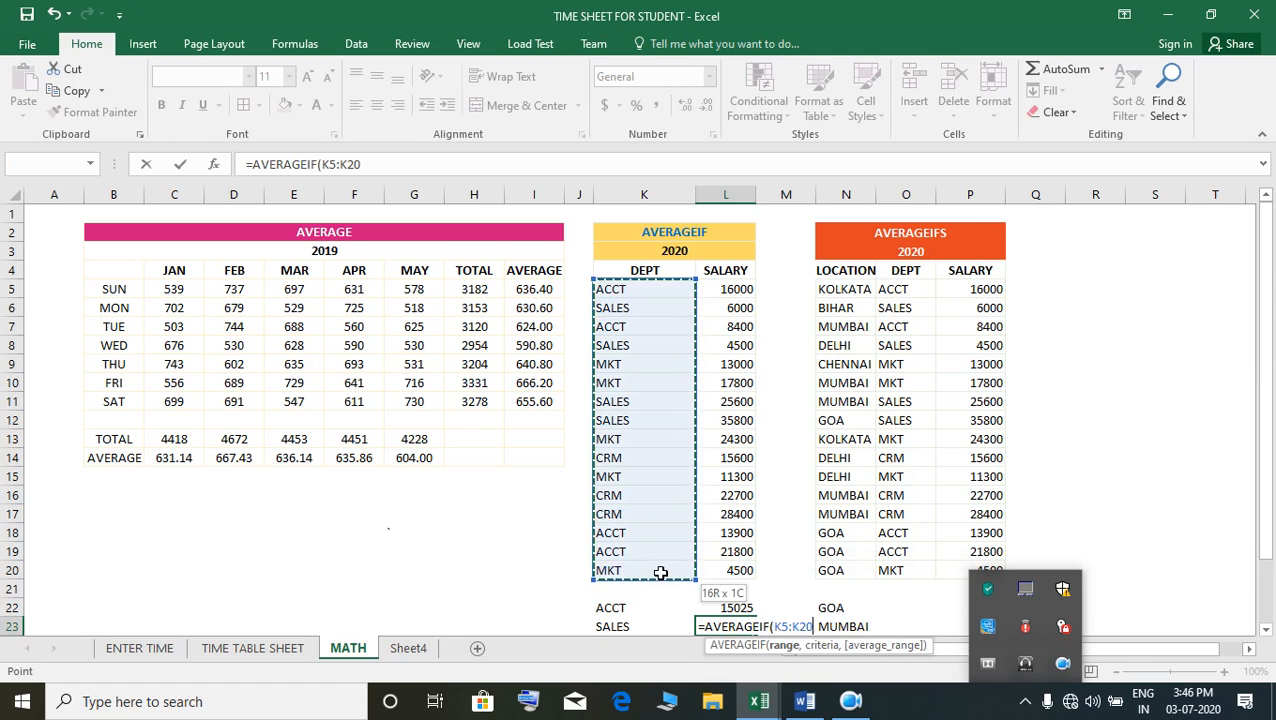
{"action": "type", "text": ","}
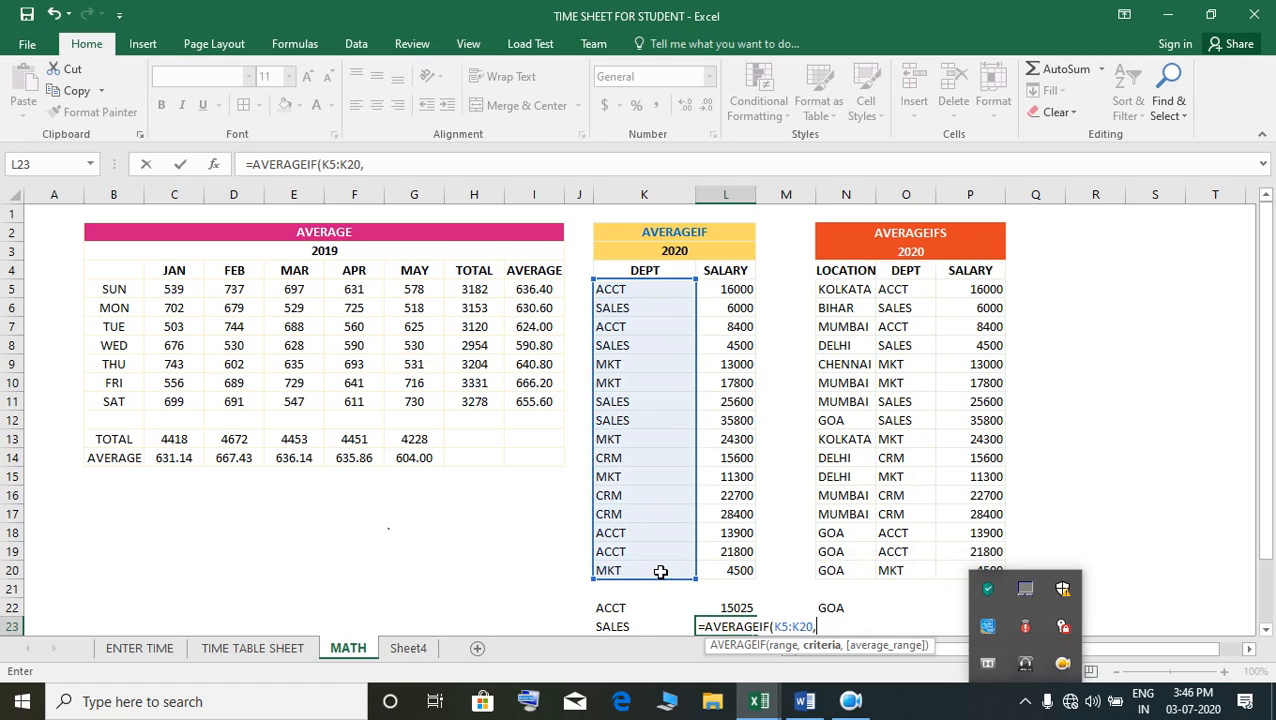
{"action": "left_click", "coordinate": [630, 627]}
{"action": "type", "text": ","}
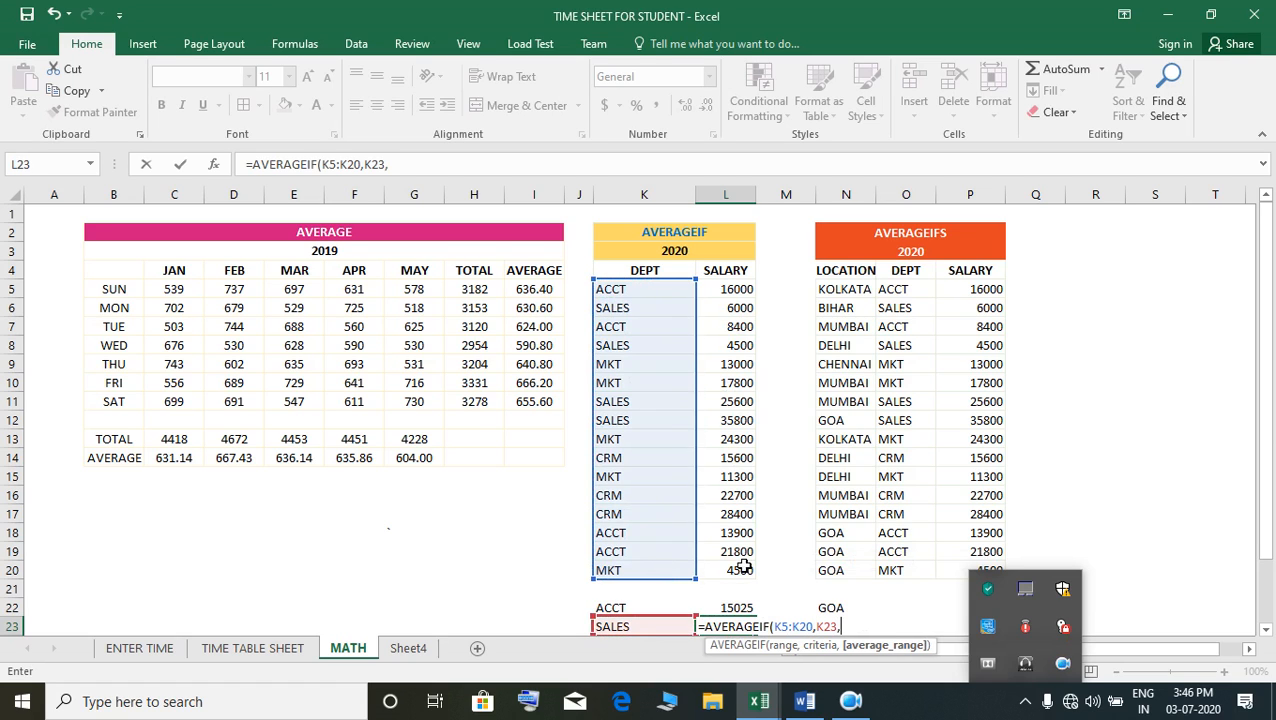
{"action": "left_click_drag", "start_coordinate": [737, 288], "coordinate": [750, 569]}
{"action": "type", "text": ")"}
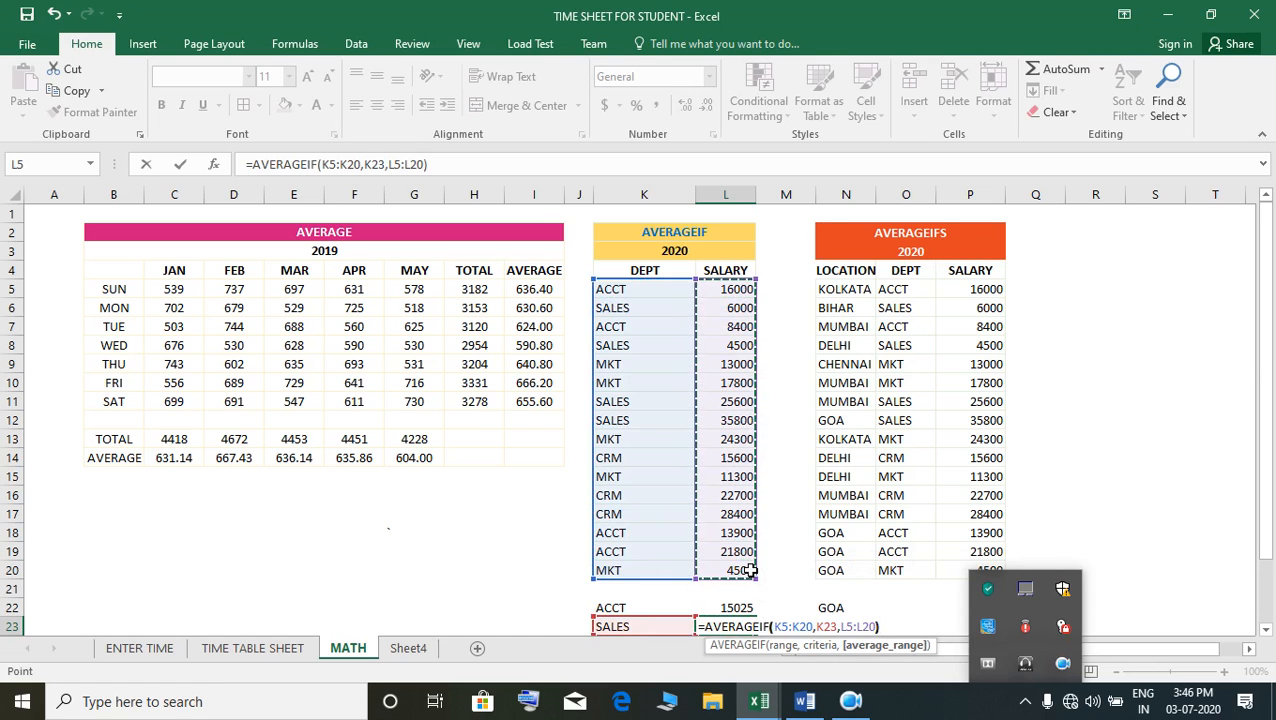
{"action": "key", "text": "Return"}
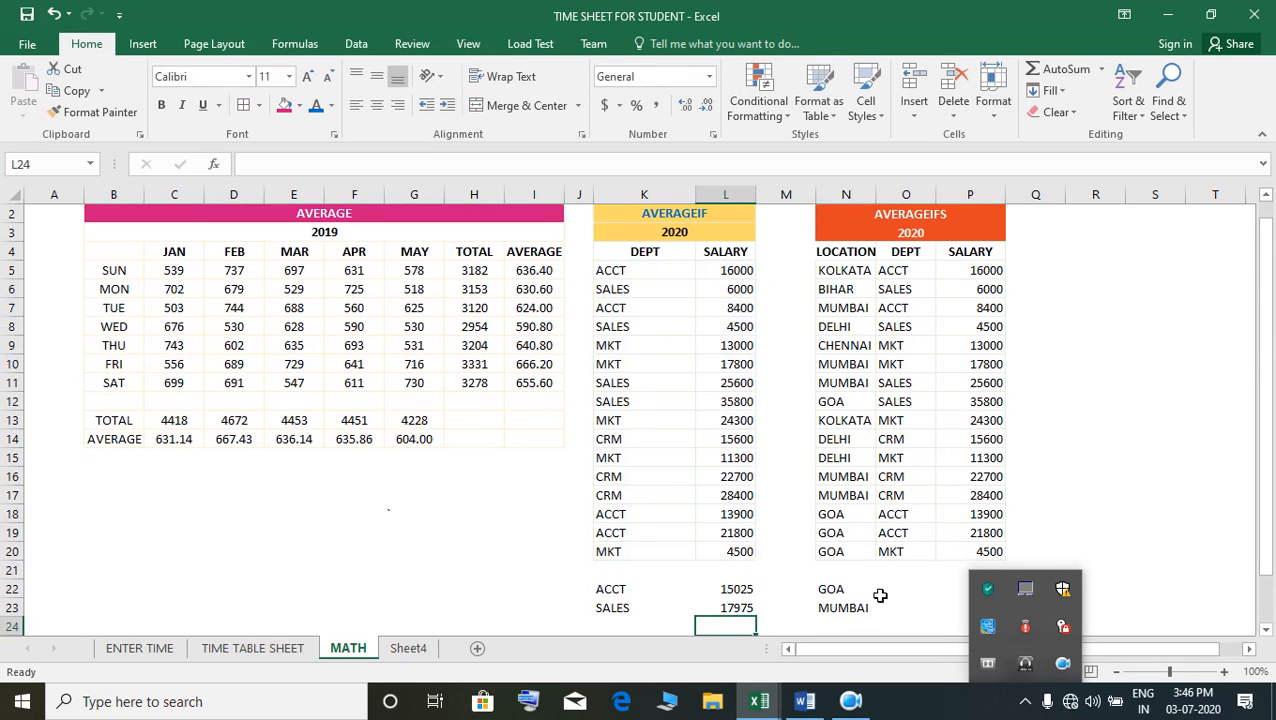
Calculate the average salary for the GOA location in O22 with =AVERAGEIF(N5:N20,N22,P5:P20)
{"action": "left_click", "coordinate": [872, 590]}
{"action": "left_click", "coordinate": [920, 592]}
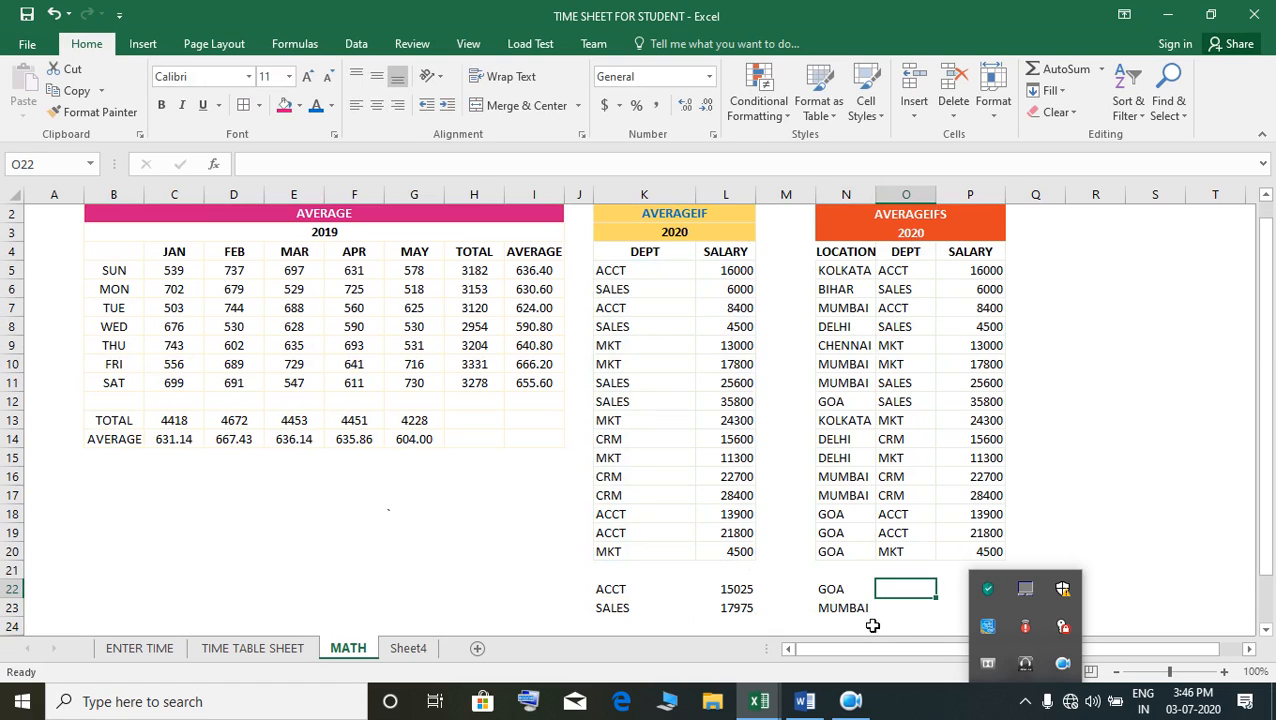
{"action": "type", "text": "="}
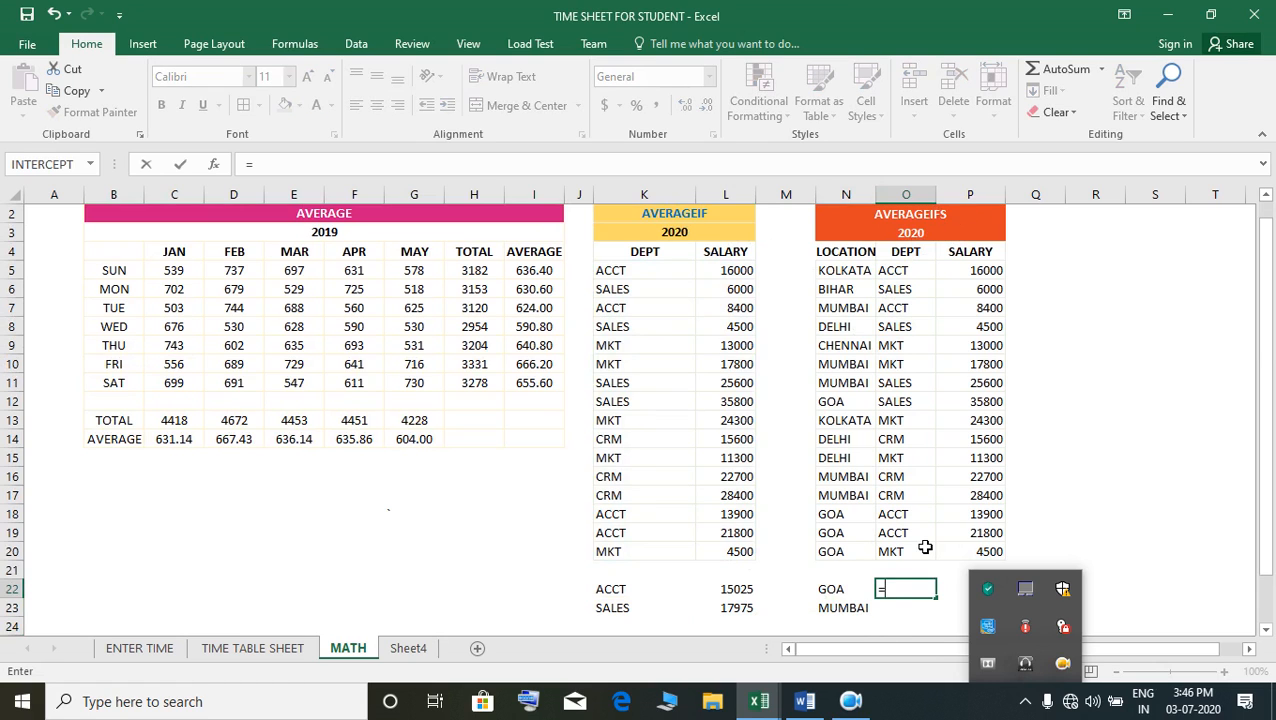
{"action": "type", "text": "A"}
{"action": "type", "text": "BE"}
{"action": "key", "text": "BackSpace"}
{"action": "key", "text": "BackSpace"}
{"action": "type", "text": "VER"}
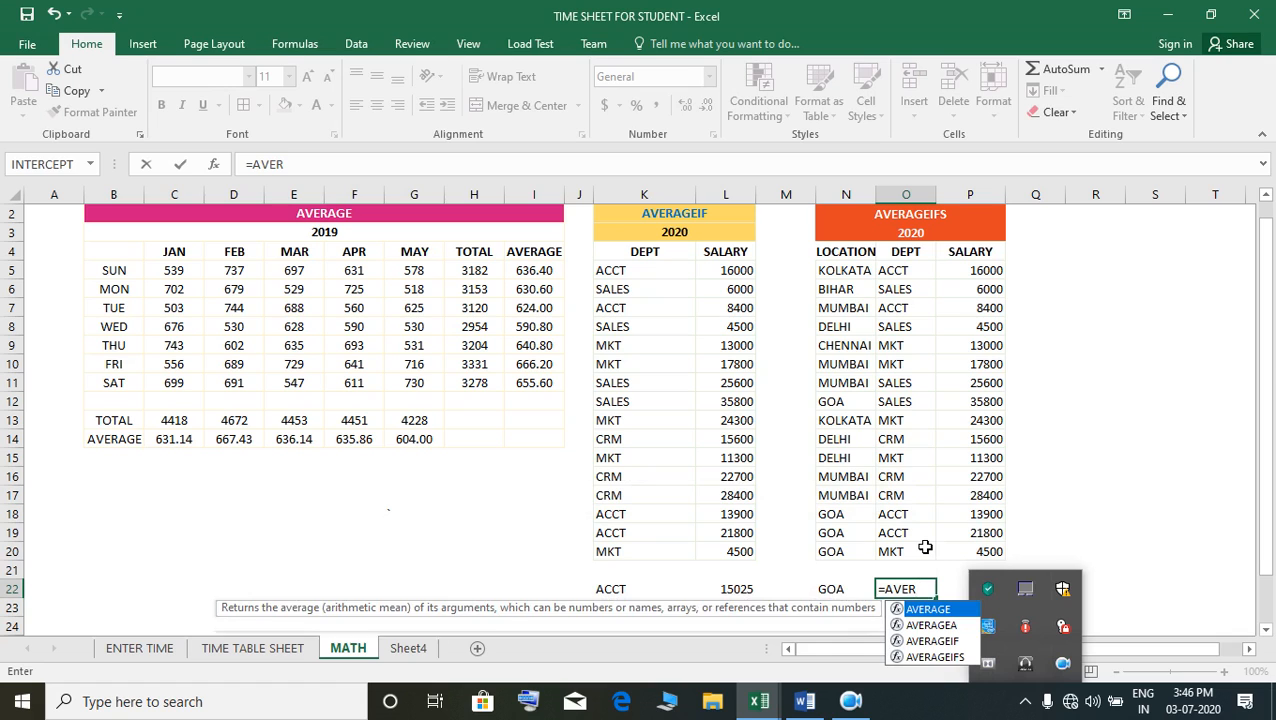
{"action": "key", "text": "Down"}
{"action": "key", "text": "Down"}
{"action": "key", "text": "Tab"}
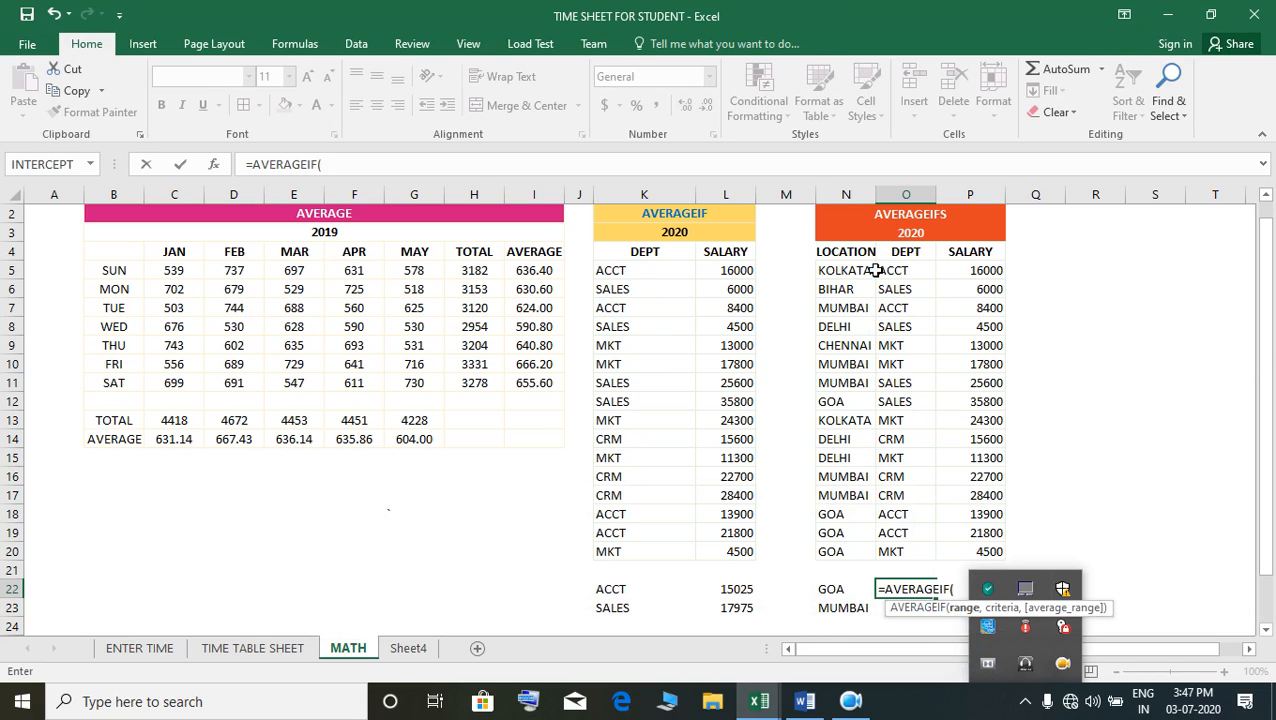
{"action": "left_click_drag", "start_coordinate": [847, 276], "coordinate": [840, 552]}
{"action": "type", "text": ","}
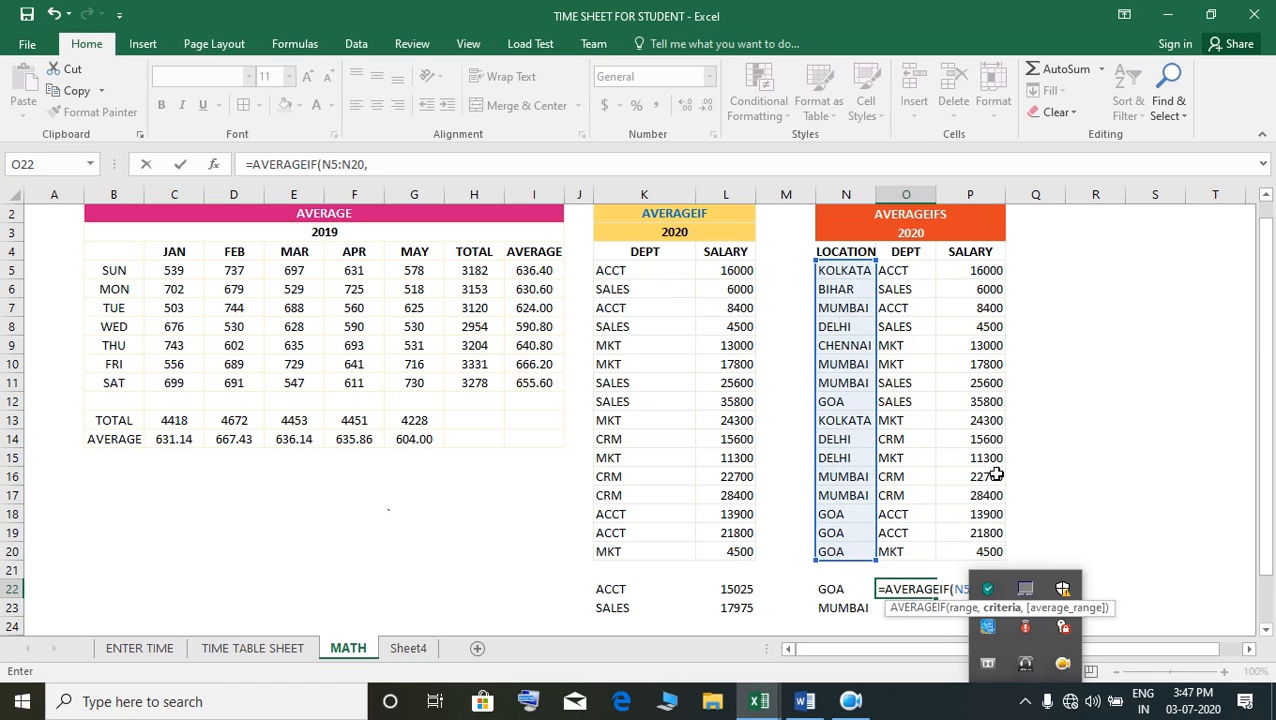
{"action": "left_click", "coordinate": [856, 593]}
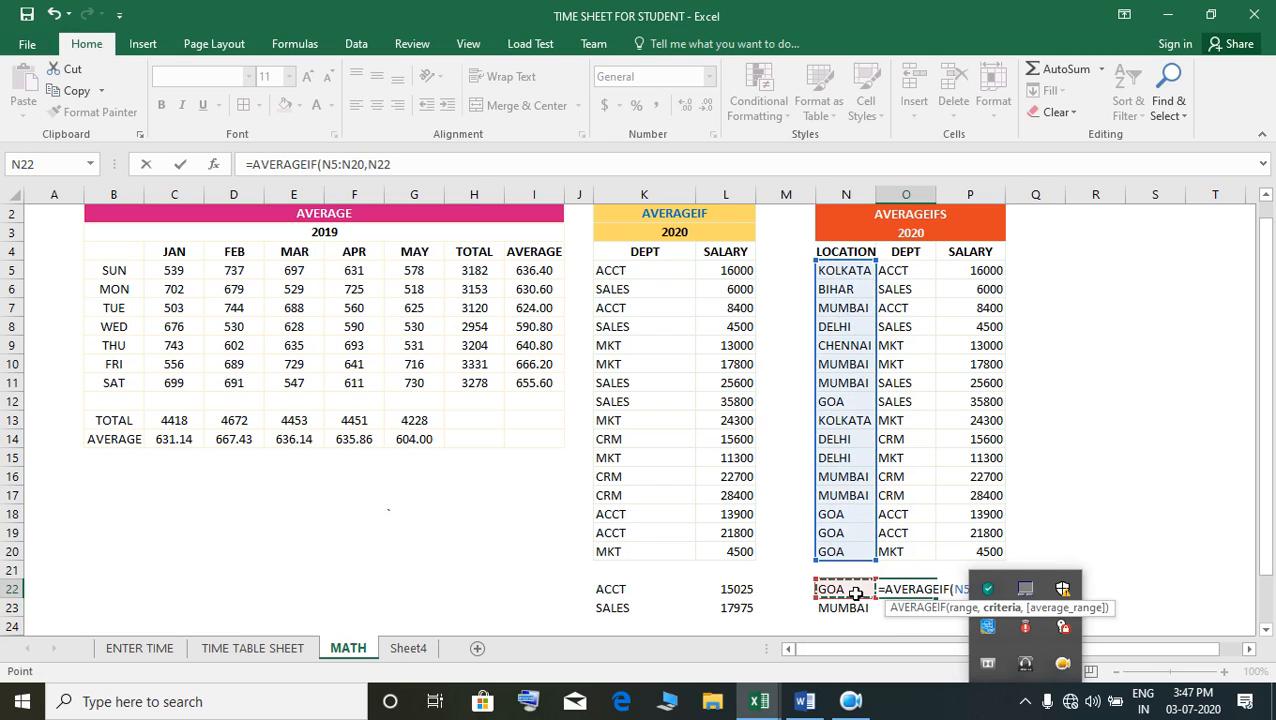
{"action": "type", "text": ","}
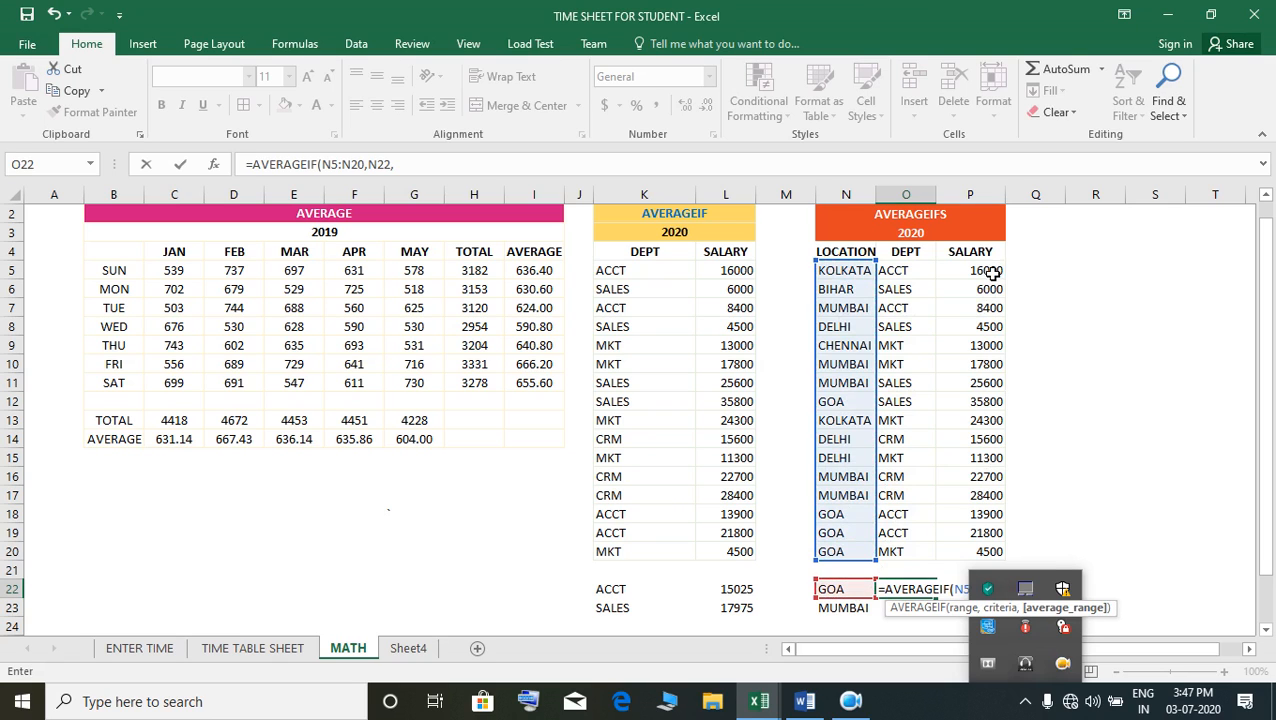
{"action": "left_click_drag", "start_coordinate": [990, 270], "coordinate": [982, 551]}
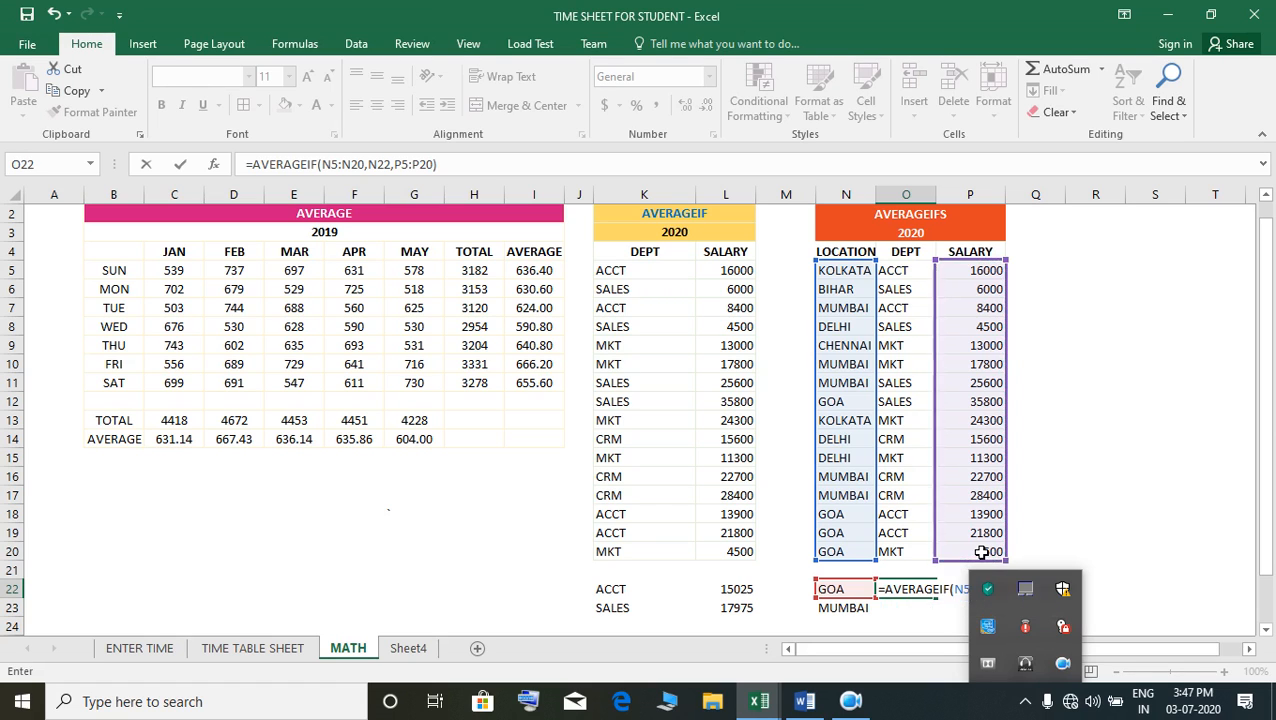
{"action": "key", "text": "Return"}
{"action": "left_click", "coordinate": [914, 590]}
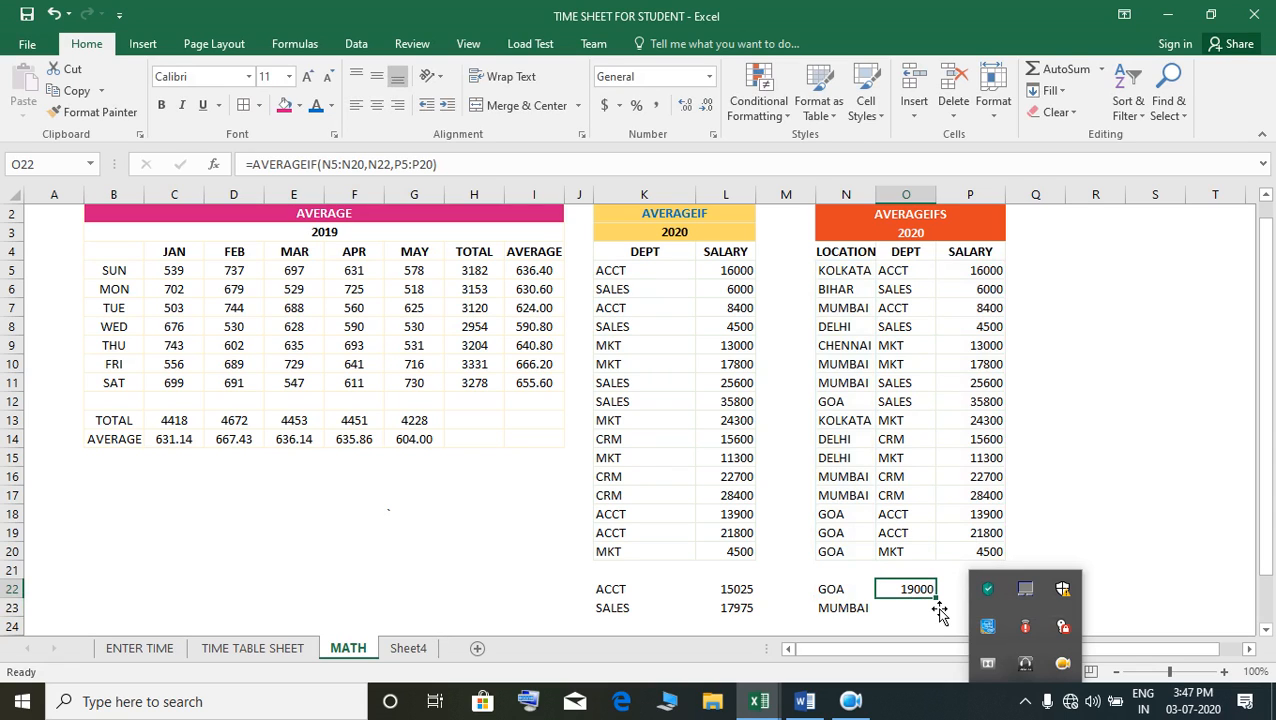
Calculate the average salary for the MUMBAI location in O23 with =AVERAGEIF(N5:N20,N23,P5:P20)
{"action": "key", "text": "Down"}
{"action": "type", "text": "="}
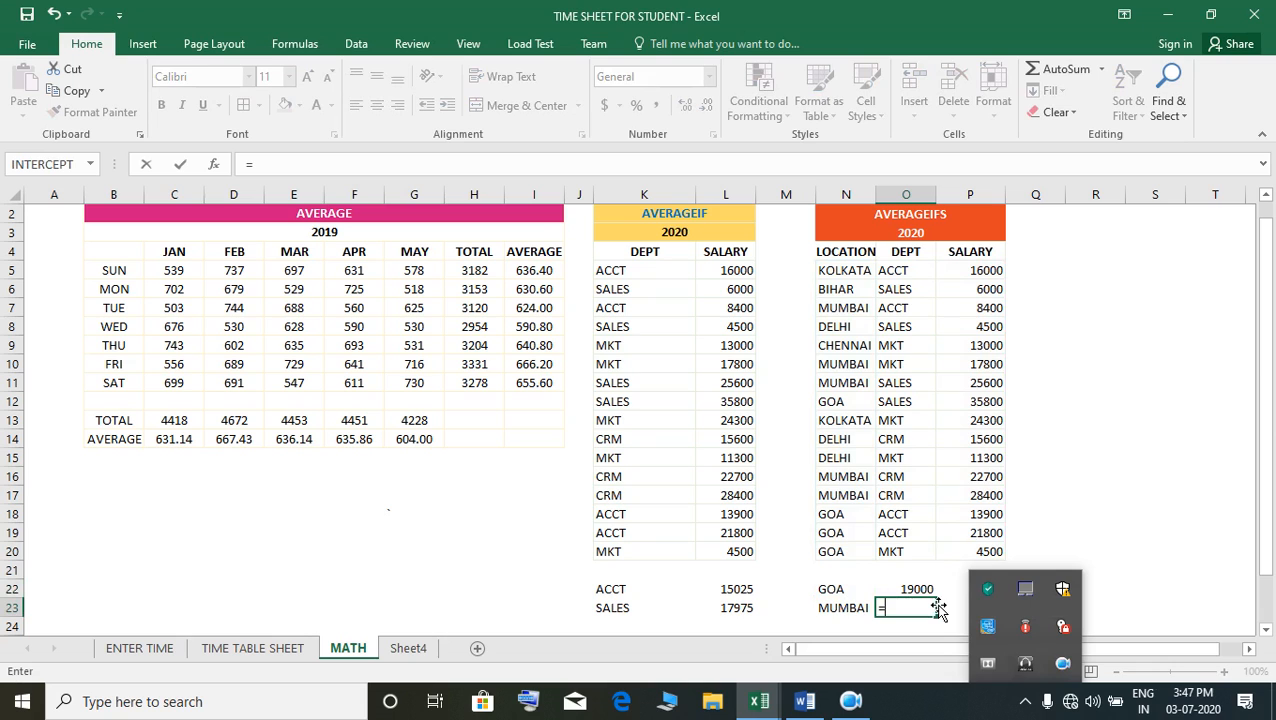
{"action": "type", "text": "AVERA"}
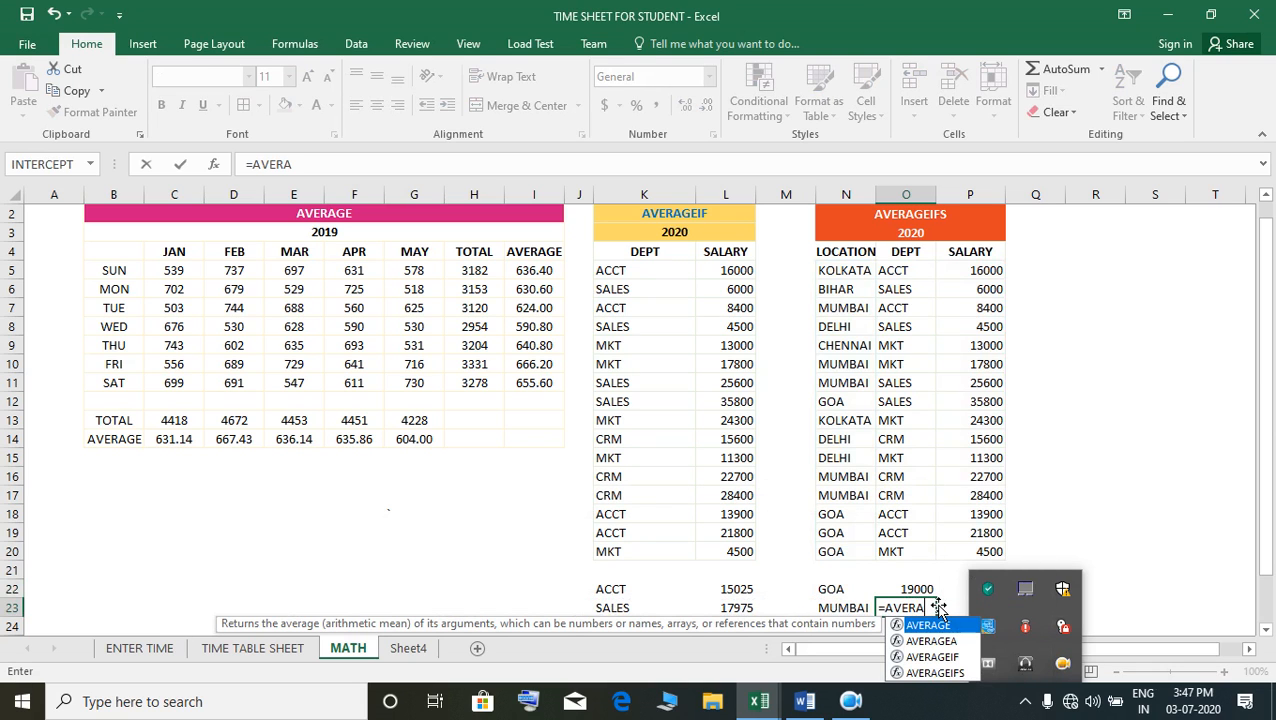
{"action": "key", "text": "Down"}
{"action": "key", "text": "Down"}
{"action": "key", "text": "Tab"}
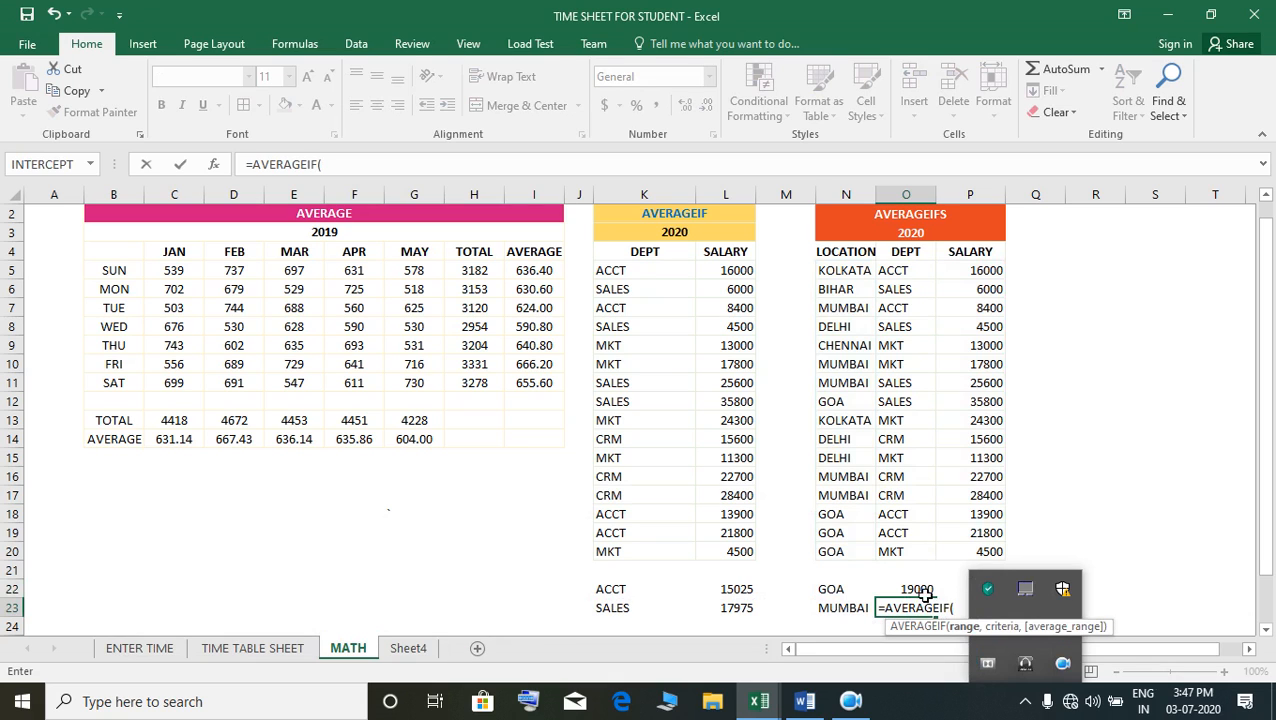
{"action": "left_click_drag", "start_coordinate": [857, 281], "coordinate": [847, 558]}
{"action": "type", "text": ","}
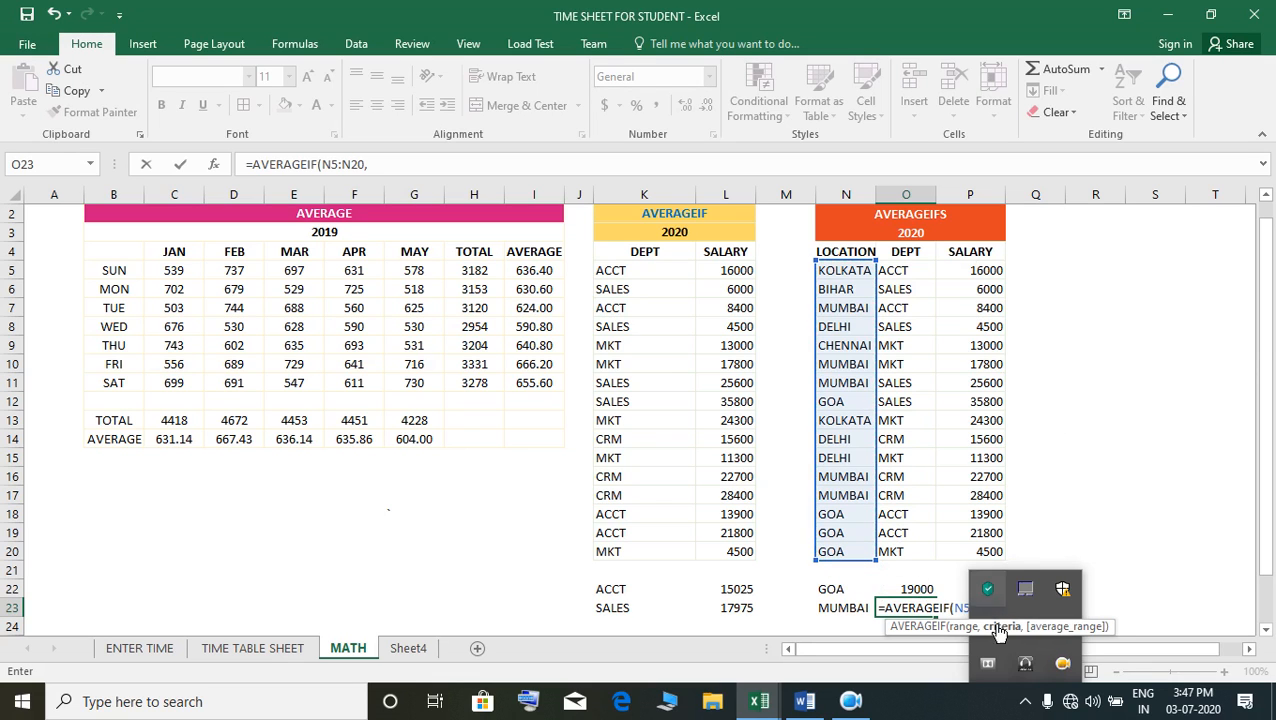
{"action": "left_click", "coordinate": [1024, 704]}
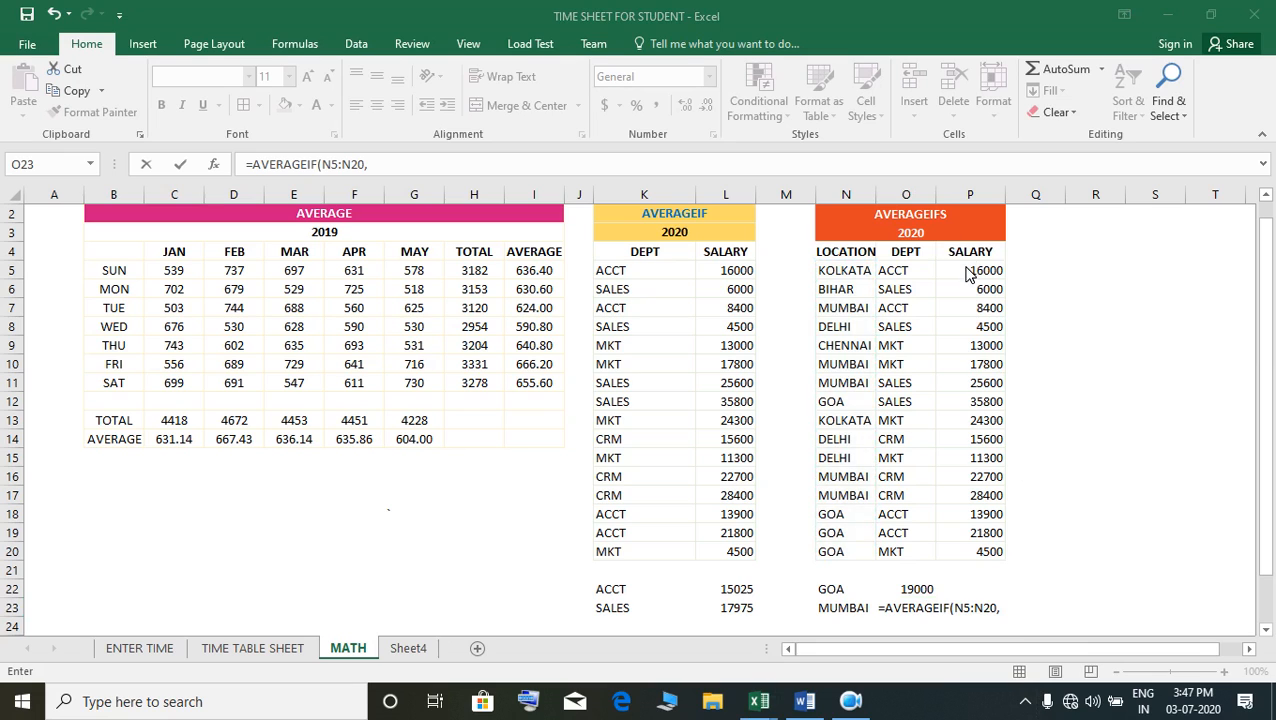
{"action": "left_click", "coordinate": [1011, 616]}
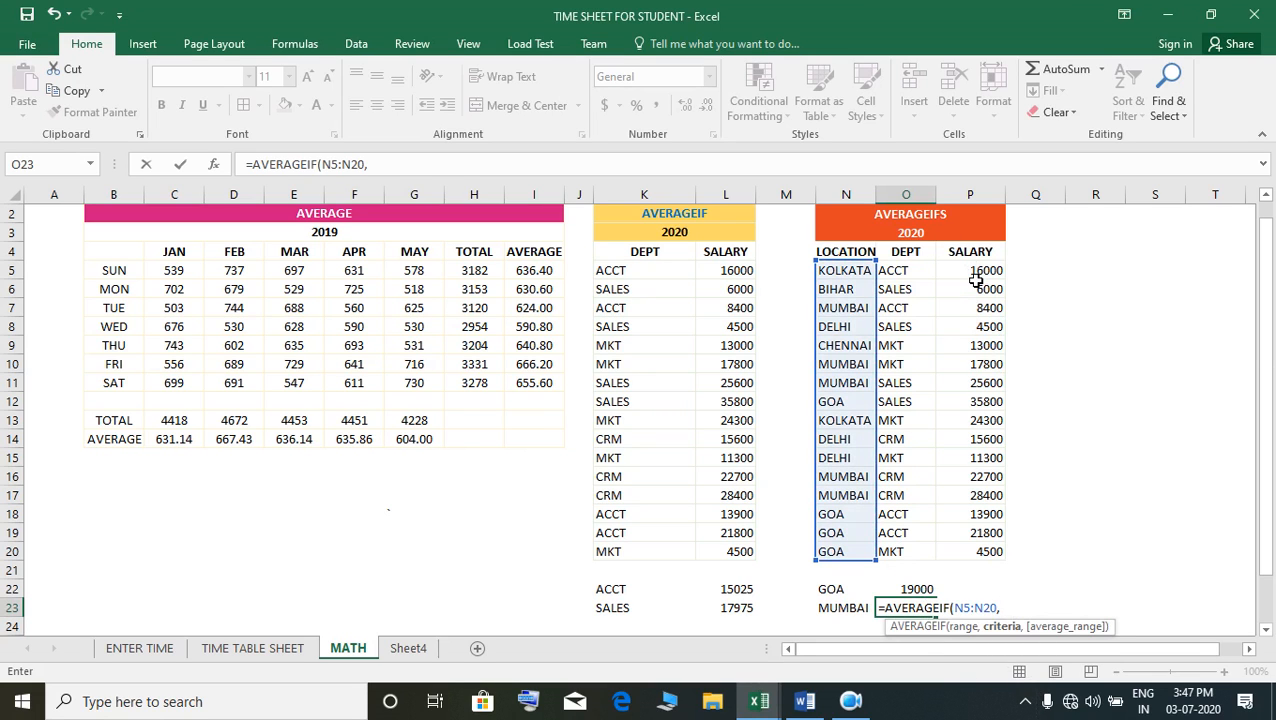
{"action": "left_click", "coordinate": [846, 610]}
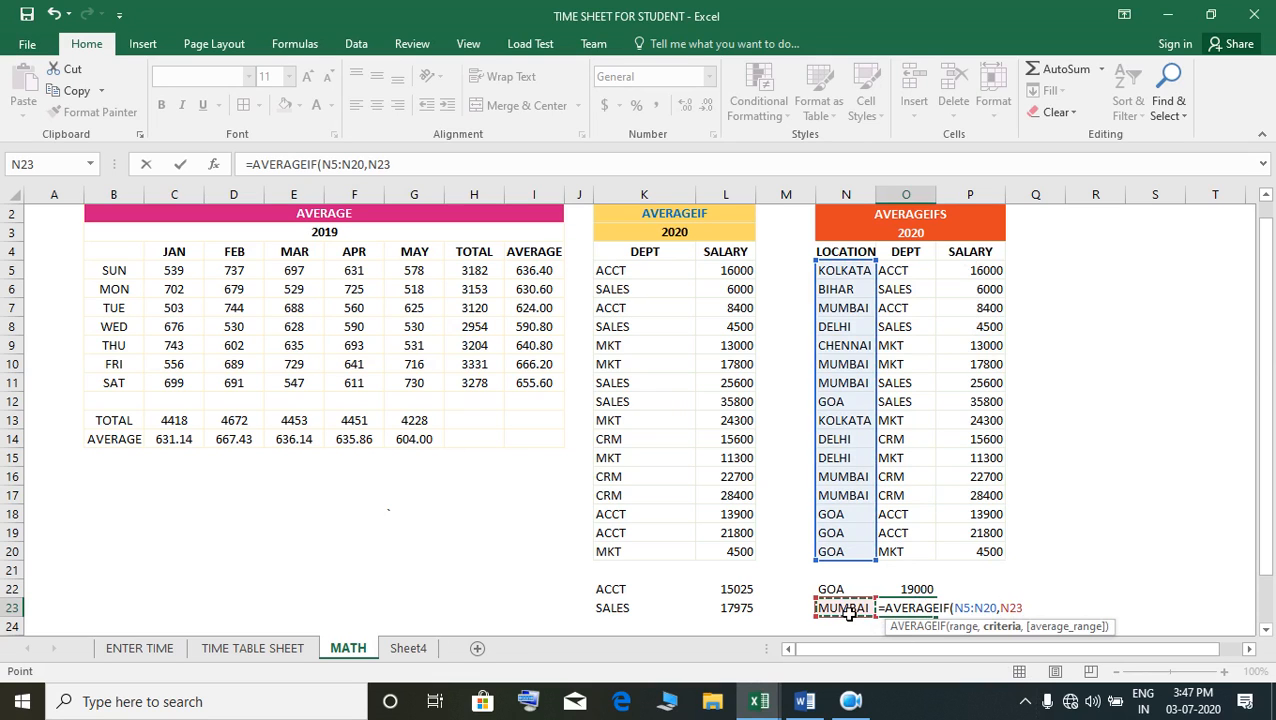
{"action": "type", "text": ","}
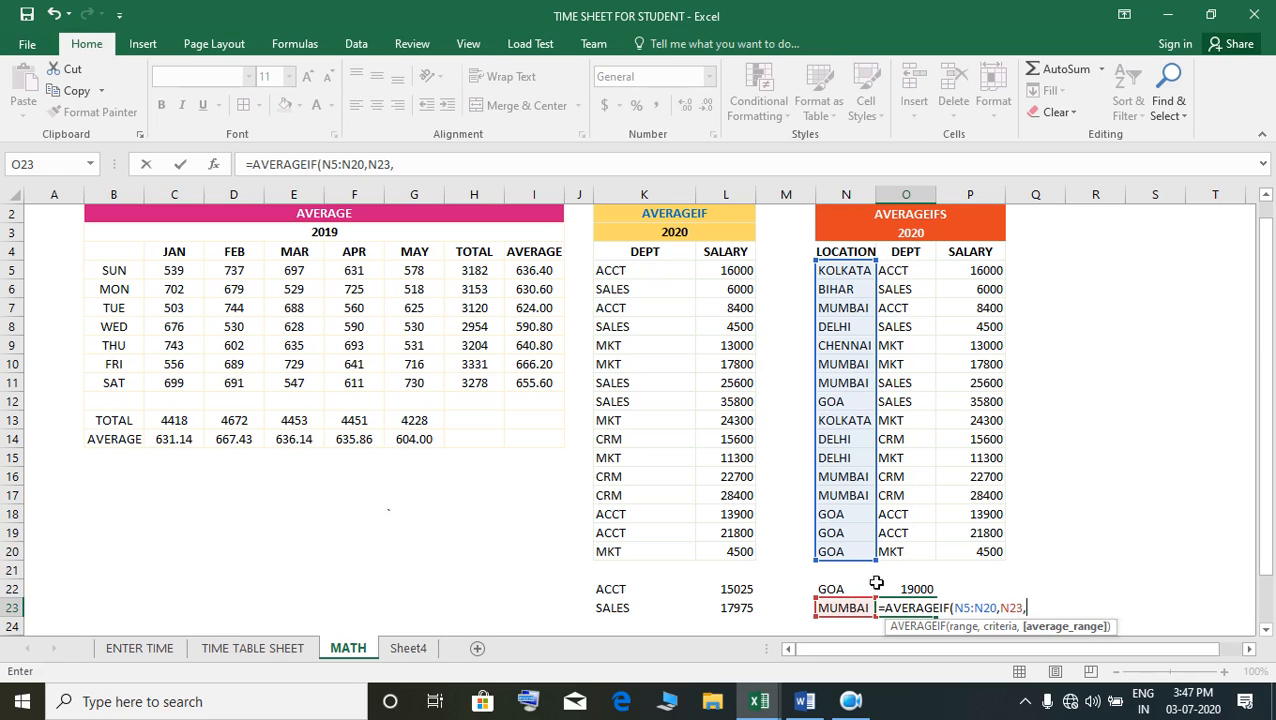
{"action": "left_click_drag", "start_coordinate": [1002, 272], "coordinate": [992, 556]}
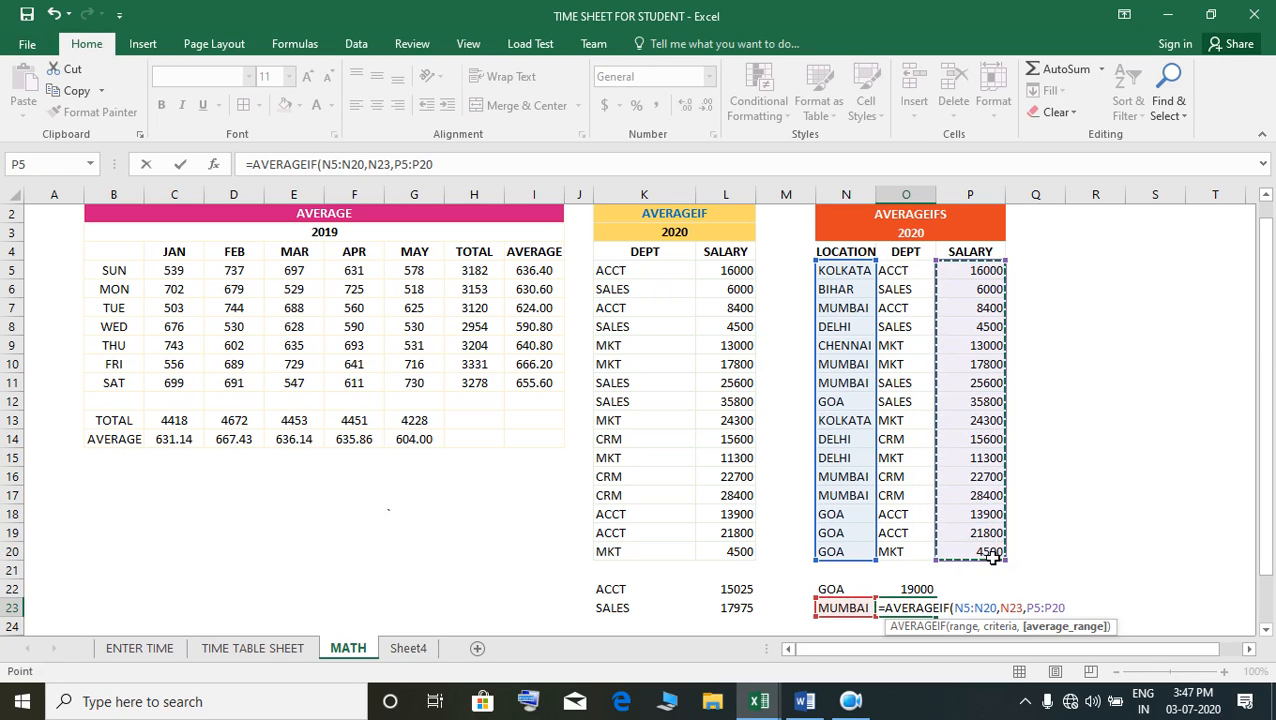
{"action": "type", "text": ")"}
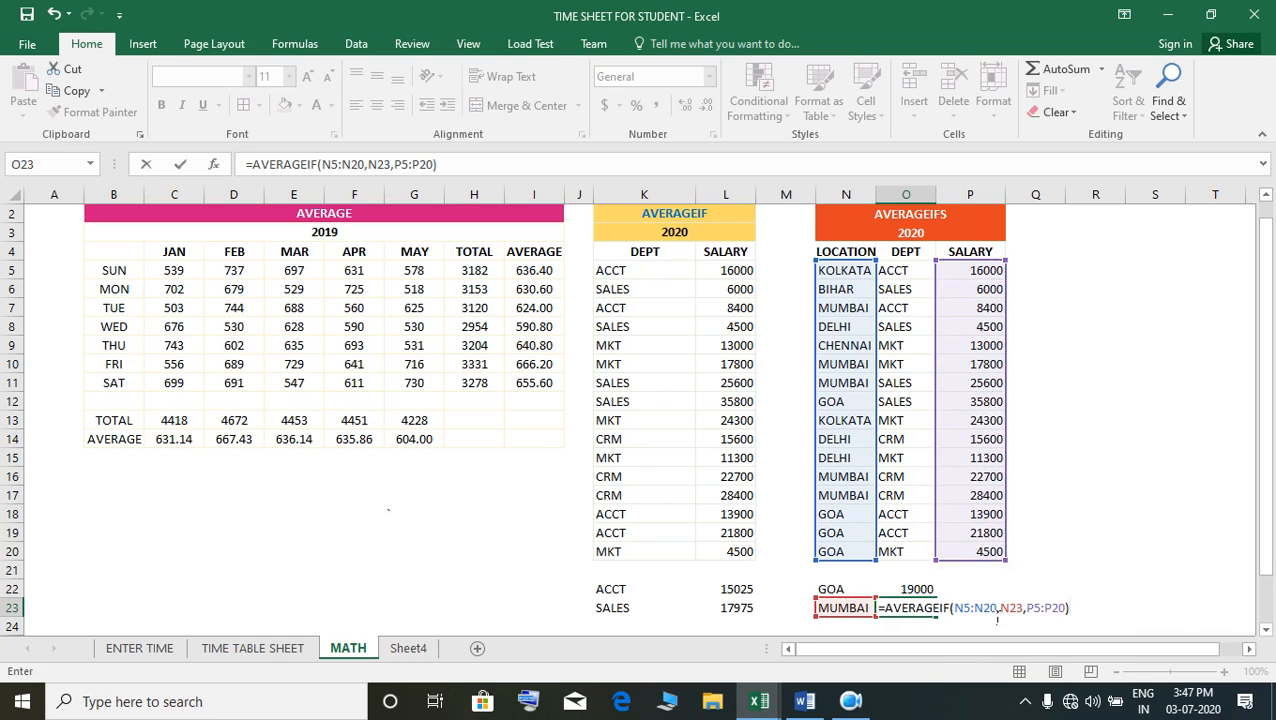
{"action": "left_click", "coordinate": [1042, 608]}
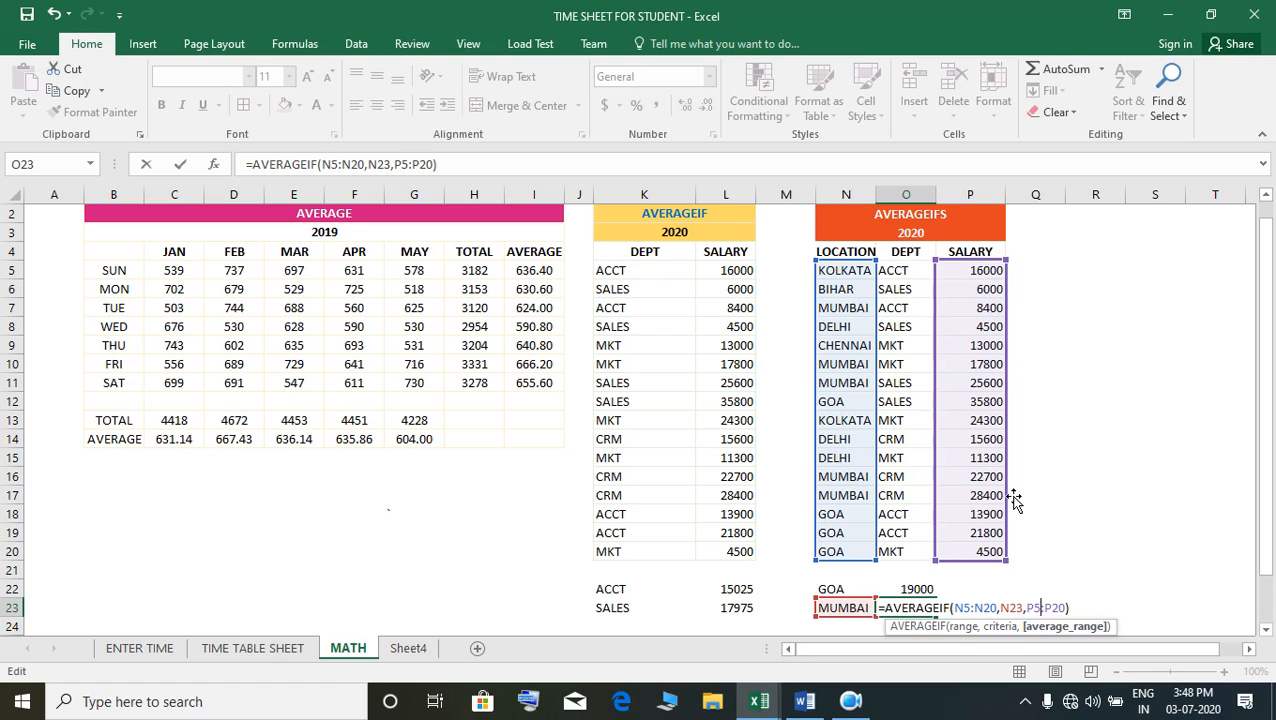
{"action": "key", "text": "Return"}
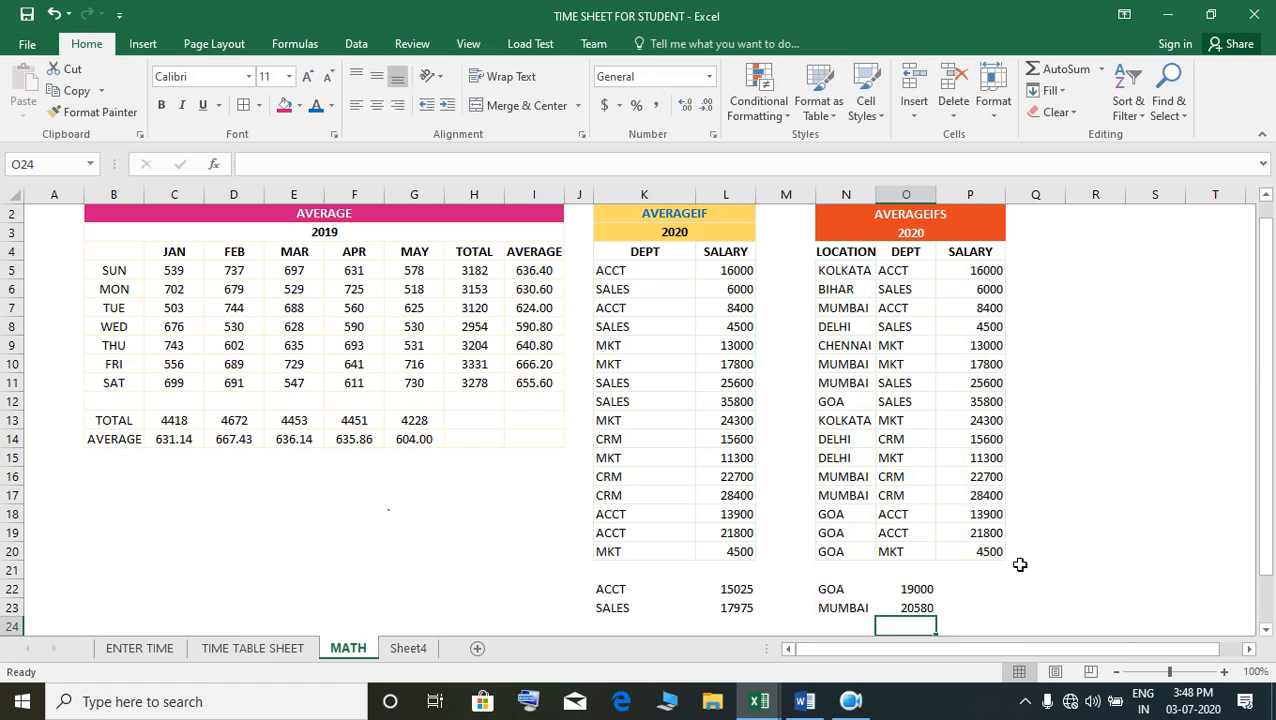
Move the KOLKATA and CRM criteria from N27:P27 up to N24:P24, directly below the MUMBAI row
{"action": "left_click", "coordinate": [917, 608]}
{"action": "scroll", "coordinate": [981, 598], "scroll_direction": "down", "scroll_amount": 2}
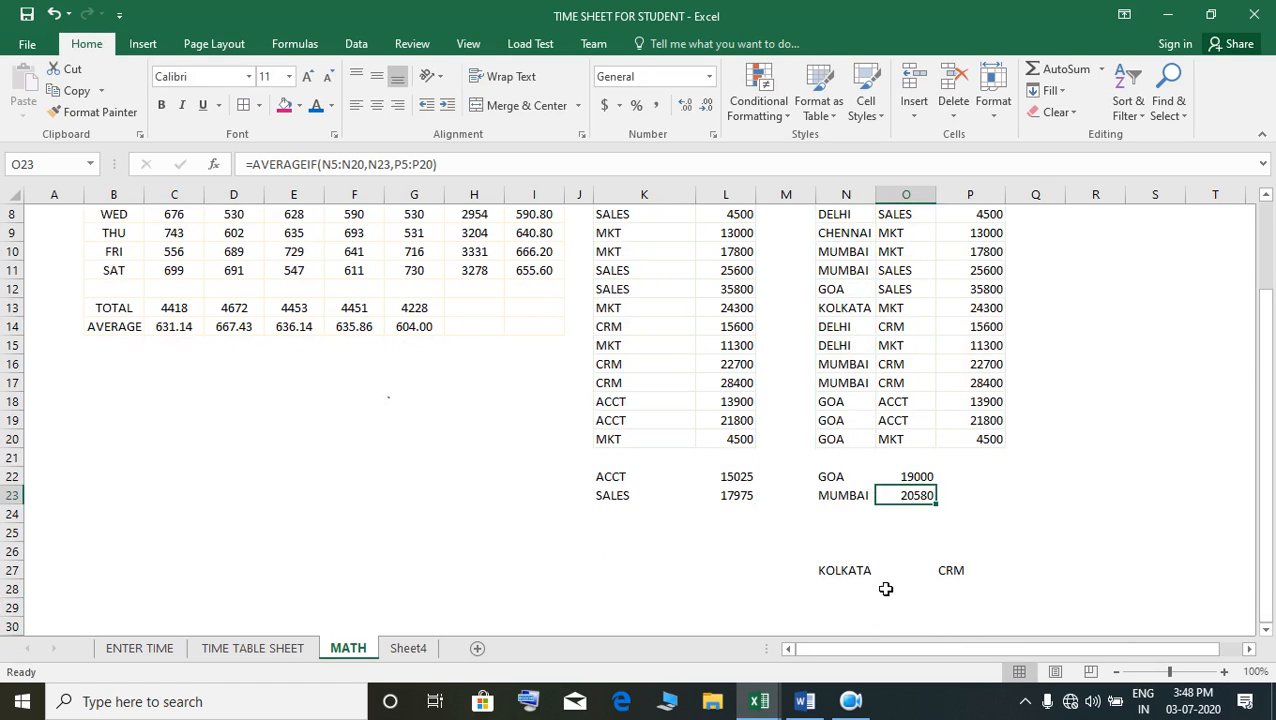
{"action": "left_click_drag", "start_coordinate": [842, 572], "coordinate": [918, 516]}
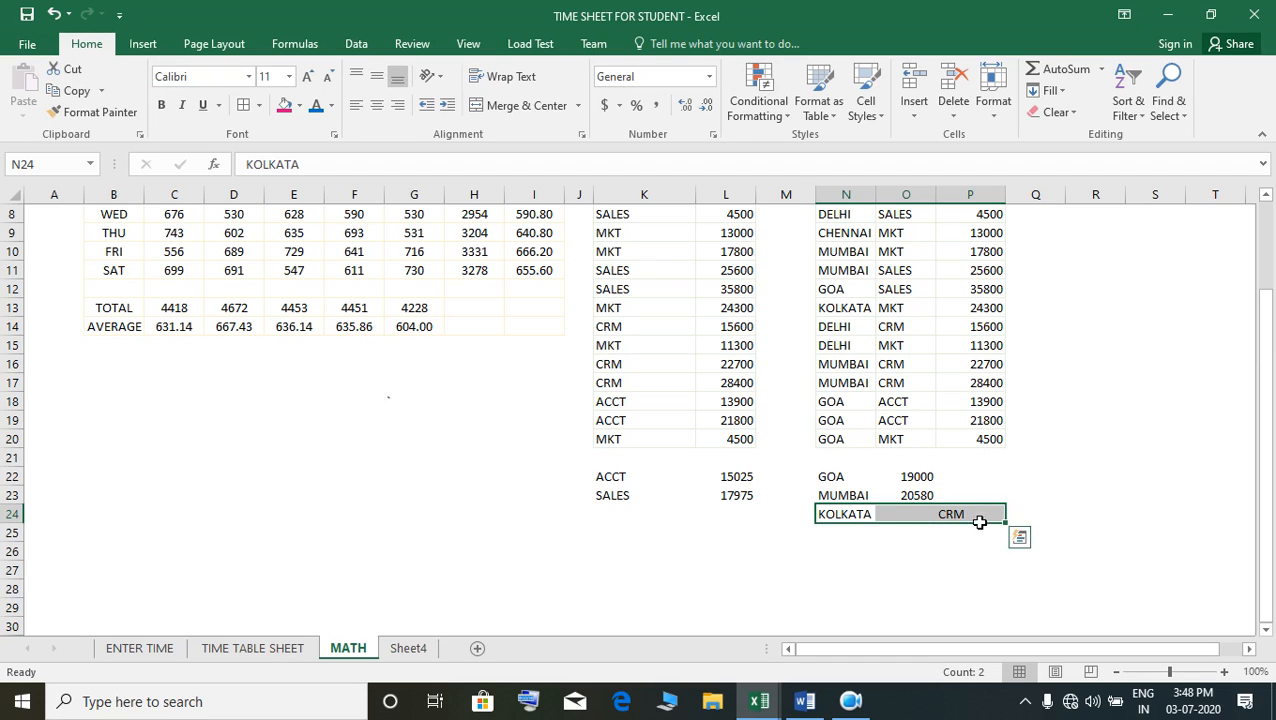
Start an AVERAGEIFS formula in Q24 with the salary range P5:P20 as the average range
{"action": "left_click", "coordinate": [1024, 517]}
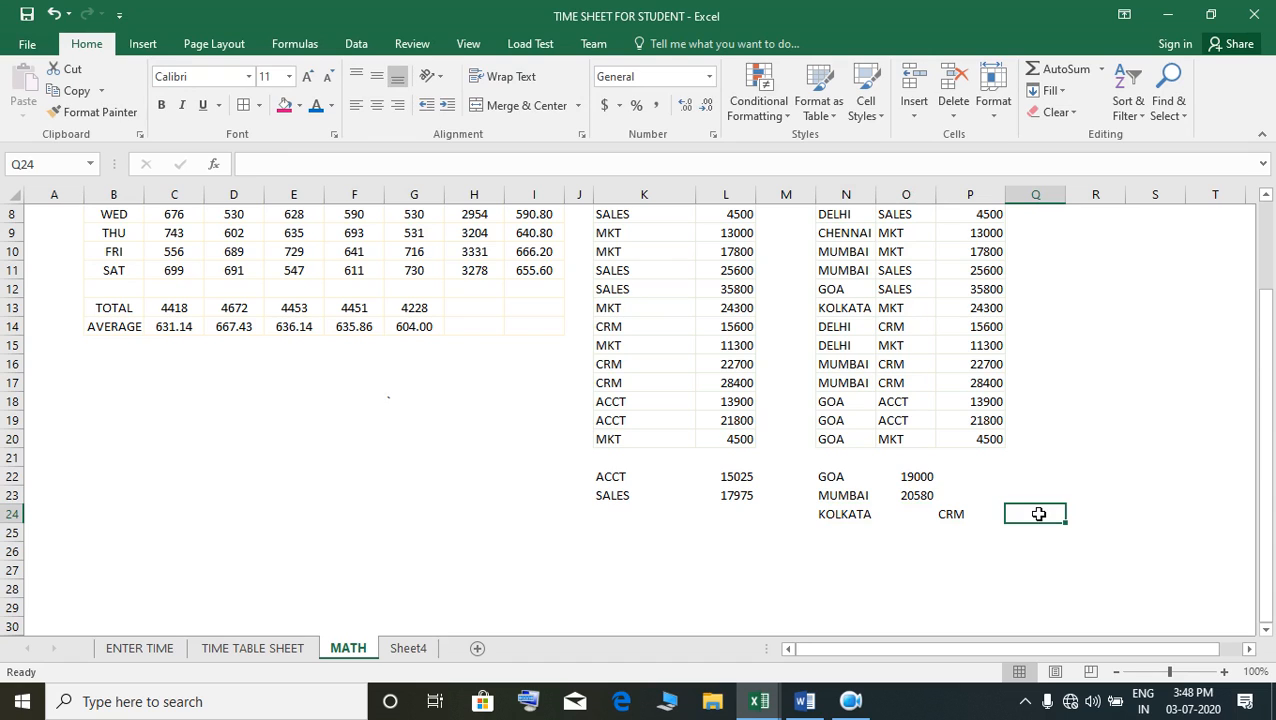
{"action": "type", "text": "=AVERAG"}
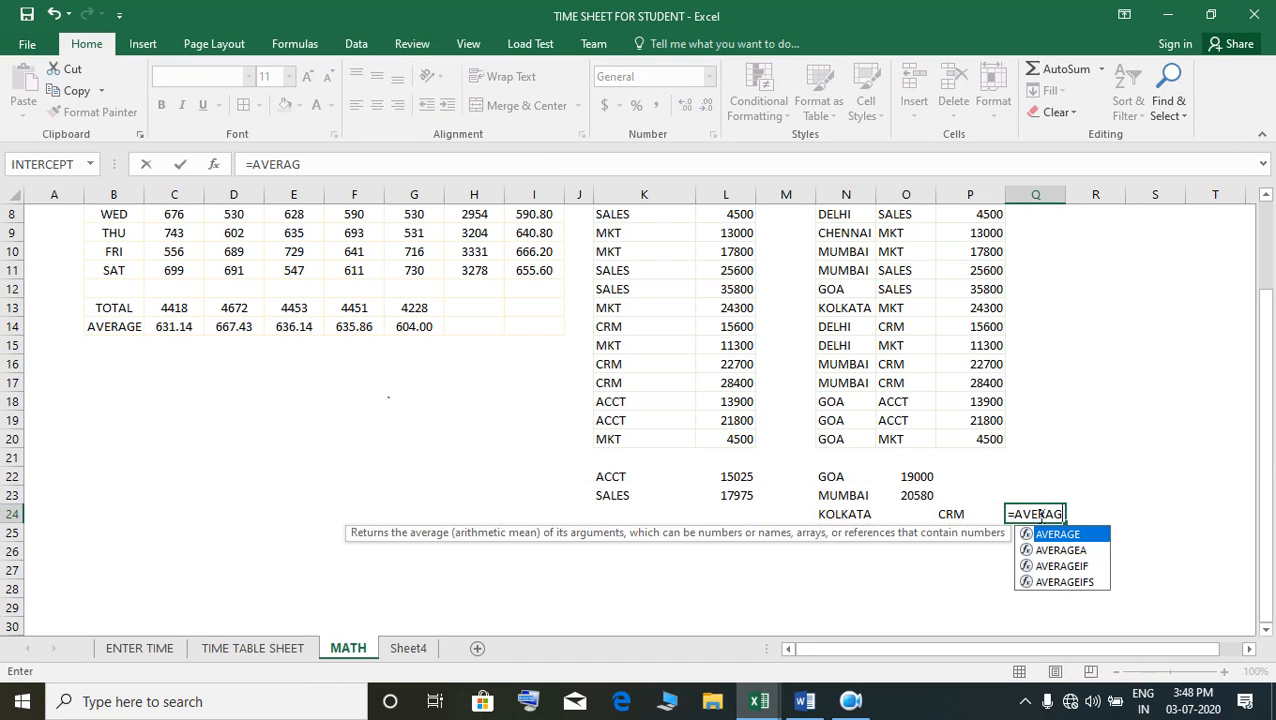
{"action": "type", "text": "EIFS("}
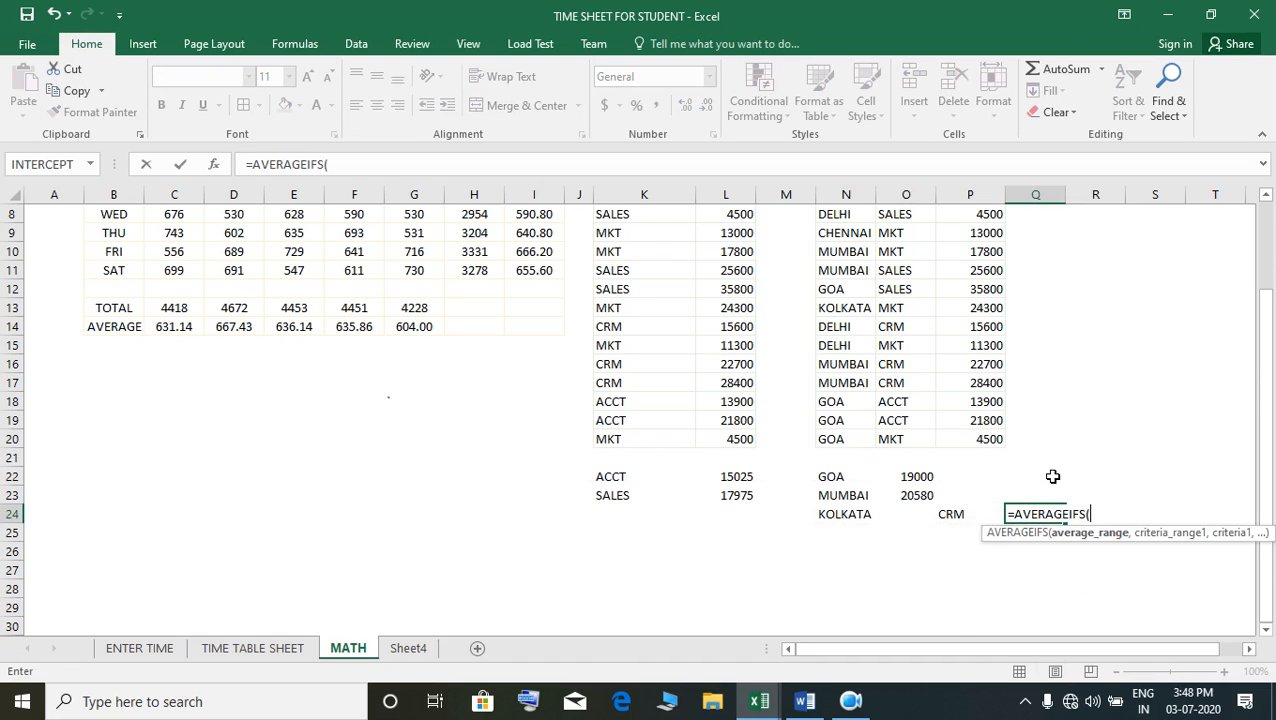
{"action": "scroll", "coordinate": [1050, 476], "scroll_direction": "up", "scroll_amount": 2}
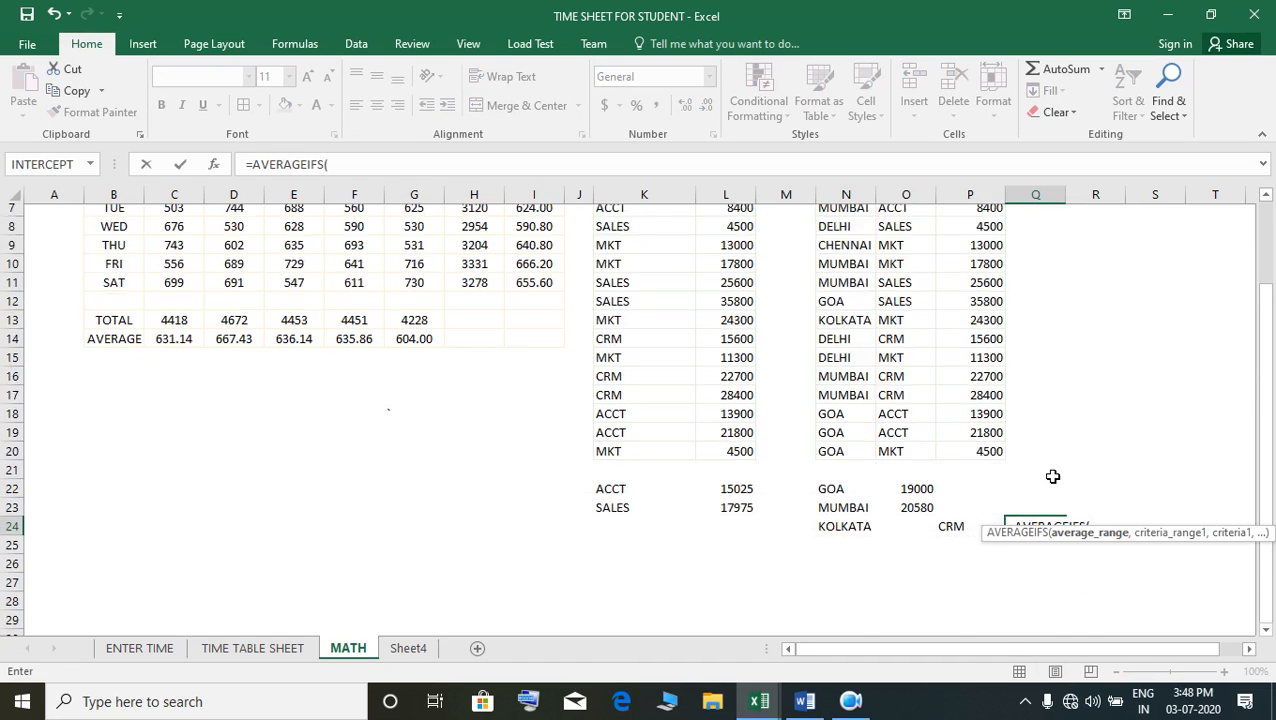
{"action": "left_click_drag", "start_coordinate": [979, 278], "coordinate": [968, 554]}
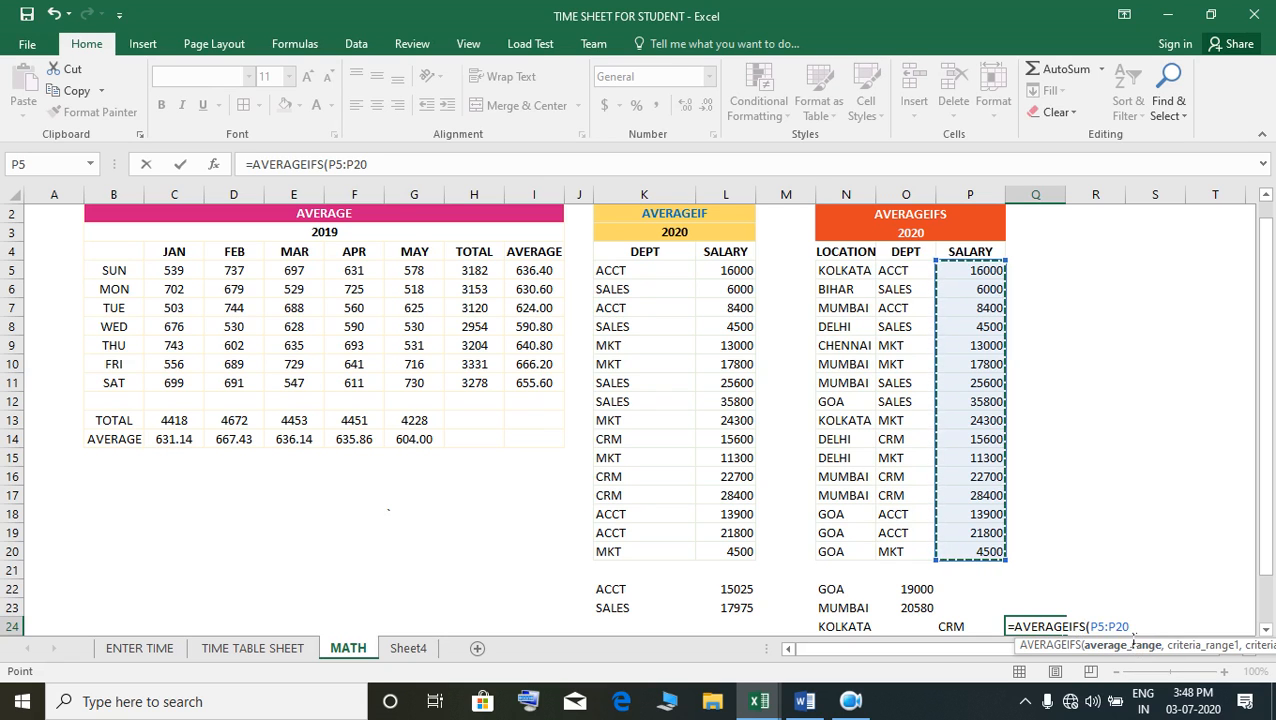
{"action": "scroll", "coordinate": [1075, 620], "scroll_direction": "down", "scroll_amount": 1}
{"action": "scroll", "coordinate": [1072, 619], "scroll_direction": "up", "scroll_amount": 2}
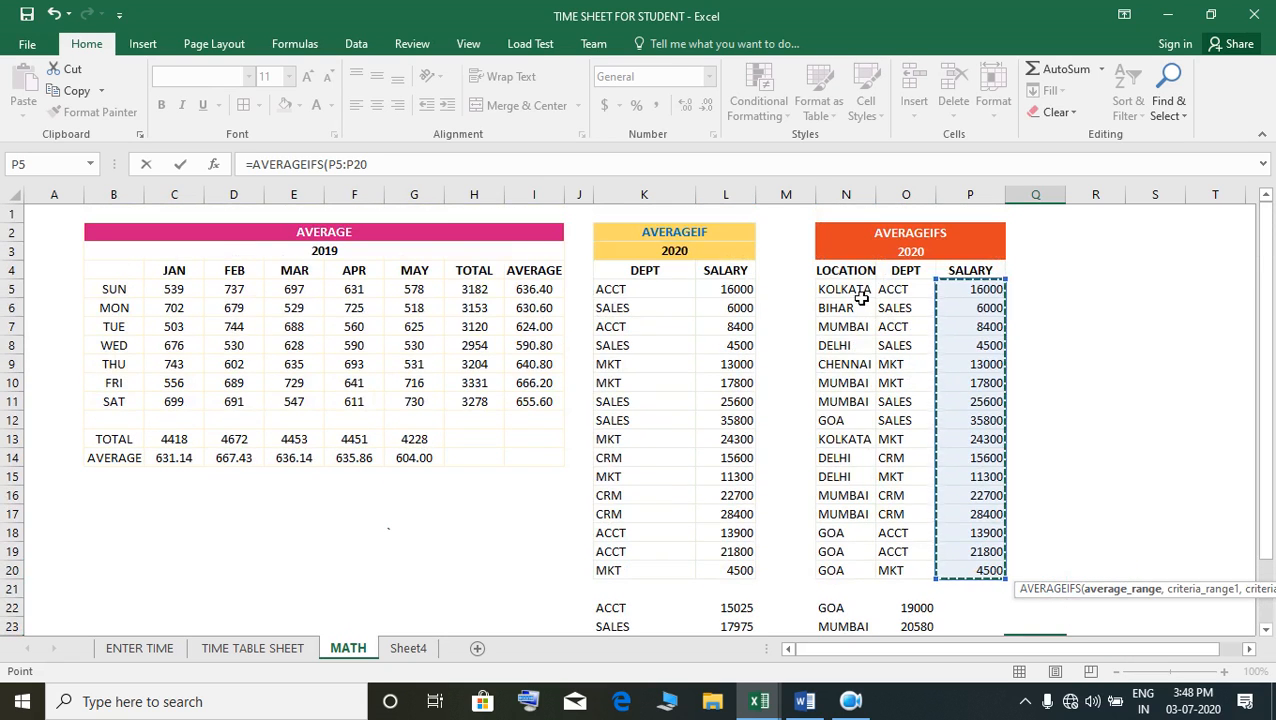
{"action": "left_click_drag", "start_coordinate": [855, 295], "coordinate": [860, 572]}
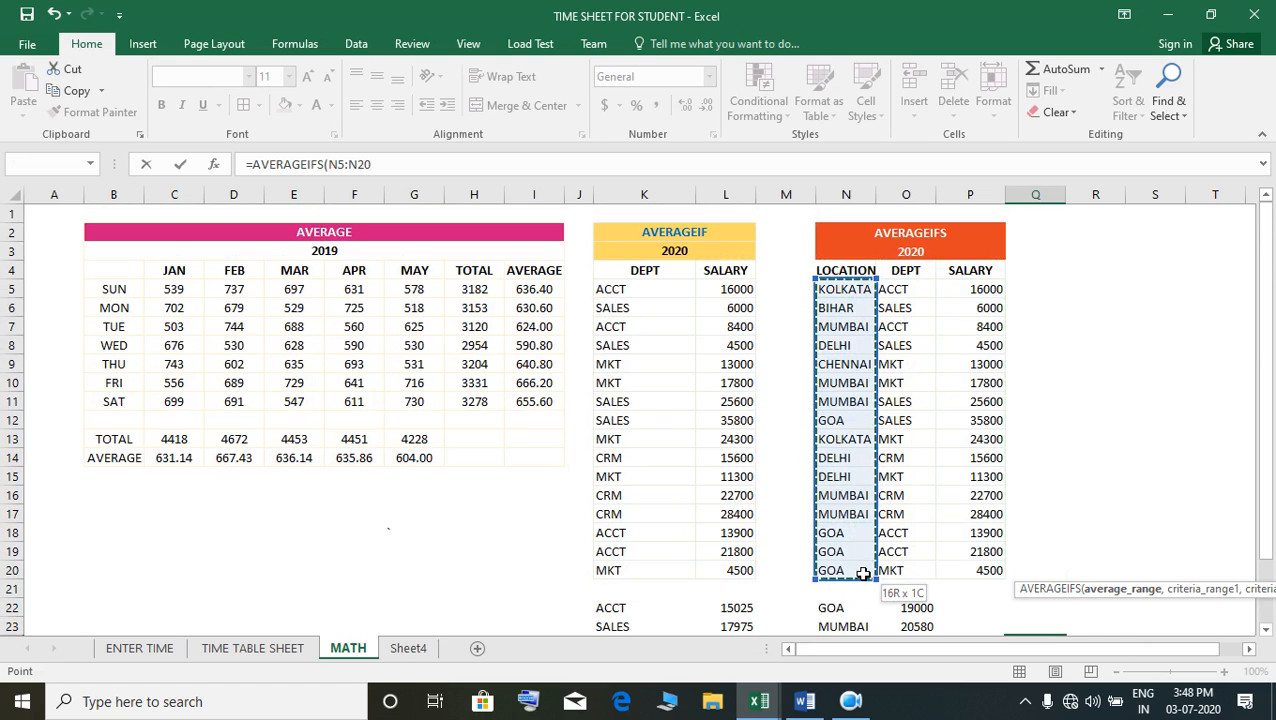
{"action": "left_click_drag", "start_coordinate": [988, 292], "coordinate": [985, 570]}
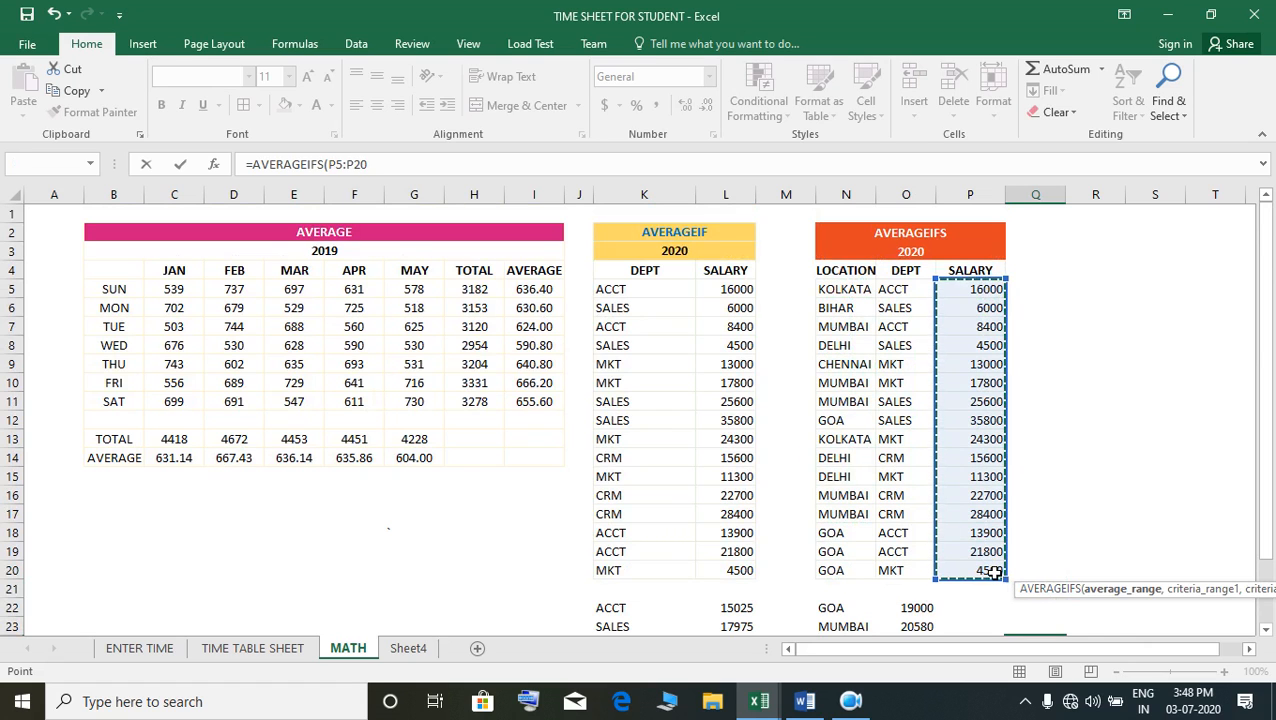
{"action": "type", "text": ","}
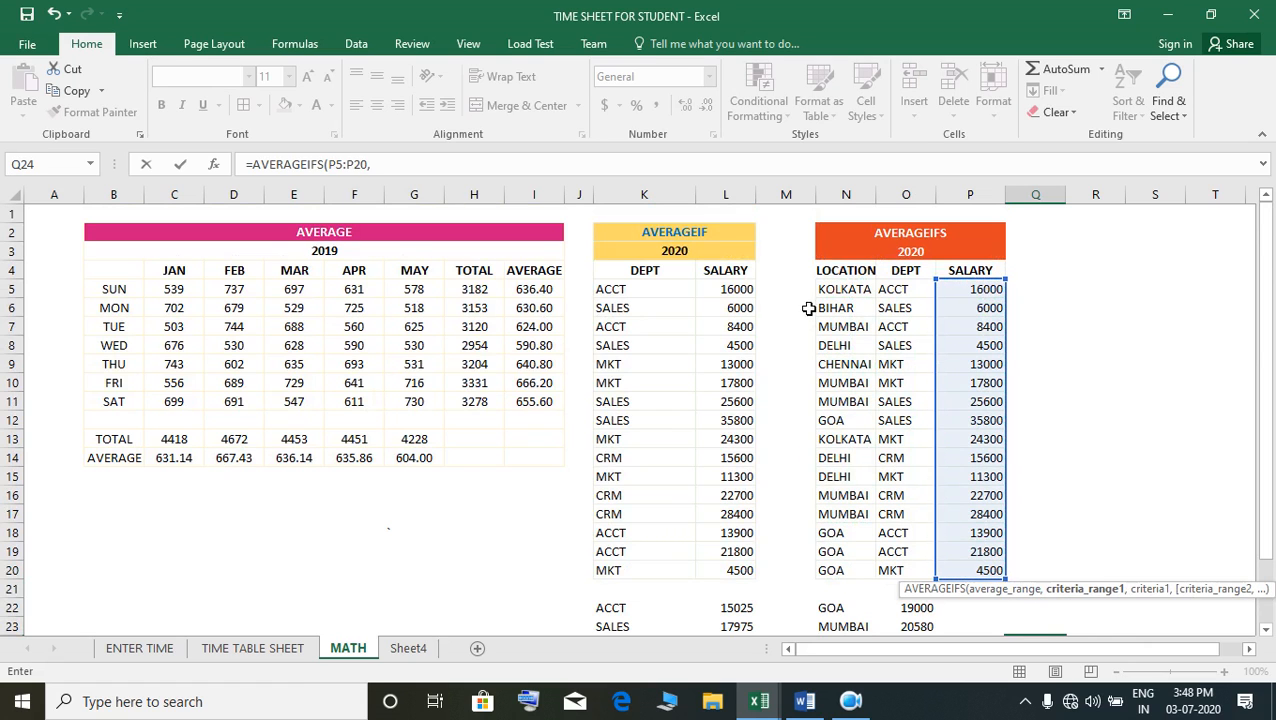
Add the location condition to the Q24 formula, using range N5:N20 and the KOLKATA criterion in N24
{"action": "left_click", "coordinate": [852, 294]}
{"action": "left_click_drag", "start_coordinate": [848, 312], "coordinate": [850, 572]}
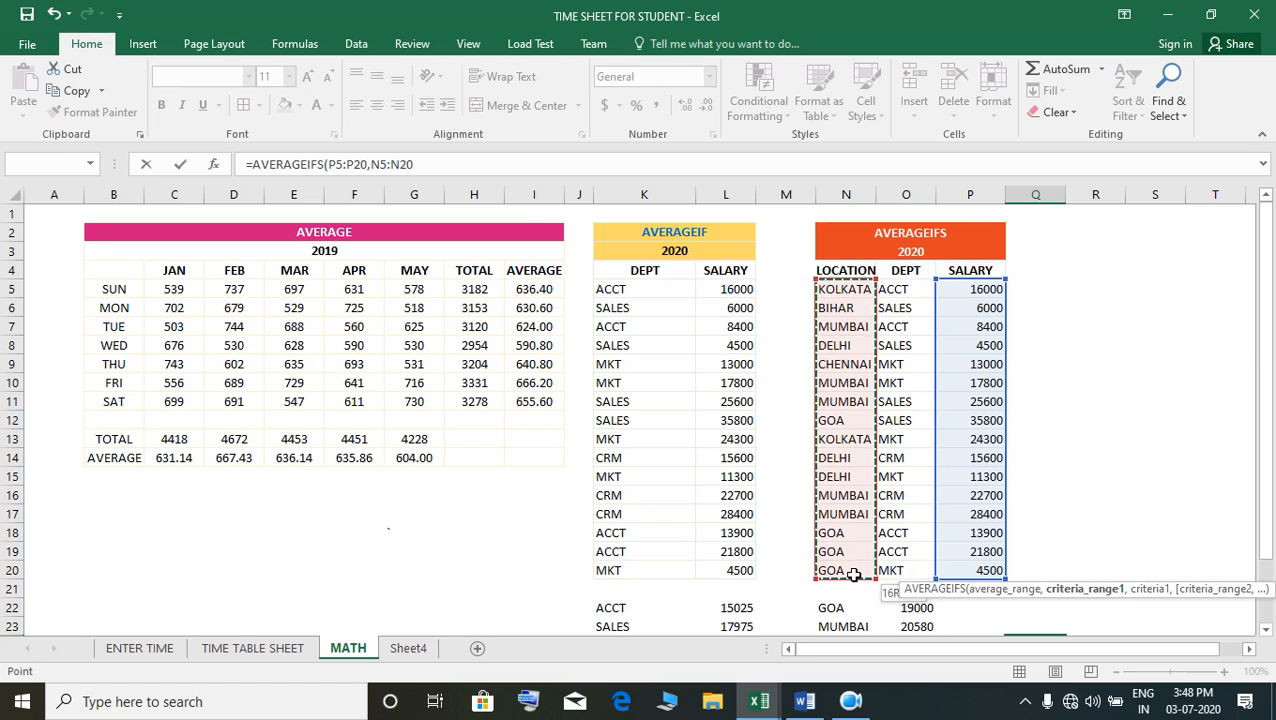
{"action": "type", "text": ","}
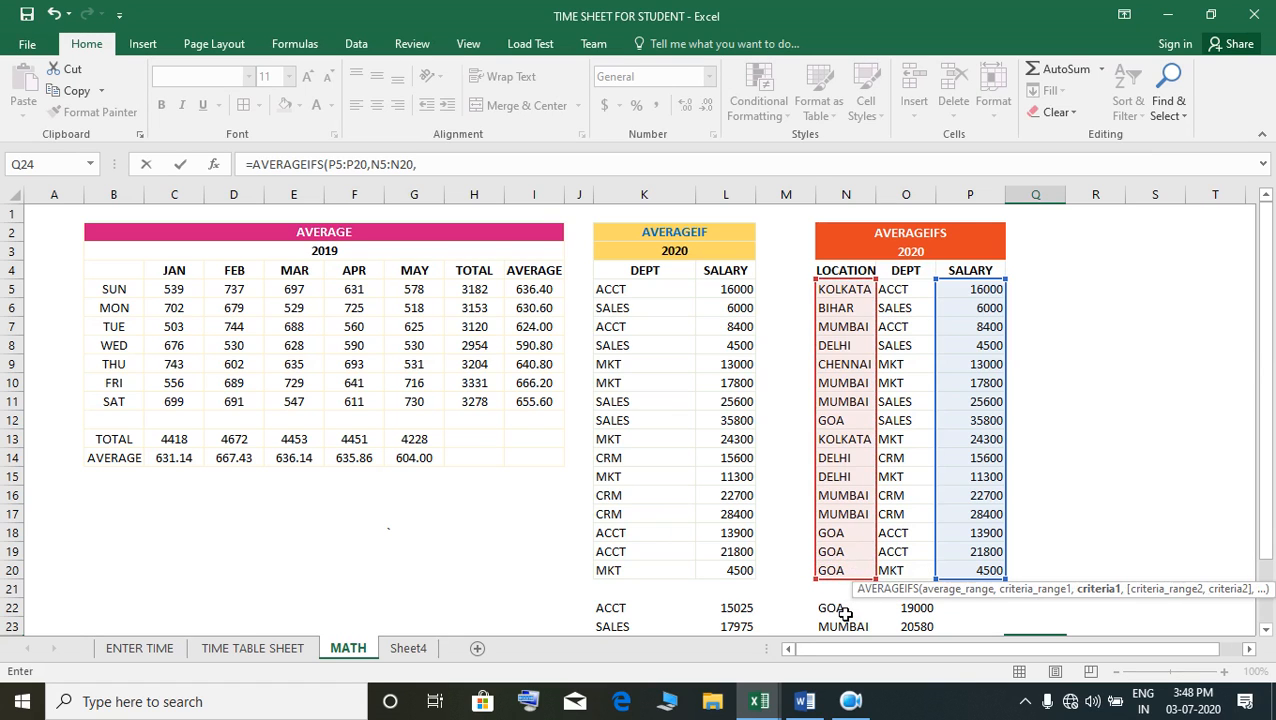
{"action": "scroll", "coordinate": [845, 608], "scroll_direction": "down", "scroll_amount": 2}
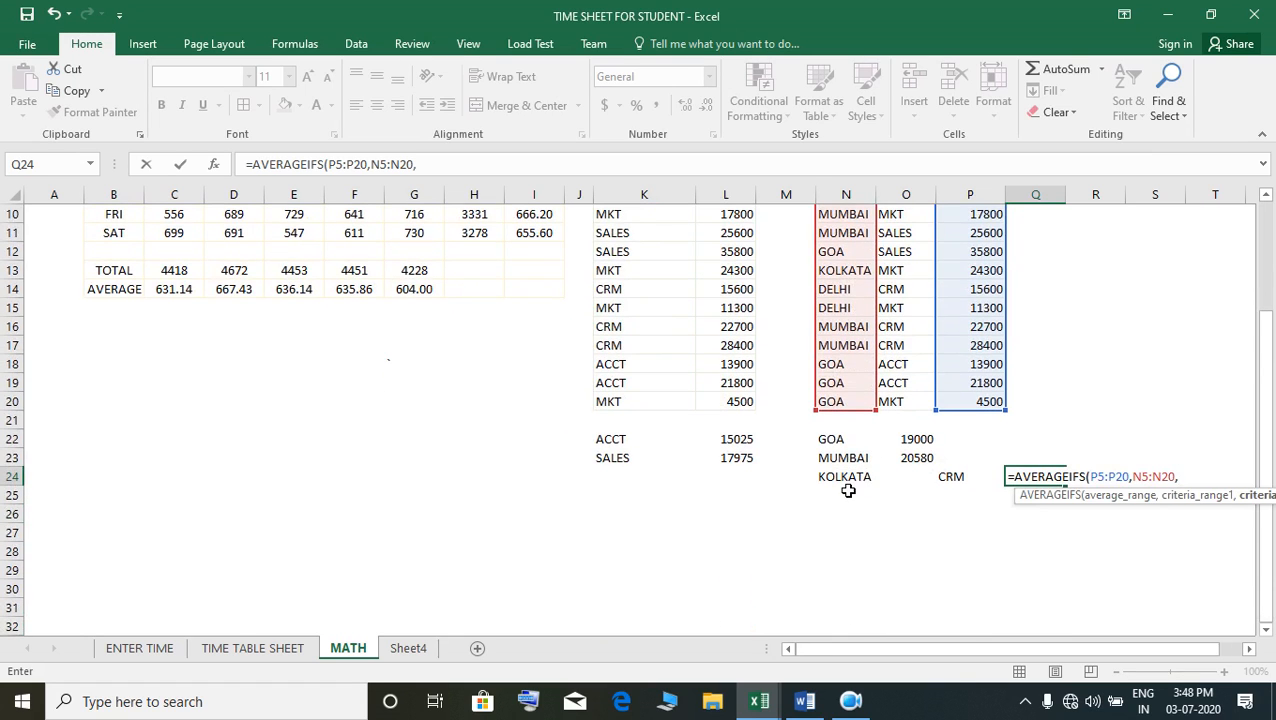
{"action": "left_click", "coordinate": [847, 480]}
{"action": "scroll", "coordinate": [902, 497], "scroll_direction": "up", "scroll_amount": 1}
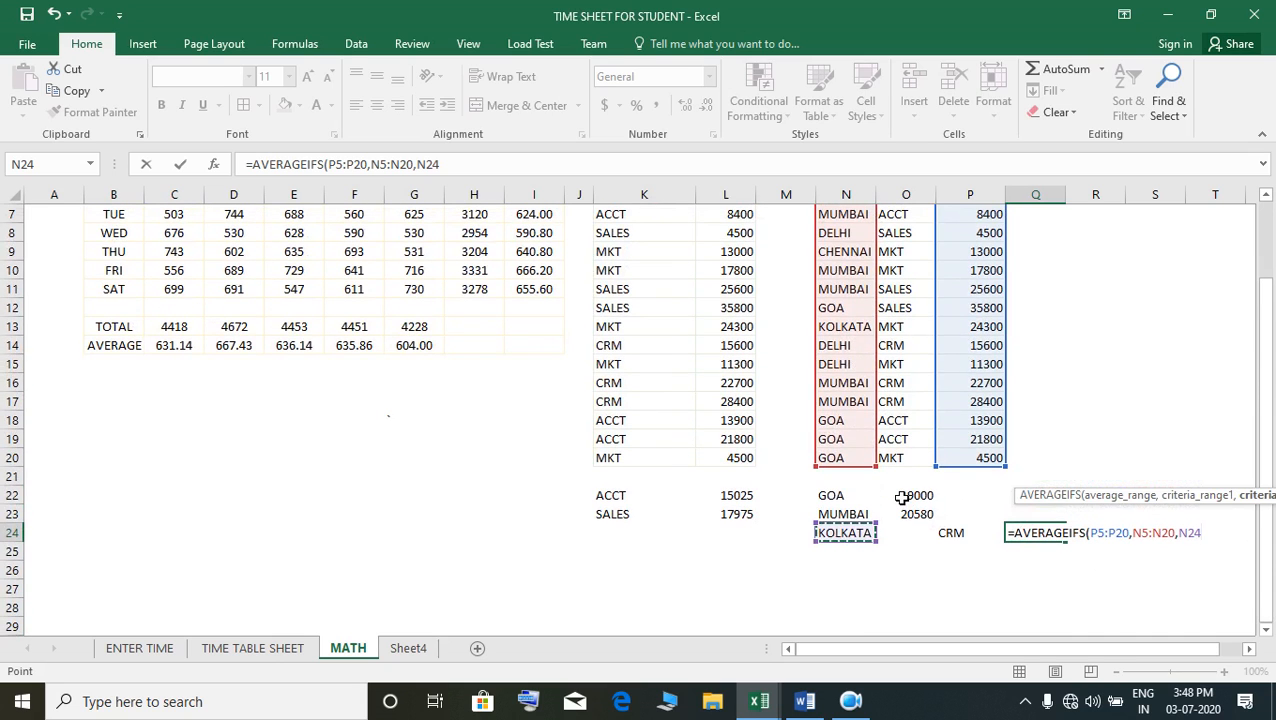
{"action": "type", "text": ","}
Add the department range O5:O20 and the CRM criterion in P24, completing Q24 as =AVERAGEIFS(P5:P20,N5:N20,N24,O5:O20,P24)
{"action": "scroll", "coordinate": [934, 347], "scroll_direction": "up", "scroll_amount": 2}
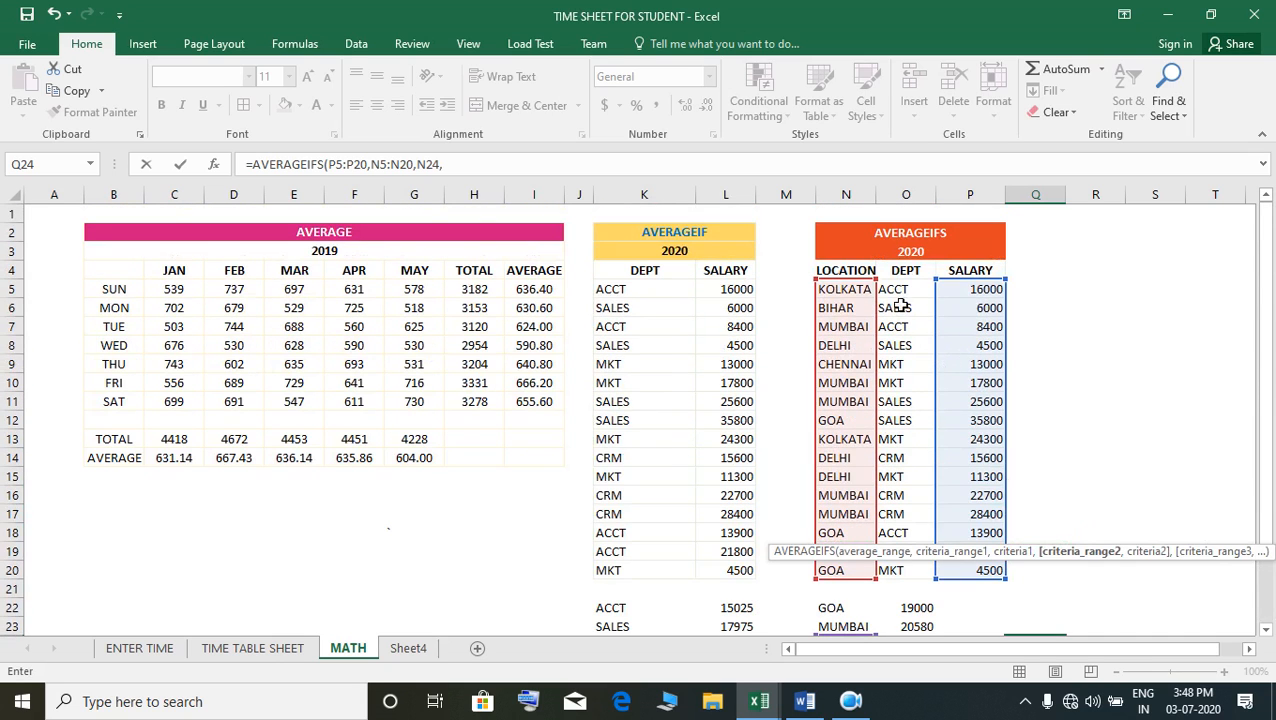
{"action": "left_click", "coordinate": [902, 290]}
{"action": "left_click_drag", "start_coordinate": [901, 292], "coordinate": [897, 571]}
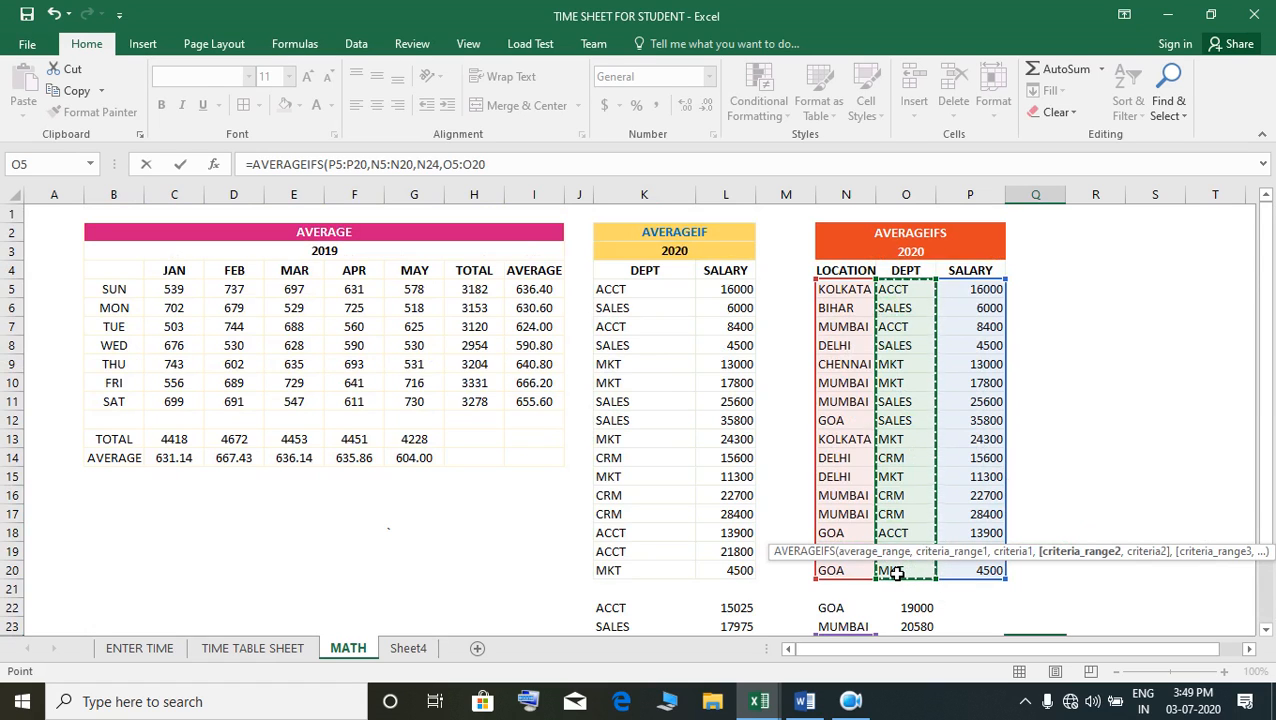
{"action": "type", "text": ","}
{"action": "scroll", "coordinate": [912, 530], "scroll_direction": "down", "scroll_amount": 3}
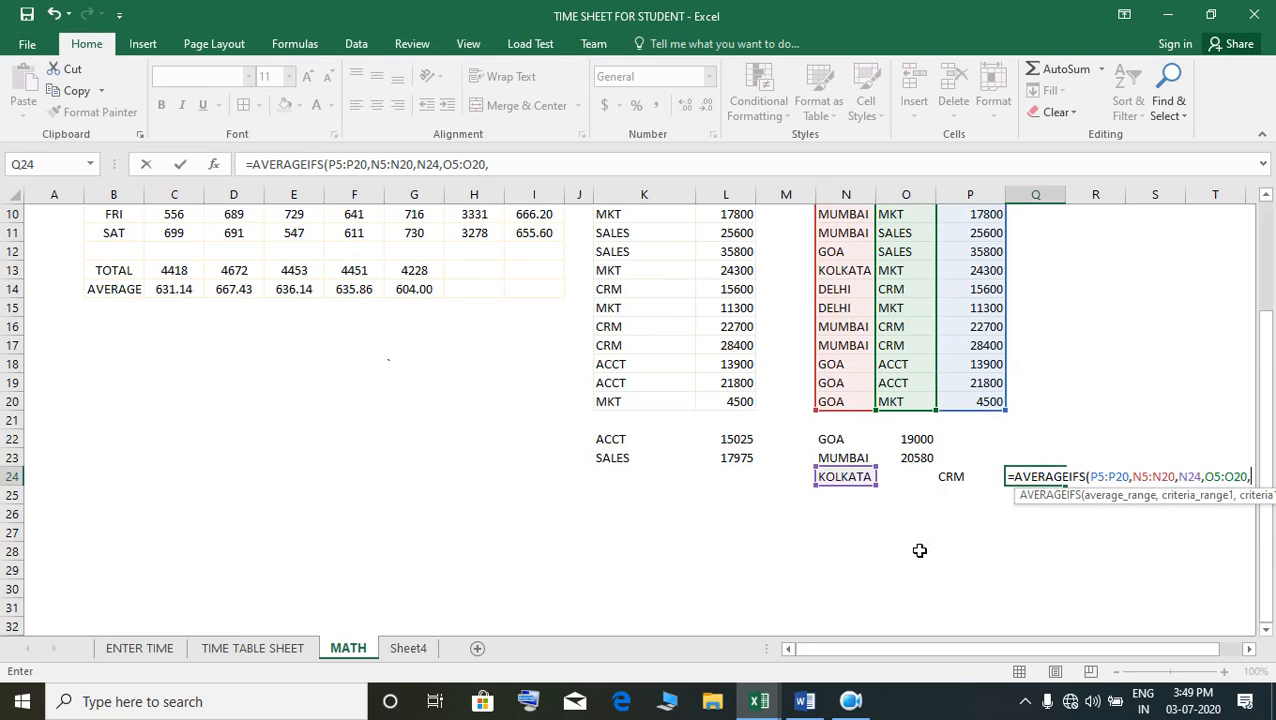
{"action": "left_click", "coordinate": [953, 480]}
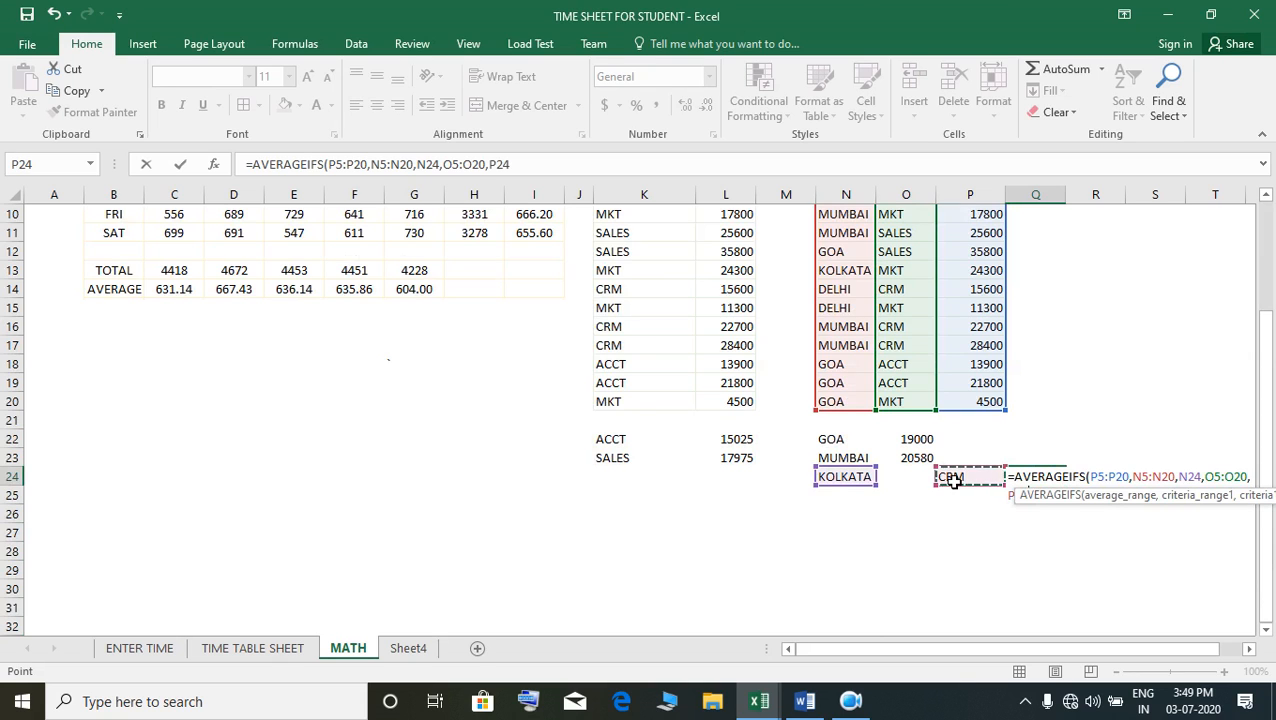
{"action": "type", "text": ")"}
{"action": "key", "text": "Return"}
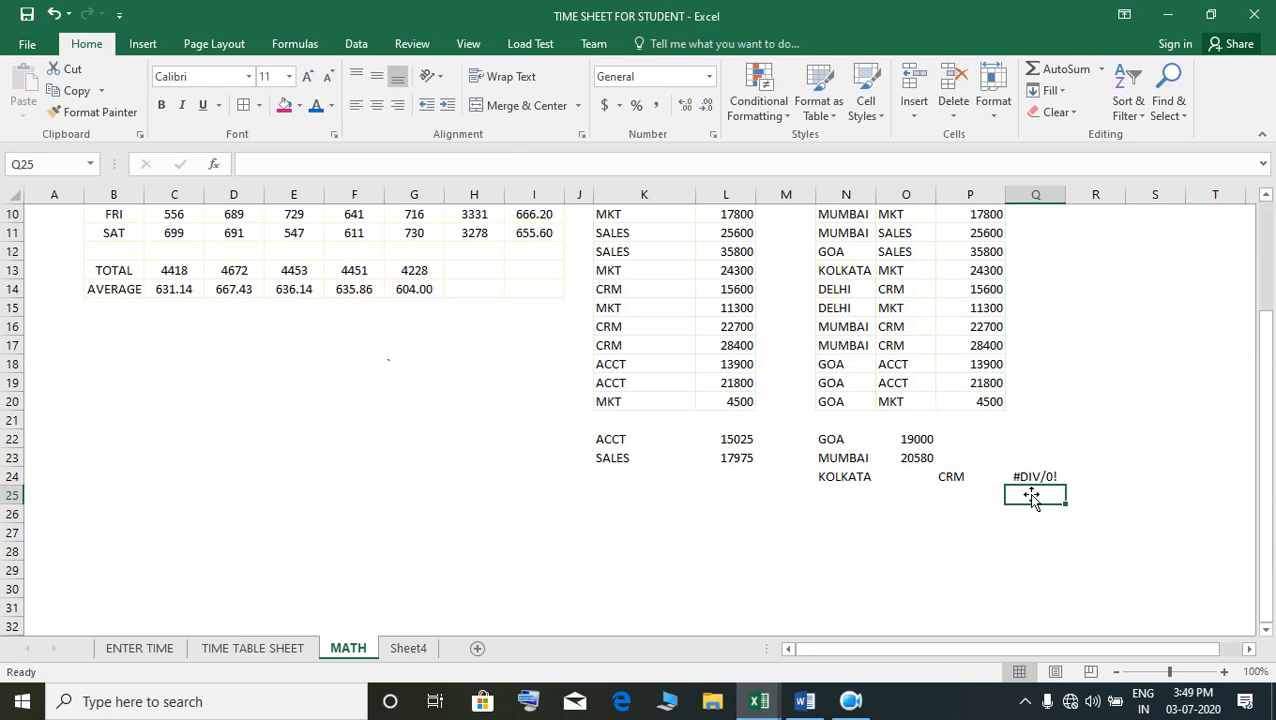
{"action": "left_click", "coordinate": [1031, 481]}
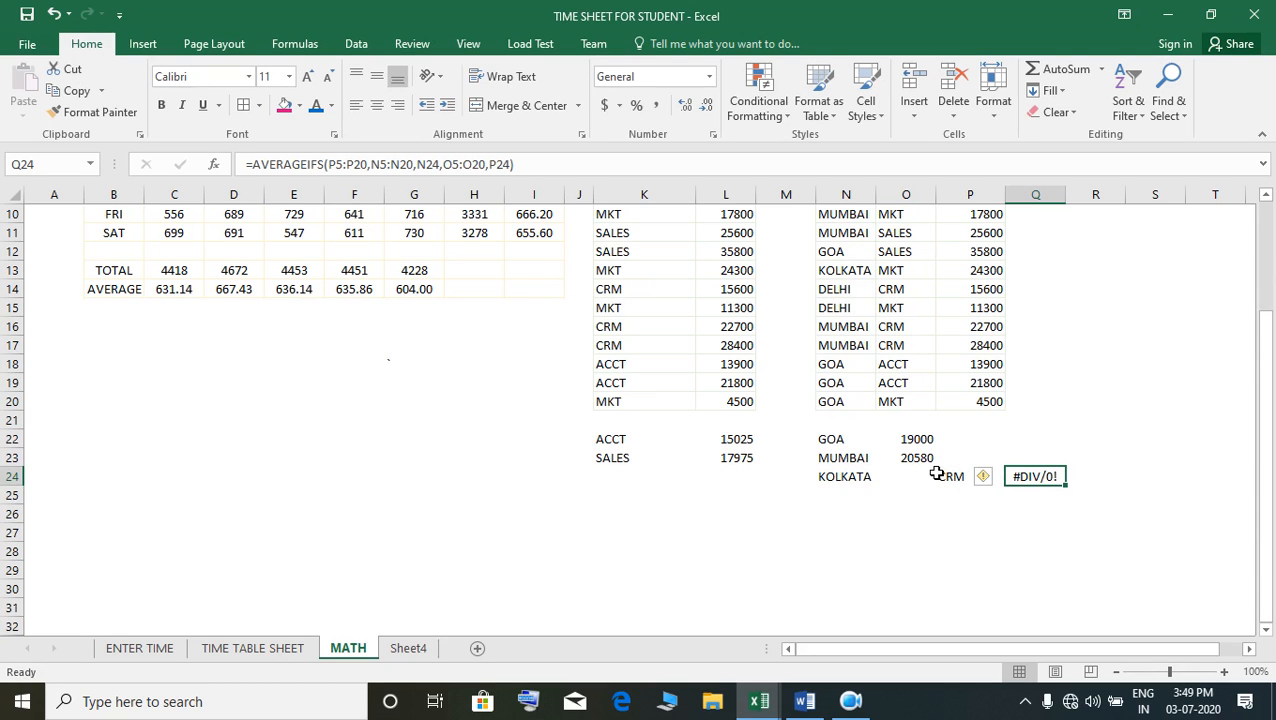
{"action": "scroll", "coordinate": [937, 473], "scroll_direction": "up", "scroll_amount": 1}
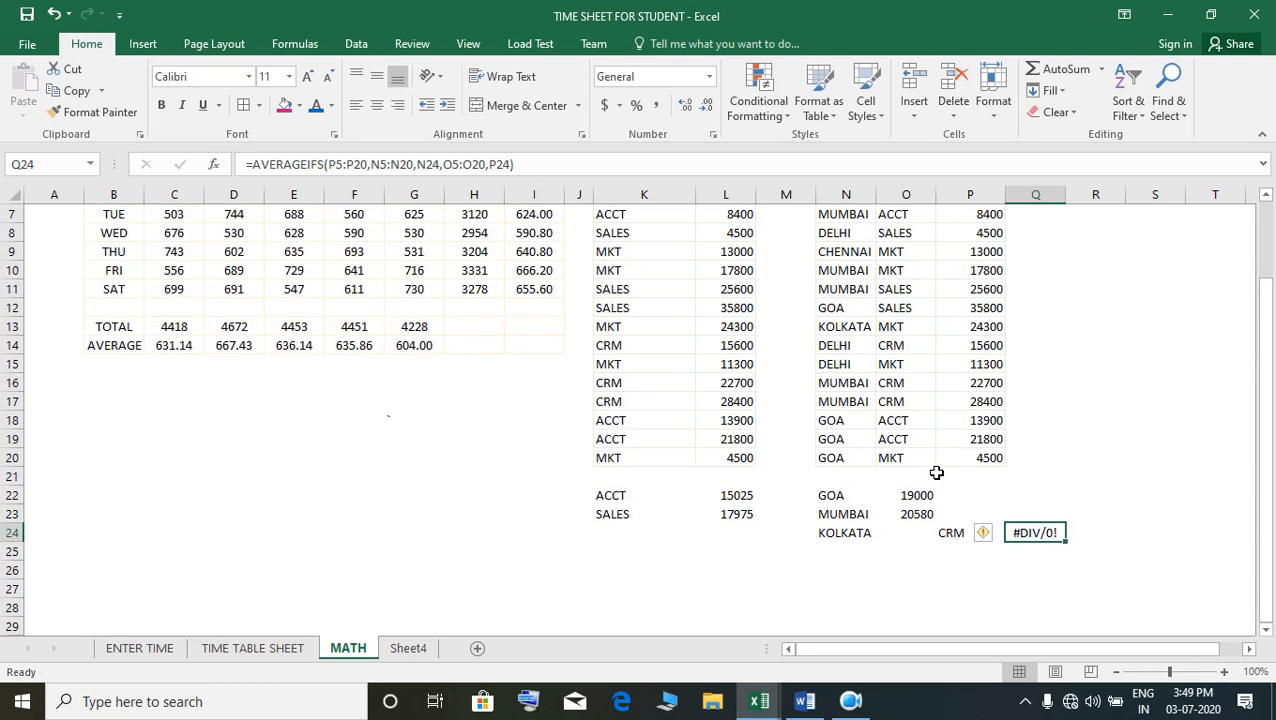
{"action": "scroll", "coordinate": [937, 473], "scroll_direction": "up", "scroll_amount": 2}
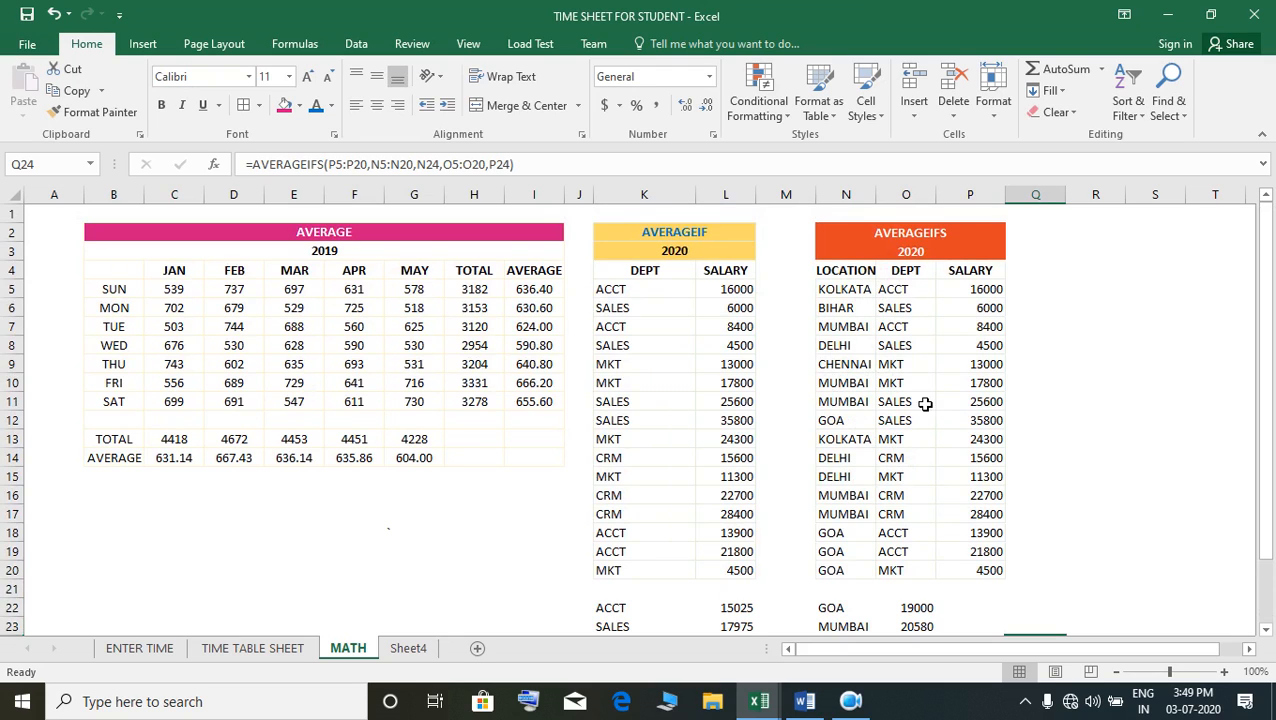
Change the row 19 entry of the AVERAGEIFS table to location KOLKATA and department CRM
{"action": "left_click", "coordinate": [852, 292]}
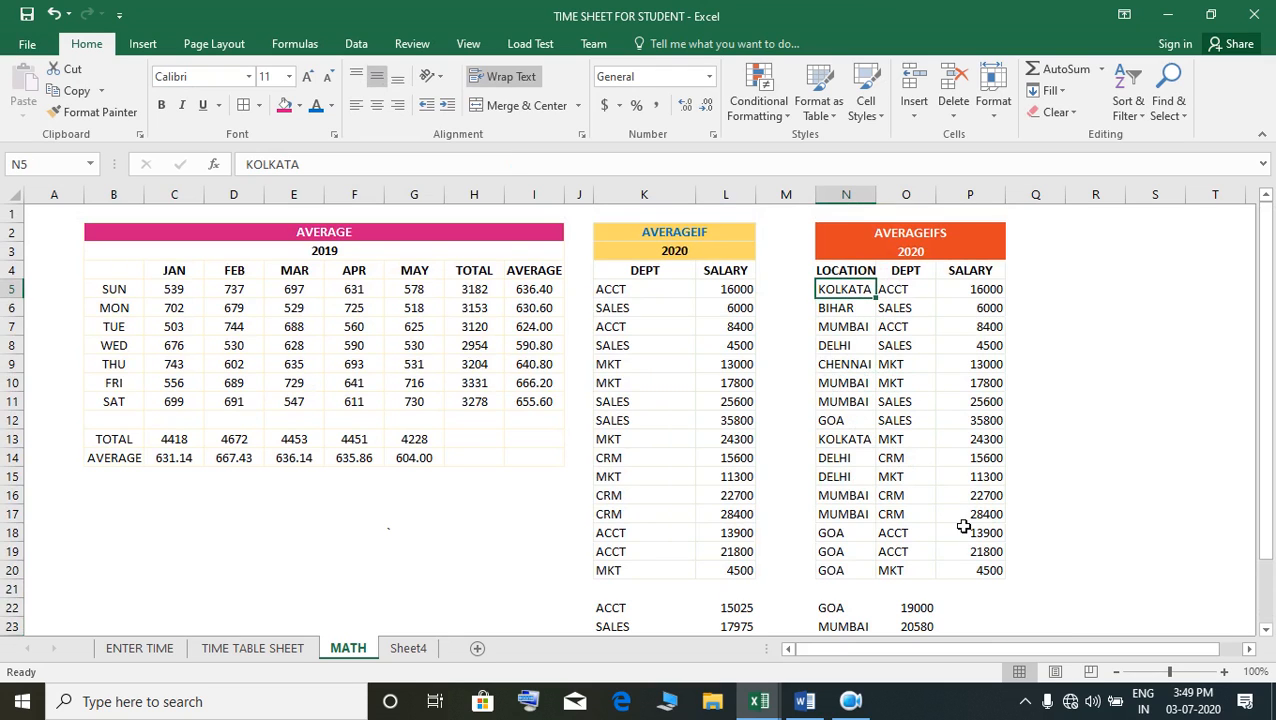
{"action": "left_click", "coordinate": [852, 573]}
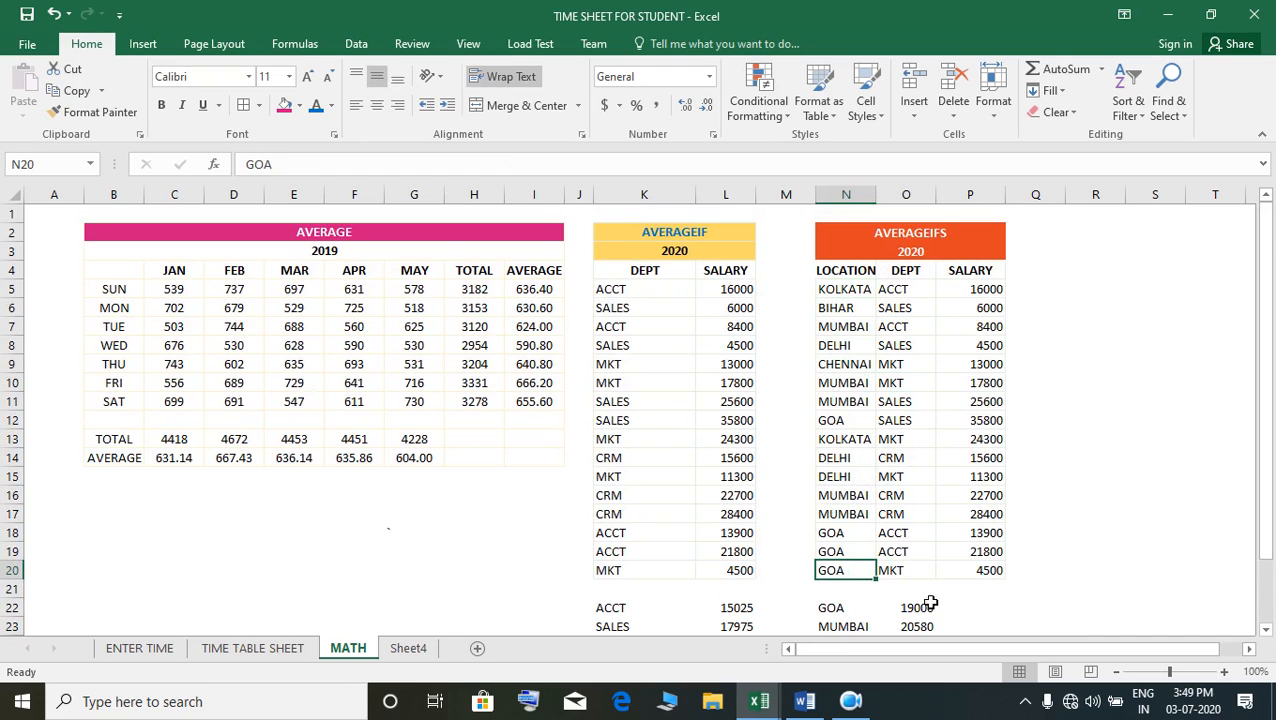
{"action": "left_click", "coordinate": [843, 556]}
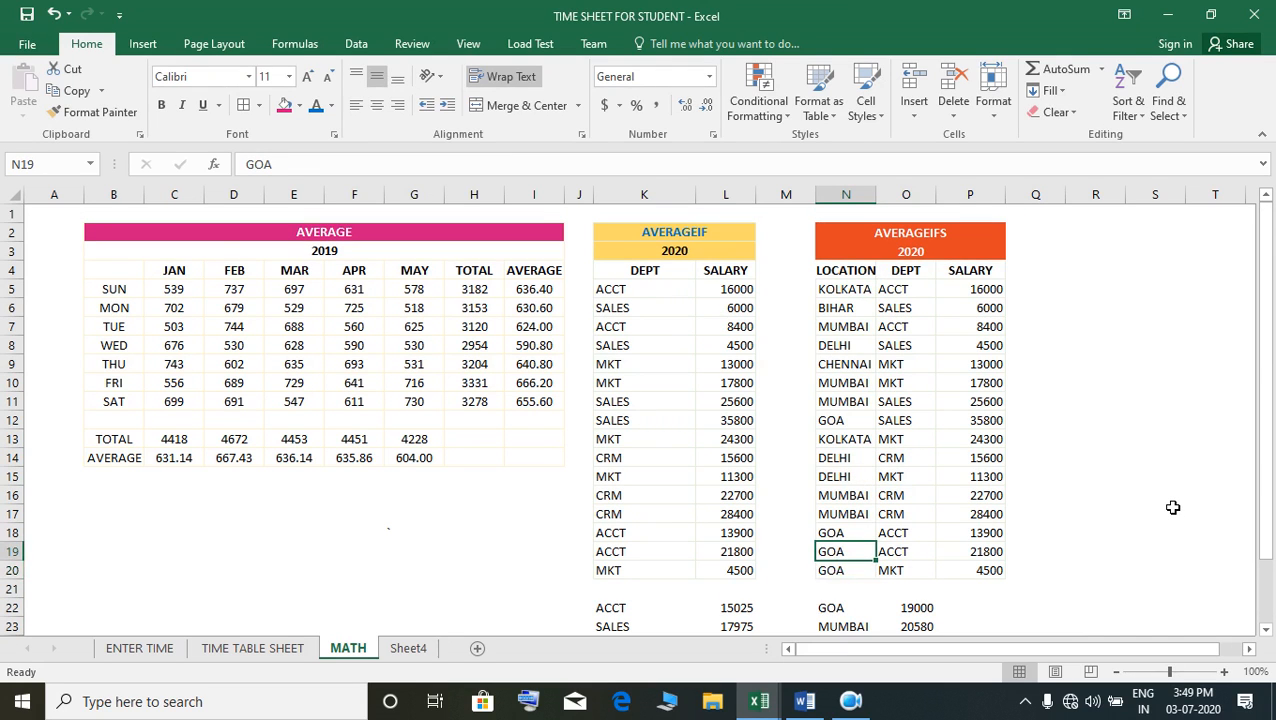
{"action": "type", "text": "KOLKATA"}
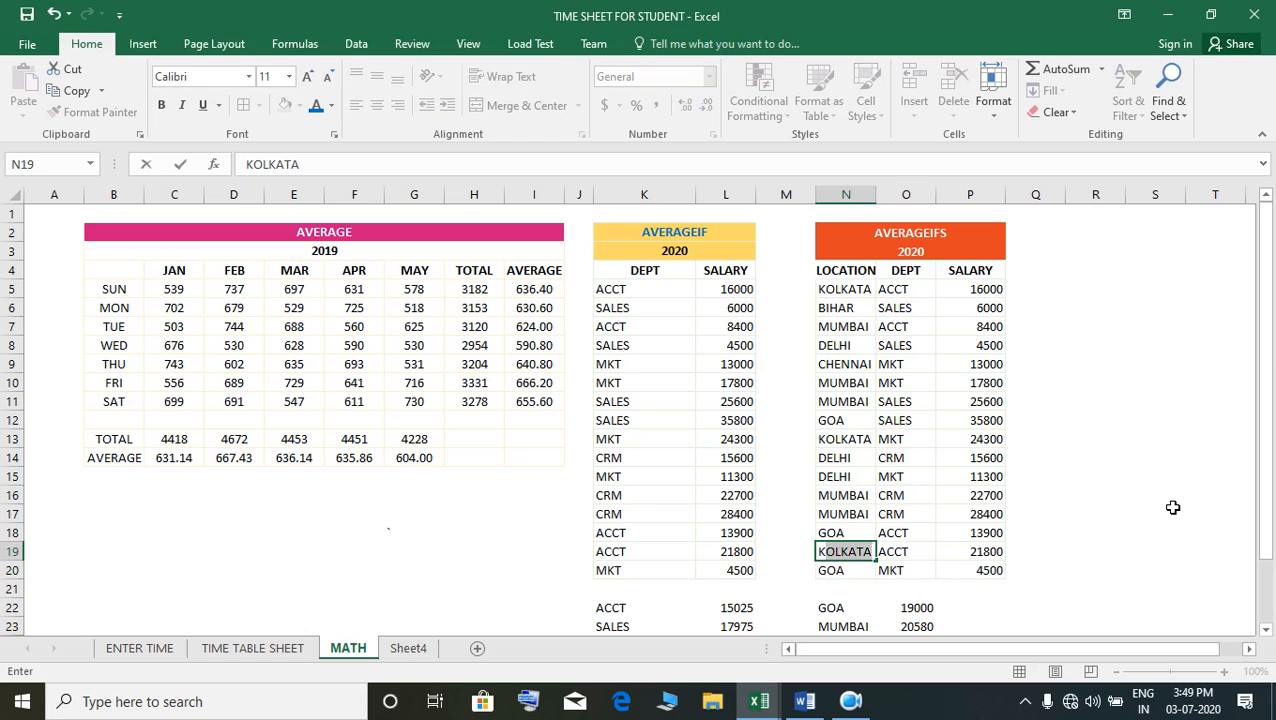
{"action": "key", "text": "Tab"}
{"action": "type", "text": "C"}
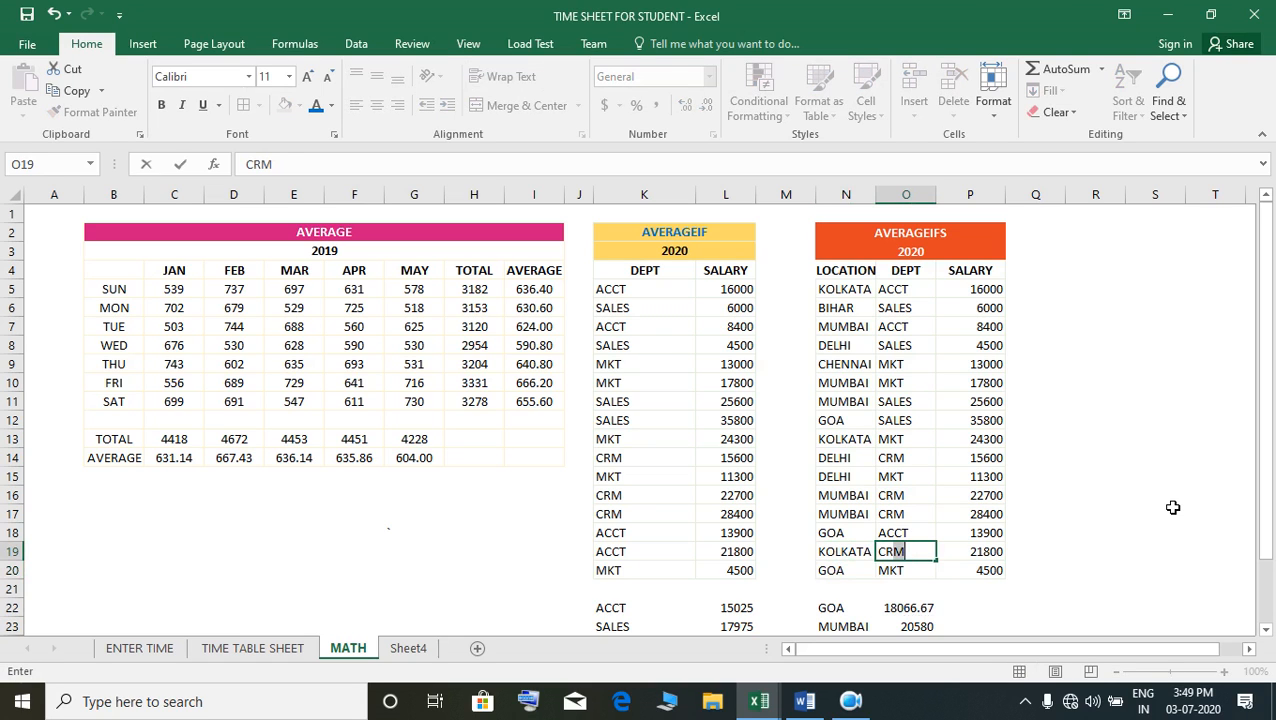
{"action": "key", "text": "Return"}
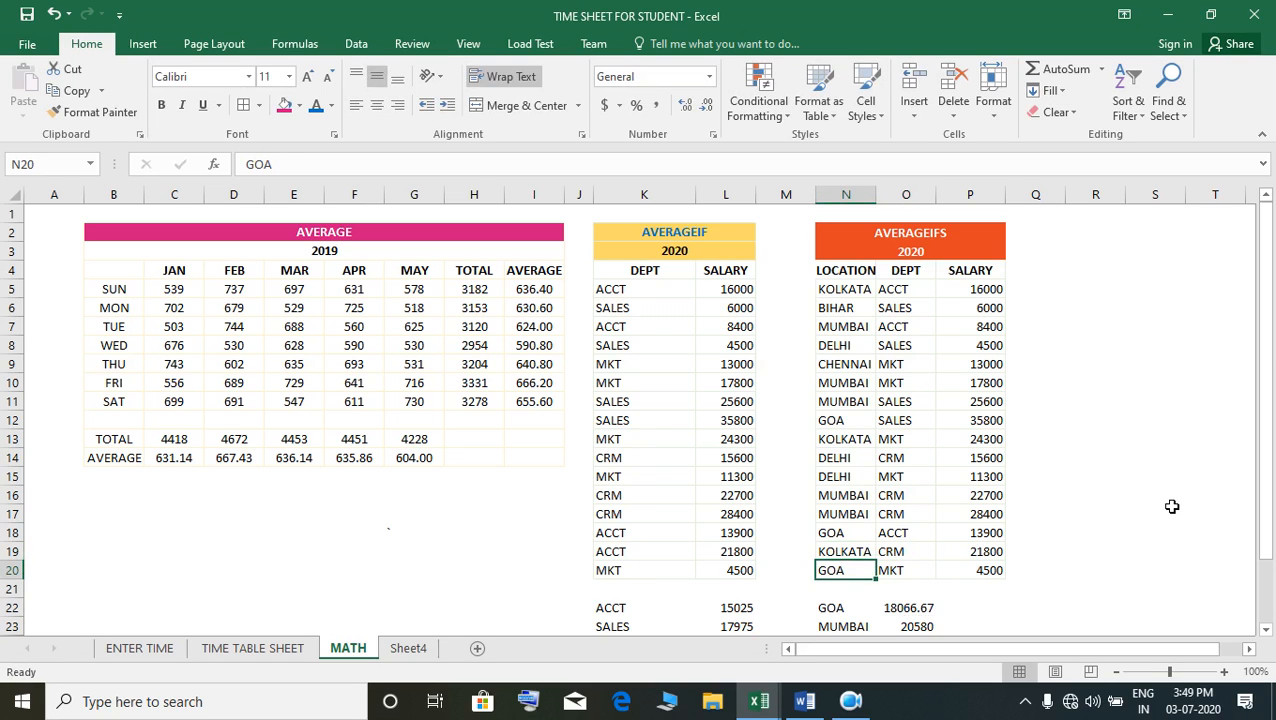
Set the department of the KOLKATA entry in O13 to CRM and check the AVERAGEIFS result in Q24
{"action": "scroll", "coordinate": [1128, 502], "scroll_direction": "down", "scroll_amount": 3}
{"action": "left_click", "coordinate": [1060, 482]}
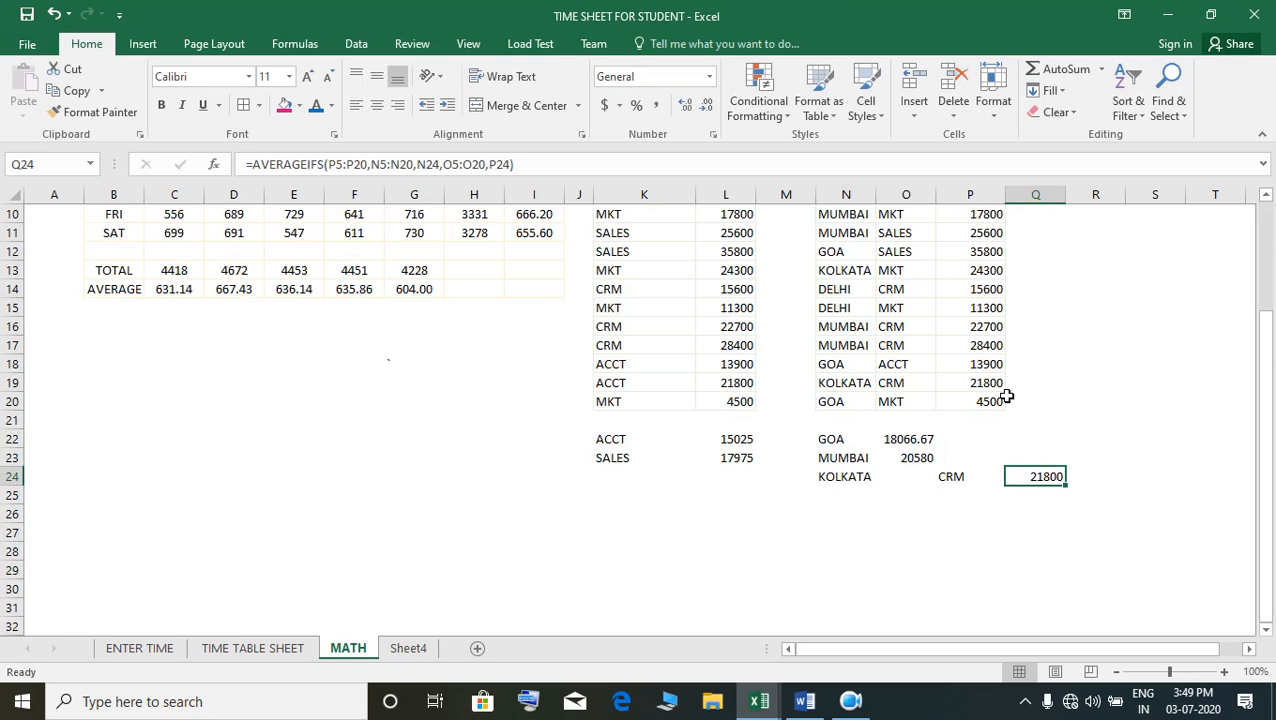
{"action": "scroll", "coordinate": [1007, 397], "scroll_direction": "up", "scroll_amount": 1}
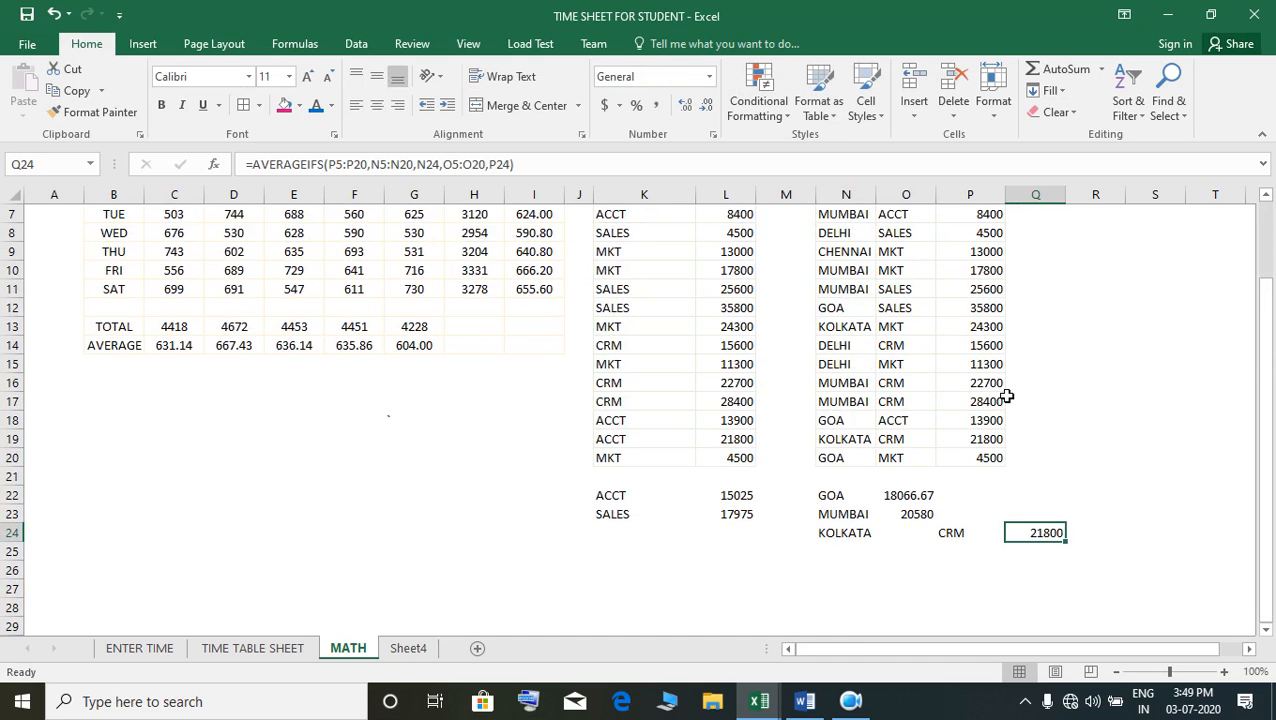
{"action": "left_click", "coordinate": [891, 332]}
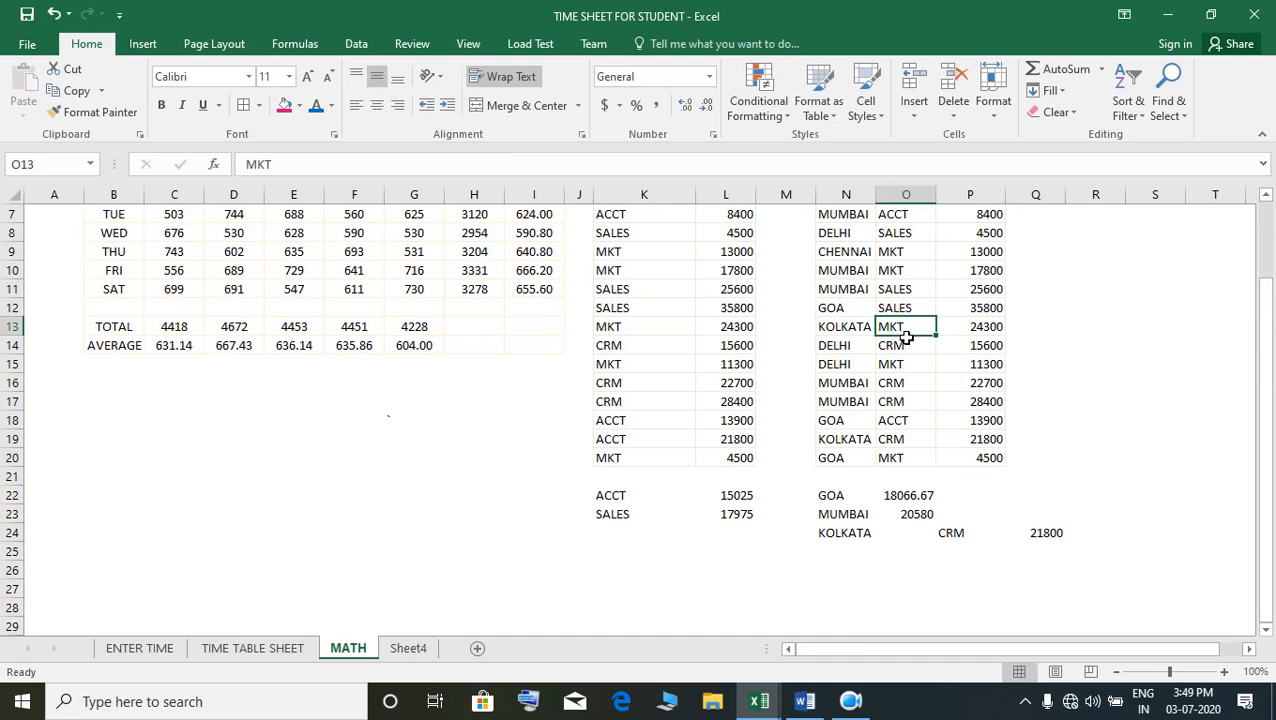
{"action": "type", "text": "CRM"}
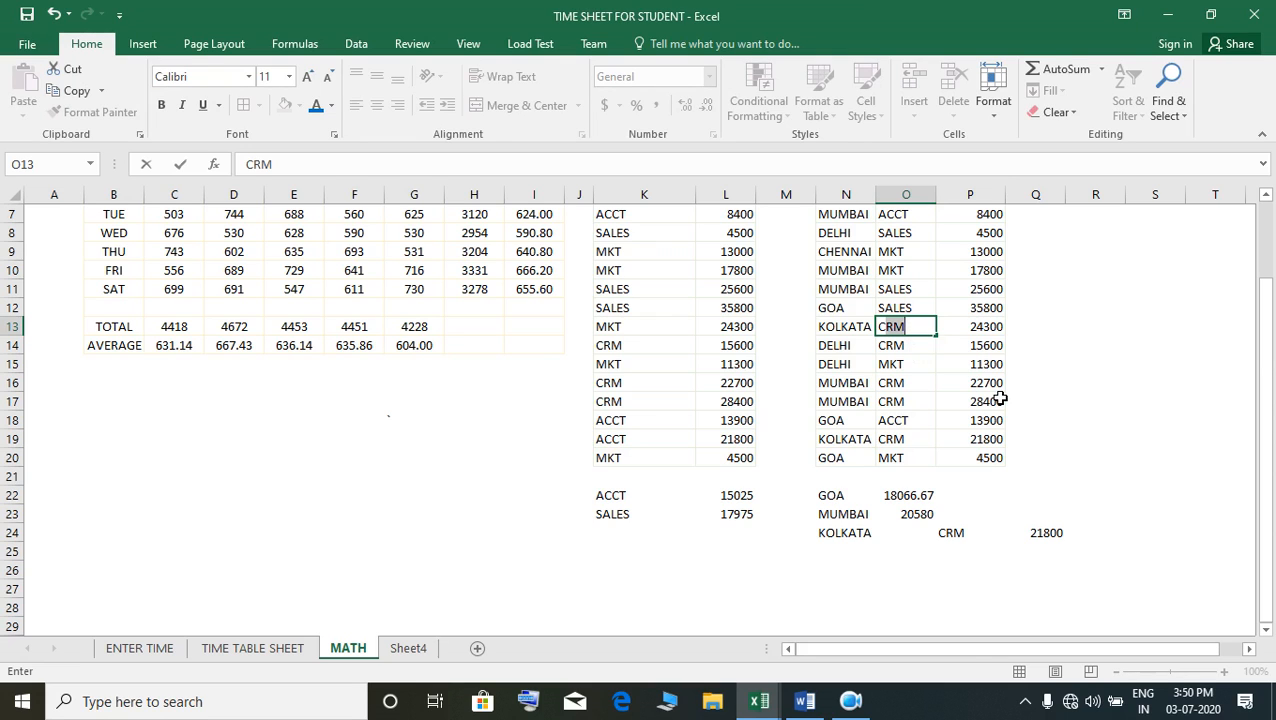
{"action": "key", "text": "Return"}
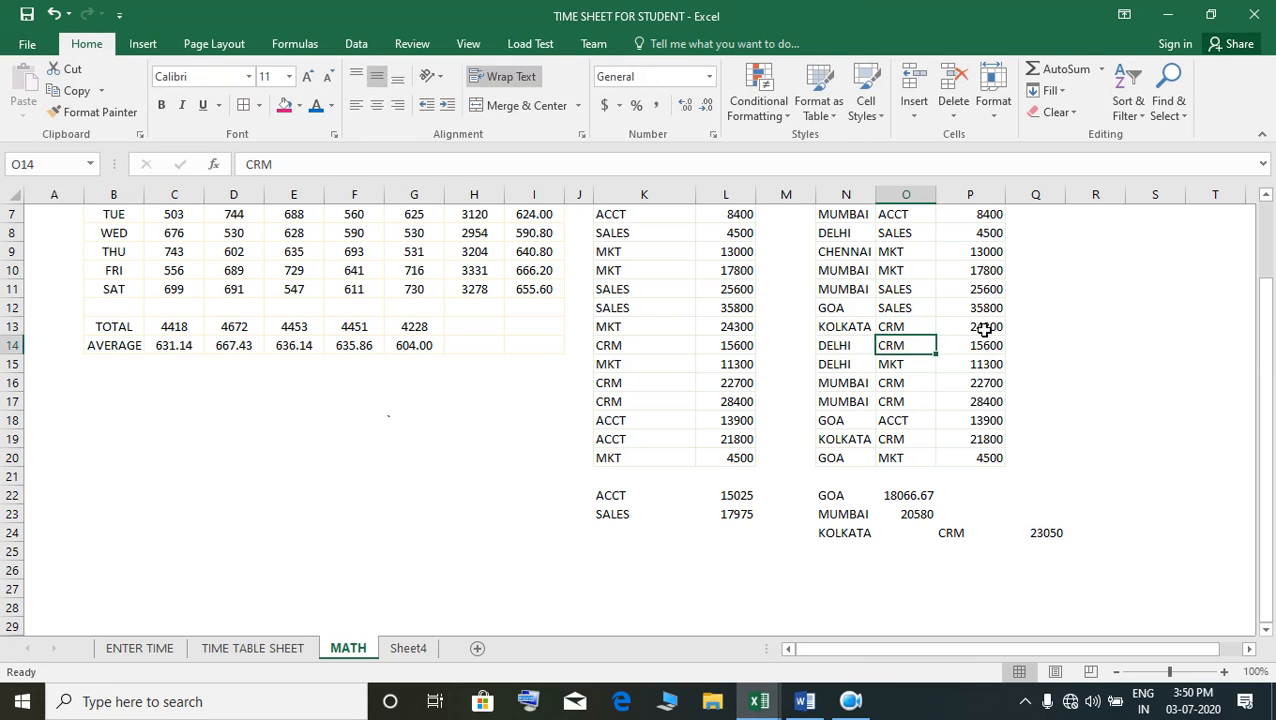
{"action": "left_click", "coordinate": [1052, 536]}
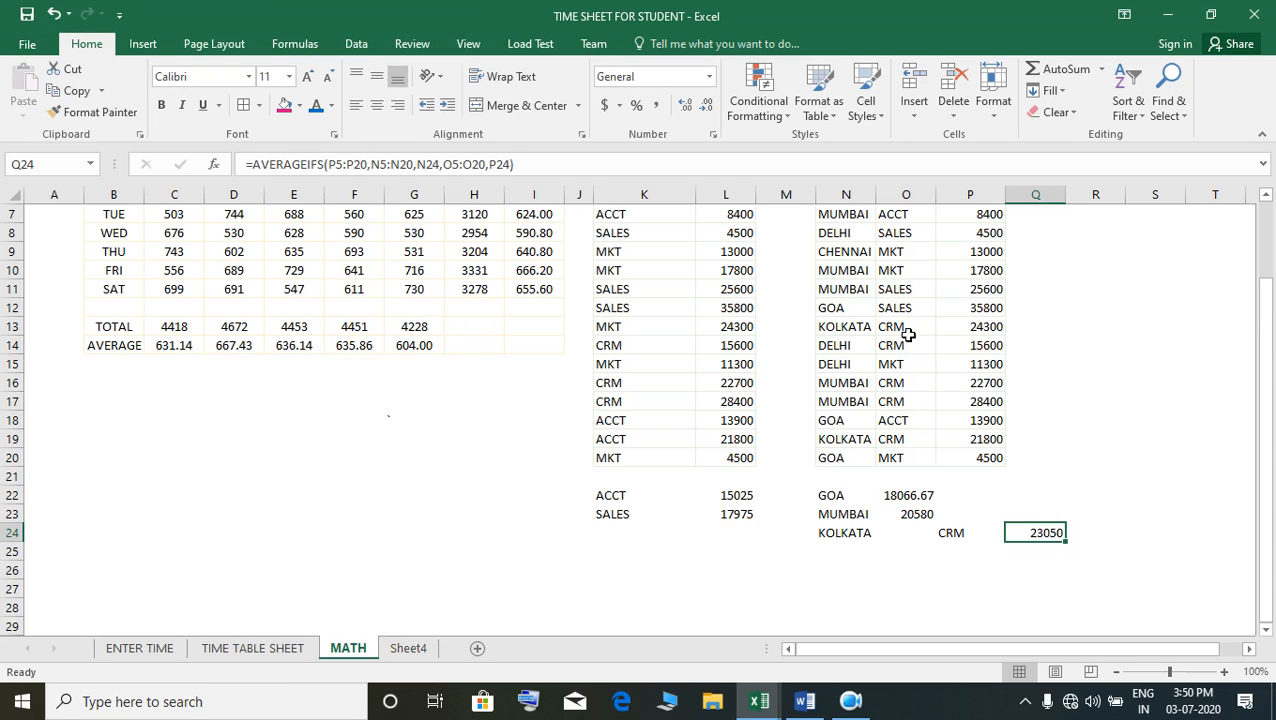
Reference the two KOLKATA CRM salaries beside the table, linking Q13 to P13 and Q19 to P19
{"action": "left_click", "coordinate": [990, 336]}
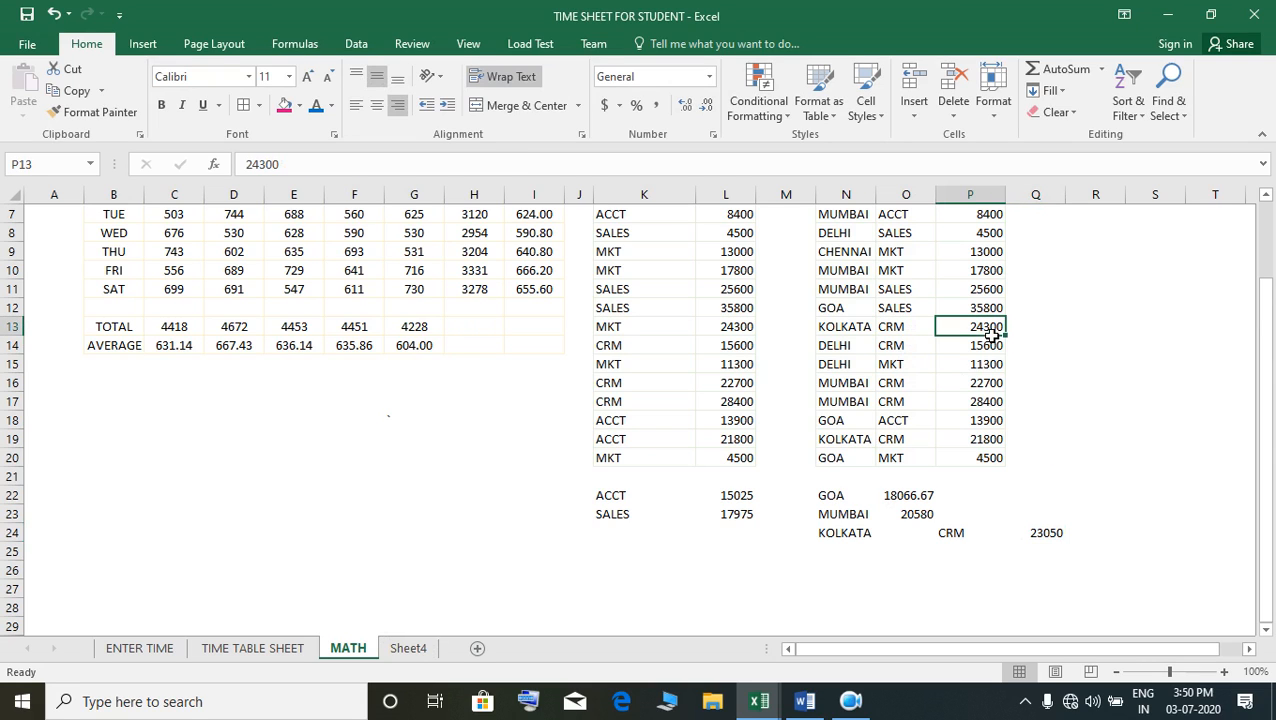
{"action": "left_click", "coordinate": [1050, 335]}
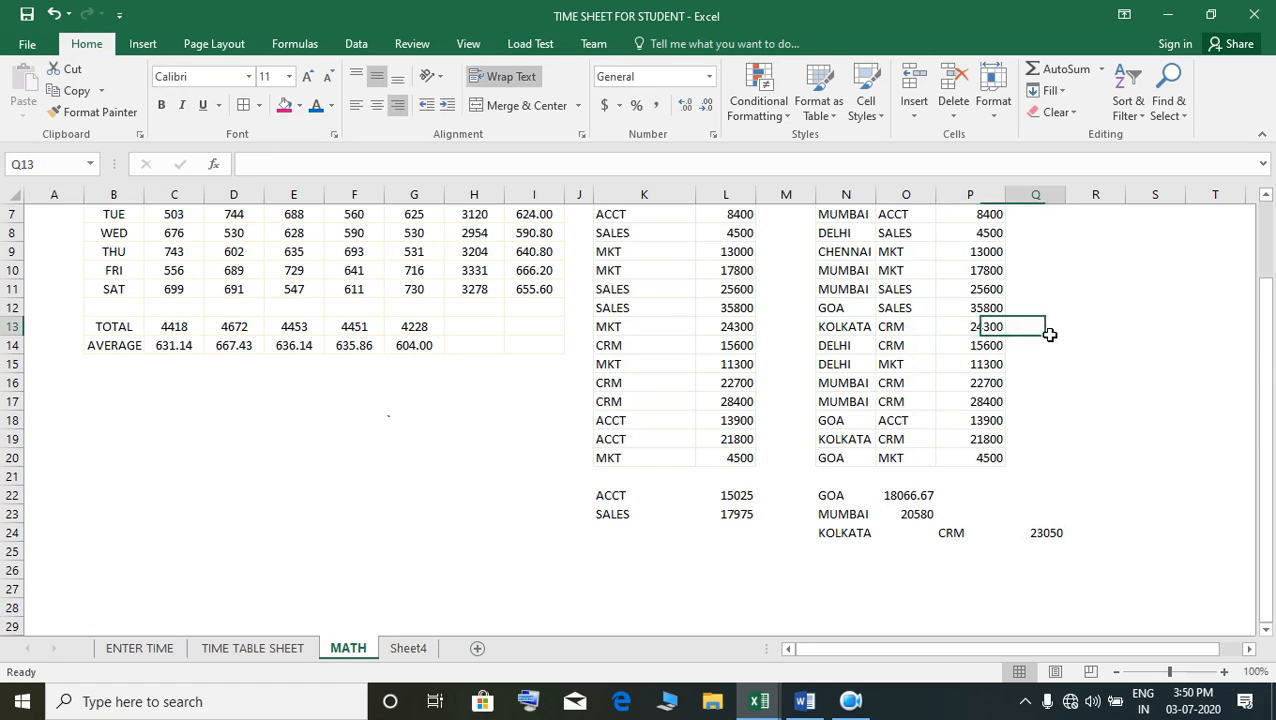
{"action": "type", "text": "="}
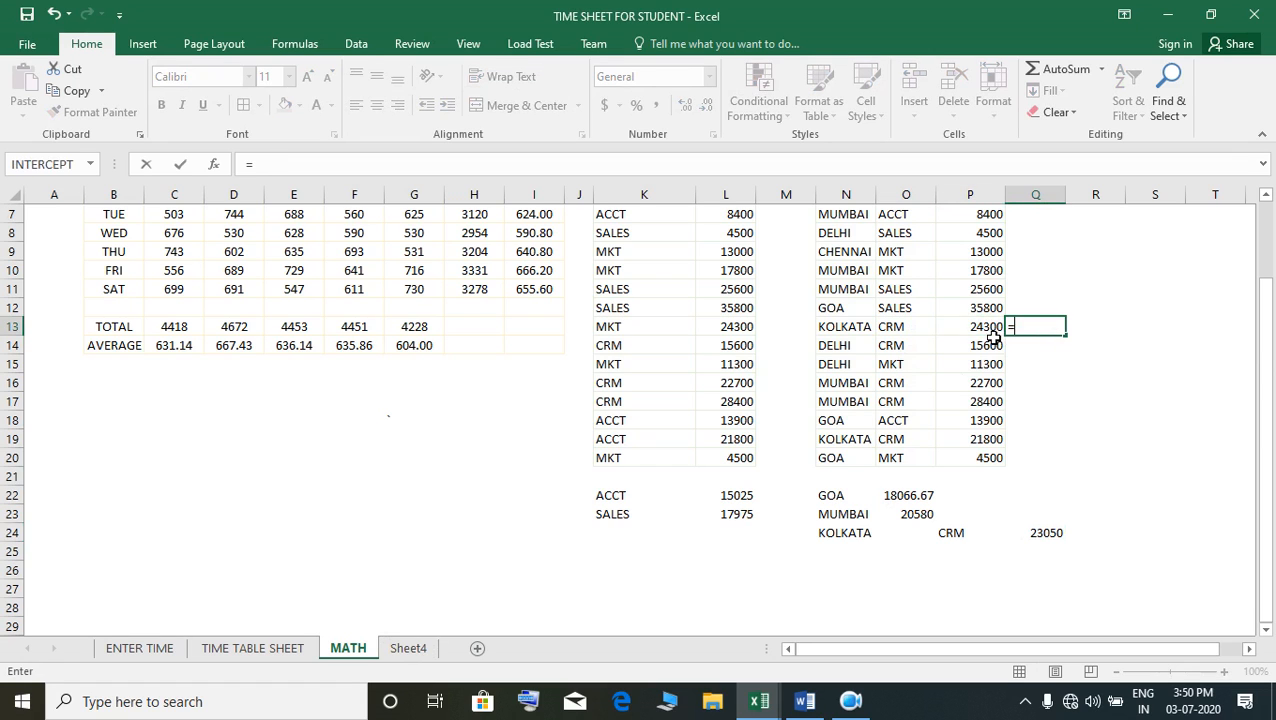
{"action": "left_click", "coordinate": [991, 336]}
{"action": "key", "text": "Return"}
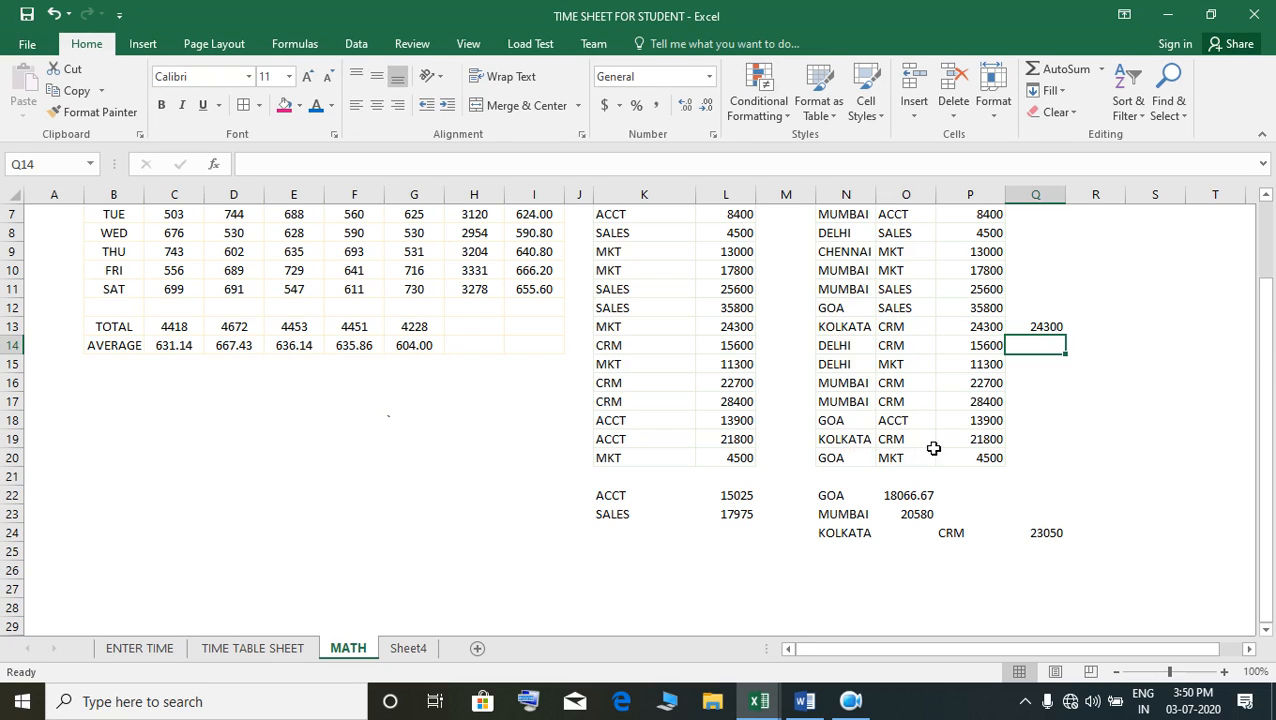
{"action": "left_click", "coordinate": [1027, 445]}
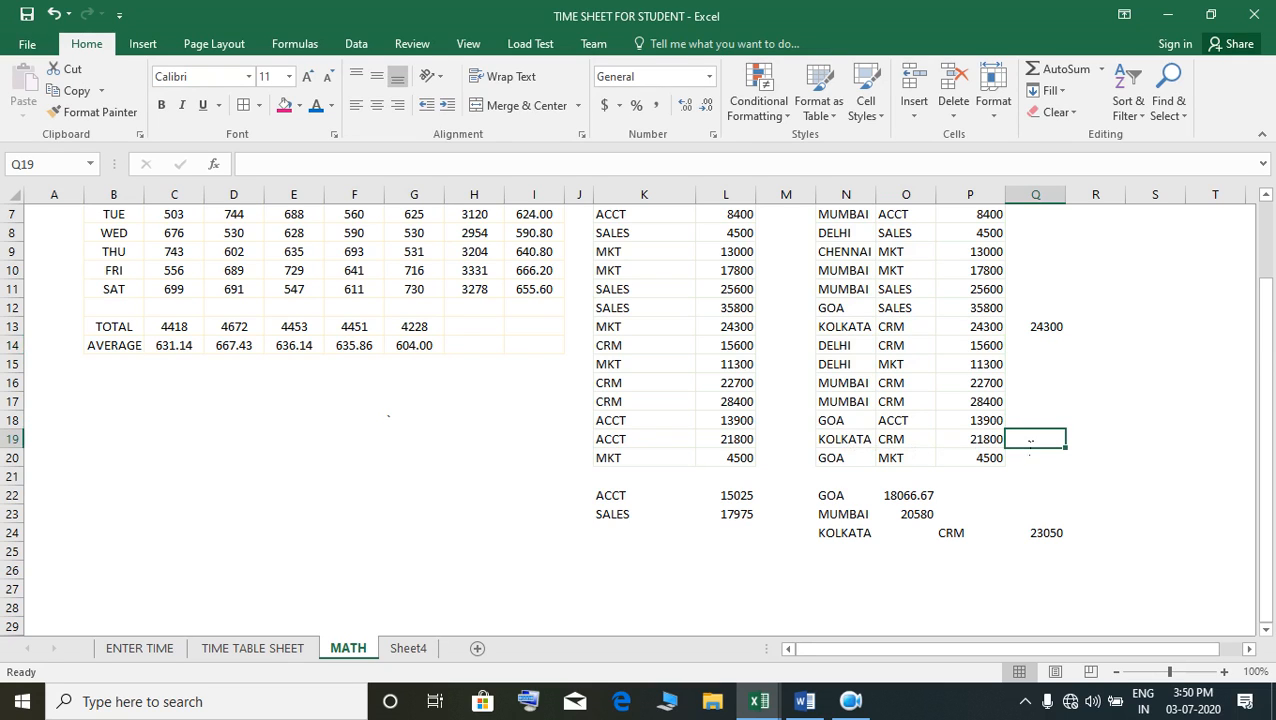
{"action": "type", "text": "="}
{"action": "left_click", "coordinate": [961, 444]}
{"action": "key", "text": "Return"}
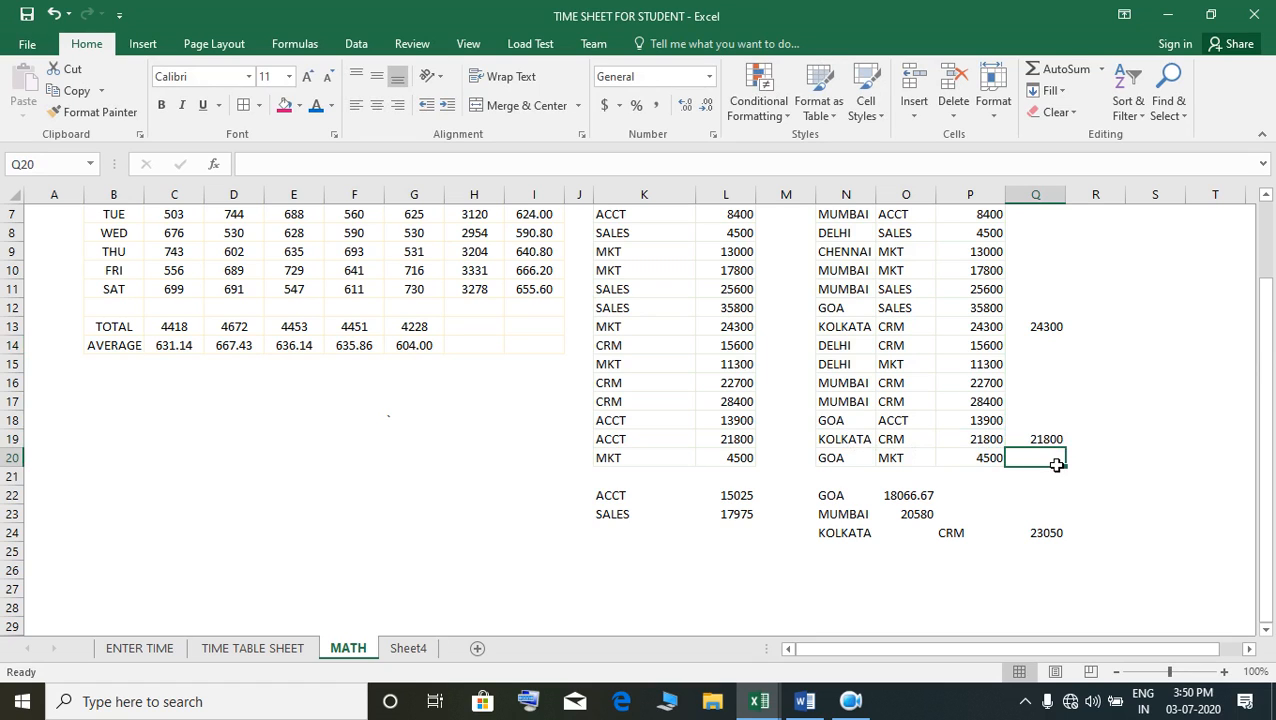
Add the two referenced salaries in Q20 with the formula =Q13+Q19
{"action": "type", "text": "="}
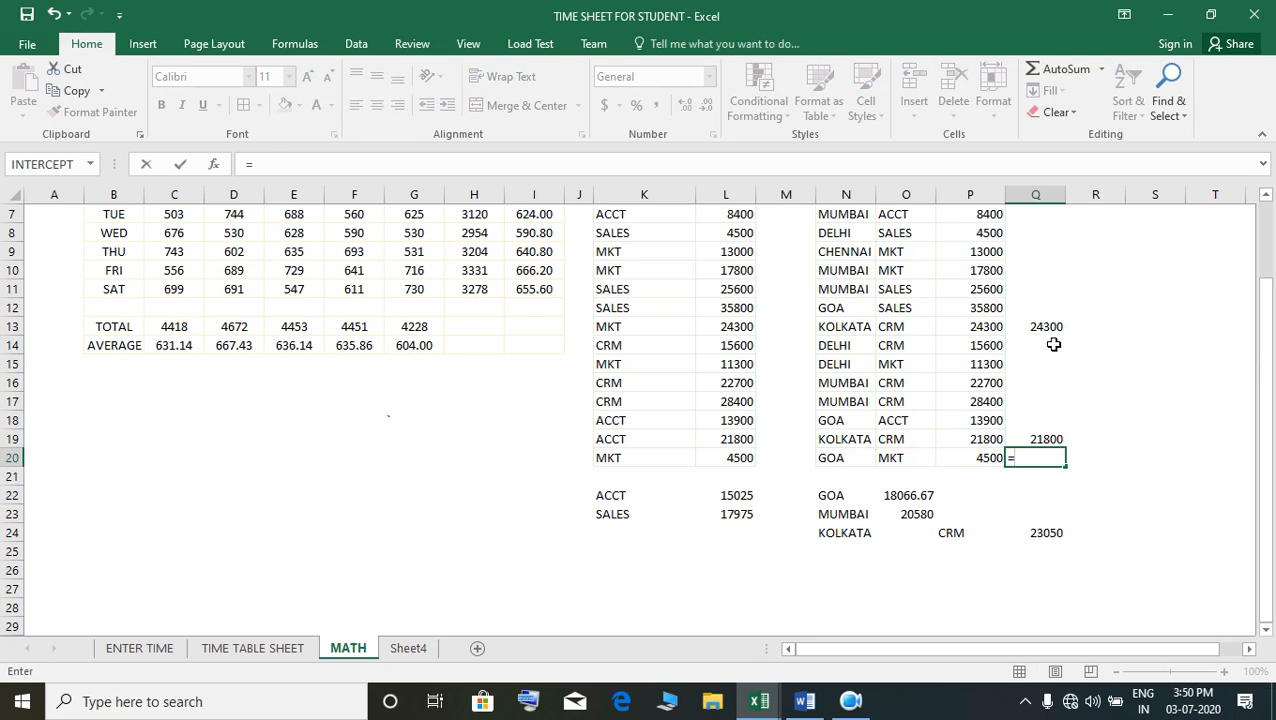
{"action": "left_click", "coordinate": [1050, 331]}
{"action": "type", "text": "+"}
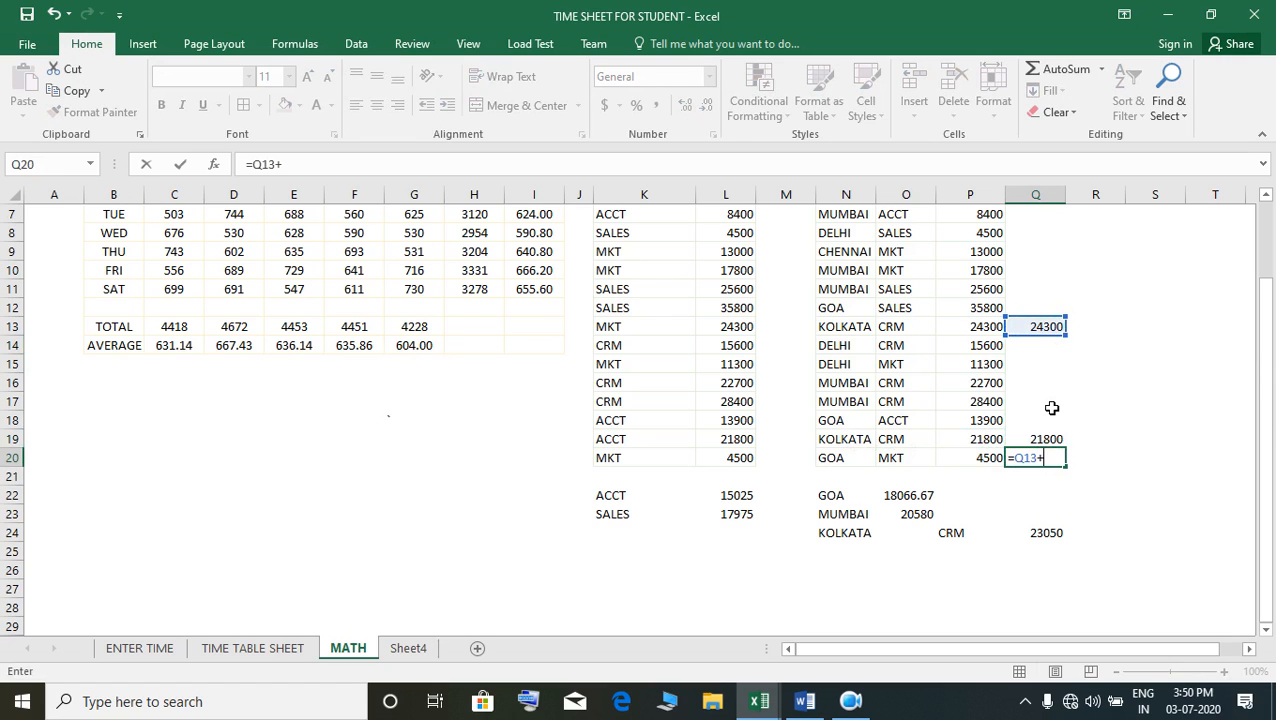
{"action": "left_click", "coordinate": [1053, 441]}
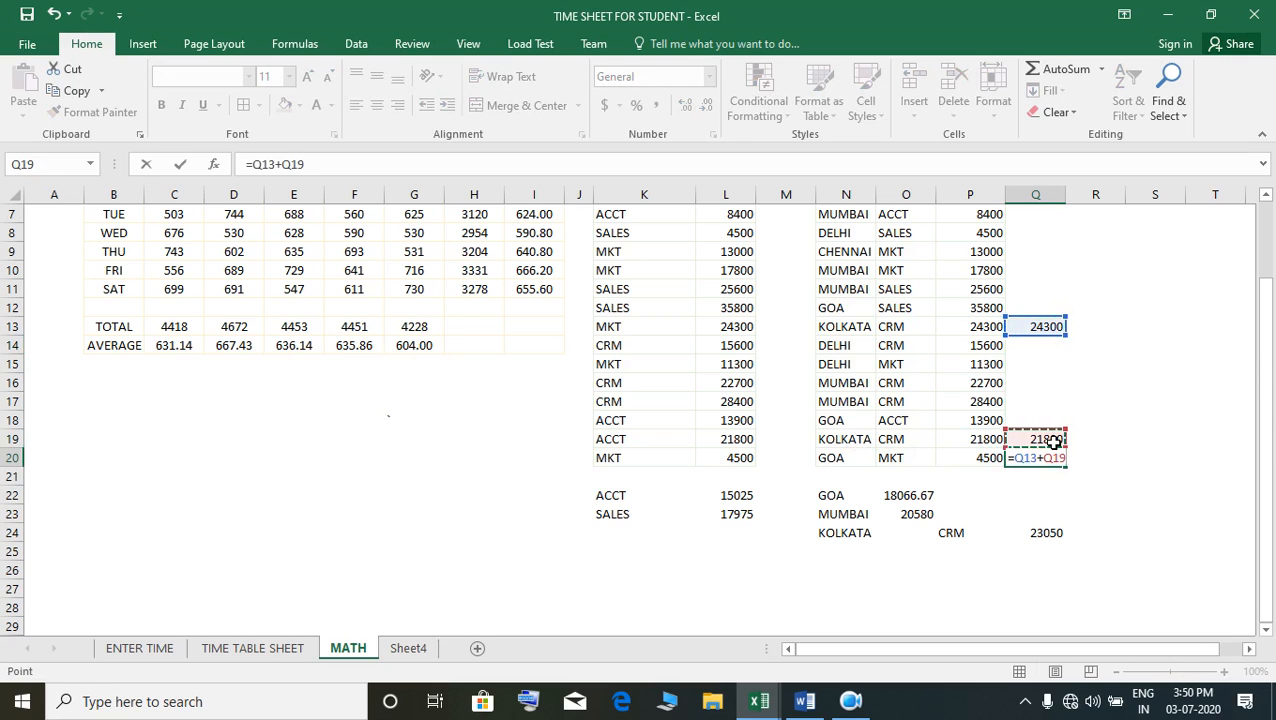
{"action": "key", "text": "Return"}
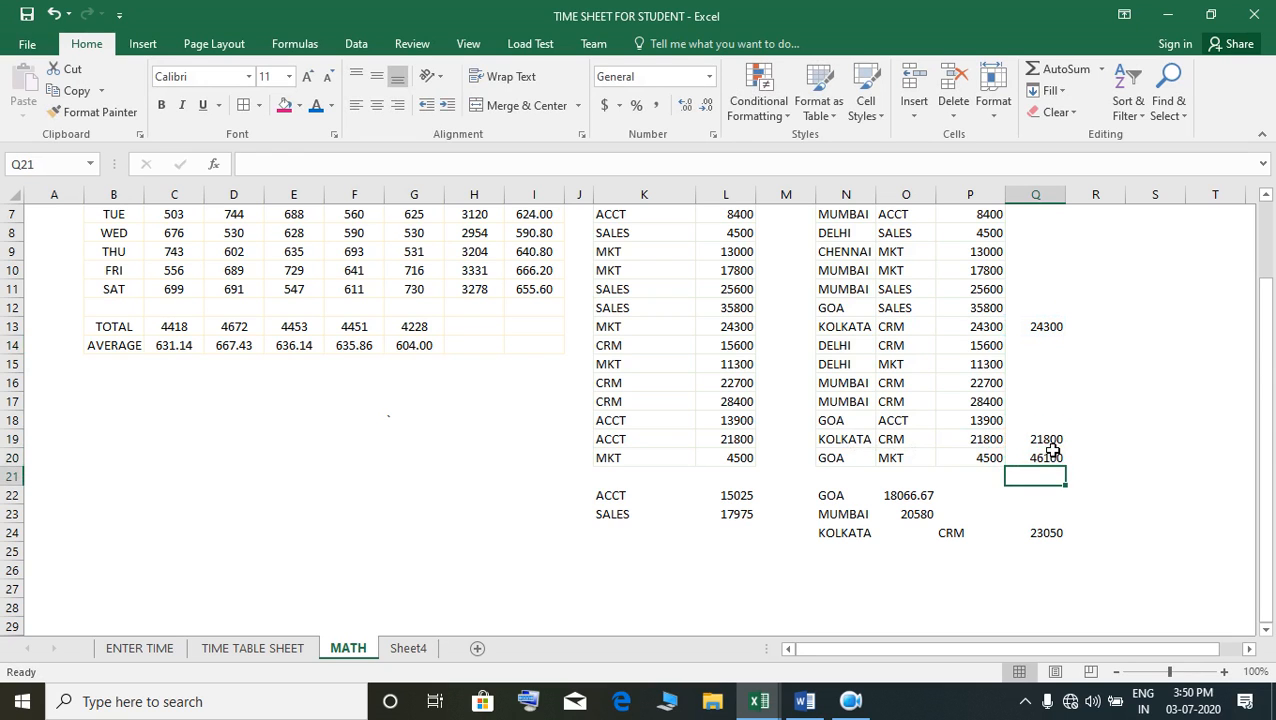
Calculate the manual average in Q21 with =Q20/2 to verify the AVERAGEIFS result
{"action": "type", "text": "="}
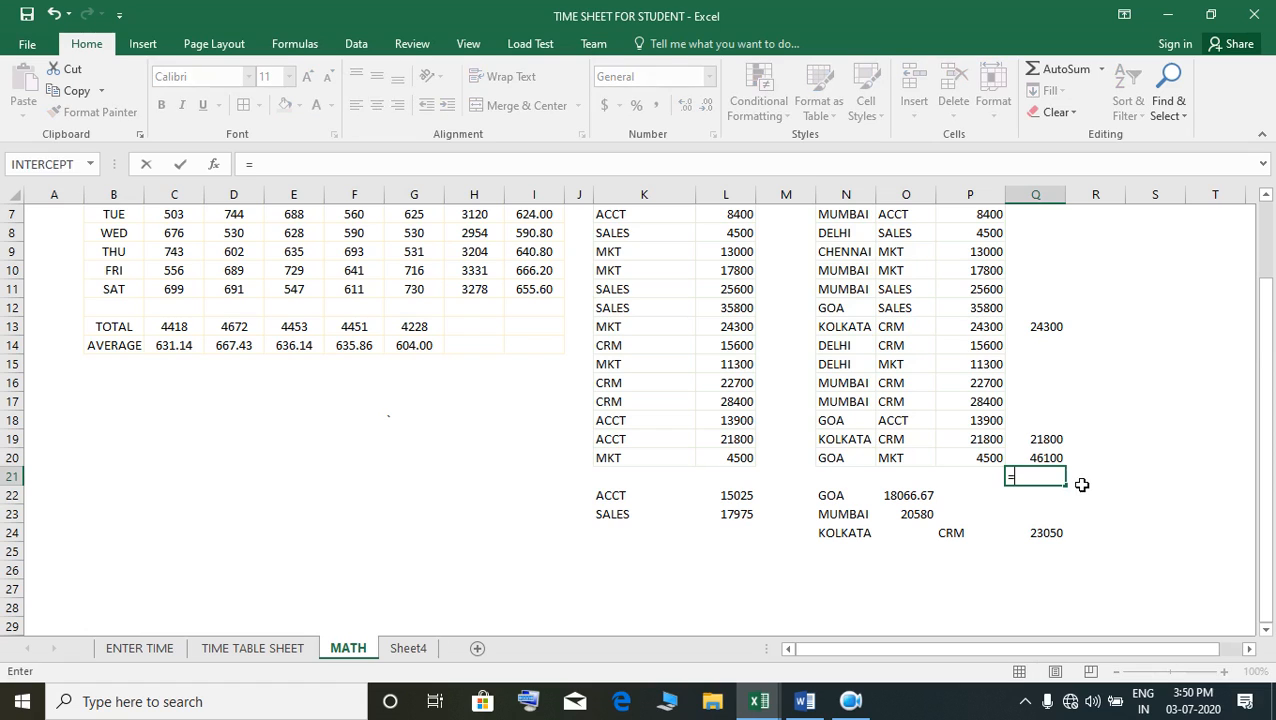
{"action": "left_click", "coordinate": [1058, 458]}
{"action": "type", "text": "/"}
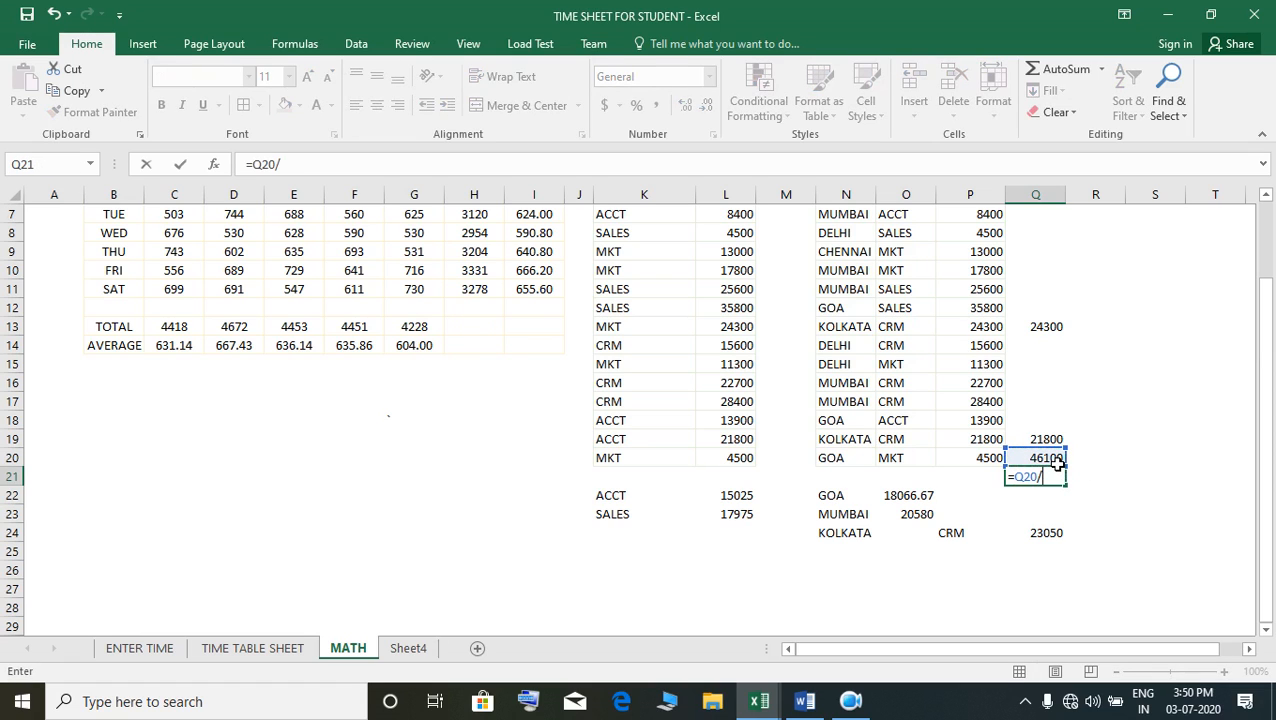
{"action": "type", "text": "2"}
{"action": "key", "text": "Return"}
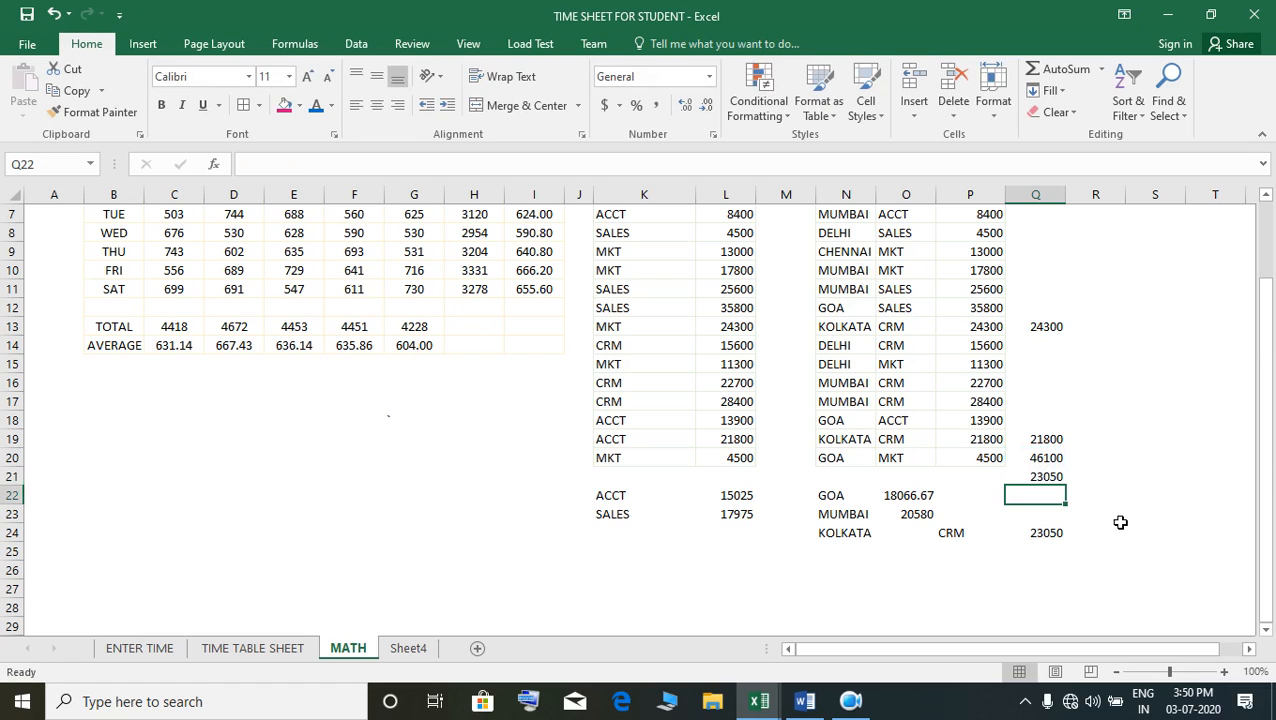
{"action": "left_click", "coordinate": [1060, 484]}
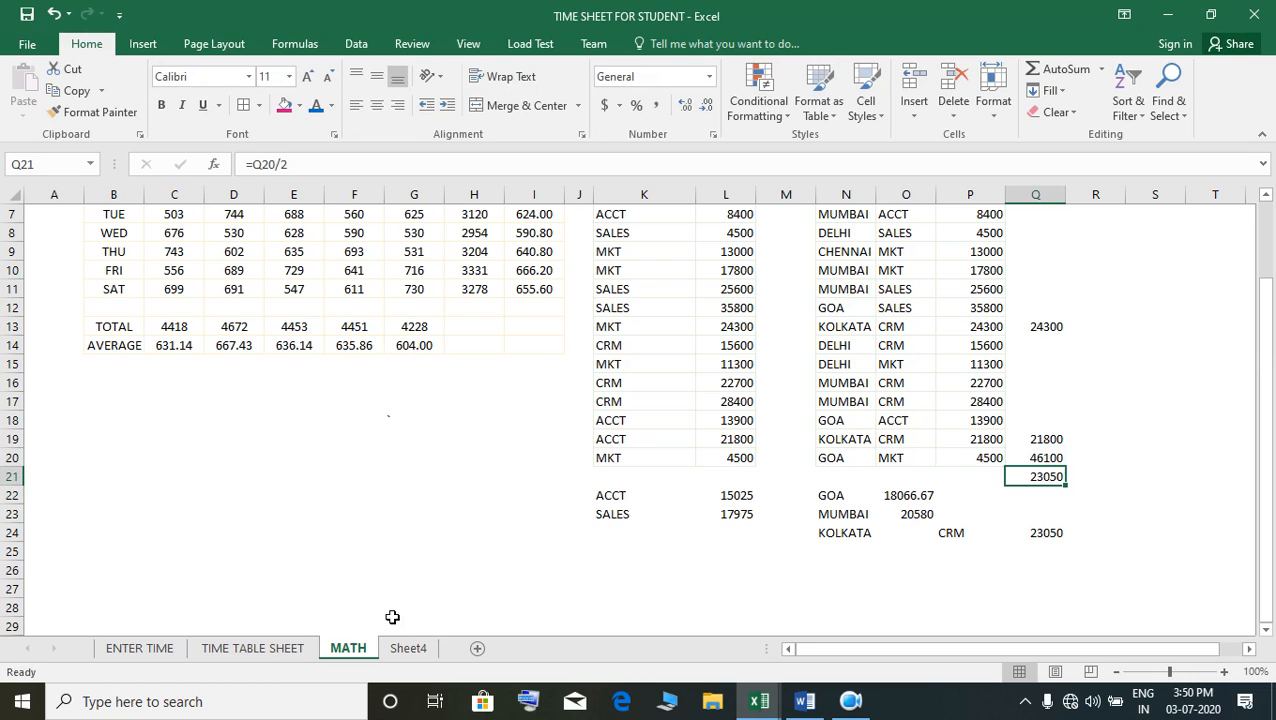
Open Sheet4 and widen the BASIC and HRA columns, D and E
{"action": "left_click", "coordinate": [410, 650]}
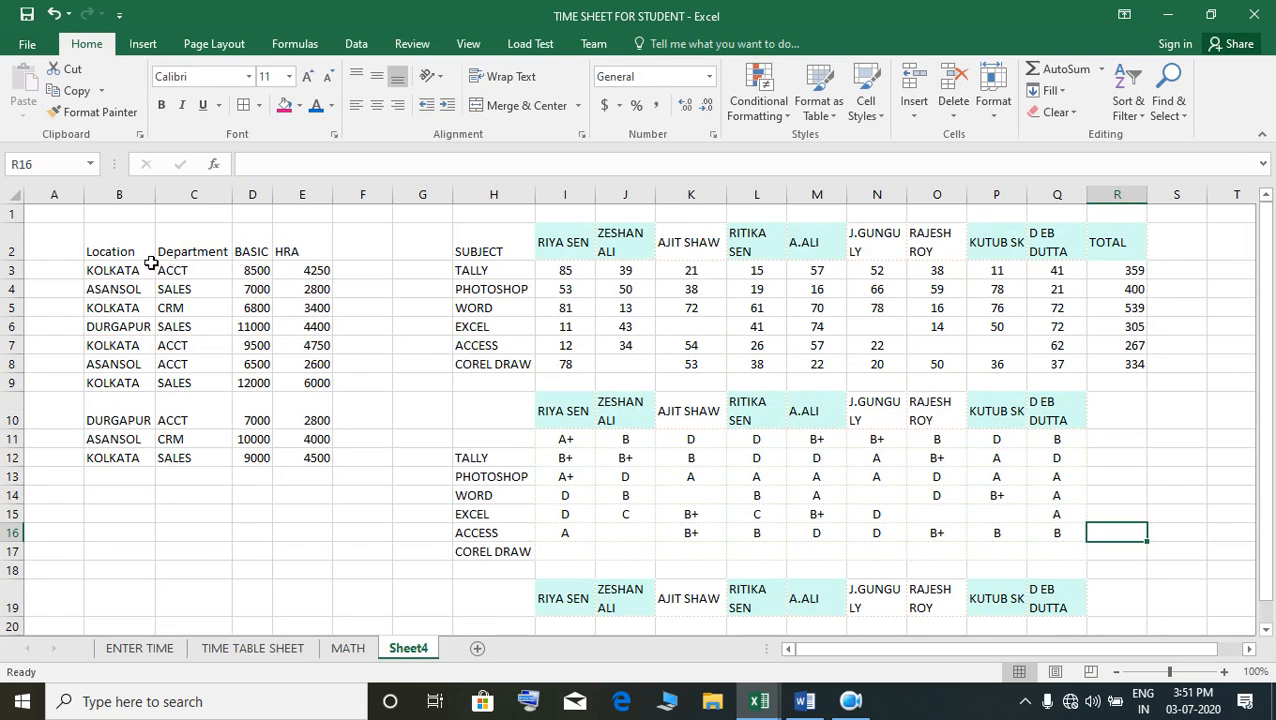
{"action": "left_click", "coordinate": [269, 276]}
{"action": "left_click_drag", "start_coordinate": [272, 196], "coordinate": [396, 202]}
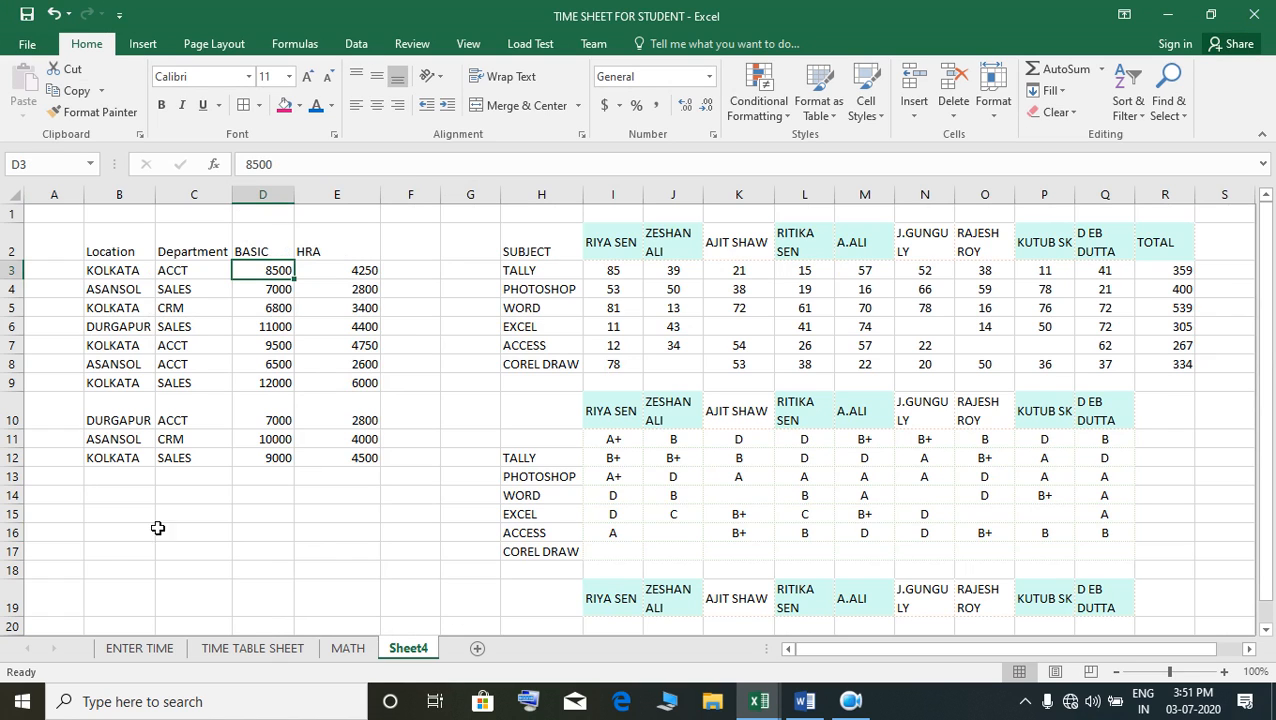
Enter =SUMIF(B3:B12,B14,D3:D12) in C14 to sum the BASIC values for the location given in B14
{"action": "left_click", "coordinate": [182, 498]}
{"action": "left_click", "coordinate": [254, 505]}
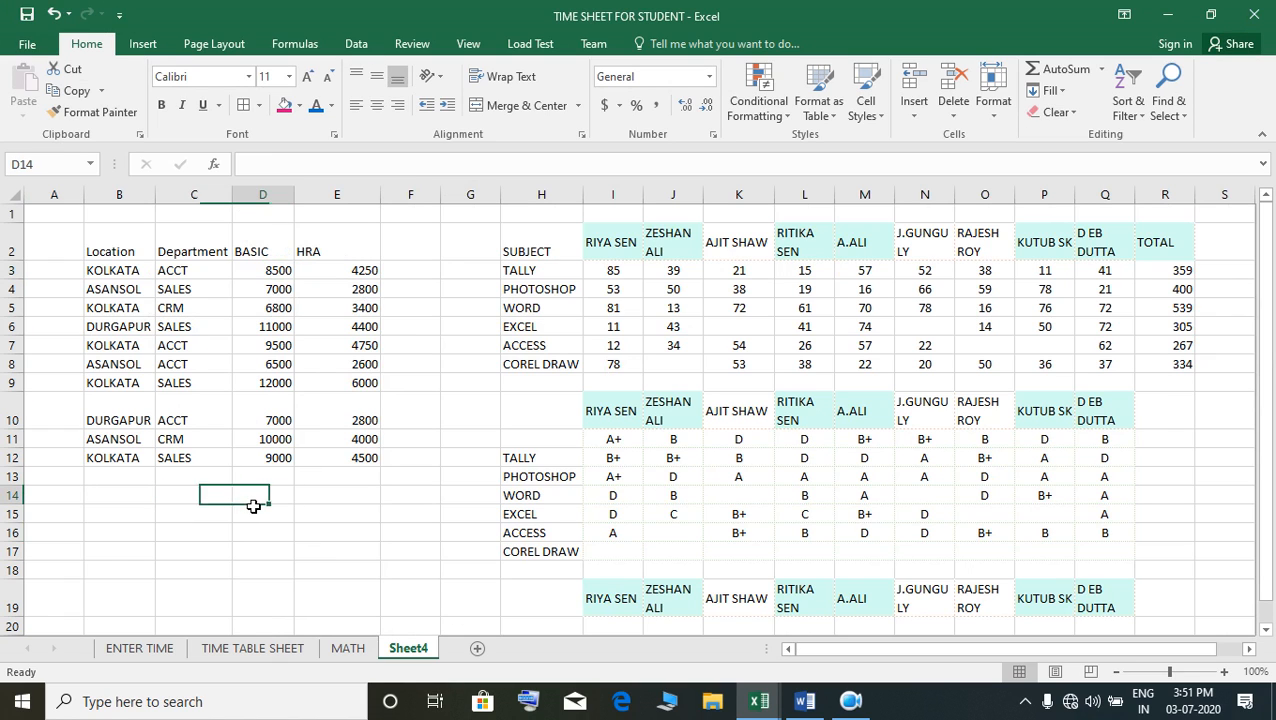
{"action": "left_click", "coordinate": [195, 500]}
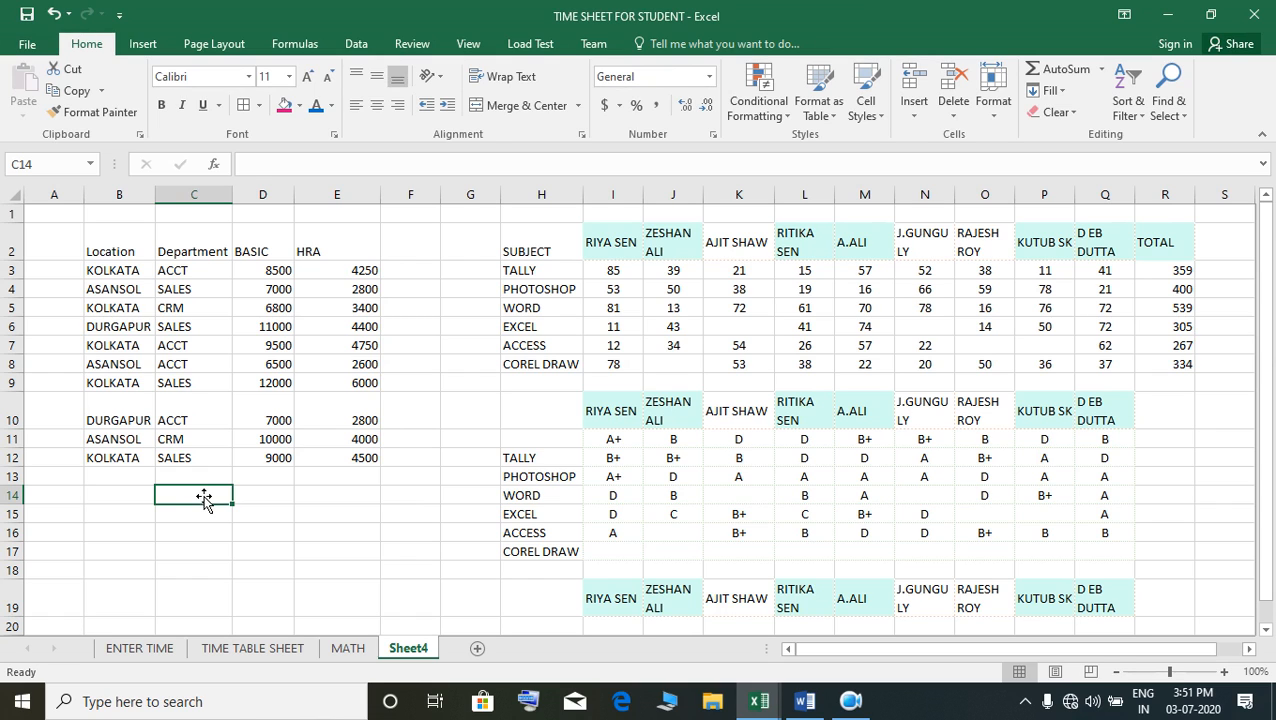
{"action": "type", "text": "=SUM"}
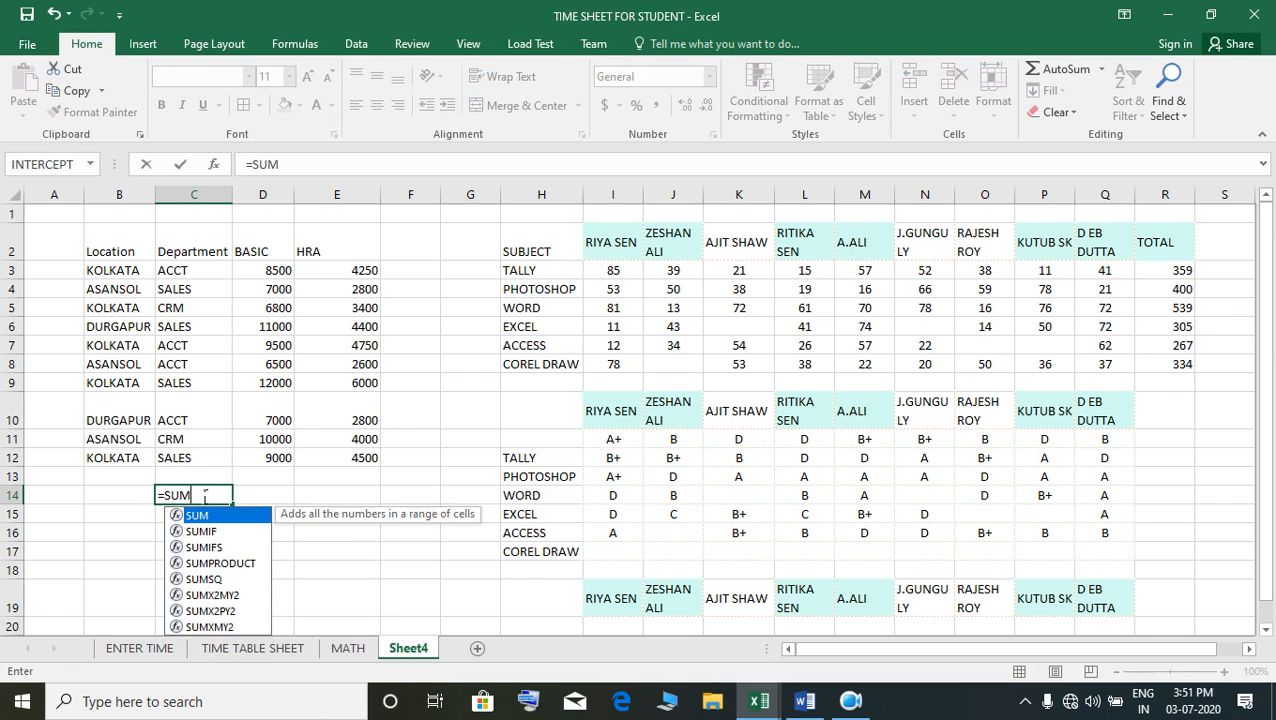
{"action": "type", "text": "IF("}
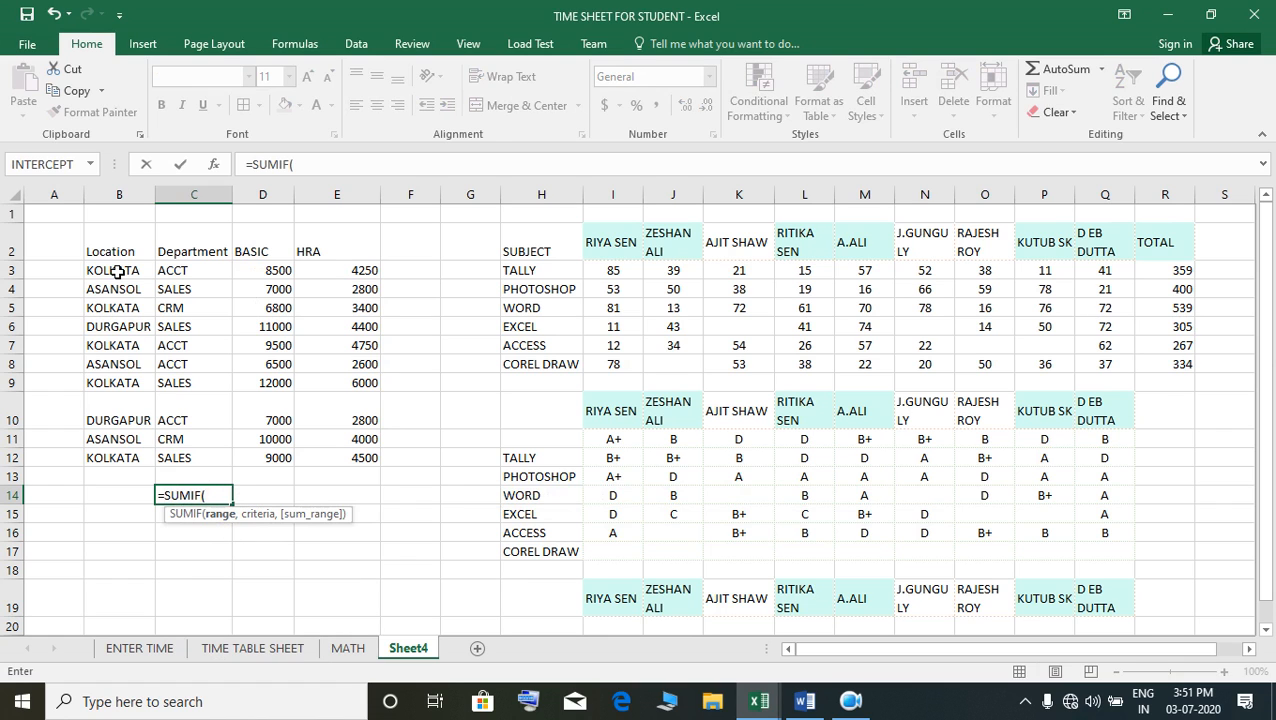
{"action": "left_click_drag", "start_coordinate": [118, 271], "coordinate": [134, 467]}
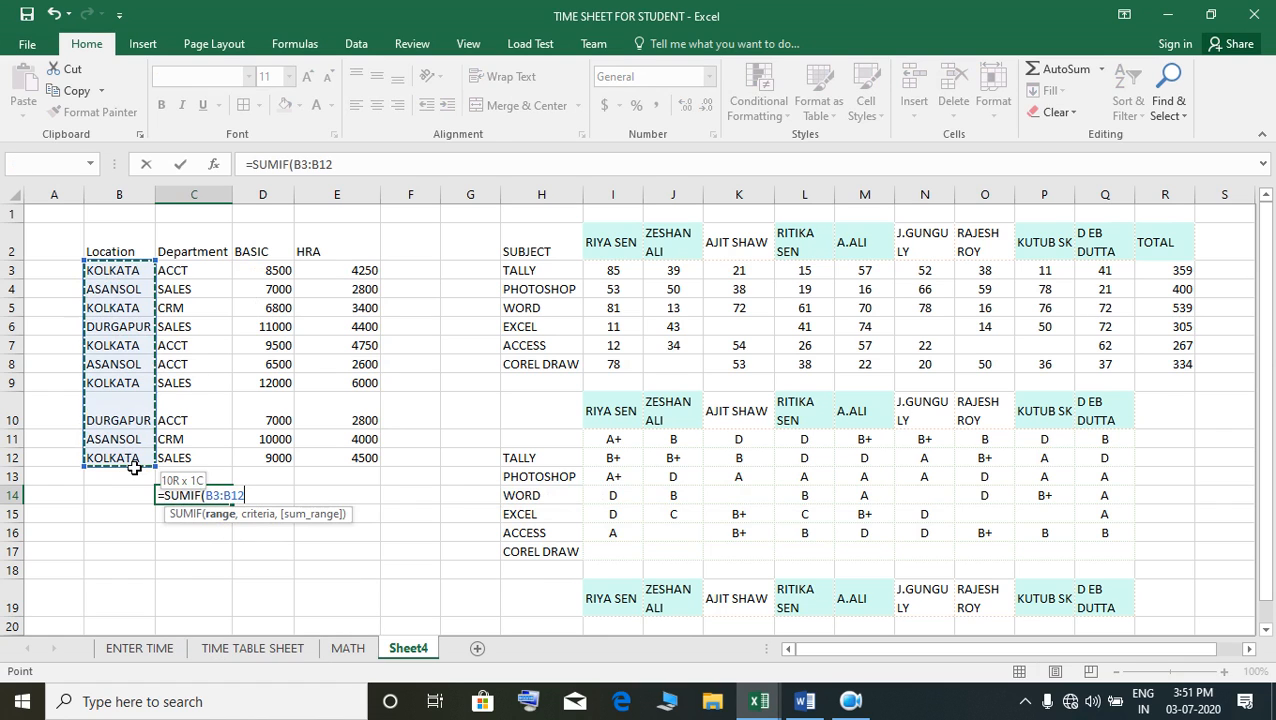
{"action": "type", "text": ","}
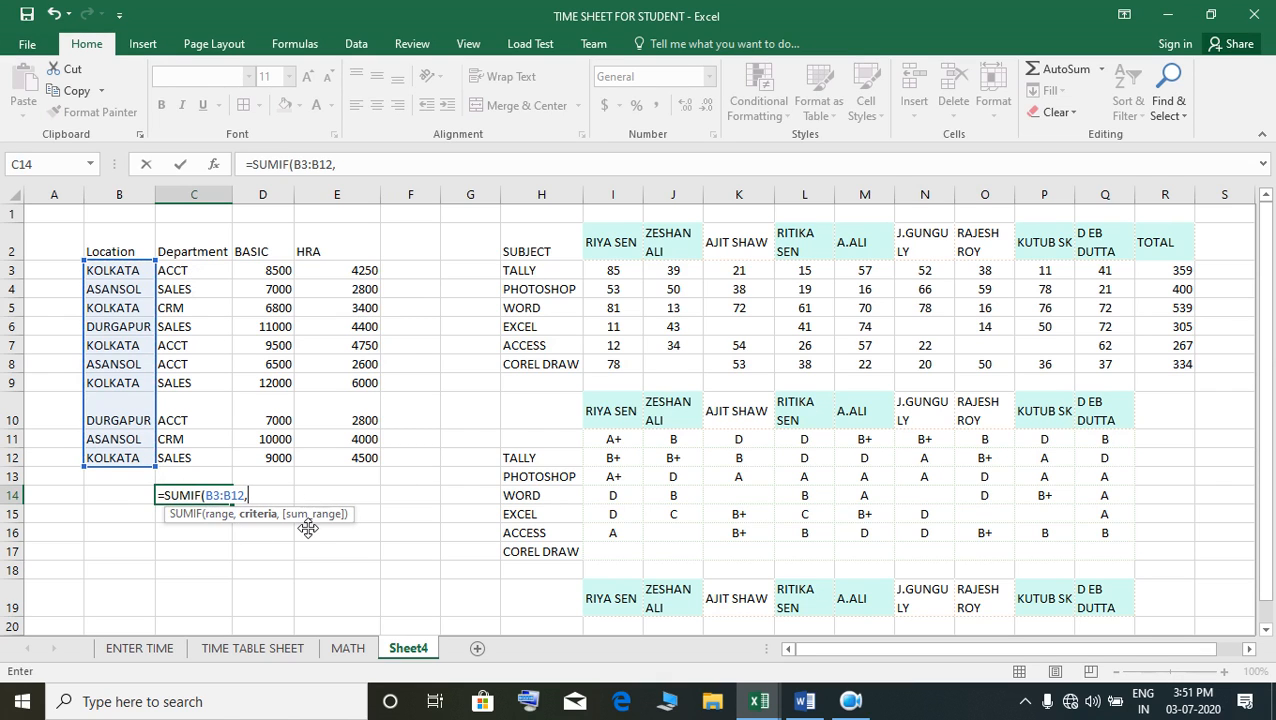
{"action": "left_click", "coordinate": [121, 499]}
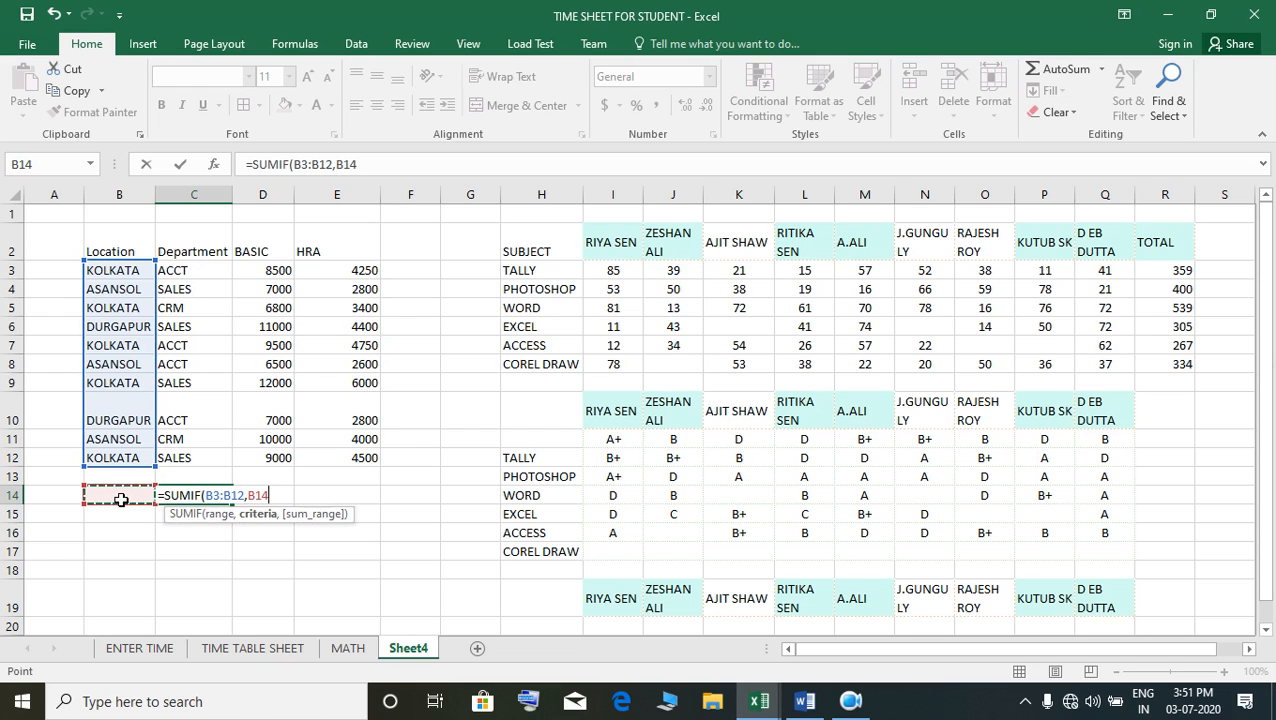
{"action": "type", "text": ","}
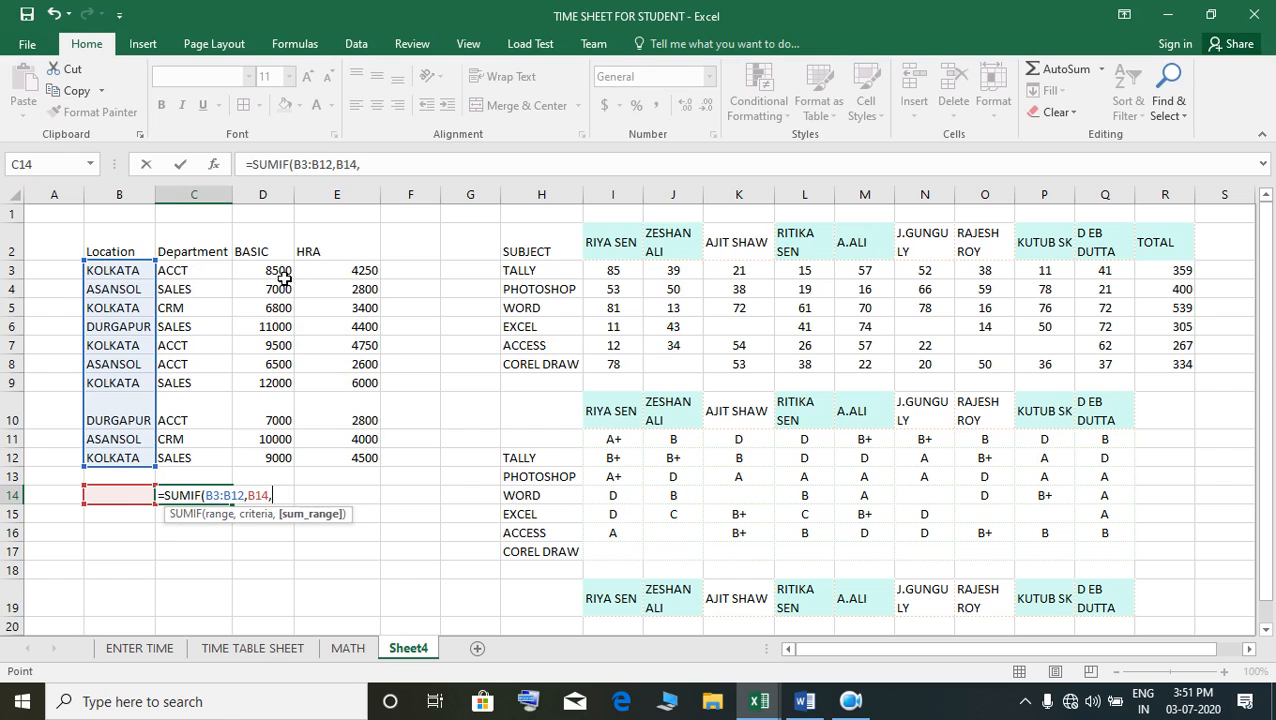
{"action": "left_click_drag", "start_coordinate": [284, 279], "coordinate": [277, 463]}
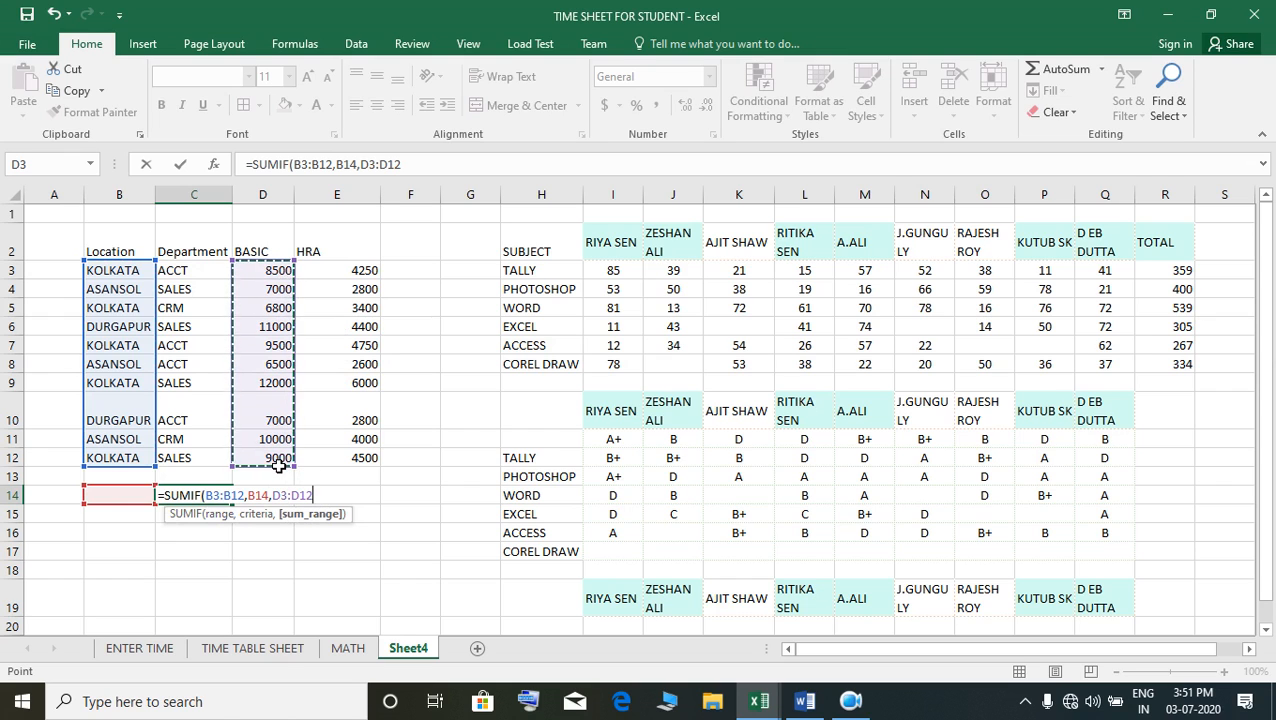
{"action": "type", "text": ")"}
{"action": "key", "text": "Return"}
Enter KOLKATA as the location criterion in B14 and check the SUMIF result in C14
{"action": "left_click", "coordinate": [137, 501]}
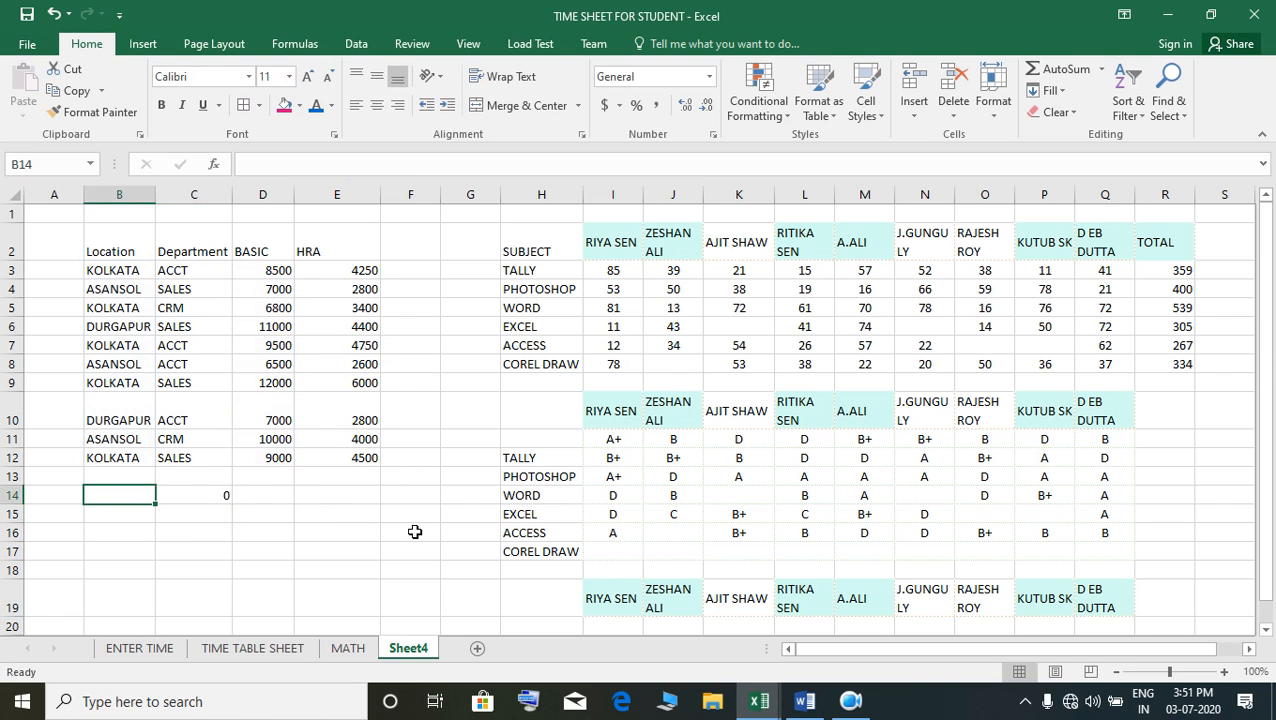
{"action": "type", "text": "KOLKATA"}
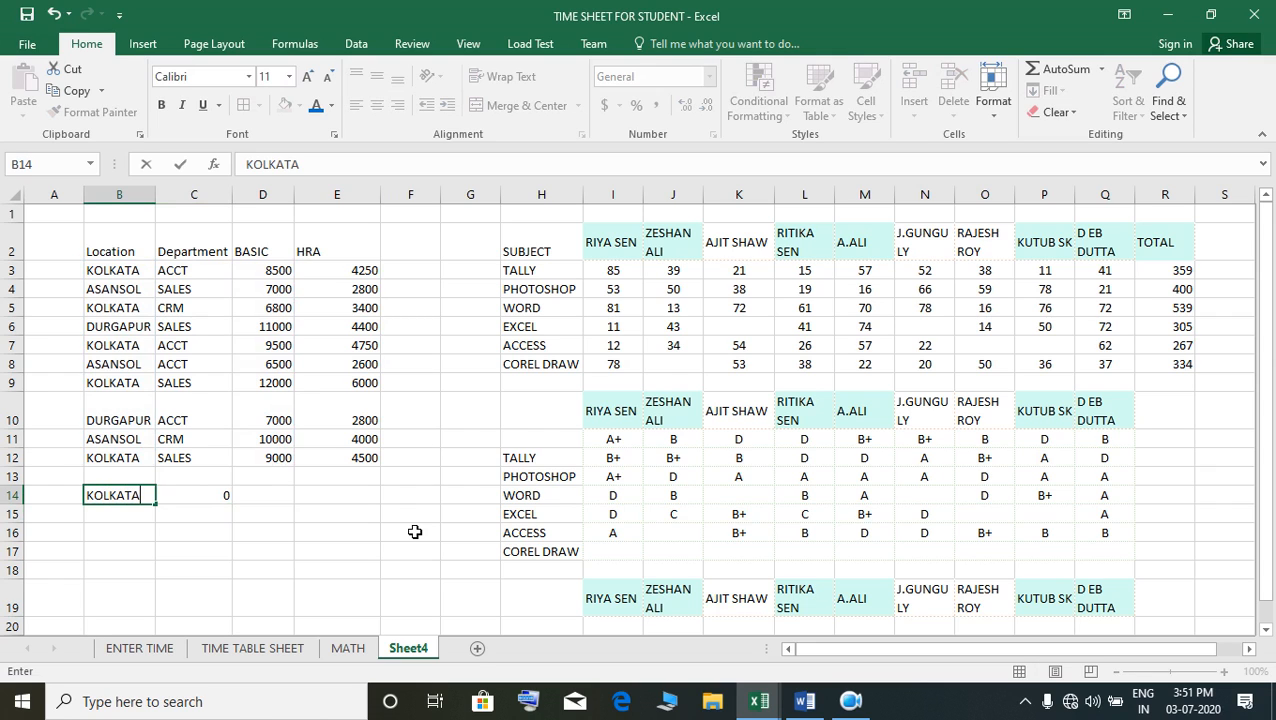
{"action": "key", "text": "Return"}
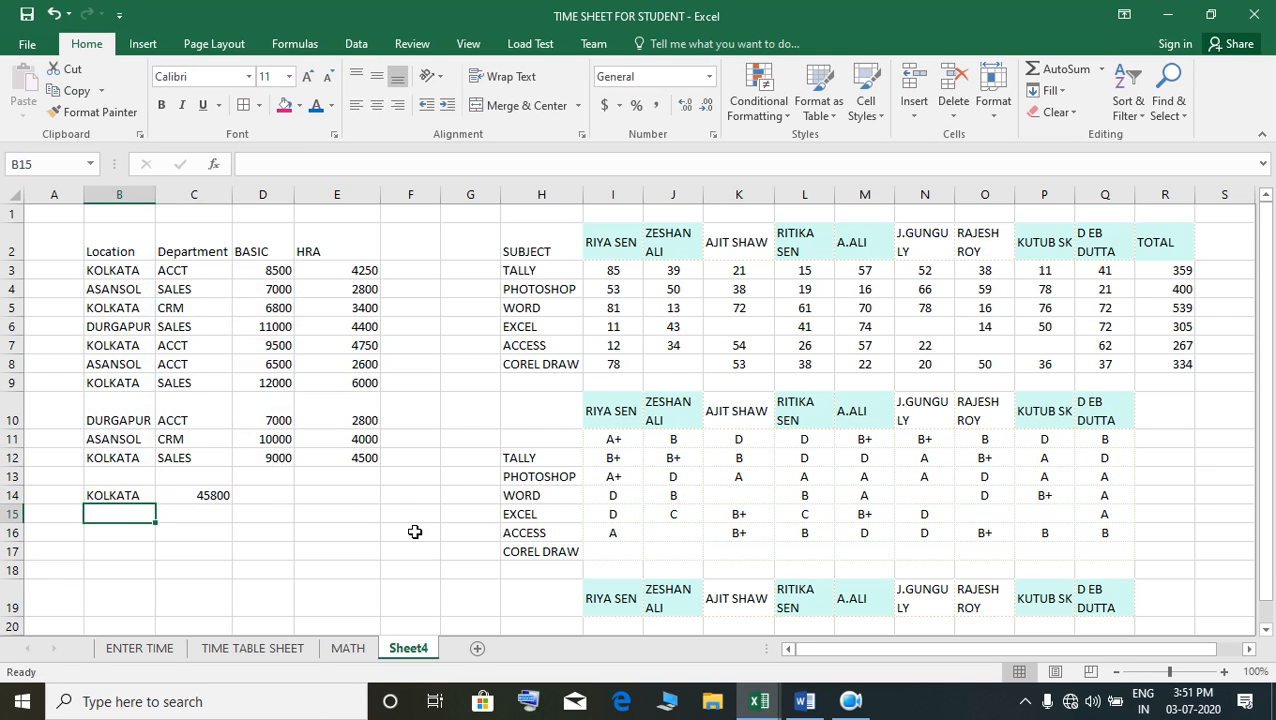
{"action": "left_click", "coordinate": [215, 498]}
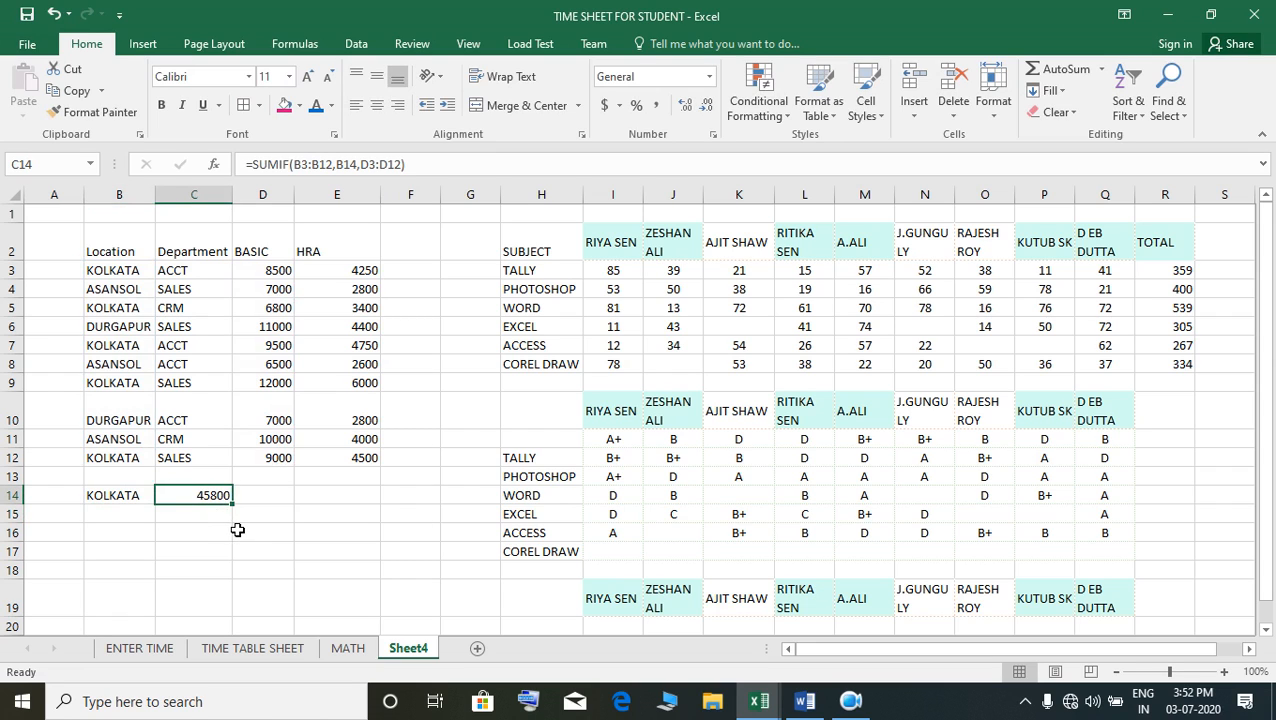
{"action": "left_click", "coordinate": [150, 501]}
{"action": "left_click", "coordinate": [178, 502]}
{"action": "left_click", "coordinate": [115, 498]}
Copy the DURGAPUR and ASANSOL entries from B10:B11 into B15:B16 as further location criteria
{"action": "left_click_drag", "start_coordinate": [124, 425], "coordinate": [129, 443]}
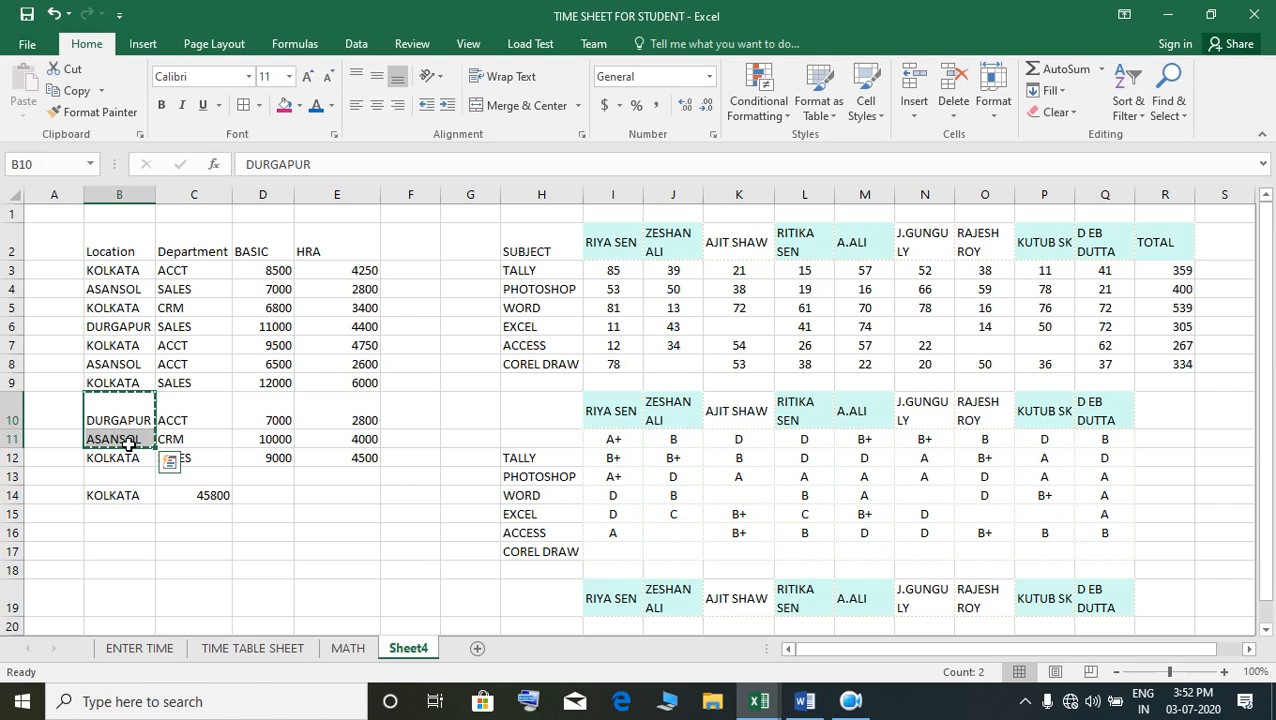
{"action": "key", "text": "ctrl+c"}
{"action": "left_click", "coordinate": [118, 521]}
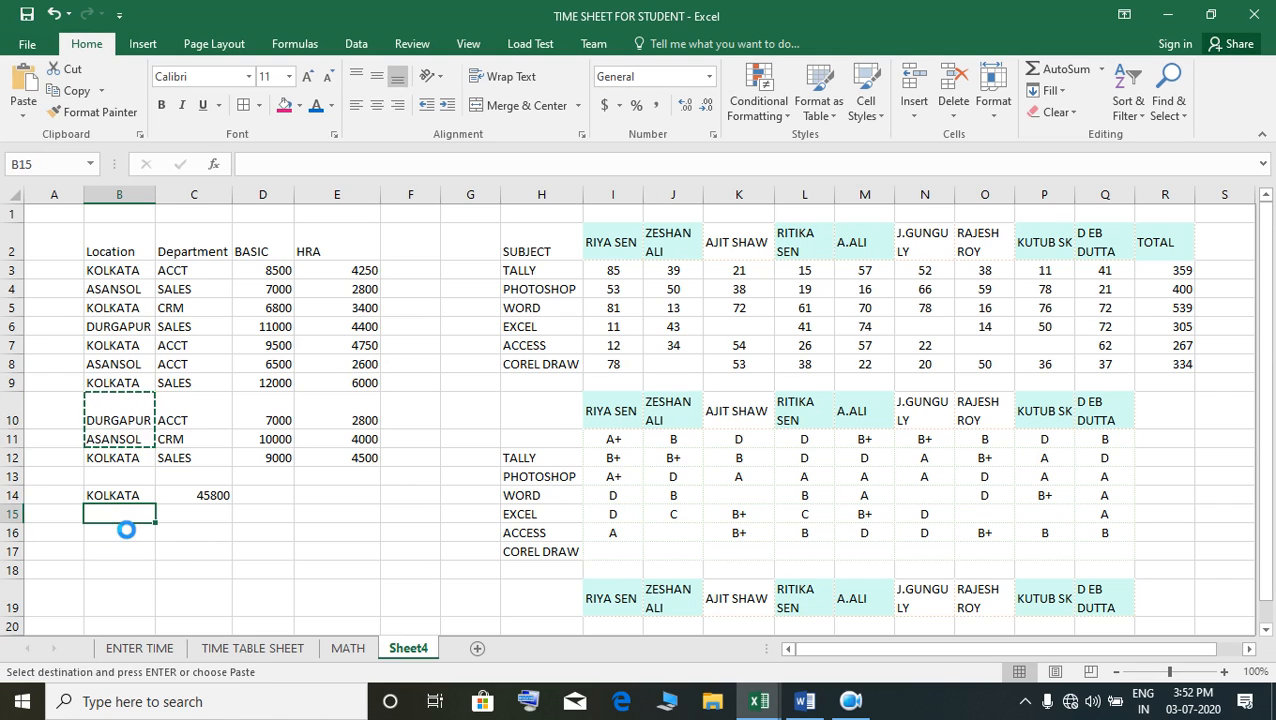
{"action": "key", "text": "ctrl+v"}
Fill the relative-reference SUMIF formula from C14 down to C16
{"action": "left_click", "coordinate": [220, 497]}
{"action": "left_click_drag", "start_coordinate": [237, 514], "coordinate": [238, 540]}
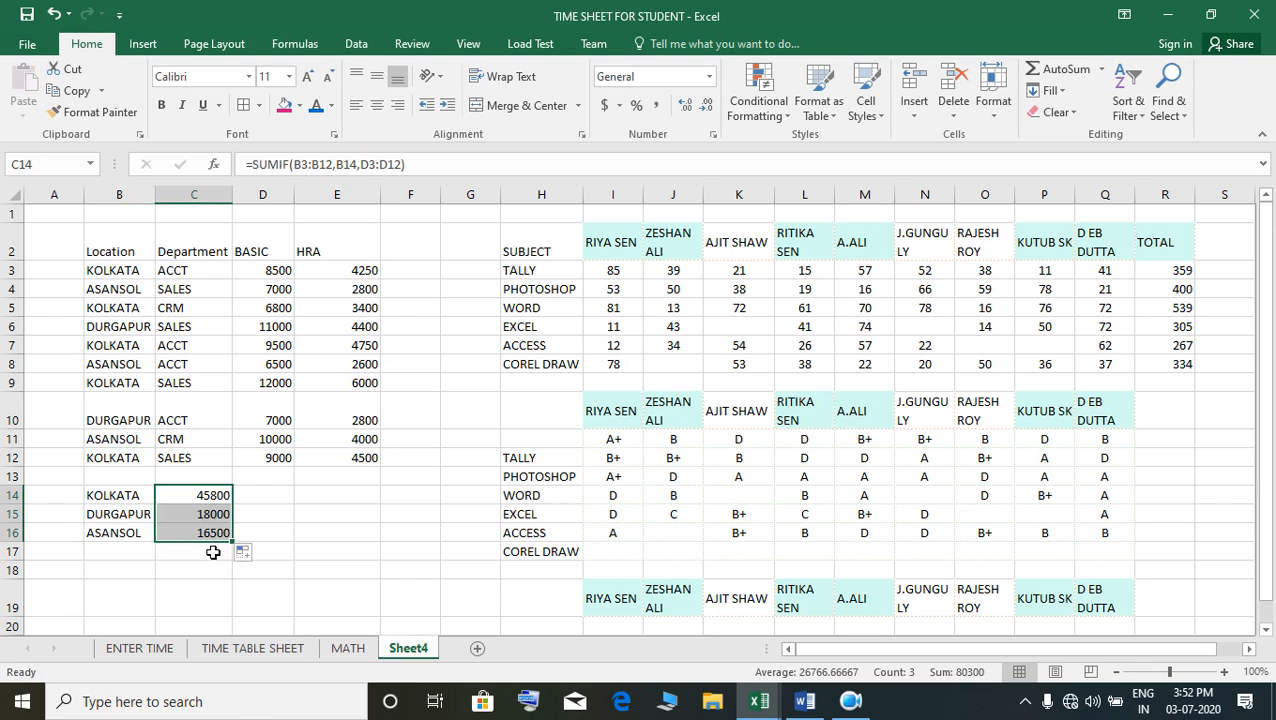
{"action": "left_click", "coordinate": [207, 515]}
Make both ranges in the C14 formula absolute, giving =SUMIF($B$3:$B$12,B14,$D$3:$D$12)
{"action": "left_click", "coordinate": [212, 497]}
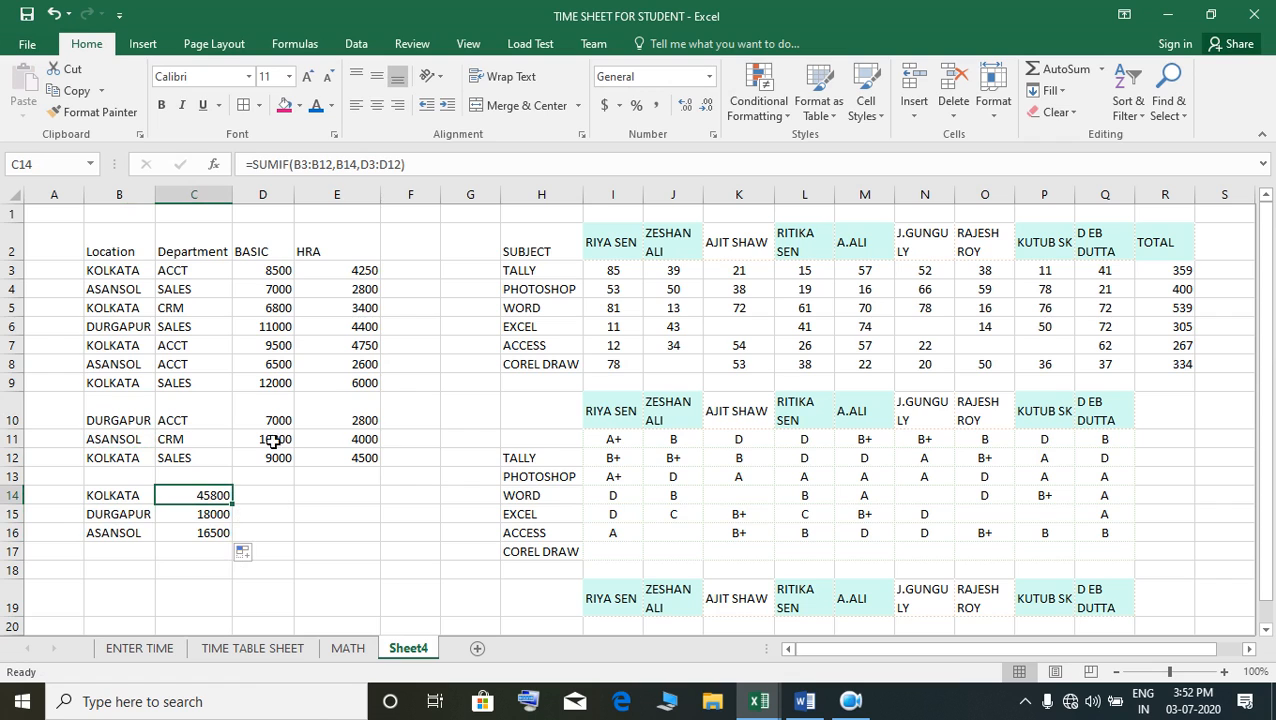
{"action": "double_click", "coordinate": [327, 164]}
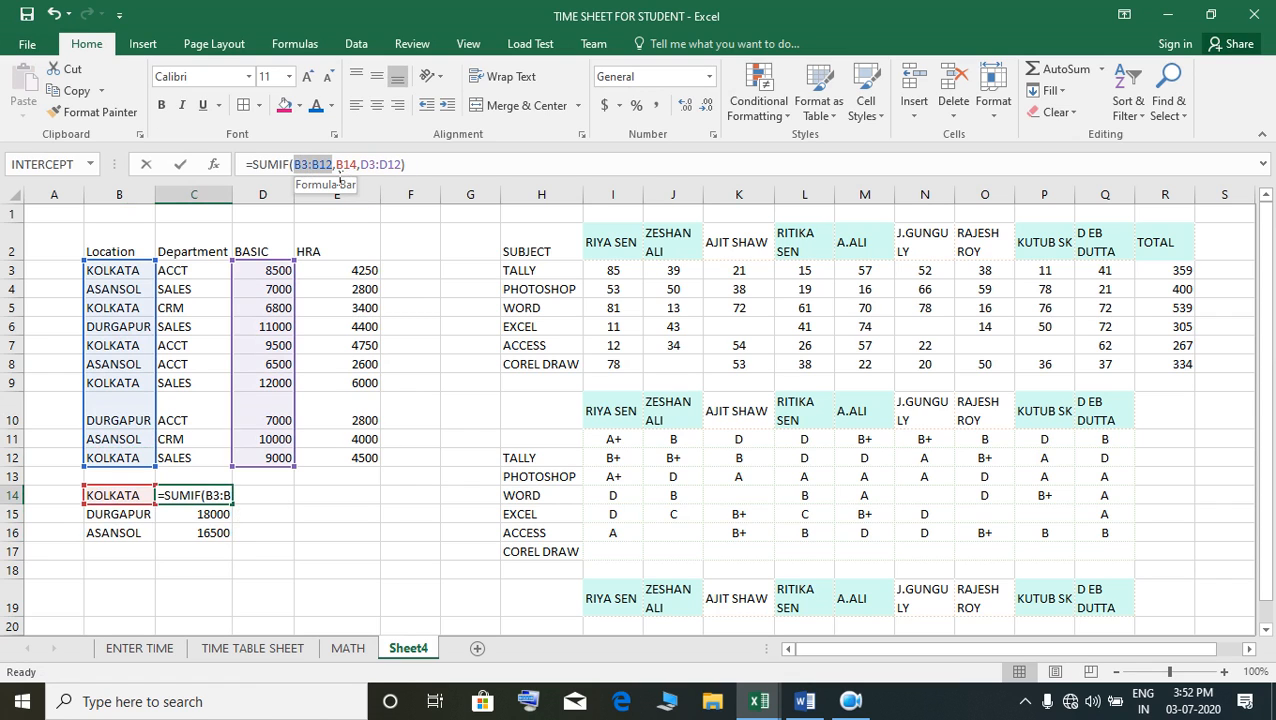
{"action": "key", "text": "F4"}
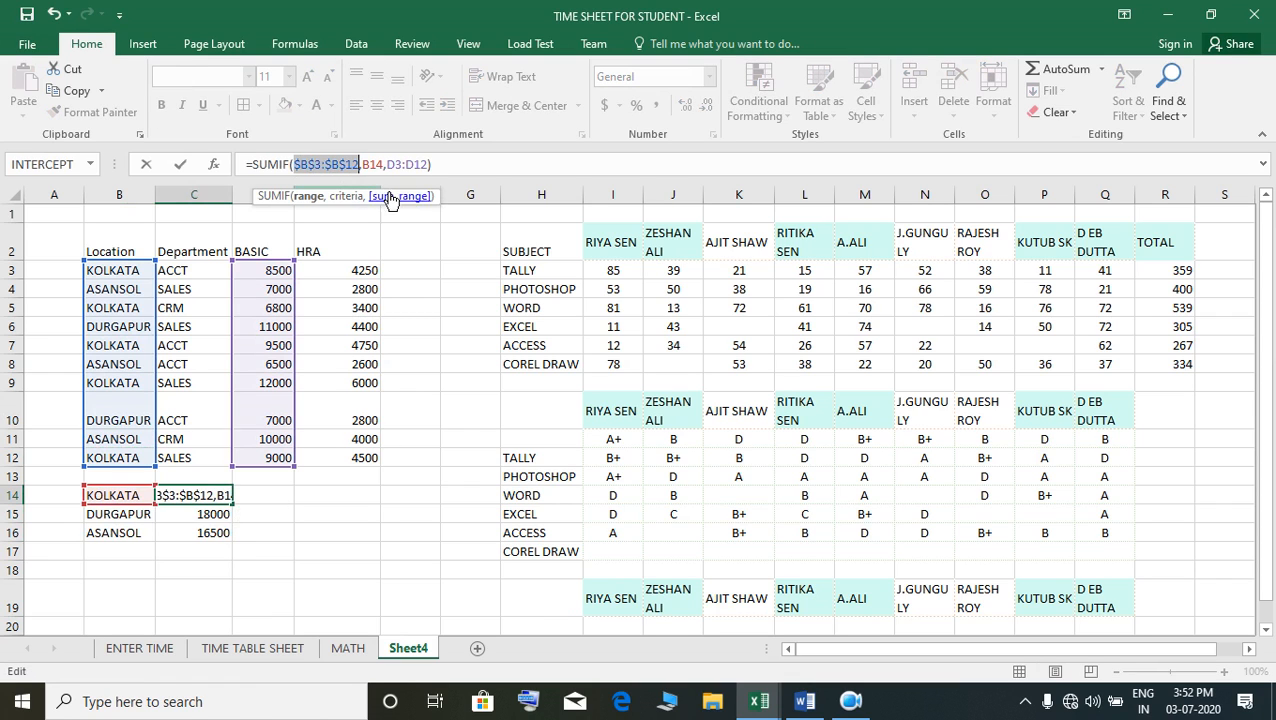
{"action": "left_click_drag", "start_coordinate": [387, 164], "coordinate": [434, 170]}
{"action": "key", "text": "F4"}
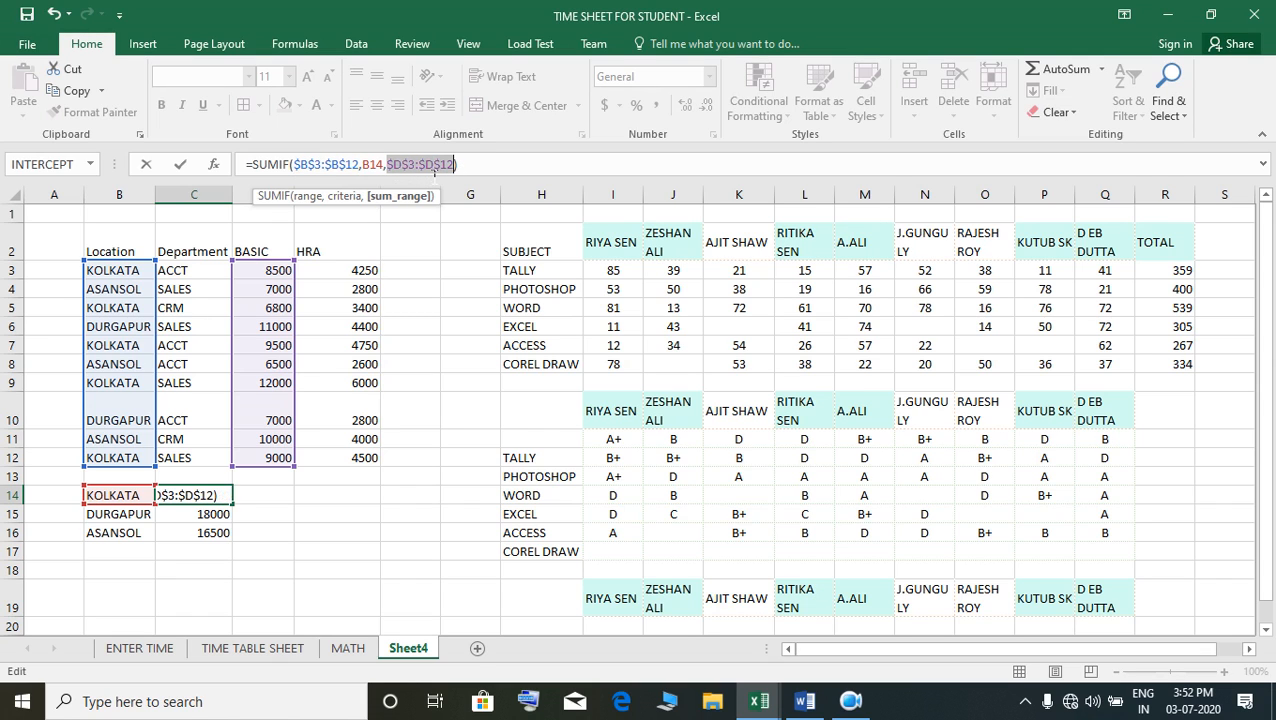
{"action": "key", "text": "Return"}
Fill the SUMIF formula with locked ranges from C14 down through C16 and check the copied formulas
{"action": "left_click", "coordinate": [220, 496]}
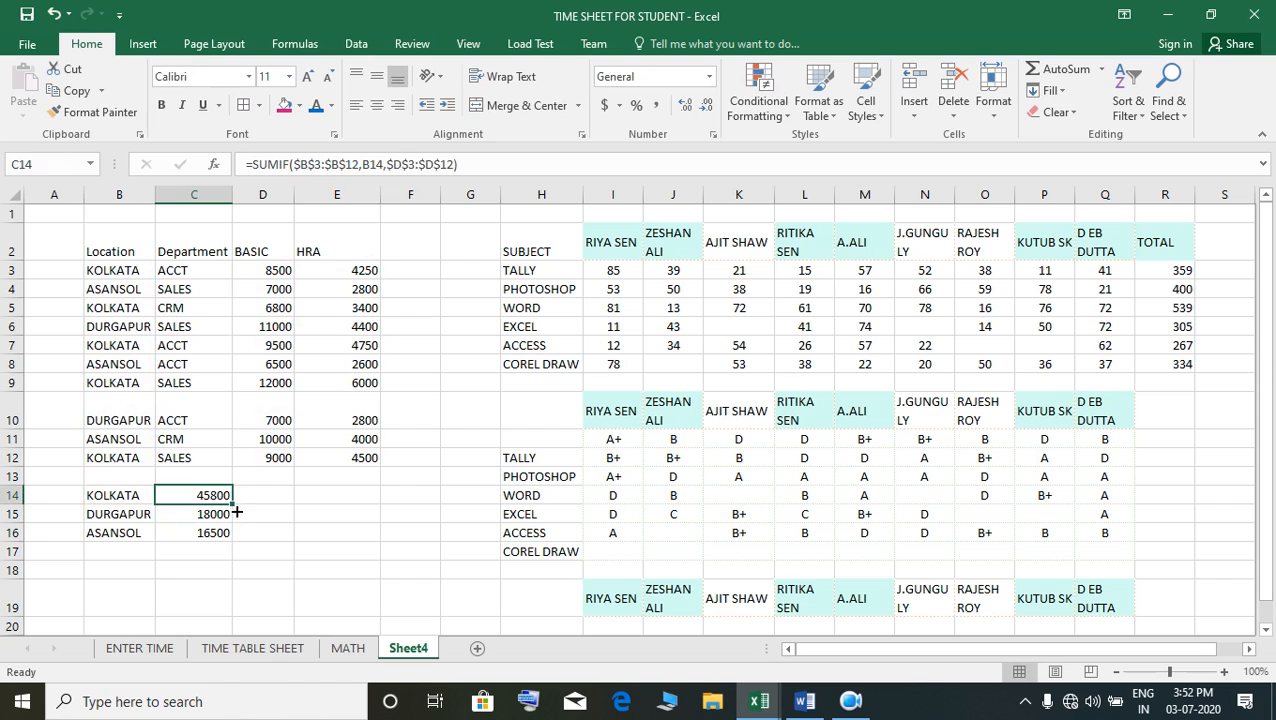
{"action": "left_click_drag", "start_coordinate": [237, 519], "coordinate": [240, 546]}
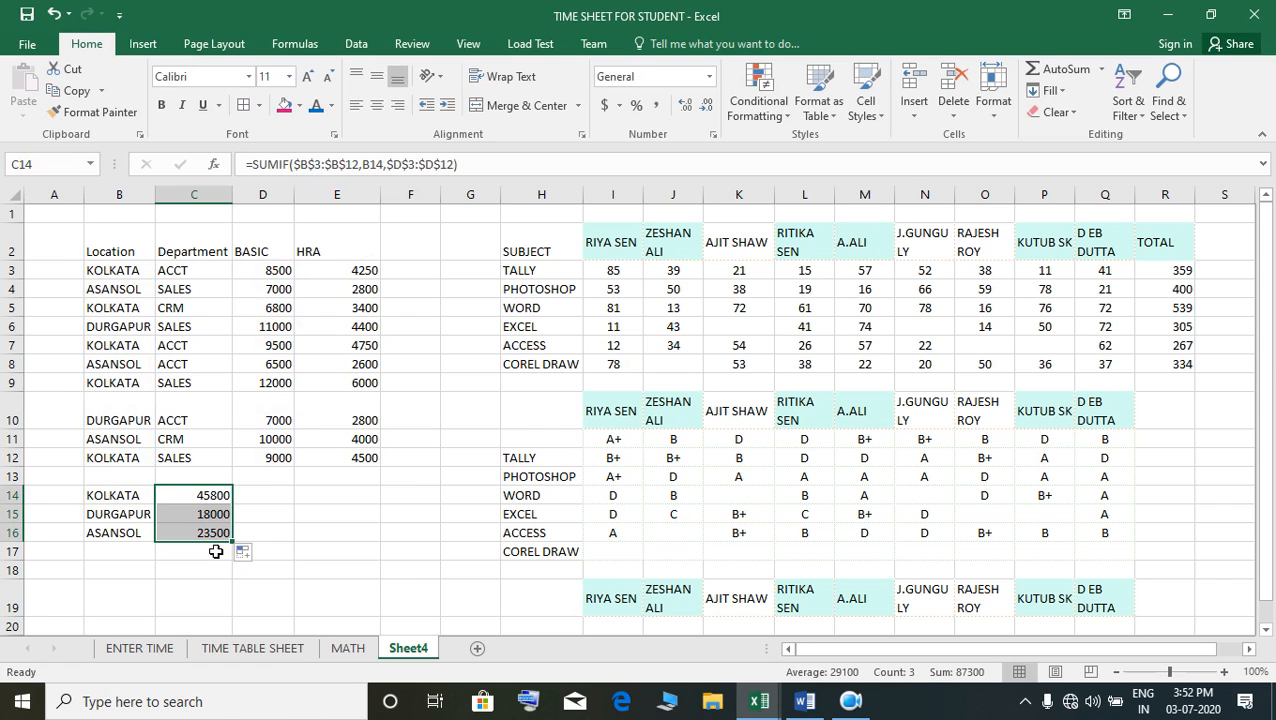
{"action": "left_click", "coordinate": [212, 537]}
{"action": "left_click", "coordinate": [205, 516]}
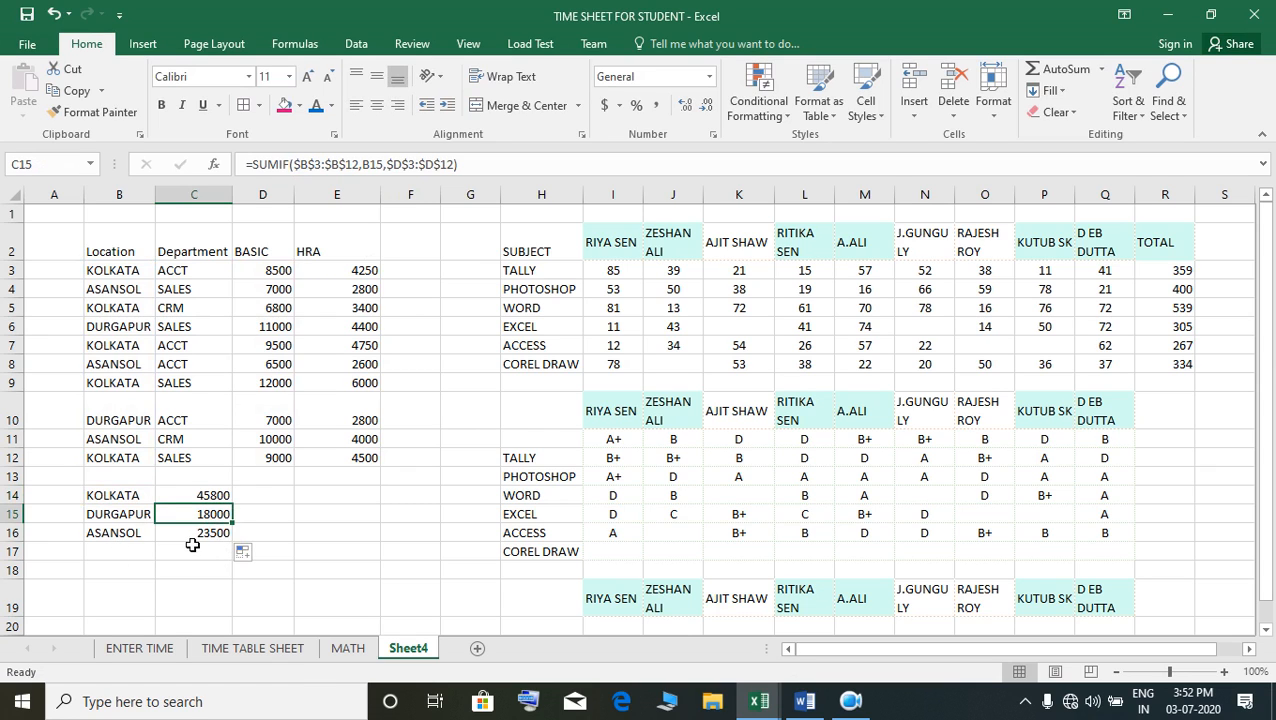
{"action": "left_click", "coordinate": [226, 540]}
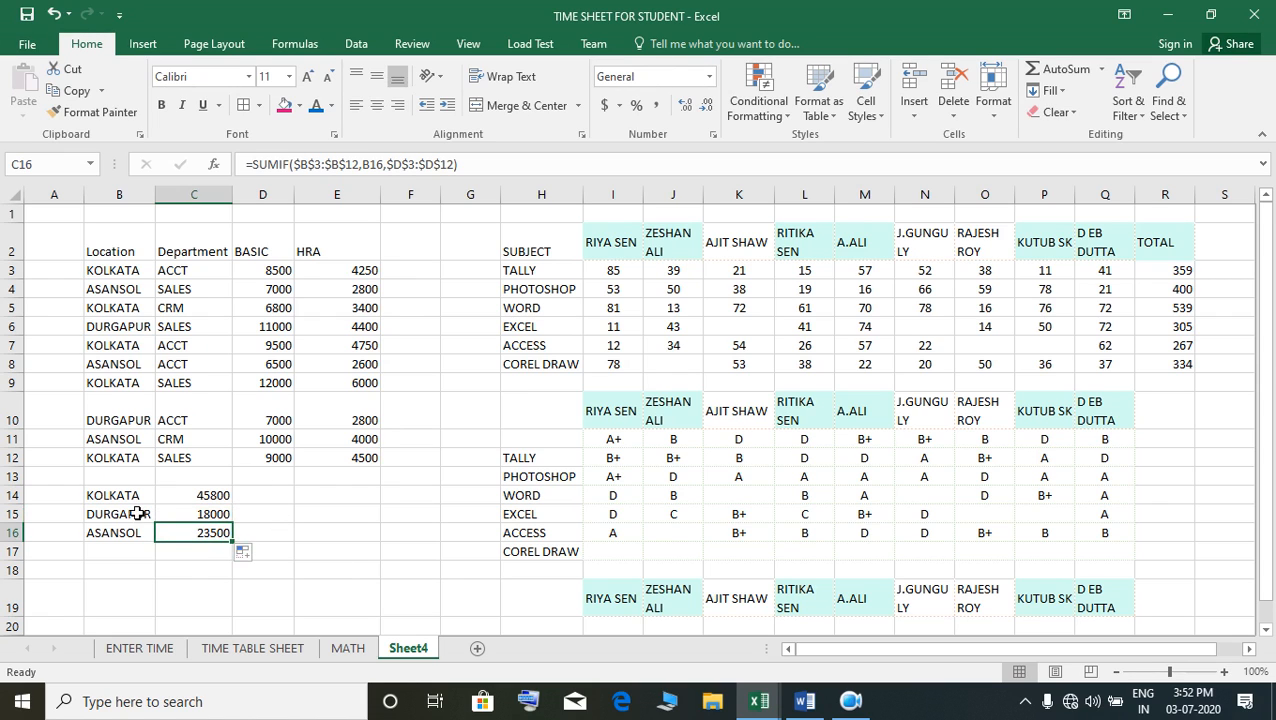
Set up the two-condition criteria in row 18, with a copy of KOLKATA in B18 and ACCT in C18
{"action": "left_click", "coordinate": [105, 532]}
{"action": "left_click", "coordinate": [128, 497]}
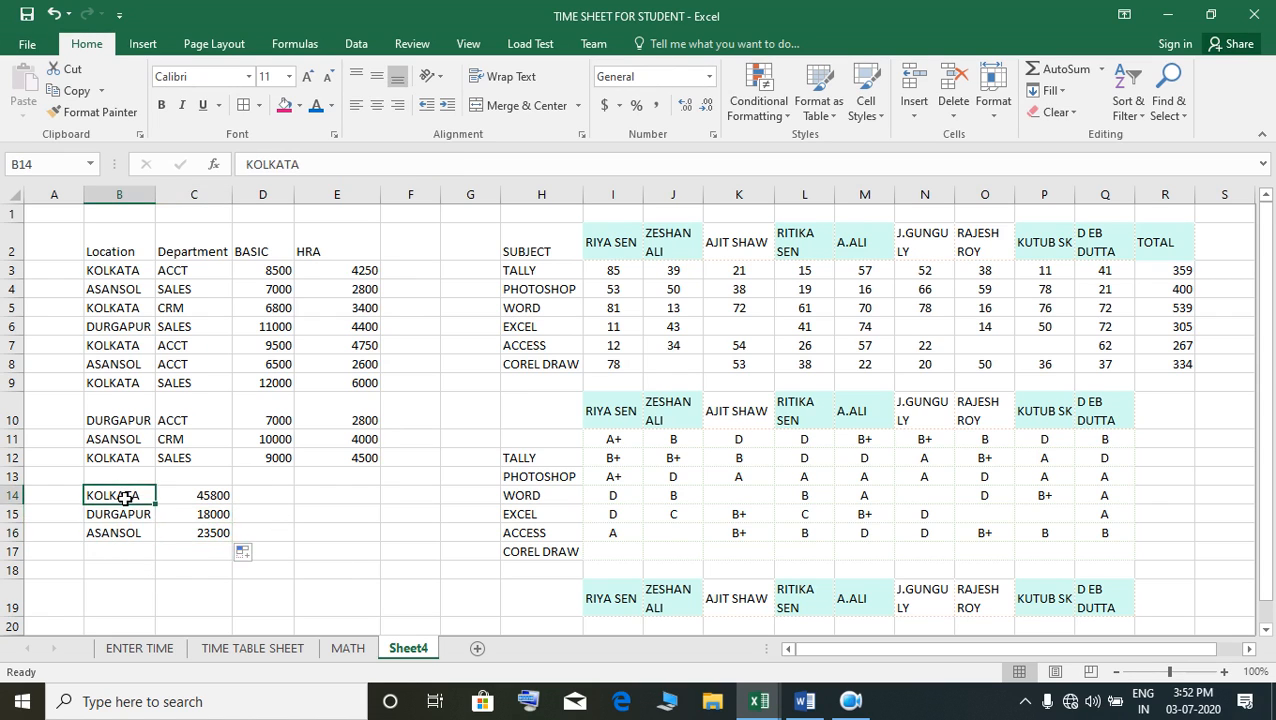
{"action": "left_click_drag", "start_coordinate": [126, 514], "coordinate": [122, 575]}
{"action": "left_click", "coordinate": [205, 570]}
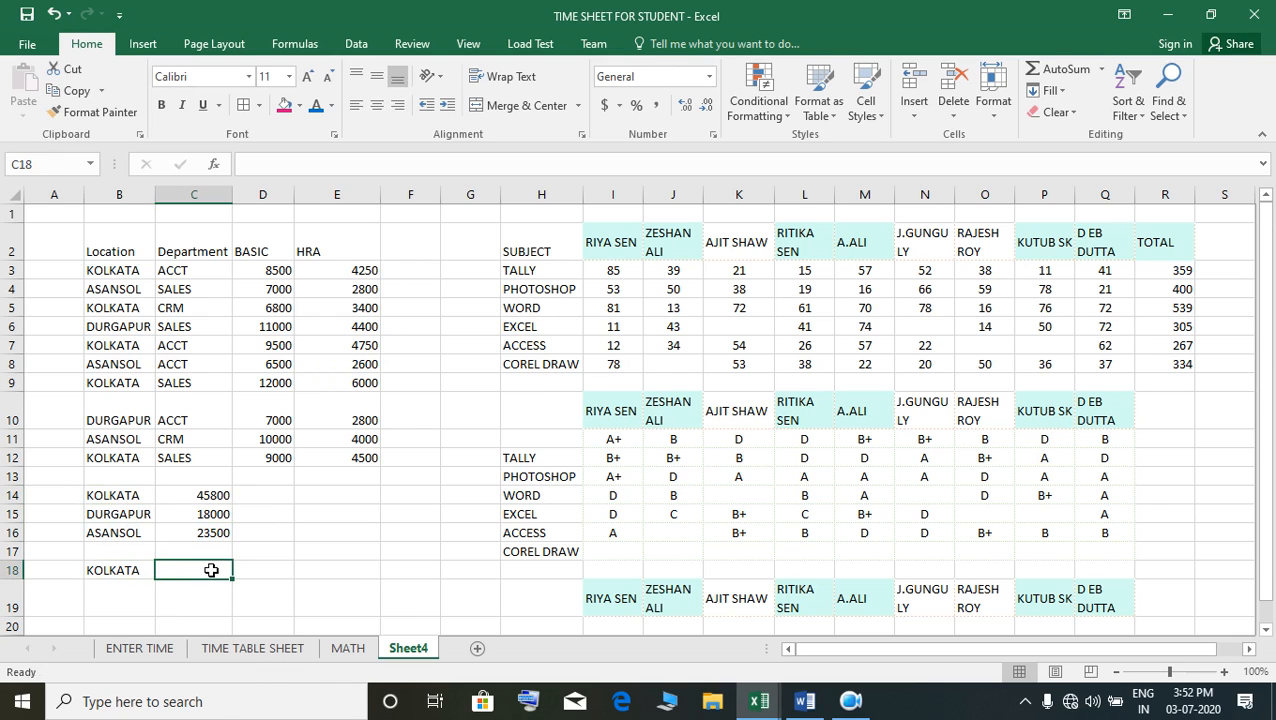
{"action": "type", "text": "ACCT"}
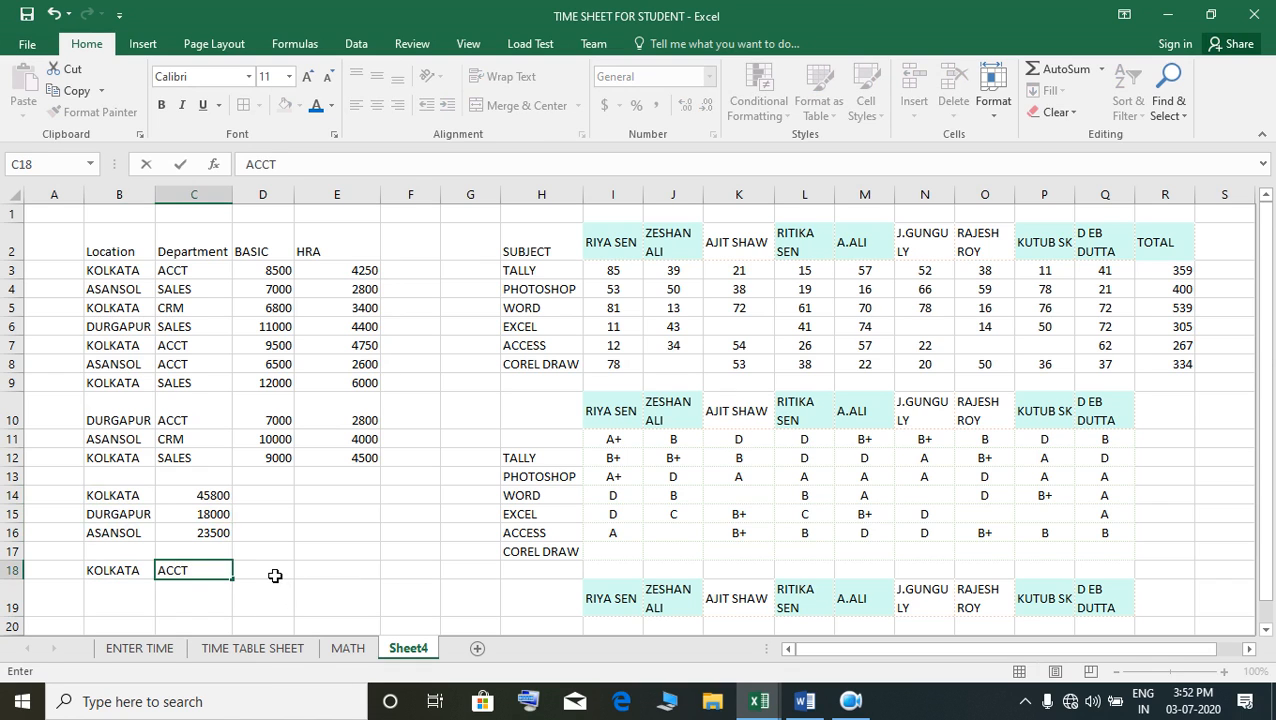
Start a SUMIFS formula in D18 with sum range D3:D12 and the location condition B3:B12 matching B18
{"action": "left_click", "coordinate": [274, 575]}
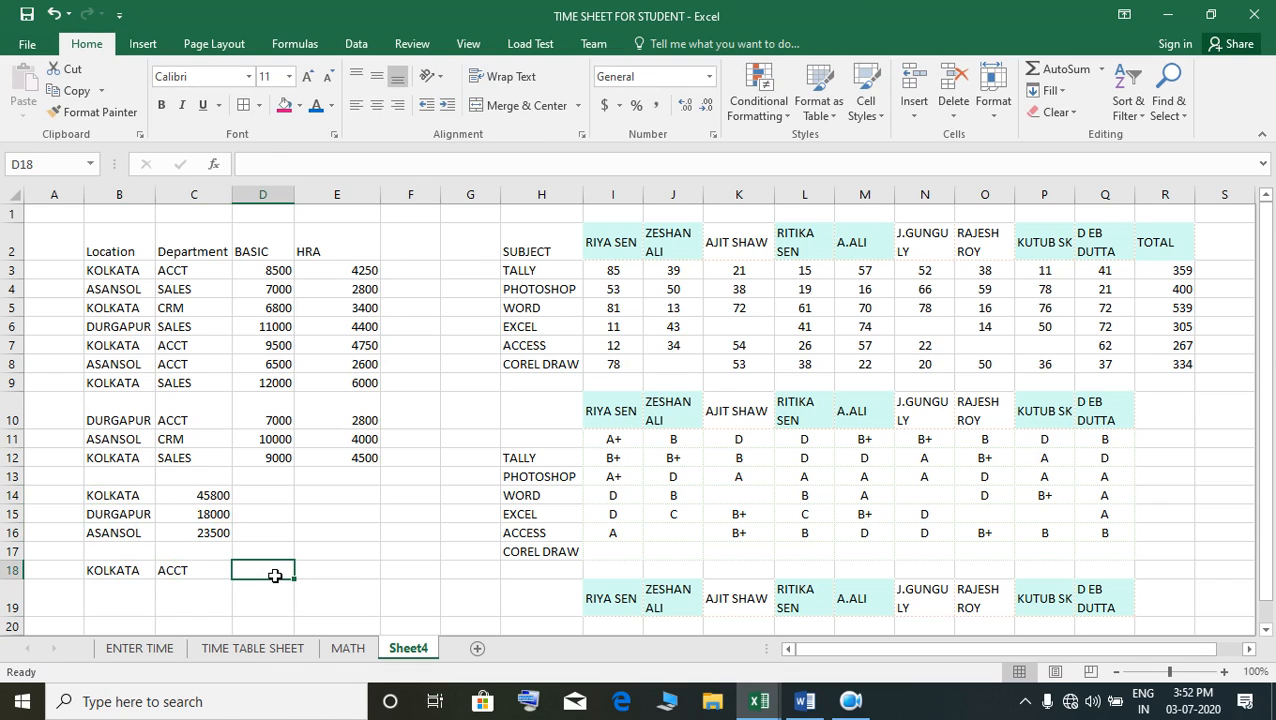
{"action": "type", "text": "=SU"}
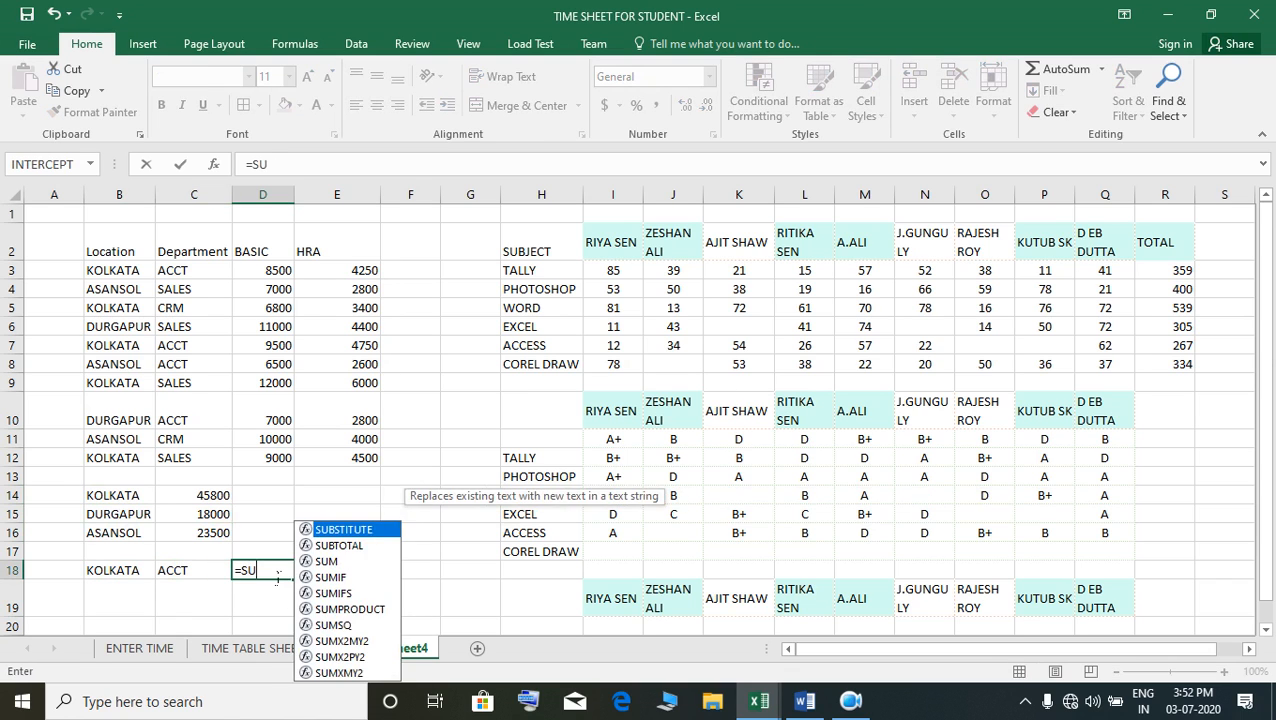
{"action": "type", "text": "MIFS"}
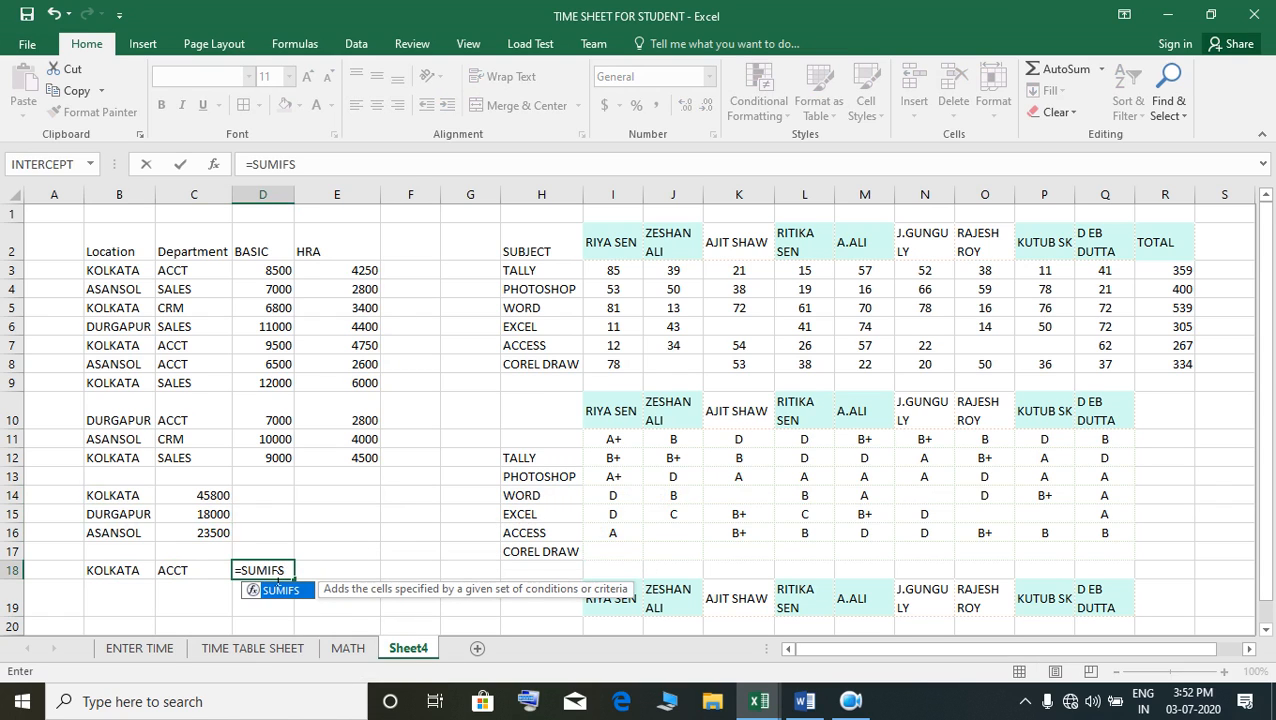
{"action": "type", "text": "("}
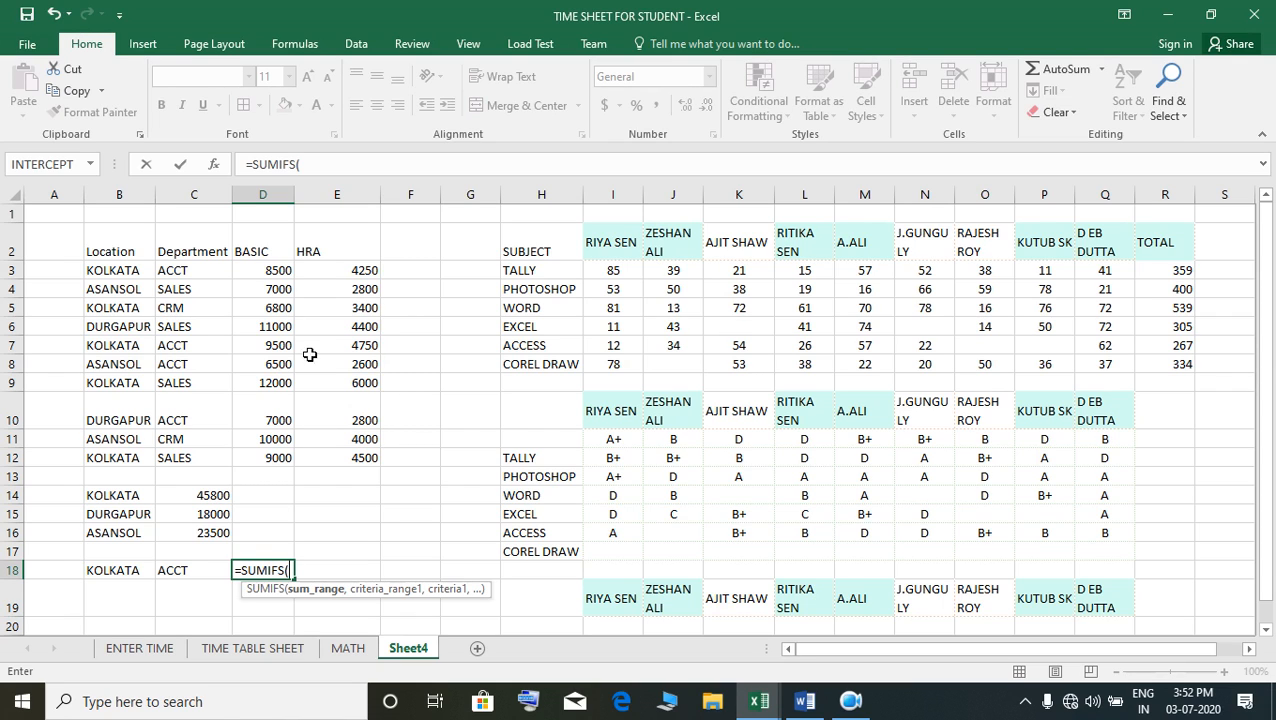
{"action": "left_click_drag", "start_coordinate": [279, 274], "coordinate": [290, 464]}
{"action": "type", "text": ","}
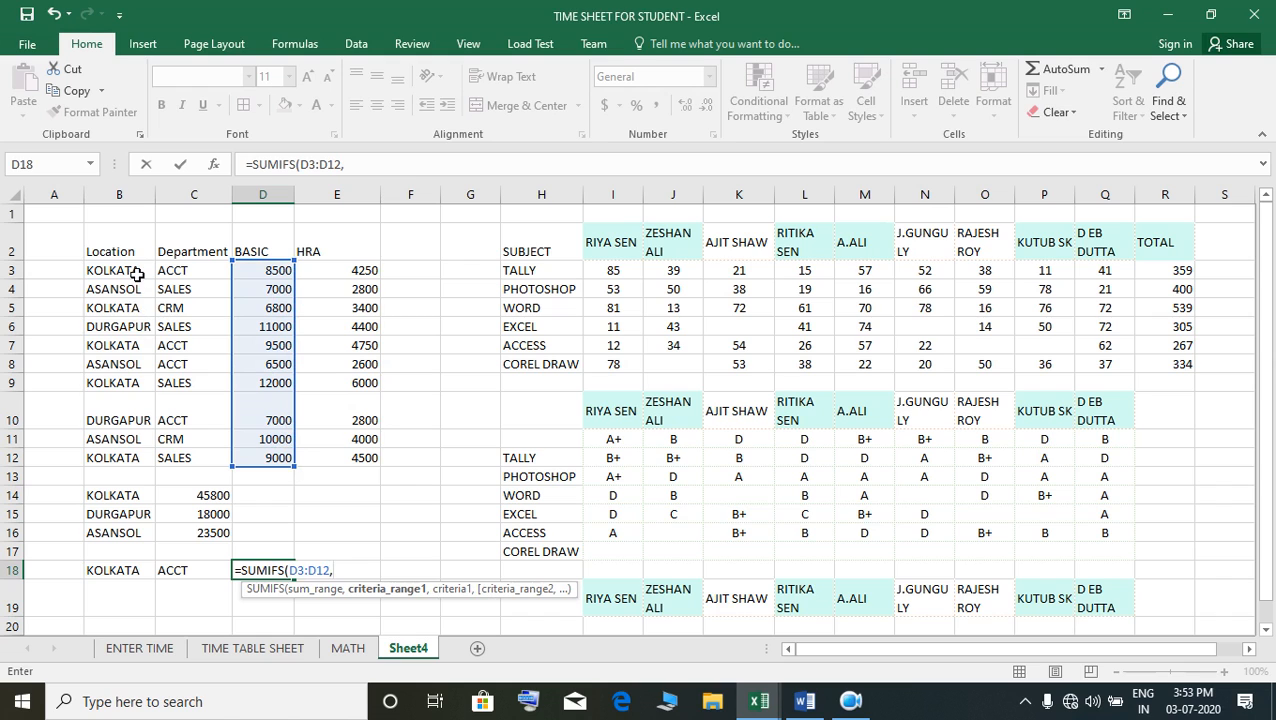
{"action": "left_click_drag", "start_coordinate": [137, 274], "coordinate": [147, 459]}
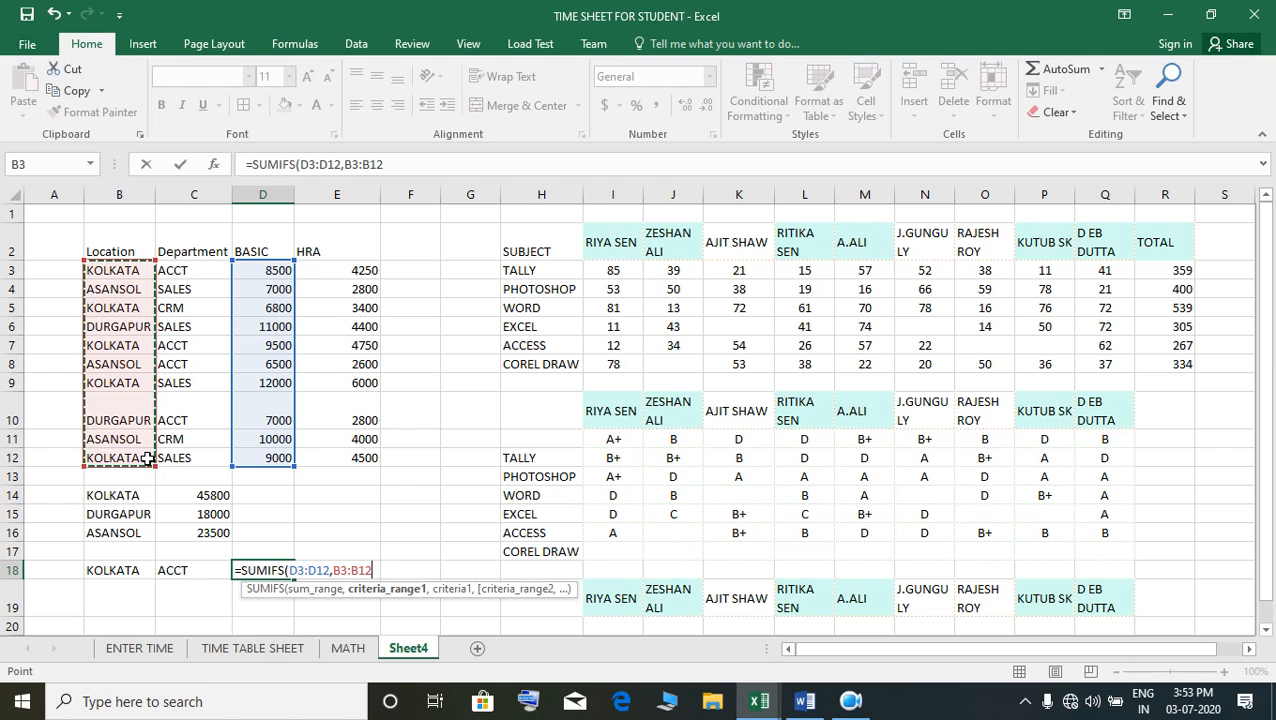
{"action": "type", "text": ","}
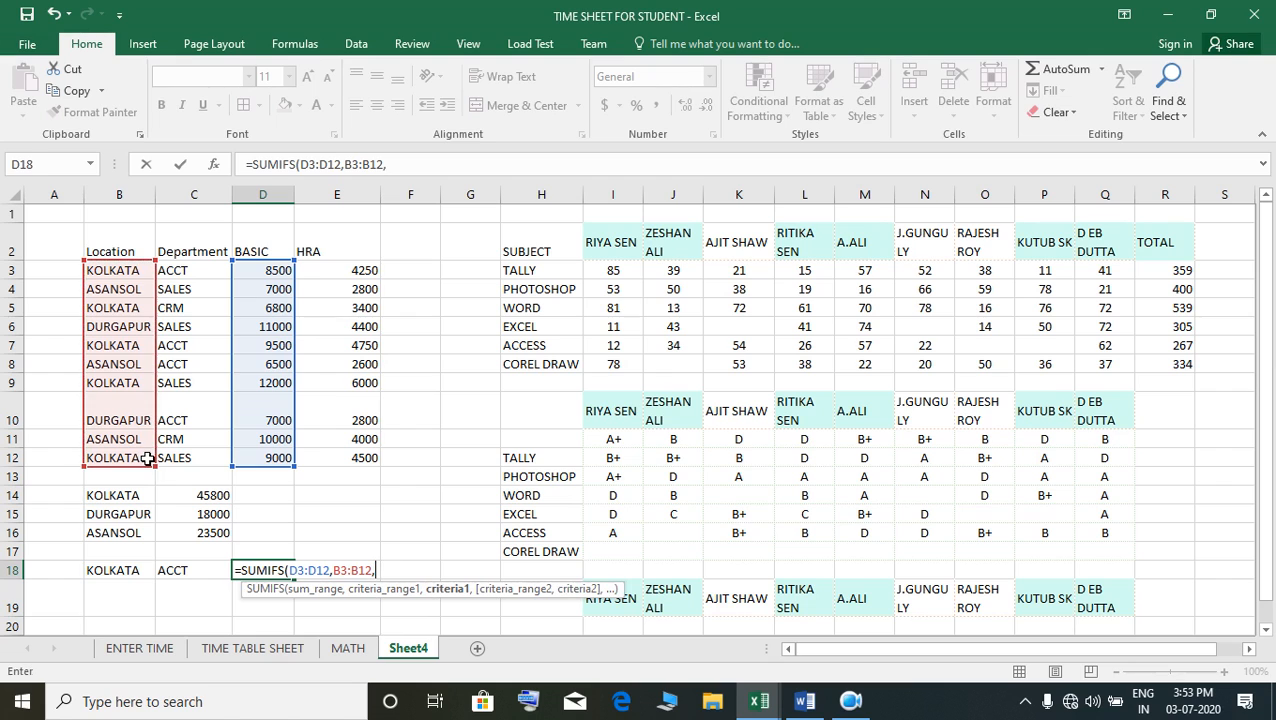
{"action": "left_click", "coordinate": [129, 577]}
{"action": "type", "text": ","}
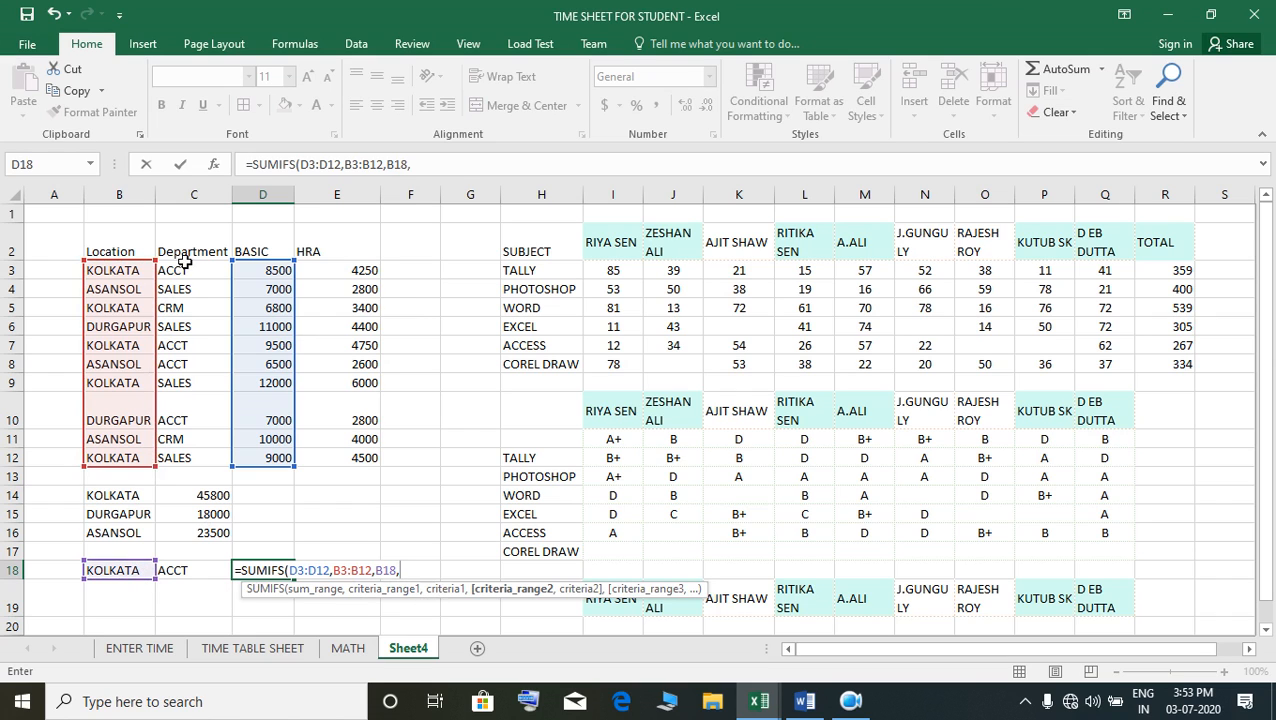
Add the department condition C3:C12 matching C18, complete the D18 SUMIFS formula, and check its result against the matching BASIC rows
{"action": "left_click_drag", "start_coordinate": [194, 276], "coordinate": [199, 457]}
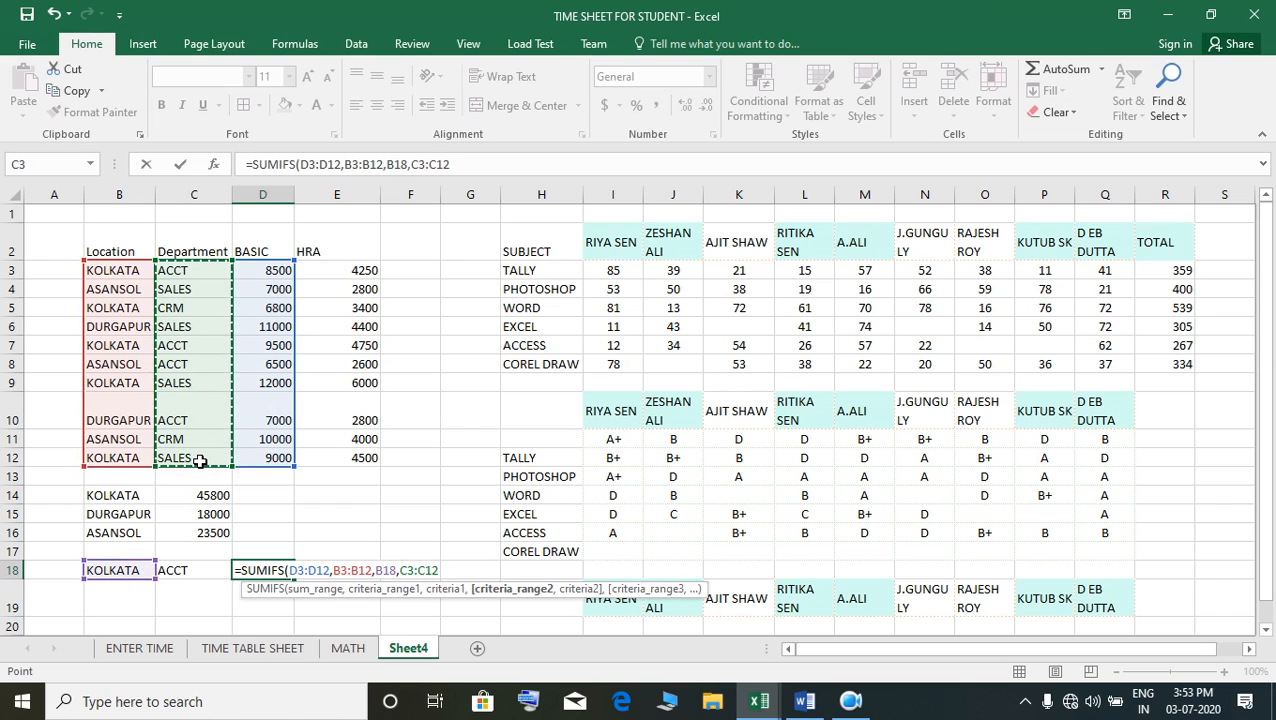
{"action": "type", "text": ","}
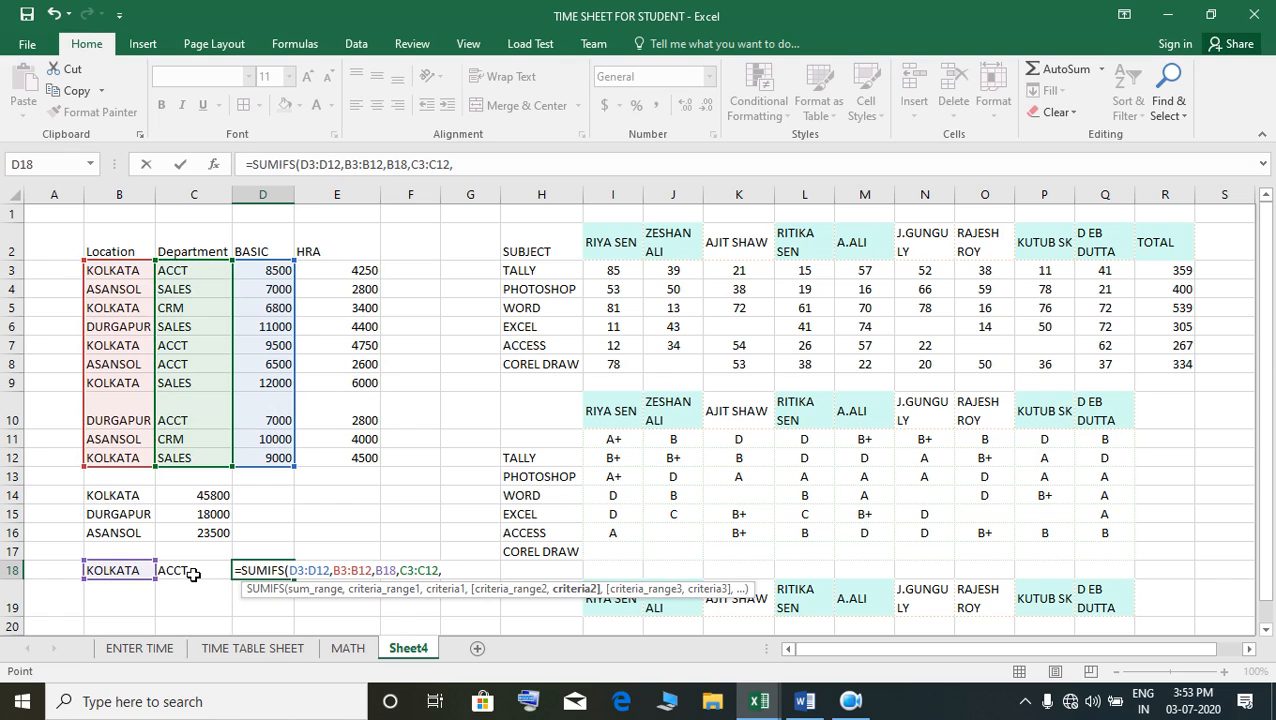
{"action": "left_click", "coordinate": [193, 572]}
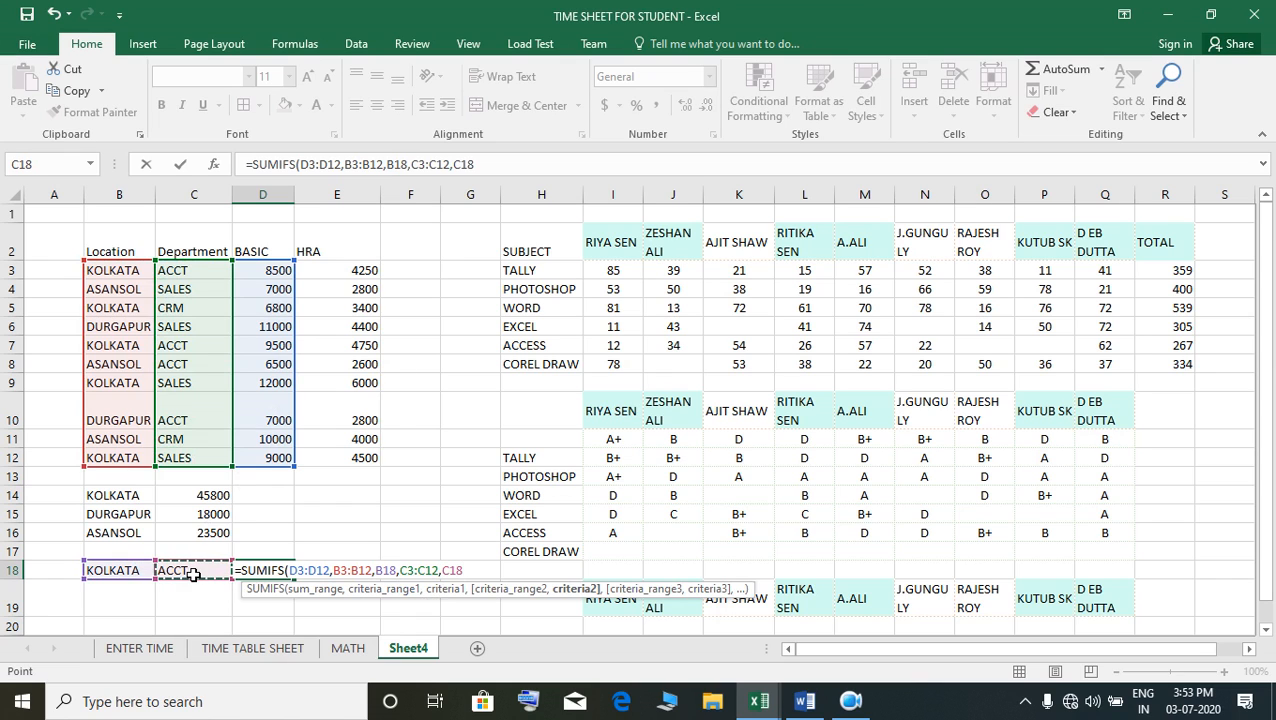
{"action": "type", "text": ")"}
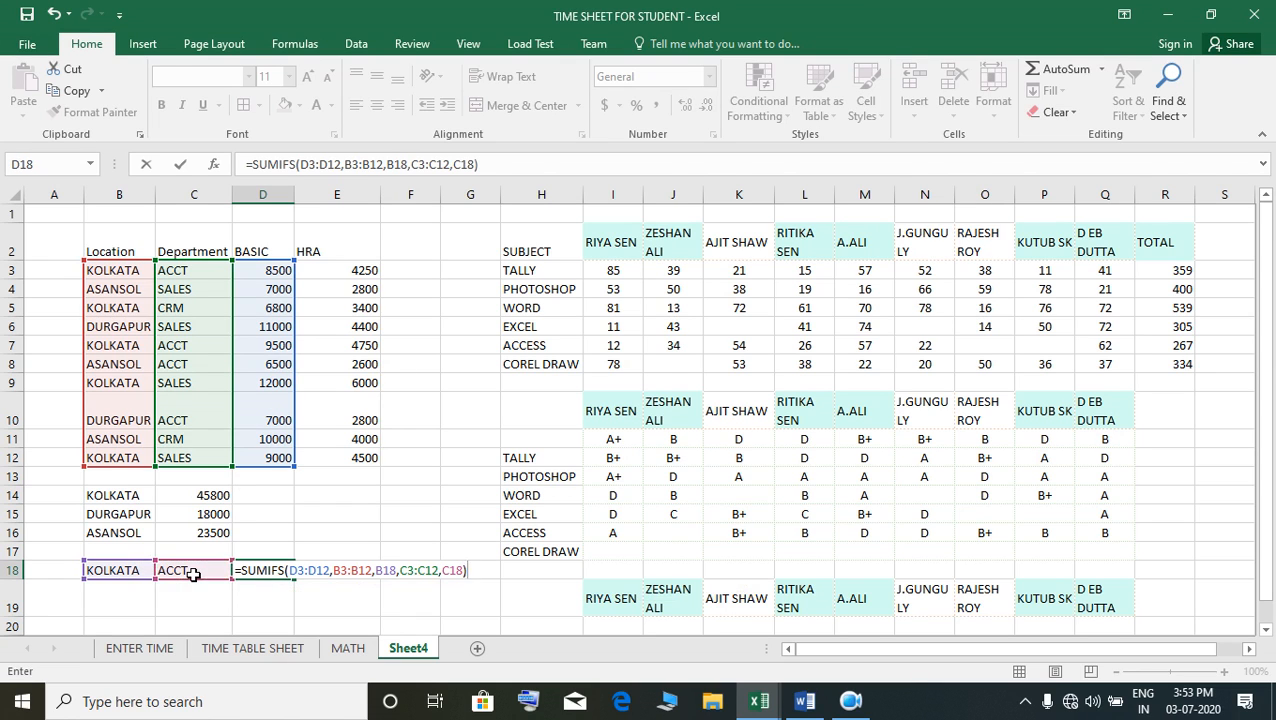
{"action": "key", "text": "Return"}
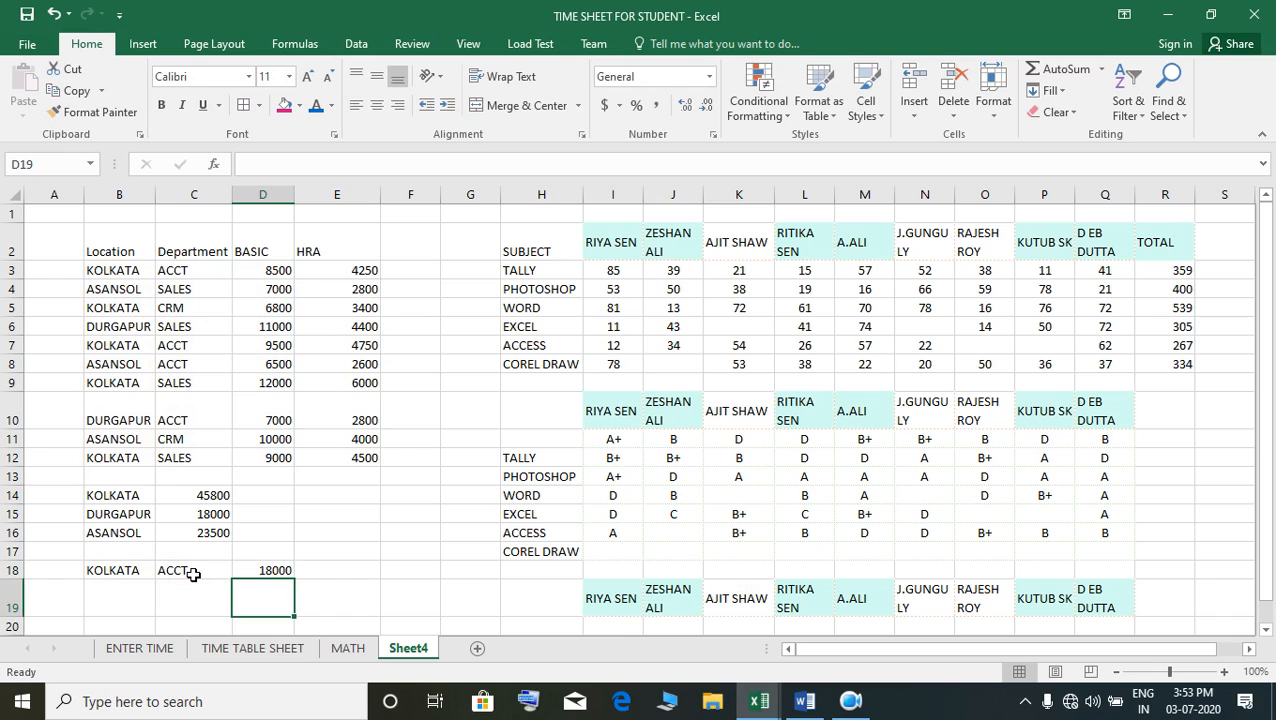
{"action": "left_click", "coordinate": [273, 574]}
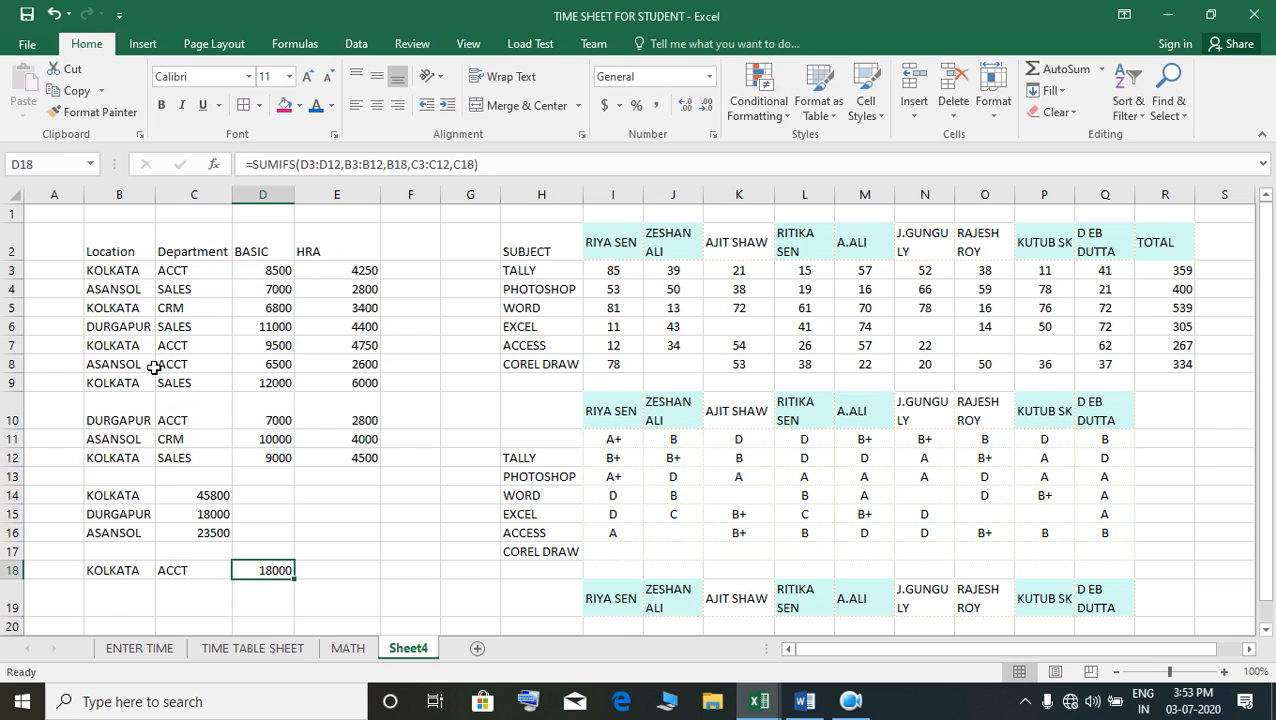
{"action": "left_click", "coordinate": [211, 277]}
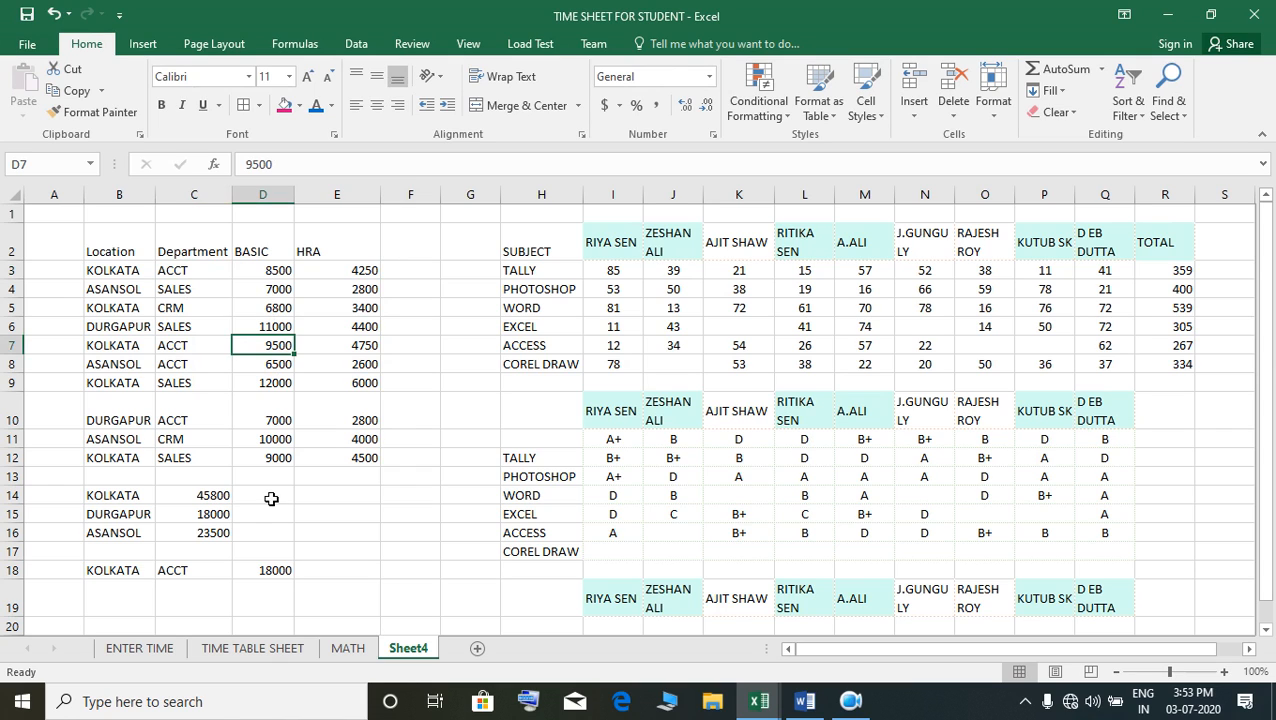
{"action": "left_click", "coordinate": [274, 570]}
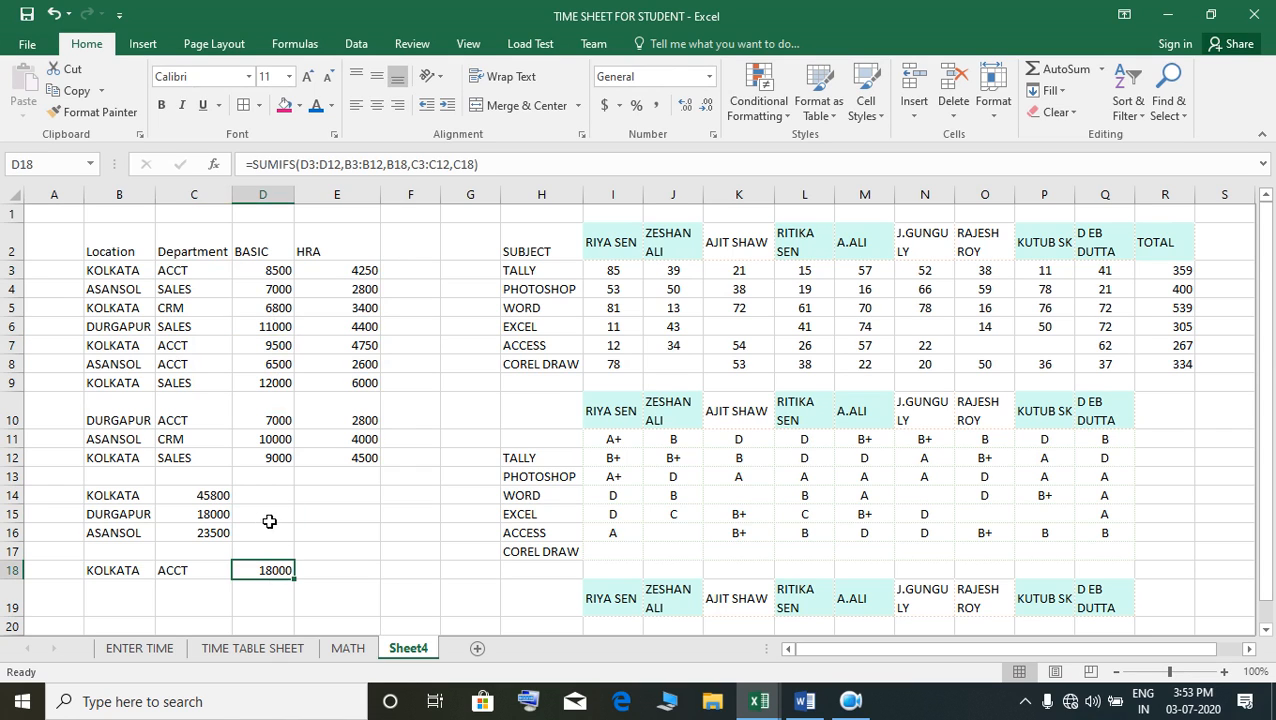
{"action": "scroll", "coordinate": [293, 524], "scroll_direction": "down", "scroll_amount": 2}
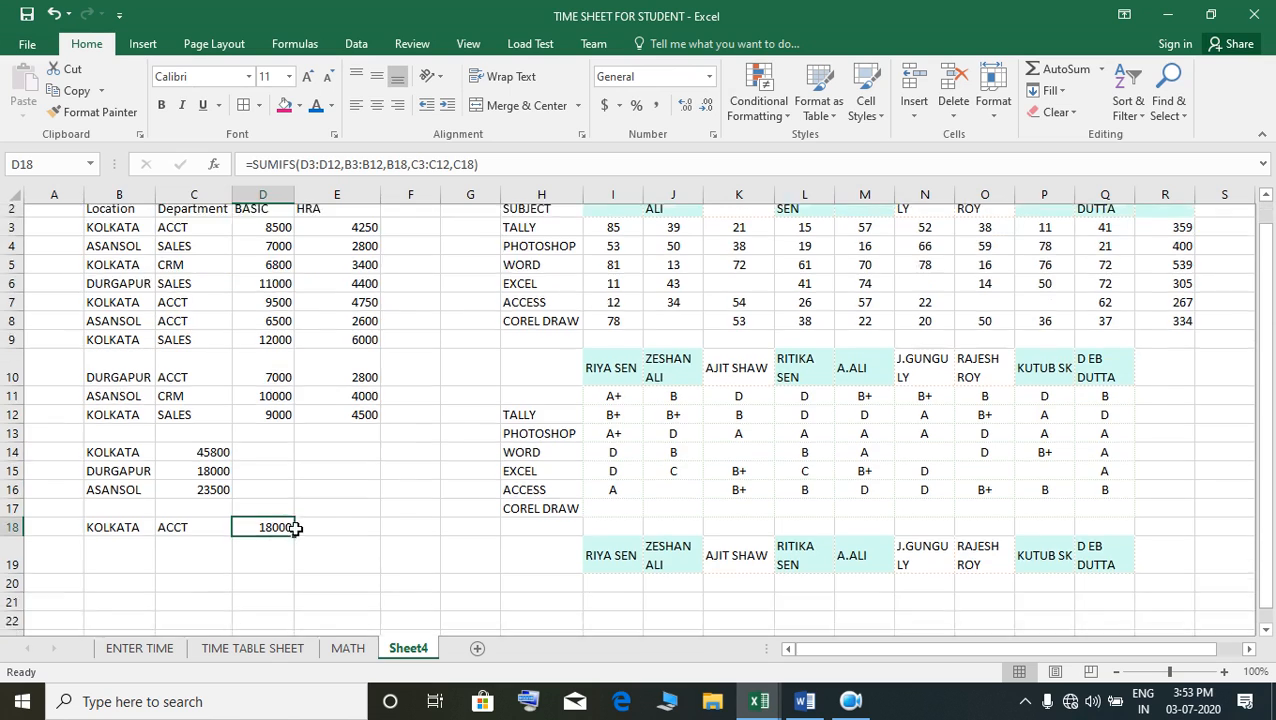
{"action": "scroll", "coordinate": [166, 505], "scroll_direction": "up", "scroll_amount": 2}
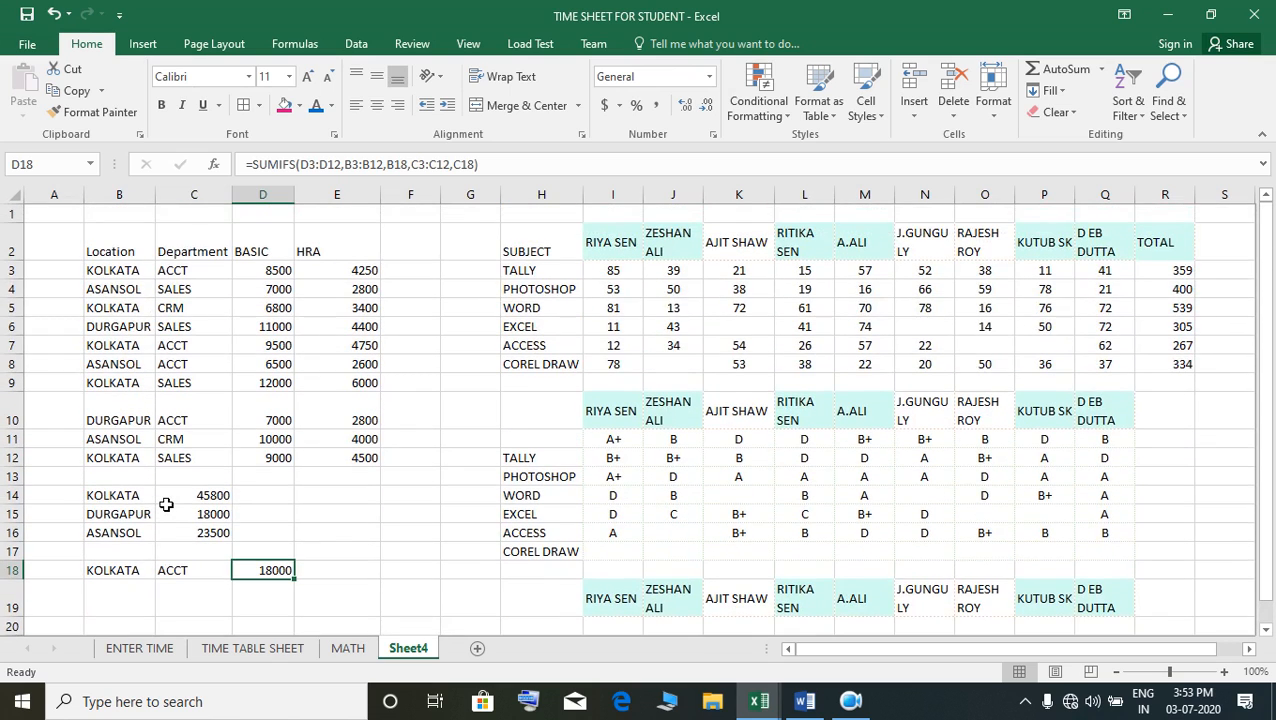
Count the non-empty location cells in C19 with the formula =COUNTA(B3:B18)
{"action": "scroll", "coordinate": [166, 505], "scroll_direction": "down", "scroll_amount": 3}
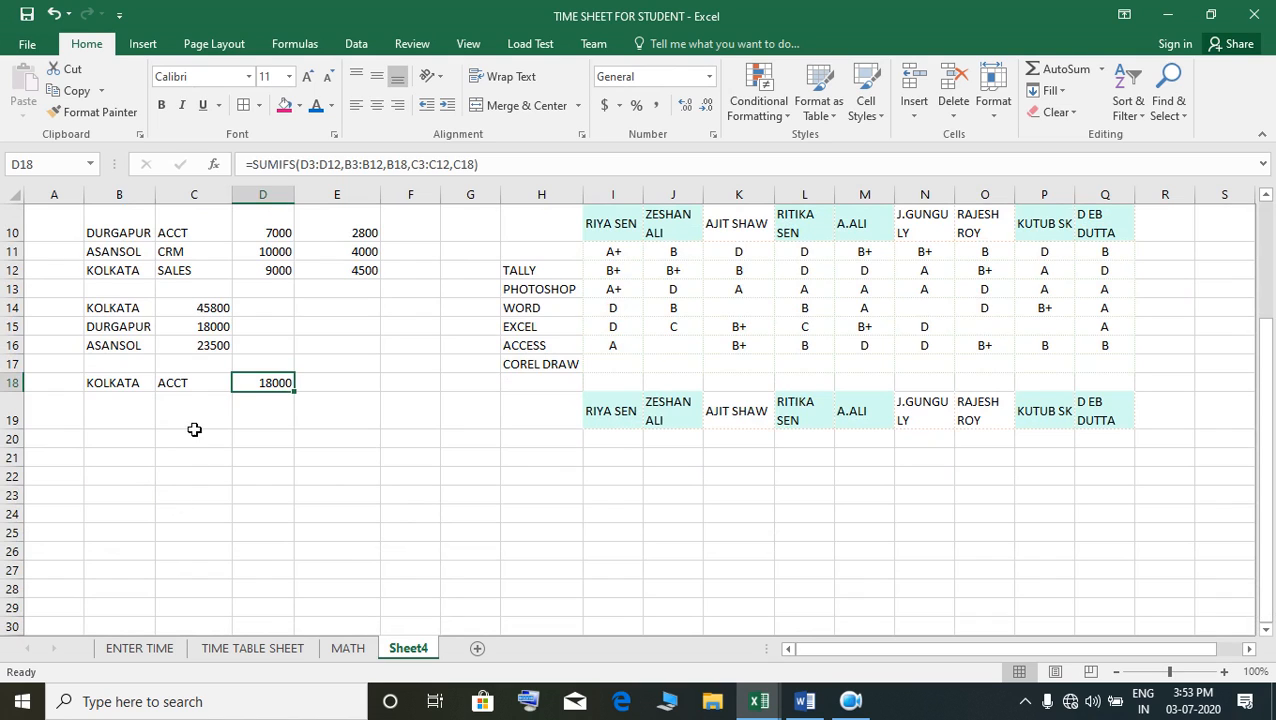
{"action": "left_click", "coordinate": [145, 421]}
{"action": "left_click", "coordinate": [200, 426]}
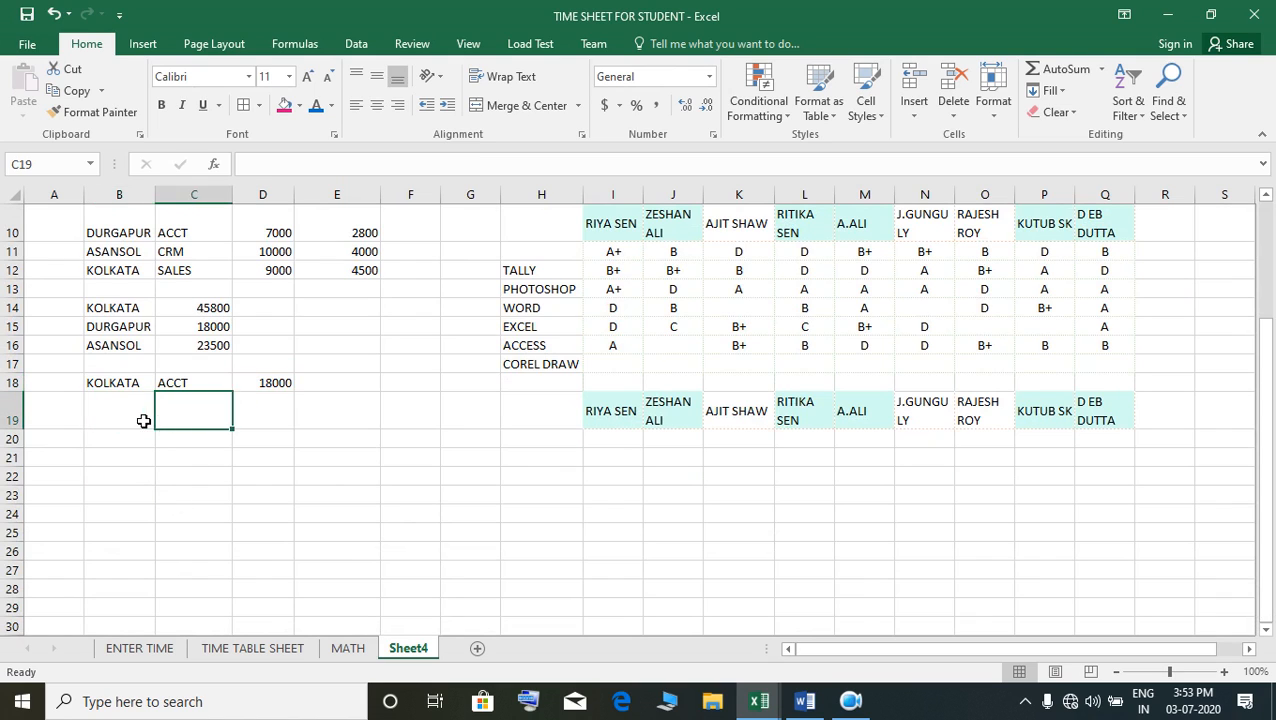
{"action": "left_click", "coordinate": [142, 418]}
{"action": "left_click", "coordinate": [195, 425]}
{"action": "type", "text": "=COUNT"}
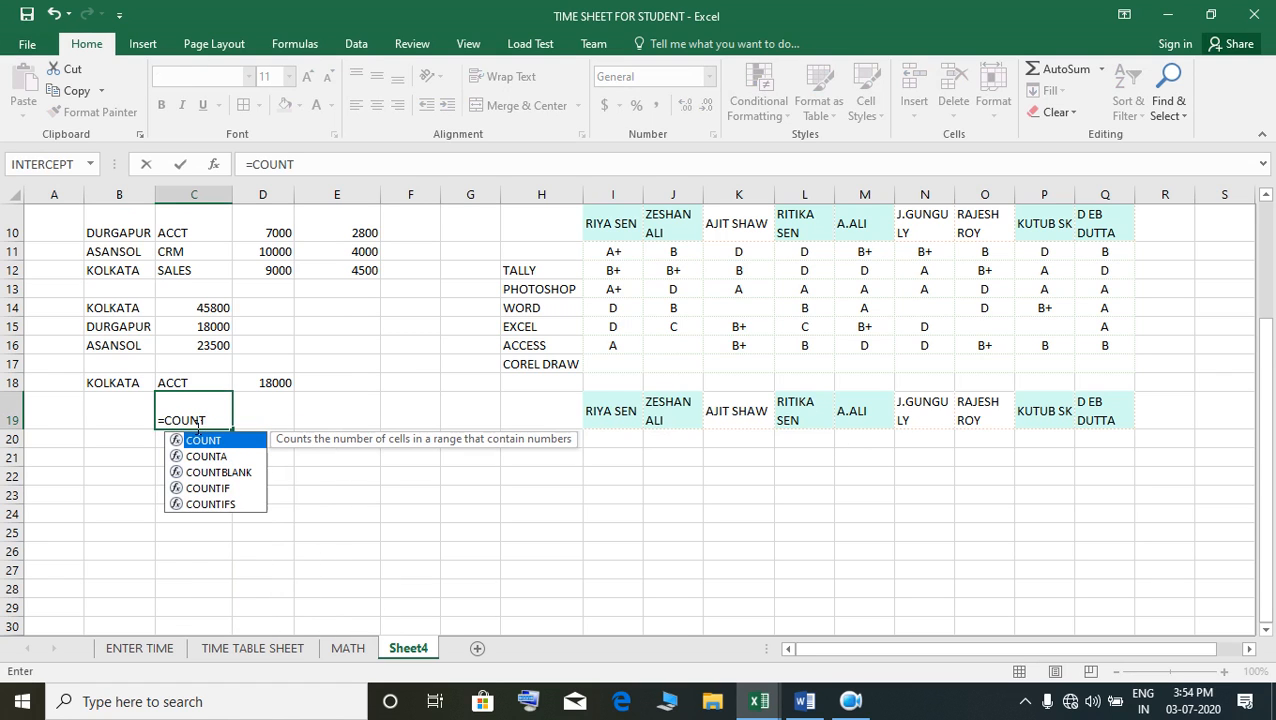
{"action": "type", "text": "A"}
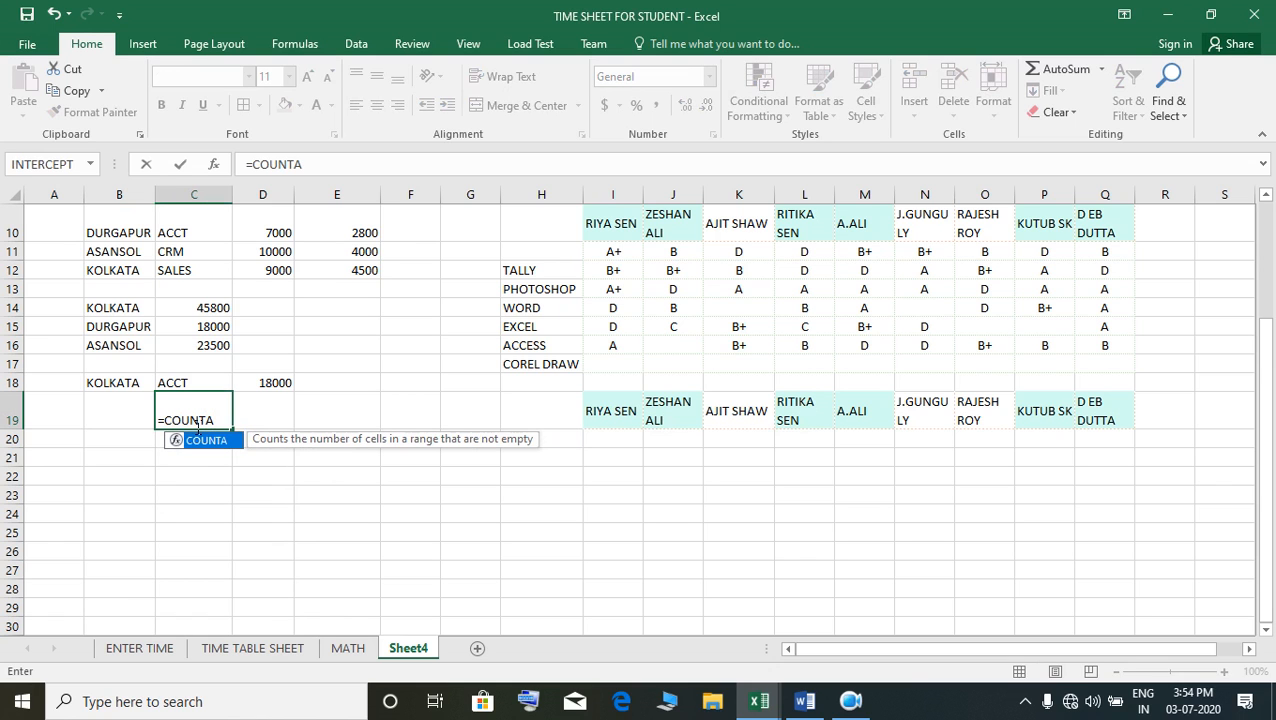
{"action": "type", "text": "("}
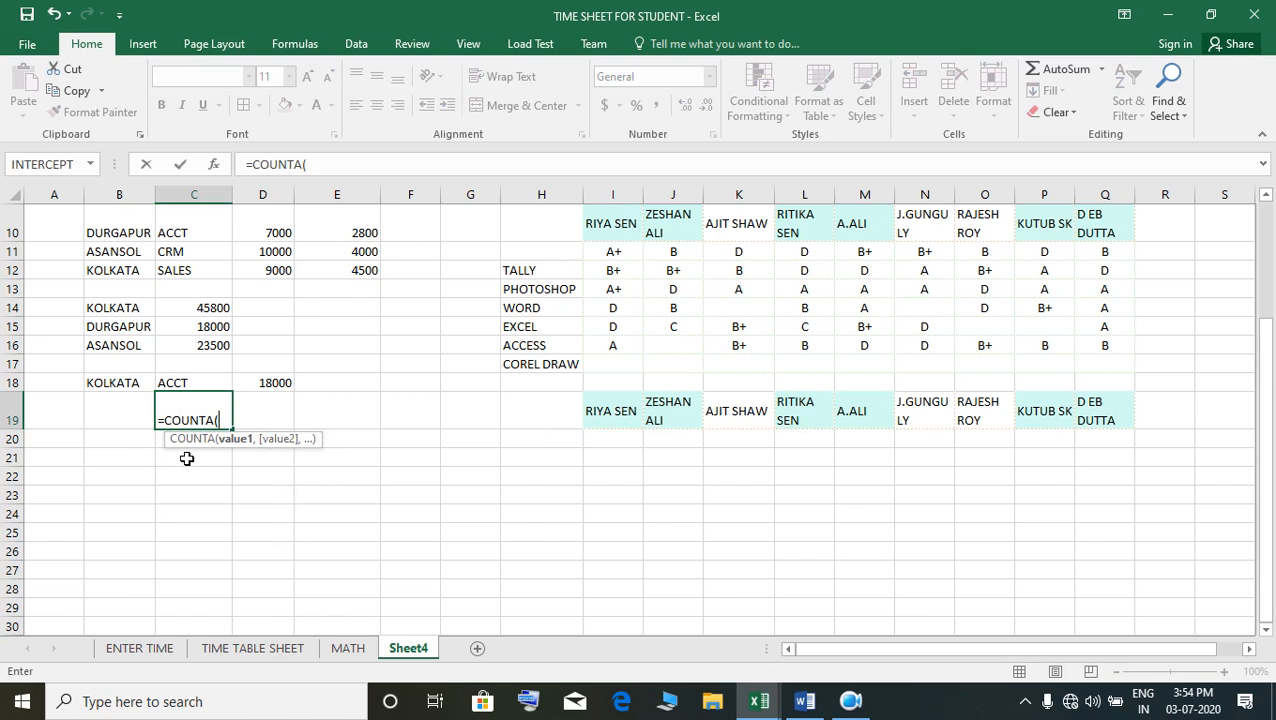
{"action": "scroll", "coordinate": [185, 455], "scroll_direction": "up", "scroll_amount": 3}
{"action": "left_click_drag", "start_coordinate": [125, 275], "coordinate": [137, 572]}
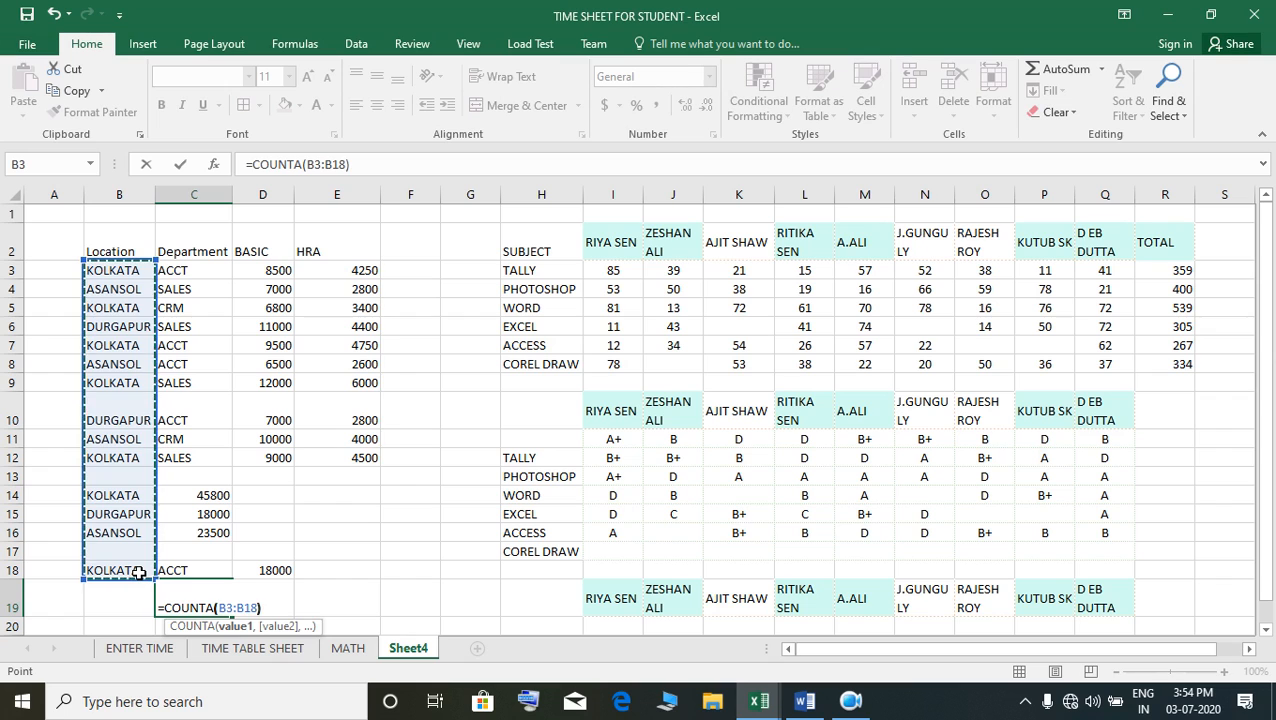
{"action": "key", "text": "Return"}
{"action": "left_click", "coordinate": [200, 607]}
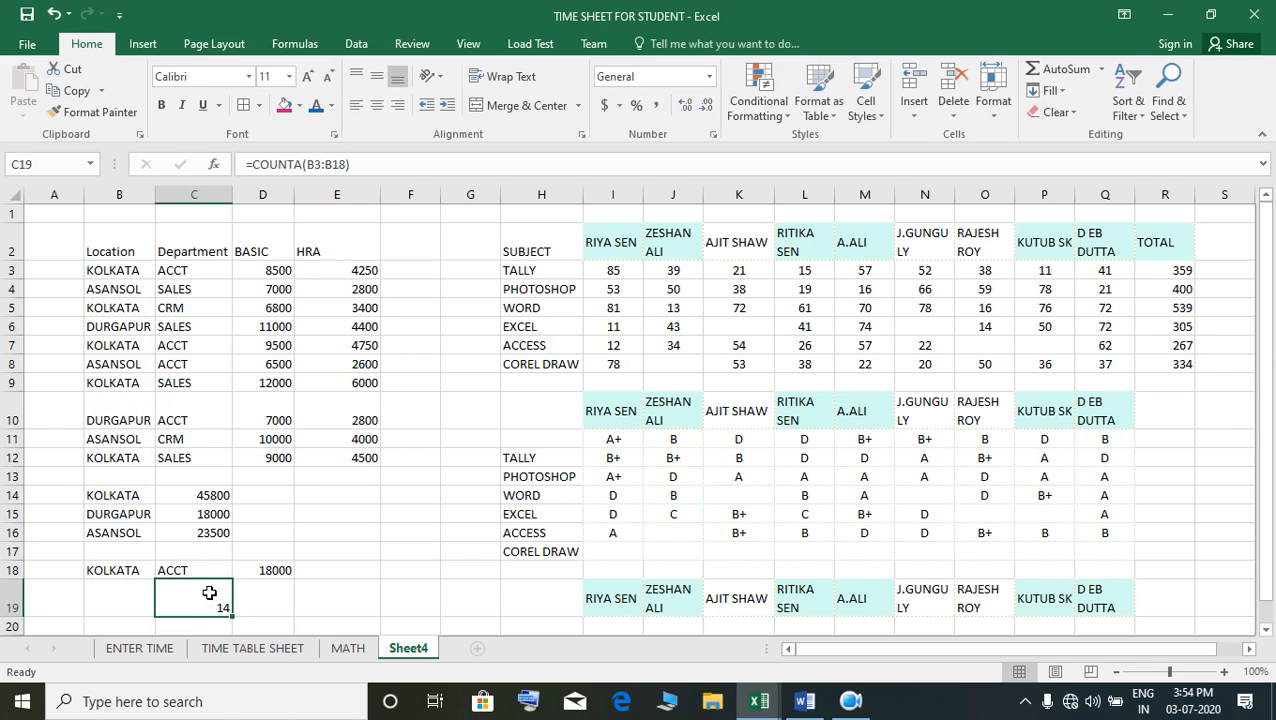
Apply COUNT to the location text cells in D19 with the formula =COUNT(B3:B16)
{"action": "left_click", "coordinate": [292, 603]}
{"action": "type", "text": "=COUN"}
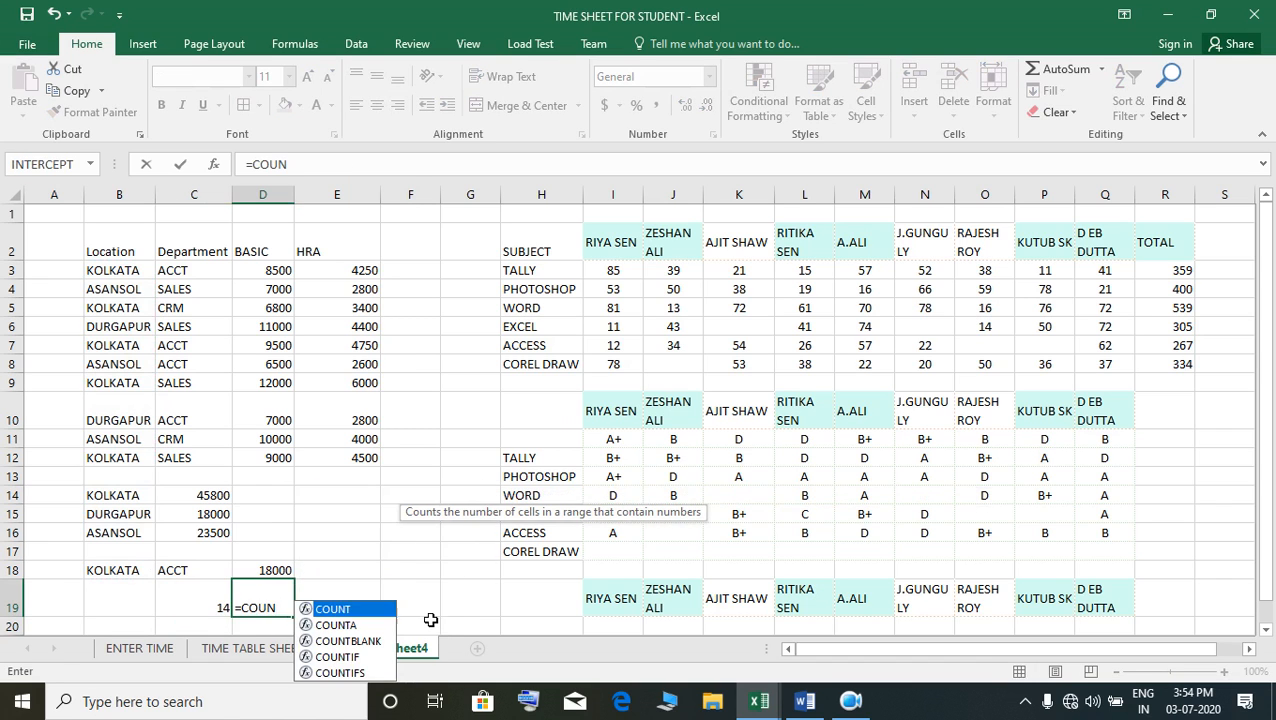
{"action": "type", "text": "T`"}
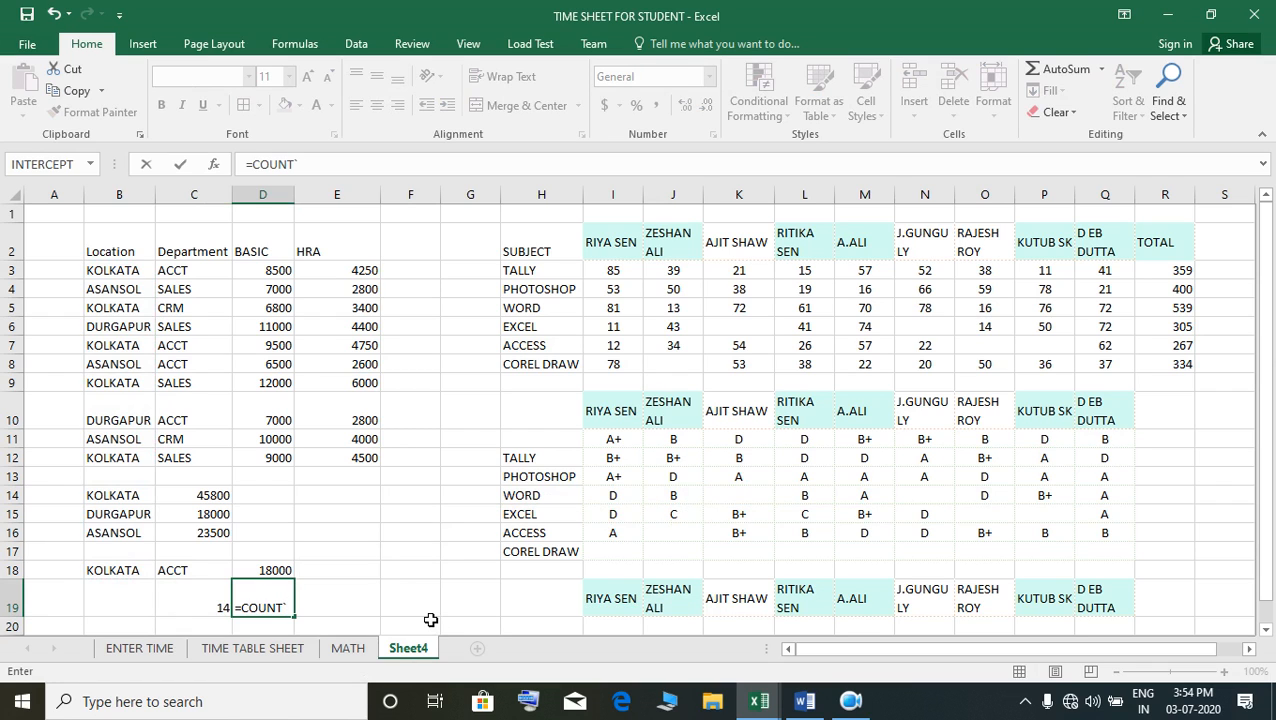
{"action": "key", "text": "BackSpace"}
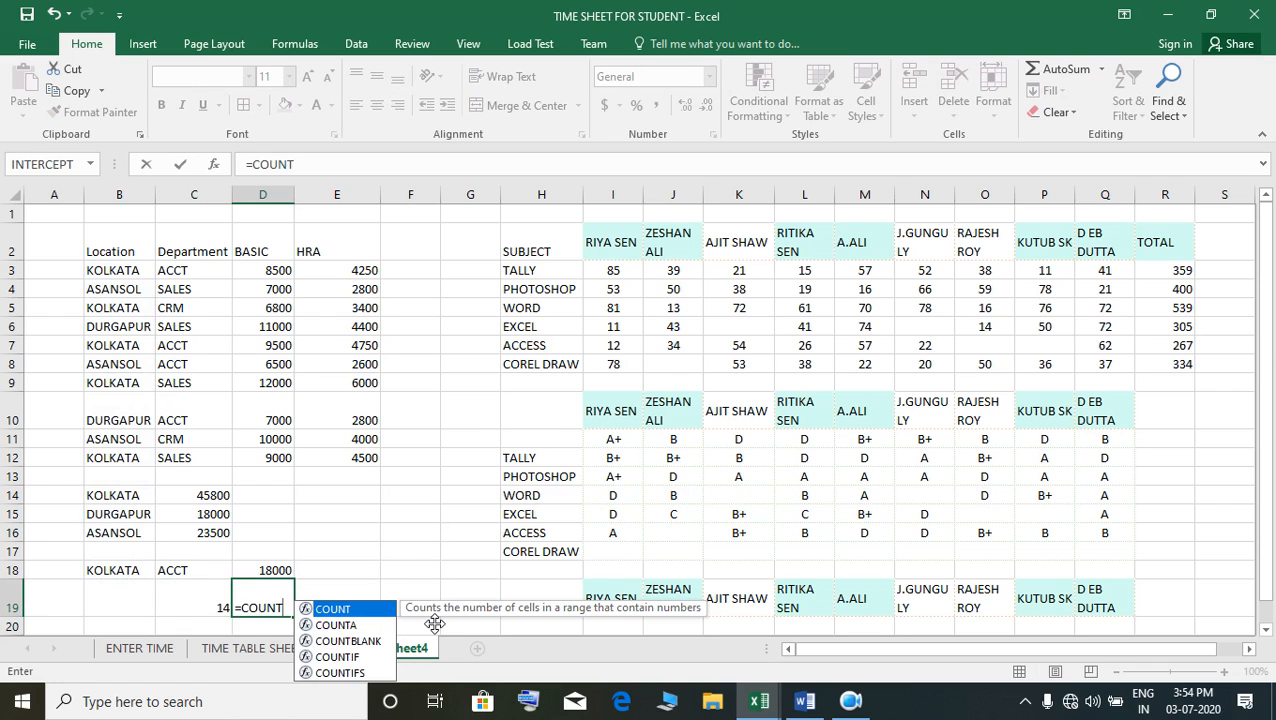
{"action": "type", "text": "("}
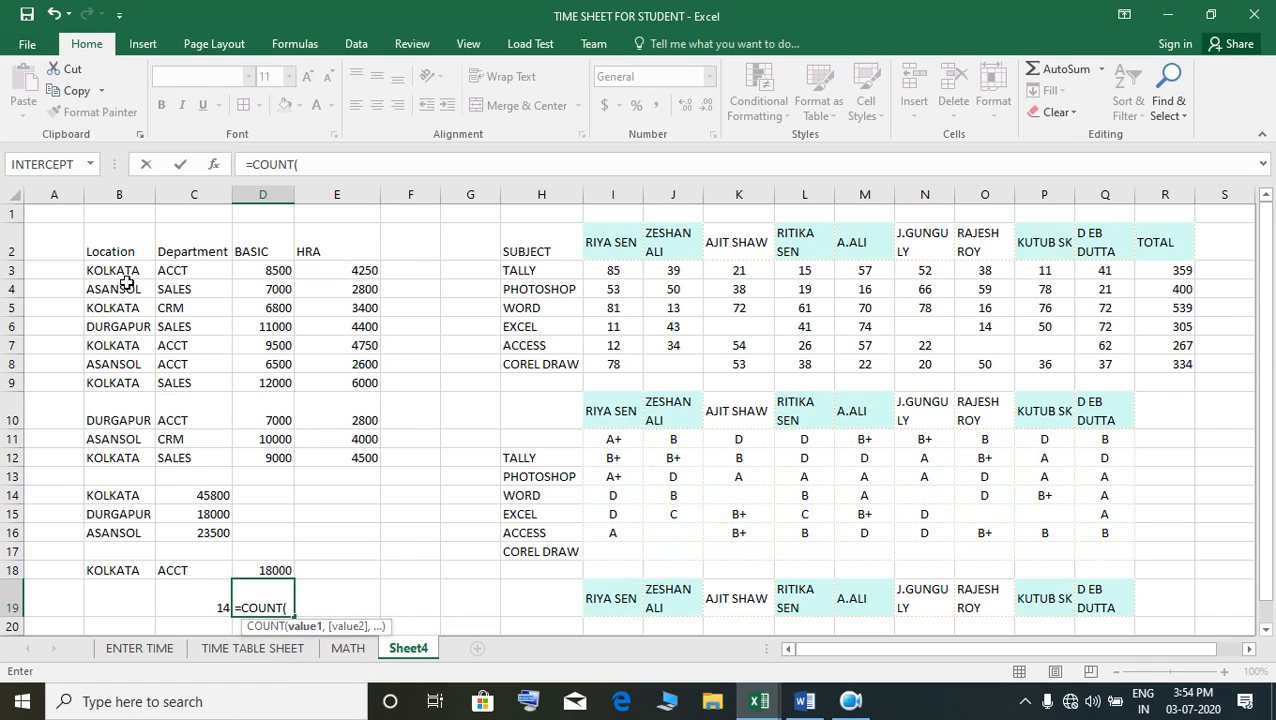
{"action": "left_click_drag", "start_coordinate": [125, 272], "coordinate": [148, 535]}
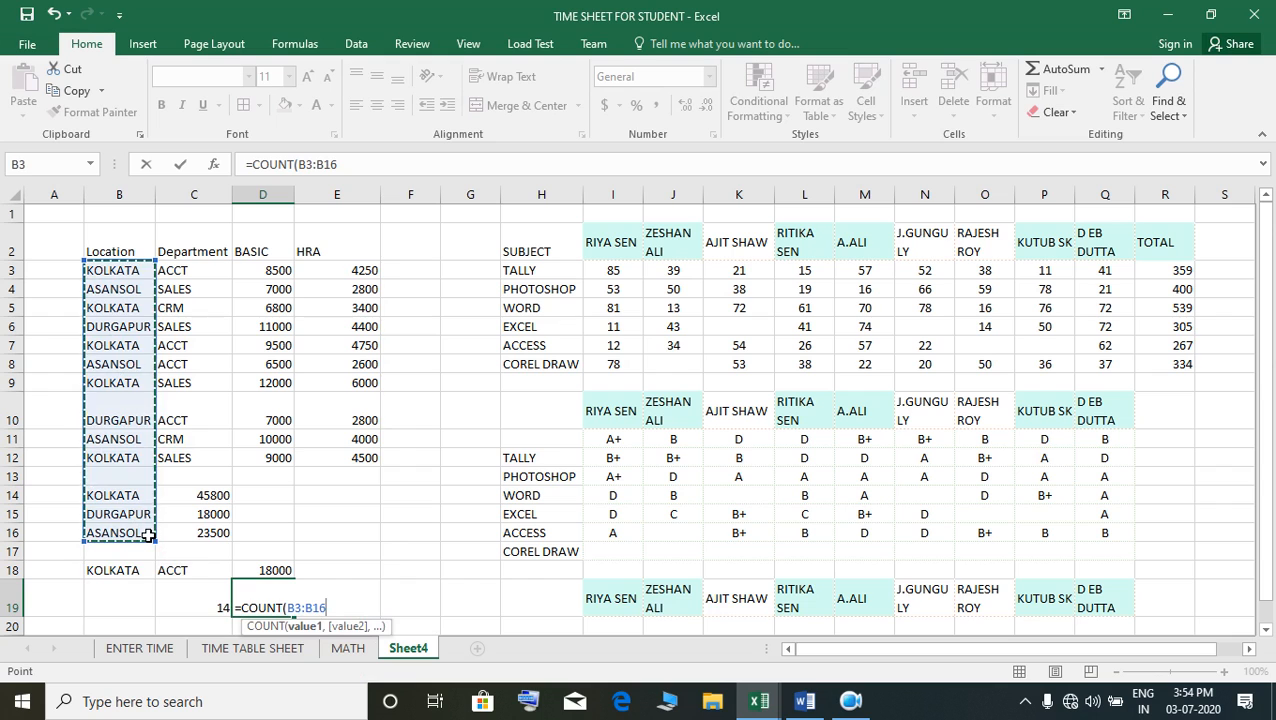
{"action": "type", "text": ")"}
{"action": "key", "text": "Return"}
{"action": "left_click", "coordinate": [277, 613]}
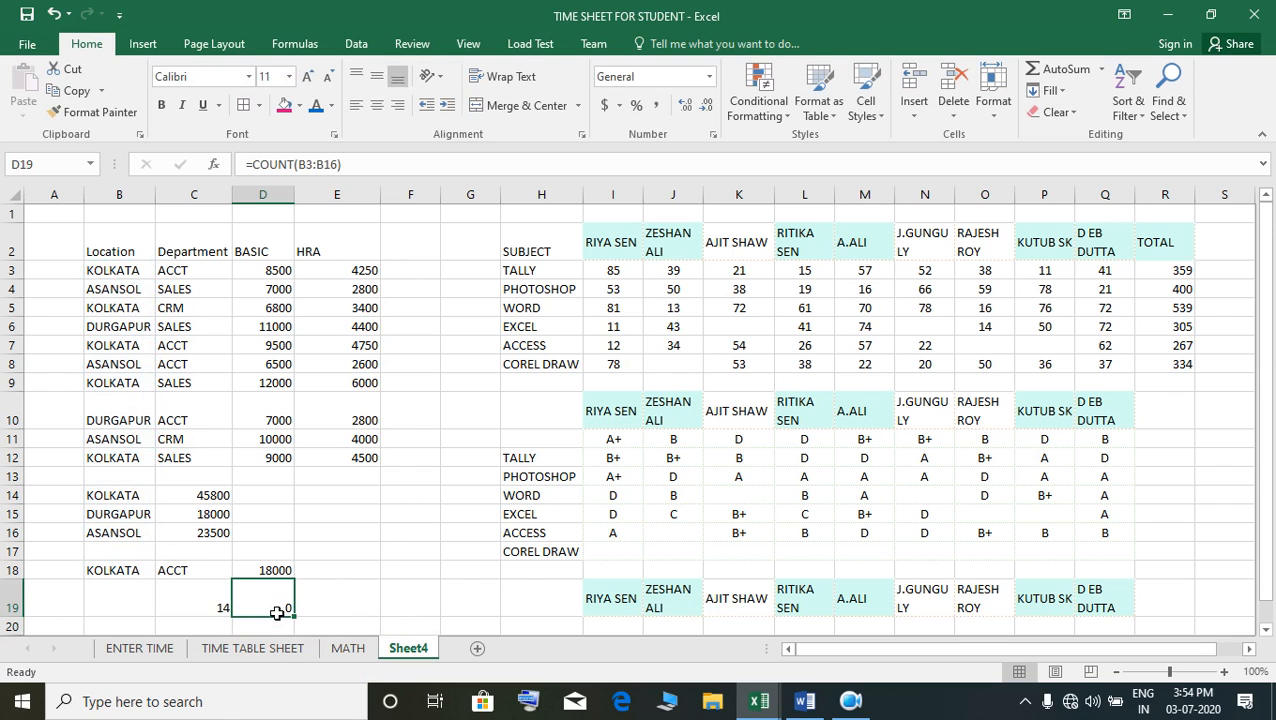
Change the range of the D19 COUNT formula to the BASIC amounts, giving =COUNT(D3:D12)
{"action": "left_click", "coordinate": [372, 164]}
{"action": "key", "text": "BackSpace"}
{"action": "key", "text": "BackSpace"}
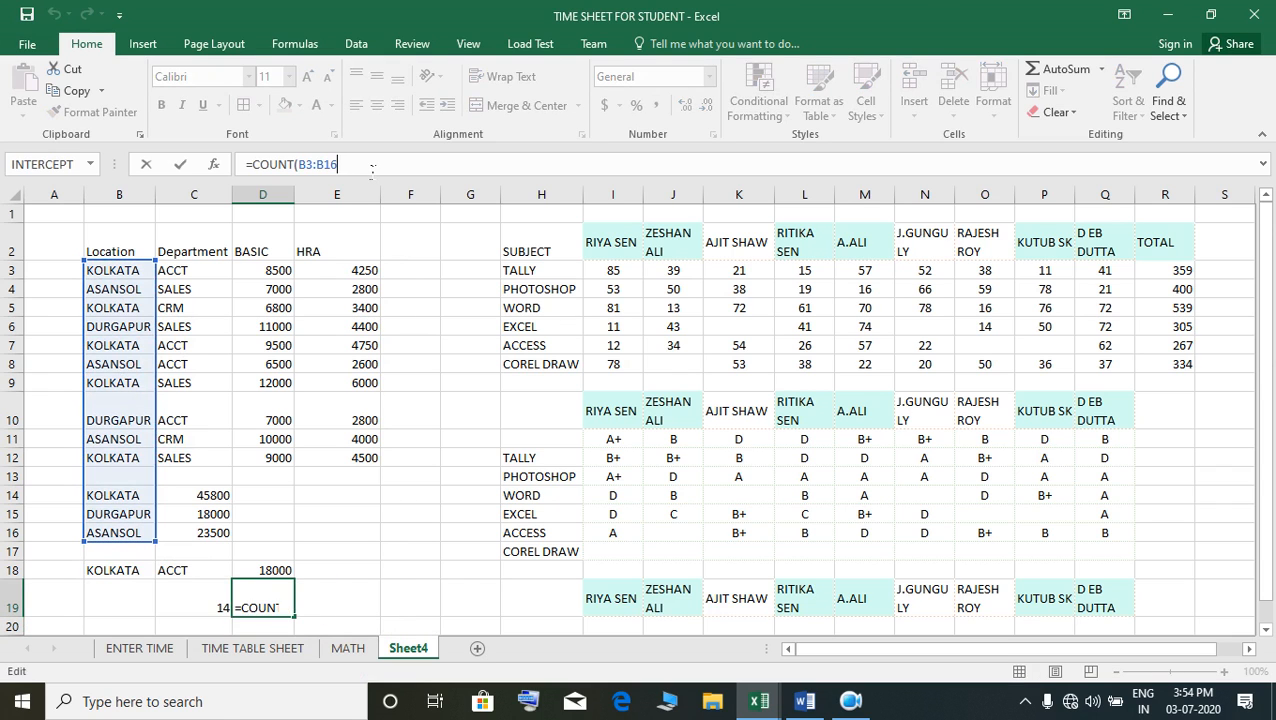
{"action": "key", "text": "BackSpace"}
{"action": "key", "text": "BackSpace"}
{"action": "key", "text": "BackSpace"}
{"action": "key", "text": "BackSpace"}
{"action": "key", "text": "BackSpace"}
{"action": "key", "text": "BackSpace"}
{"action": "type", "text": "("}
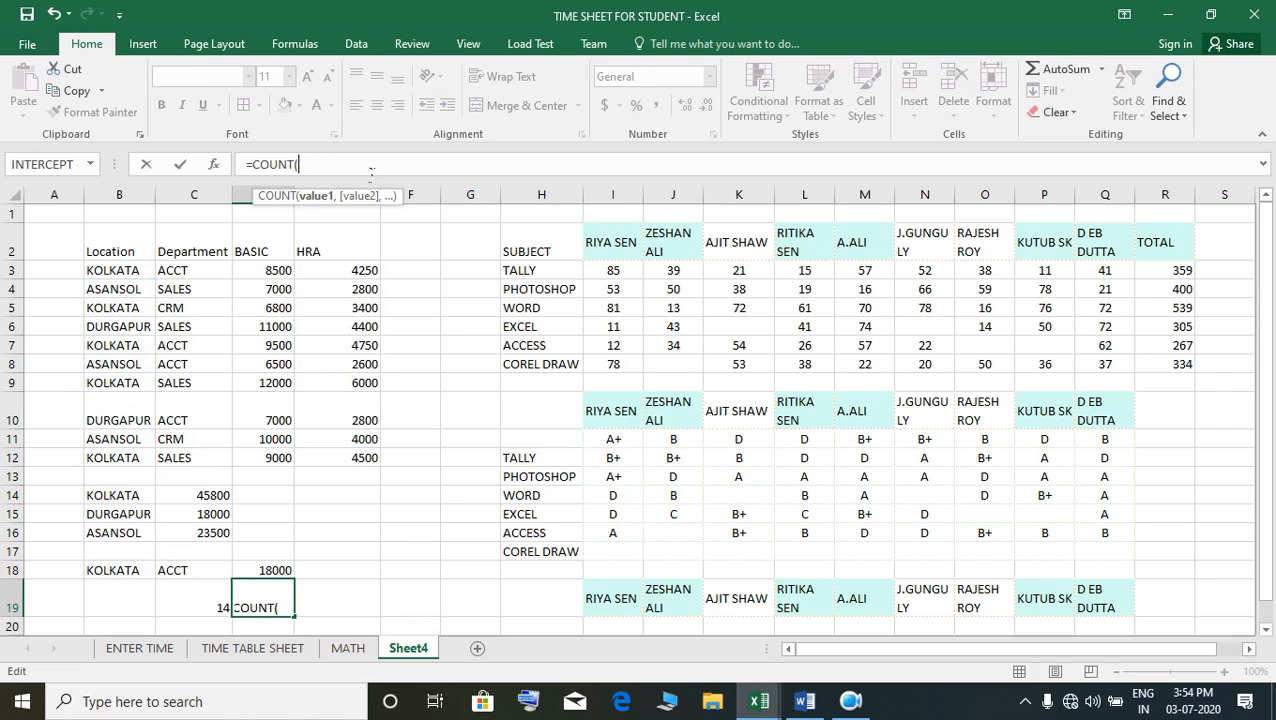
{"action": "left_click_drag", "start_coordinate": [264, 272], "coordinate": [279, 456]}
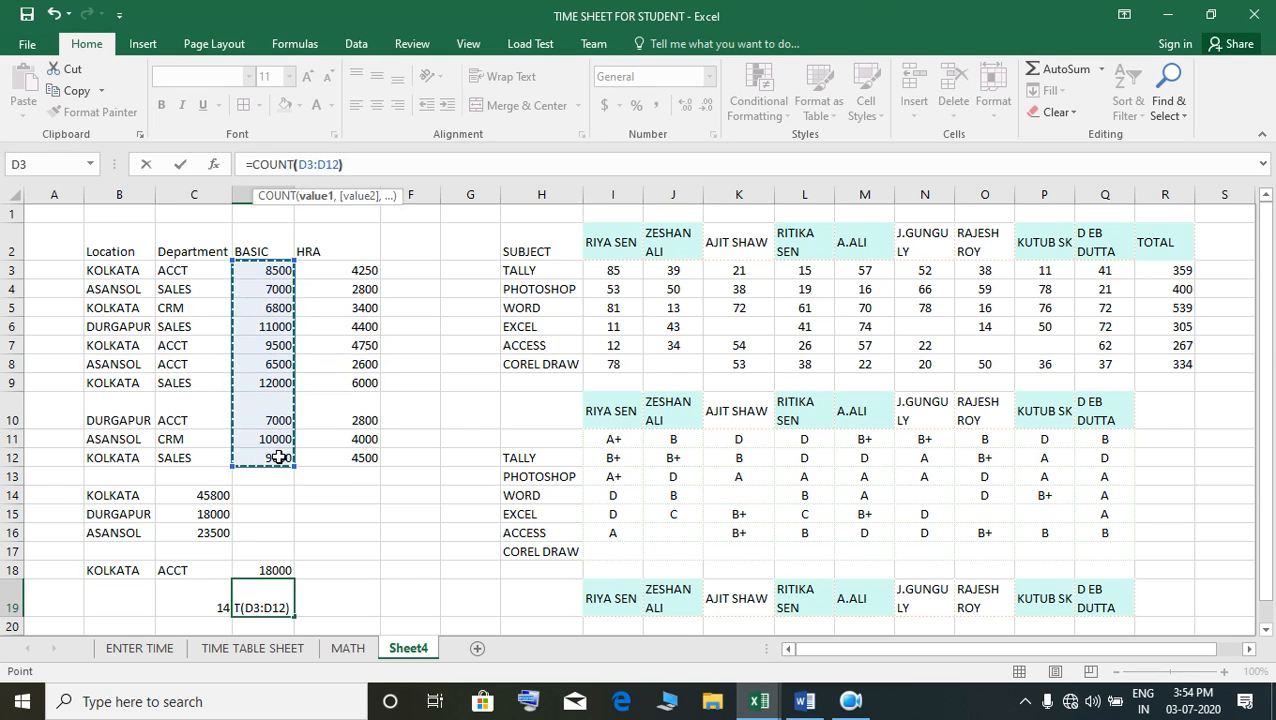
{"action": "key", "text": "Return"}
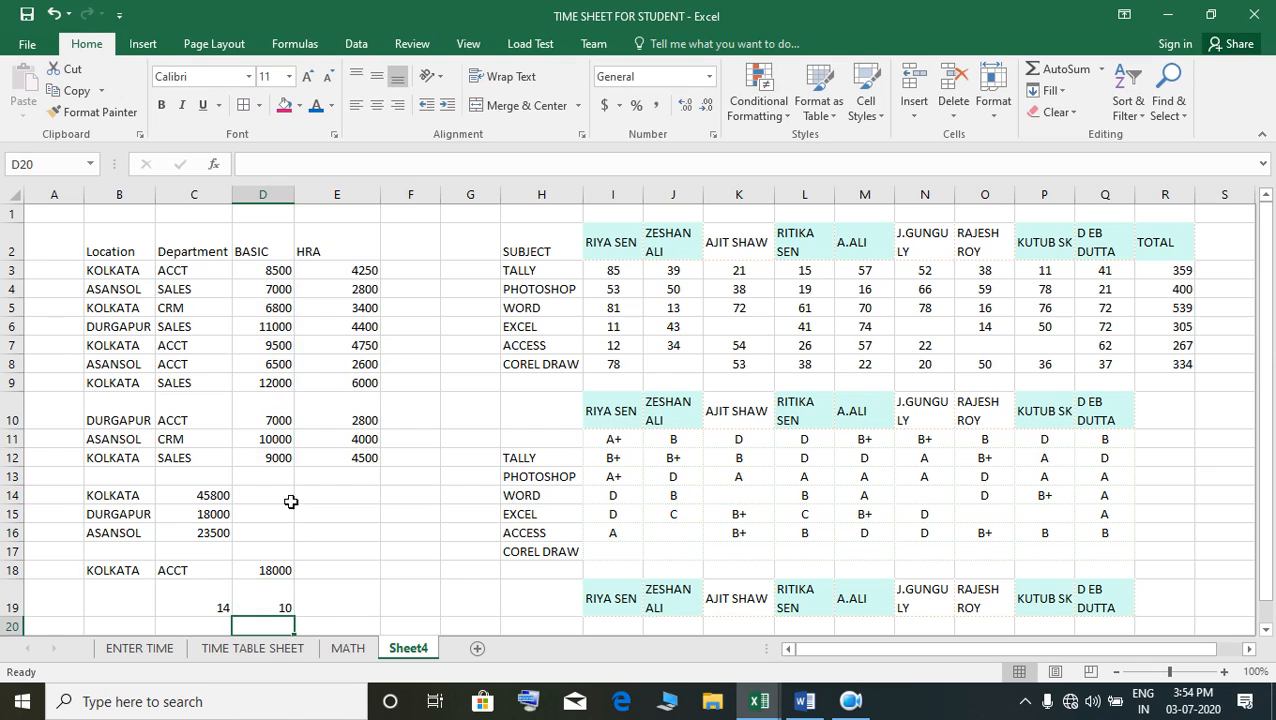
Examine the D19 COUNT formula, the student marks table and the nested IF grade formula in I11
{"action": "left_click", "coordinate": [290, 607]}
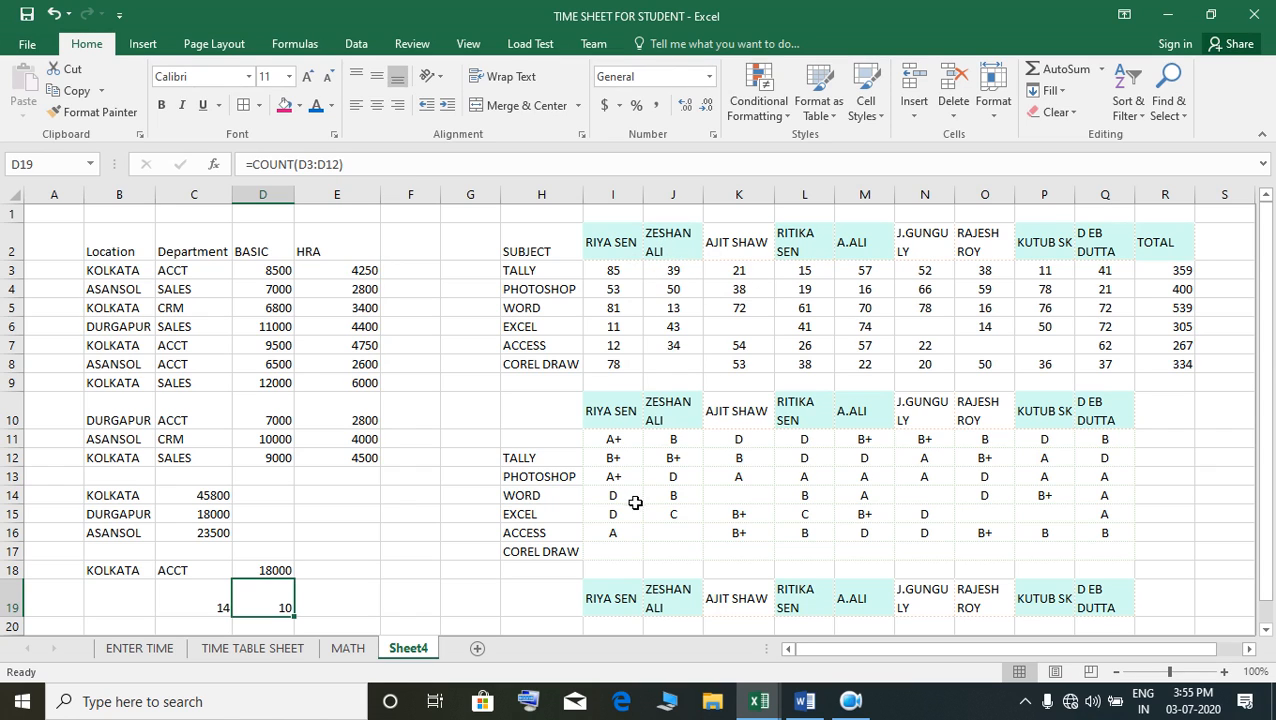
{"action": "left_click", "coordinate": [624, 445]}
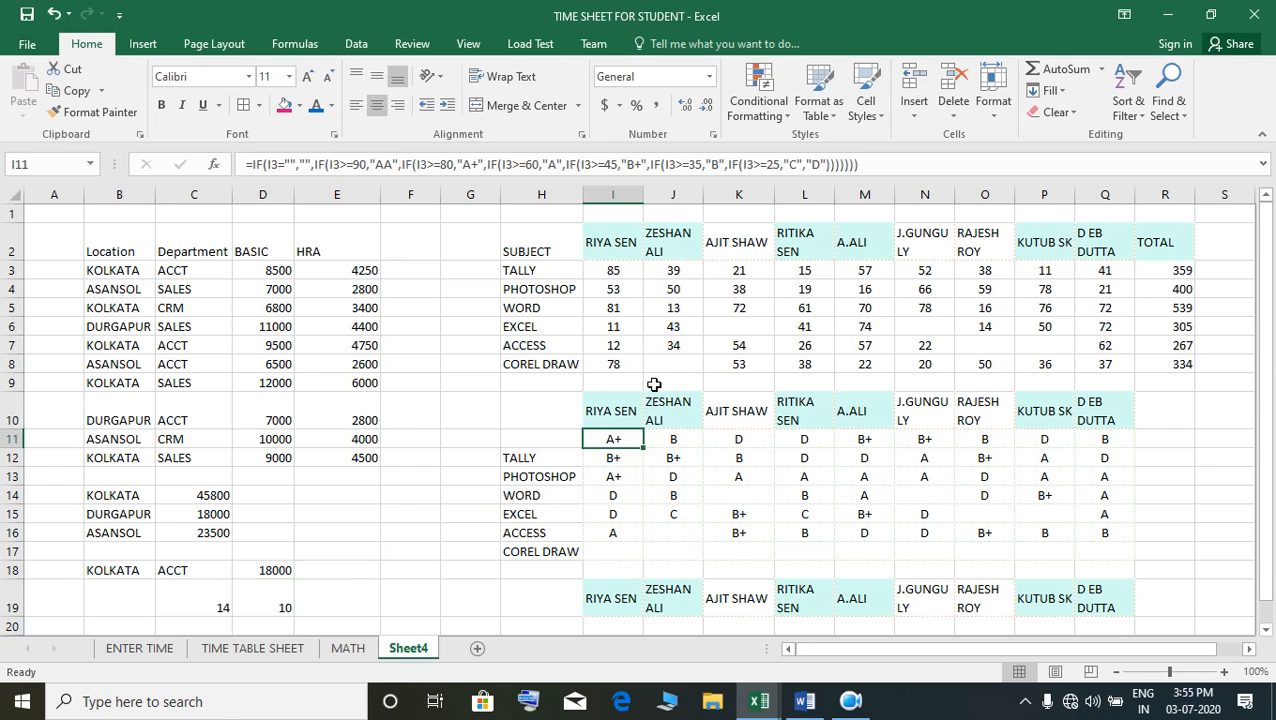
{"action": "left_click_drag", "start_coordinate": [617, 278], "coordinate": [1202, 383]}
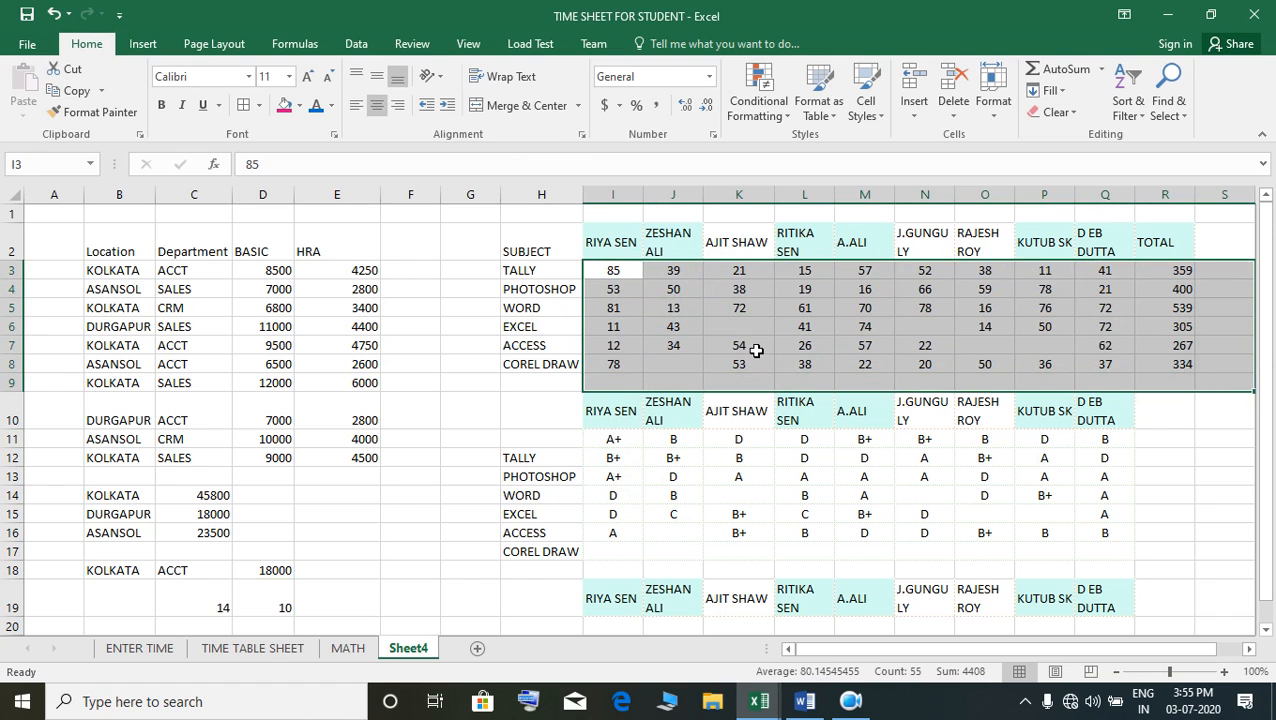
{"action": "left_click", "coordinate": [759, 332]}
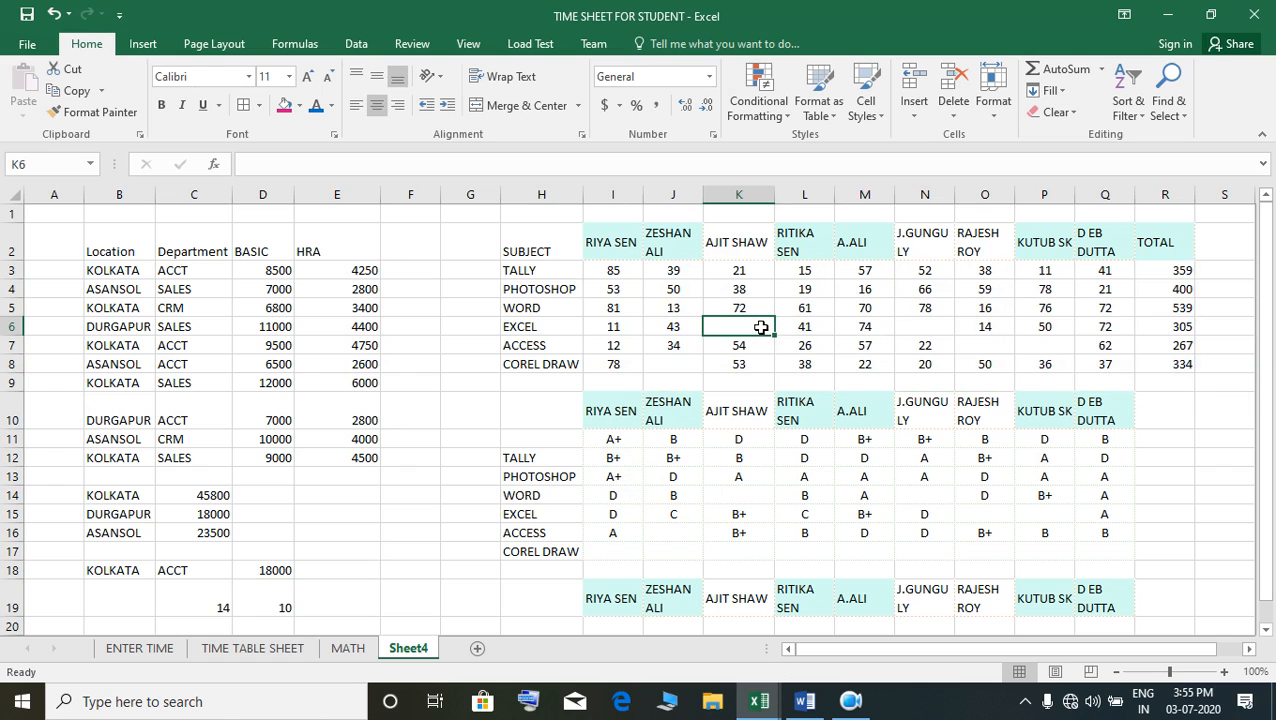
{"action": "scroll", "coordinate": [758, 345], "scroll_direction": "down", "scroll_amount": 1}
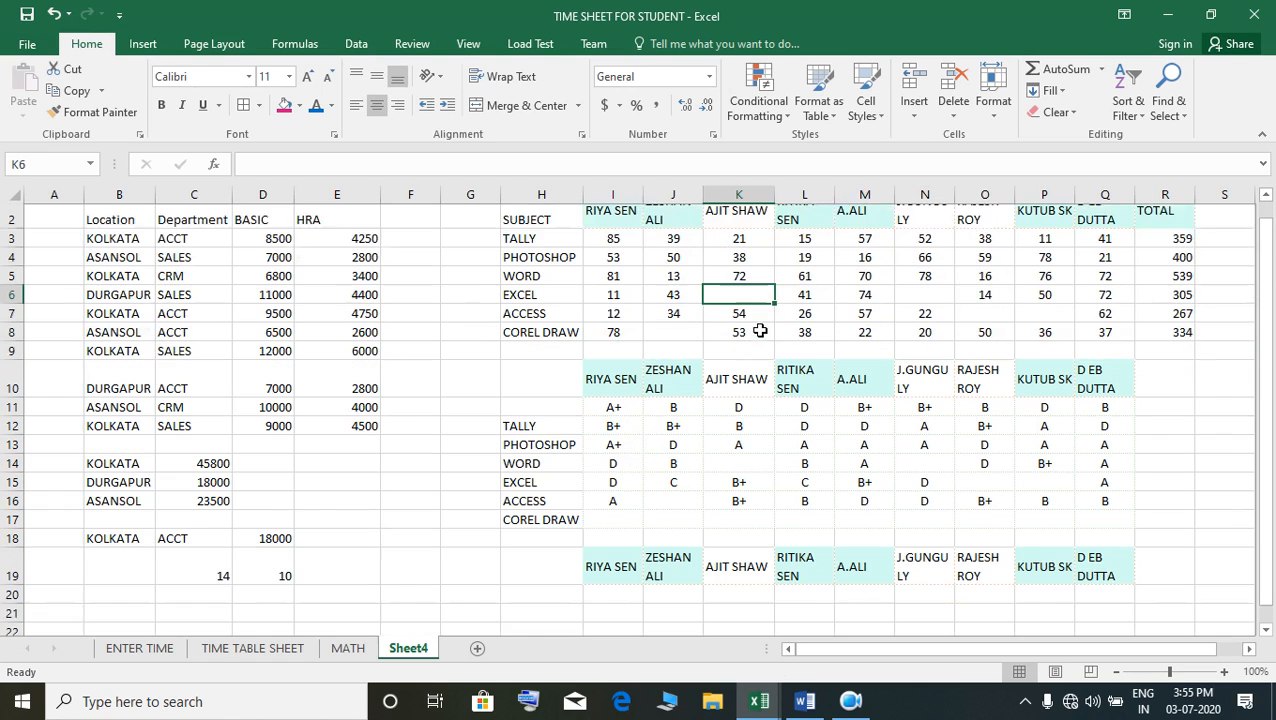
{"action": "scroll", "coordinate": [720, 455], "scroll_direction": "up", "scroll_amount": 1}
{"action": "left_click", "coordinate": [632, 443]}
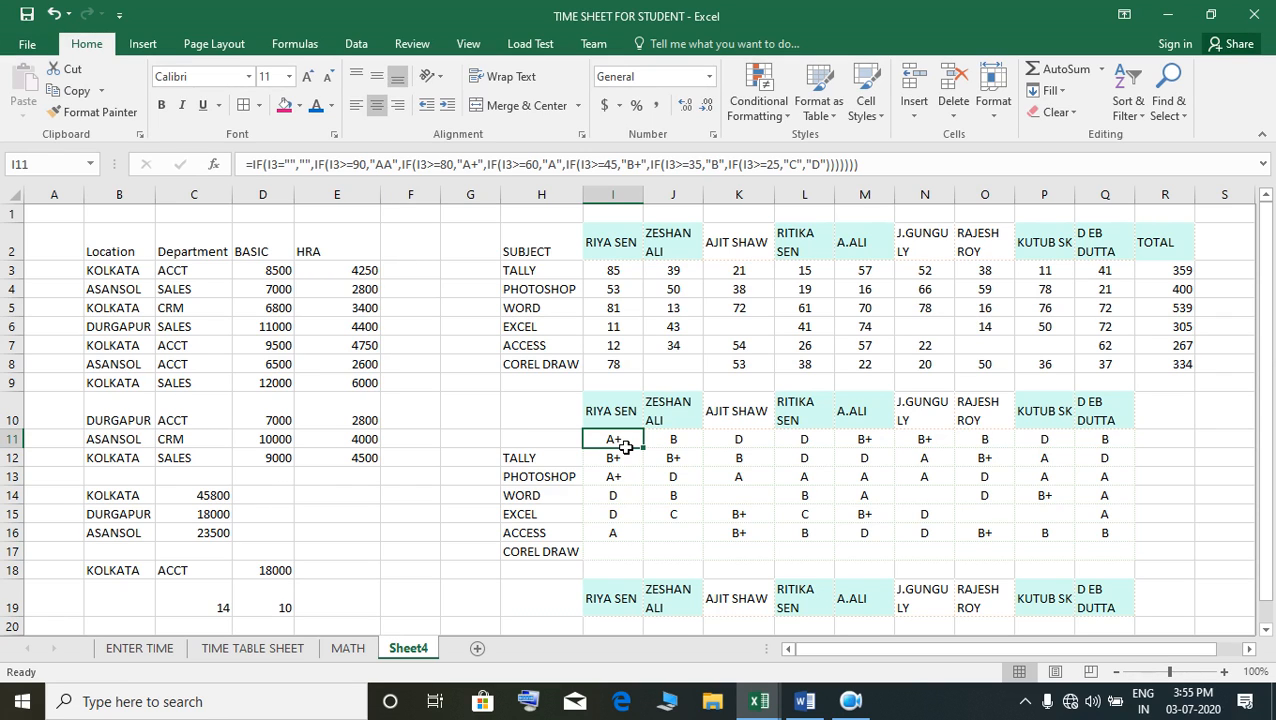
{"action": "double_click", "coordinate": [622, 446]}
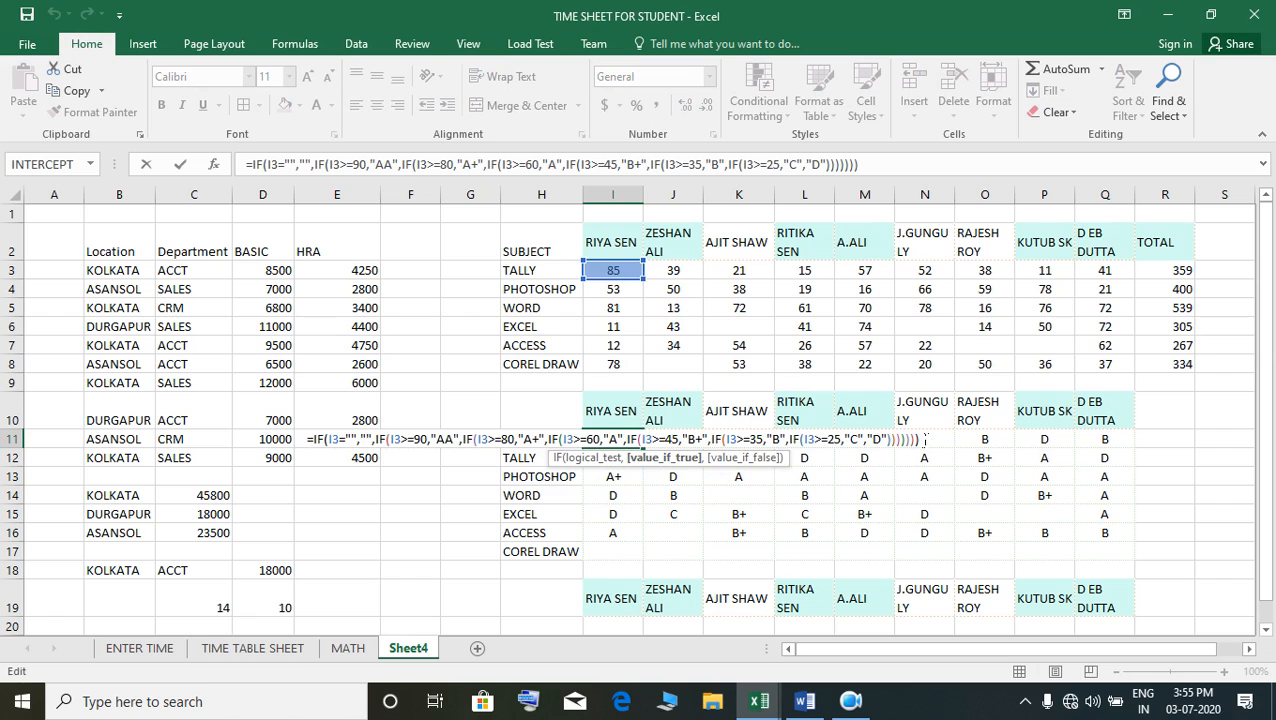
{"action": "key", "text": "Return"}
Clear all grades below the second header row except I11, and refill I11:Q17 from the nested IF formula in I11
{"action": "left_click_drag", "start_coordinate": [681, 438], "coordinate": [1102, 538]}
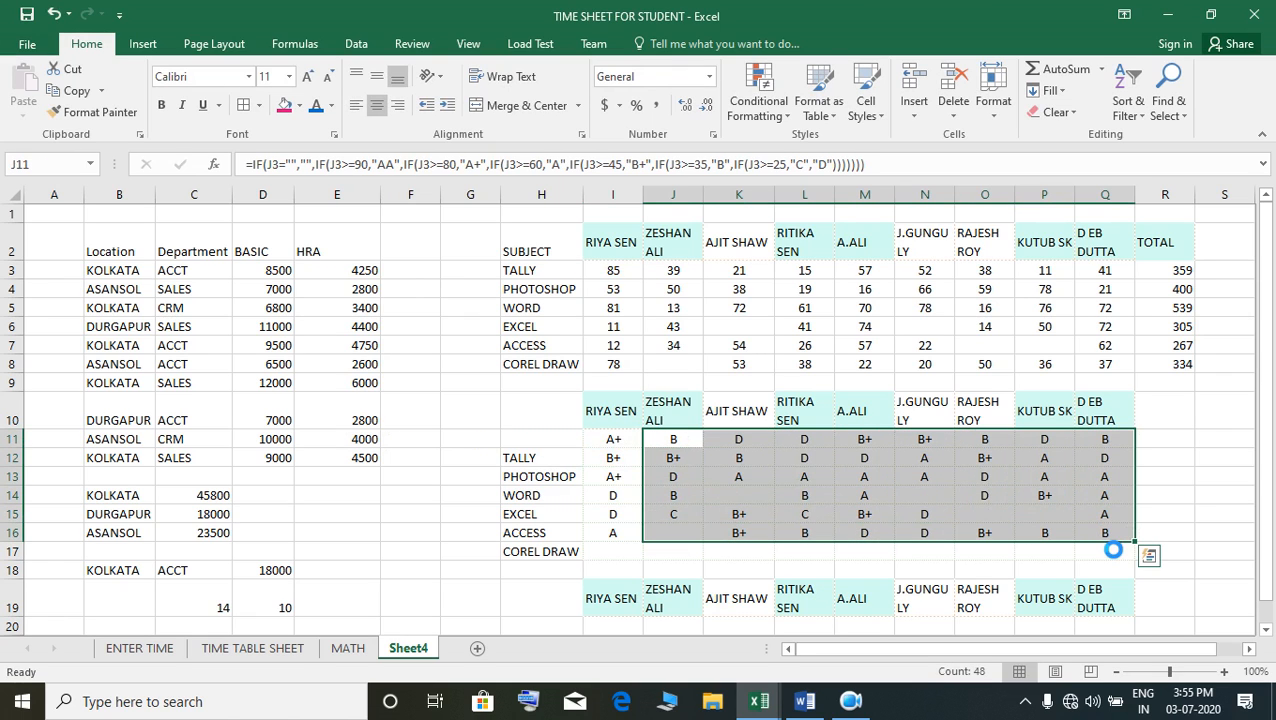
{"action": "key", "text": "Delete"}
{"action": "left_click_drag", "start_coordinate": [620, 458], "coordinate": [640, 540]}
{"action": "key", "text": "Delete"}
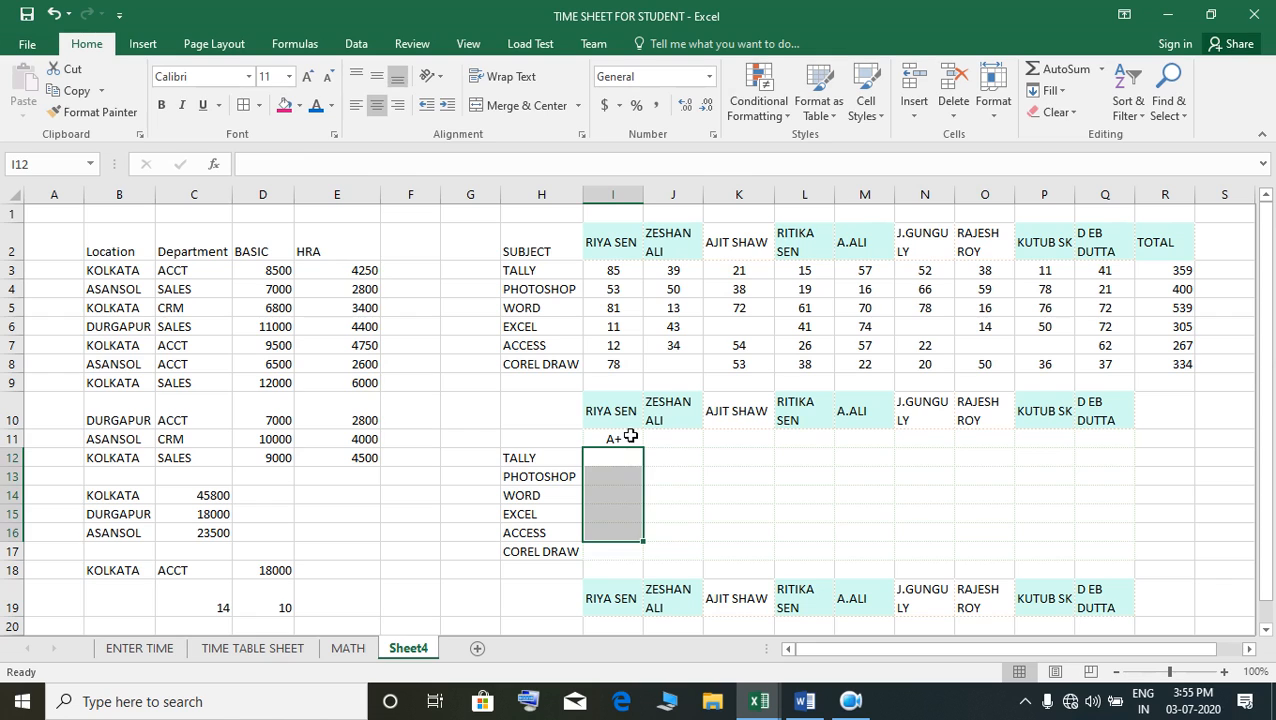
{"action": "left_click", "coordinate": [630, 442]}
{"action": "left_click_drag", "start_coordinate": [643, 448], "coordinate": [1125, 555]}
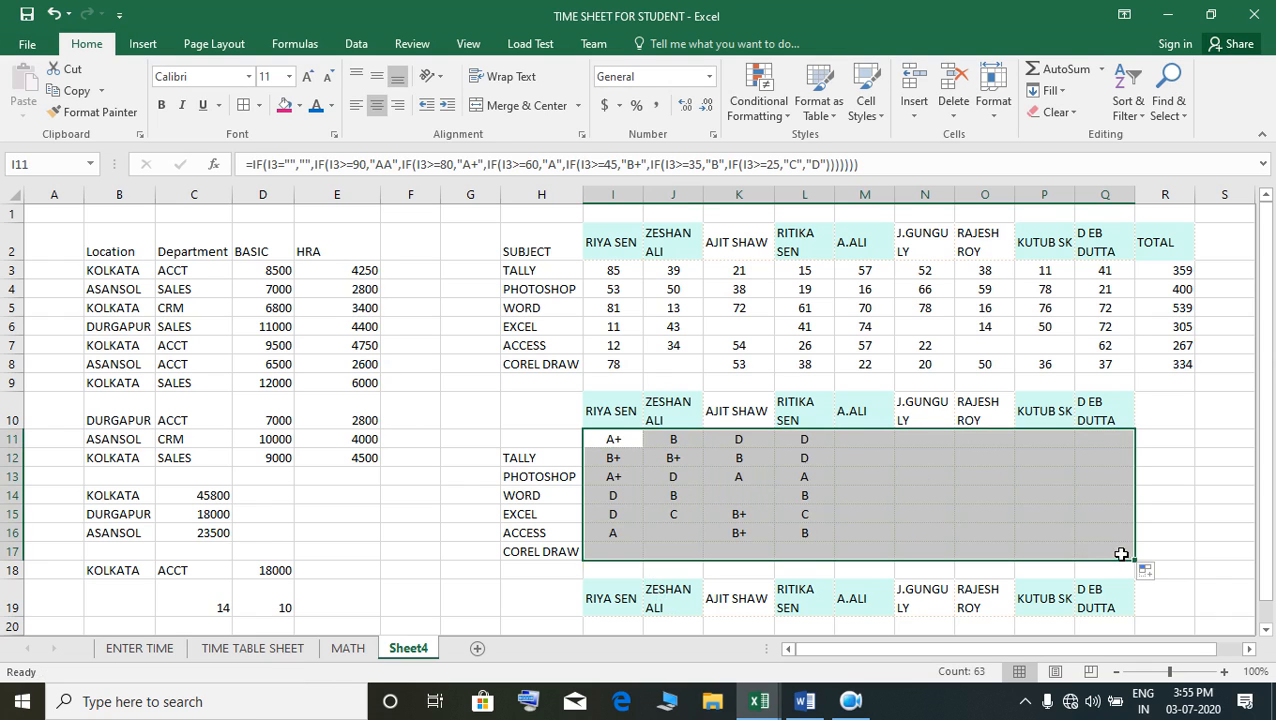
{"action": "left_click", "coordinate": [638, 551]}
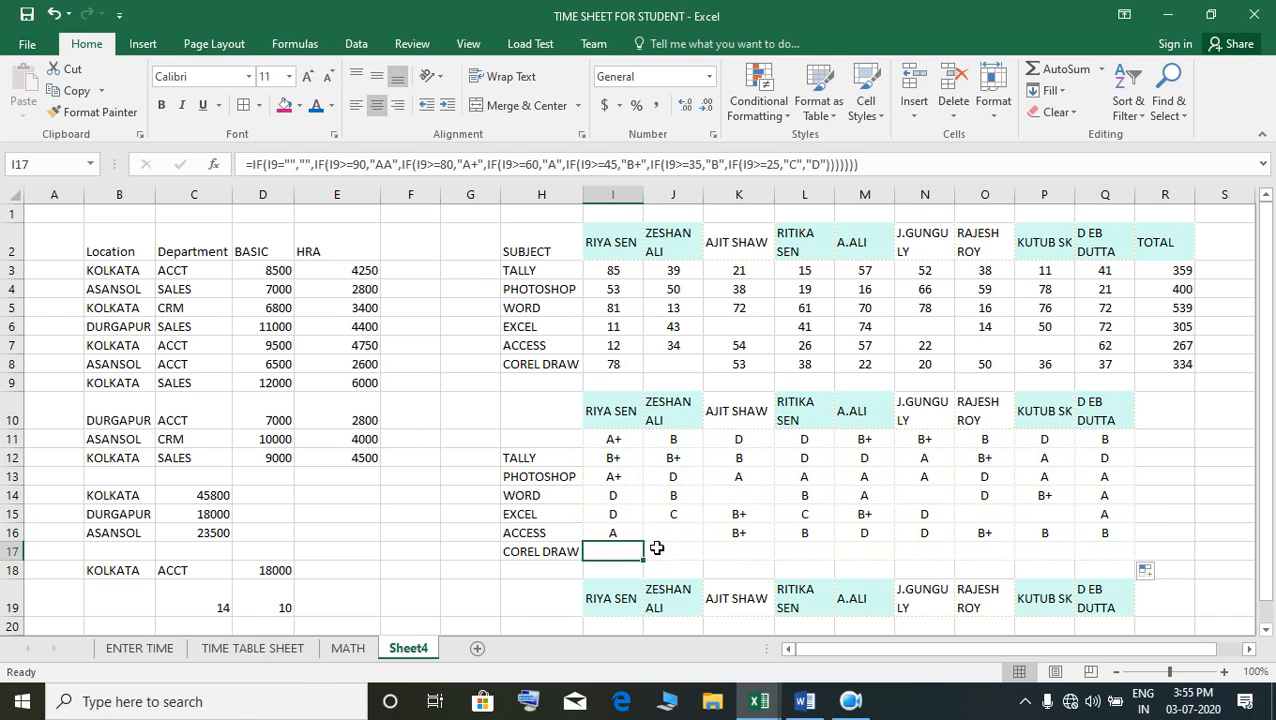
{"action": "left_click", "coordinate": [671, 366]}
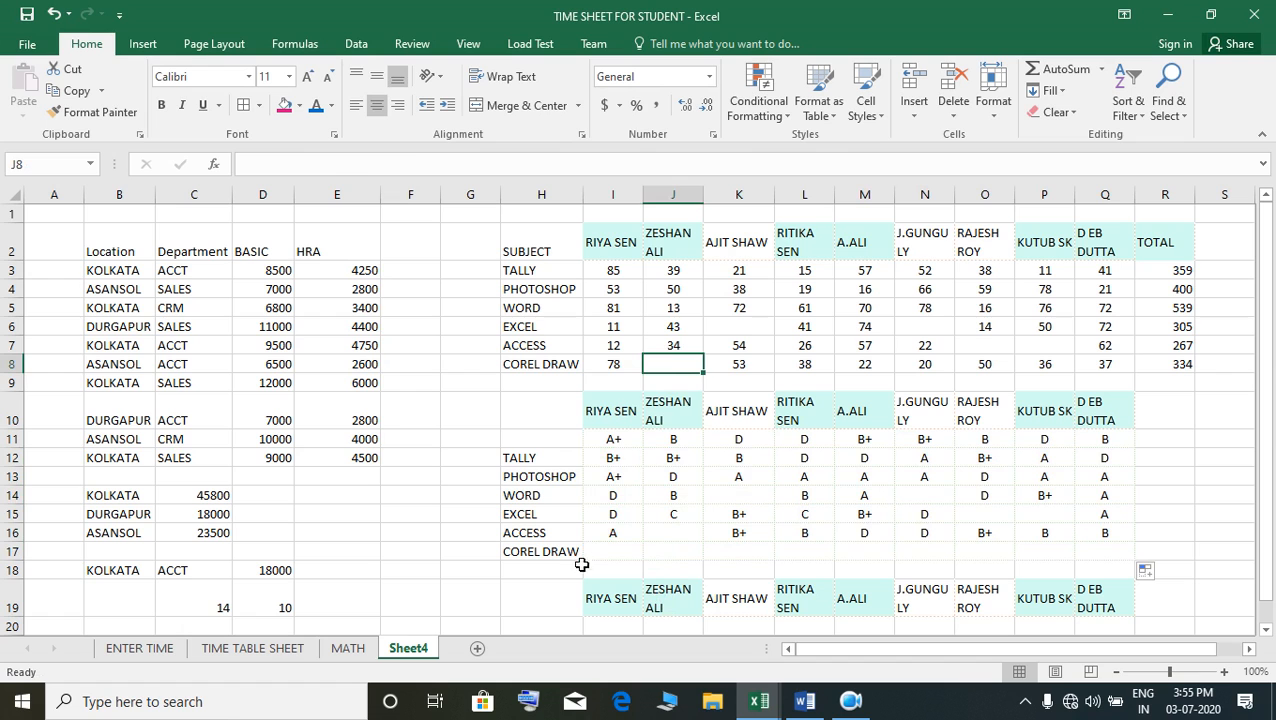
{"action": "left_click", "coordinate": [618, 556]}
{"action": "left_click", "coordinate": [668, 555]}
{"action": "left_click", "coordinate": [633, 556]}
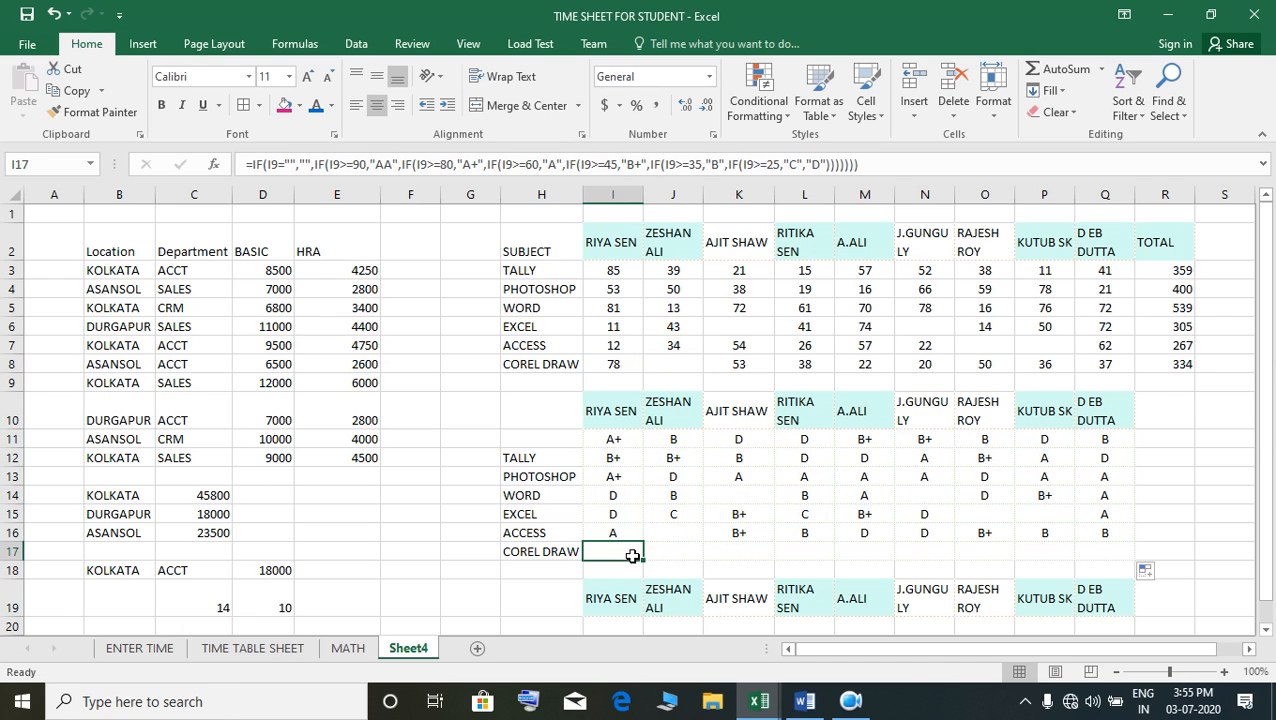
Copy the subject names from H3:H8 into H20:H25 beside the third student header row
{"action": "scroll", "coordinate": [646, 519], "scroll_direction": "down", "scroll_amount": 1}
{"action": "scroll", "coordinate": [646, 519], "scroll_direction": "up", "scroll_amount": 1}
{"action": "left_click", "coordinate": [543, 279]}
{"action": "left_click_drag", "start_coordinate": [543, 279], "coordinate": [568, 372]}
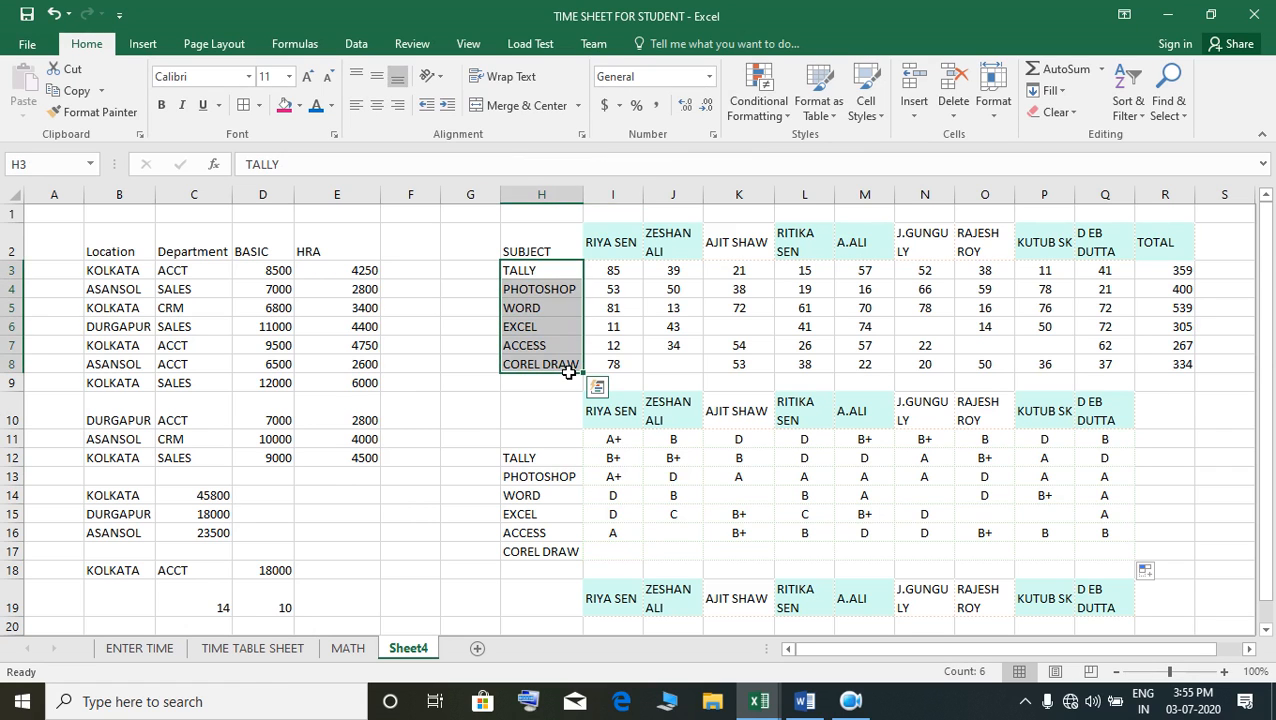
{"action": "key", "text": "ctrl+c"}
{"action": "scroll", "coordinate": [615, 490], "scroll_direction": "down", "scroll_amount": 5}
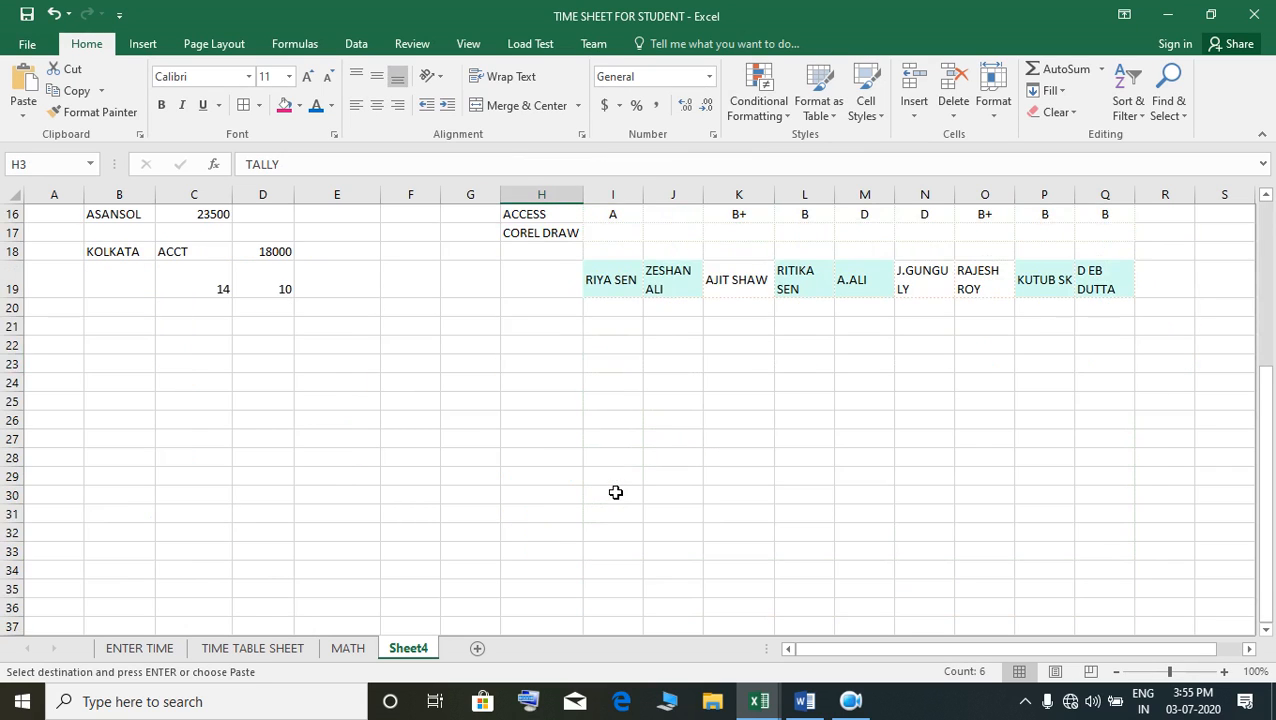
{"action": "scroll", "coordinate": [615, 490], "scroll_direction": "up", "scroll_amount": 2}
{"action": "left_click", "coordinate": [541, 415]}
{"action": "left_click", "coordinate": [541, 447]}
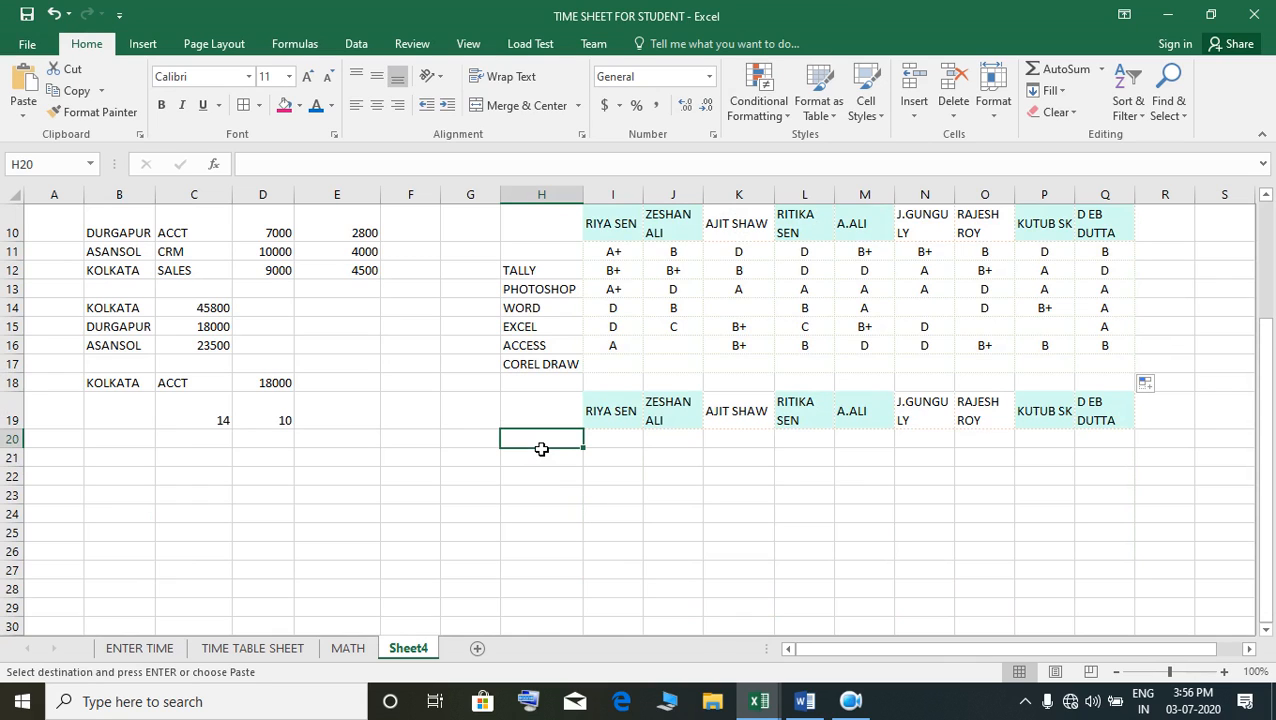
{"action": "key", "text": "ctrl+v"}
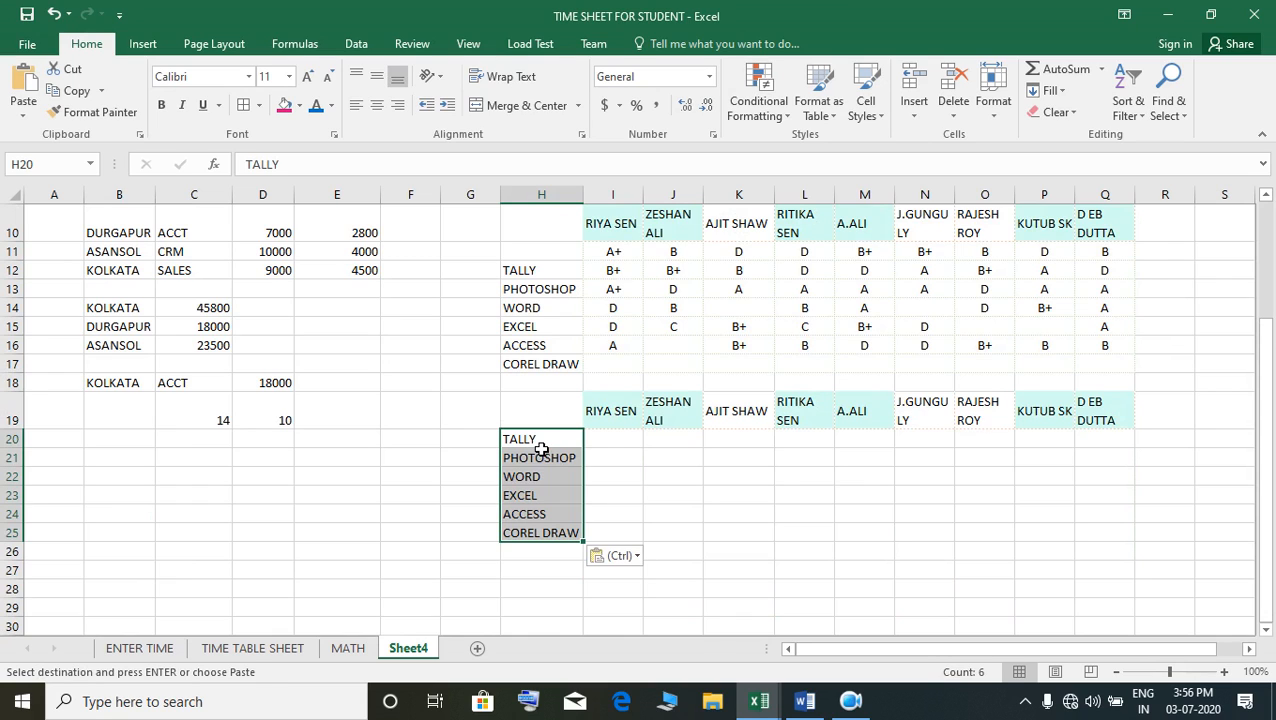
Select I20 and review the marks and grade tables against the new subject list in H20:H25
{"action": "left_click", "coordinate": [616, 448]}
{"action": "scroll", "coordinate": [622, 507], "scroll_direction": "up", "scroll_amount": 3}
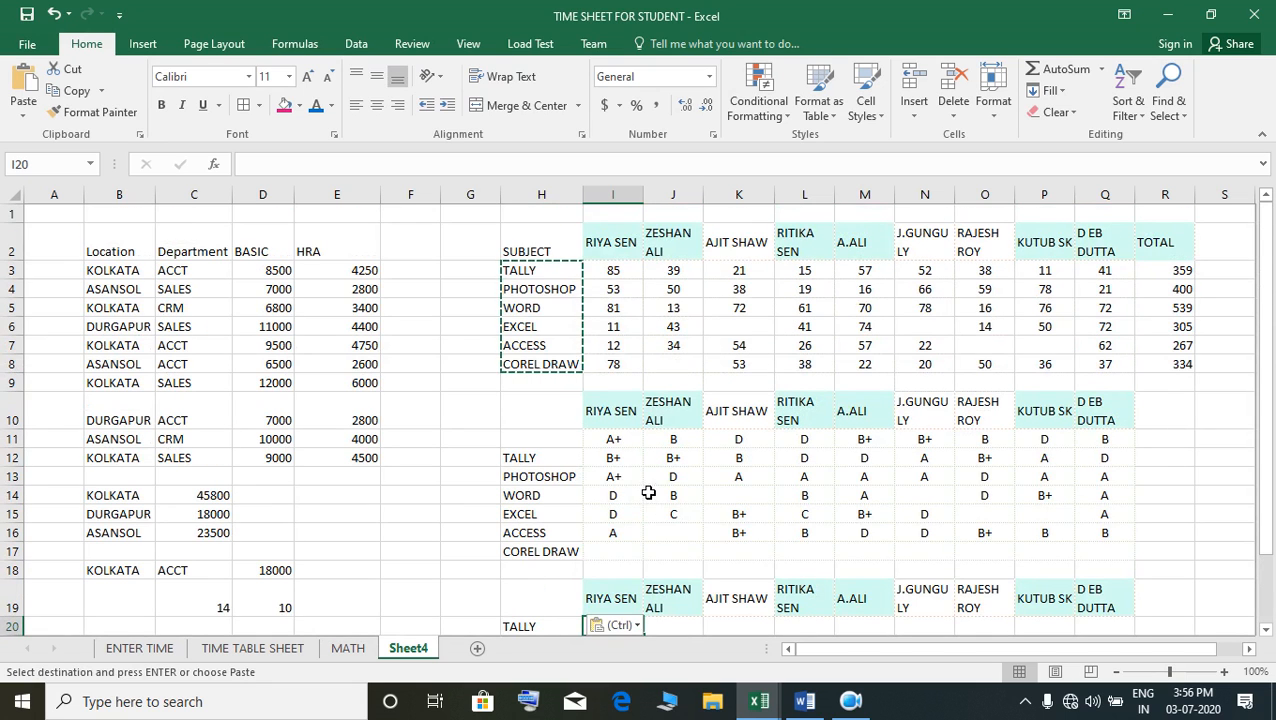
{"action": "scroll", "coordinate": [641, 487], "scroll_direction": "down", "scroll_amount": 3}
{"action": "scroll", "coordinate": [641, 490], "scroll_direction": "up", "scroll_amount": 3}
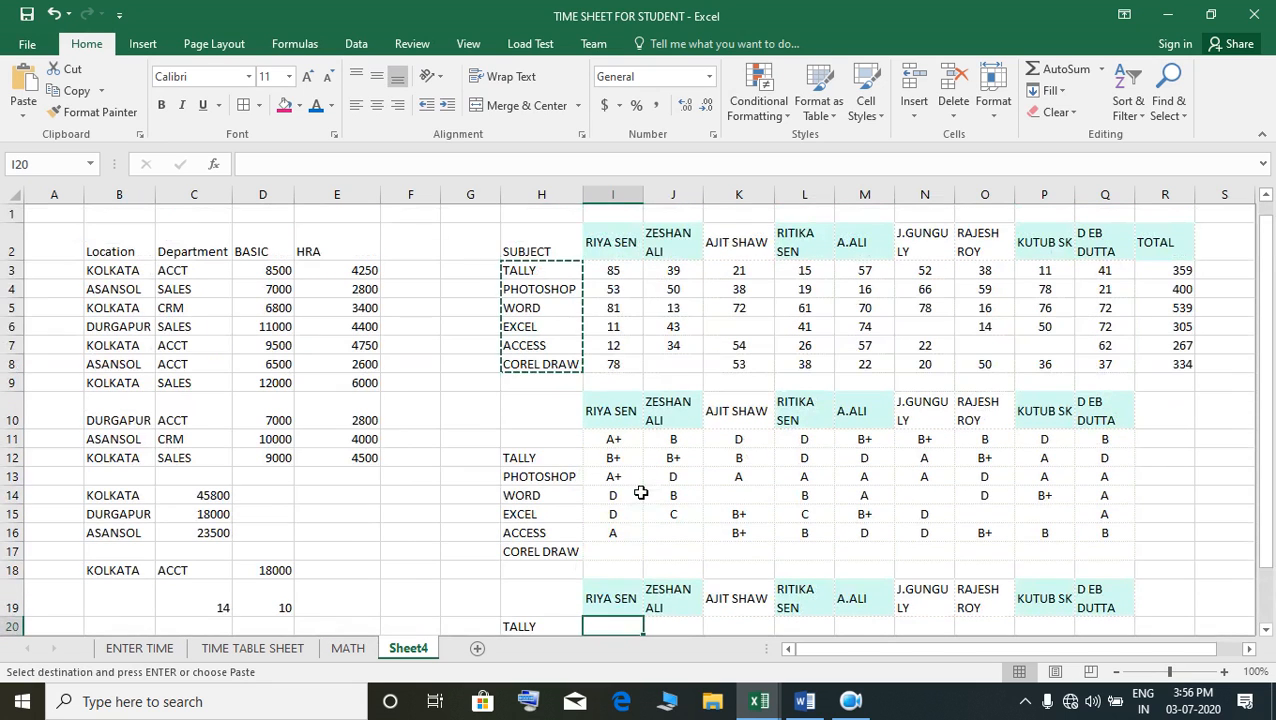
{"action": "scroll", "coordinate": [671, 455], "scroll_direction": "down", "scroll_amount": 1}
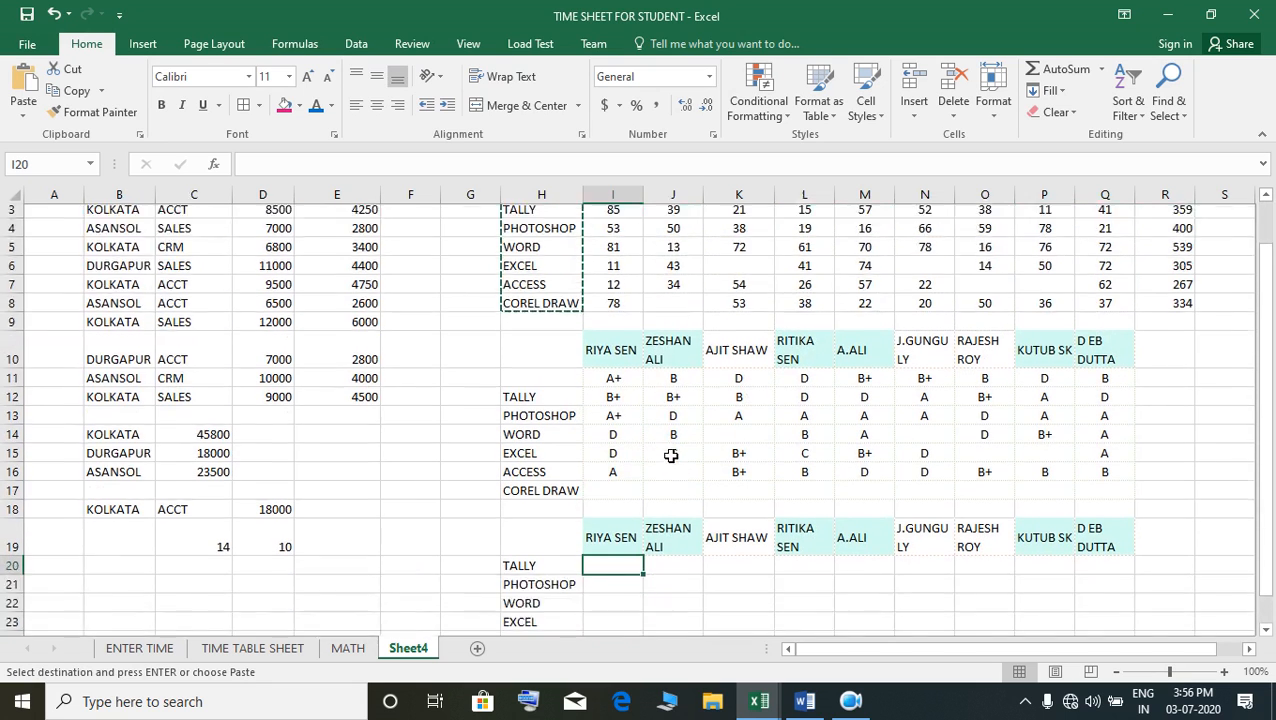
{"action": "scroll", "coordinate": [671, 455], "scroll_direction": "down", "scroll_amount": 2}
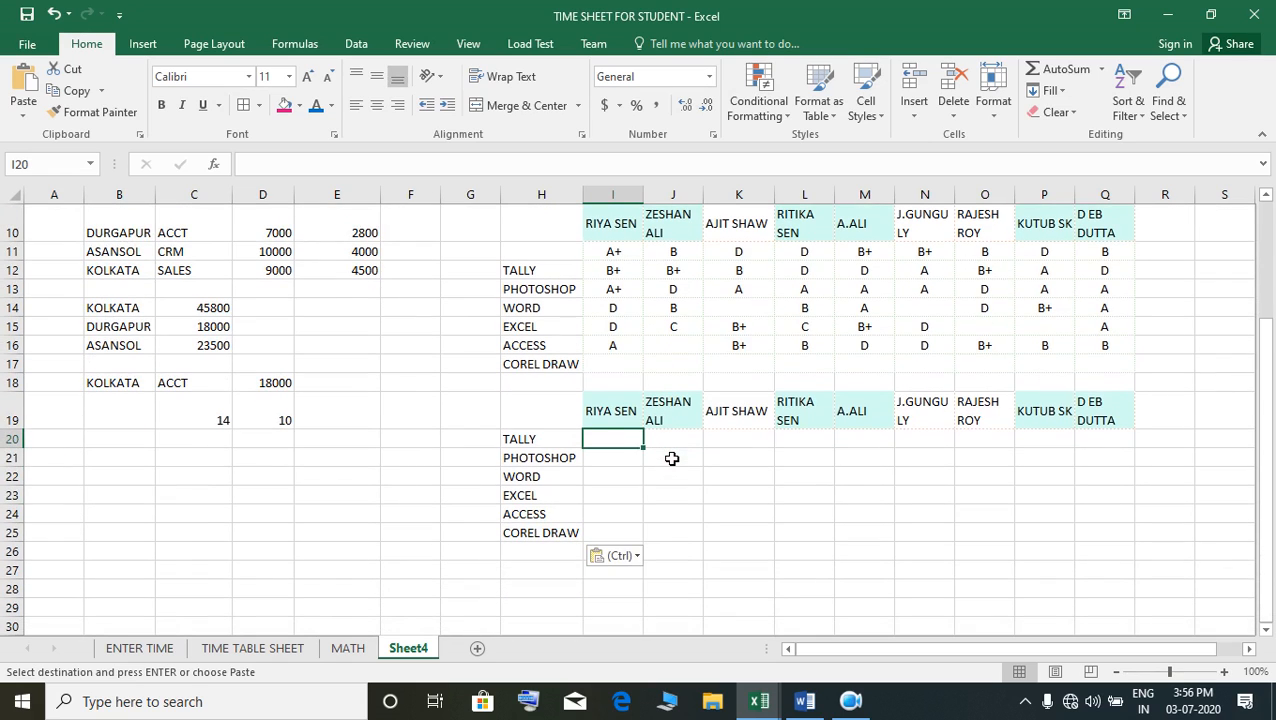
{"action": "scroll", "coordinate": [672, 458], "scroll_direction": "up", "scroll_amount": 2}
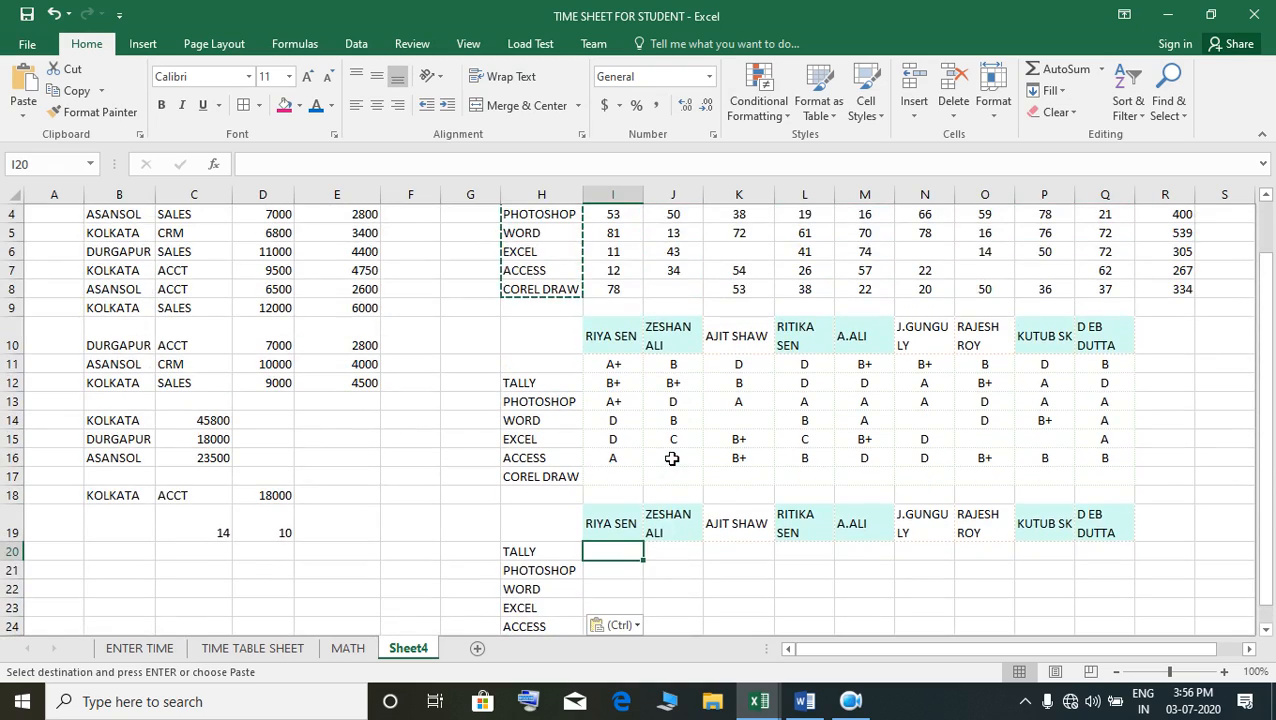
{"action": "scroll", "coordinate": [672, 458], "scroll_direction": "down", "scroll_amount": 2}
{"action": "scroll", "coordinate": [672, 458], "scroll_direction": "up", "scroll_amount": 3}
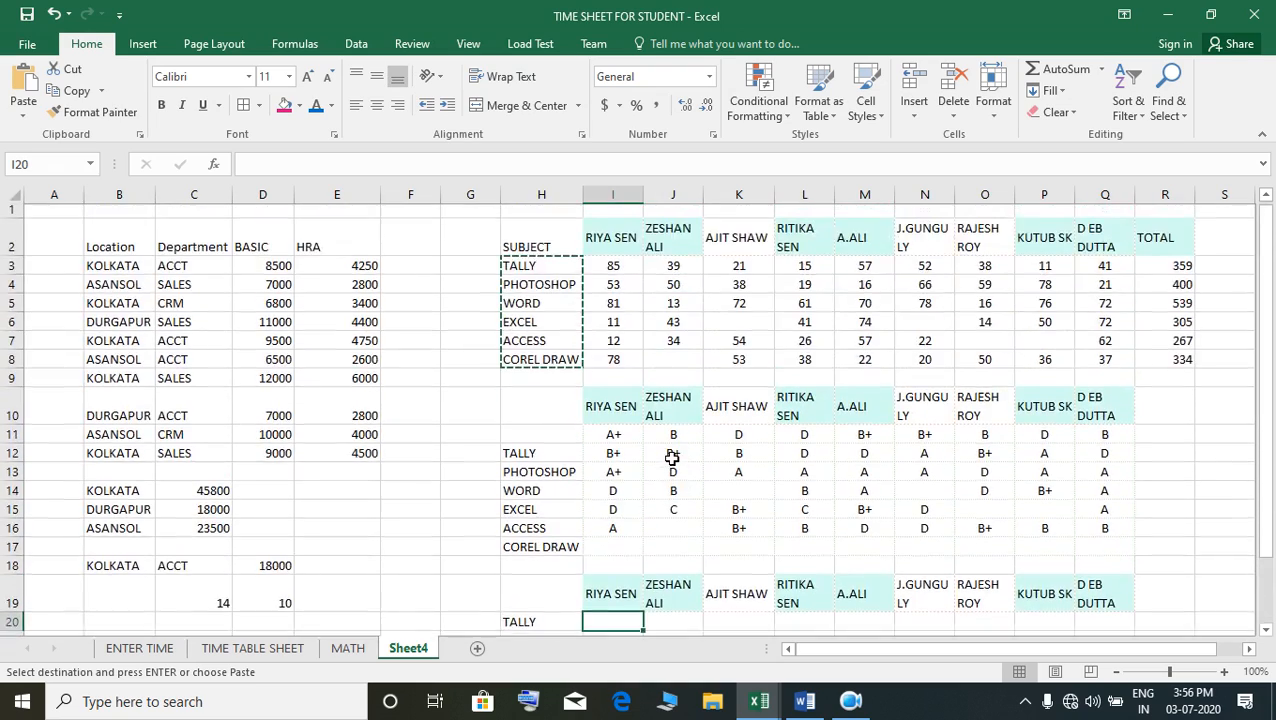
{"action": "scroll", "coordinate": [672, 458], "scroll_direction": "down", "scroll_amount": 4}
{"action": "scroll", "coordinate": [672, 458], "scroll_direction": "up", "scroll_amount": 2}
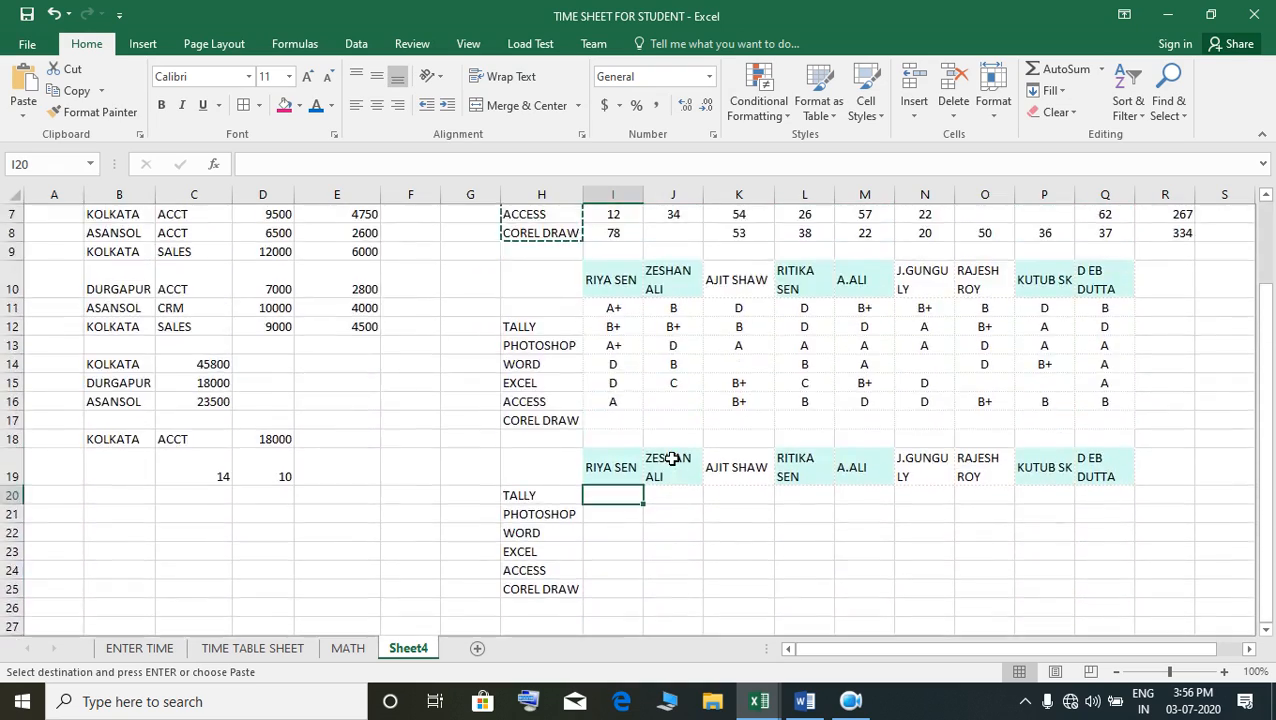
{"action": "scroll", "coordinate": [672, 458], "scroll_direction": "up", "scroll_amount": 2}
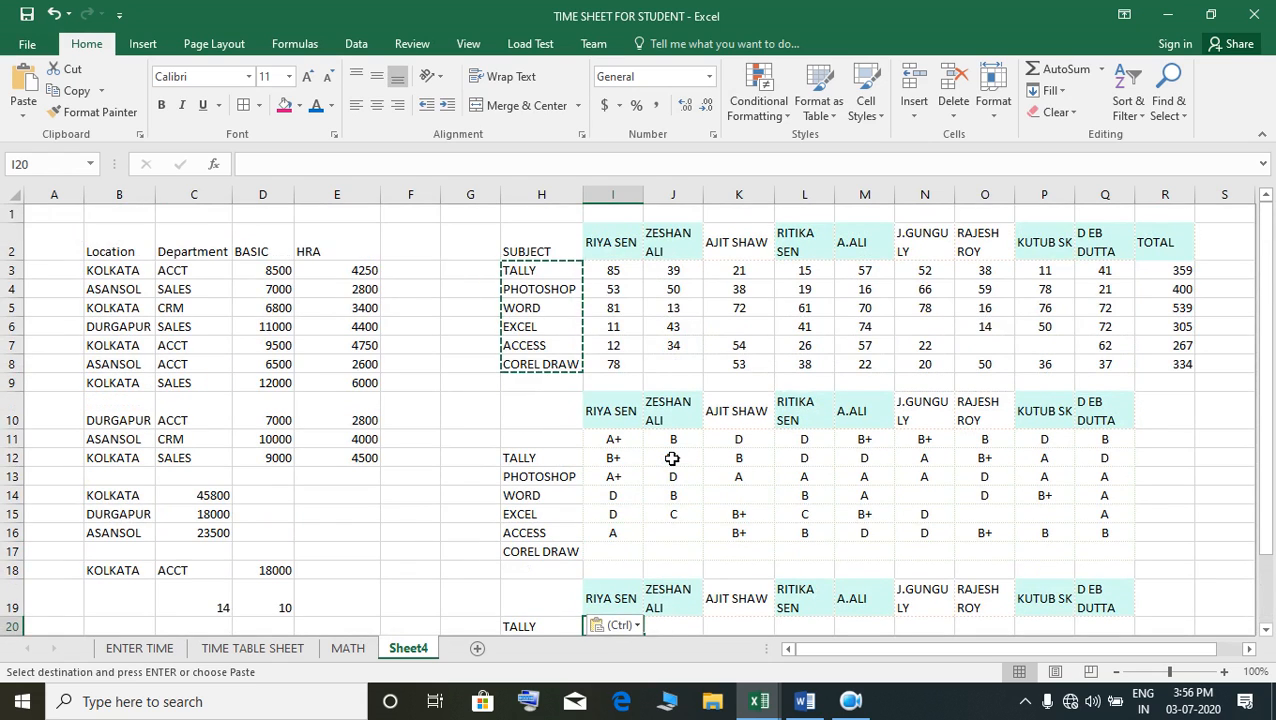
{"action": "scroll", "coordinate": [672, 458], "scroll_direction": "down", "scroll_amount": 1}
{"action": "scroll", "coordinate": [672, 458], "scroll_direction": "up", "scroll_amount": 1}
{"action": "scroll", "coordinate": [672, 458], "scroll_direction": "down", "scroll_amount": 2}
{"action": "scroll", "coordinate": [745, 561], "scroll_direction": "up", "scroll_amount": 2}
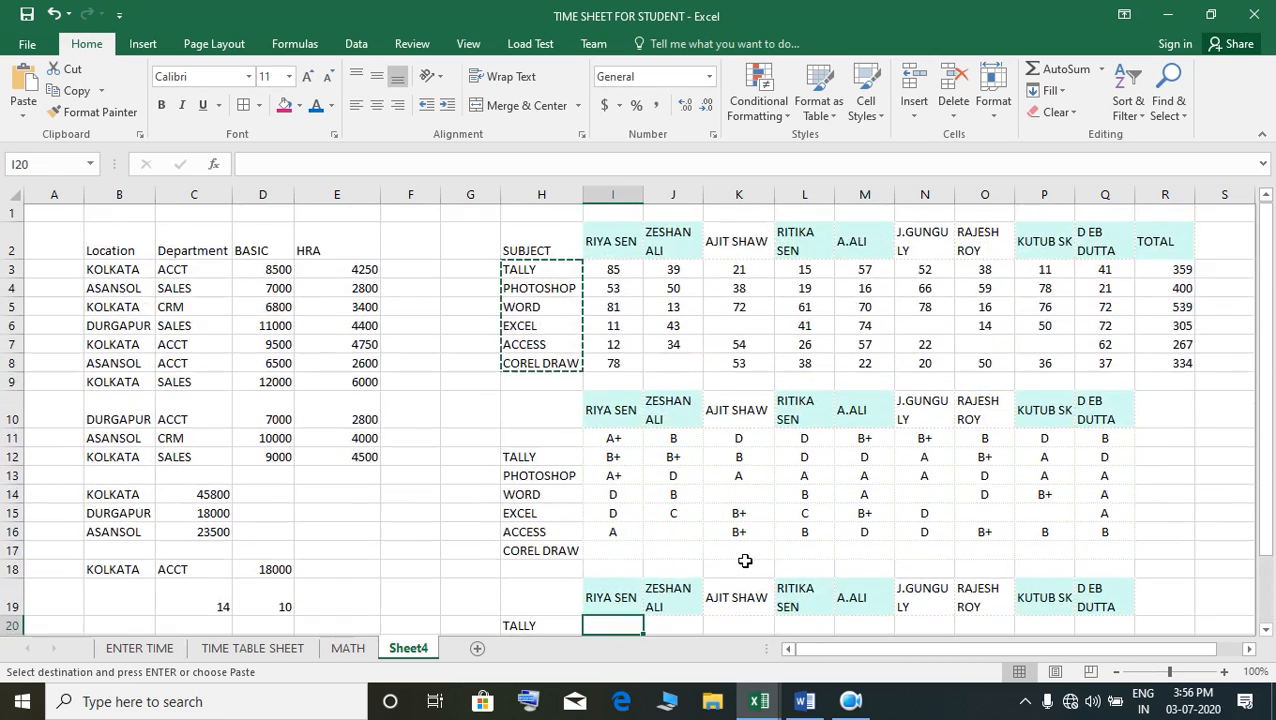
Count the A+ grades in I20 with the formula =COUNTIF(I11:Q11,"A+") and fill it across the TALLY row to Q20
{"action": "key", "text": "ctrl+v"}
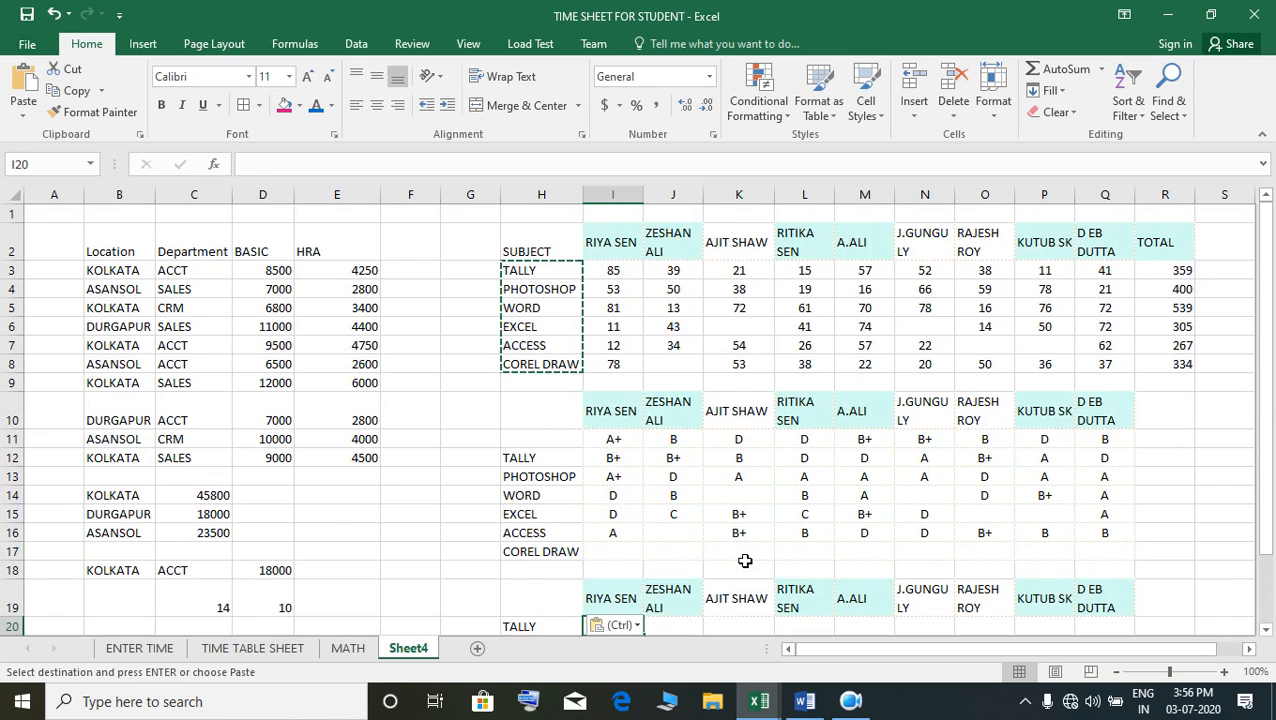
{"action": "type", "text": "=COUN"}
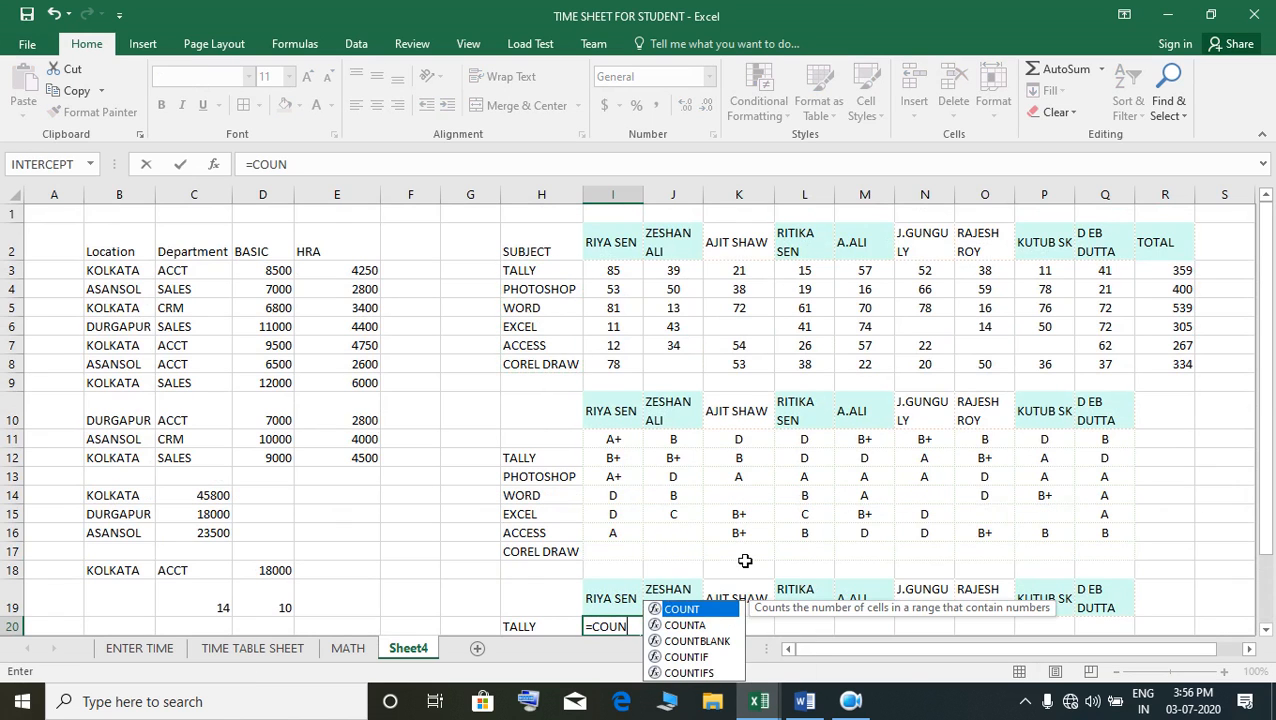
{"action": "type", "text": "TIF("}
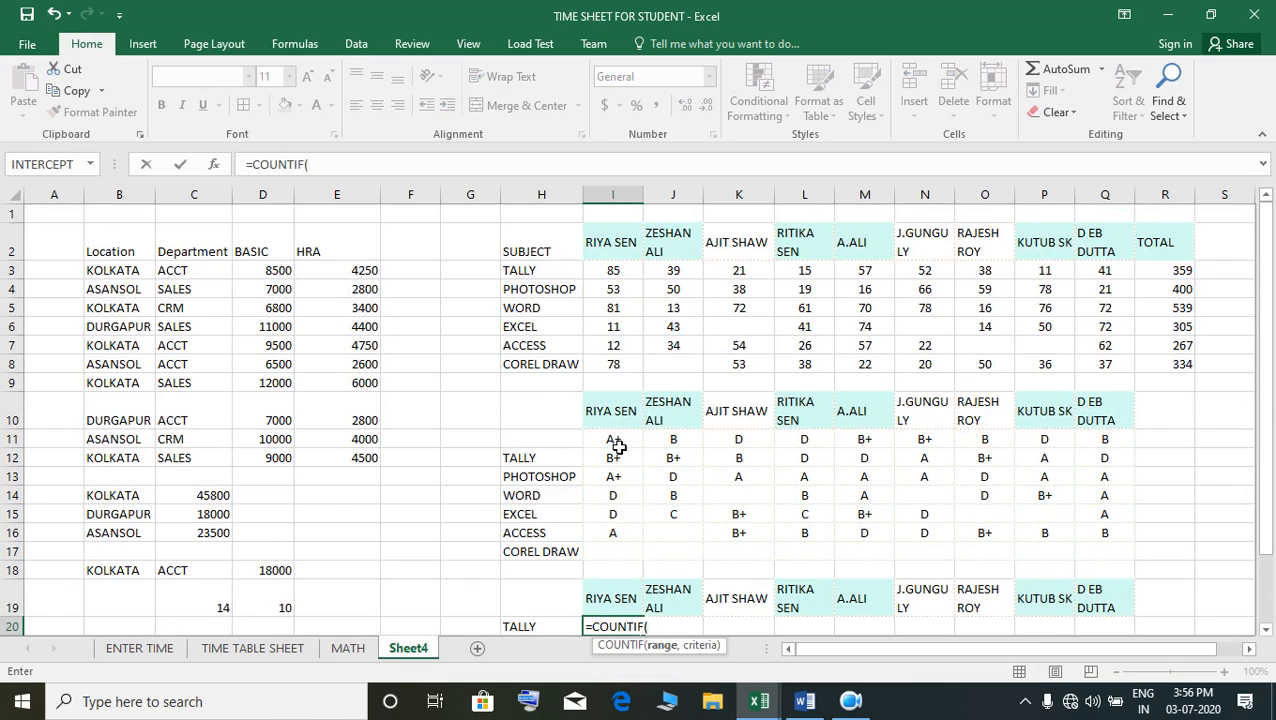
{"action": "left_click_drag", "start_coordinate": [617, 446], "coordinate": [1110, 458]}
{"action": "type", "text": ",\"A+"}
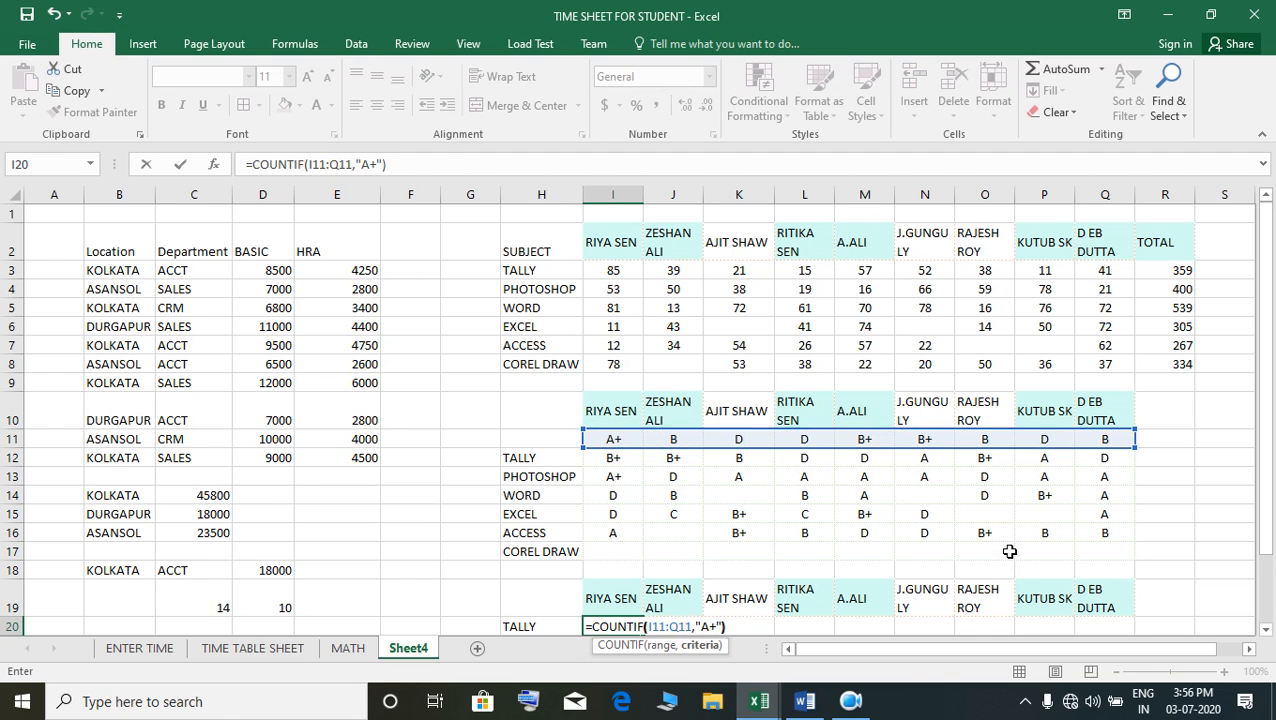
{"action": "key", "text": "Return"}
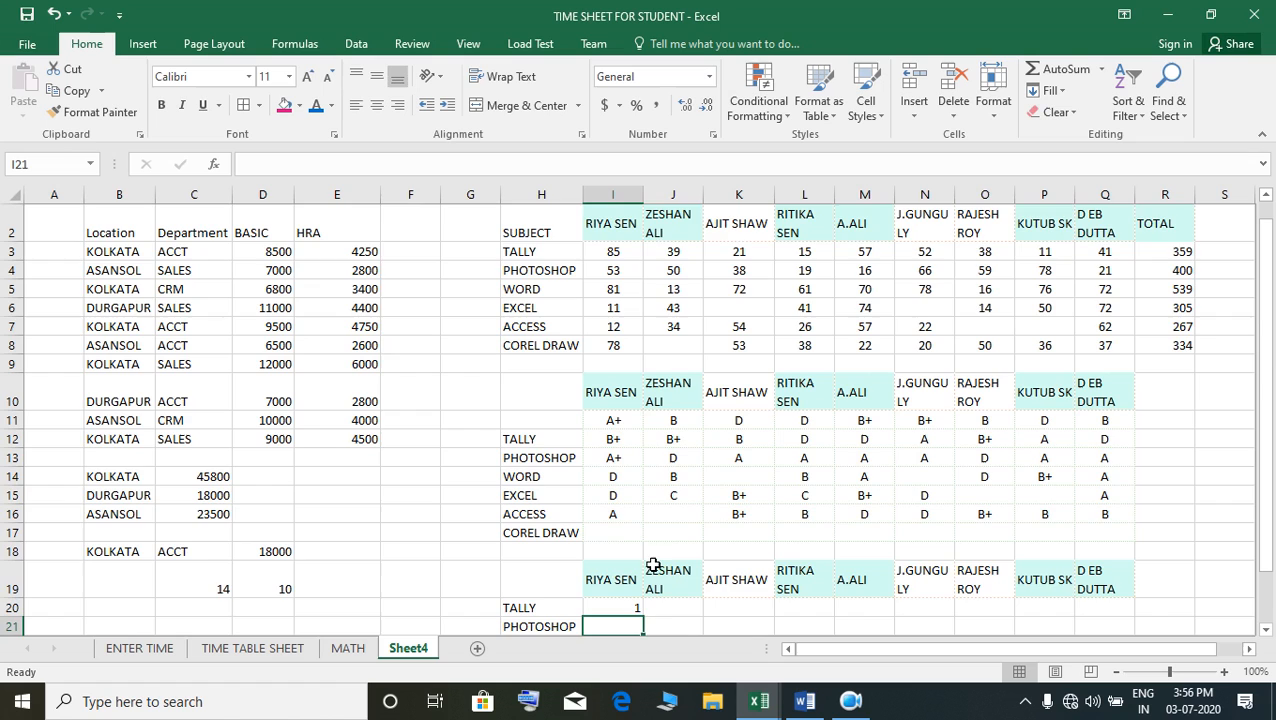
{"action": "scroll", "coordinate": [653, 565], "scroll_direction": "down", "scroll_amount": 2}
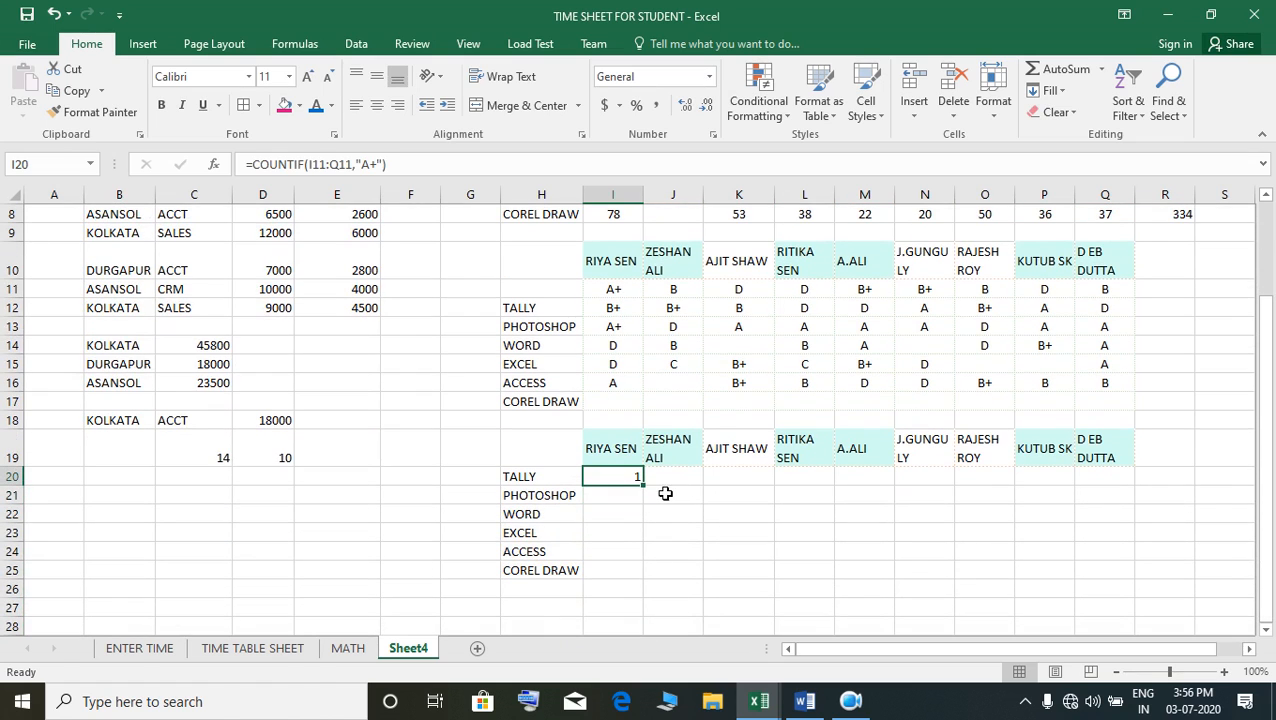
{"action": "left_click_drag", "start_coordinate": [644, 486], "coordinate": [1156, 532]}
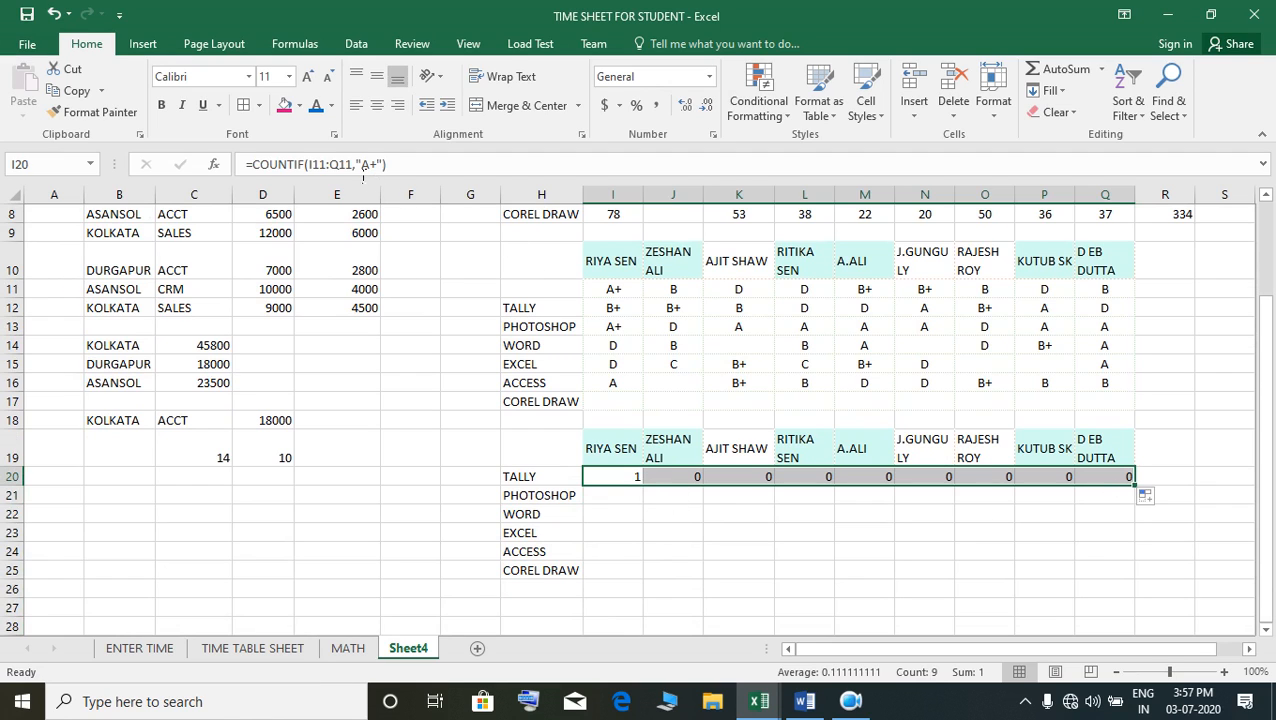
Make the I11:Q11 range in the I20 COUNTIF formula an absolute reference
{"action": "left_click_drag", "start_coordinate": [353, 167], "coordinate": [317, 170]}
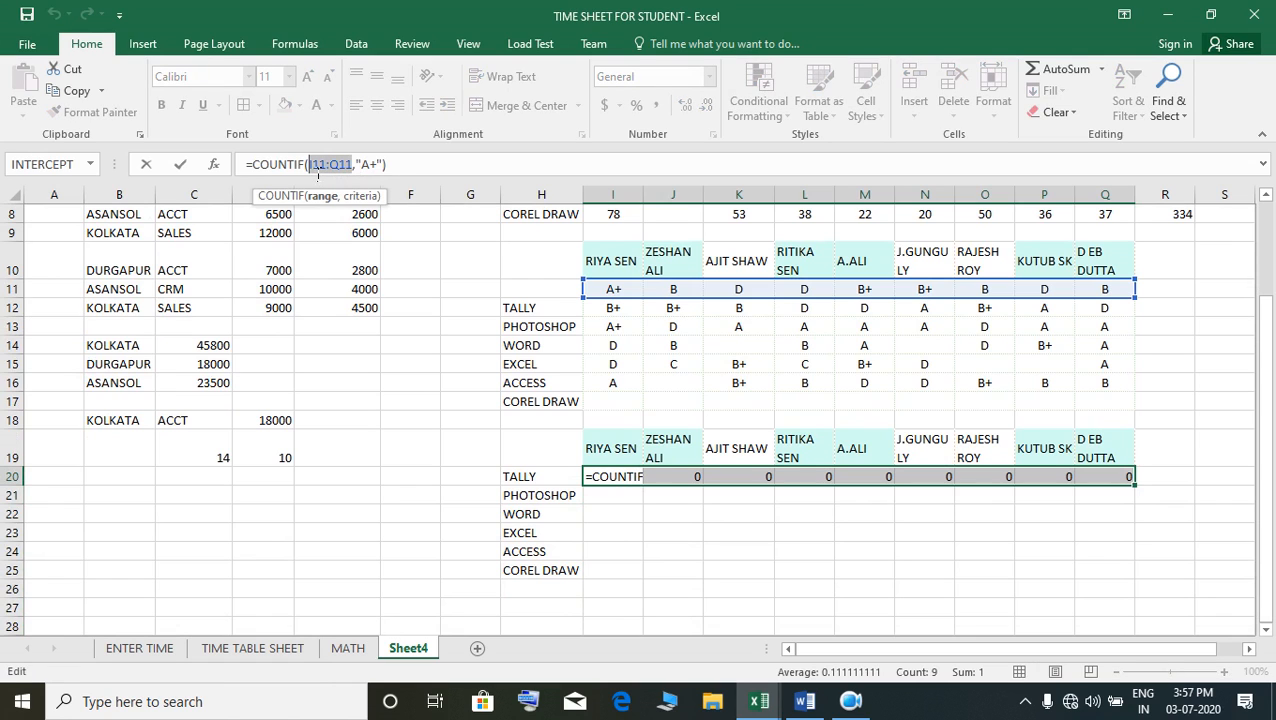
{"action": "key", "text": "F4"}
{"action": "key", "text": "Return"}
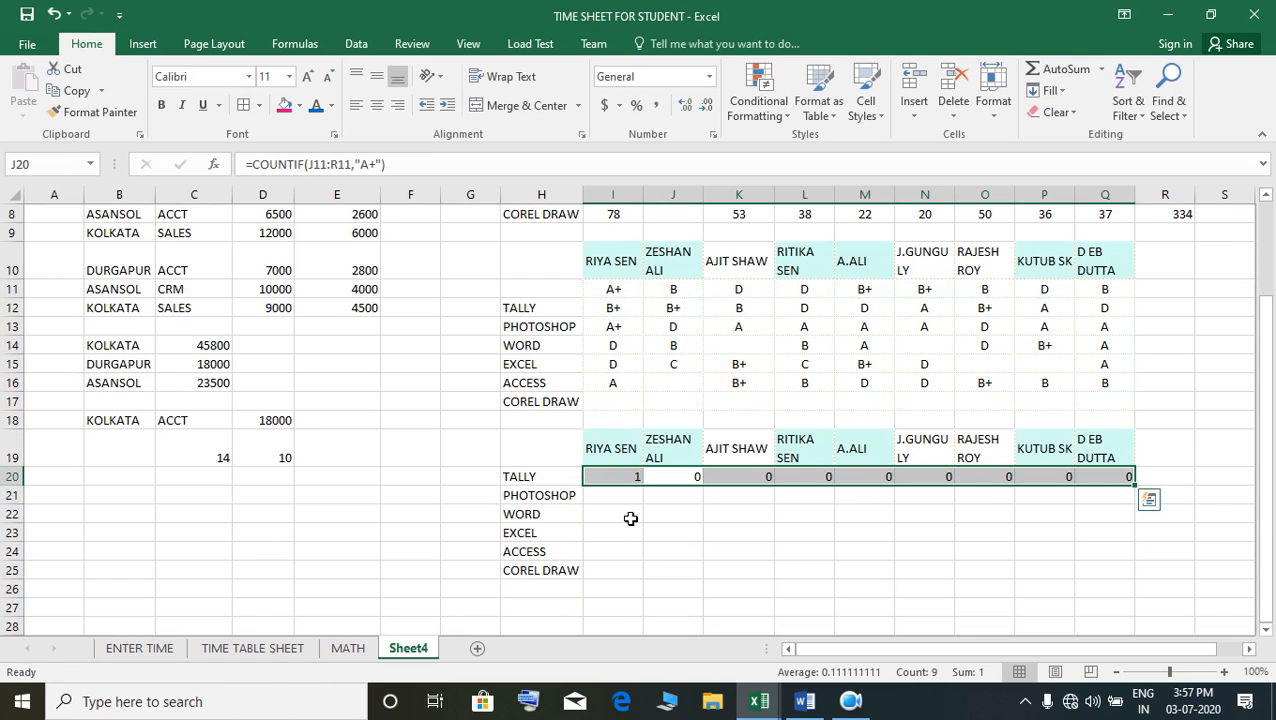
Fill the absolute-range COUNTIF formula from I20 across the TALLY row to Q20
{"action": "left_click", "coordinate": [639, 478]}
{"action": "left_click_drag", "start_coordinate": [643, 486], "coordinate": [1120, 520]}
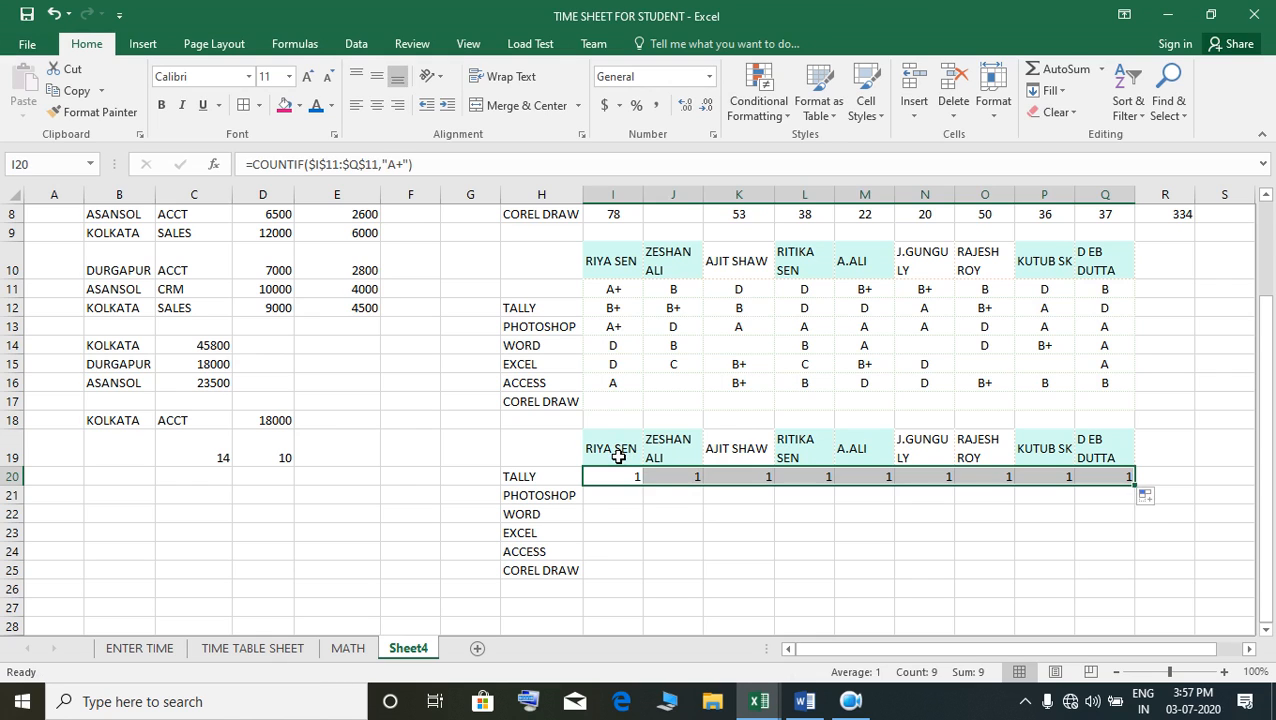
Clear the student names from the third header row in I19:Q19
{"action": "left_click", "coordinate": [619, 457]}
{"action": "left_click_drag", "start_coordinate": [622, 457], "coordinate": [1133, 457]}
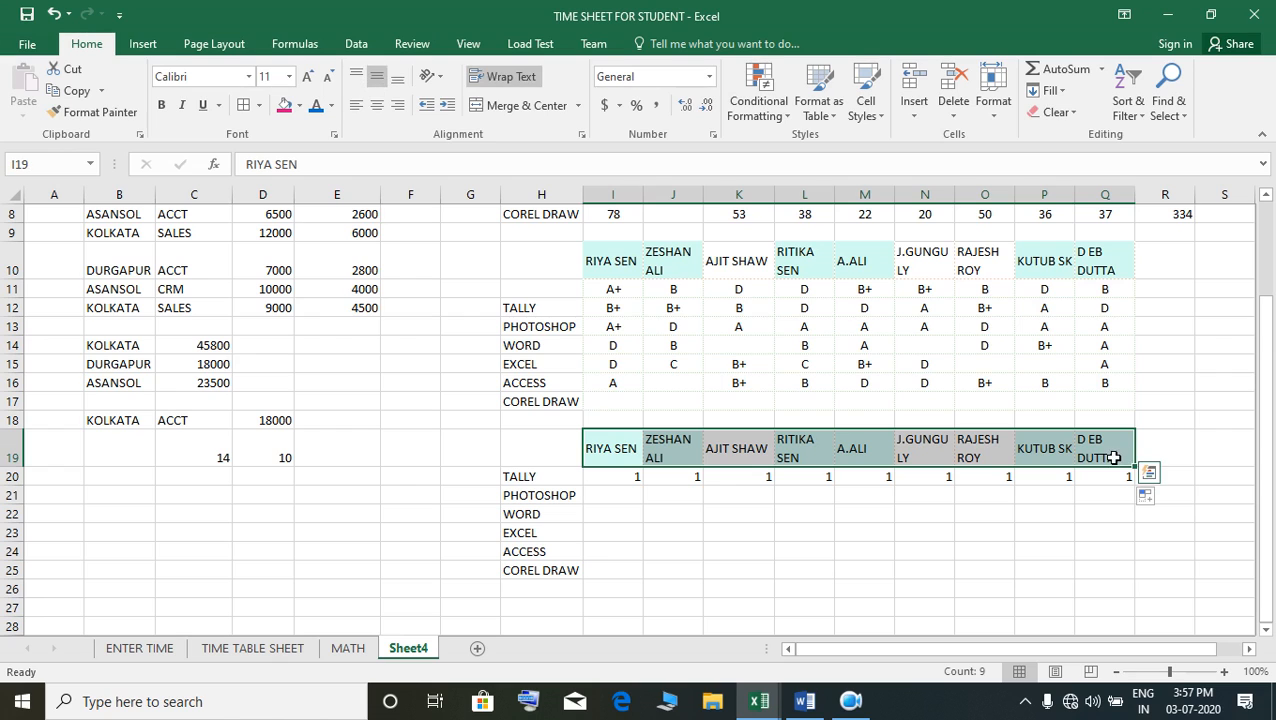
{"action": "key", "text": "Delete"}
{"action": "left_click", "coordinate": [683, 553]}
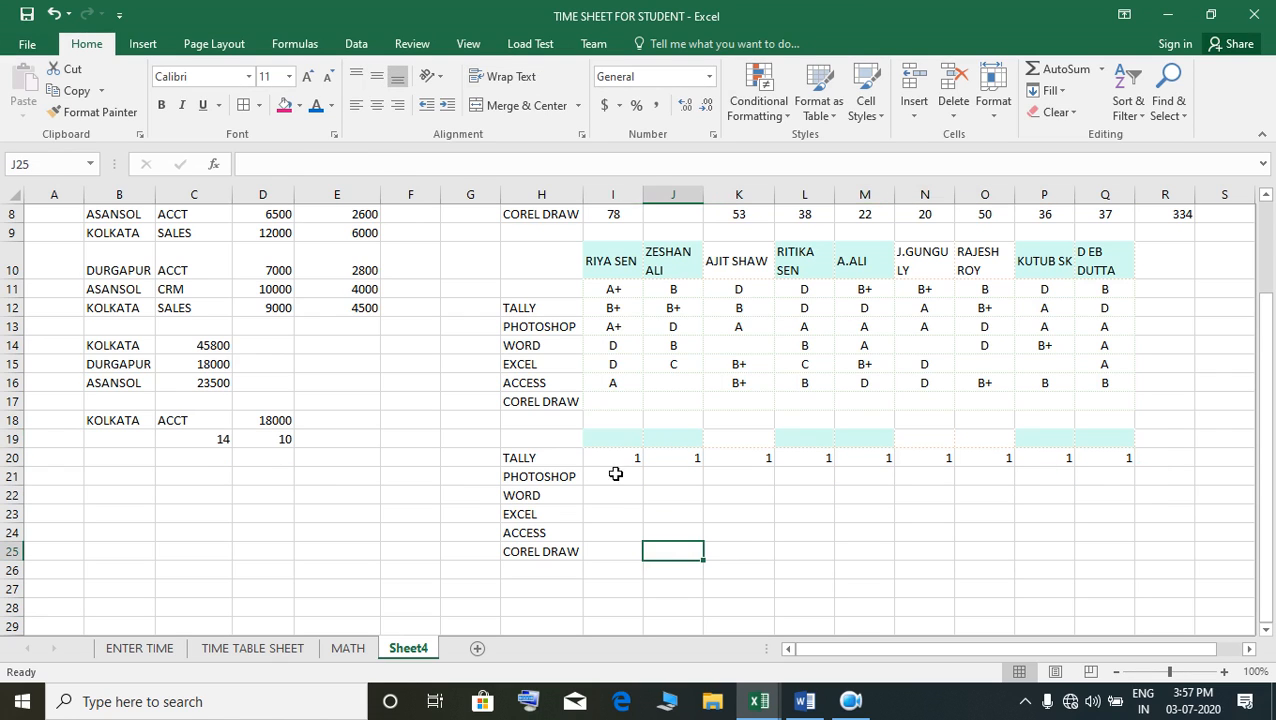
Replace the I20 formula with =COUNTIF(I11:Q11,"A+"), using a relative range over the first row of grades
{"action": "left_click", "coordinate": [631, 465]}
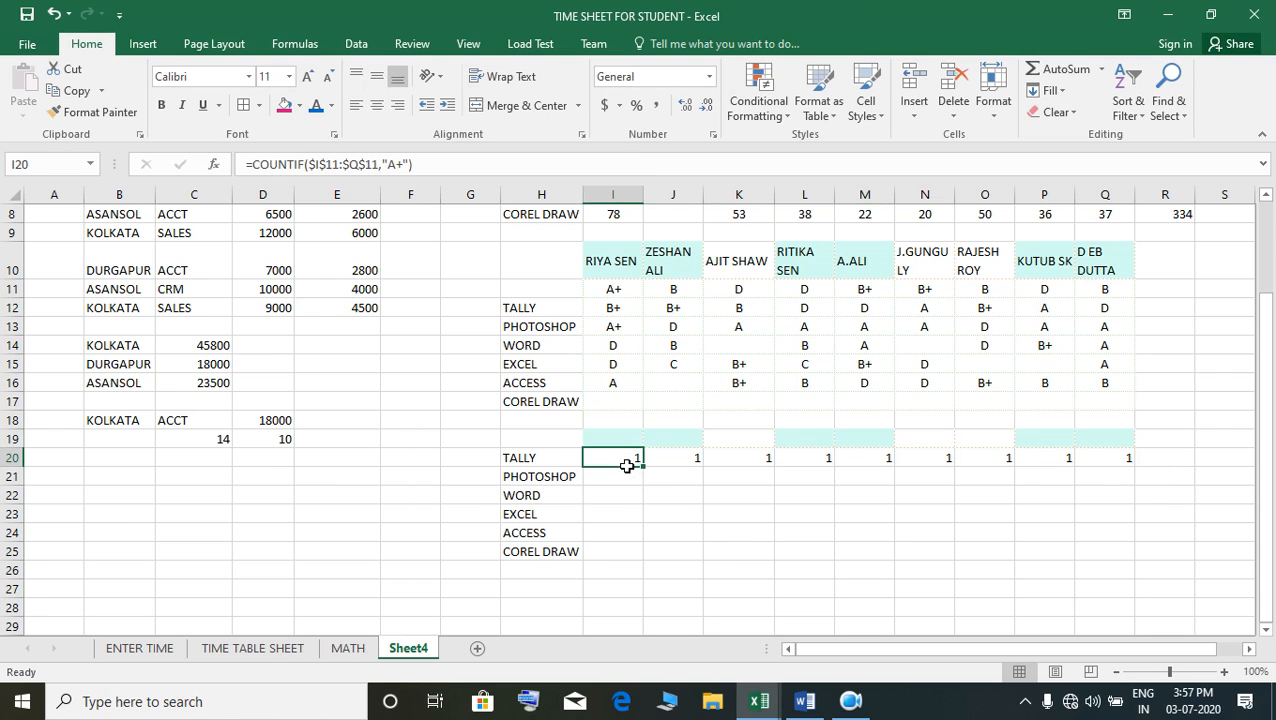
{"action": "scroll", "coordinate": [628, 468], "scroll_direction": "up", "scroll_amount": 3}
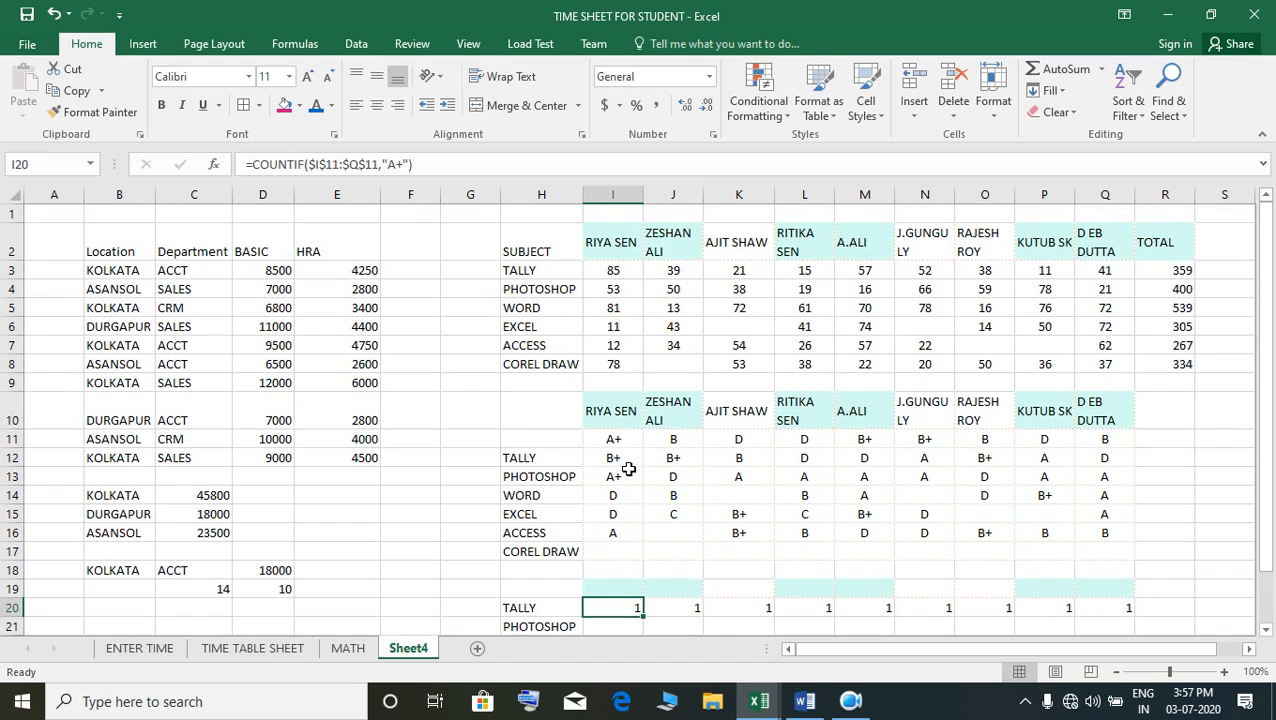
{"action": "scroll", "coordinate": [629, 470], "scroll_direction": "down", "scroll_amount": 1}
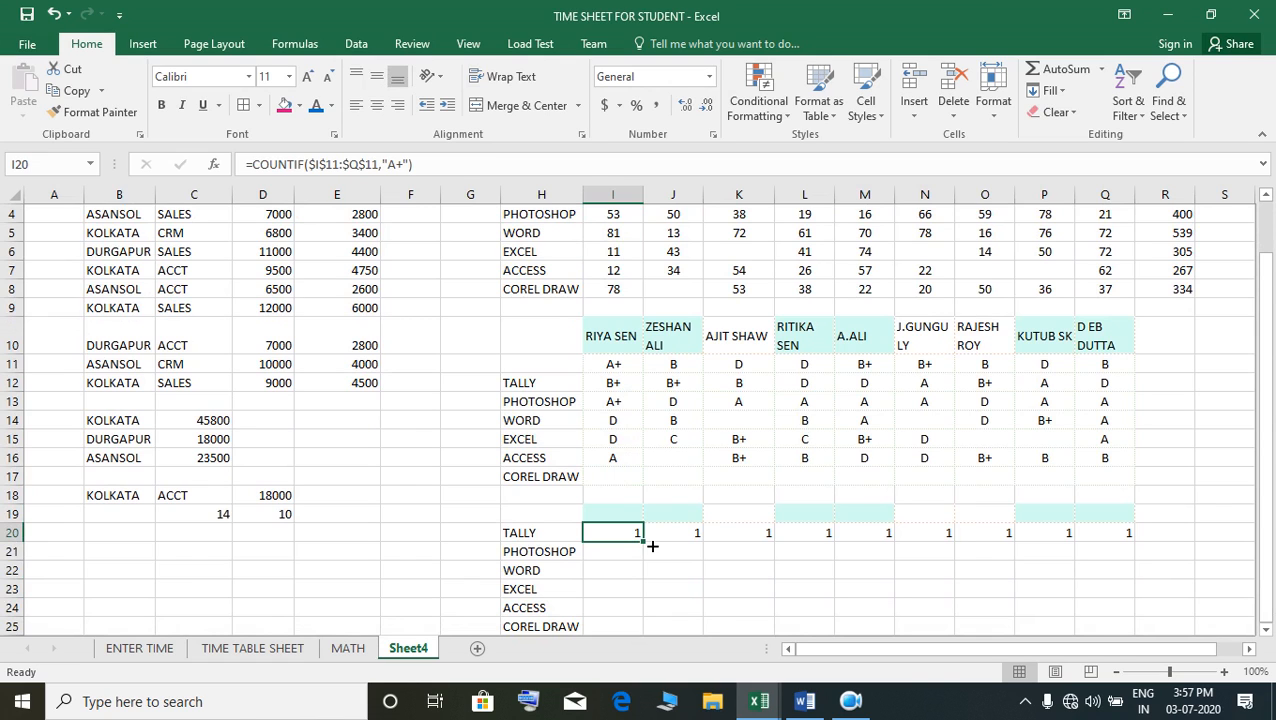
{"action": "scroll", "coordinate": [652, 547], "scroll_direction": "up", "scroll_amount": 1}
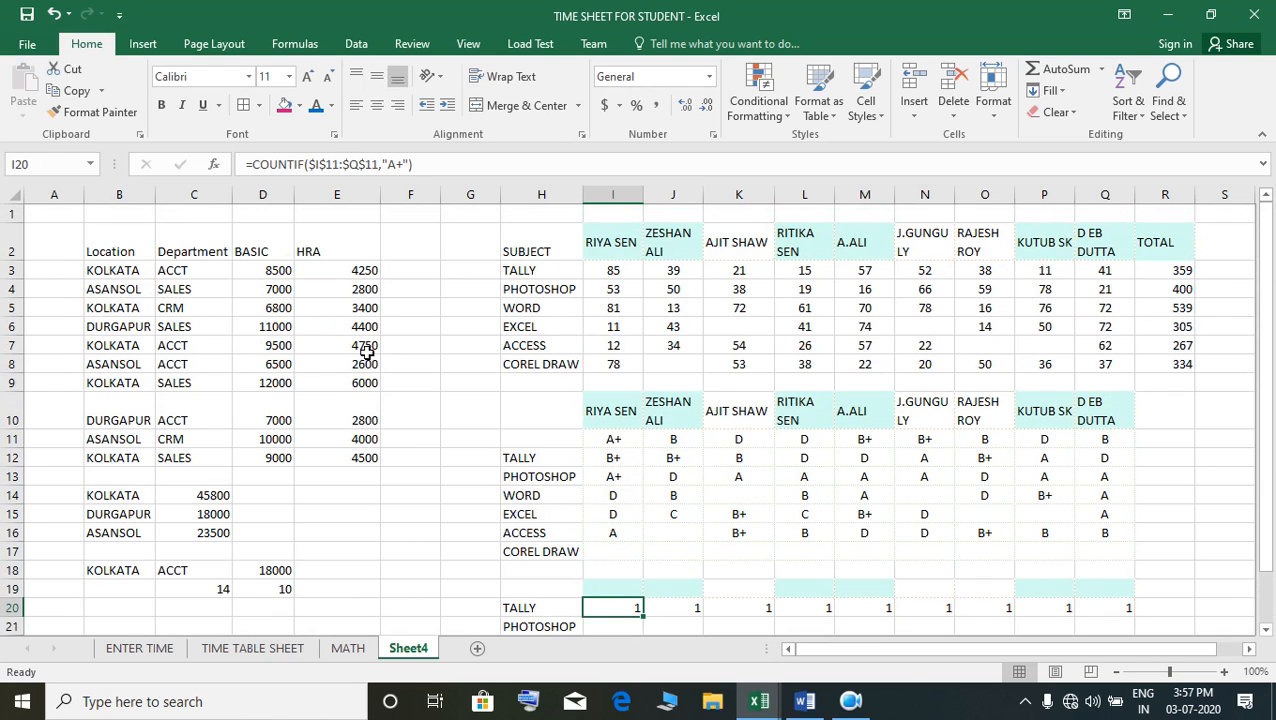
{"action": "scroll", "coordinate": [616, 590], "scroll_direction": "down", "scroll_amount": 5}
{"action": "scroll", "coordinate": [616, 588], "scroll_direction": "up", "scroll_amount": 4}
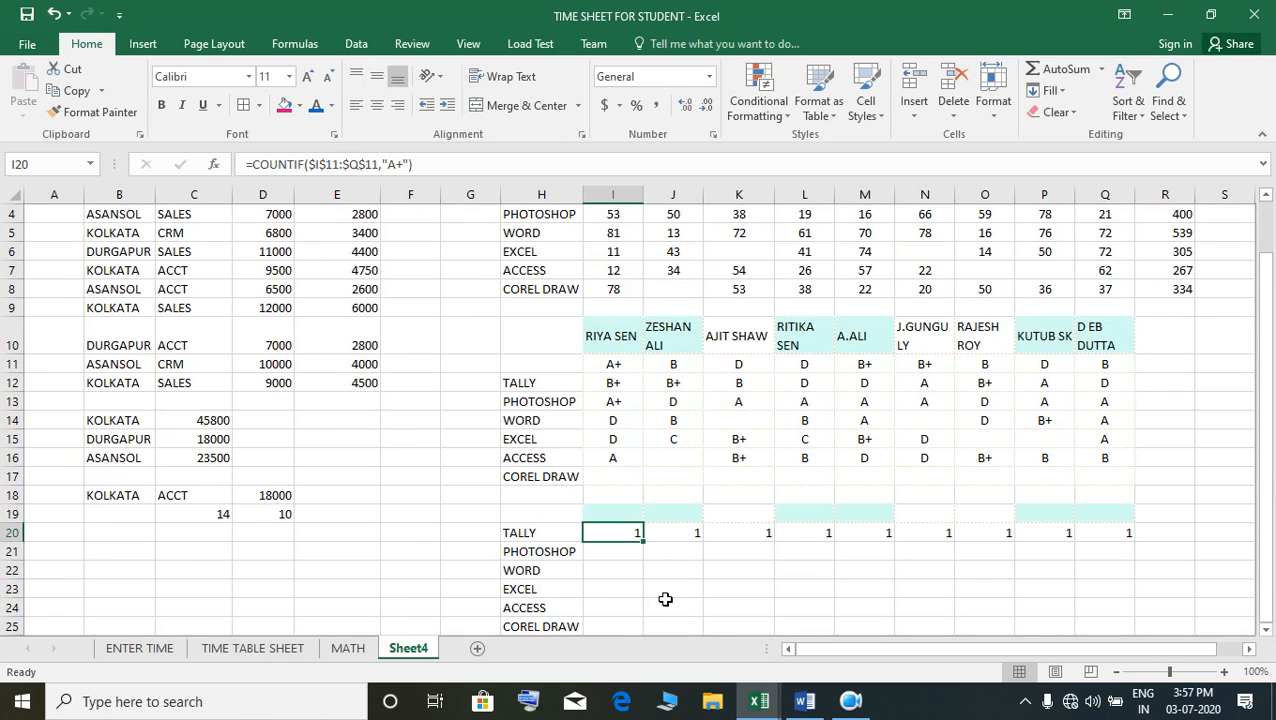
{"action": "type", "text": "=CO"}
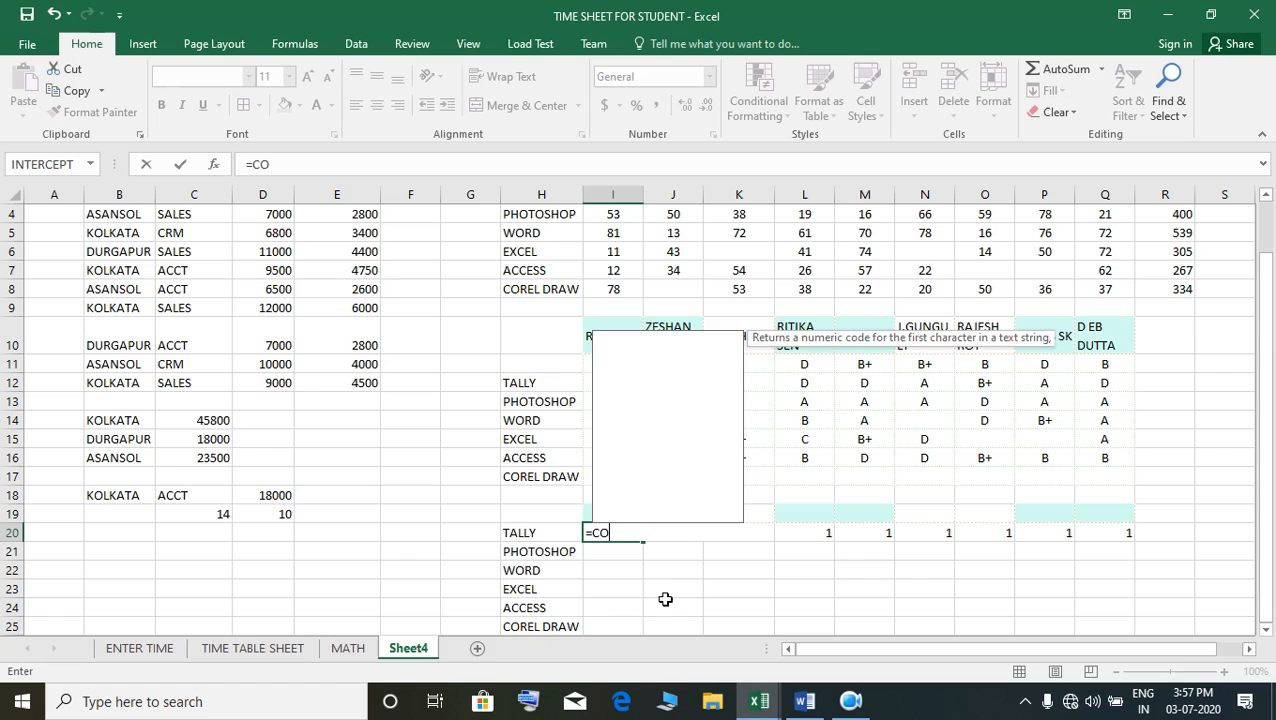
{"action": "type", "text": "UNTIF("}
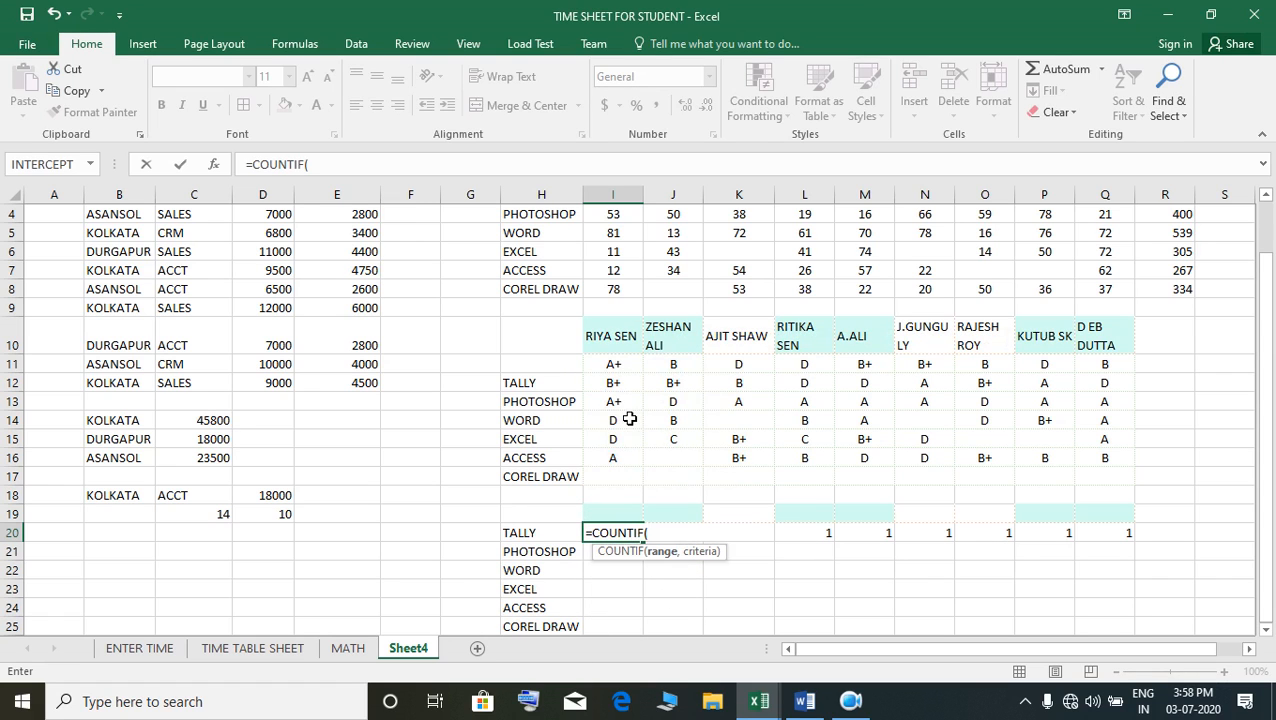
{"action": "scroll", "coordinate": [637, 434], "scroll_direction": "up", "scroll_amount": 1}
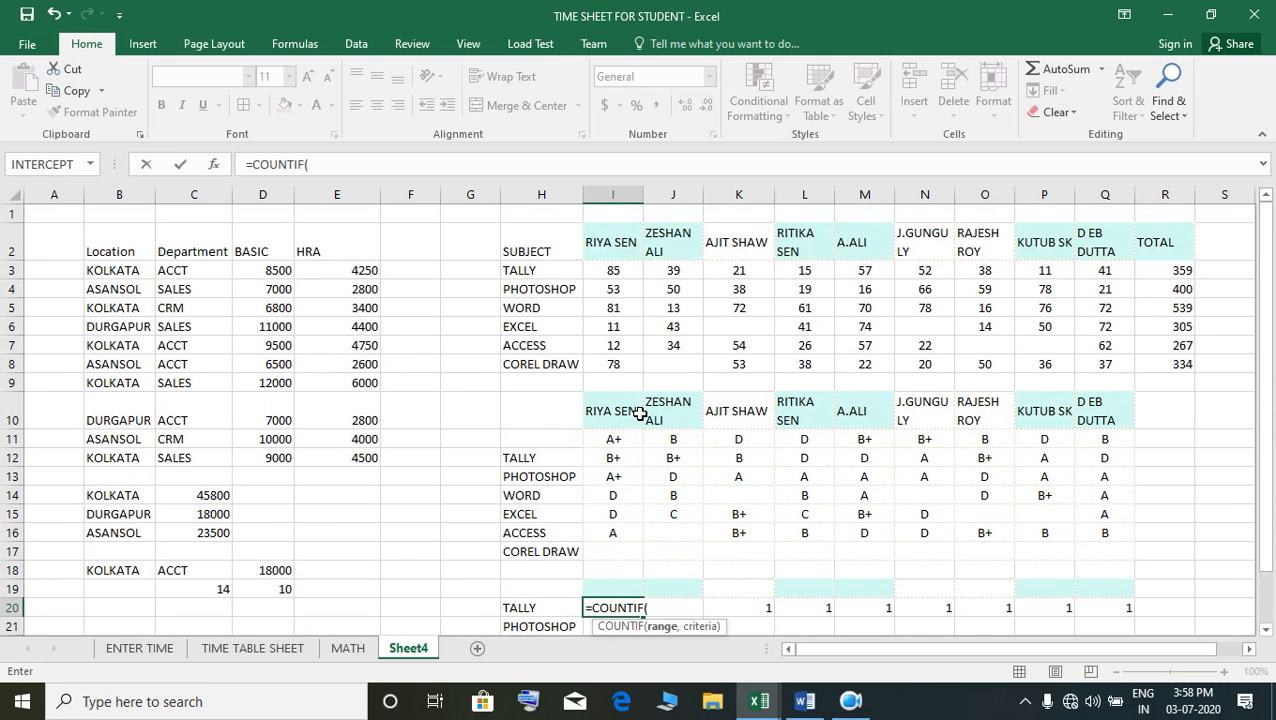
{"action": "scroll", "coordinate": [640, 414], "scroll_direction": "down", "scroll_amount": 1}
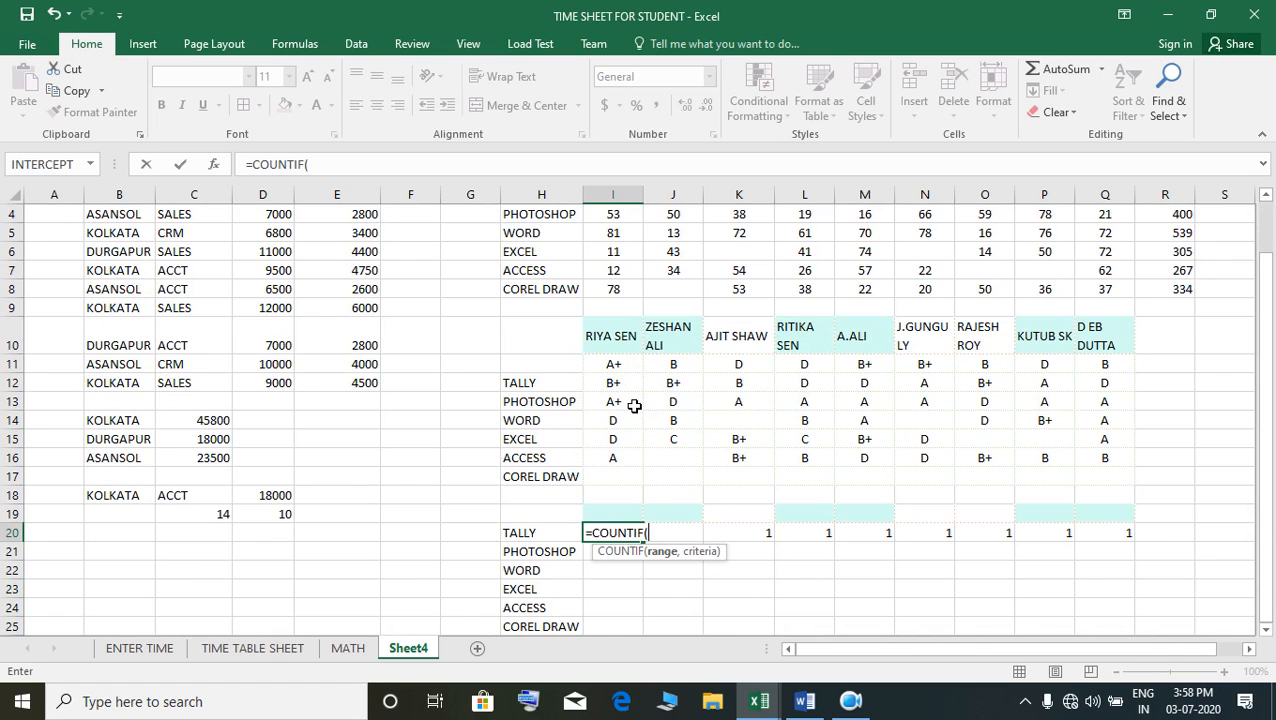
{"action": "left_click_drag", "start_coordinate": [613, 366], "coordinate": [1106, 355]}
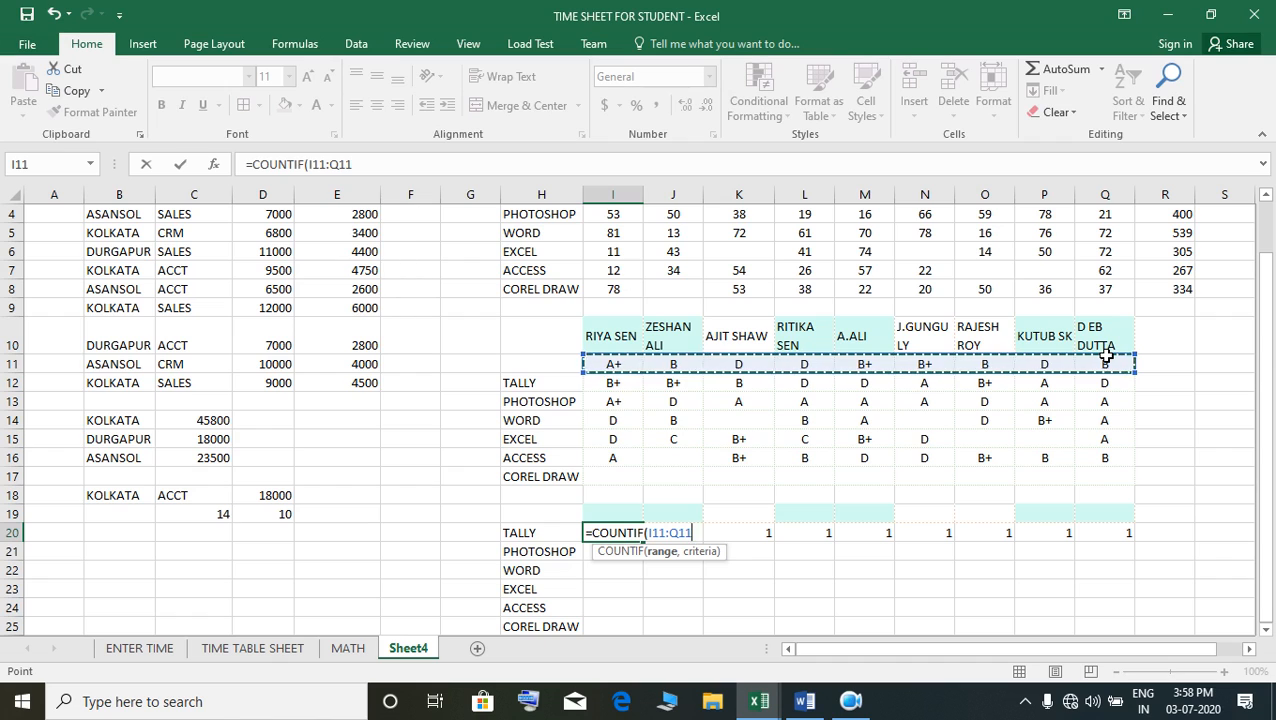
{"action": "type", "text": ","}
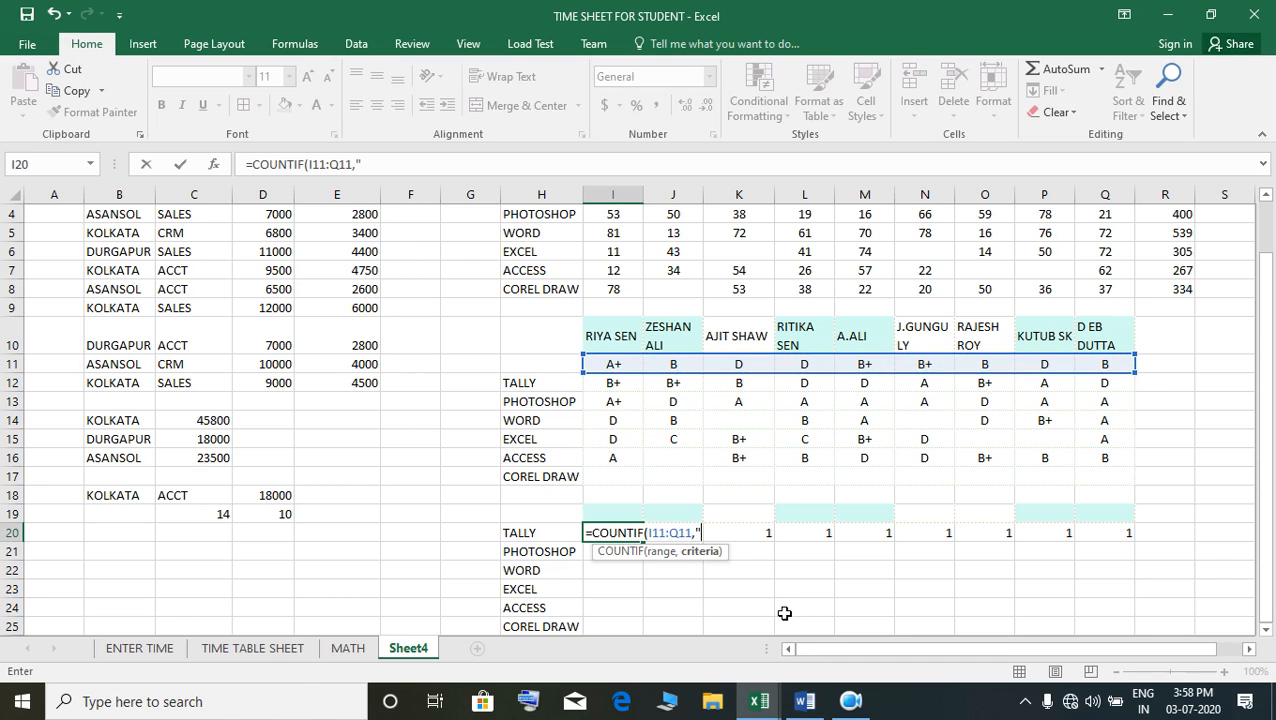
{"action": "type", "text": "A+\")"}
{"action": "key", "text": "Return"}
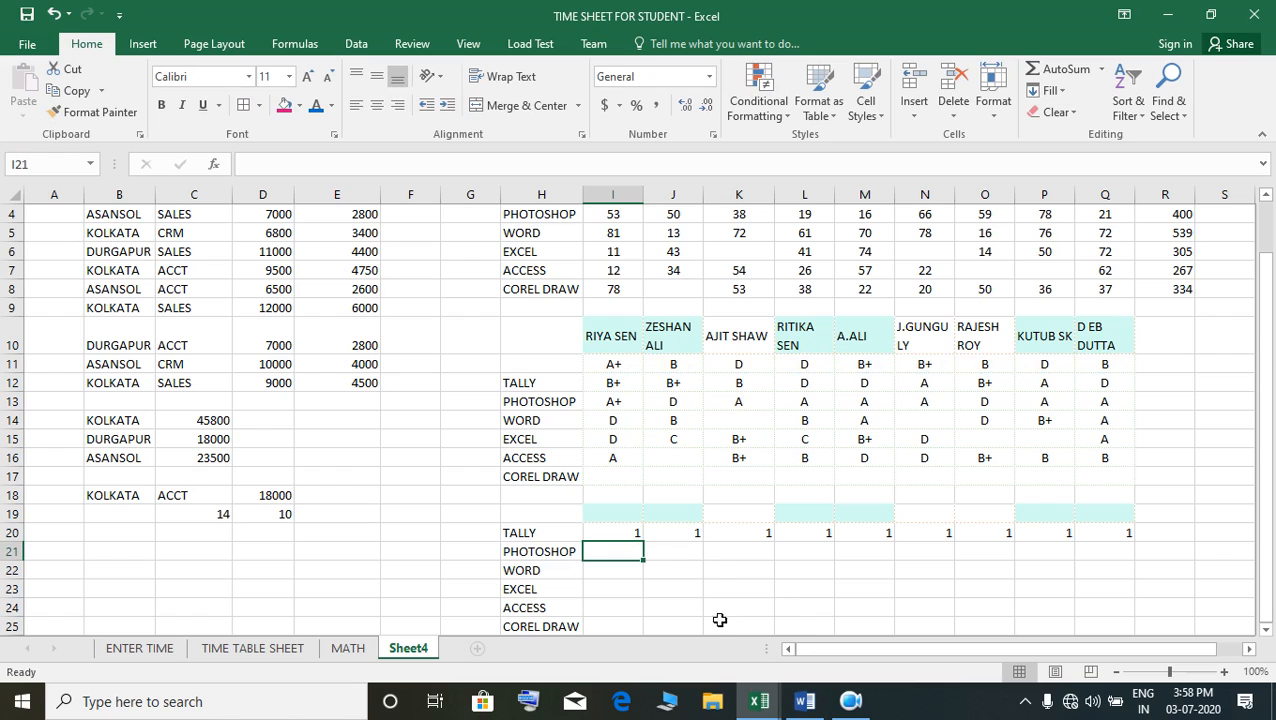
Fill the I20 COUNTIF formula down through I25 for all six subjects
{"action": "left_click", "coordinate": [634, 535]}
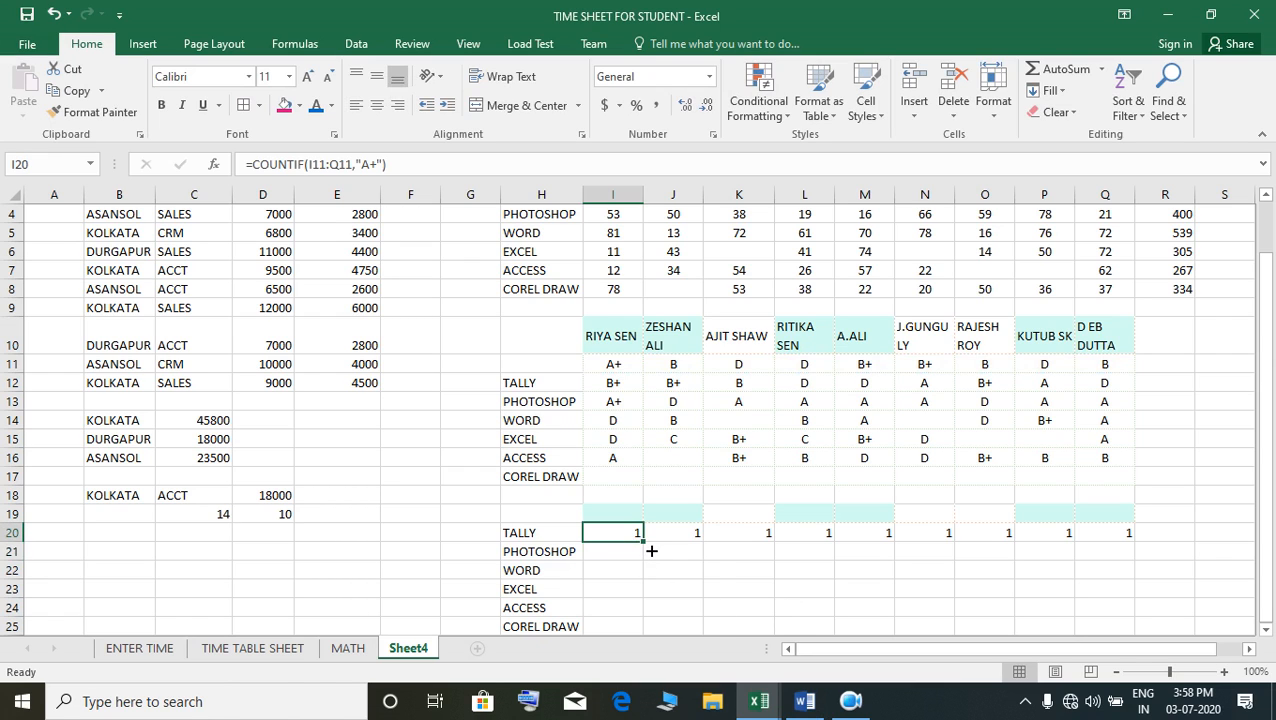
{"action": "left_click_drag", "start_coordinate": [651, 551], "coordinate": [647, 641]}
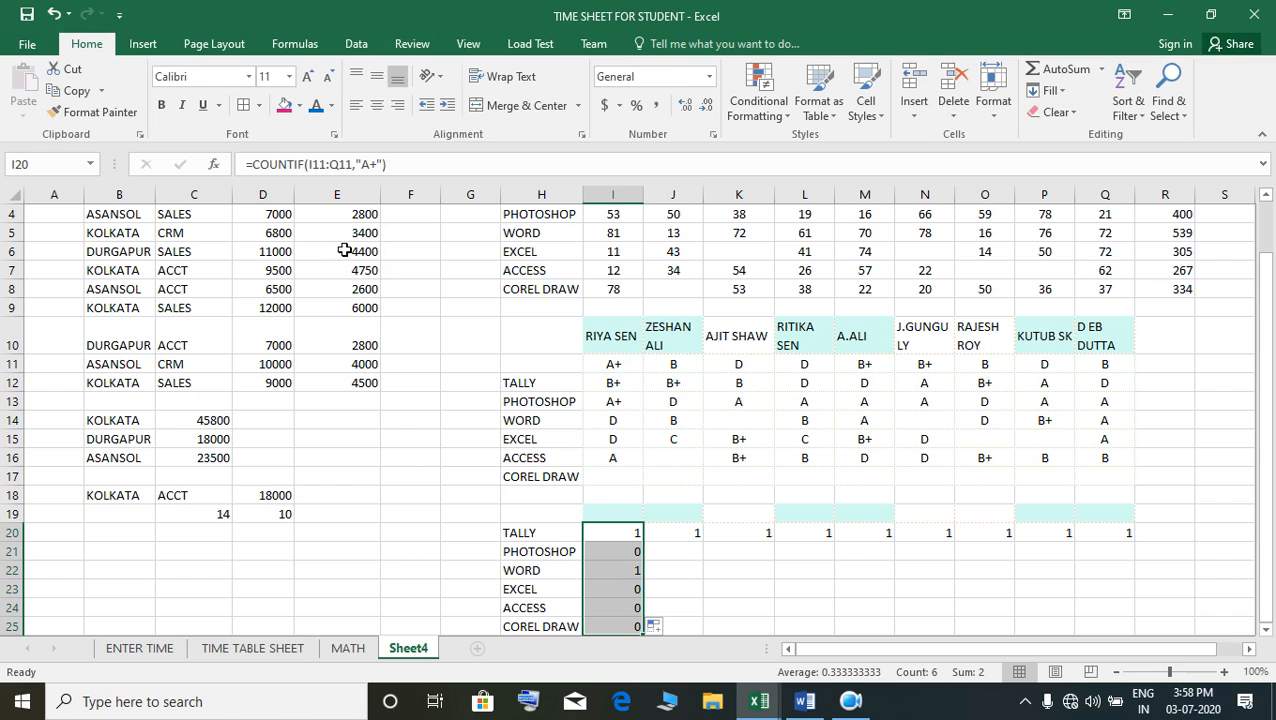
Move the subject names from H12:H17 up to H11:H16 to align them with the grade rows
{"action": "left_click", "coordinate": [613, 369]}
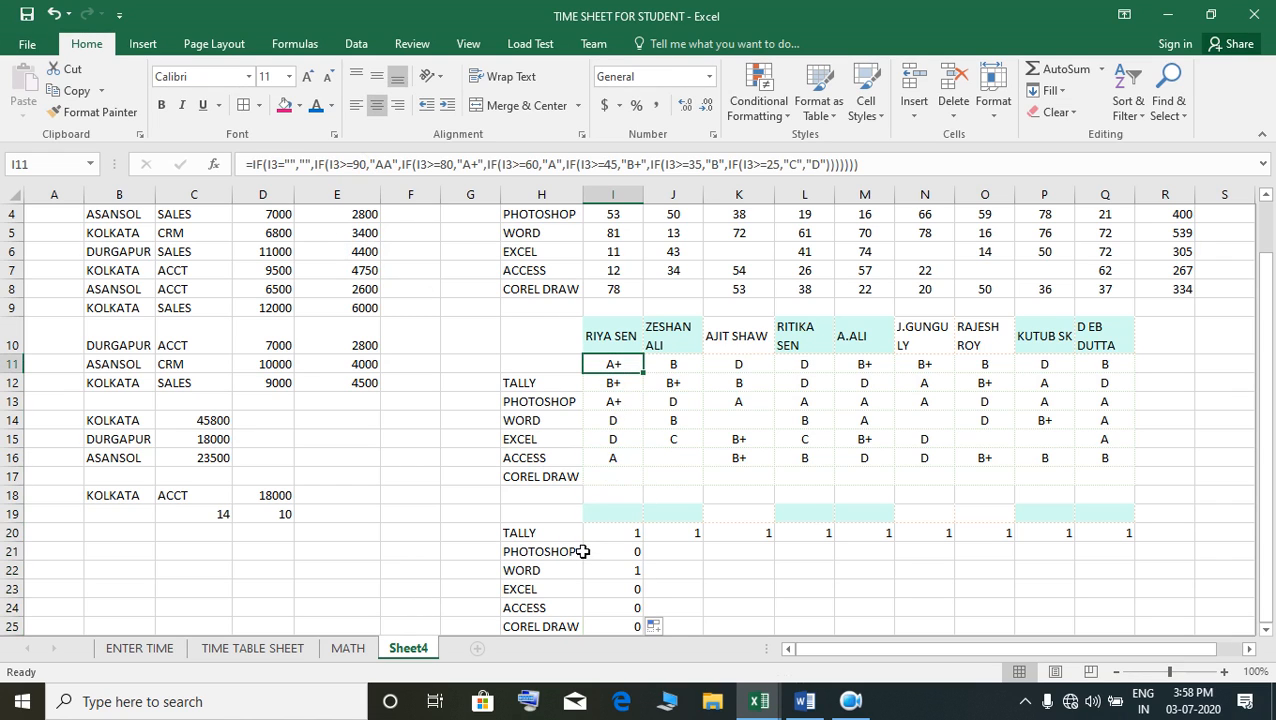
{"action": "mouse_move", "coordinate": [538, 385]}
{"action": "left_mouse_down"}
{"action": "mouse_move", "coordinate": [557, 483]}
{"action": "mouse_move", "coordinate": [517, 486]}
{"action": "mouse_move", "coordinate": [516, 466]}
{"action": "left_mouse_up"}
{"action": "left_click", "coordinate": [610, 366]}
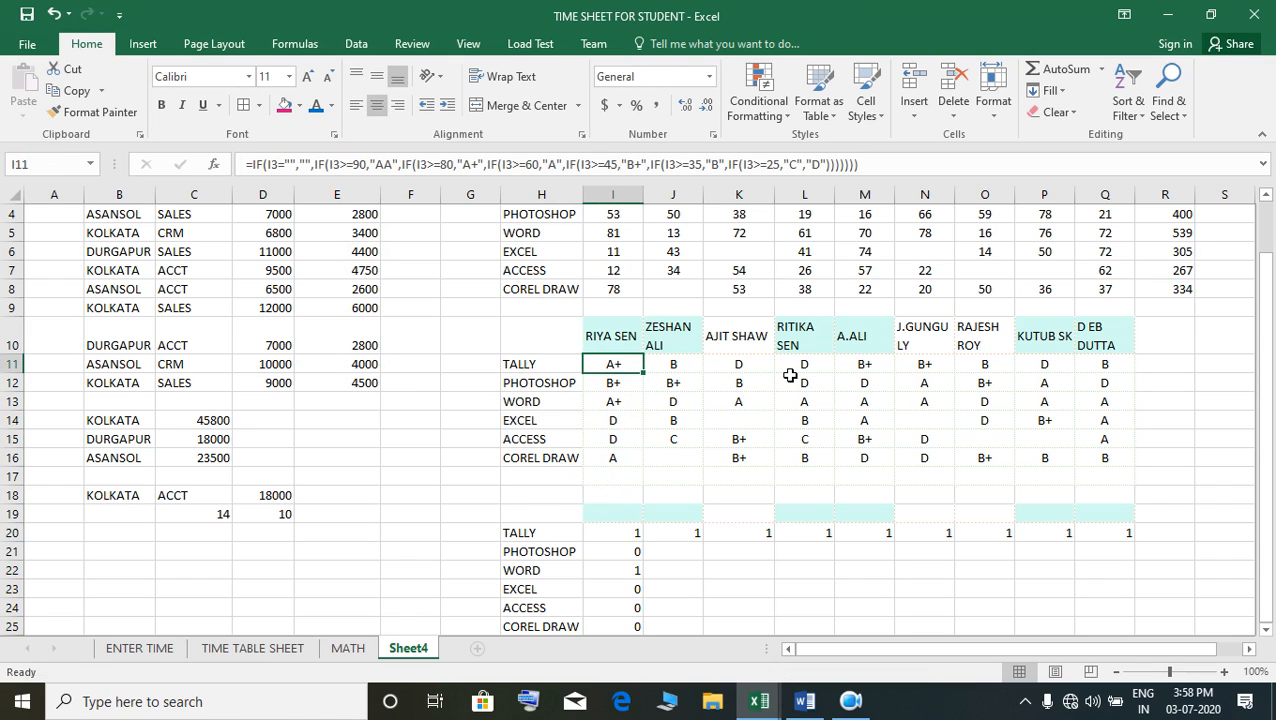
Fill the relative-range COUNTIF formula from I20 across the TALLY row to Q20
{"action": "left_click", "coordinate": [632, 539]}
{"action": "left_click_drag", "start_coordinate": [642, 543], "coordinate": [1150, 561]}
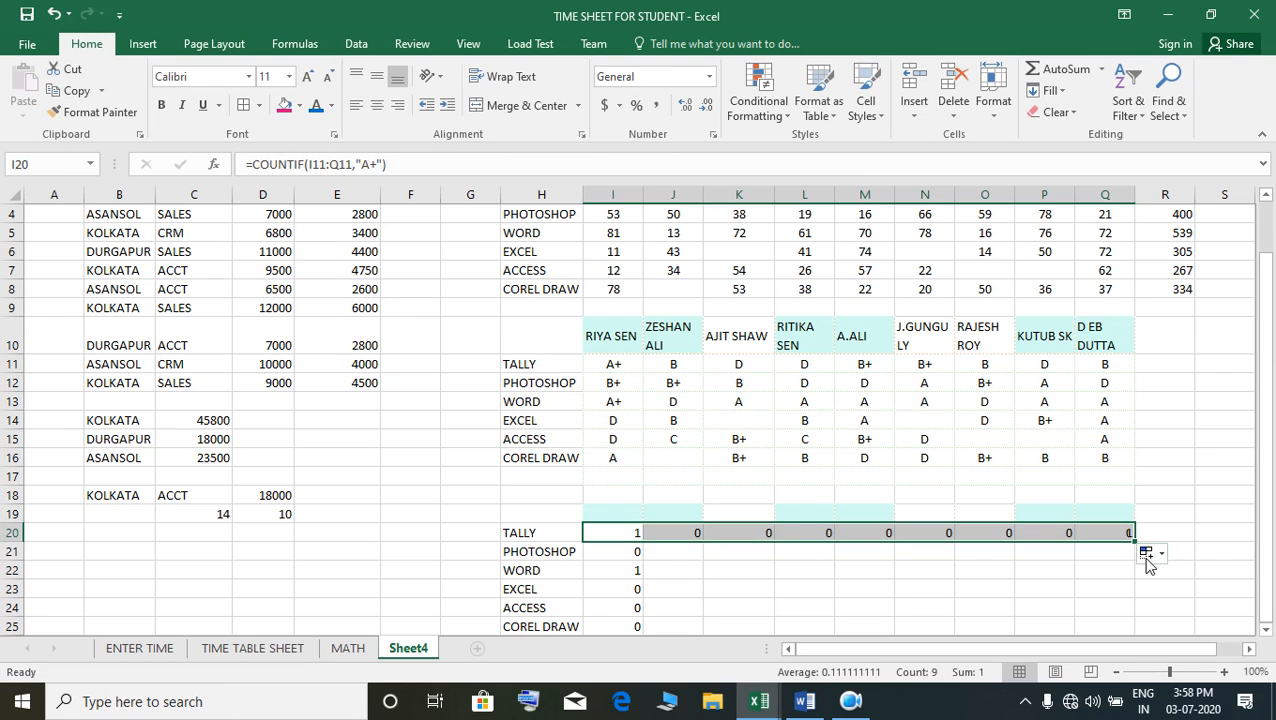
Compare the A+ COUNTIF formulas for TALLY and PHOTOSHOP in cells I20 and I21
{"action": "left_click", "coordinate": [640, 556]}
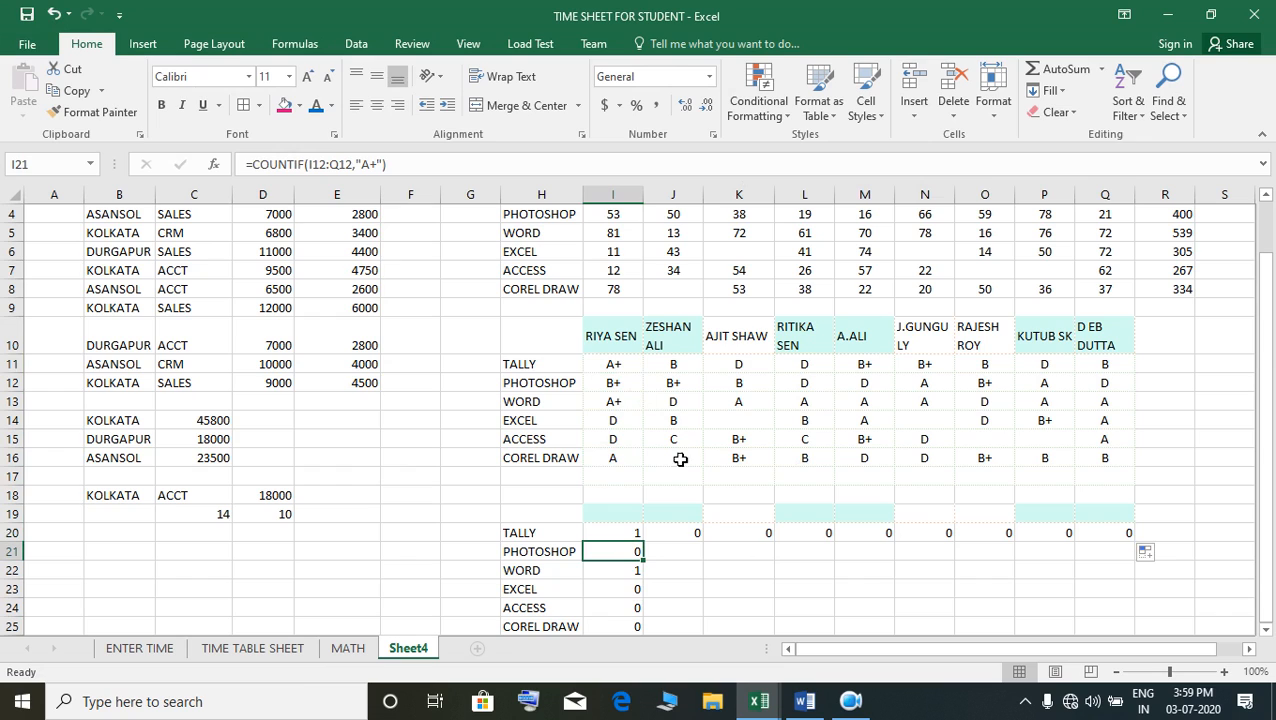
{"action": "left_click", "coordinate": [693, 538]}
{"action": "left_click", "coordinate": [636, 558]}
{"action": "left_click", "coordinate": [635, 545]}
{"action": "left_click", "coordinate": [634, 537]}
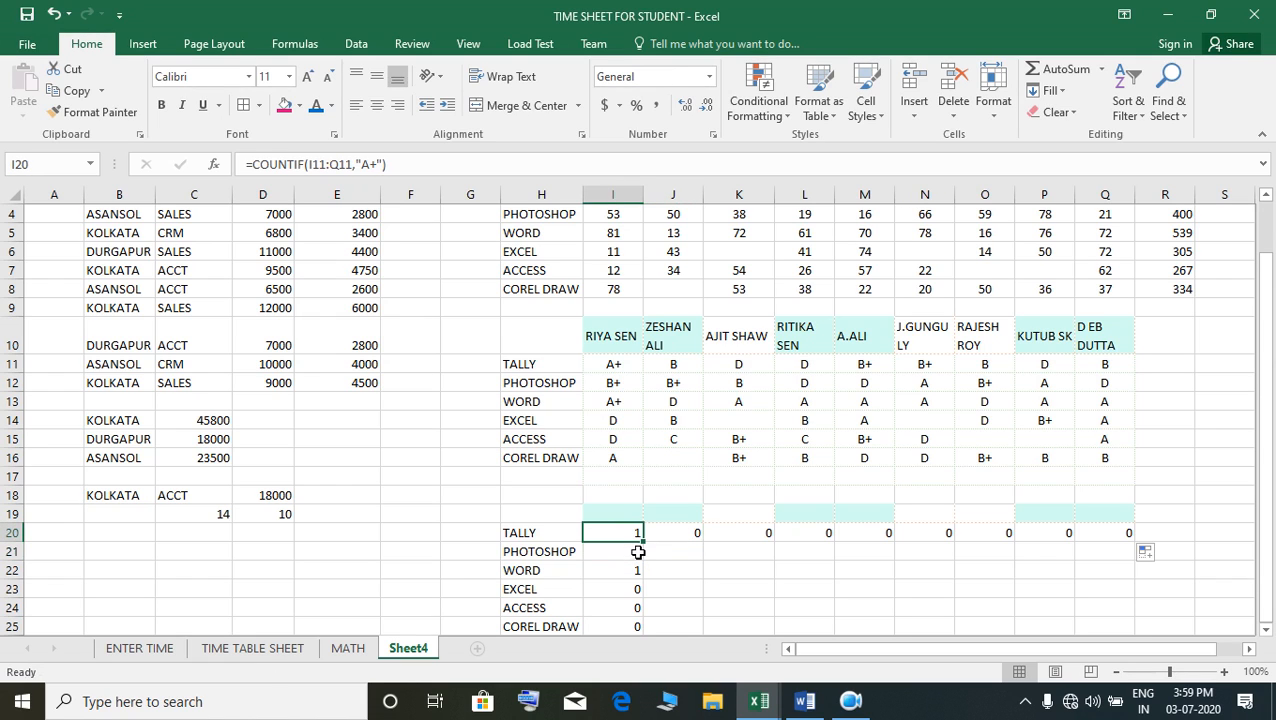
{"action": "left_click", "coordinate": [641, 553]}
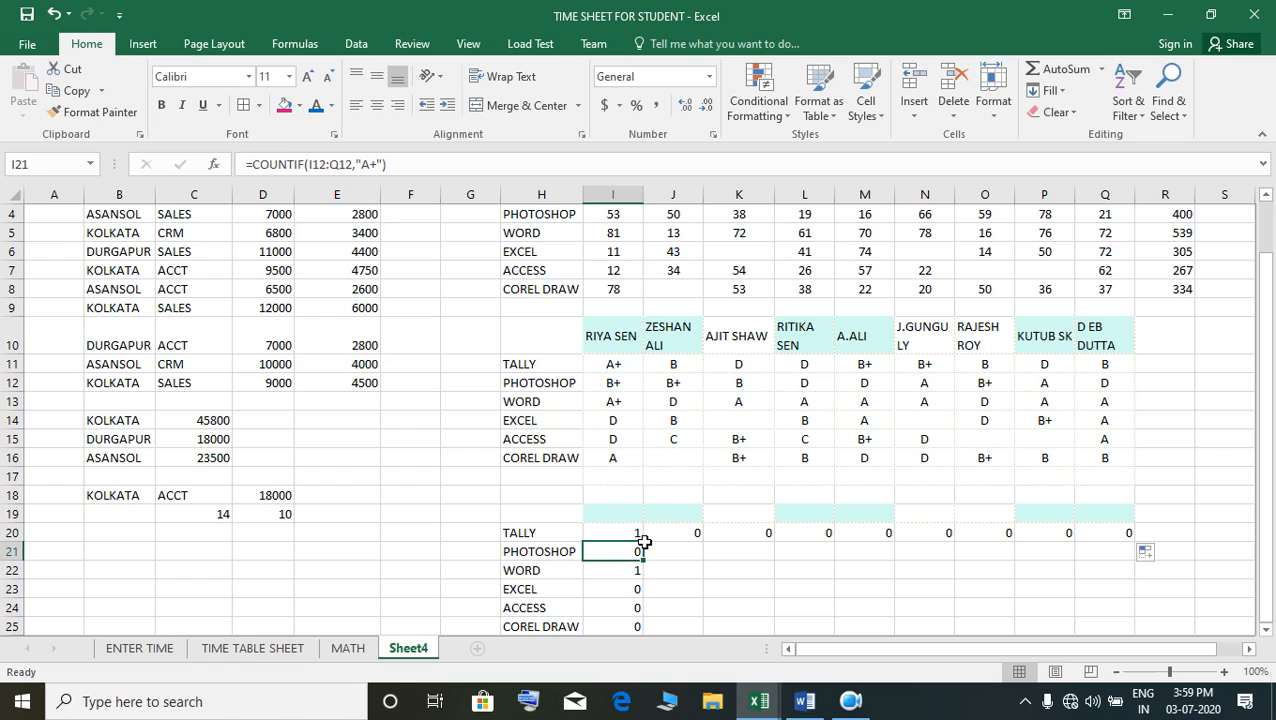
{"action": "left_click", "coordinate": [640, 537]}
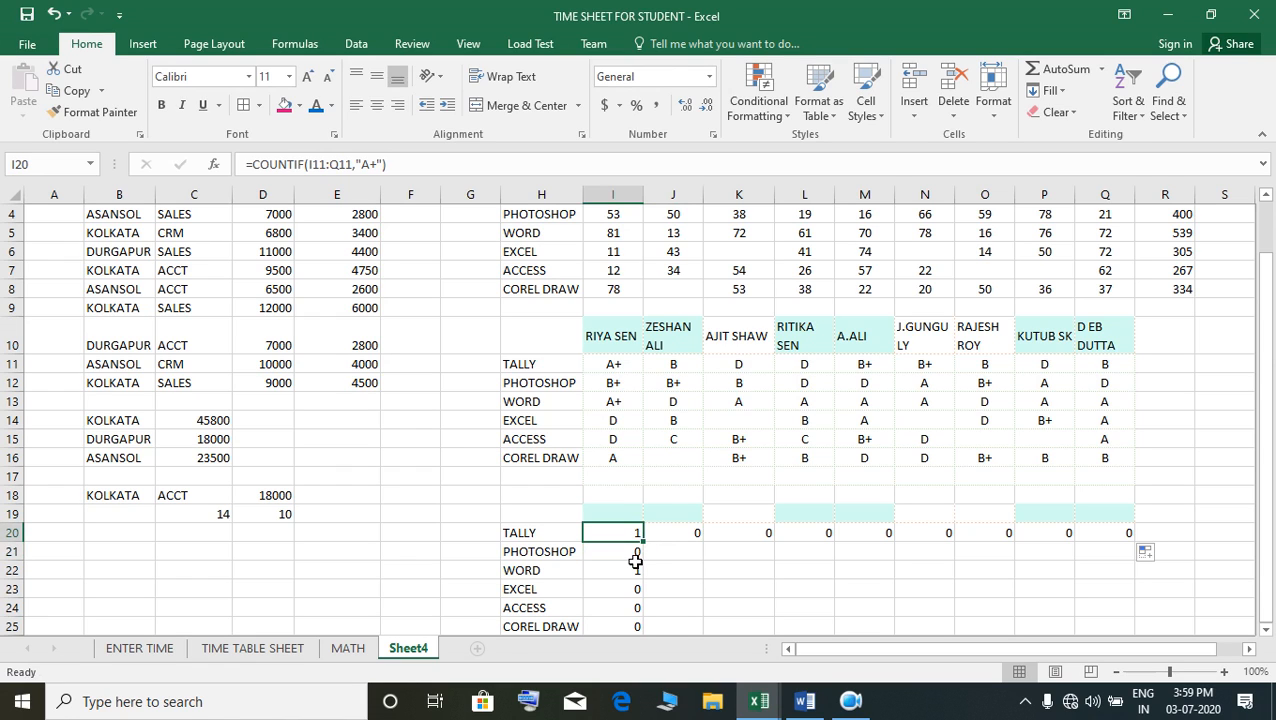
{"action": "left_click", "coordinate": [636, 558]}
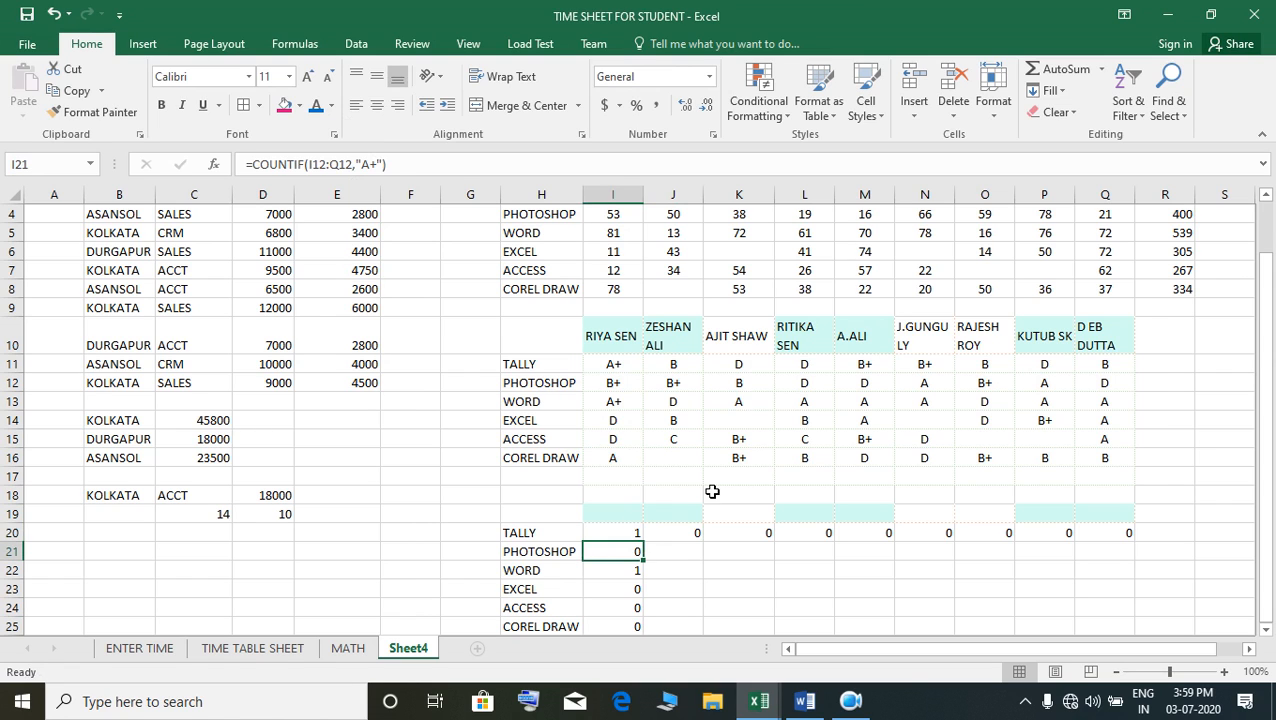
{"action": "type", "text": "=CO"}
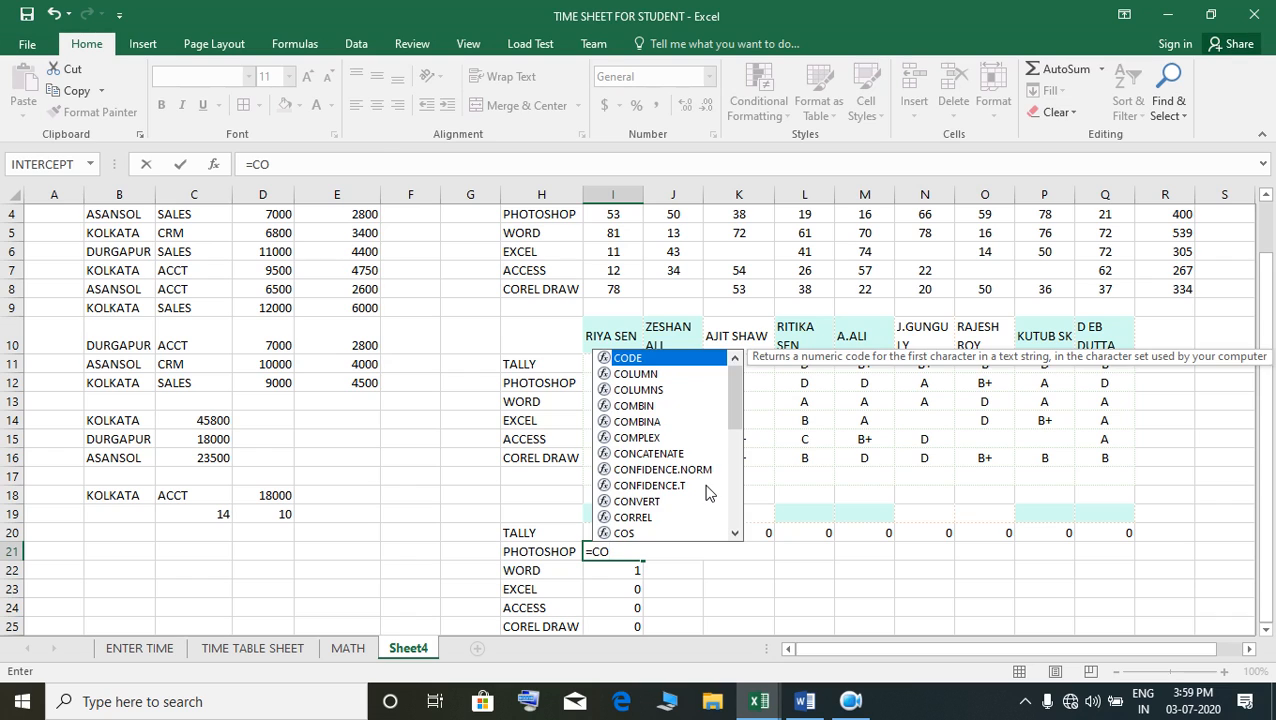
{"action": "key", "text": "Return"}
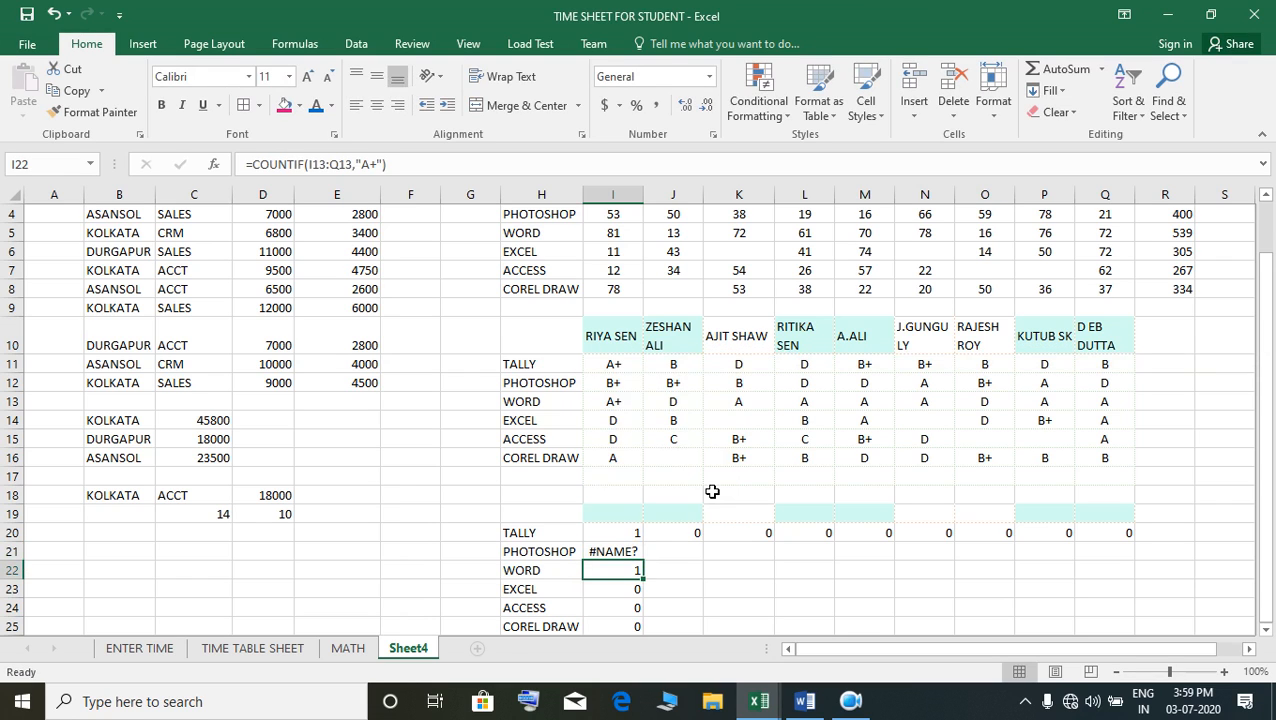
{"action": "left_click", "coordinate": [637, 549]}
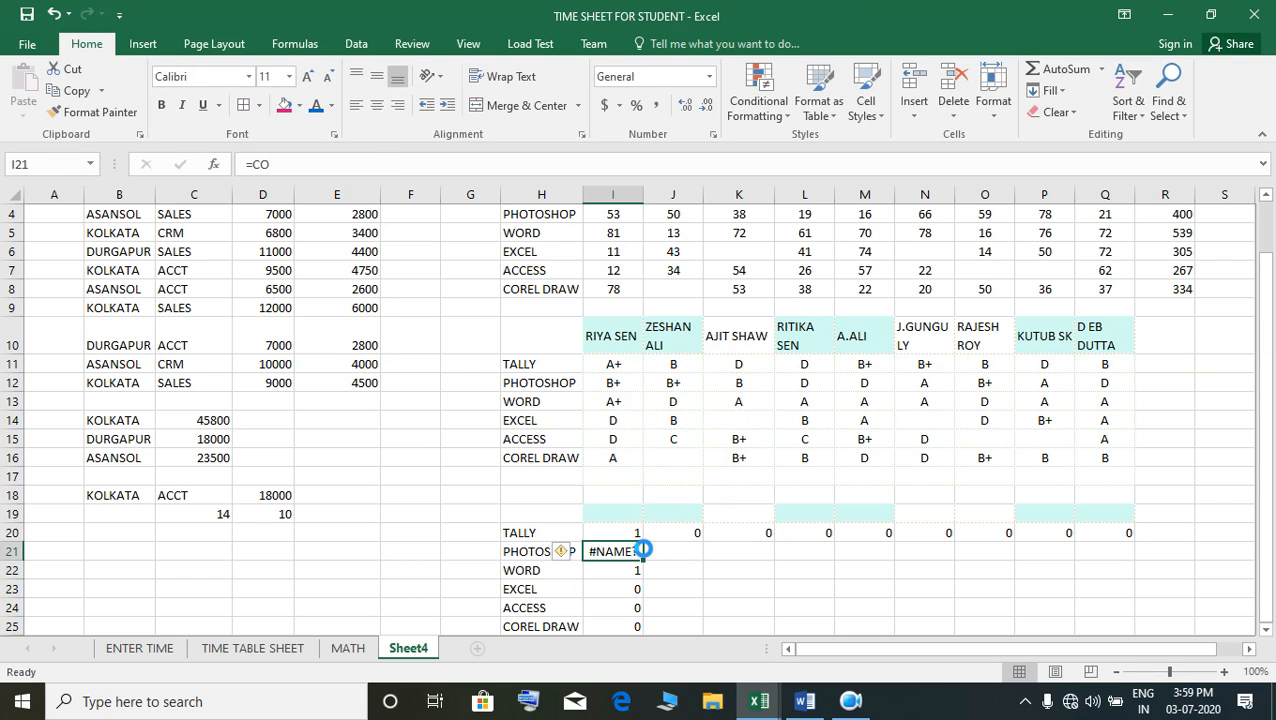
{"action": "key", "text": "ctrl+d"}
Fill the PHOTOSHOP count formula from I21 across to Q21 and inspect the range used in I21
{"action": "left_click_drag", "start_coordinate": [696, 574], "coordinate": [1139, 604]}
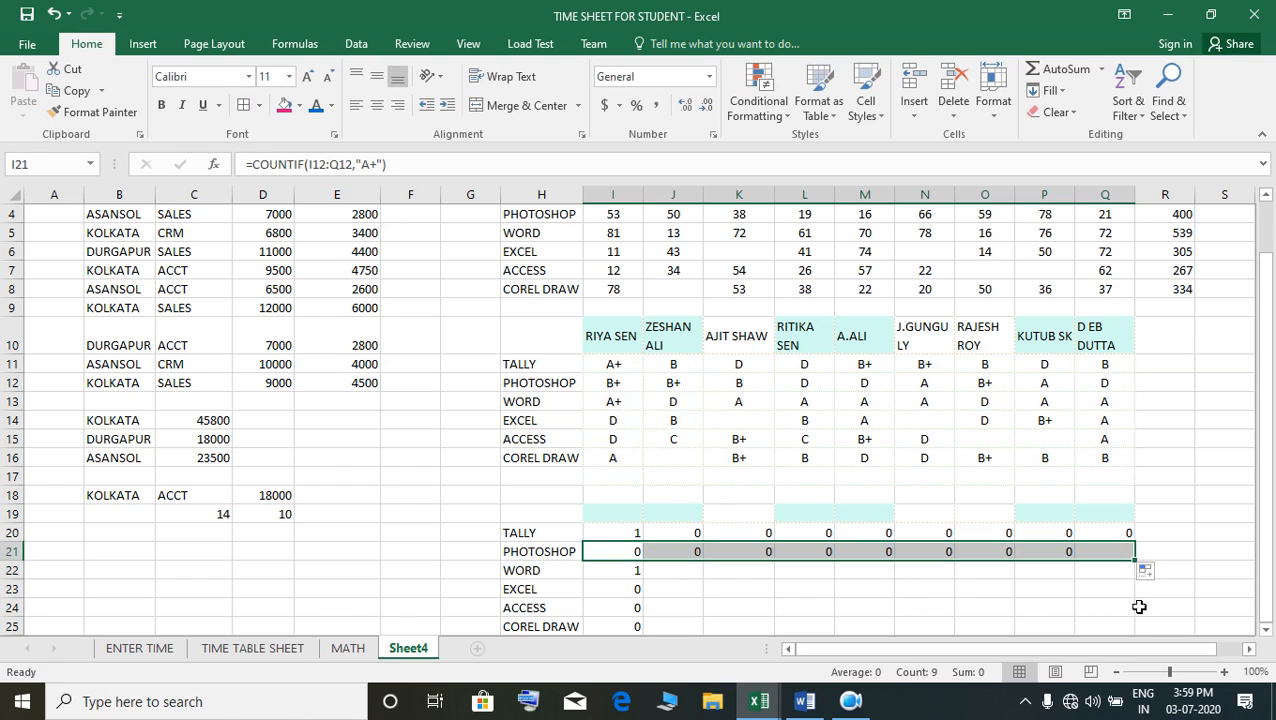
{"action": "left_click", "coordinate": [630, 557]}
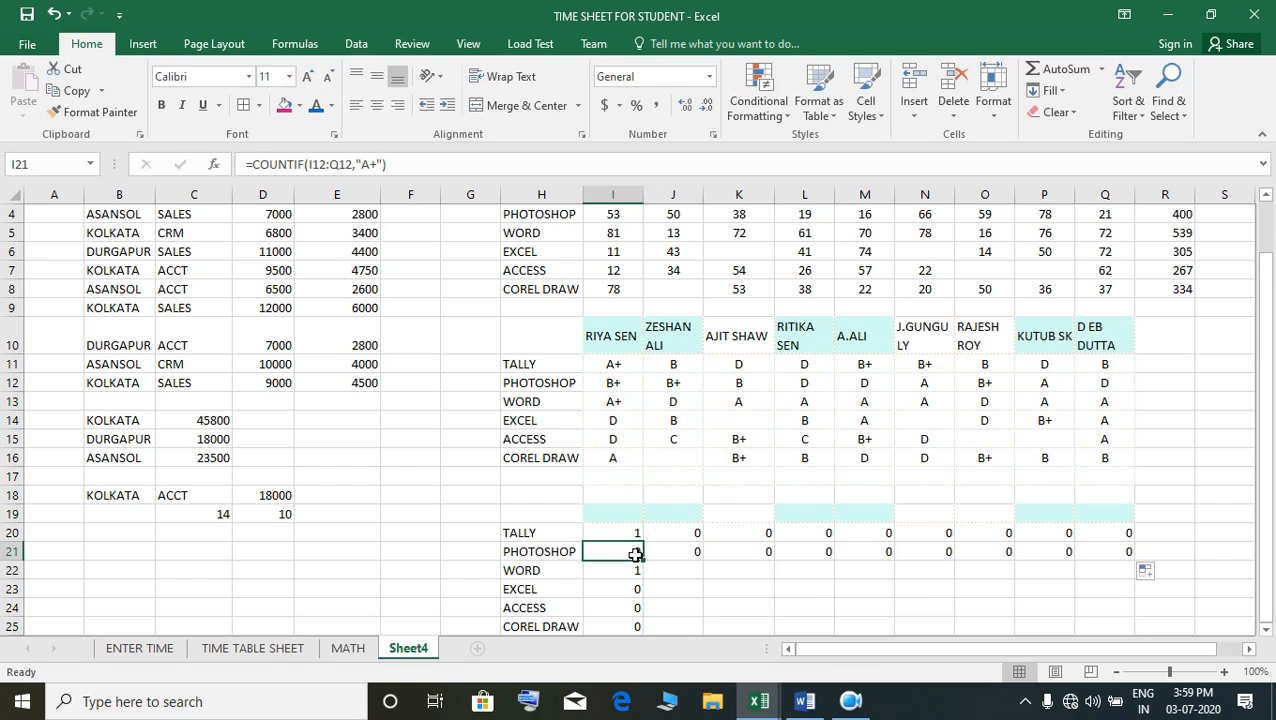
{"action": "left_click", "coordinate": [608, 385]}
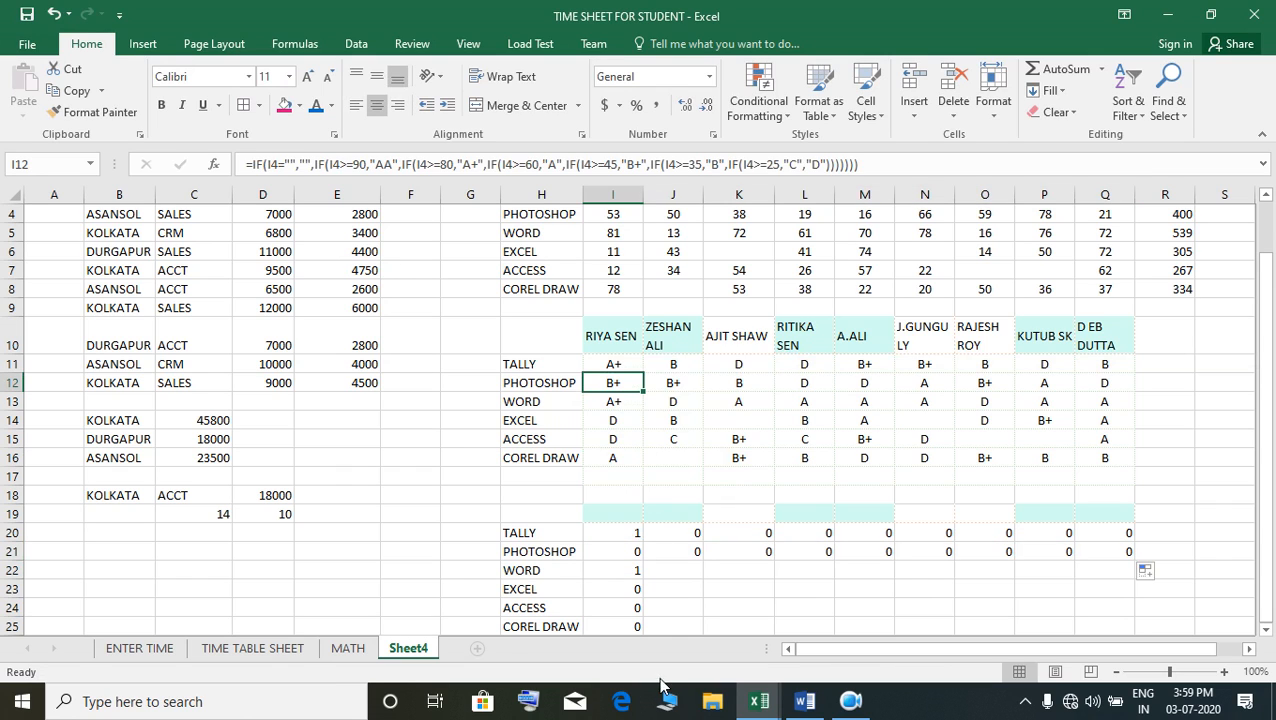
{"action": "double_click", "coordinate": [640, 560]}
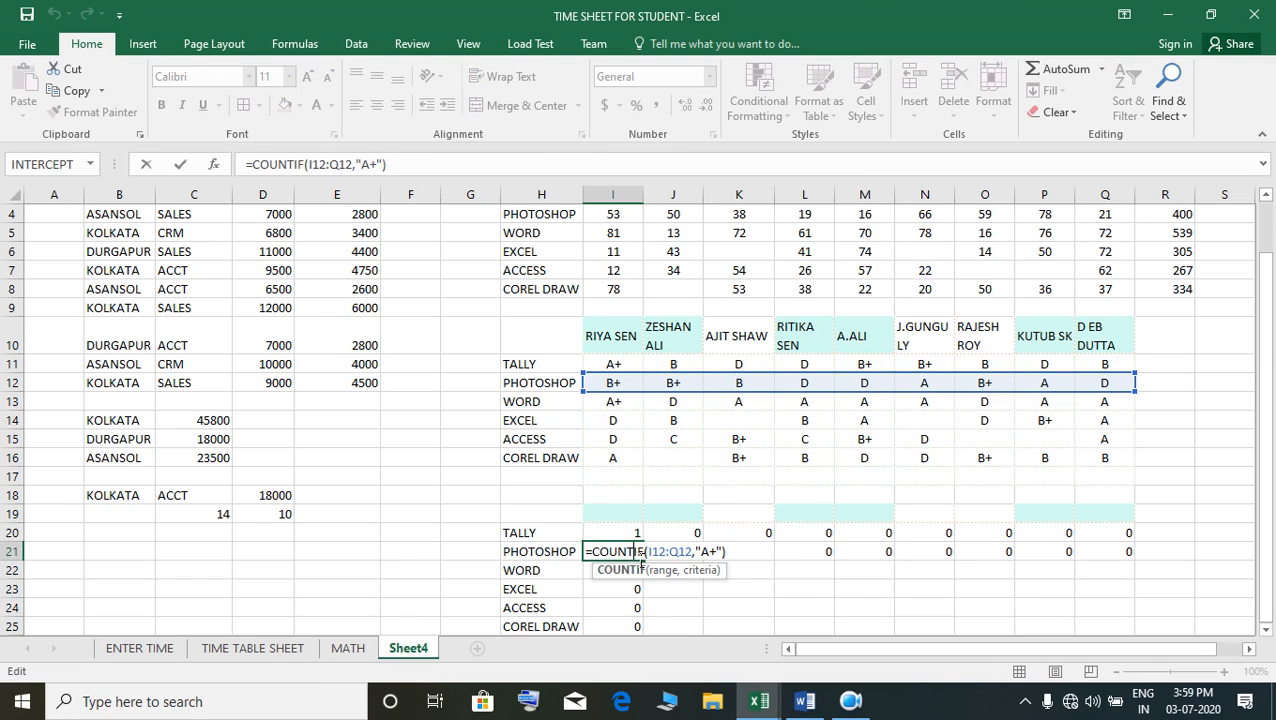
{"action": "key", "text": "Return"}
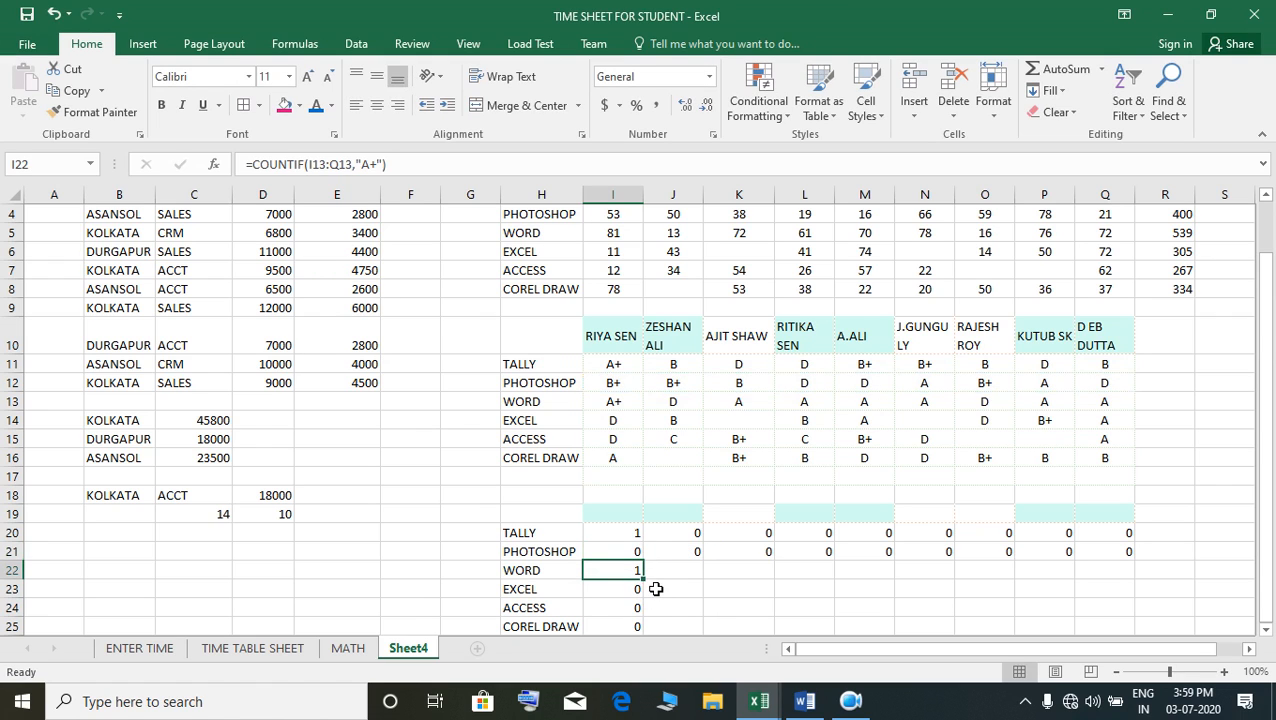
Fill the WORD and EXCEL count formulas in I22 and I23 across to column Q
{"action": "left_click_drag", "start_coordinate": [645, 580], "coordinate": [1137, 609]}
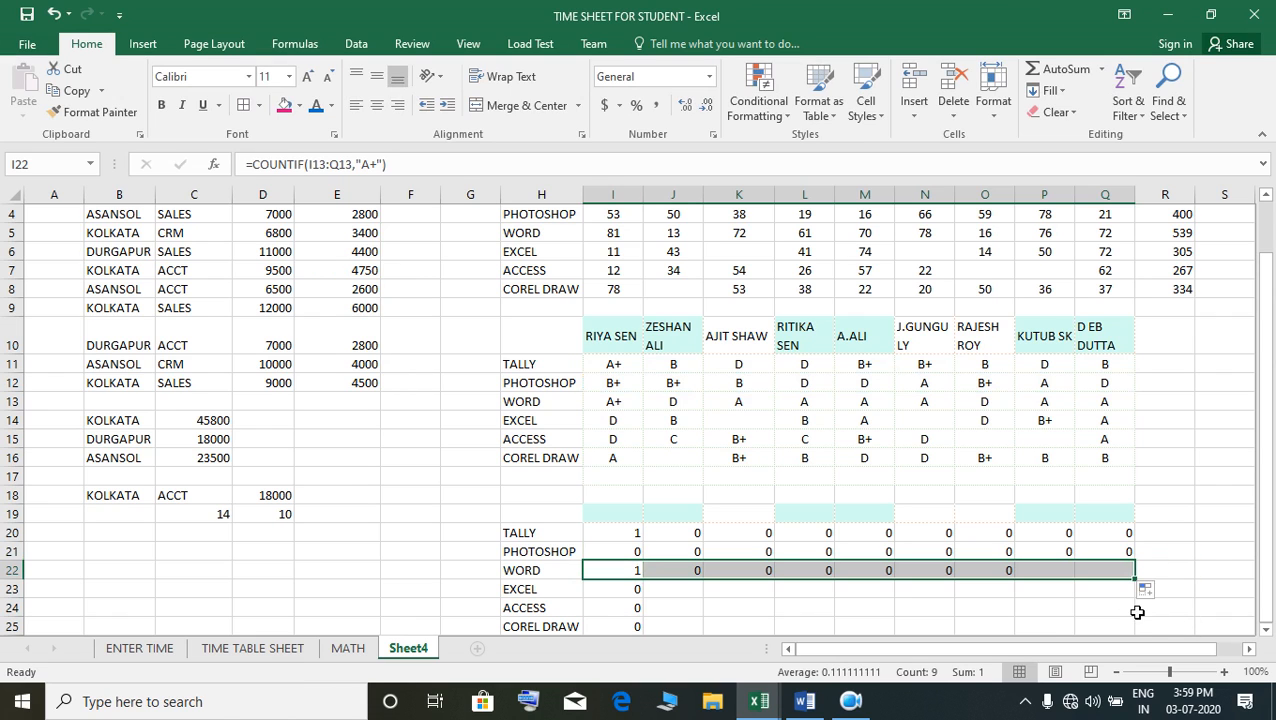
{"action": "left_click", "coordinate": [642, 595]}
{"action": "left_click_drag", "start_coordinate": [642, 597], "coordinate": [1125, 630]}
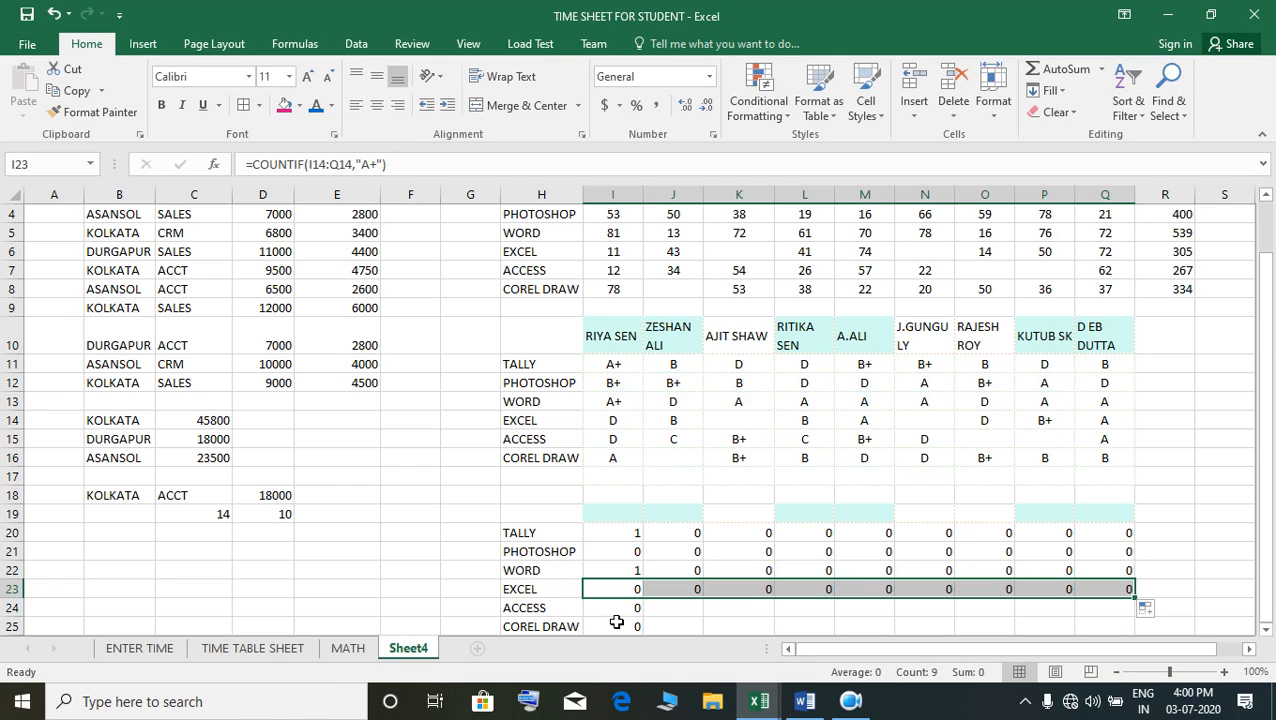
Change the COREL DRAW mark in cell O8 of the upper marks table to 87
{"action": "scroll", "coordinate": [718, 648], "scroll_direction": "up", "scroll_amount": 1}
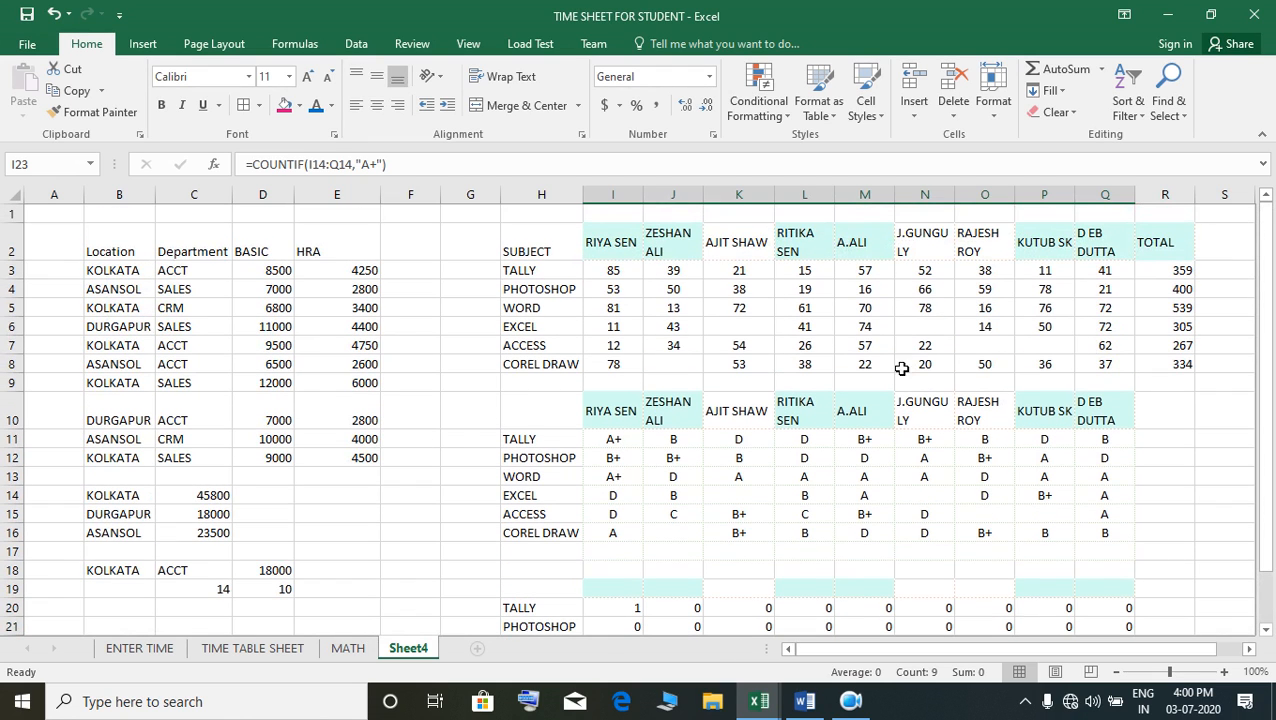
{"action": "left_click", "coordinate": [1102, 368]}
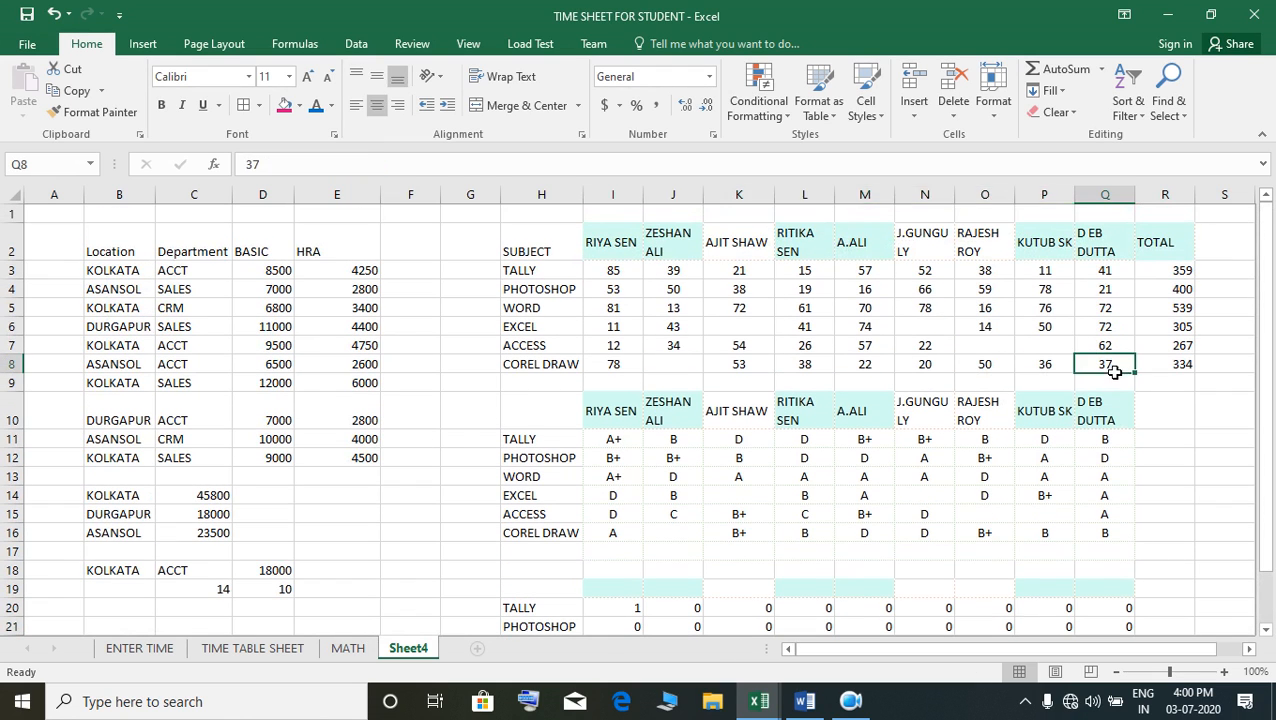
{"action": "left_click", "coordinate": [983, 370]}
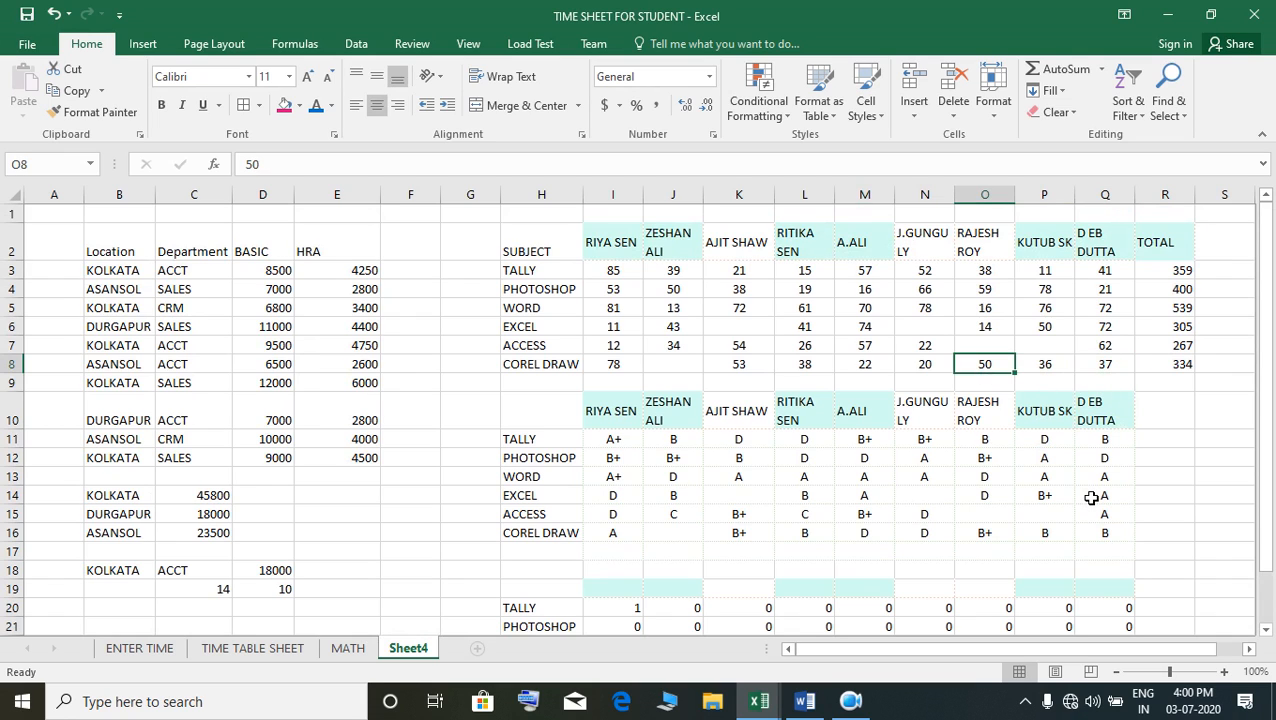
{"action": "type", "text": "95"}
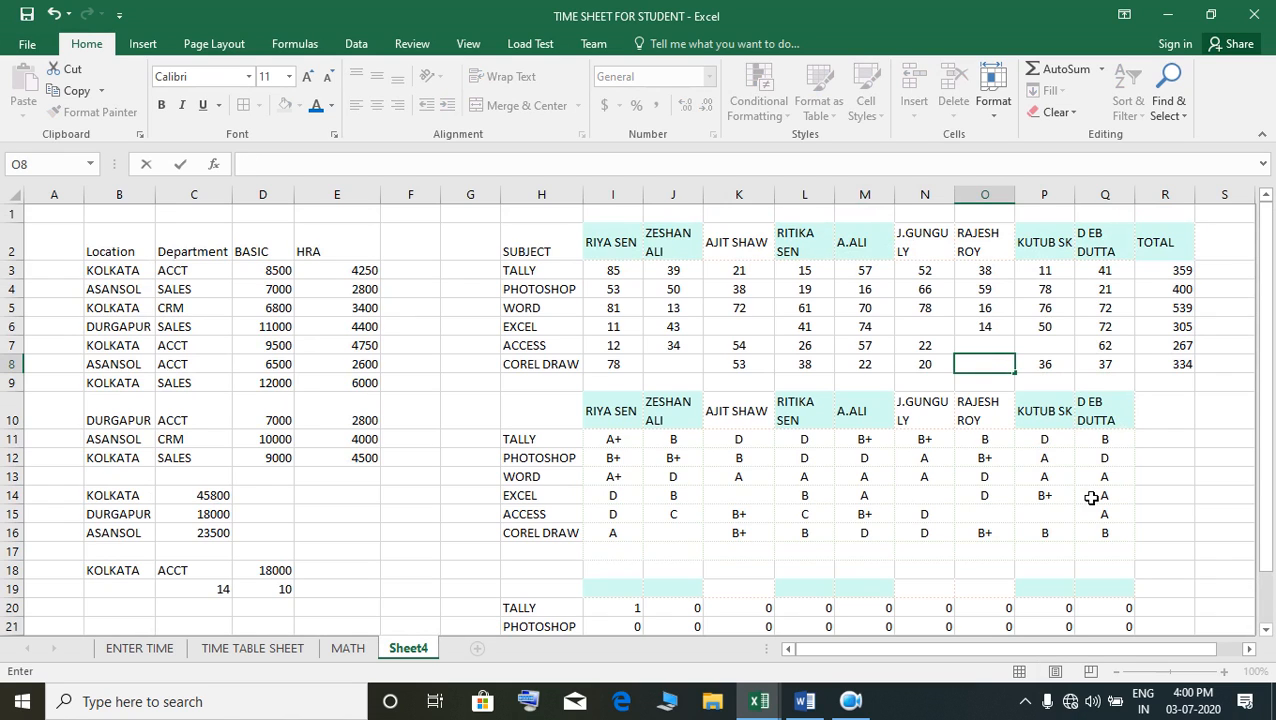
{"action": "type", "text": "87"}
{"action": "key", "text": "Return"}
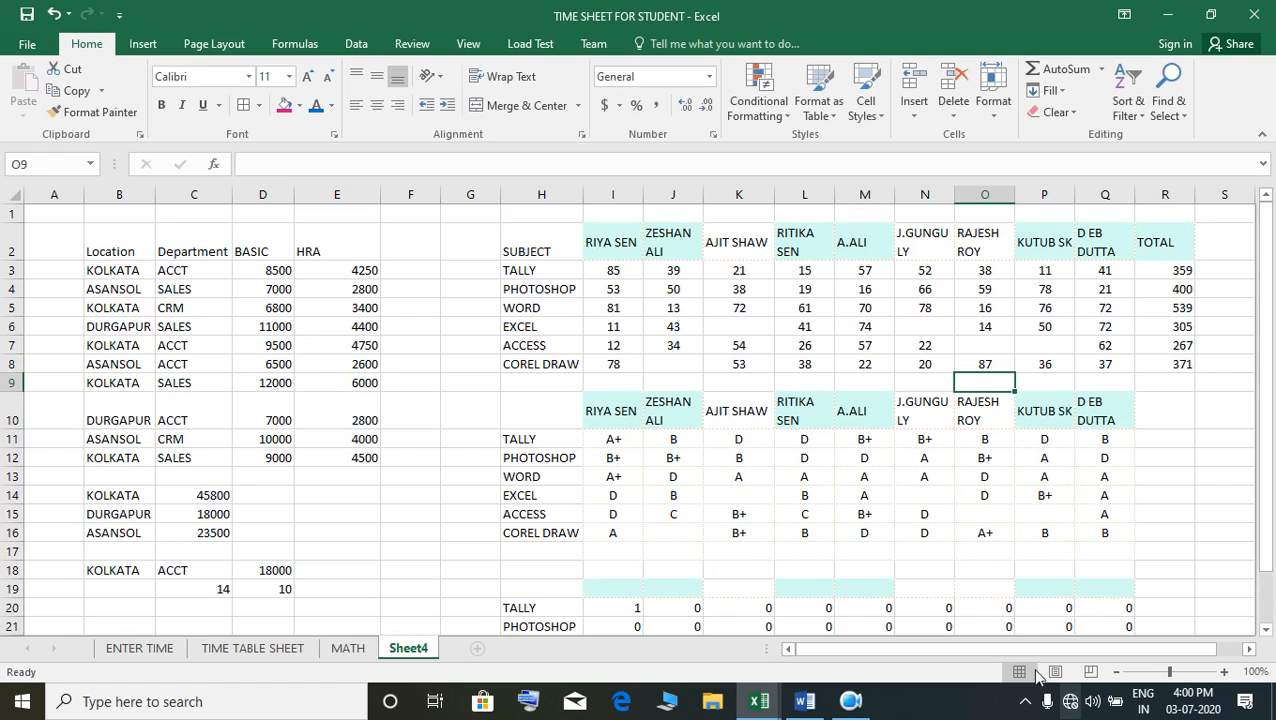
Fill the ACCESS and COREL DRAW count formulas in I24 and I25 across to column Q
{"action": "scroll", "coordinate": [1022, 634], "scroll_direction": "down", "scroll_amount": 2}
{"action": "scroll", "coordinate": [1022, 634], "scroll_direction": "down", "scroll_amount": 1}
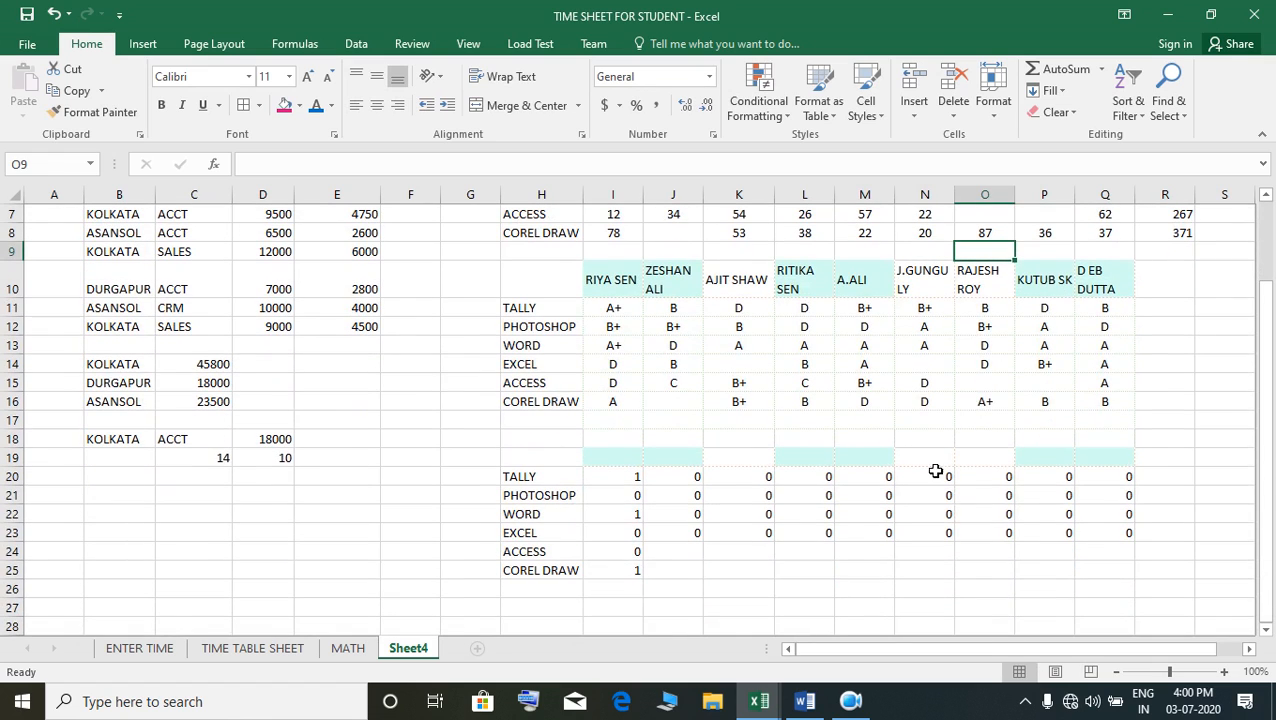
{"action": "left_click", "coordinate": [628, 572]}
{"action": "left_click", "coordinate": [632, 552]}
{"action": "left_click_drag", "start_coordinate": [652, 569], "coordinate": [1120, 601]}
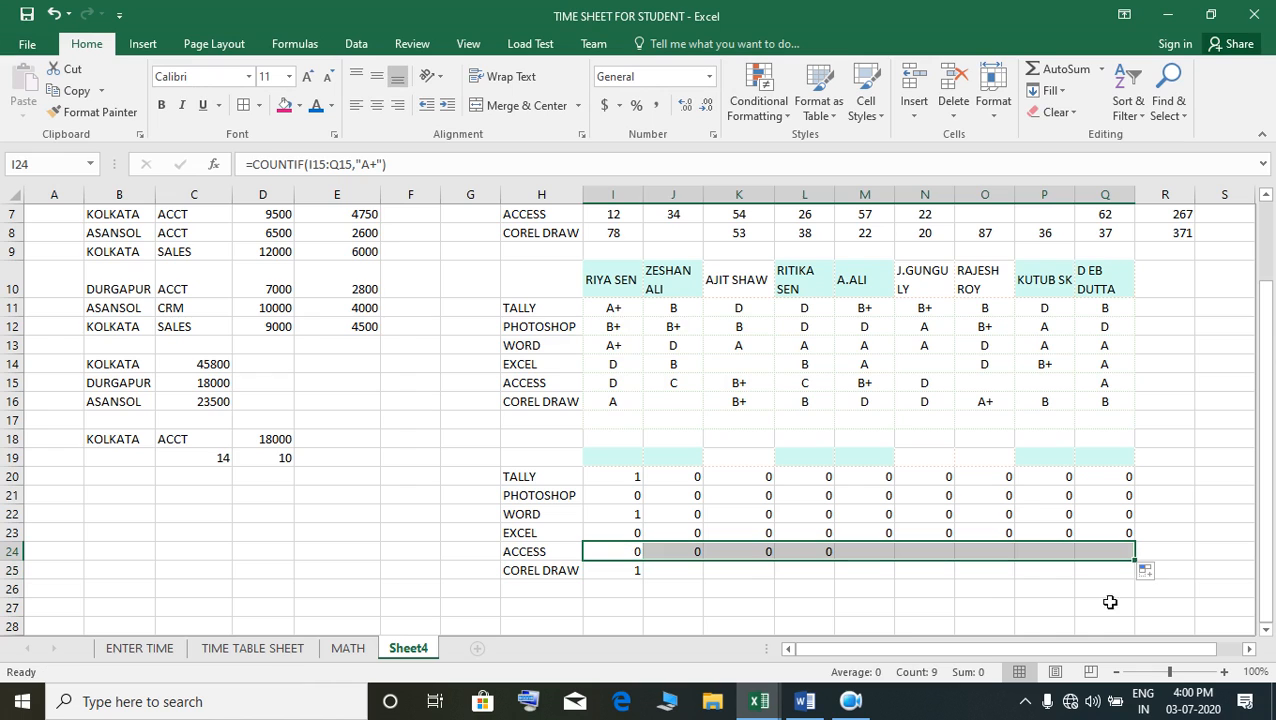
{"action": "left_click", "coordinate": [634, 572]}
{"action": "left_click_drag", "start_coordinate": [644, 580], "coordinate": [1124, 623]}
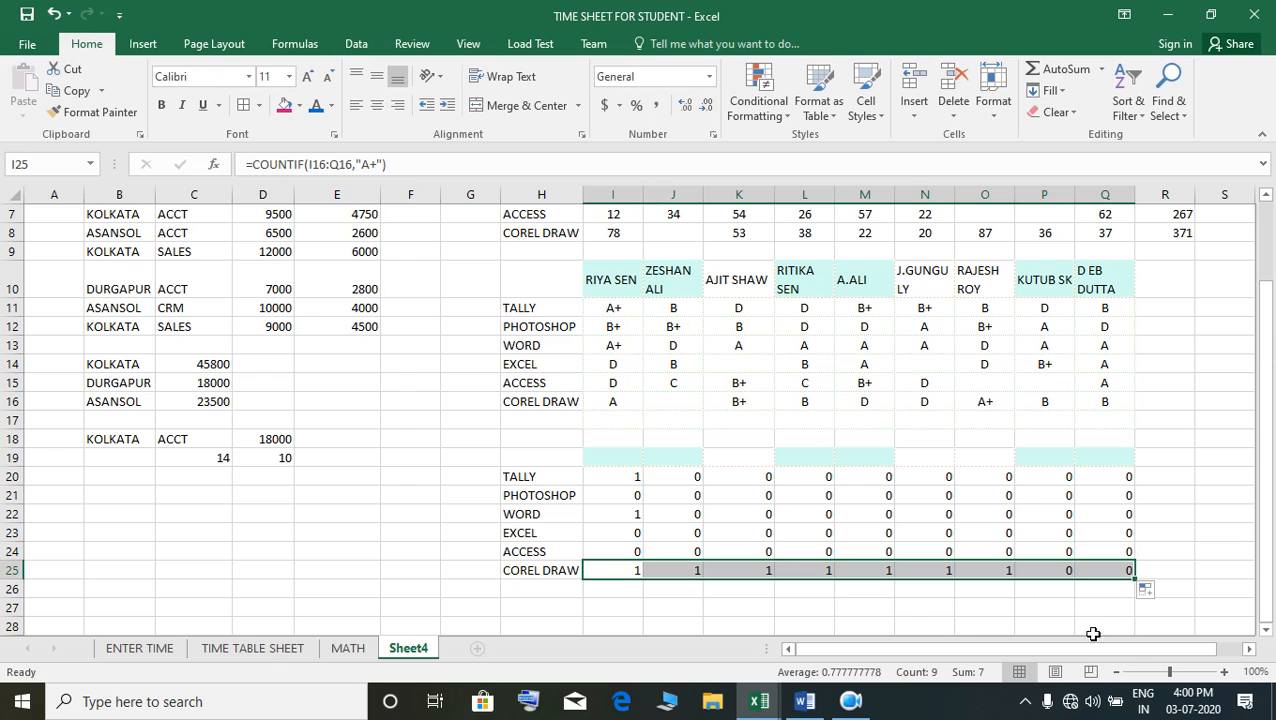
Inspect the ranges counted by the COREL DRAW formulas in cells I25 and L25
{"action": "left_click", "coordinate": [630, 577]}
{"action": "double_click", "coordinate": [630, 577]}
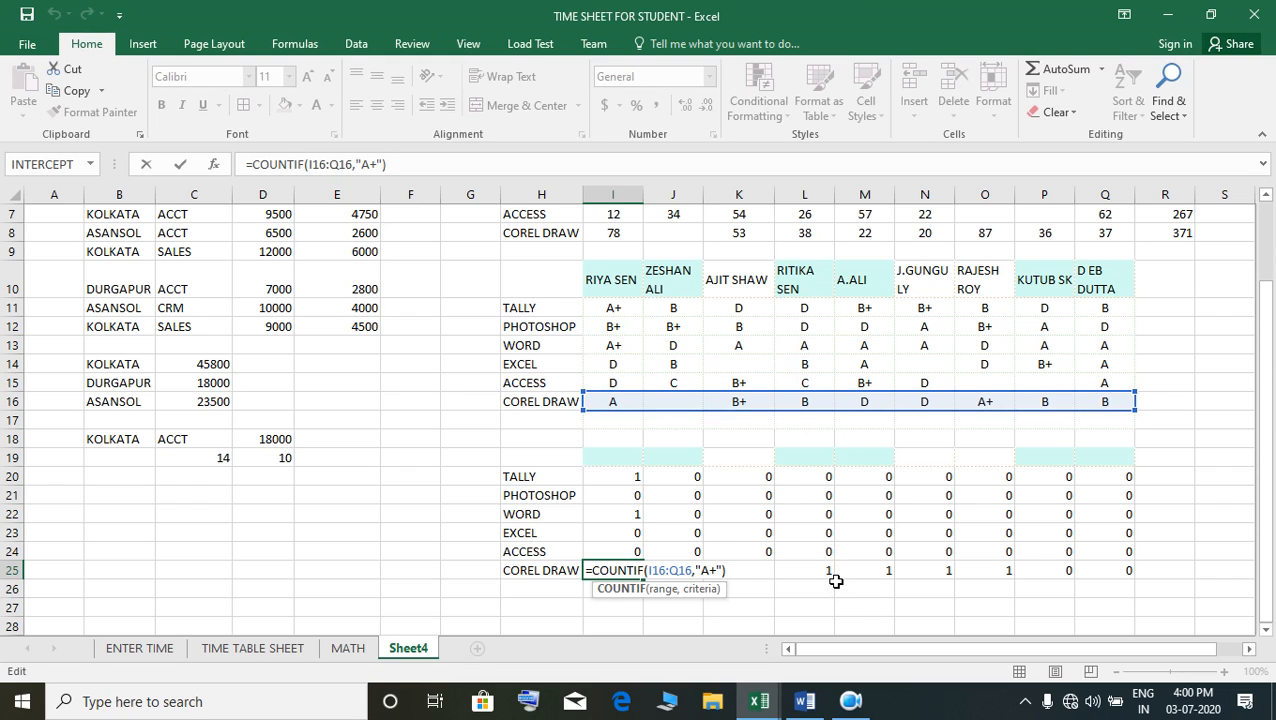
{"action": "key", "text": "Return"}
{"action": "double_click", "coordinate": [825, 573]}
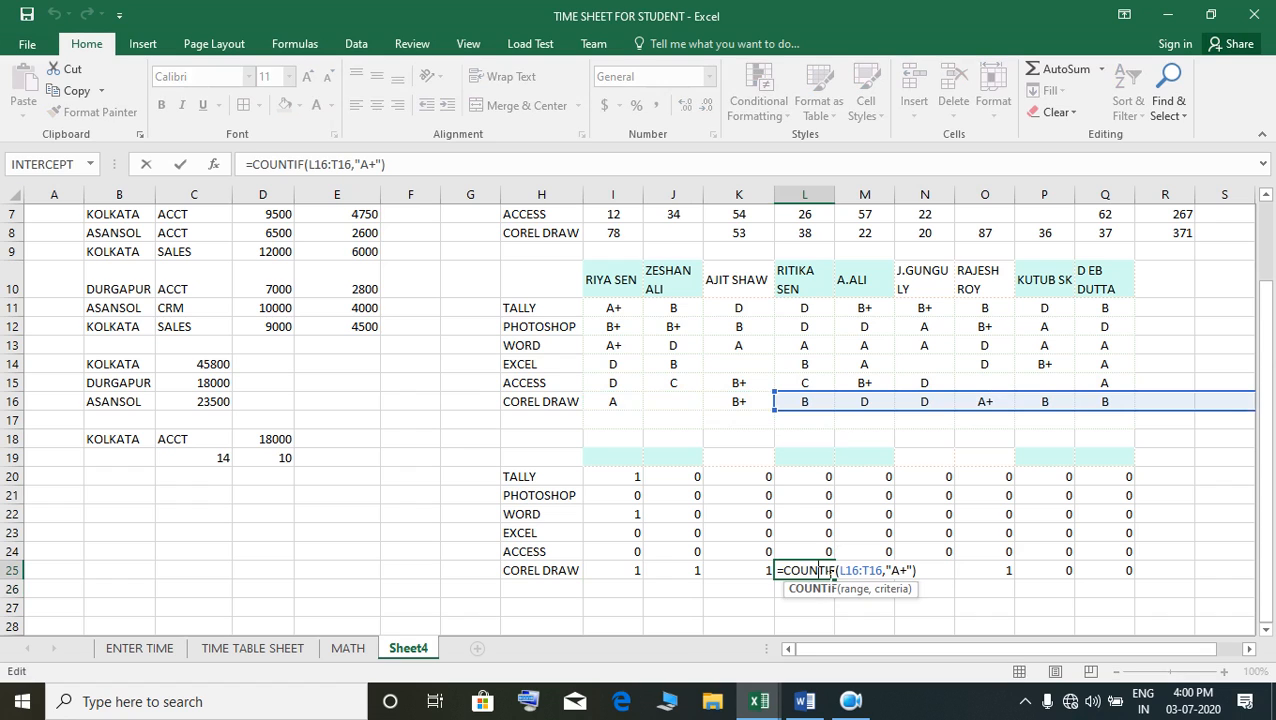
{"action": "key", "text": "Return"}
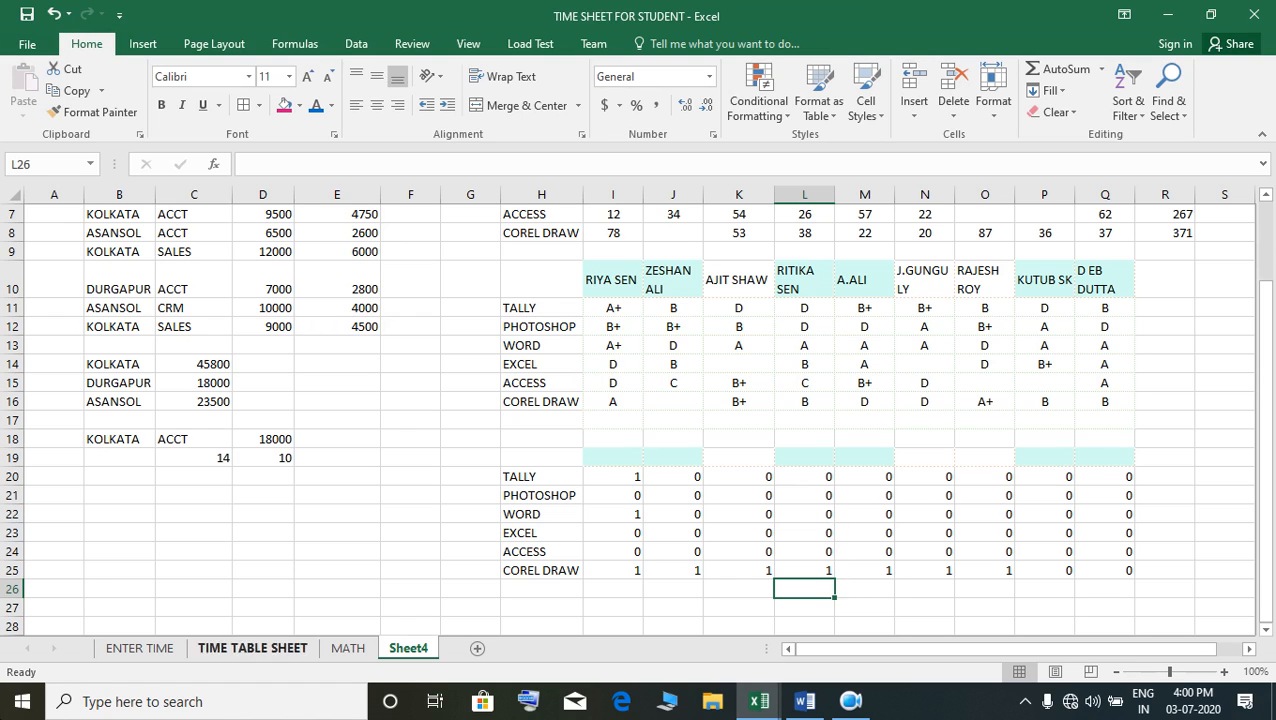
Lock the range columns in the TALLY count formula in I20 so it reads =COUNTIF($I11:$Q11,"A+")
{"action": "left_click", "coordinate": [632, 481]}
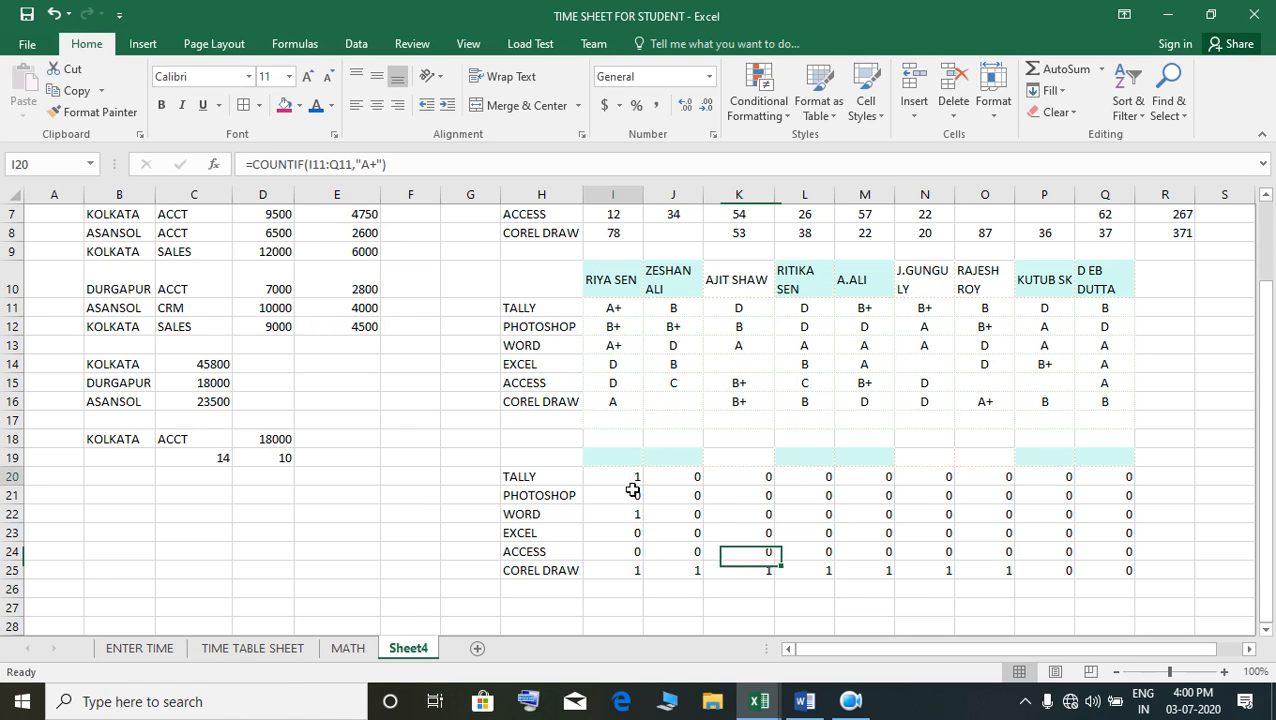
{"action": "left_click", "coordinate": [318, 164]}
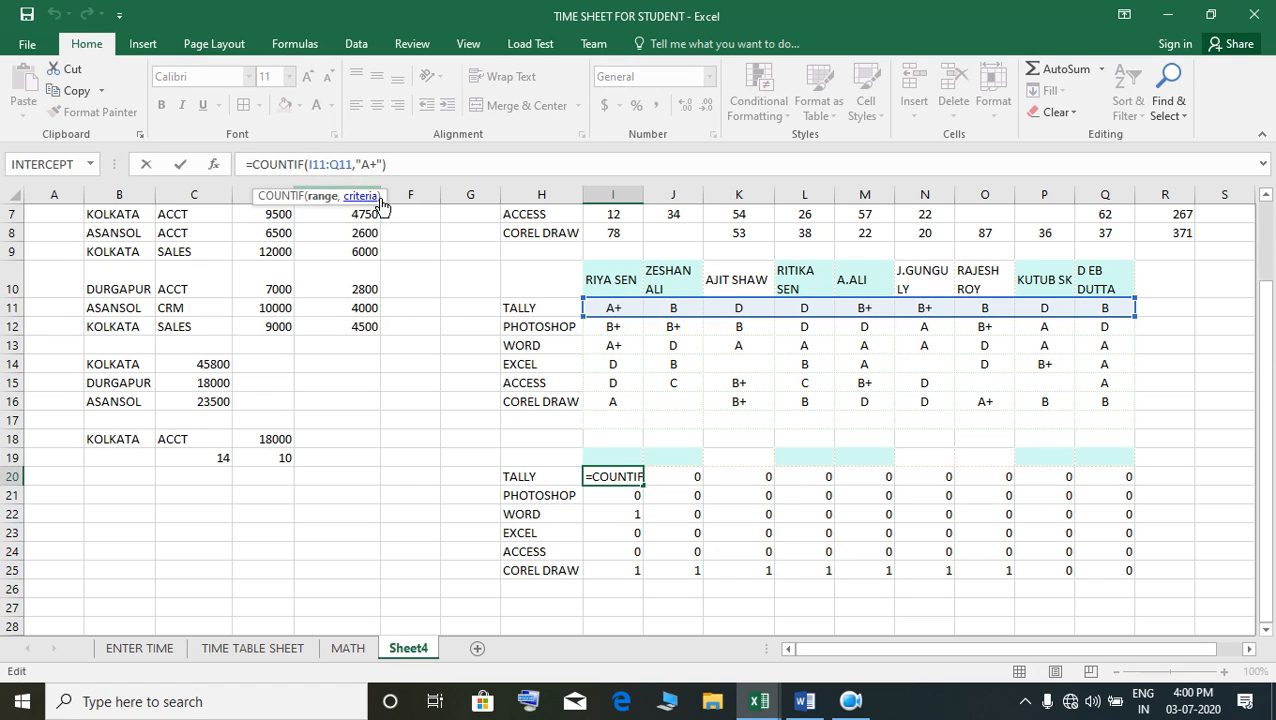
{"action": "left_click", "coordinate": [323, 172]}
{"action": "key", "text": "F4"}
{"action": "key", "text": "F4"}
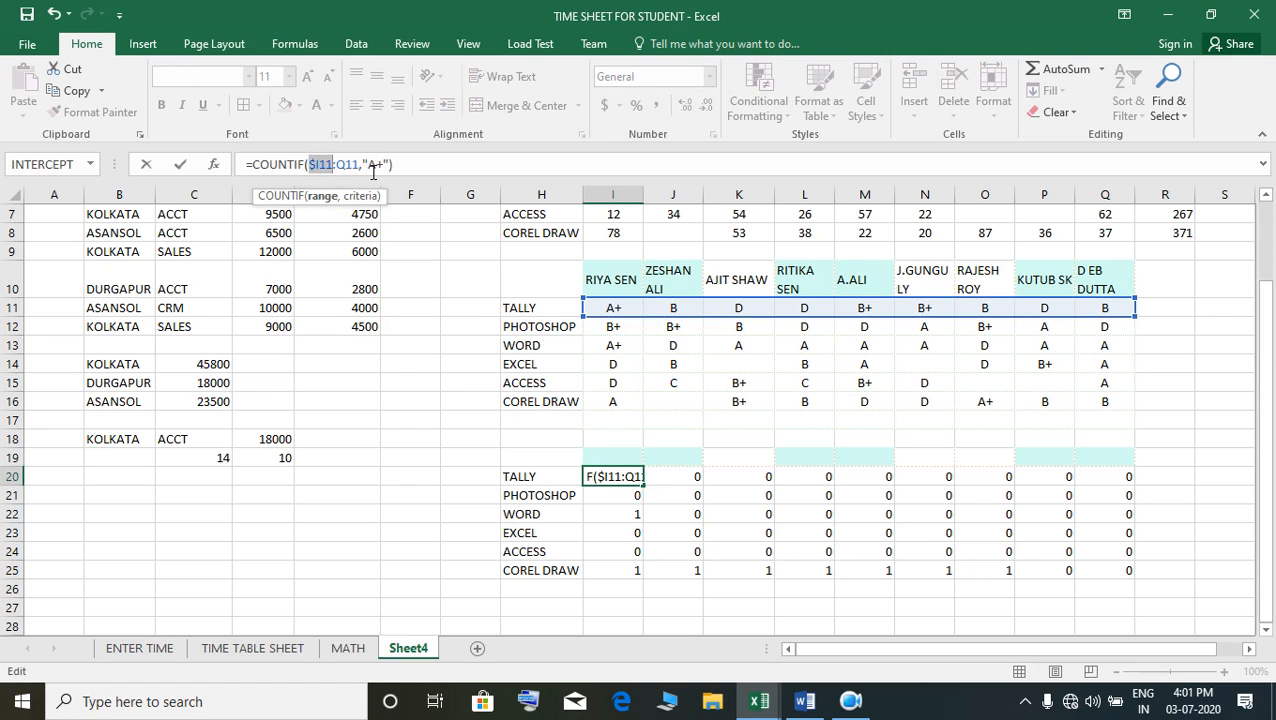
{"action": "left_click", "coordinate": [356, 168]}
{"action": "key", "text": "F4"}
{"action": "key", "text": "F4"}
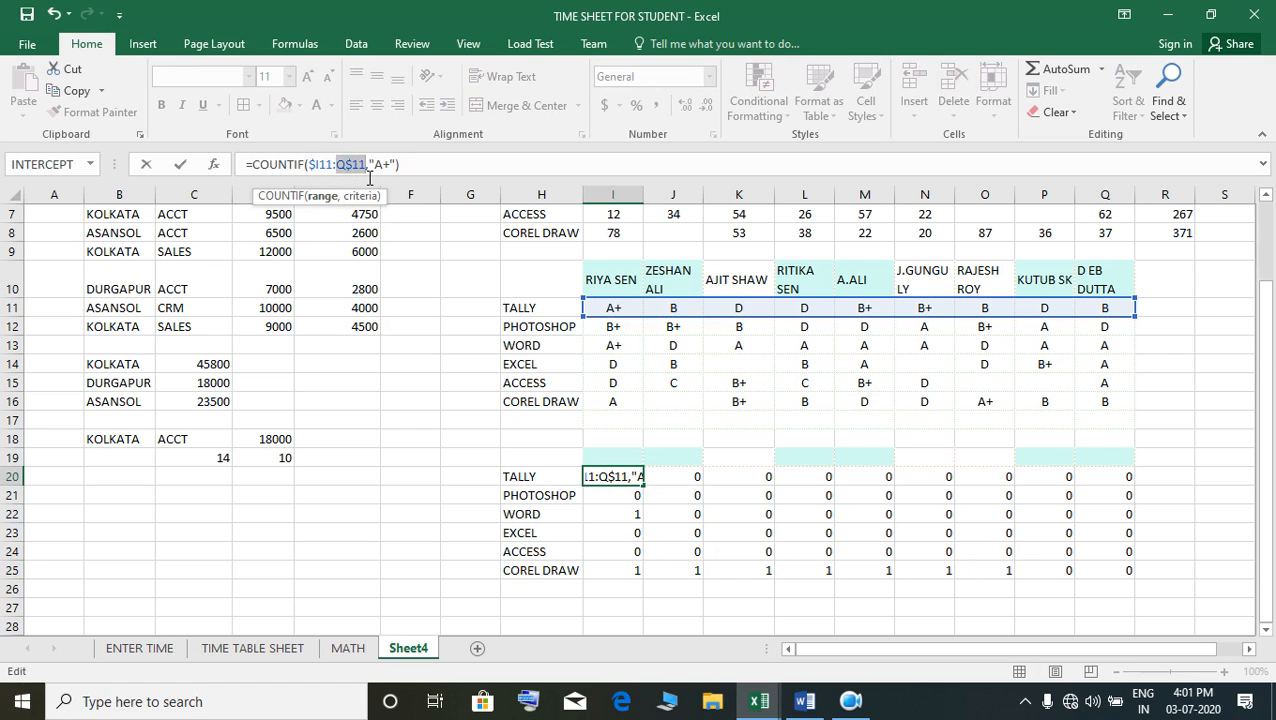
{"action": "key", "text": "Return"}
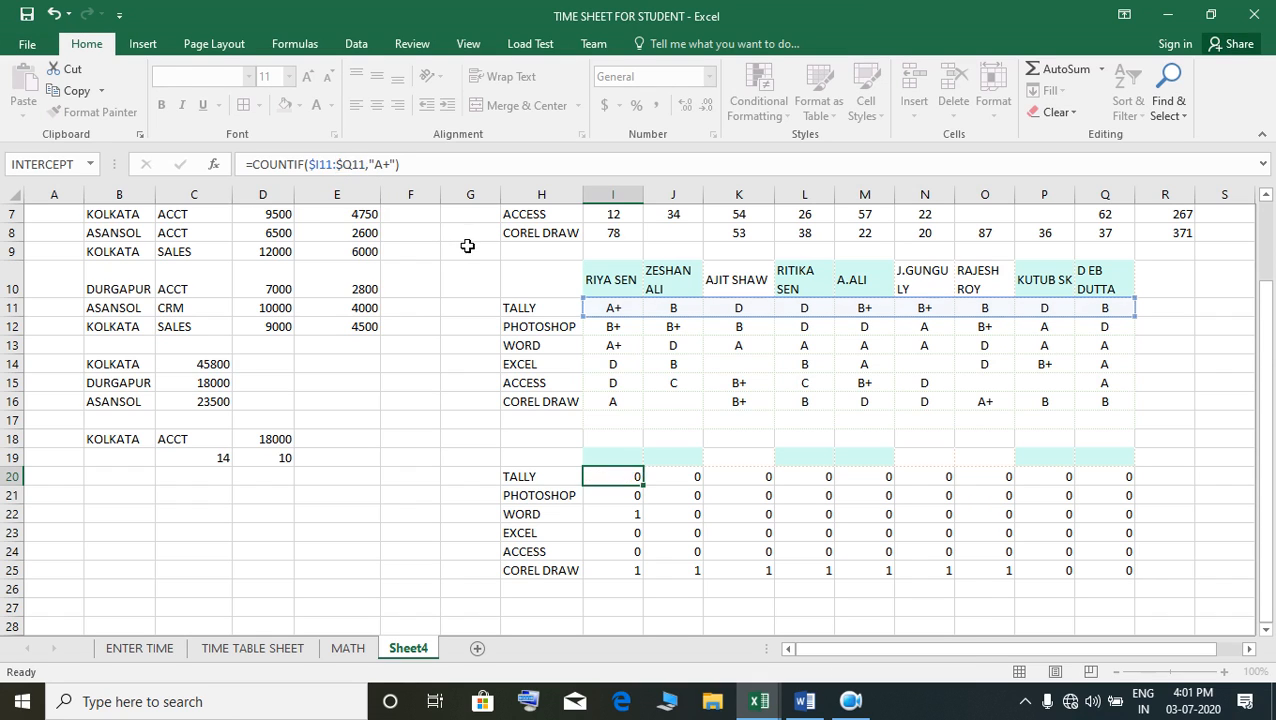
Fill the column-locked TALLY count formula from I20 across to Q20
{"action": "left_click", "coordinate": [628, 477]}
{"action": "left_click_drag", "start_coordinate": [651, 491], "coordinate": [1155, 510]}
{"action": "left_click", "coordinate": [622, 480]}
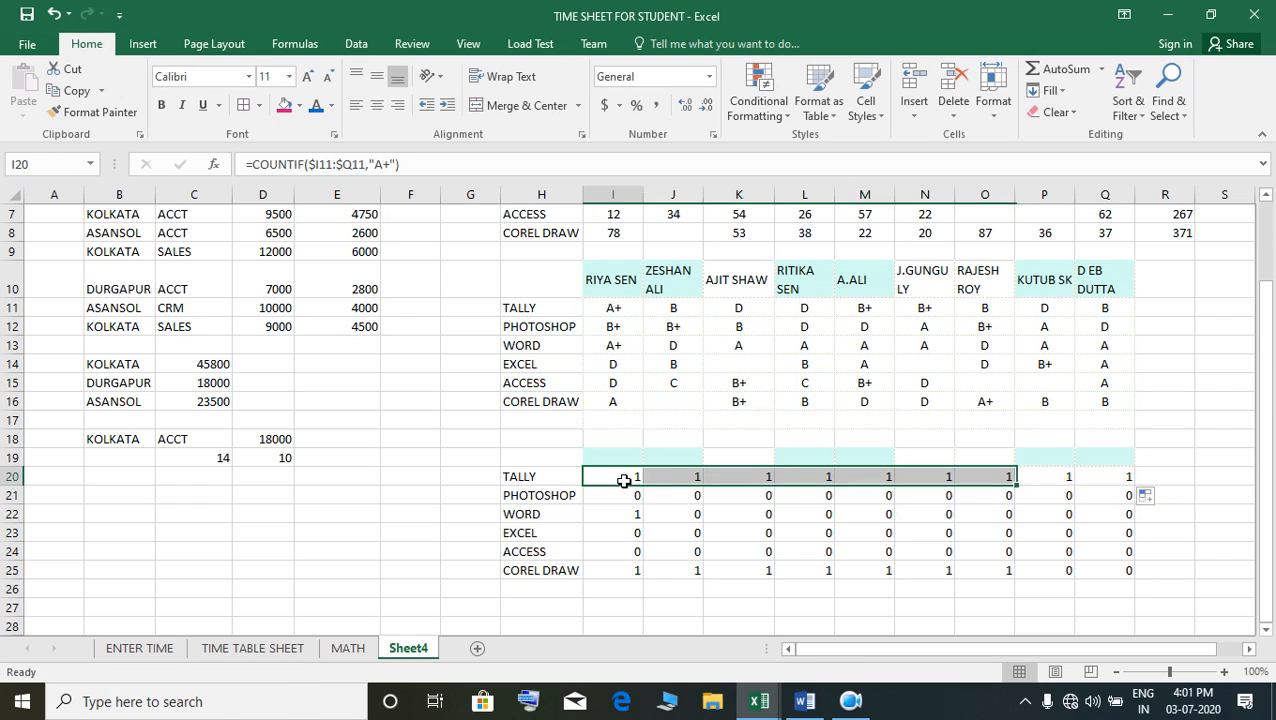
{"action": "left_click", "coordinate": [663, 486]}
Clear the filled count formulas in J20:Q25, keeping the counts in column I, and reselect I20
{"action": "left_click", "coordinate": [623, 484]}
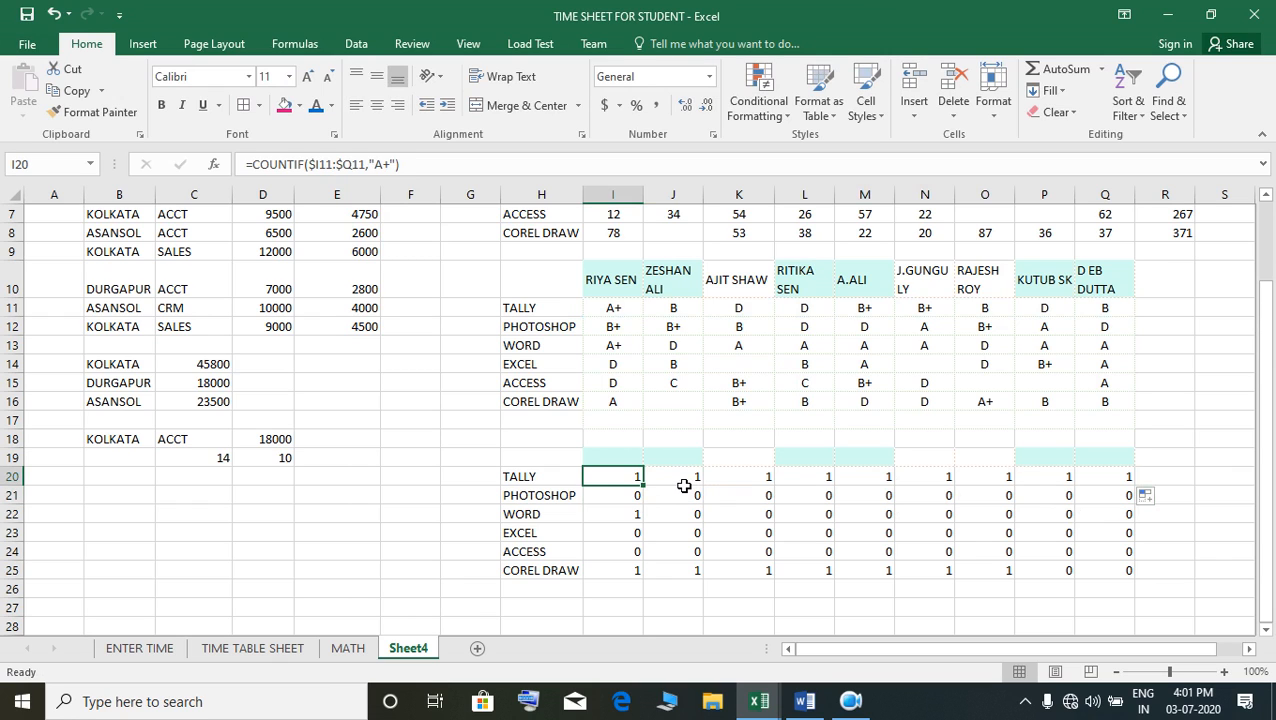
{"action": "left_click_drag", "start_coordinate": [685, 484], "coordinate": [1109, 573]}
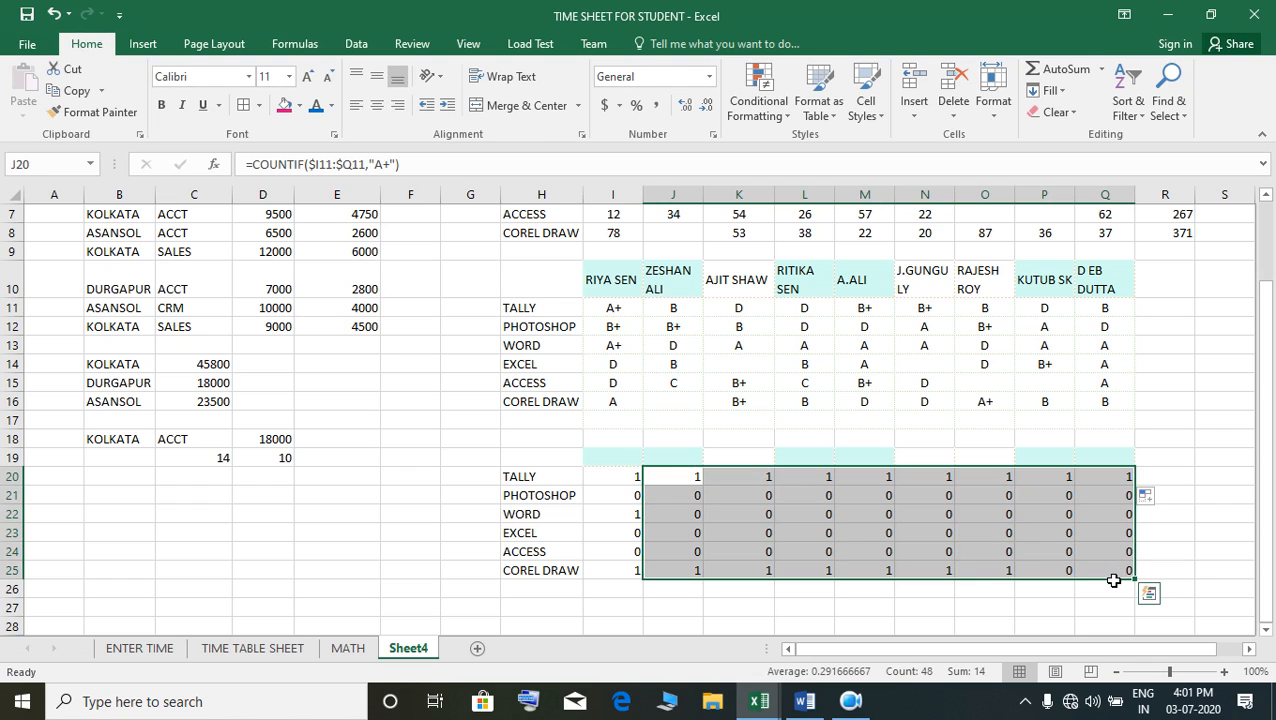
{"action": "left_click", "coordinate": [628, 480]}
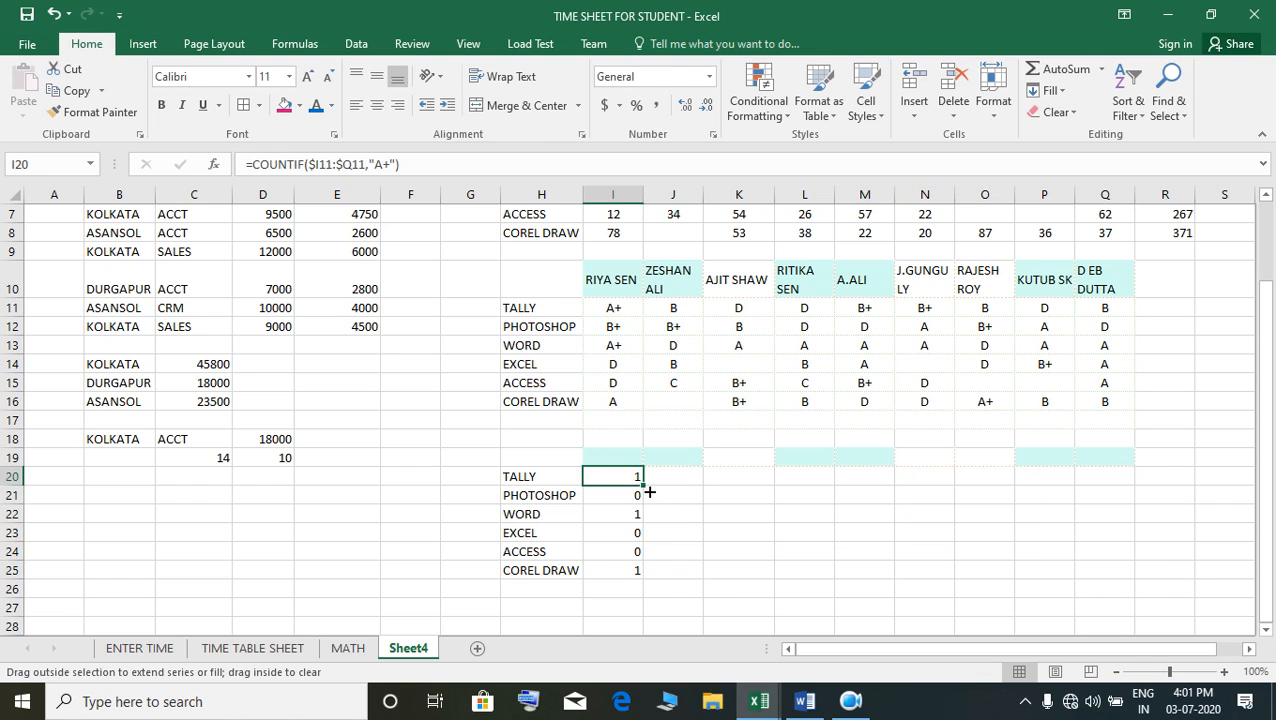
Fill the TALLY count formula from I20 down to I25 and check the range used by the COREL DRAW formula in I25
{"action": "left_click_drag", "start_coordinate": [649, 492], "coordinate": [655, 584]}
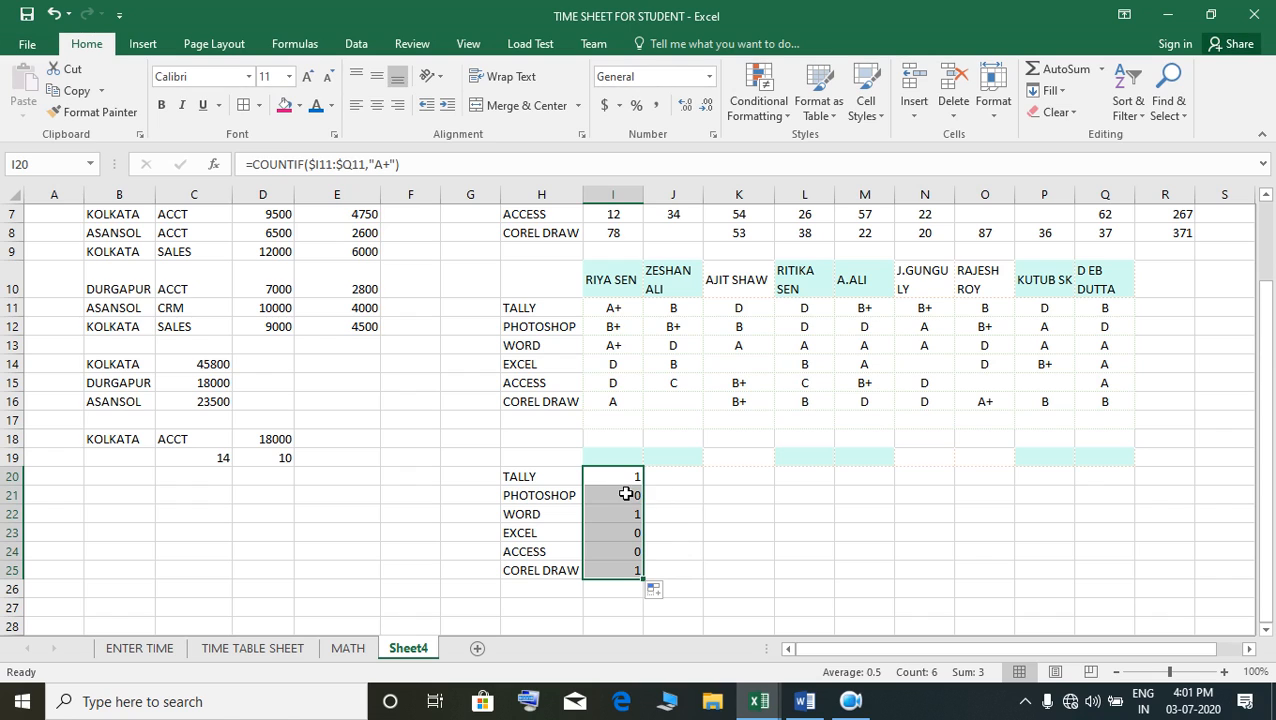
{"action": "double_click", "coordinate": [633, 570]}
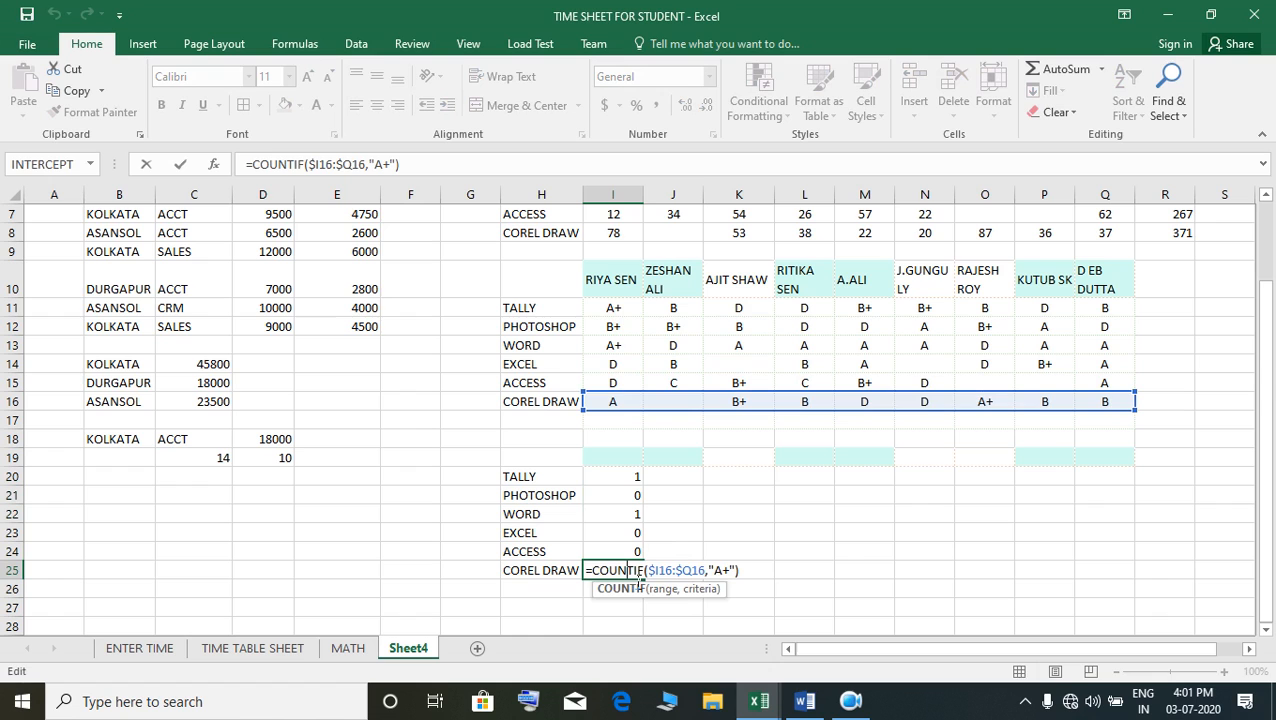
{"action": "key", "text": "Return"}
Re-enter =COUNTIF($I11:$Q11,"A+") in I20 for TALLY and fill it down through COREL DRAW in I25
{"action": "left_click", "coordinate": [632, 476]}
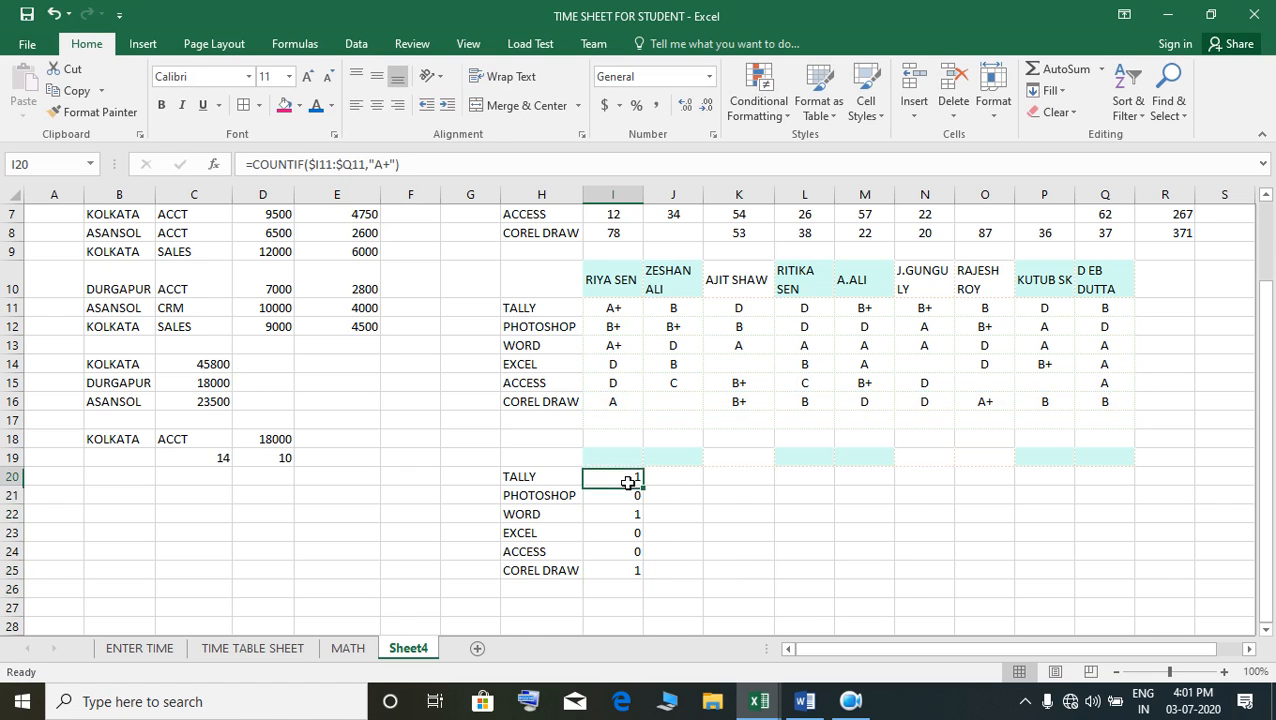
{"action": "type", "text": "=C"}
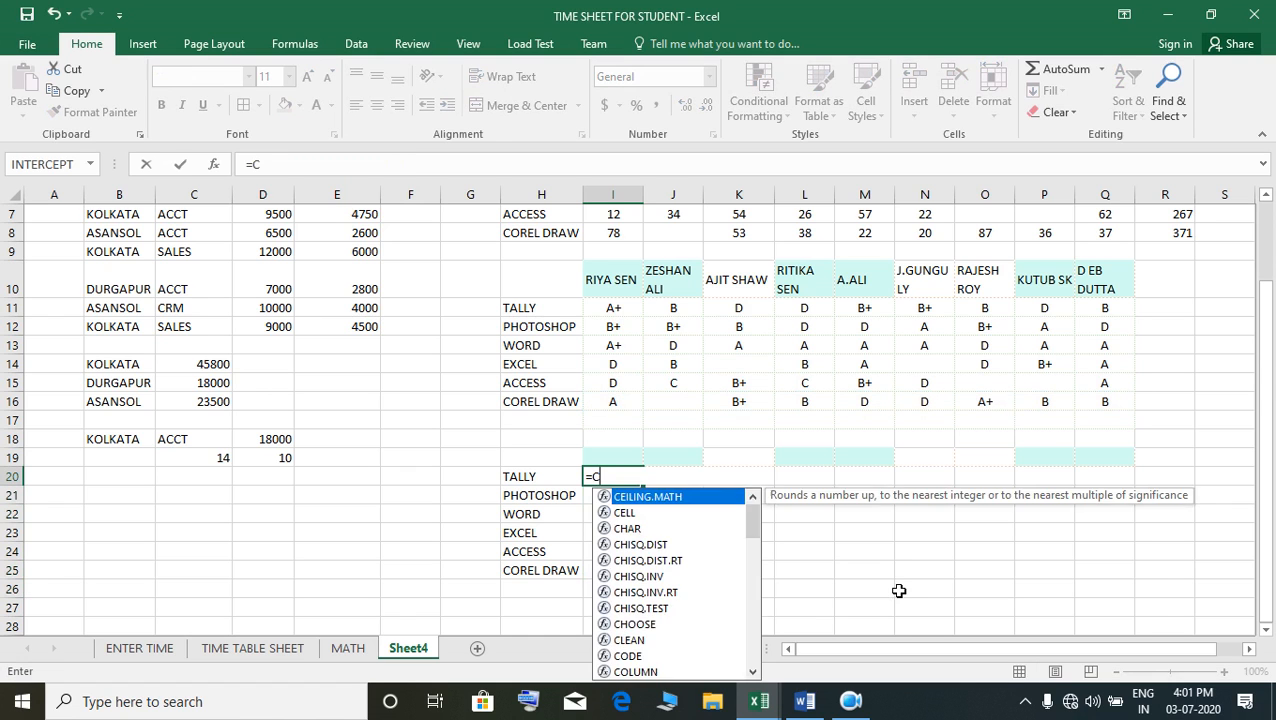
{"action": "type", "text": "OUNTIF"}
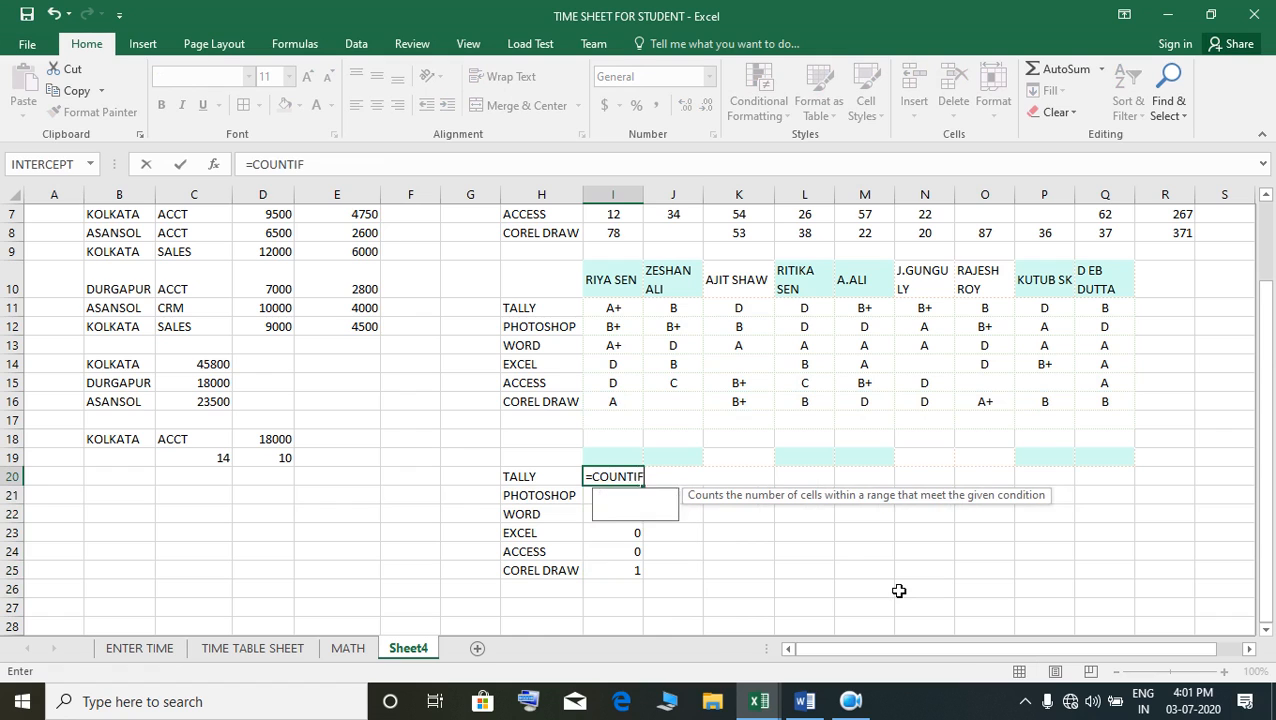
{"action": "type", "text": "("}
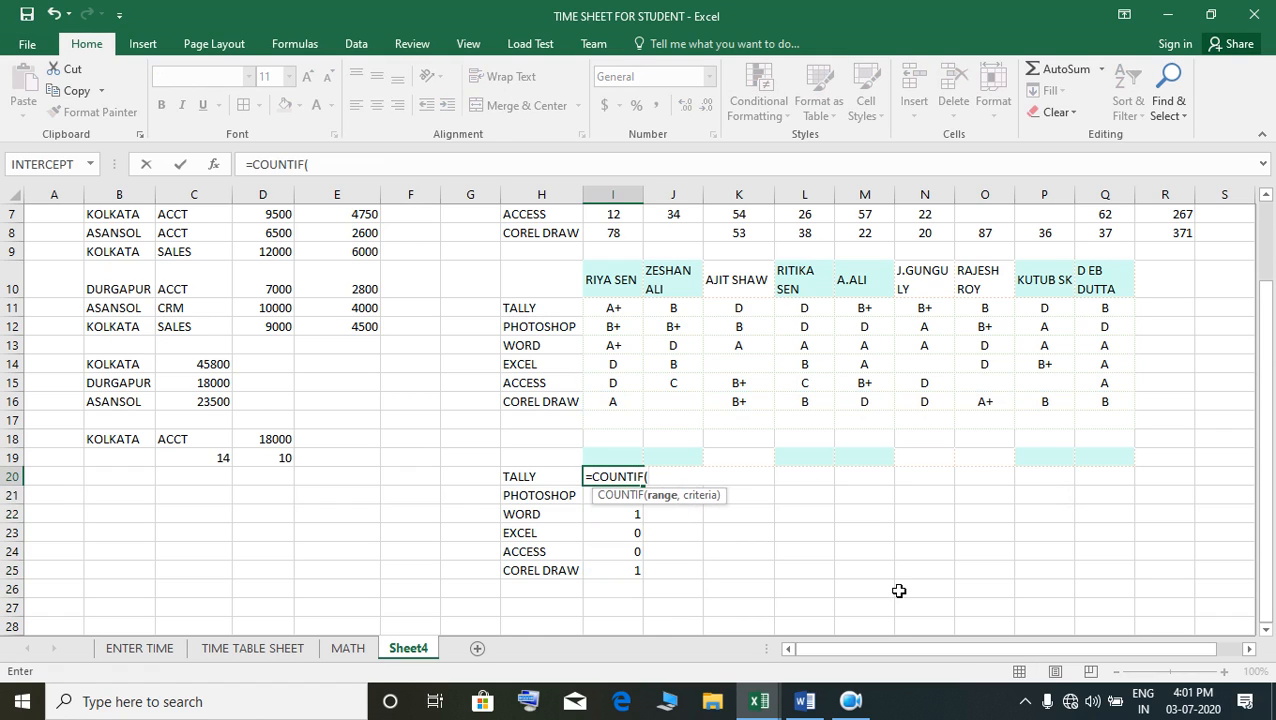
{"action": "left_click_drag", "start_coordinate": [610, 312], "coordinate": [1122, 322]}
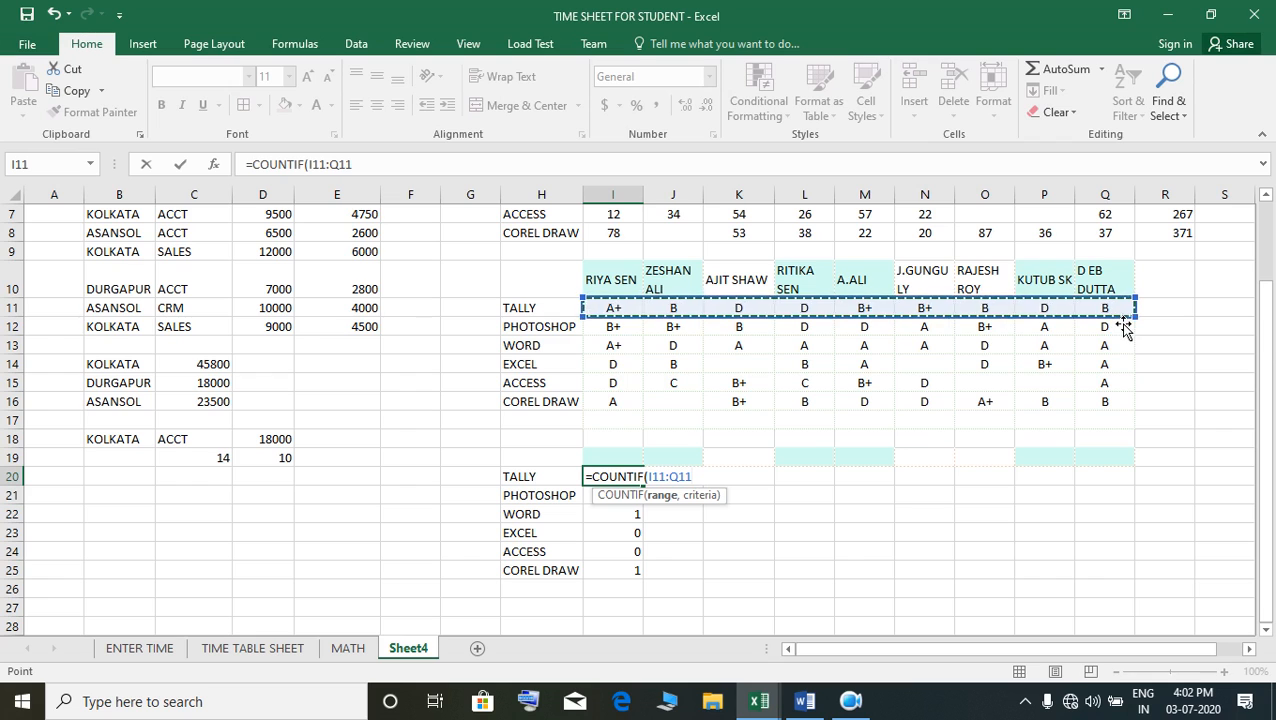
{"action": "key", "text": "F4"}
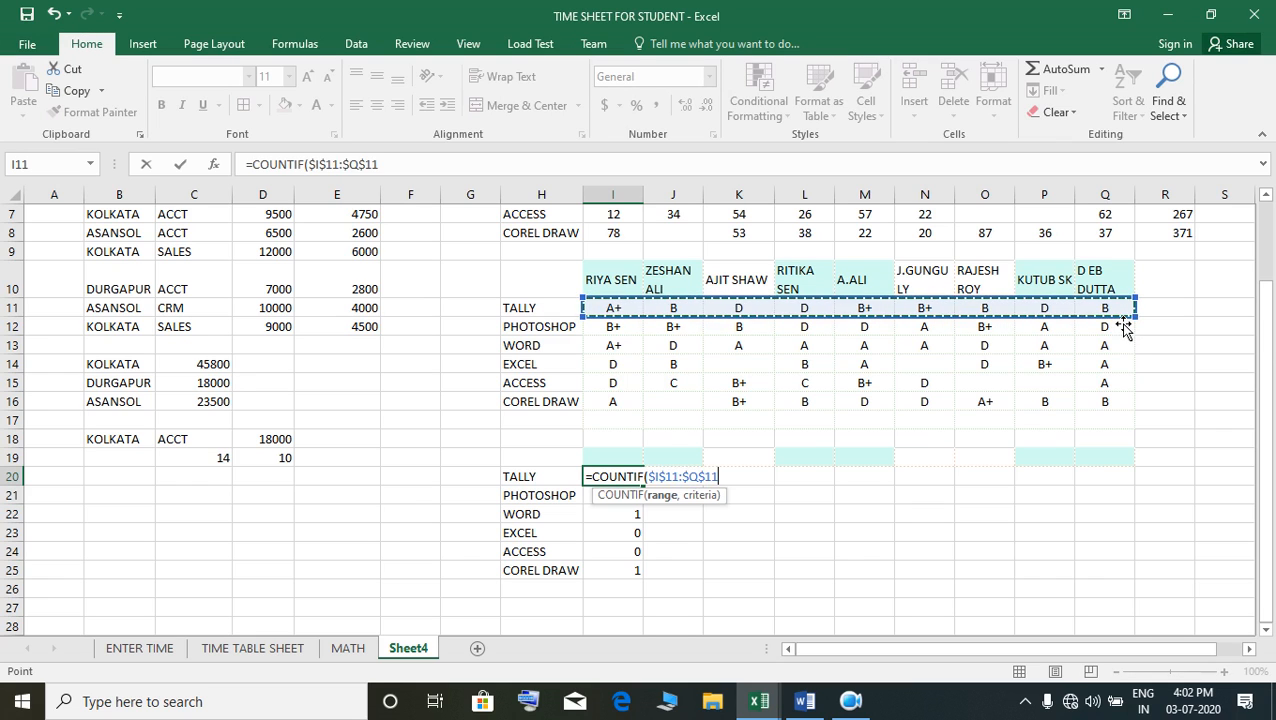
{"action": "key", "text": "F4"}
{"action": "key", "text": "F4"}
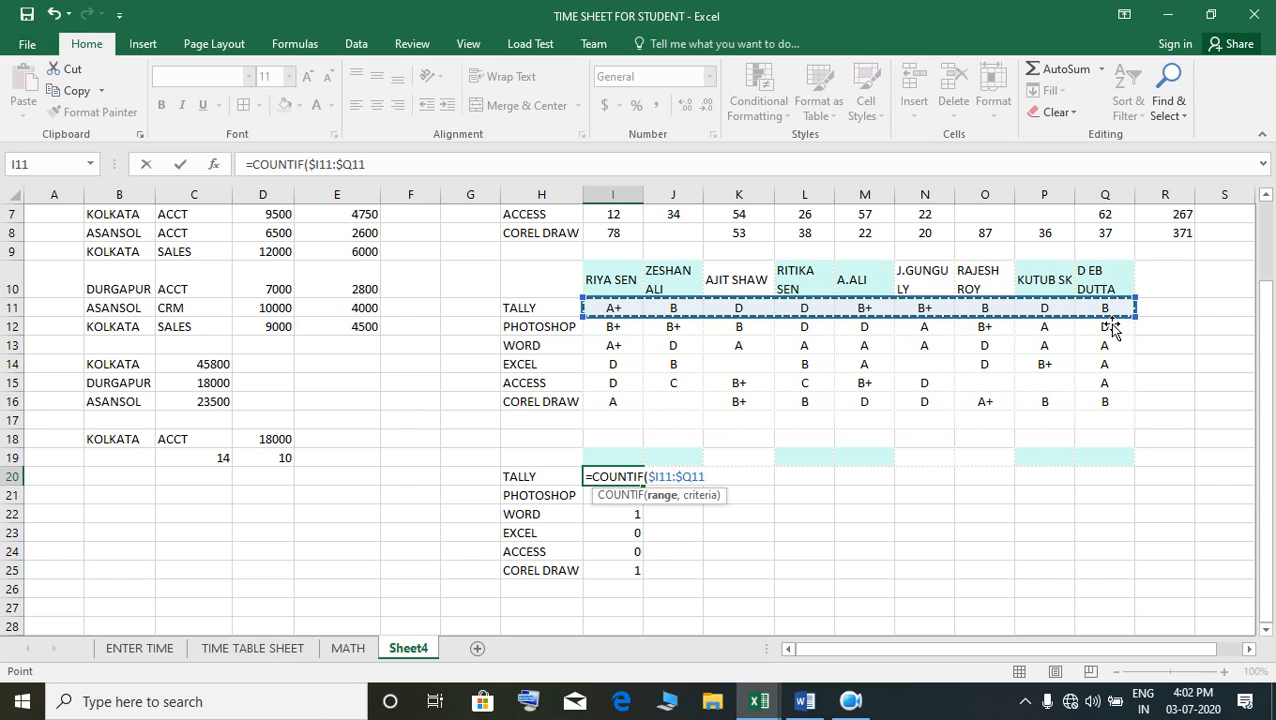
{"action": "type", "text": ",\"A+"}
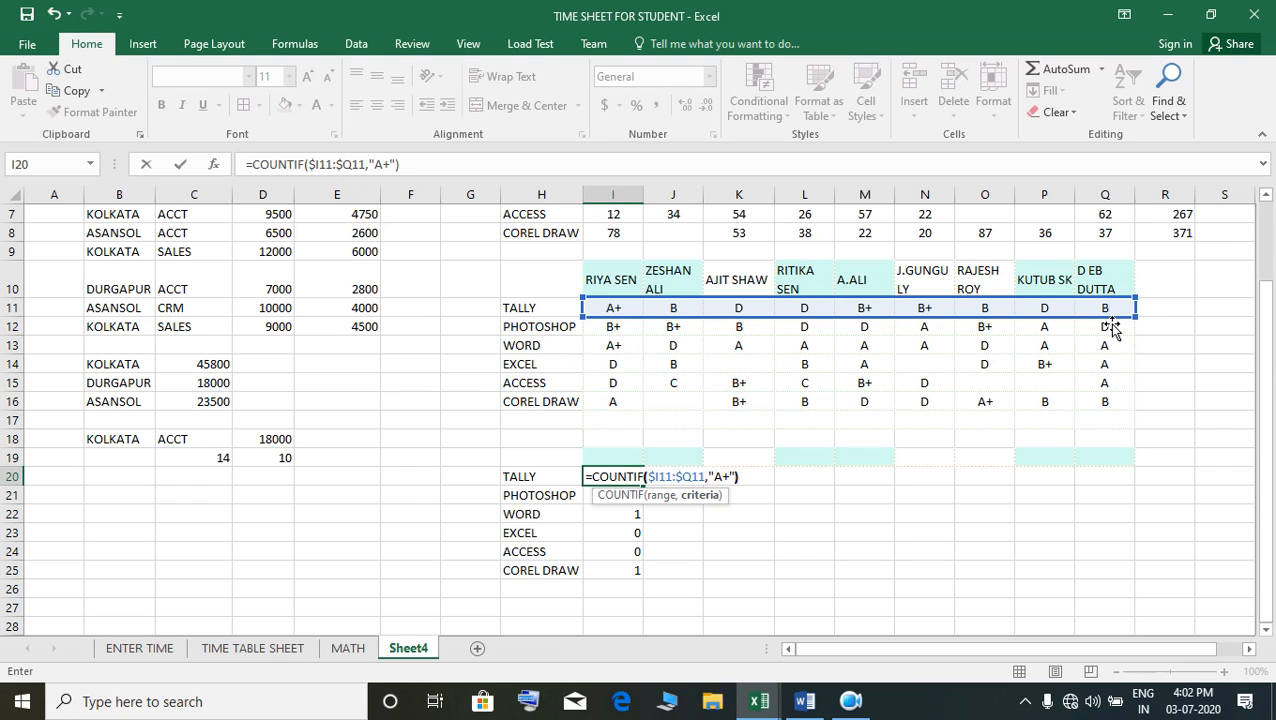
{"action": "key", "text": "Return"}
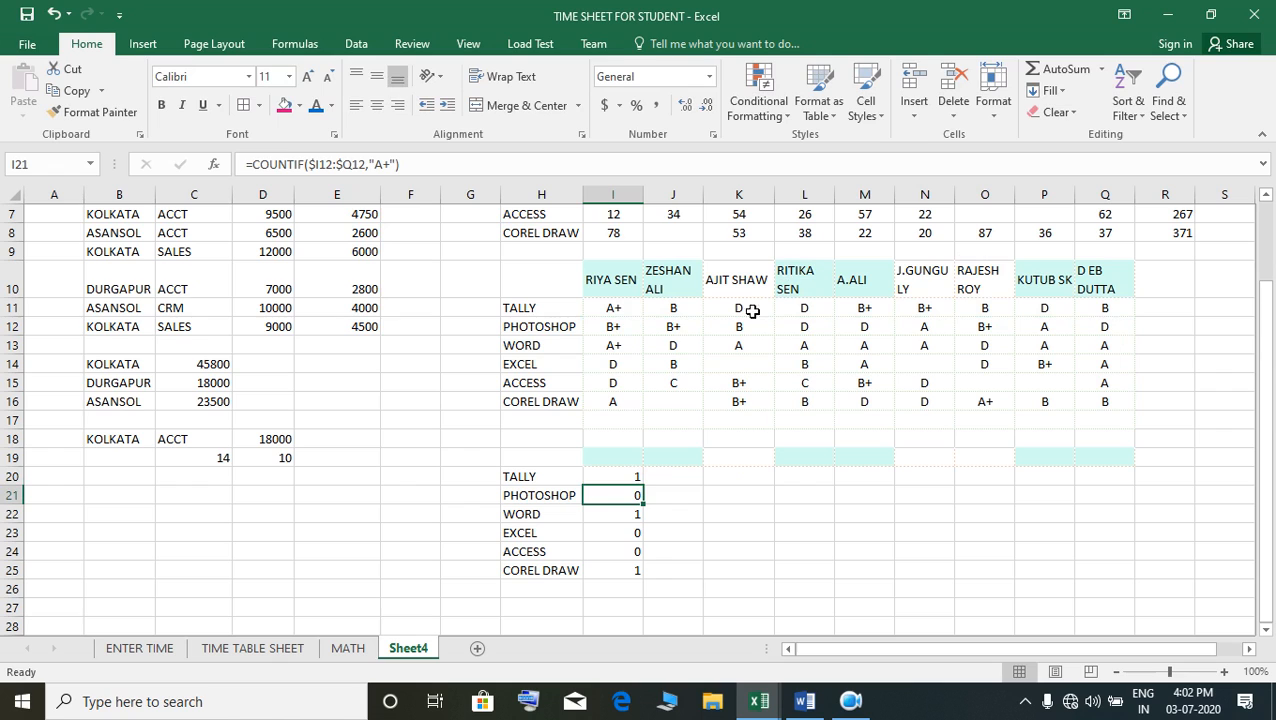
{"action": "left_click", "coordinate": [645, 477]}
{"action": "left_click_drag", "start_coordinate": [650, 495], "coordinate": [658, 585]}
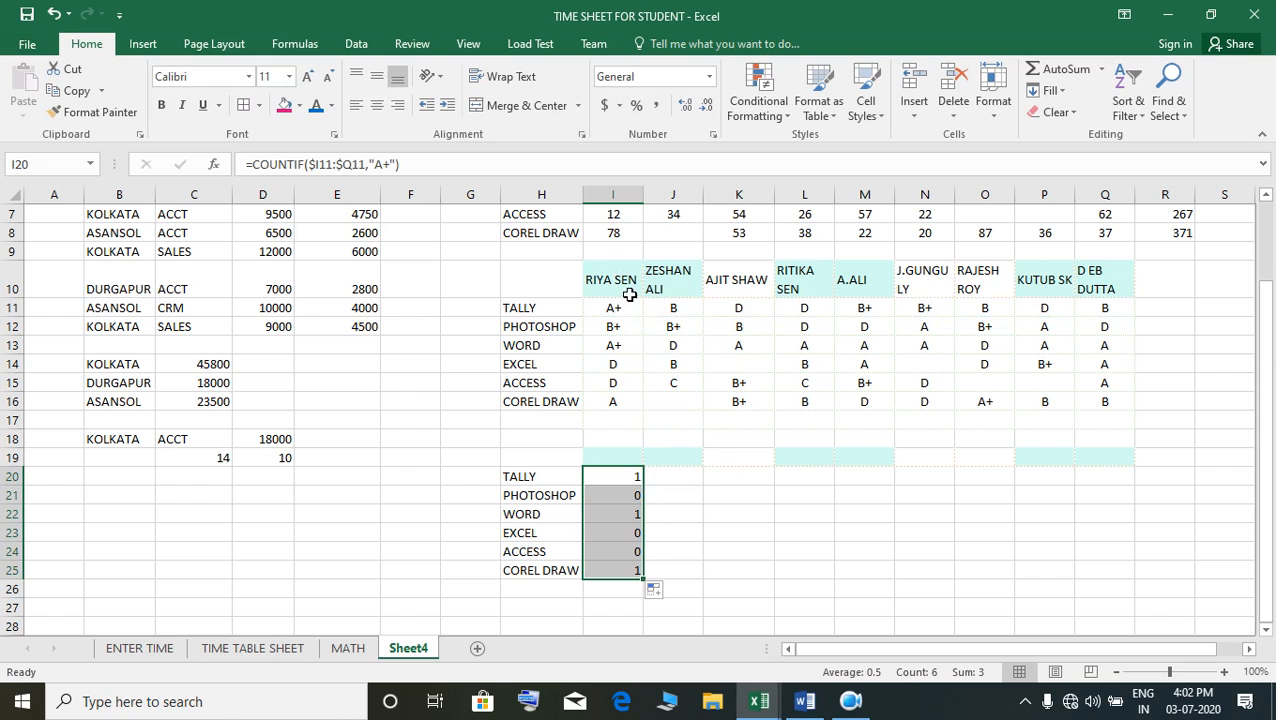
Copy the student name headings from I10:Q10 into row 26 starting at I26
{"action": "left_click_drag", "start_coordinate": [604, 287], "coordinate": [1090, 284]}
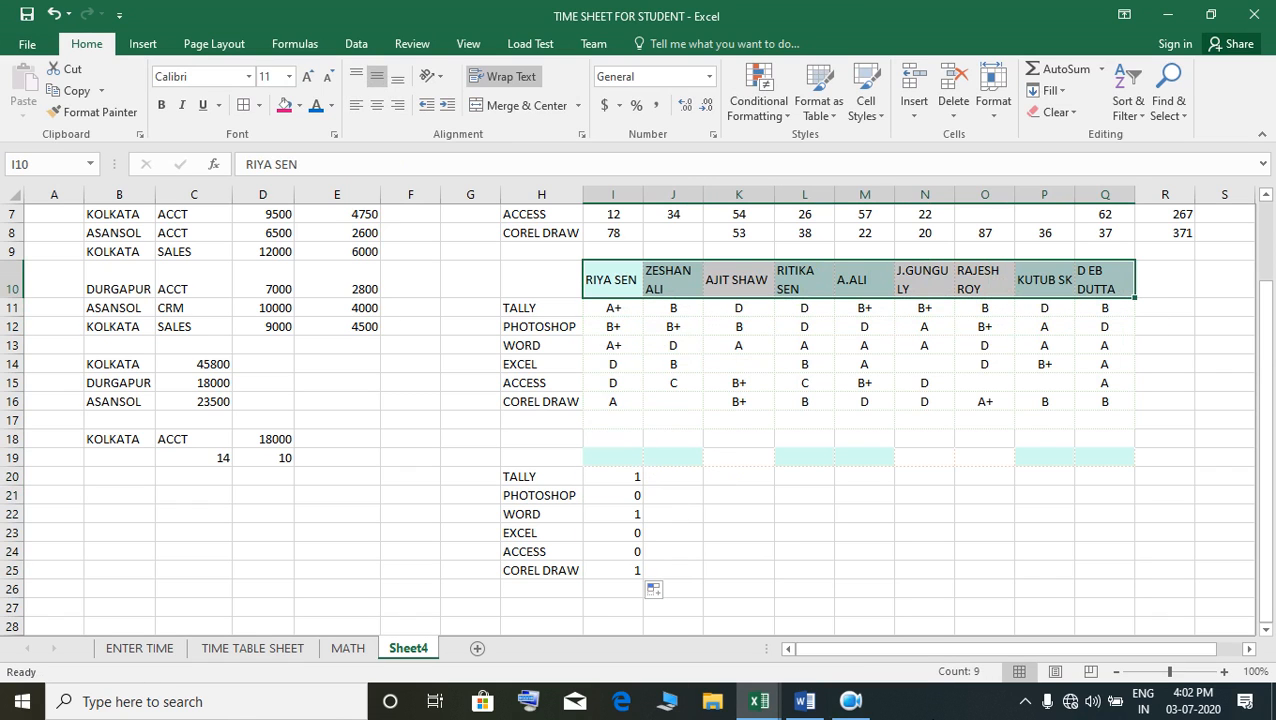
{"action": "key", "text": "ctrl+c"}
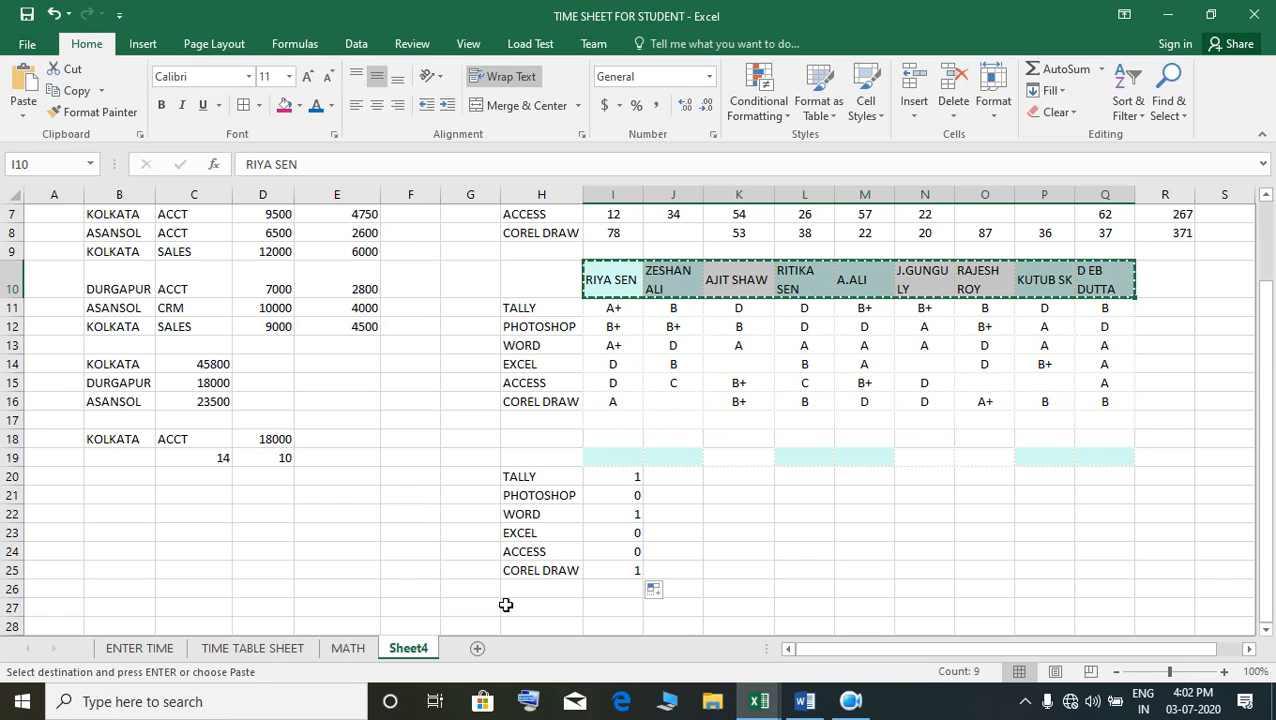
{"action": "left_click", "coordinate": [621, 592]}
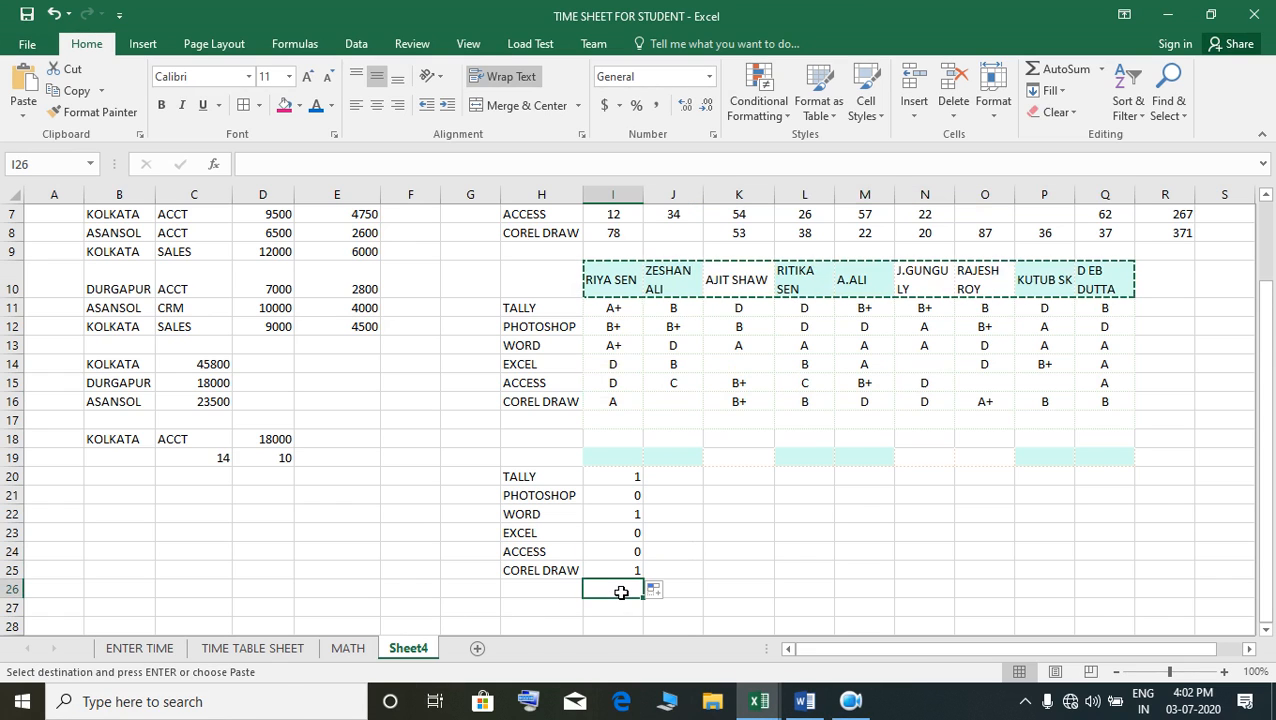
{"action": "key", "text": "ctrl+v"}
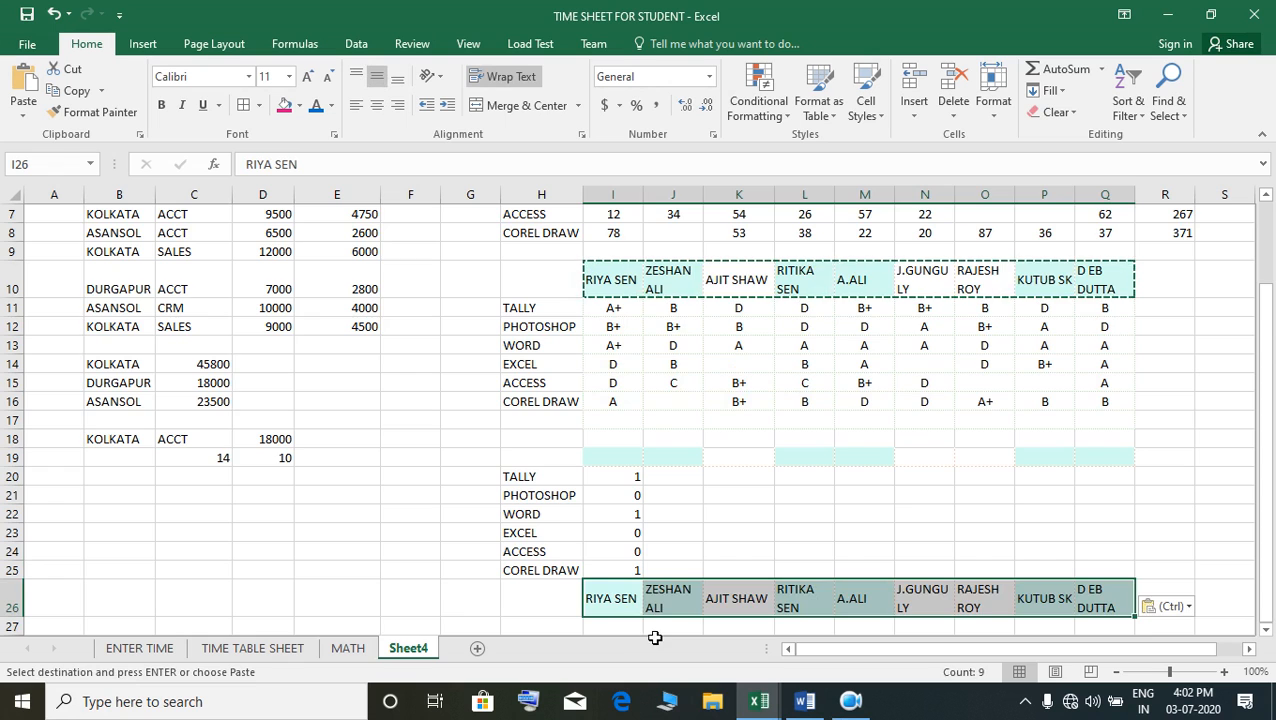
Enter =COUNTIF(I11:I16,"A") in I27 below the first student's name and fill it across to Q27
{"action": "scroll", "coordinate": [657, 615], "scroll_direction": "down", "scroll_amount": 3}
{"action": "left_click", "coordinate": [623, 450]}
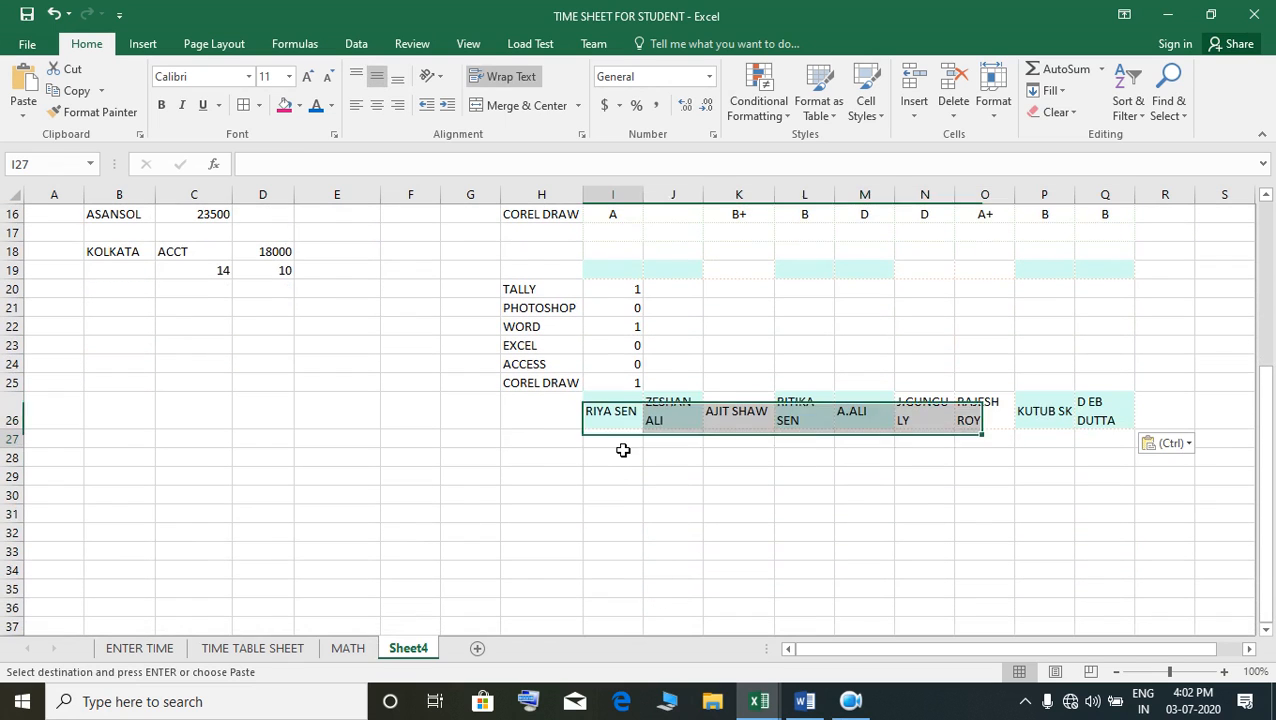
{"action": "scroll", "coordinate": [605, 526], "scroll_direction": "up", "scroll_amount": 2}
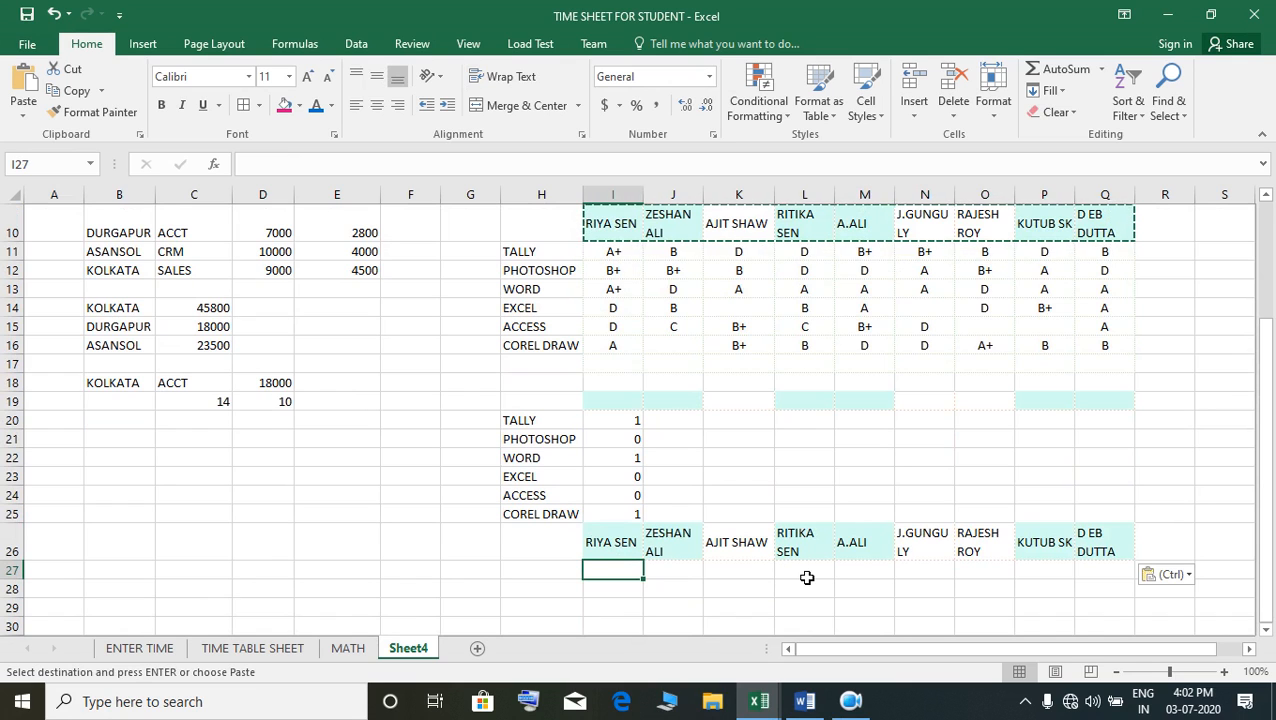
{"action": "type", "text": "="}
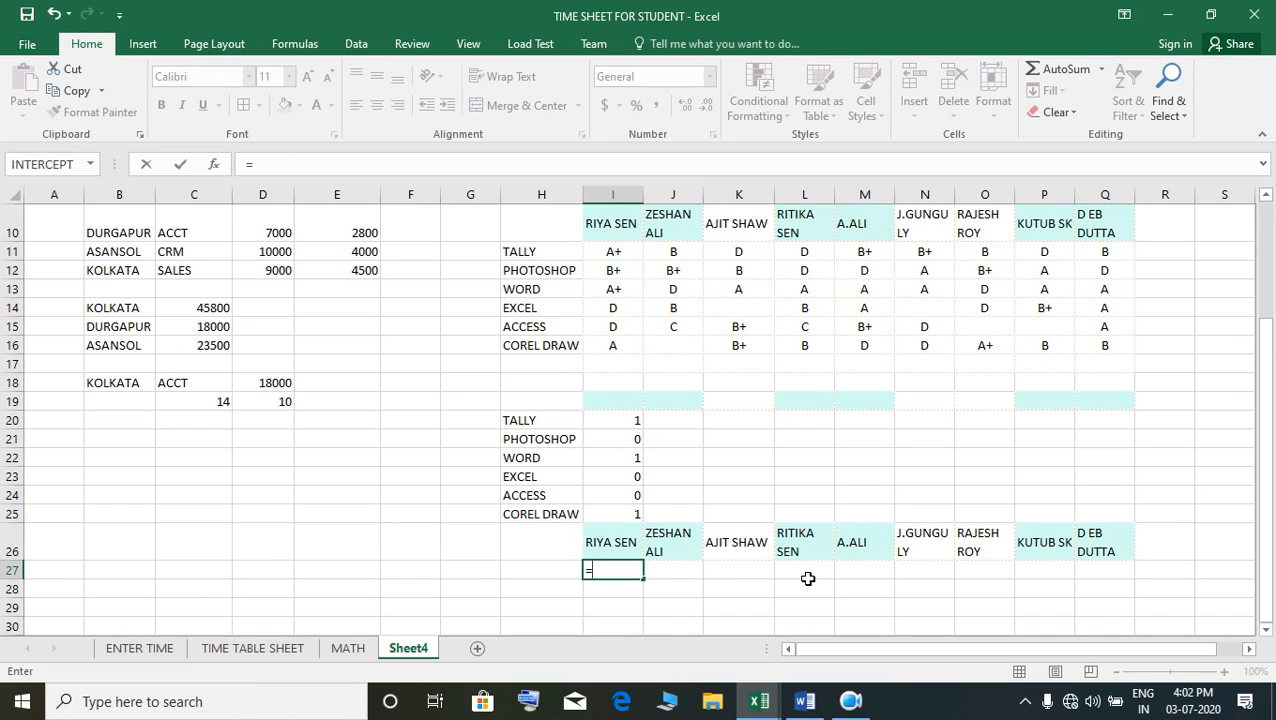
{"action": "type", "text": "COUNT"}
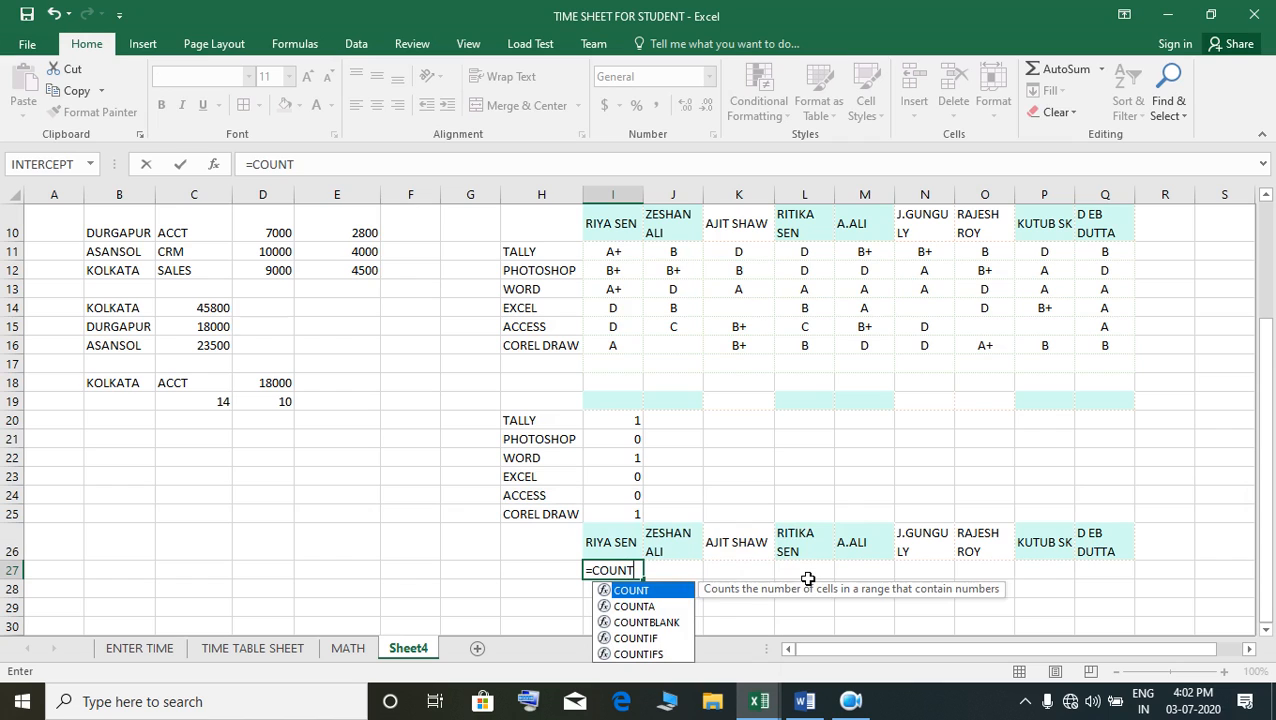
{"action": "type", "text": "IF"}
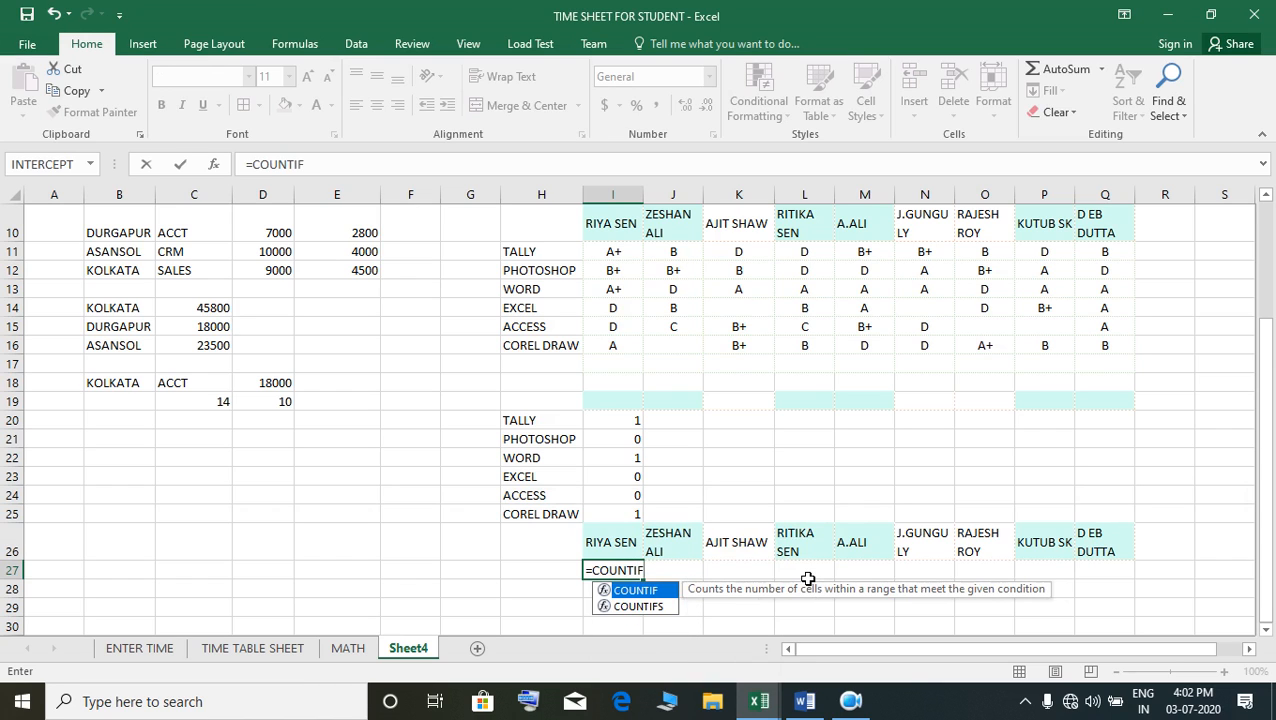
{"action": "type", "text": "("}
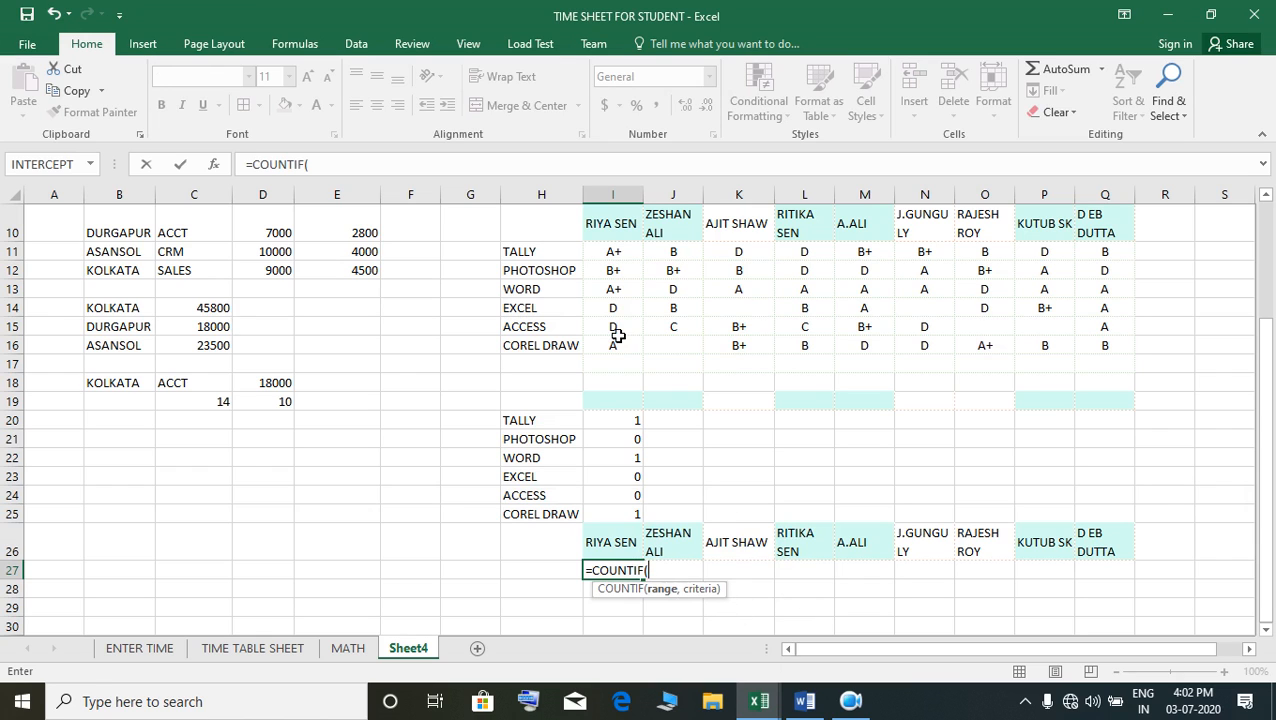
{"action": "left_click_drag", "start_coordinate": [615, 252], "coordinate": [621, 345]}
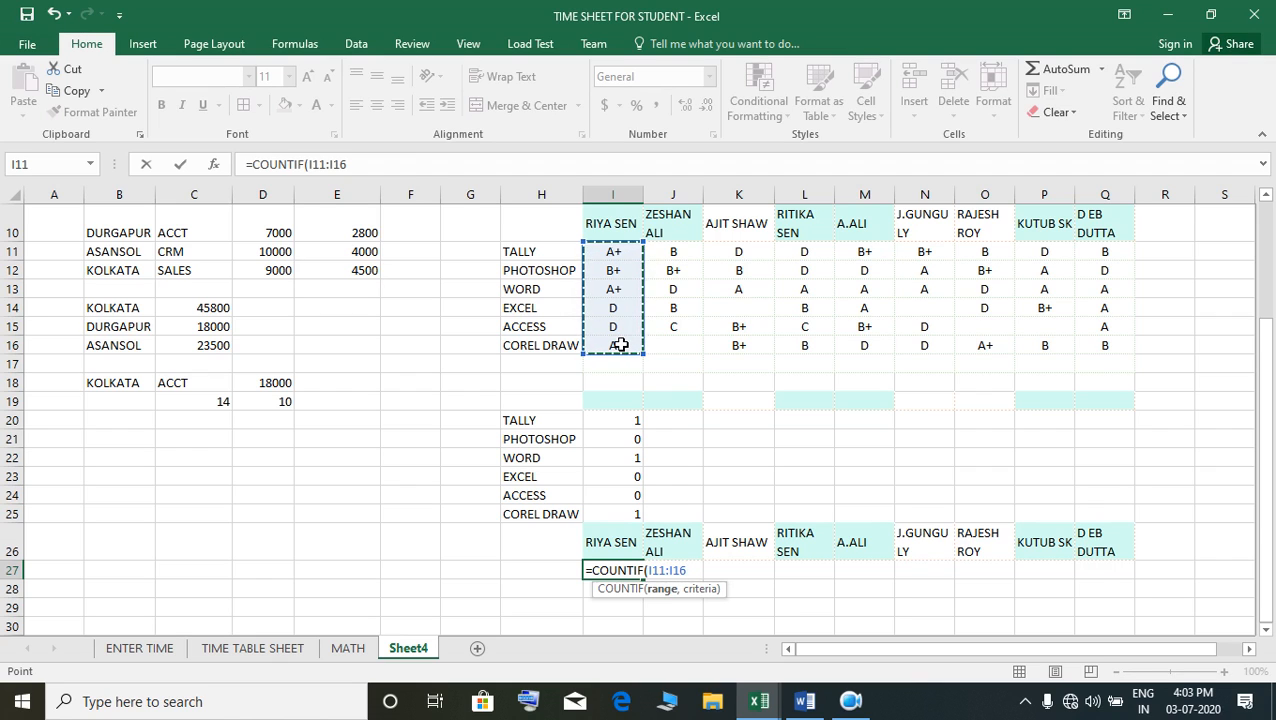
{"action": "type", "text": ",\"A"}
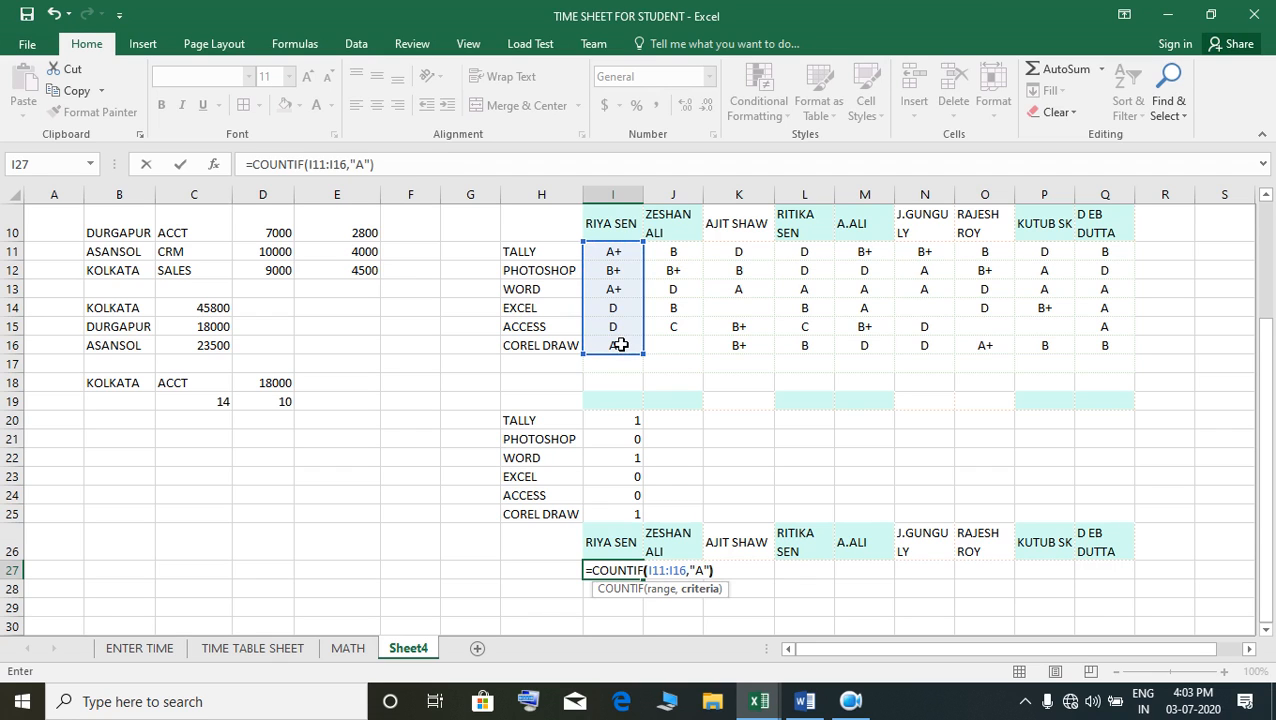
{"action": "key", "text": "Return"}
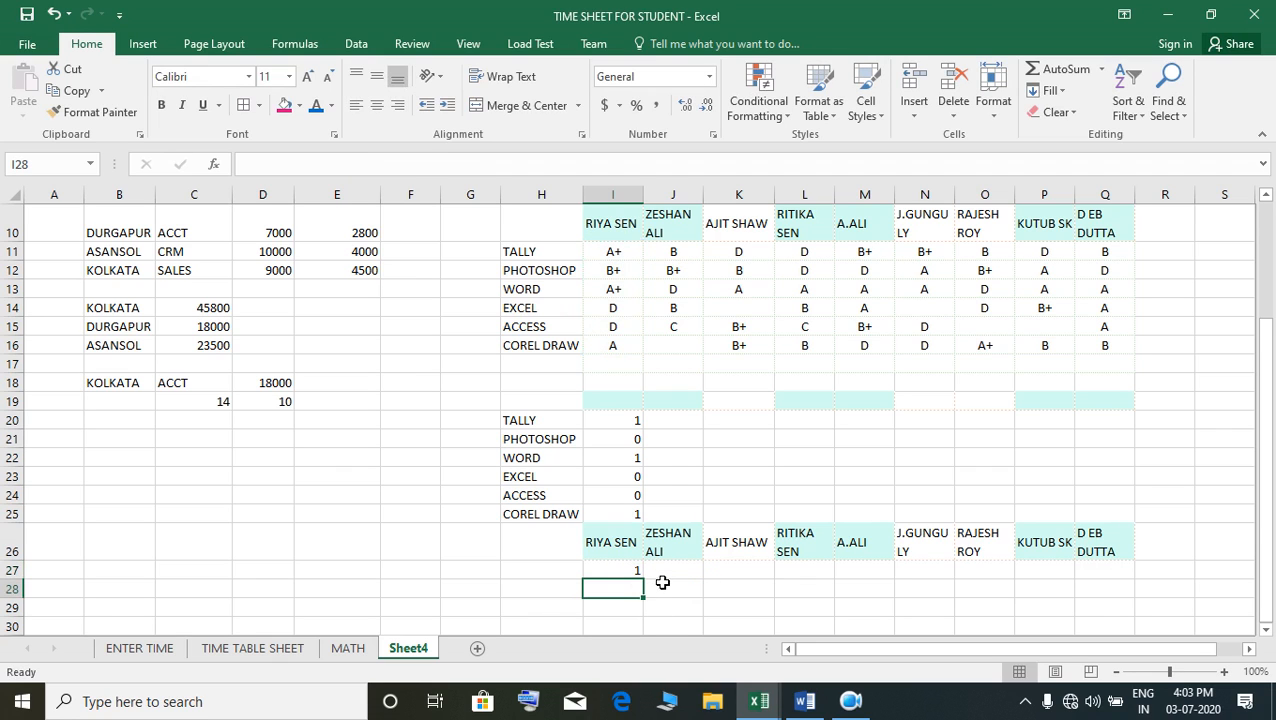
{"action": "left_click", "coordinate": [634, 570]}
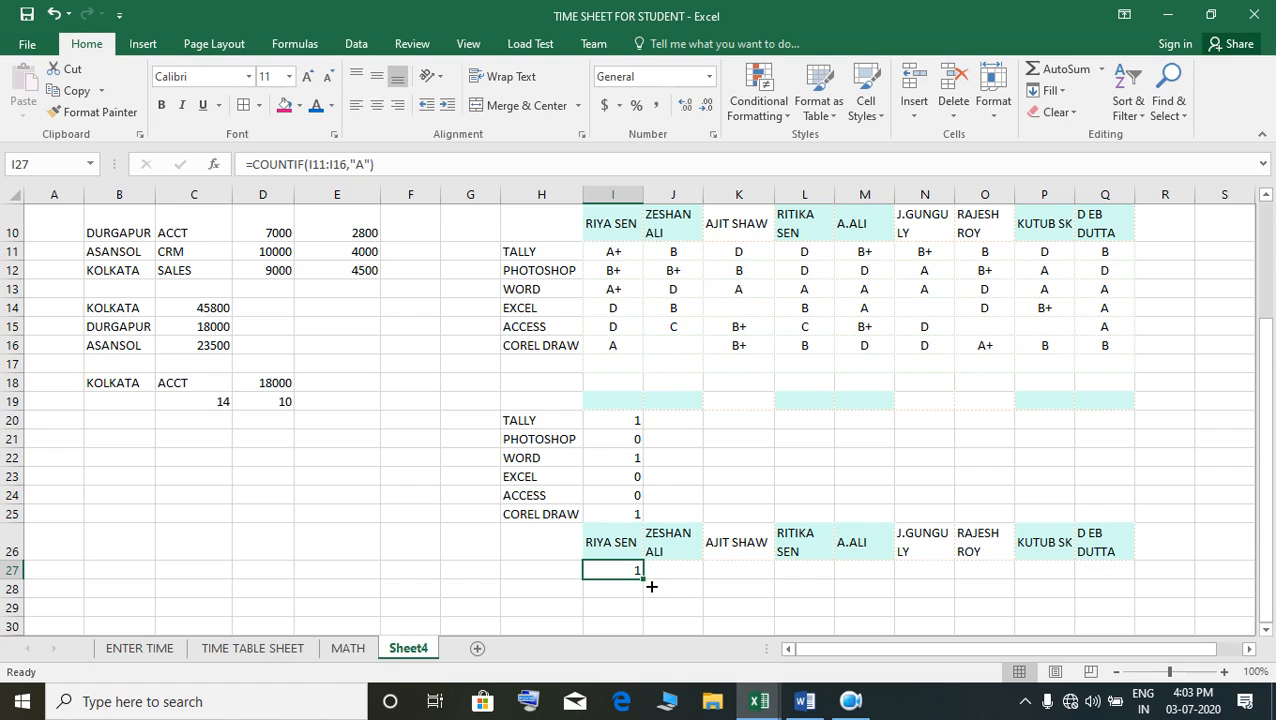
{"action": "left_click_drag", "start_coordinate": [651, 587], "coordinate": [1120, 602]}
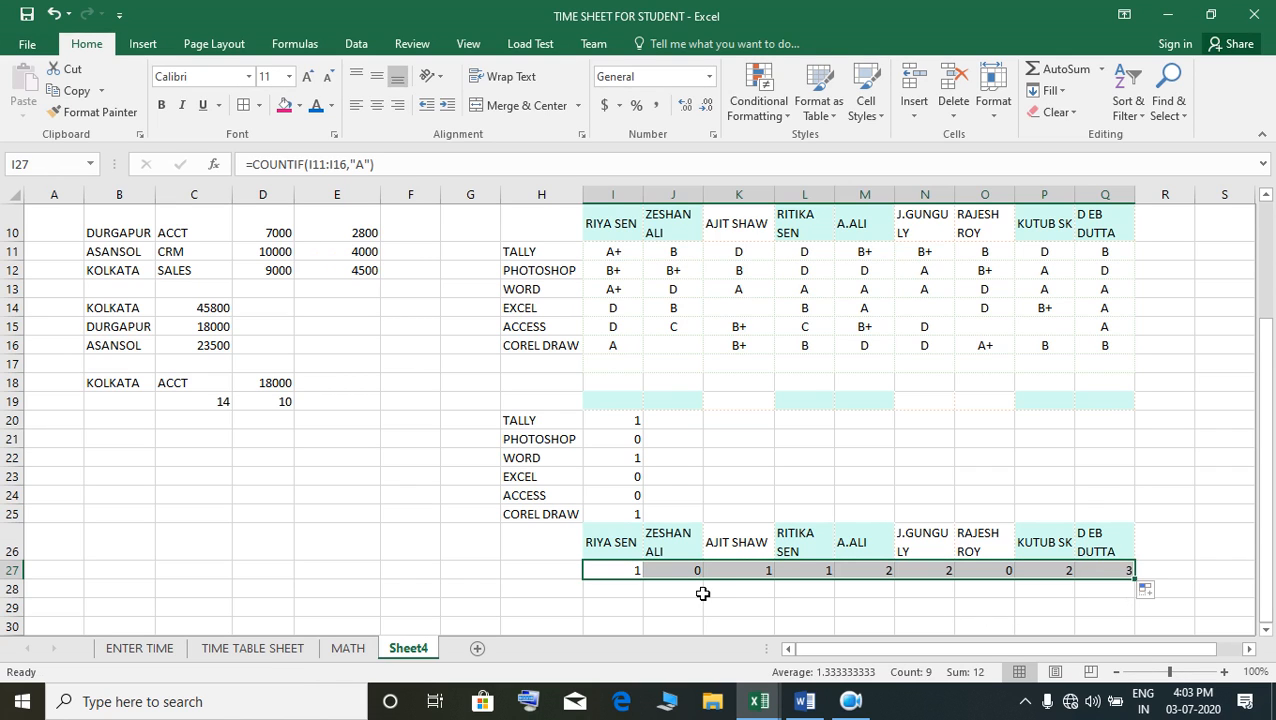
Inspect the per-student A grade count formulas in M27, P27 and Q27 against the name headings above them
{"action": "left_click", "coordinate": [883, 570]}
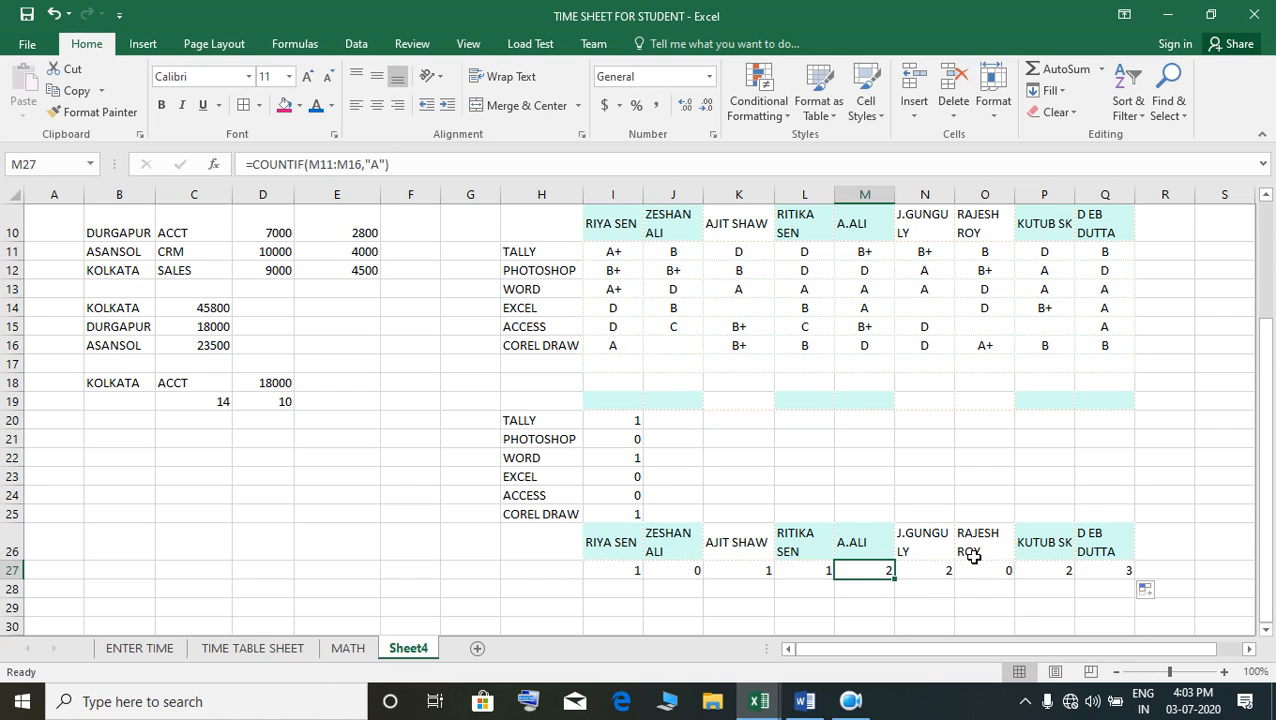
{"action": "left_click", "coordinate": [931, 550]}
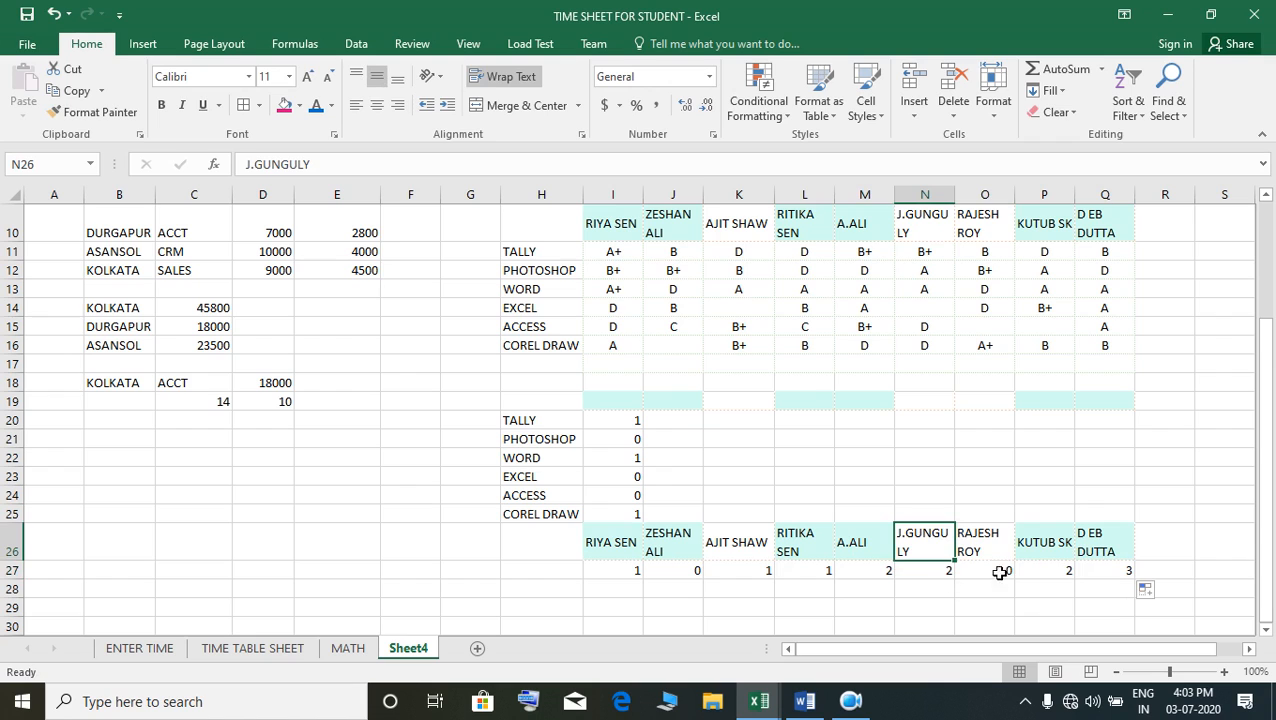
{"action": "left_click", "coordinate": [1066, 572]}
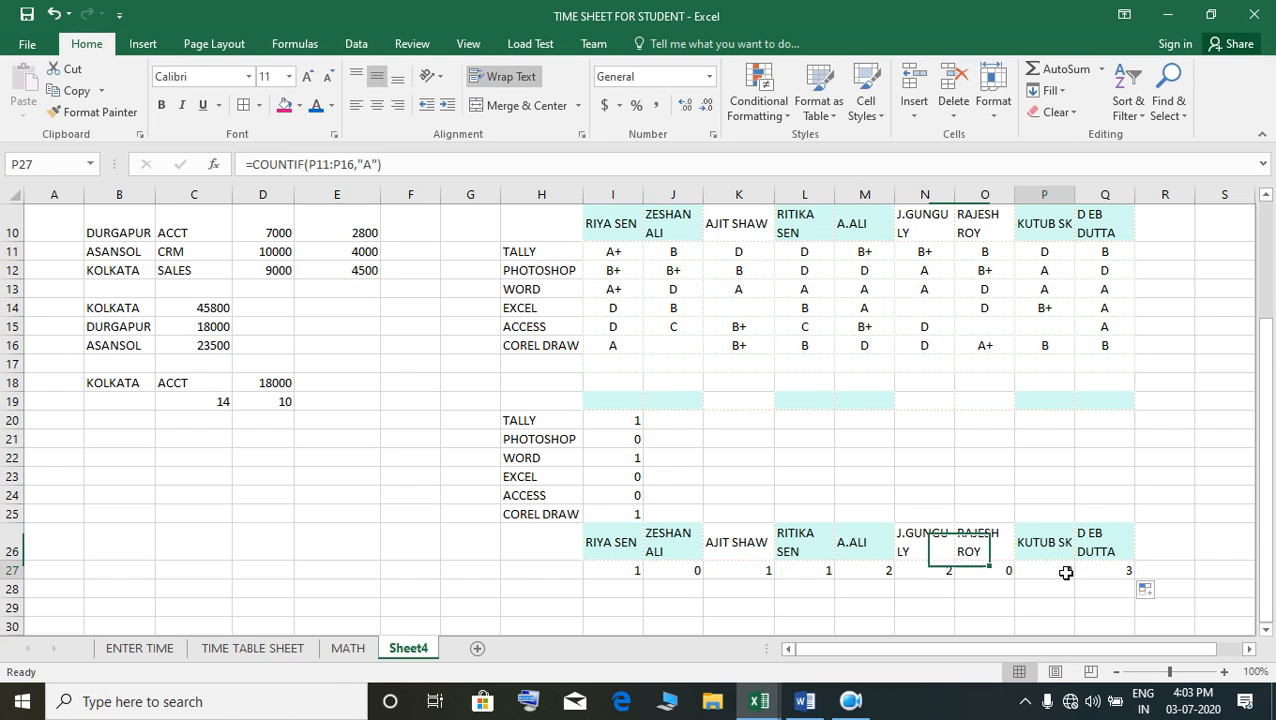
{"action": "left_click", "coordinate": [874, 576]}
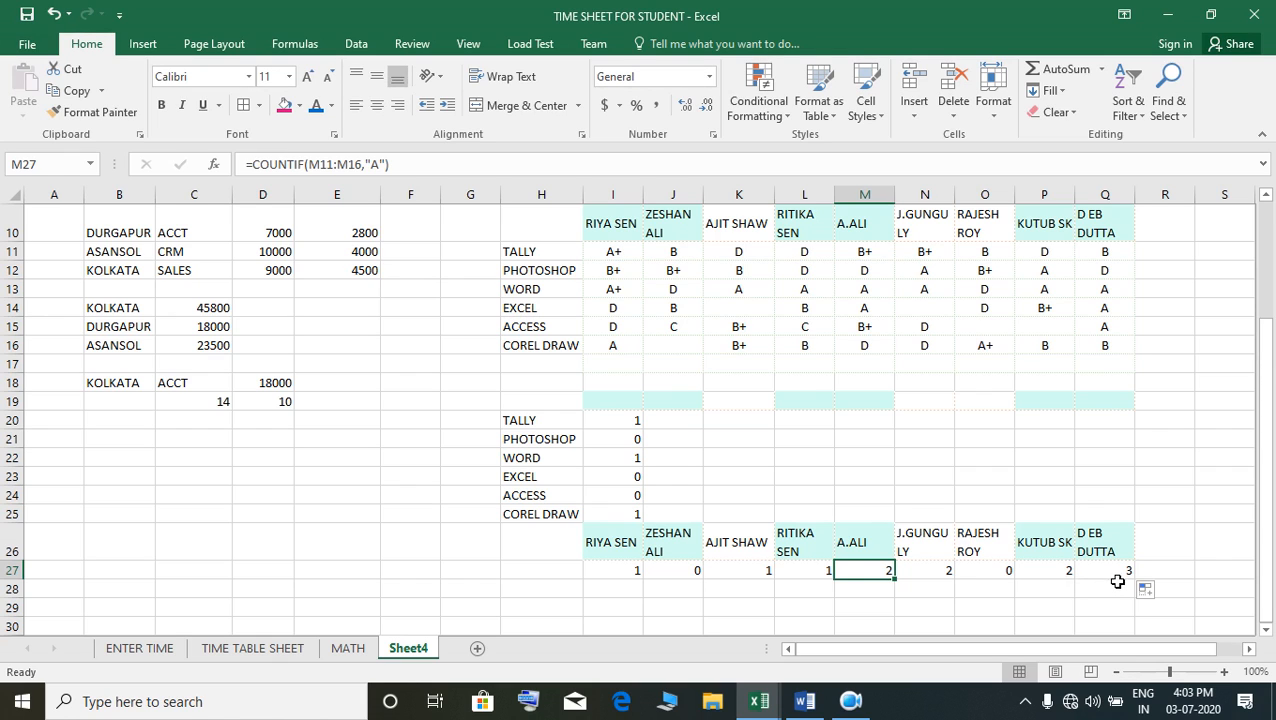
{"action": "left_click", "coordinate": [1118, 577]}
{"action": "left_click", "coordinate": [1123, 555]}
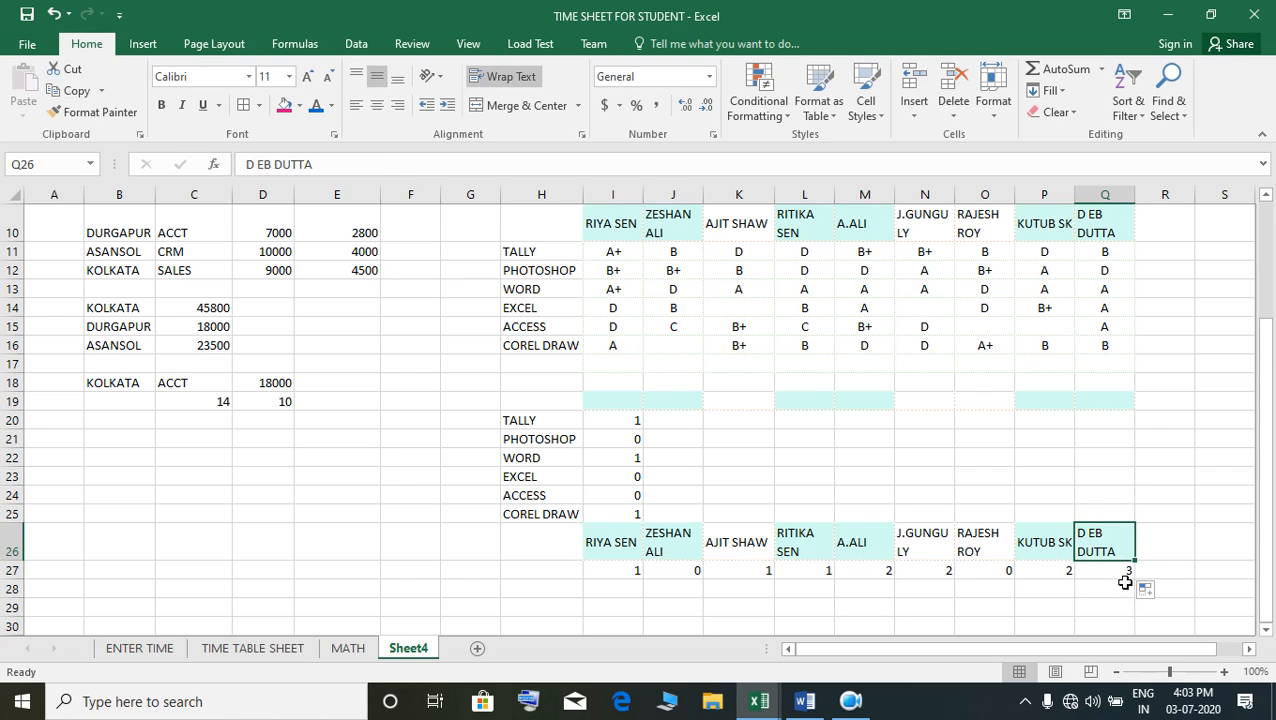
{"action": "left_click", "coordinate": [1126, 577]}
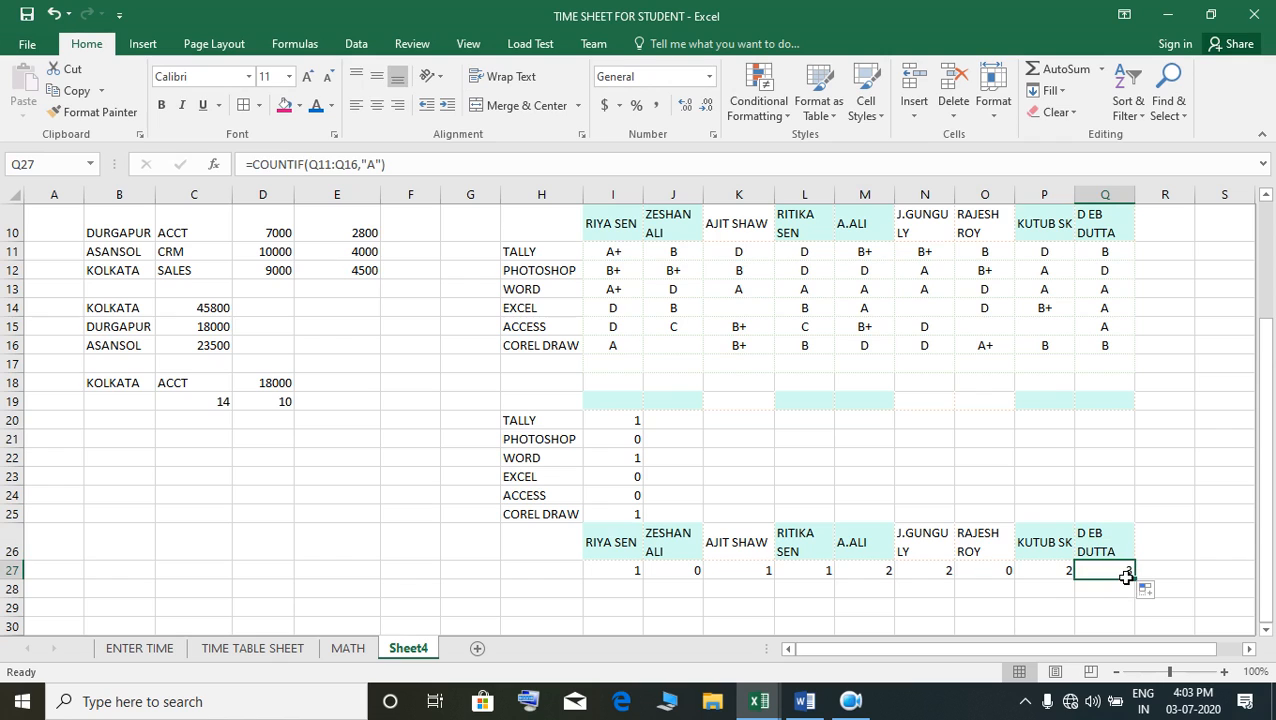
{"action": "left_click", "coordinate": [626, 597]}
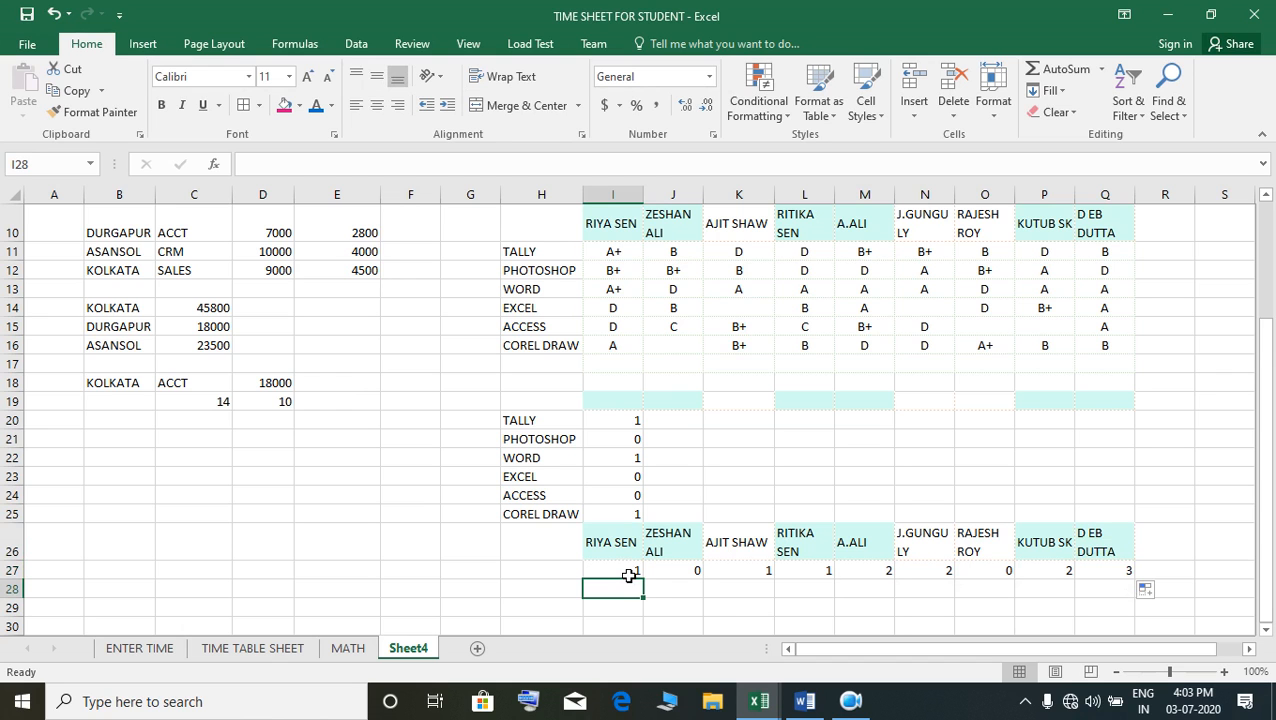
{"action": "scroll", "coordinate": [661, 614], "scroll_direction": "down", "scroll_amount": 1}
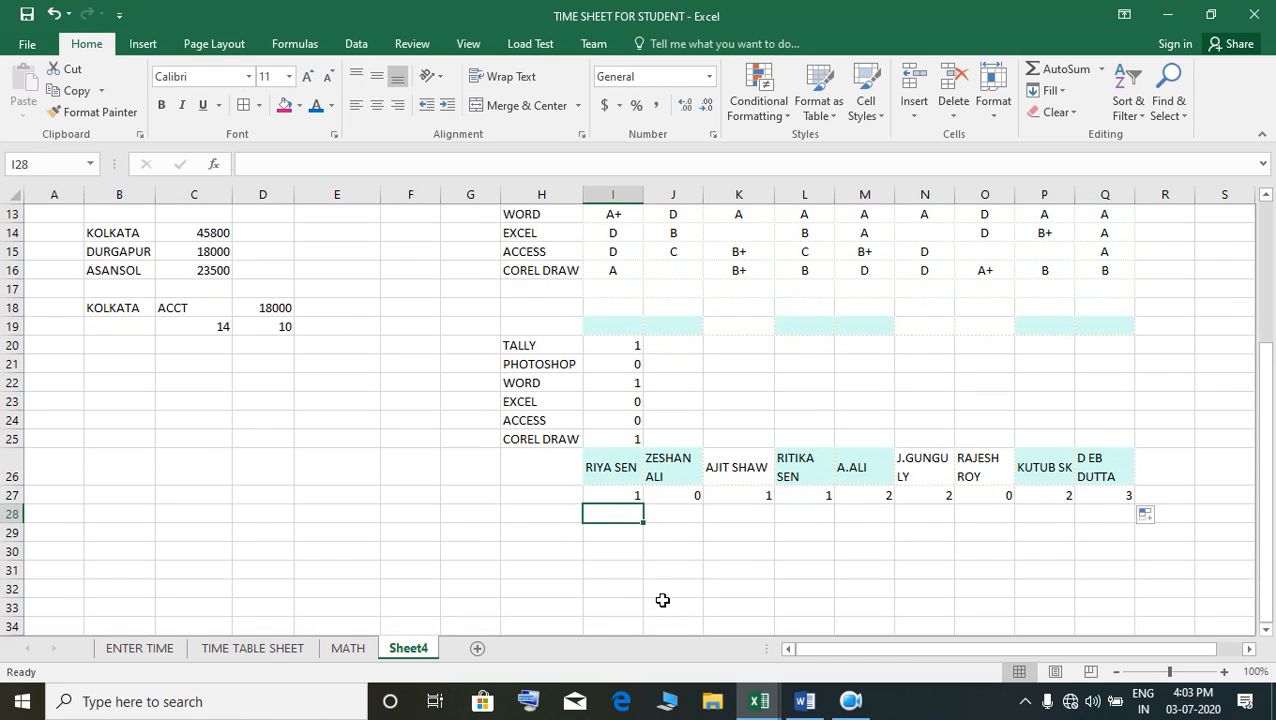
Copy the subject names TALLY through COREL DRAW from H11:H16 into column H starting at H30
{"action": "scroll", "coordinate": [662, 600], "scroll_direction": "up", "scroll_amount": 1}
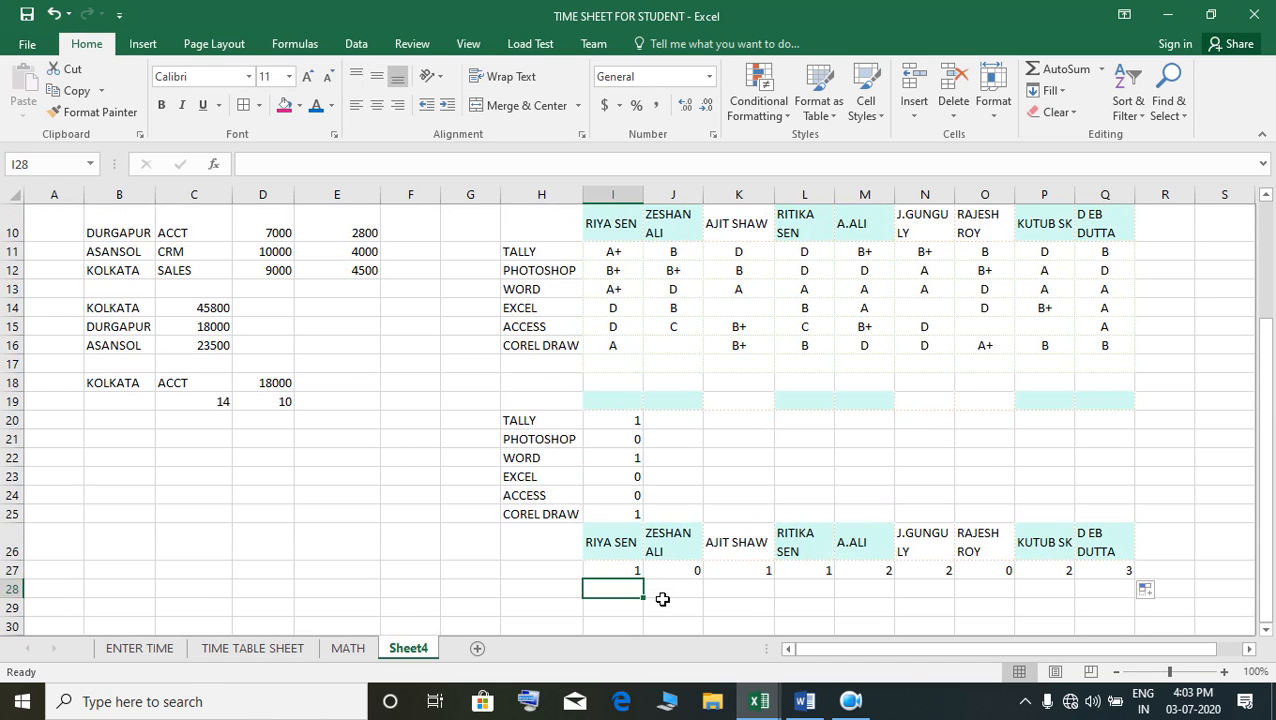
{"action": "scroll", "coordinate": [661, 598], "scroll_direction": "down", "scroll_amount": 1}
{"action": "scroll", "coordinate": [661, 598], "scroll_direction": "up", "scroll_amount": 2}
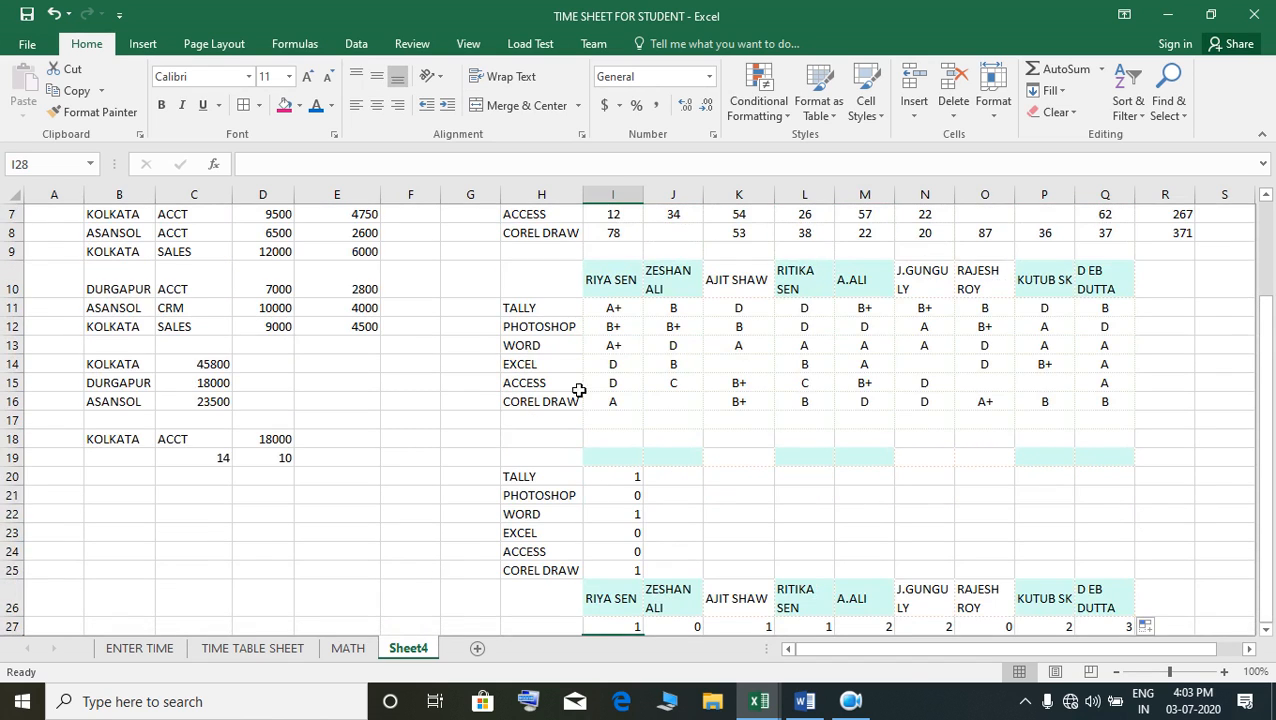
{"action": "left_click_drag", "start_coordinate": [560, 310], "coordinate": [578, 409]}
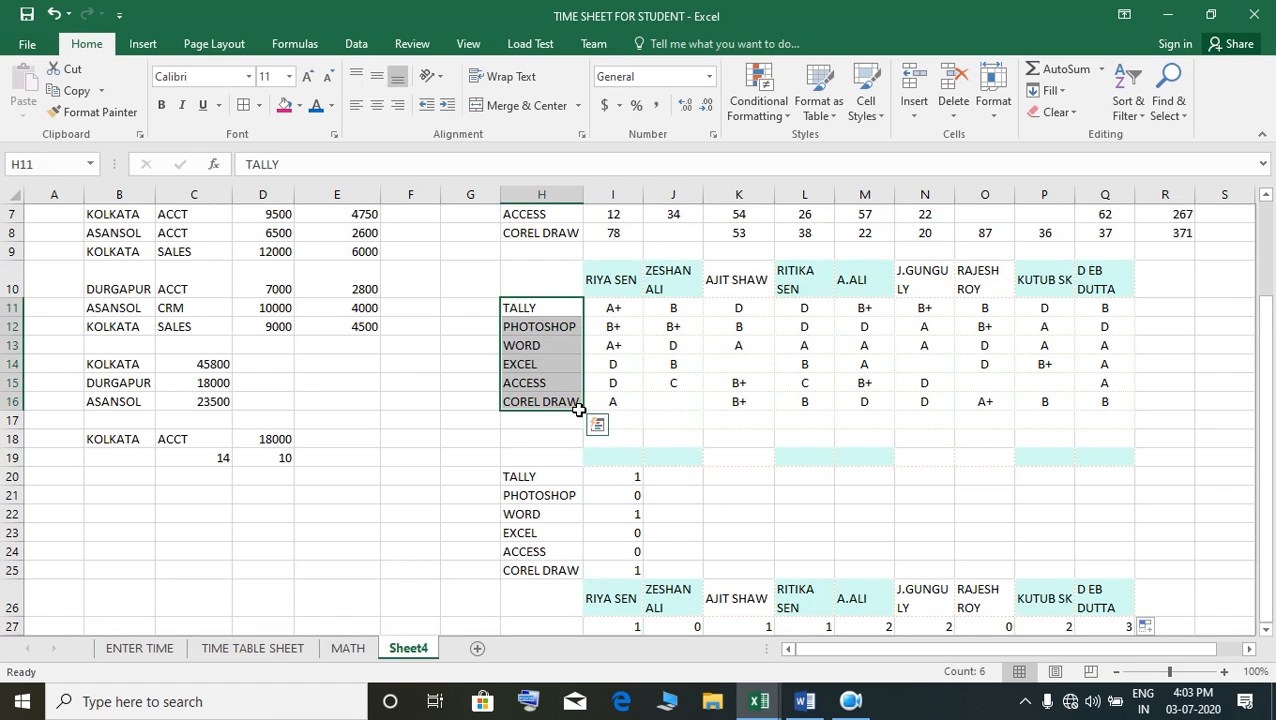
{"action": "key", "text": "ctrl+c"}
{"action": "scroll", "coordinate": [588, 480], "scroll_direction": "down", "scroll_amount": 5}
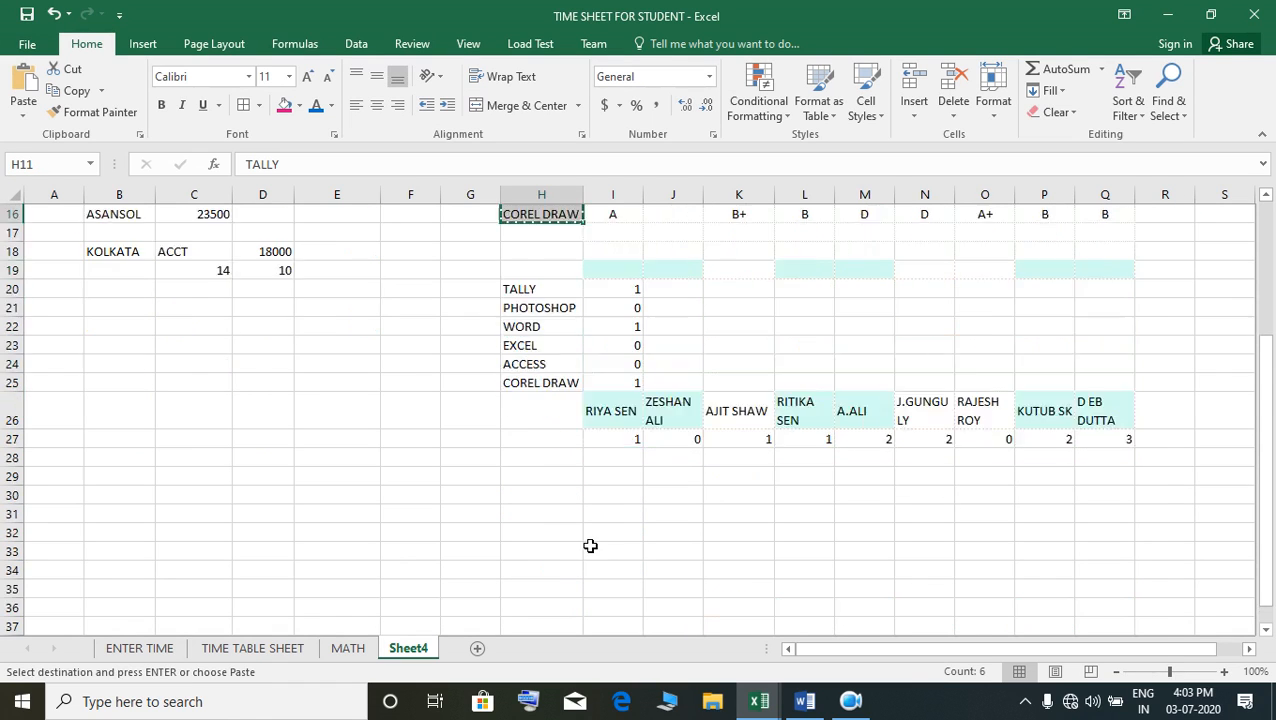
{"action": "left_click", "coordinate": [539, 384]}
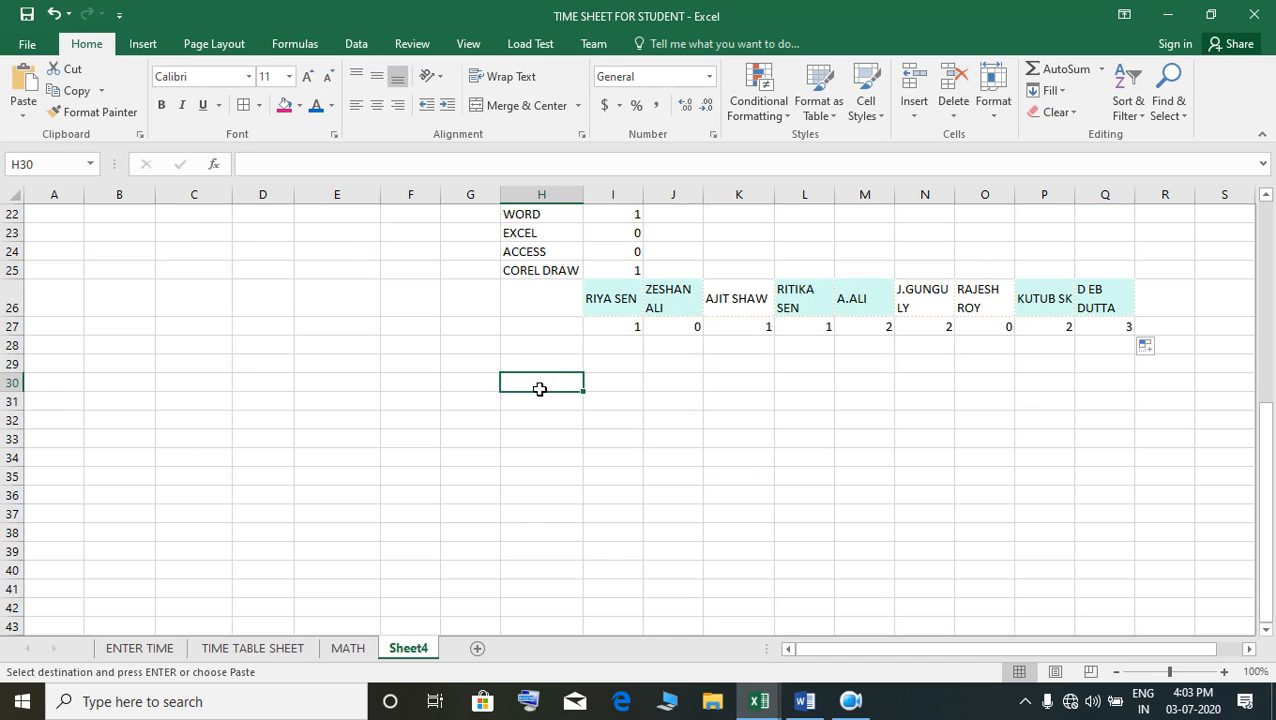
{"action": "key", "text": "ctrl+v"}
Copy the student name headings from I10:Q10 into row 30 starting at I30
{"action": "scroll", "coordinate": [645, 399], "scroll_direction": "up", "scroll_amount": 4}
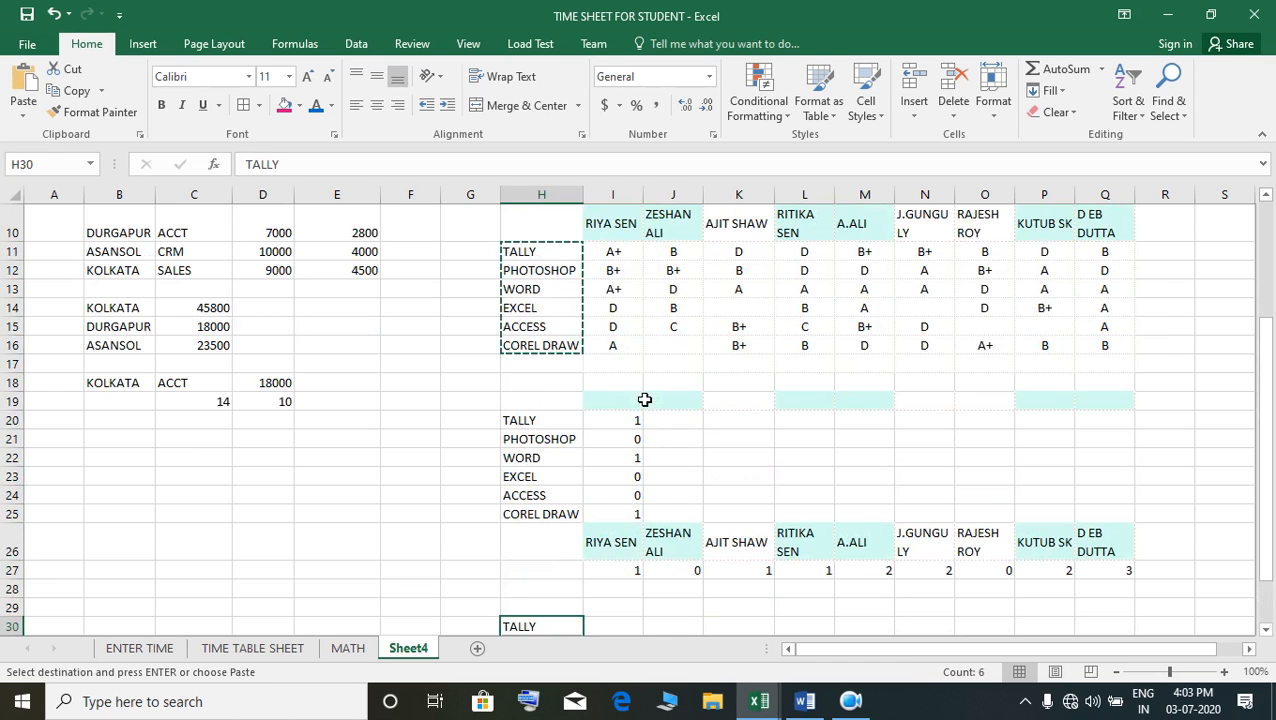
{"action": "scroll", "coordinate": [650, 385], "scroll_direction": "up", "scroll_amount": 2}
{"action": "left_click", "coordinate": [640, 342]}
{"action": "left_click_drag", "start_coordinate": [647, 342], "coordinate": [1101, 340]}
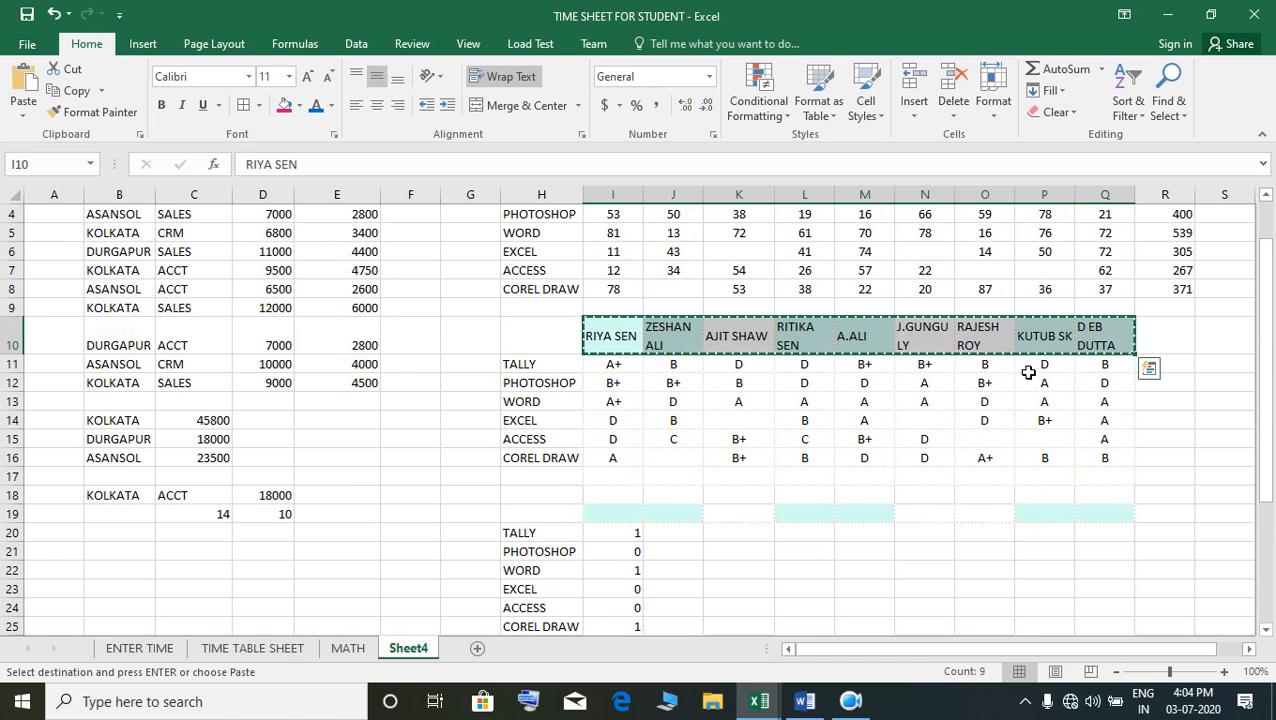
{"action": "scroll", "coordinate": [640, 620], "scroll_direction": "down", "scroll_amount": 4}
{"action": "left_click", "coordinate": [610, 489]}
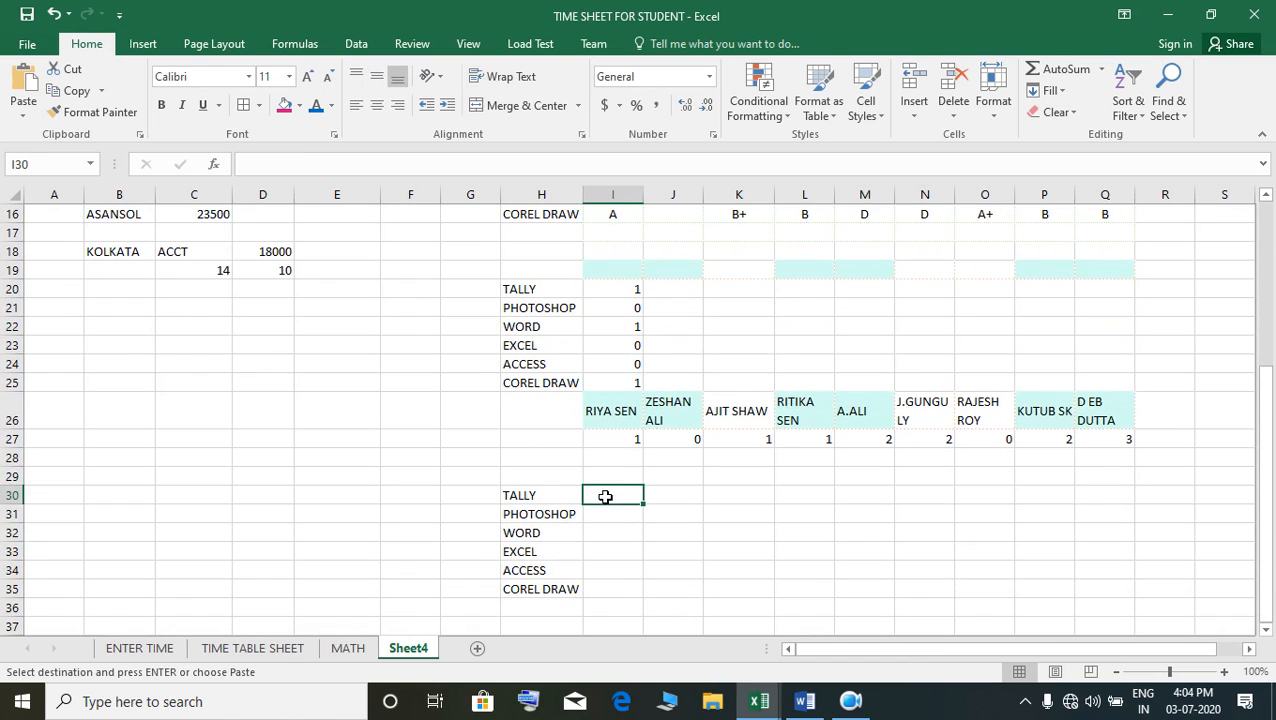
{"action": "key", "text": "ctrl+v"}
{"action": "left_click", "coordinate": [627, 533]}
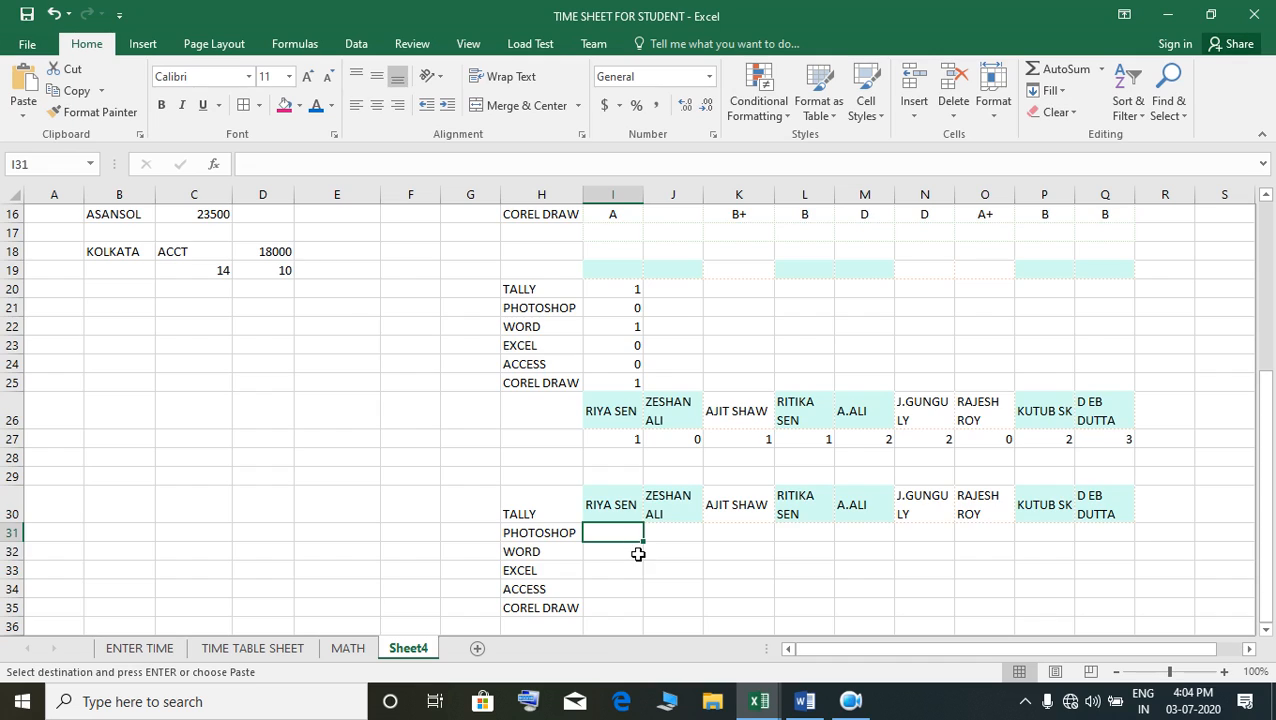
Clear the student name headings from I30:Q30
{"action": "scroll", "coordinate": [638, 556], "scroll_direction": "up", "scroll_amount": 4}
{"action": "scroll", "coordinate": [638, 553], "scroll_direction": "down", "scroll_amount": 1}
{"action": "scroll", "coordinate": [638, 553], "scroll_direction": "down", "scroll_amount": 5}
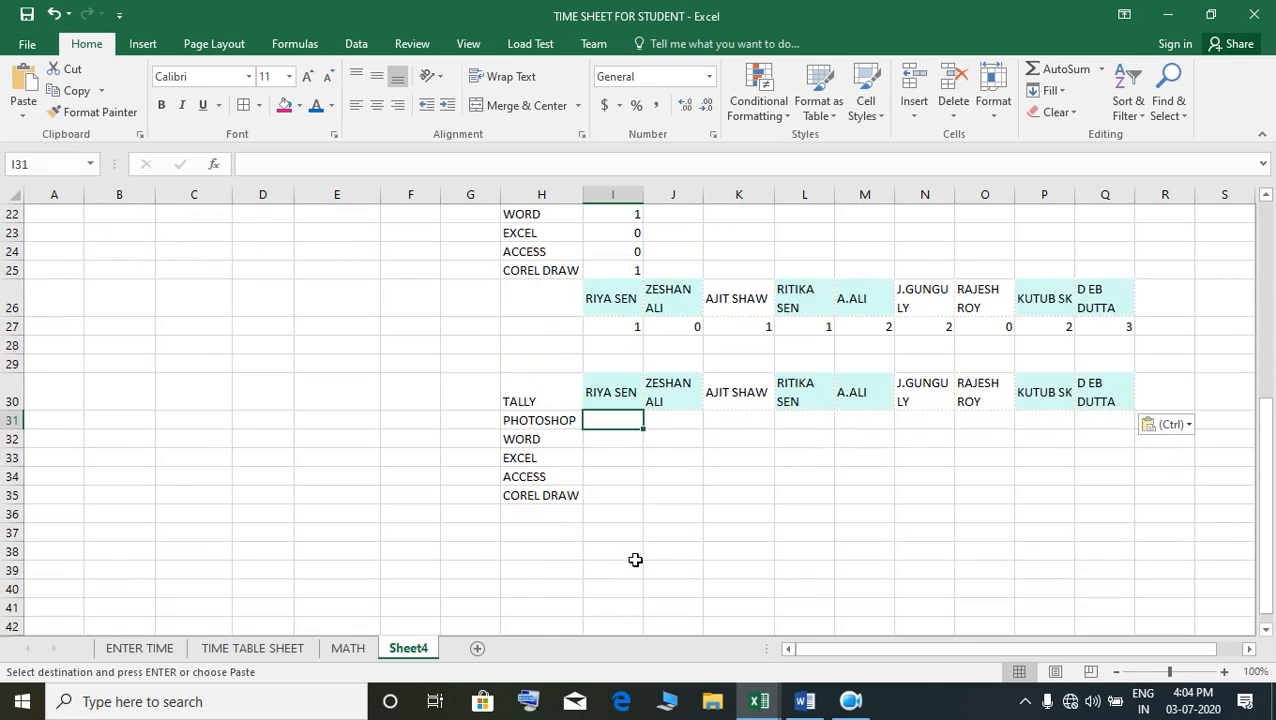
{"action": "scroll", "coordinate": [635, 560], "scroll_direction": "up", "scroll_amount": 7}
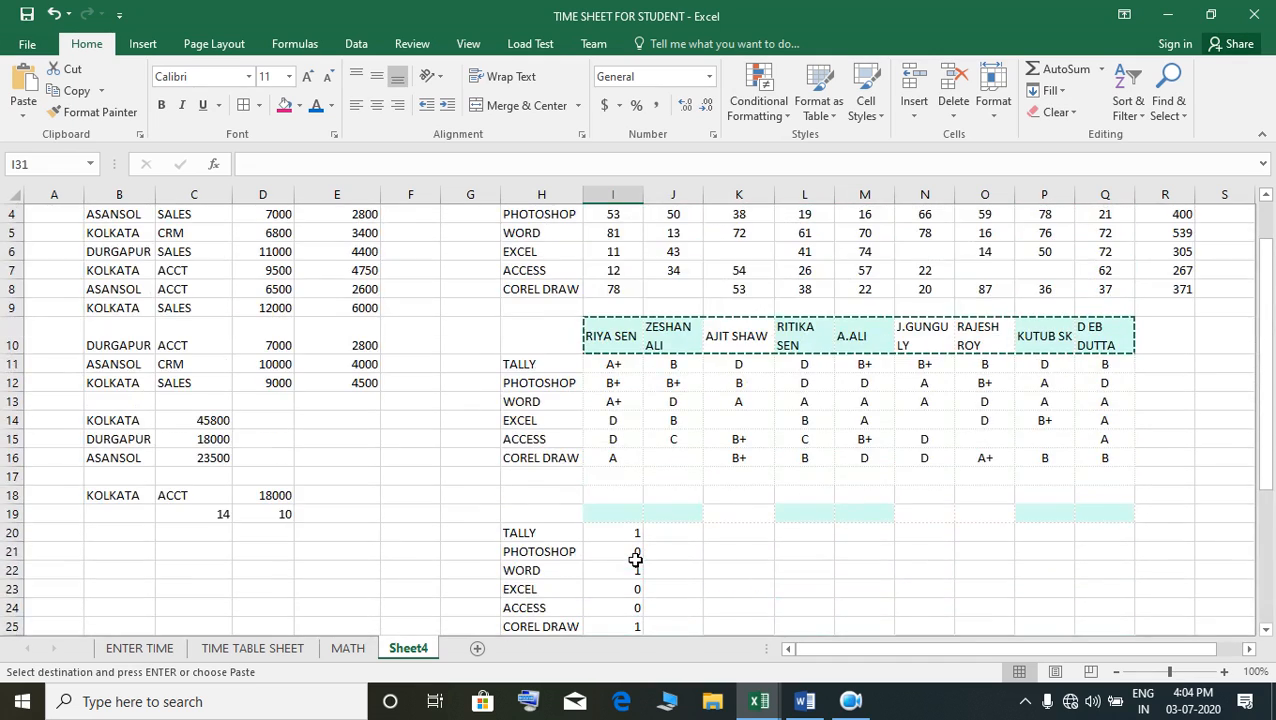
{"action": "scroll", "coordinate": [635, 560], "scroll_direction": "down", "scroll_amount": 7}
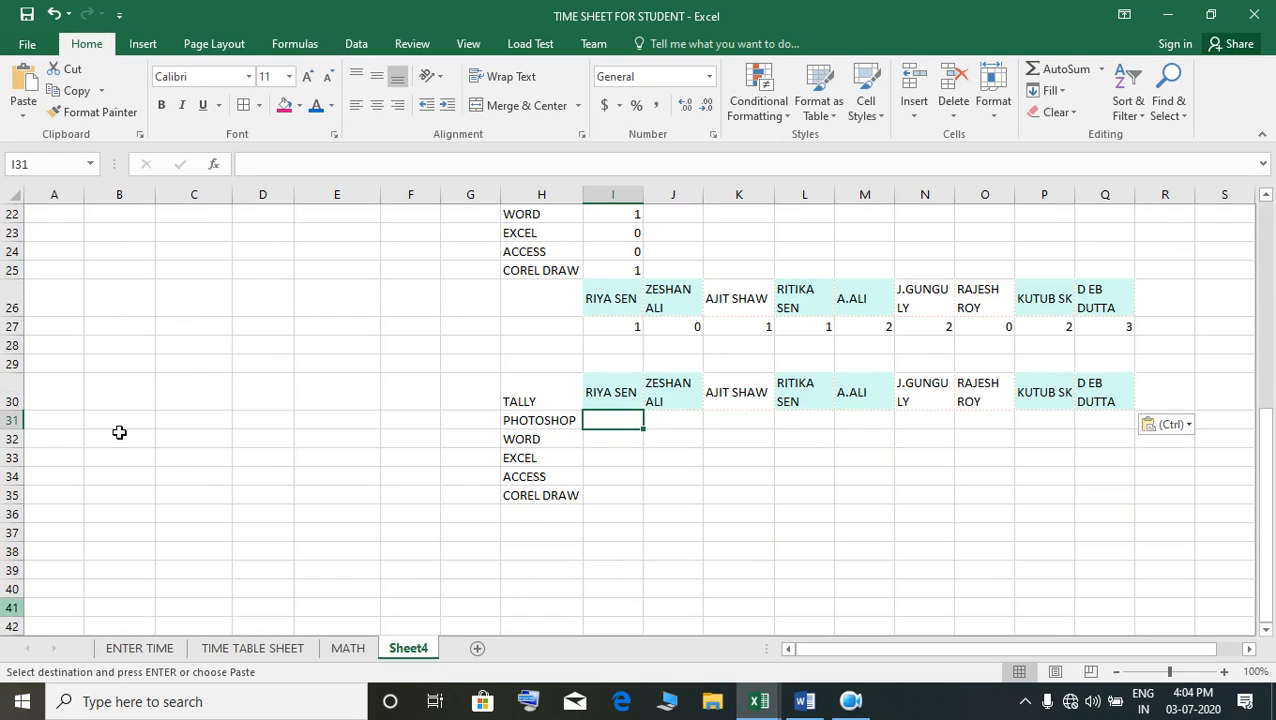
{"action": "left_click_drag", "start_coordinate": [612, 392], "coordinate": [1091, 390]}
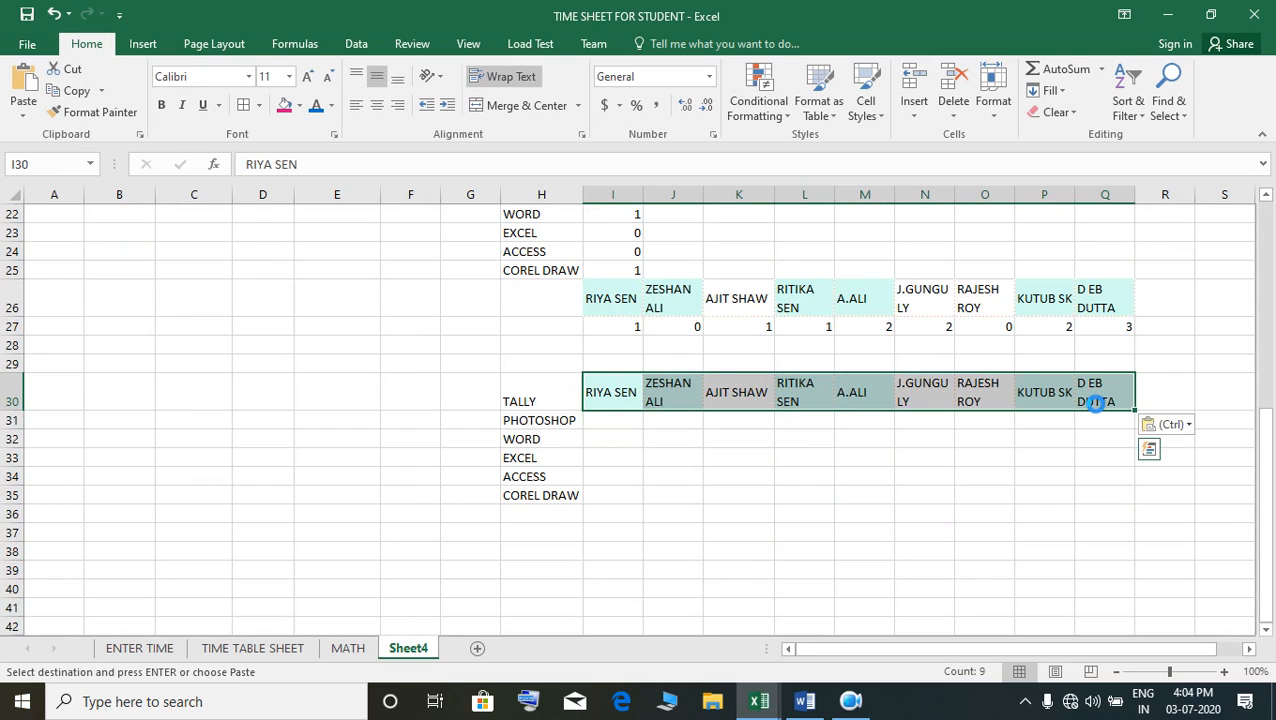
{"action": "key", "text": "Delete"}
{"action": "left_click", "coordinate": [608, 424]}
{"action": "left_click", "coordinate": [610, 379]}
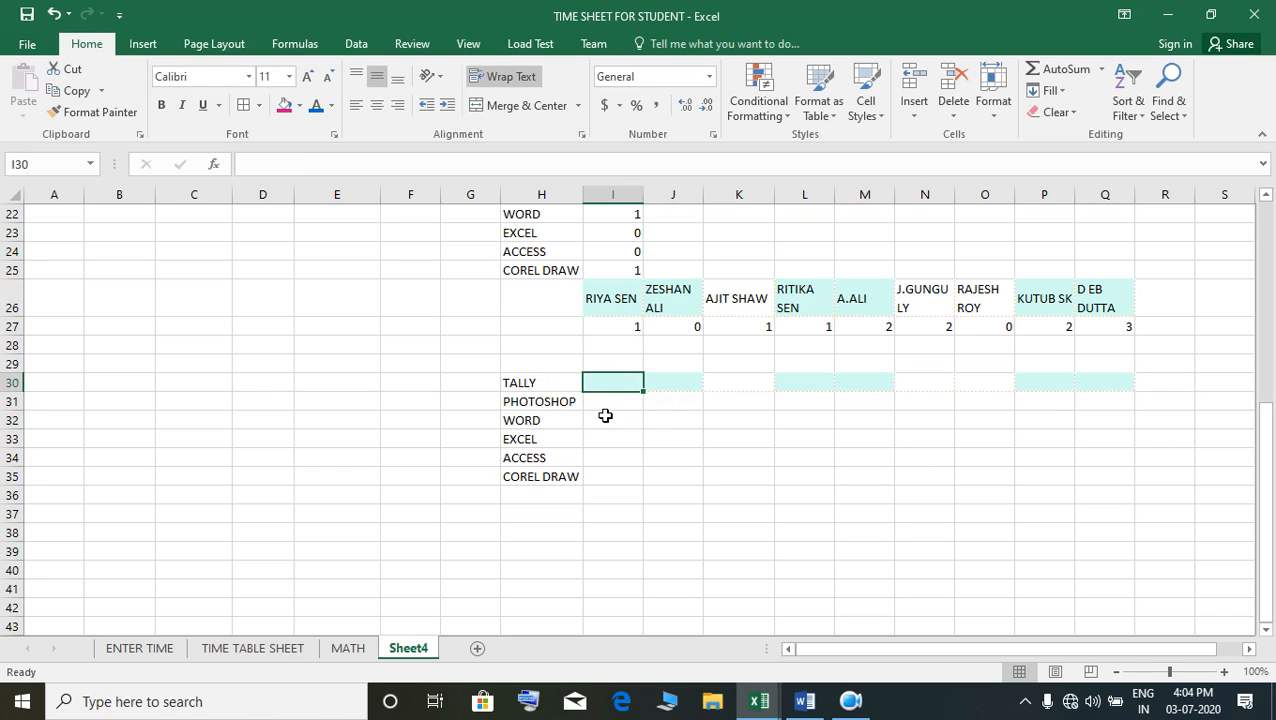
Start a COUNTBLANK formula in I30 beside the TALLY label
{"action": "left_click", "coordinate": [610, 406]}
{"action": "left_click", "coordinate": [618, 387]}
{"action": "scroll", "coordinate": [619, 388], "scroll_direction": "up", "scroll_amount": 2}
{"action": "scroll", "coordinate": [707, 488], "scroll_direction": "up", "scroll_amount": 3}
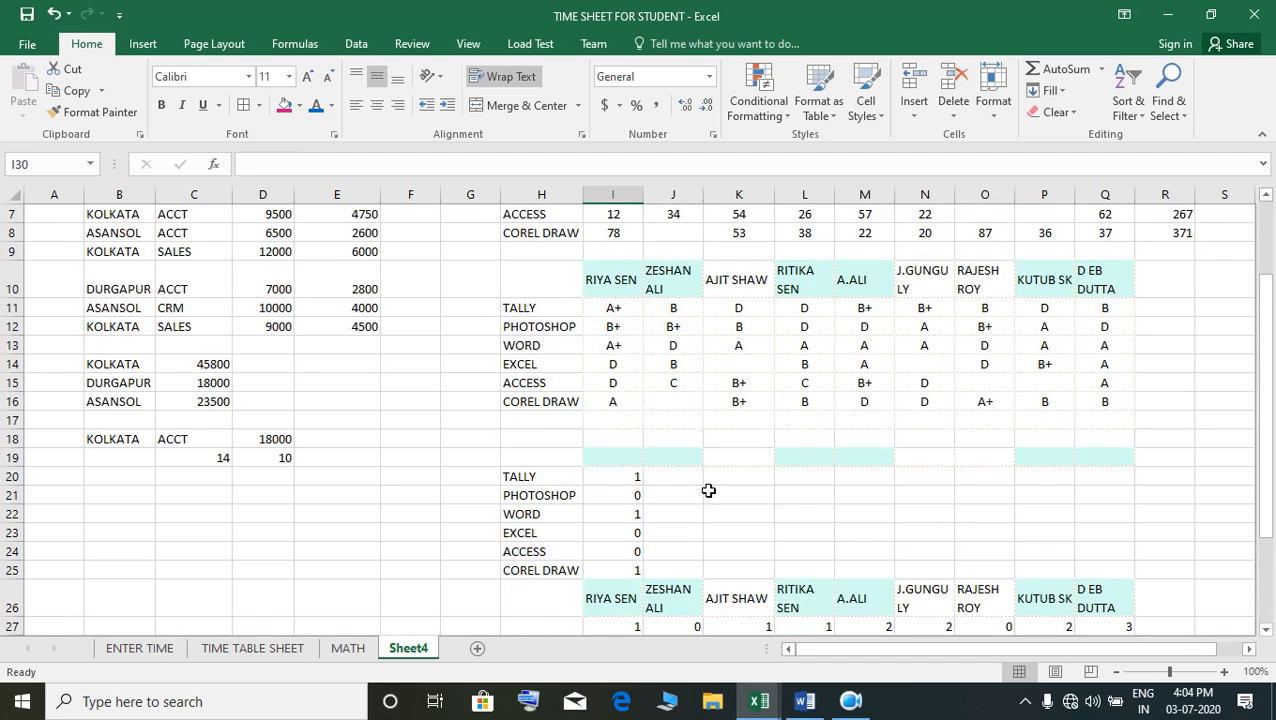
{"action": "scroll", "coordinate": [713, 493], "scroll_direction": "down", "scroll_amount": 6}
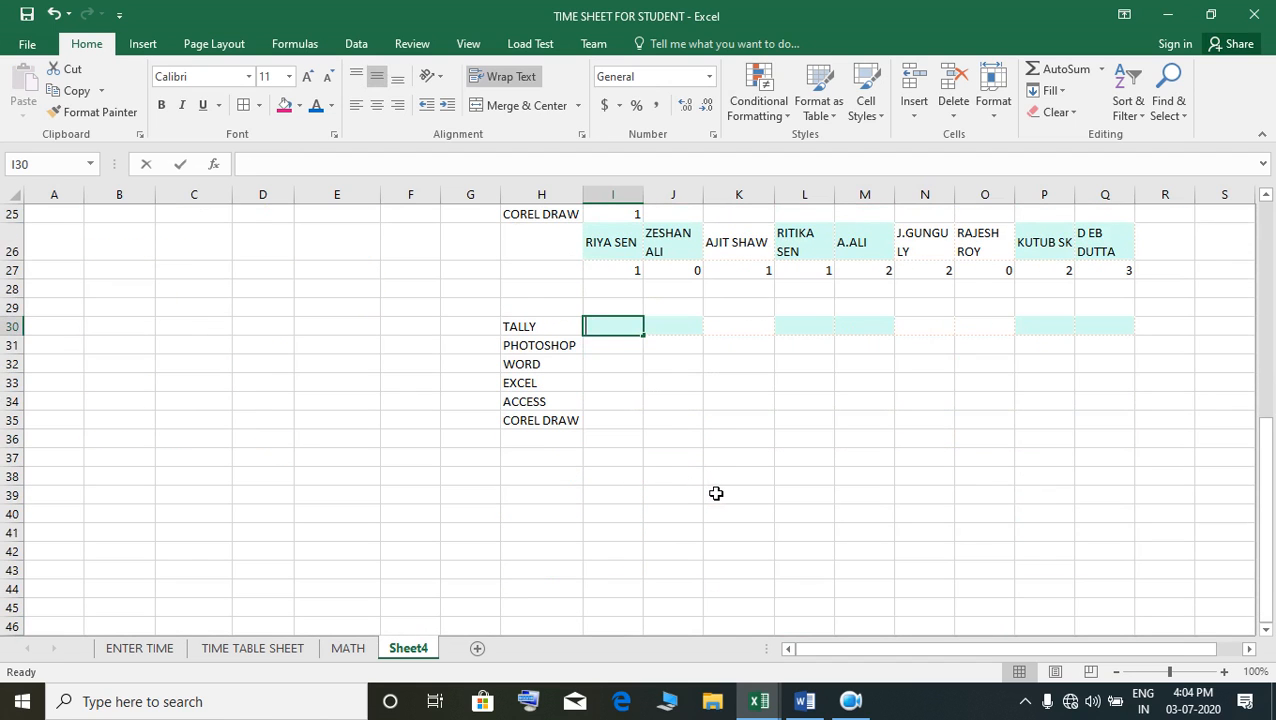
{"action": "type", "text": "=CON"}
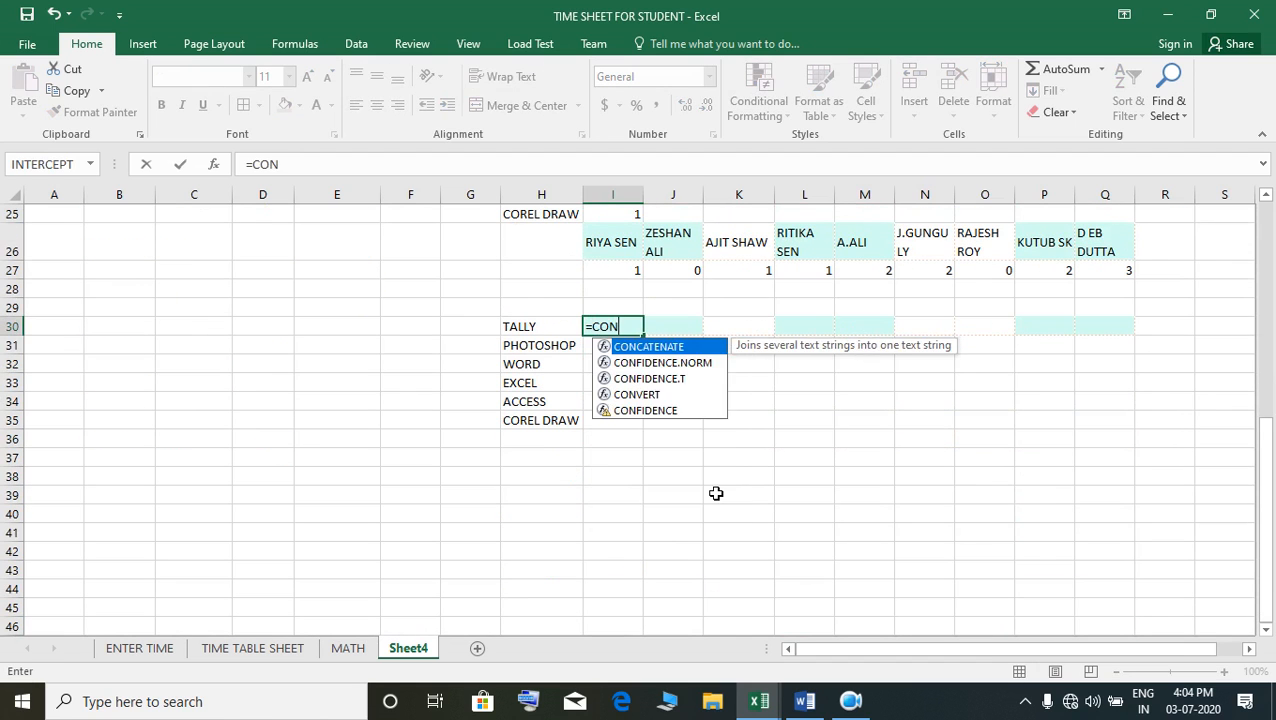
{"action": "type", "text": "TIF"}
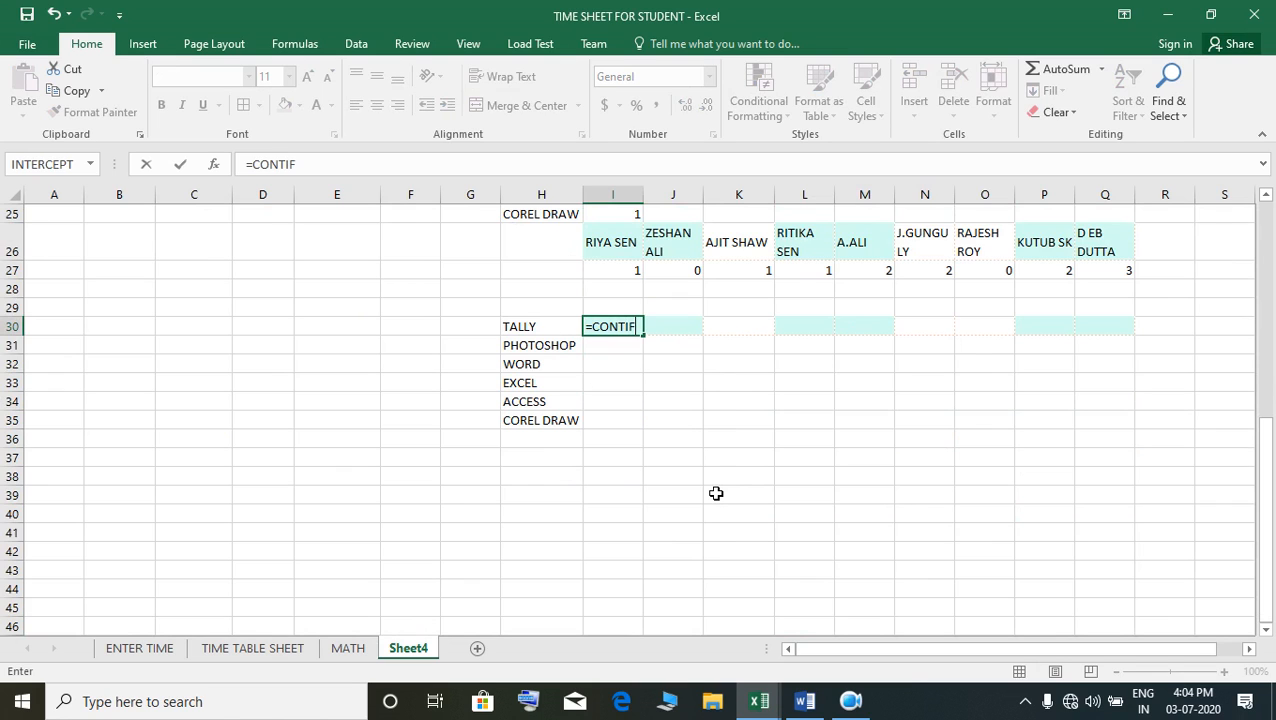
{"action": "key", "text": "BackSpace"}
{"action": "key", "text": "BackSpace"}
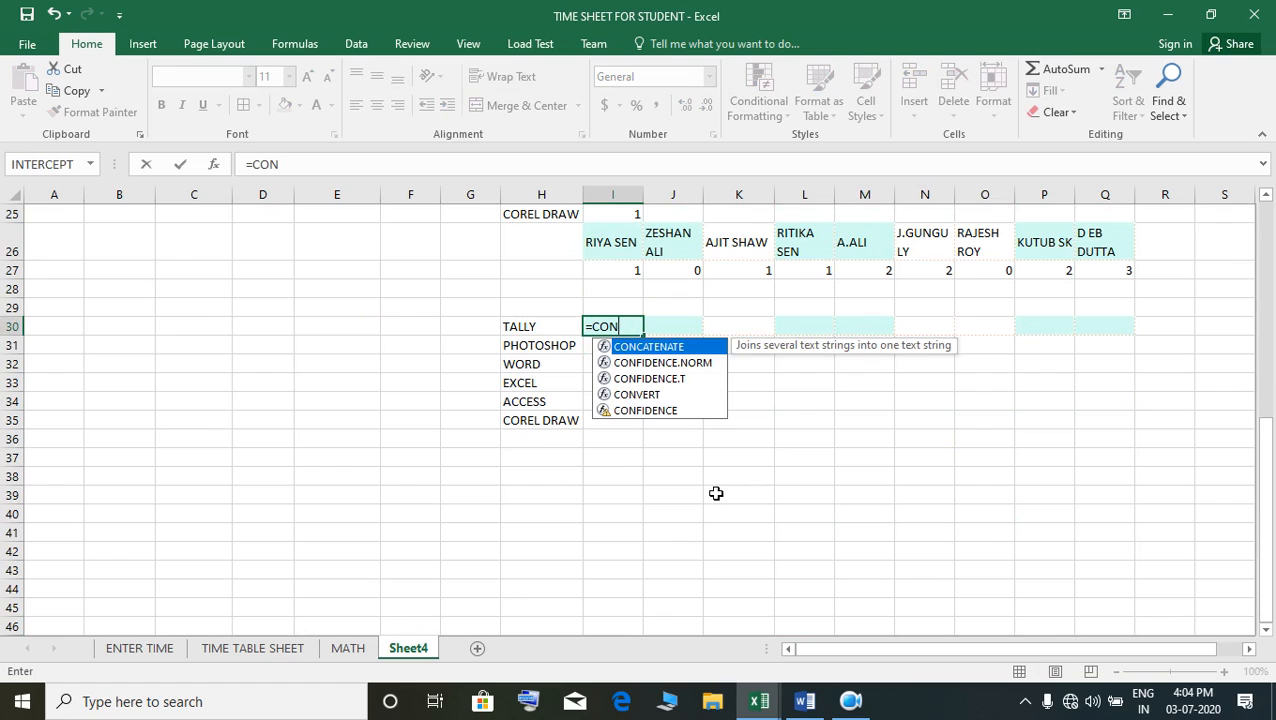
{"action": "key", "text": "BackSpace"}
{"action": "type", "text": "UN"}
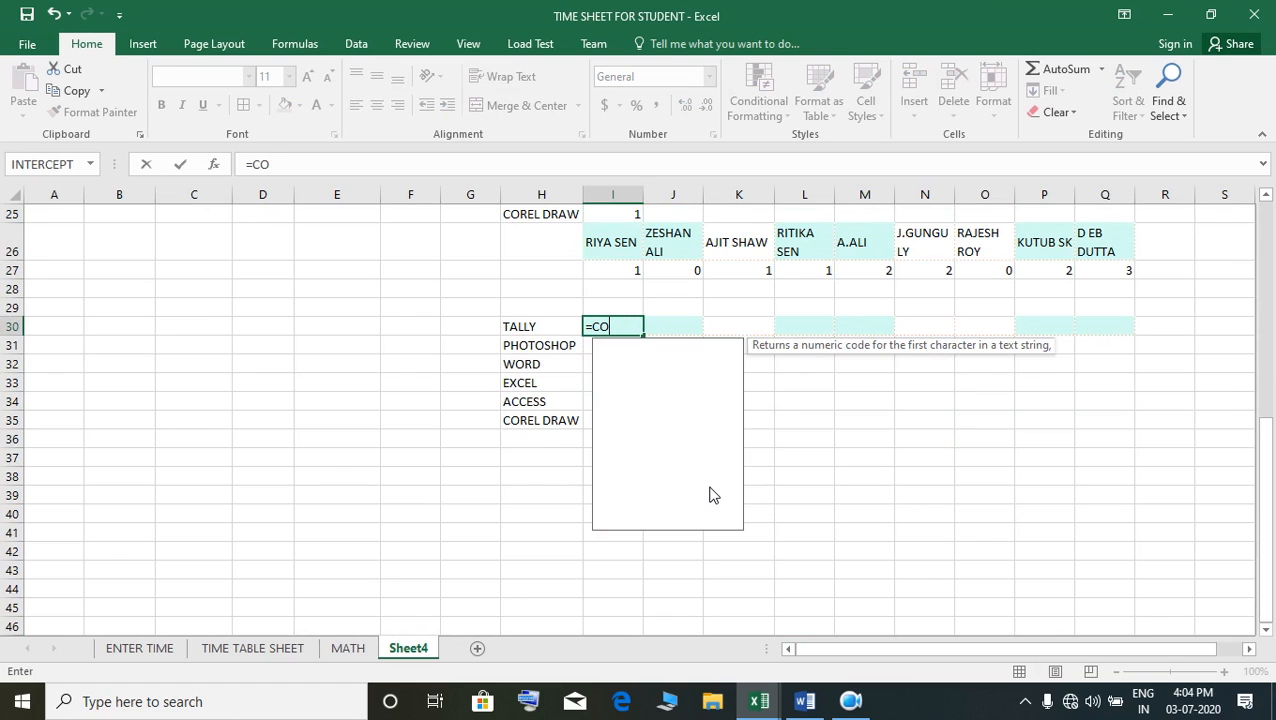
{"action": "type", "text": "TBLANK"}
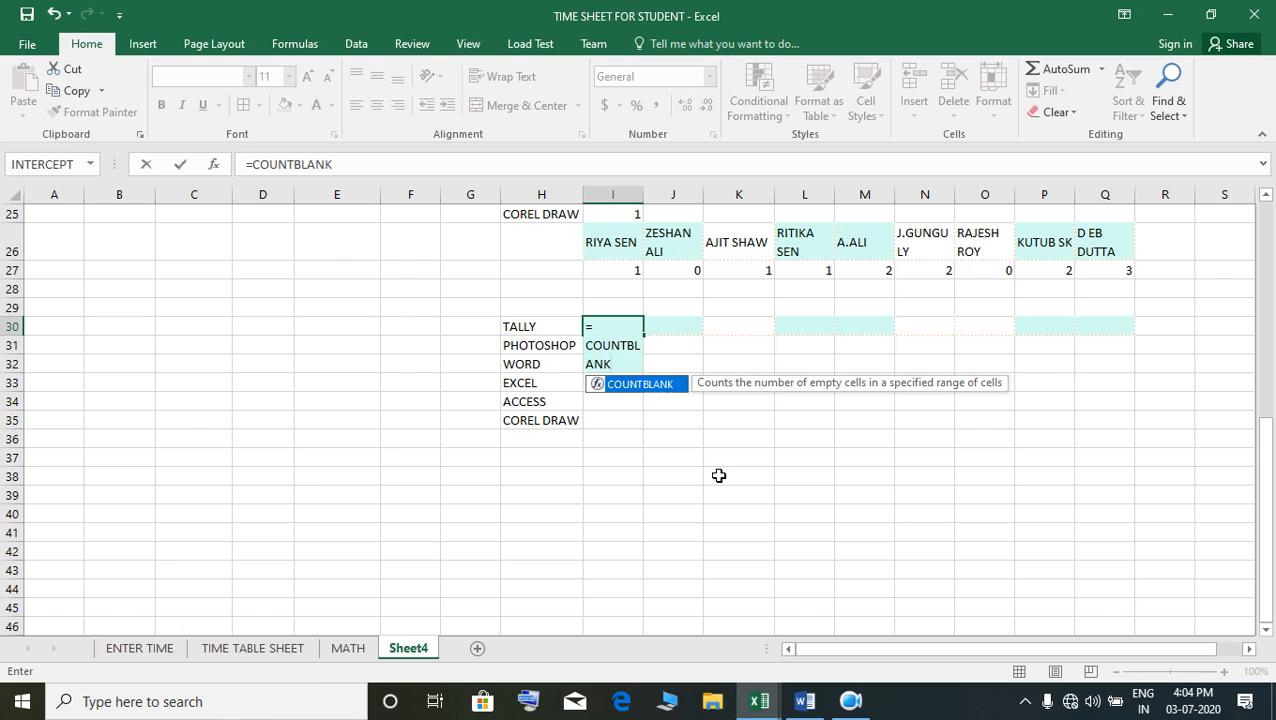
{"action": "type", "text": "("}
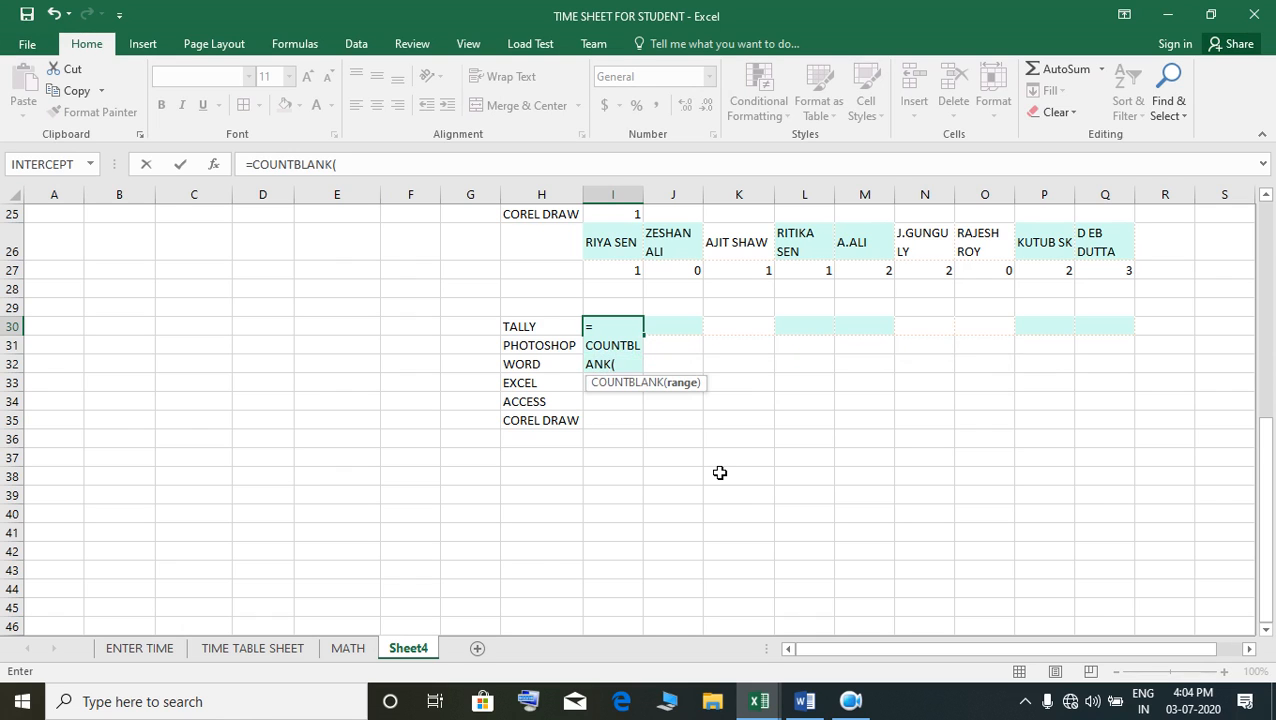
Complete I30 as =COUNTBLANK(I11:Q11) using TALLY's grade row, and fill it down through COREL DRAW in I35
{"action": "scroll", "coordinate": [719, 472], "scroll_direction": "up", "scroll_amount": 3}
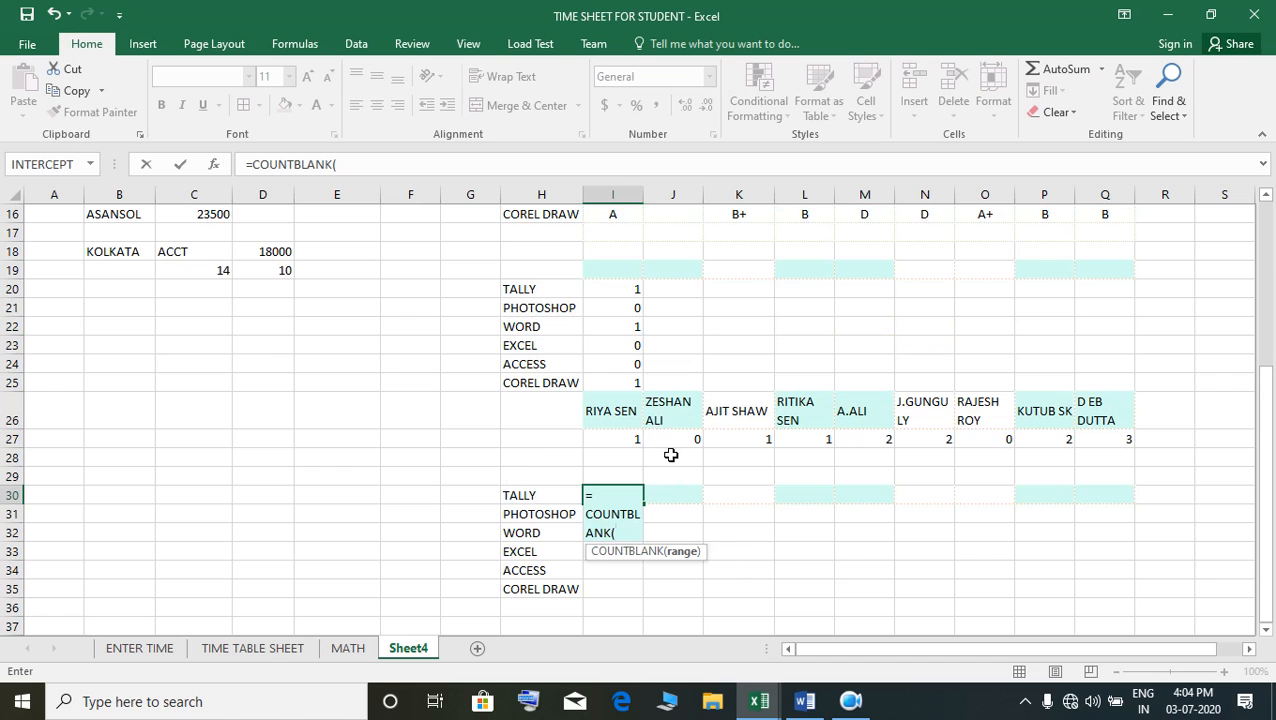
{"action": "scroll", "coordinate": [671, 455], "scroll_direction": "up", "scroll_amount": 3}
{"action": "left_click_drag", "start_coordinate": [619, 317], "coordinate": [1098, 316]}
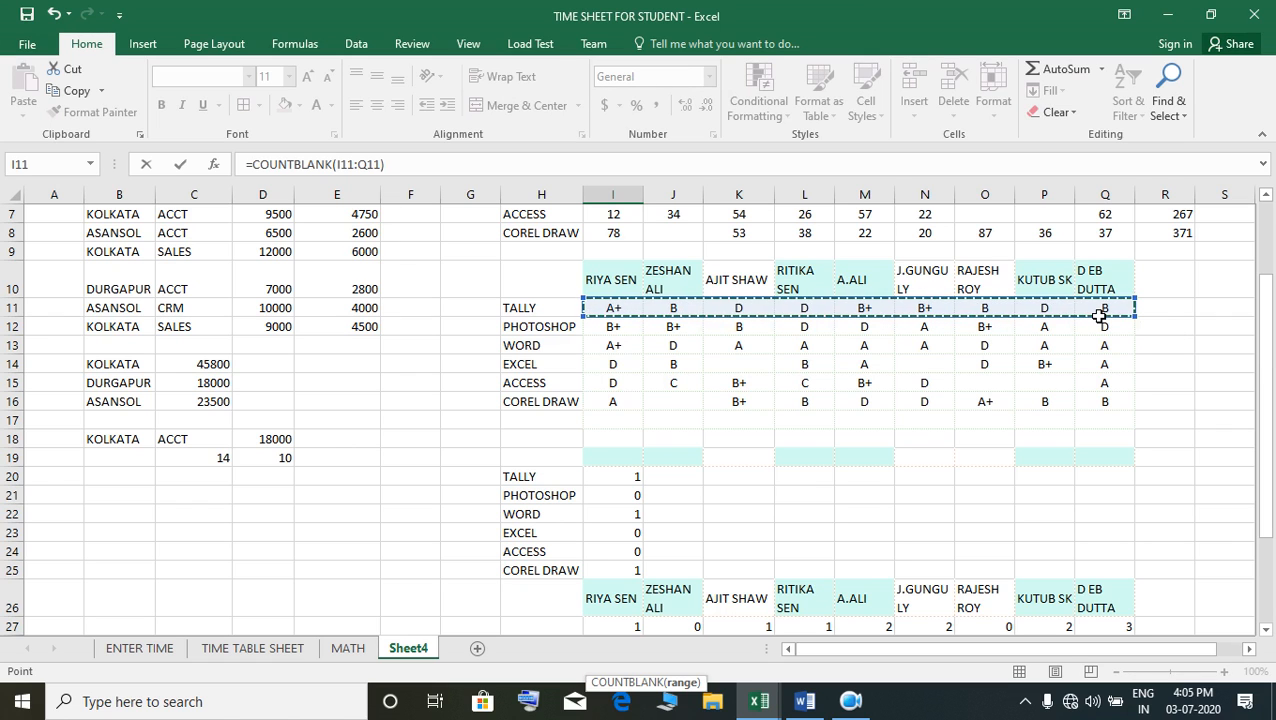
{"action": "key", "text": "Return"}
{"action": "left_click", "coordinate": [625, 590]}
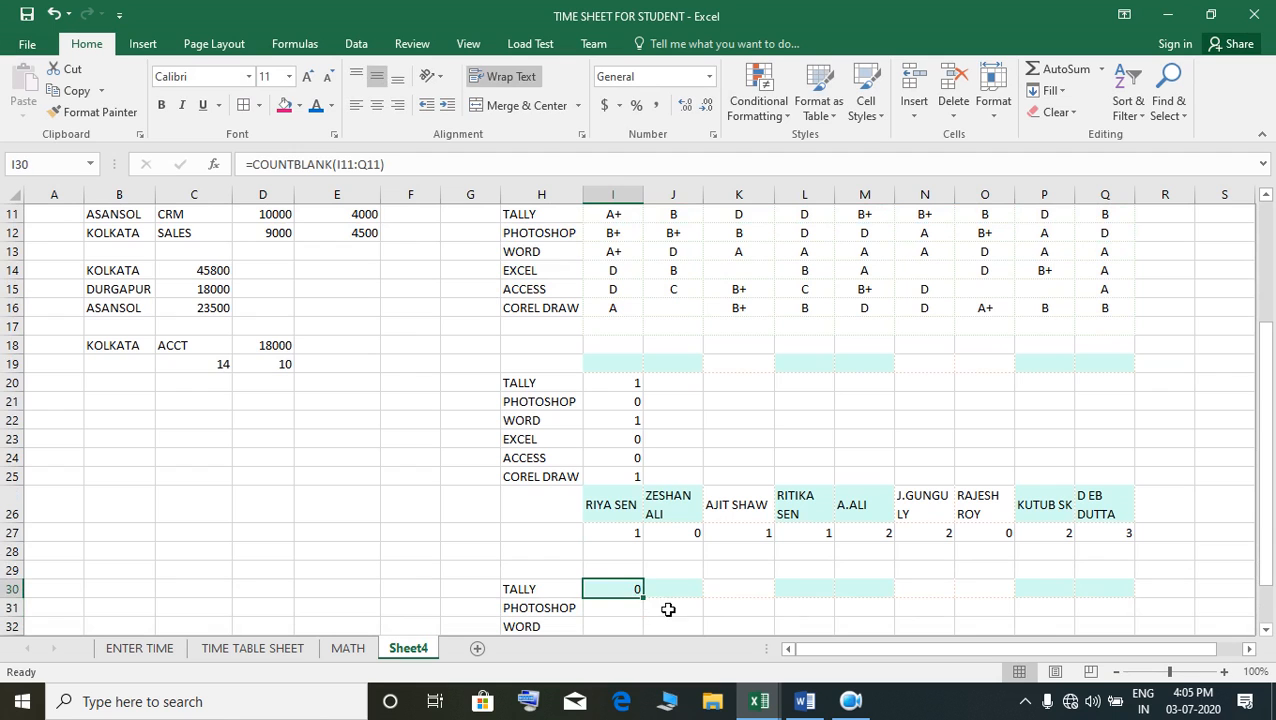
{"action": "left_click_drag", "start_coordinate": [649, 606], "coordinate": [642, 524]}
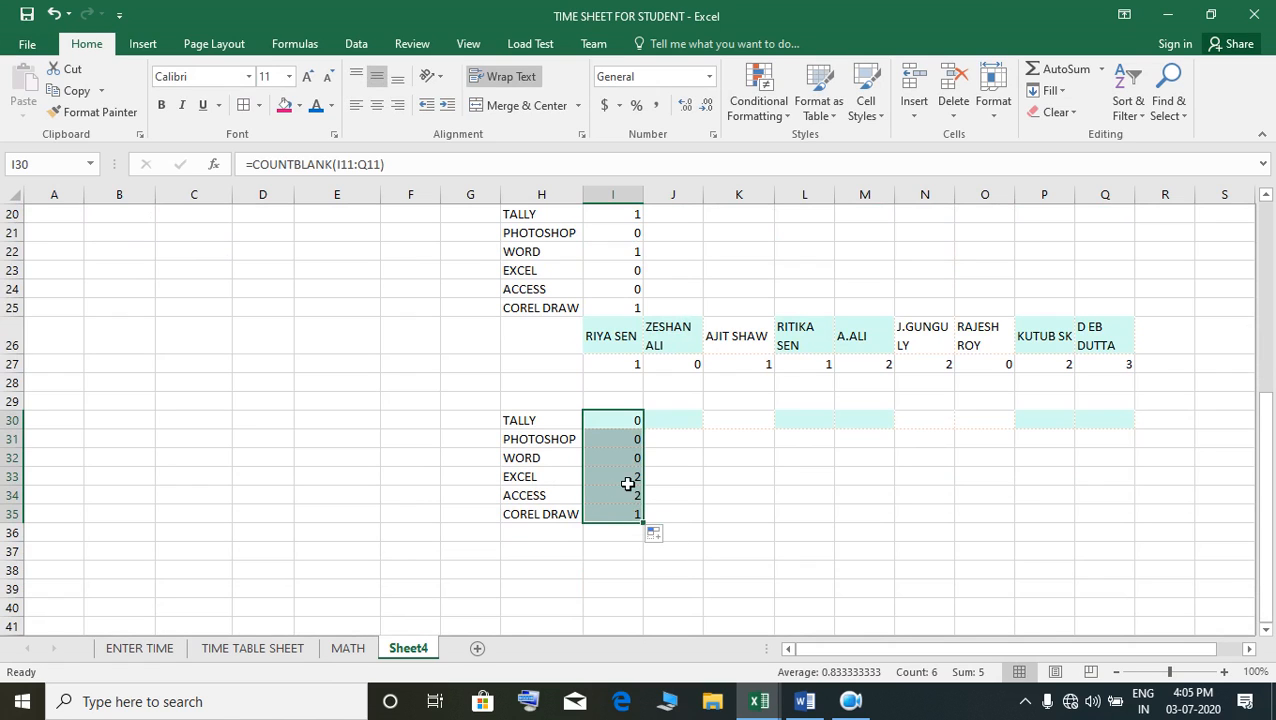
Inspect the blank-count formulas for EXCEL, ACCESS and COREL DRAW in I33:I35 against the grade table
{"action": "left_click", "coordinate": [625, 482]}
{"action": "left_click", "coordinate": [559, 504]}
{"action": "left_click", "coordinate": [628, 498]}
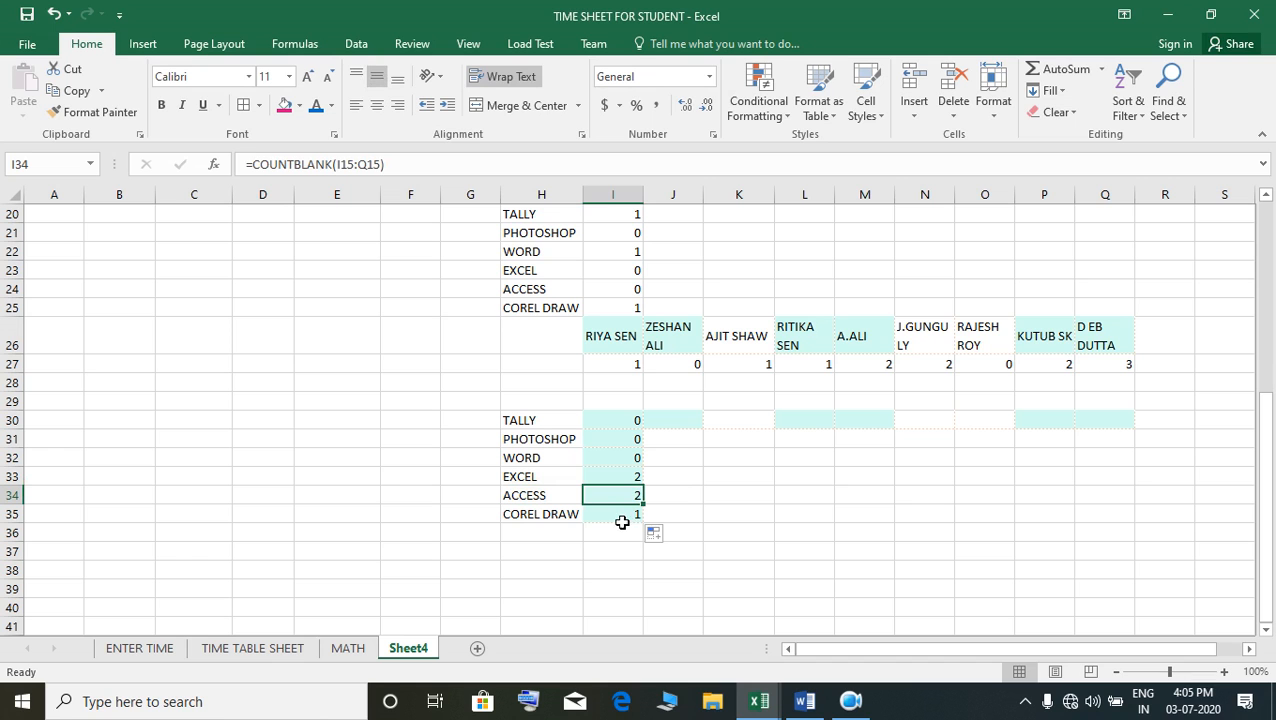
{"action": "left_click", "coordinate": [619, 518]}
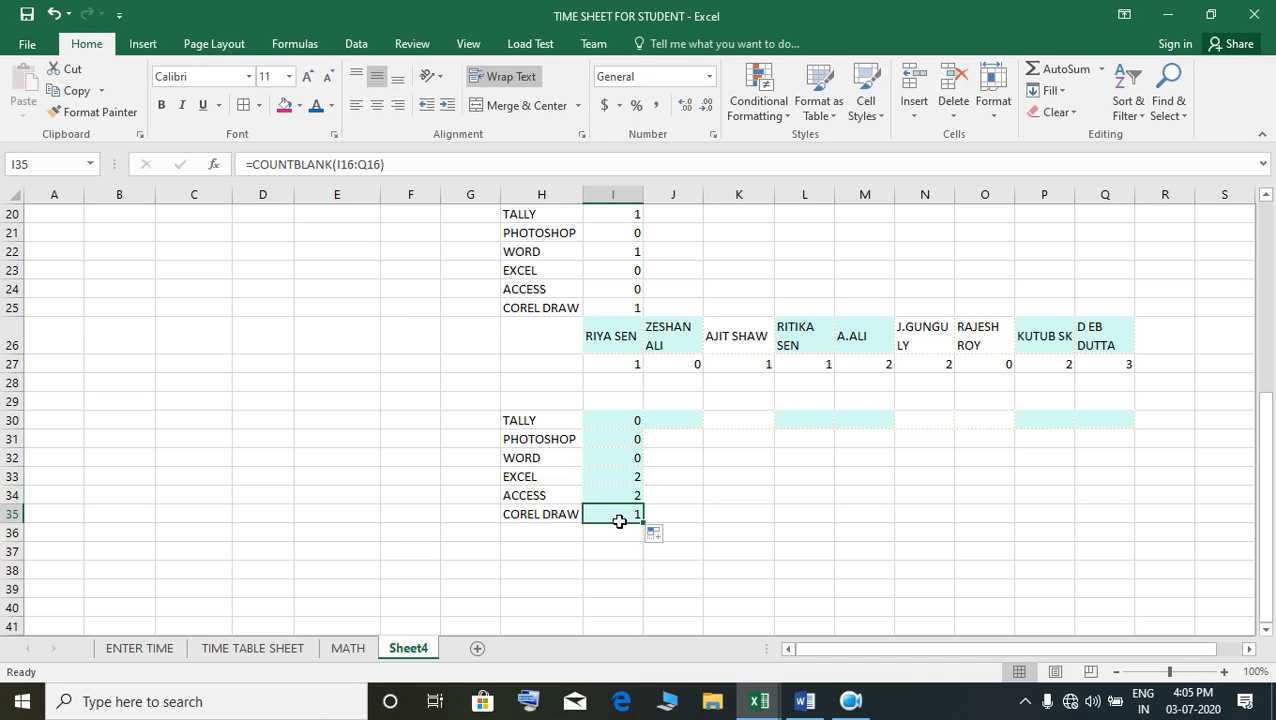
{"action": "scroll", "coordinate": [619, 521], "scroll_direction": "up", "scroll_amount": 1}
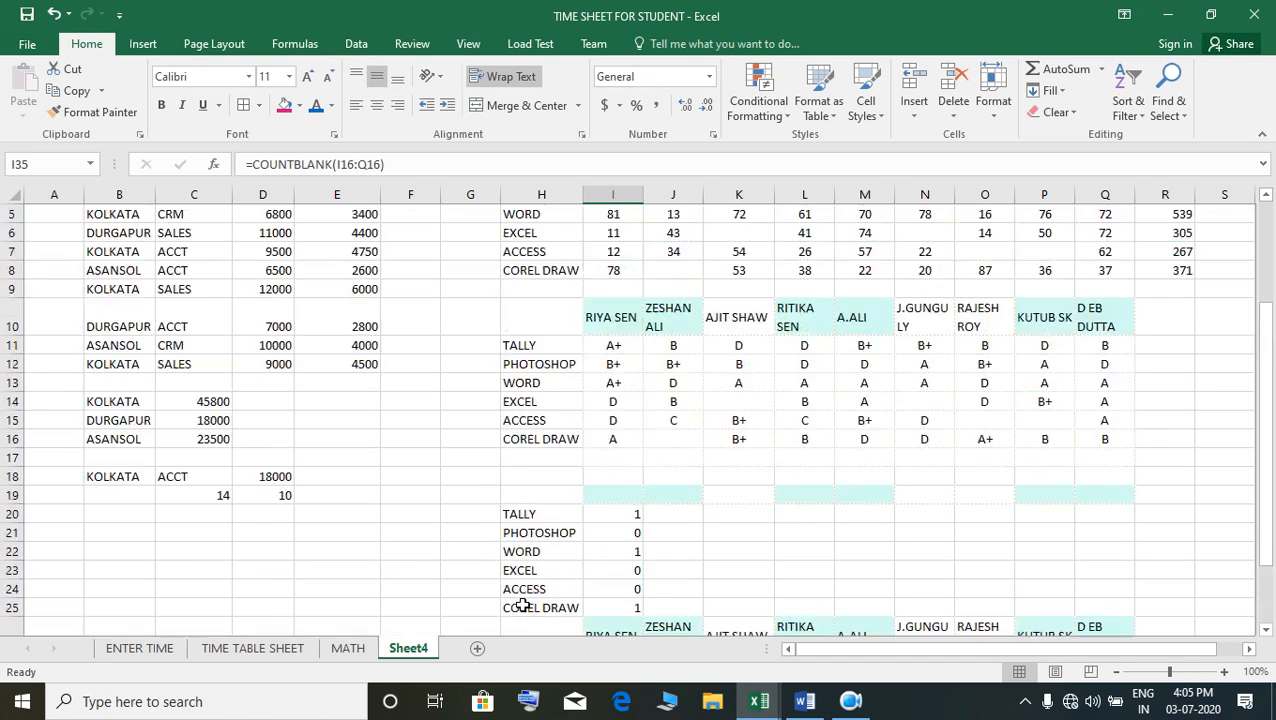
{"action": "scroll", "coordinate": [521, 608], "scroll_direction": "up", "scroll_amount": 6}
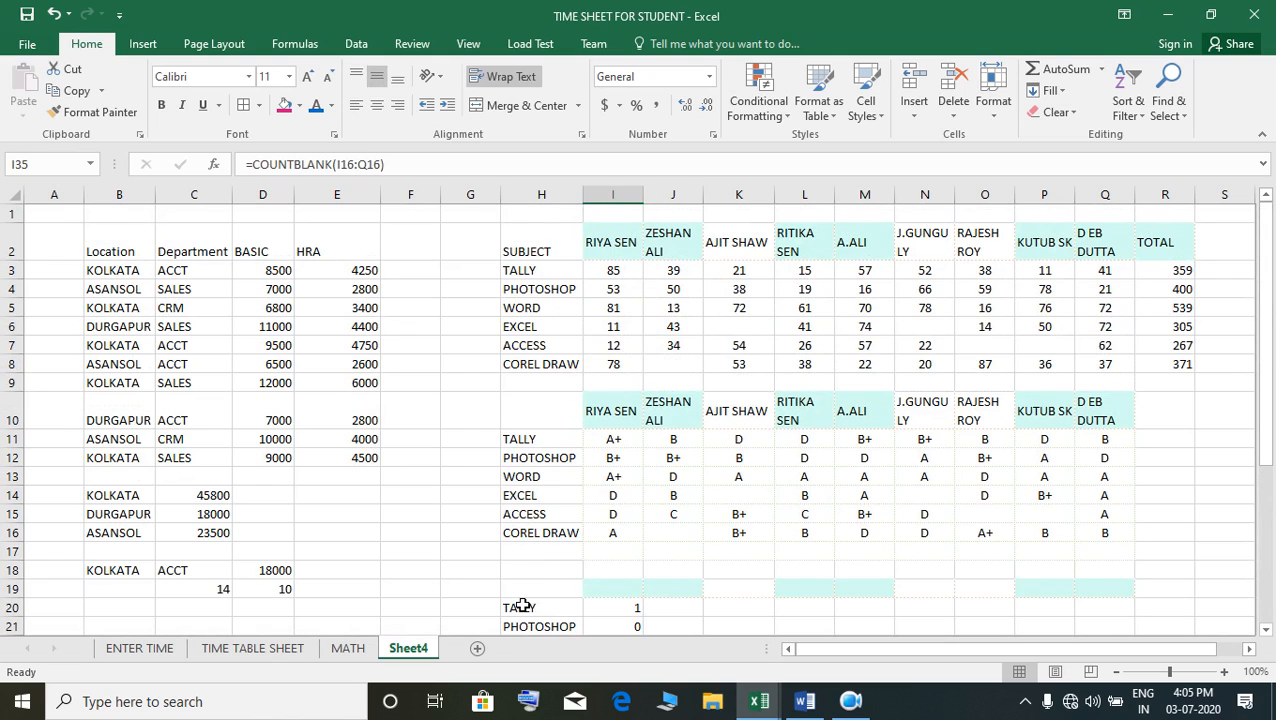
Inspect the TOTAL column's SUM formulas for TALLY in R3 and PHOTOSHOP in R4 of the marks table
{"action": "left_click_drag", "start_coordinate": [1045, 652], "coordinate": [1090, 662]}
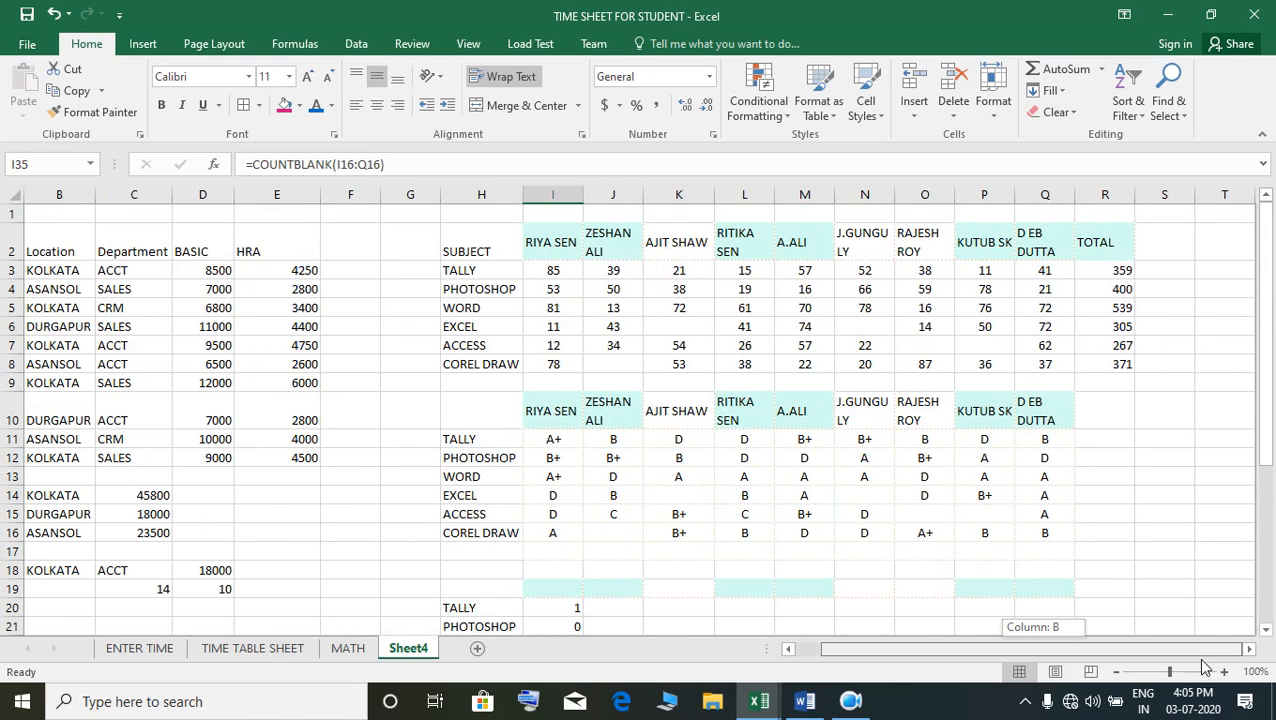
{"action": "left_click_drag", "start_coordinate": [1205, 667], "coordinate": [1257, 665]}
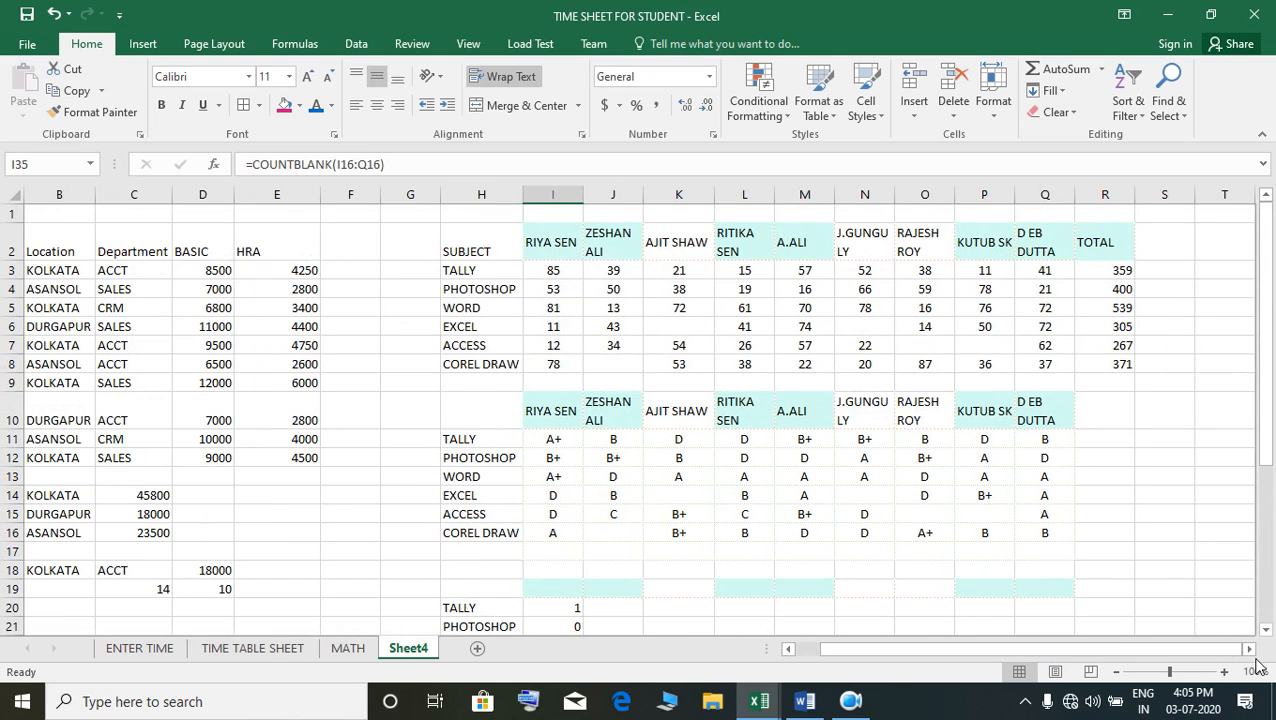
{"action": "left_click", "coordinate": [556, 272]}
{"action": "left_click", "coordinate": [1111, 271]}
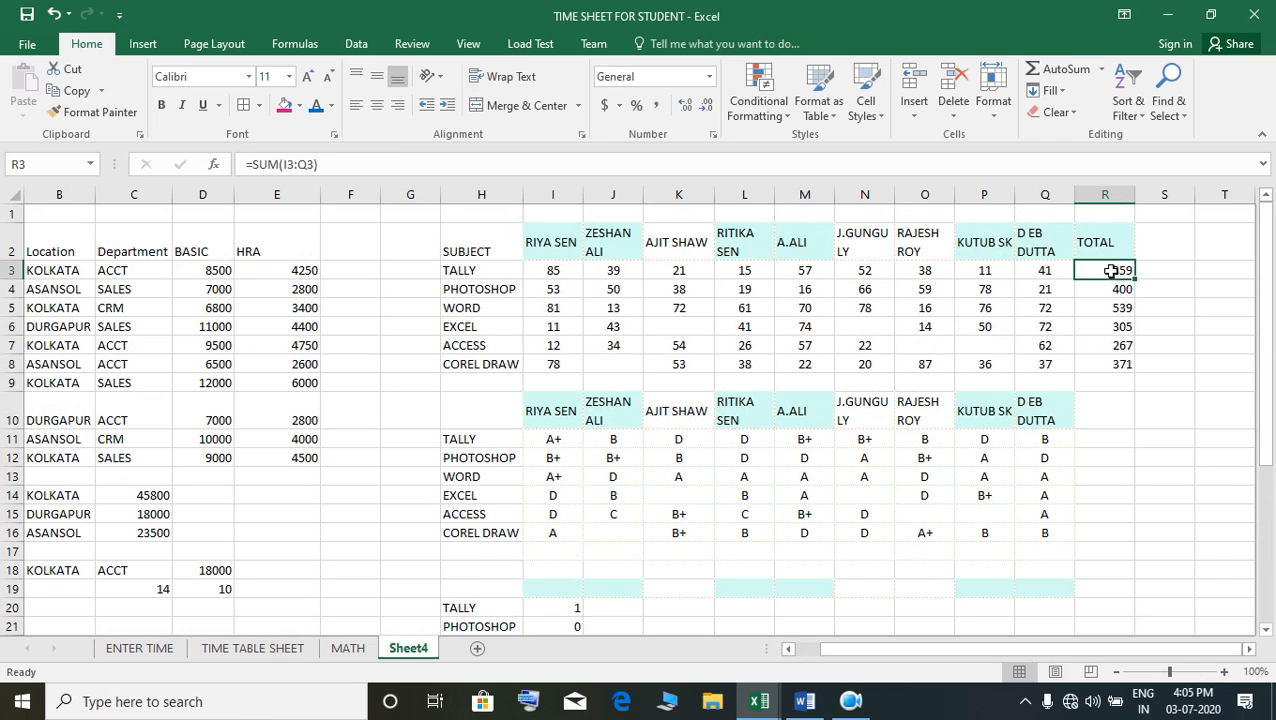
{"action": "key", "text": "Down"}
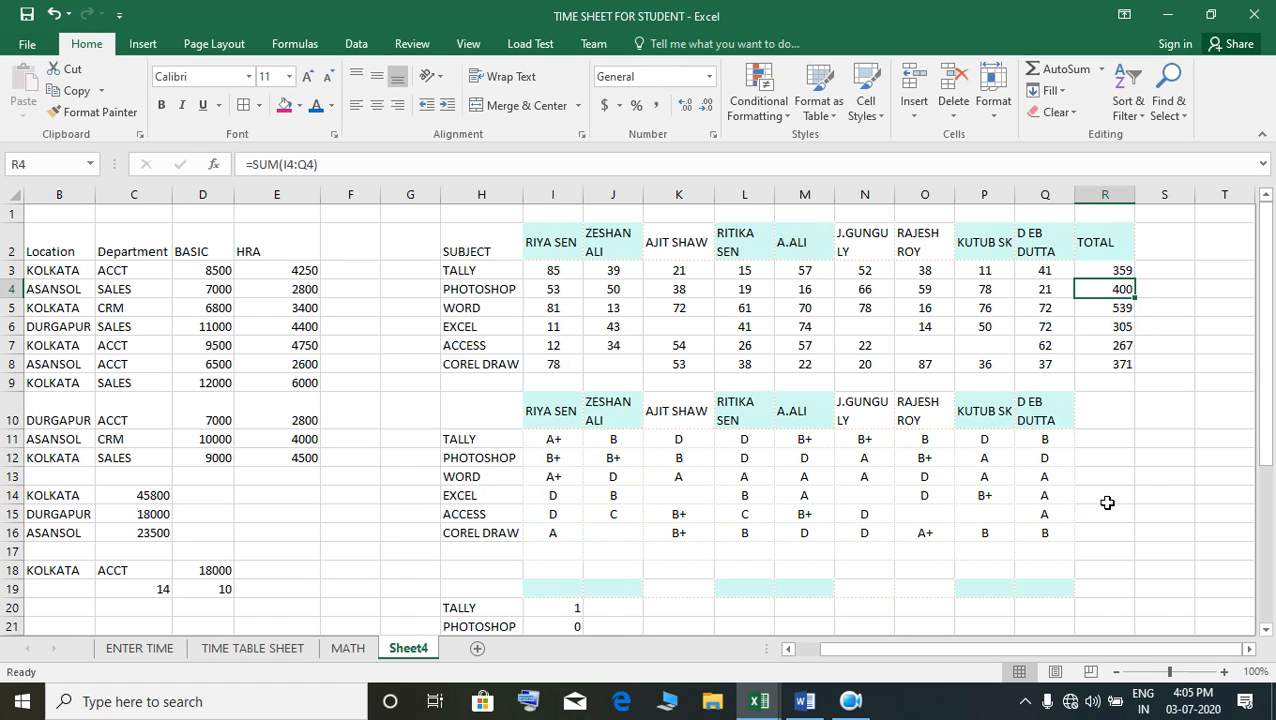
Enter the rank numbers 1, 2 and 3 in T4:T6, beside the marks table's TOTAL column
{"action": "left_click", "coordinate": [1248, 648]}
{"action": "left_click", "coordinate": [1248, 648]}
{"action": "left_click", "coordinate": [1100, 297]}
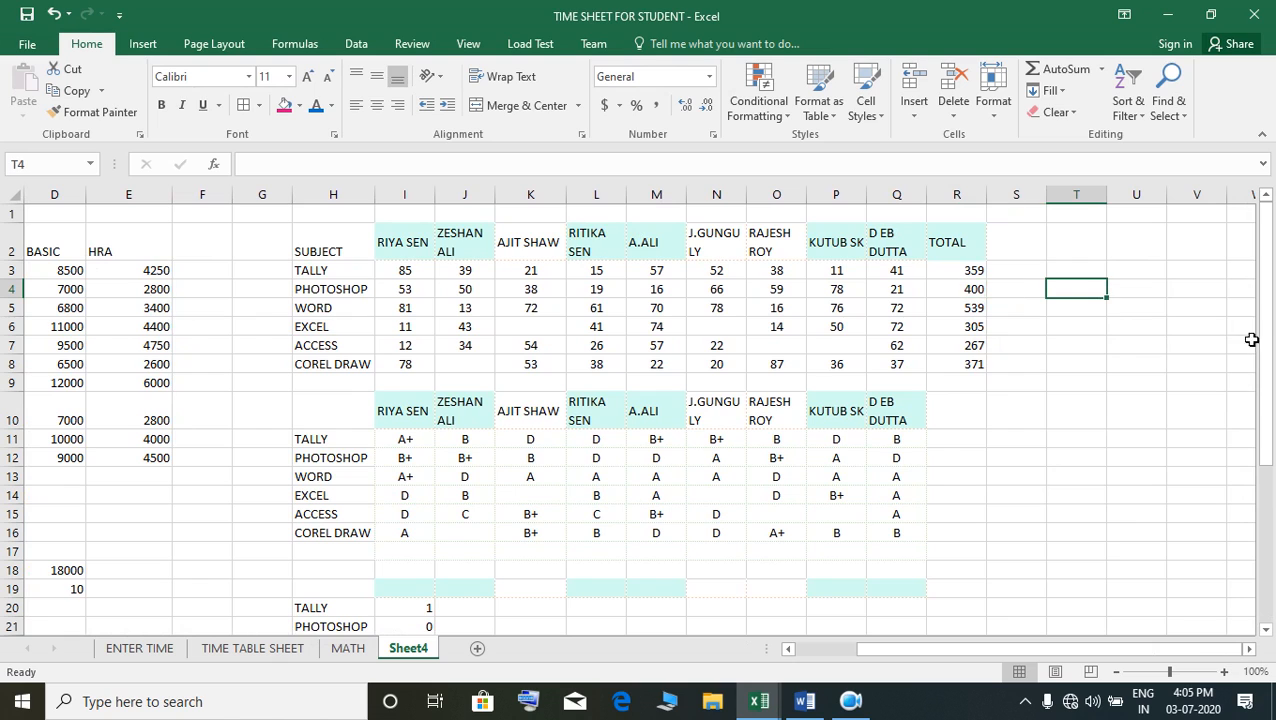
{"action": "type", "text": "1"}
{"action": "key", "text": "Return"}
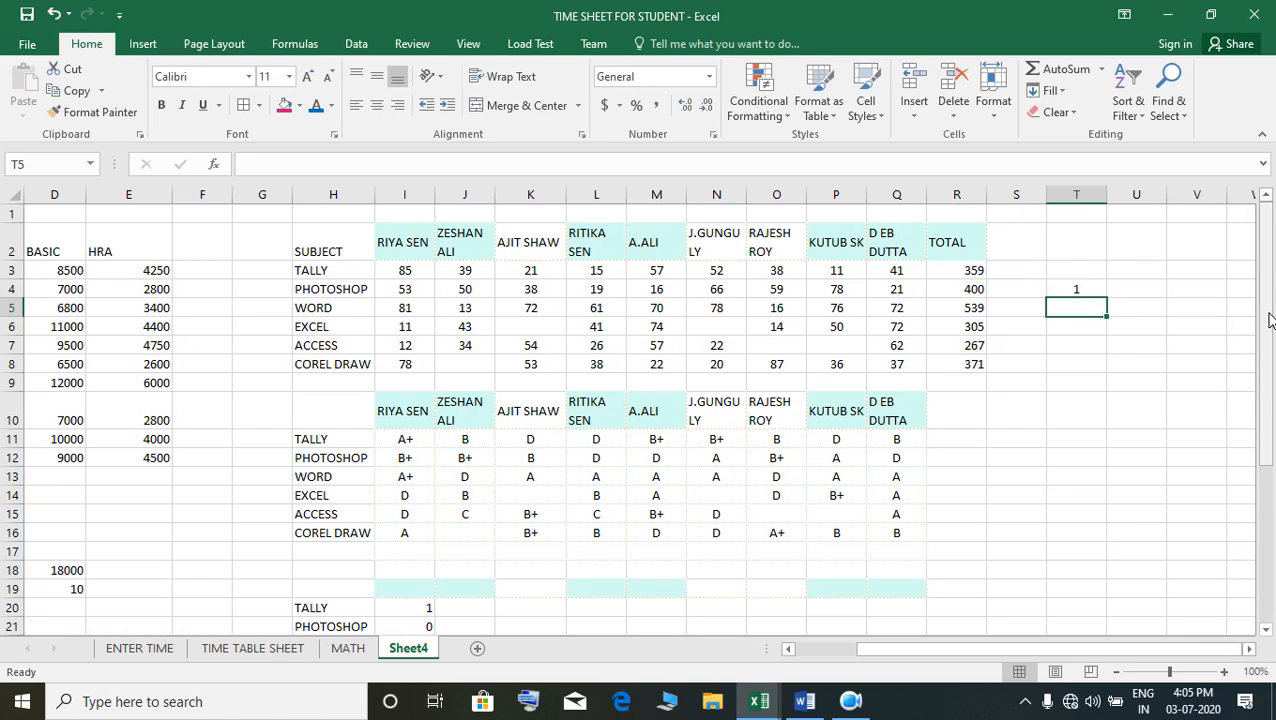
{"action": "type", "text": "2"}
{"action": "key", "text": "Return"}
{"action": "type", "text": "3"}
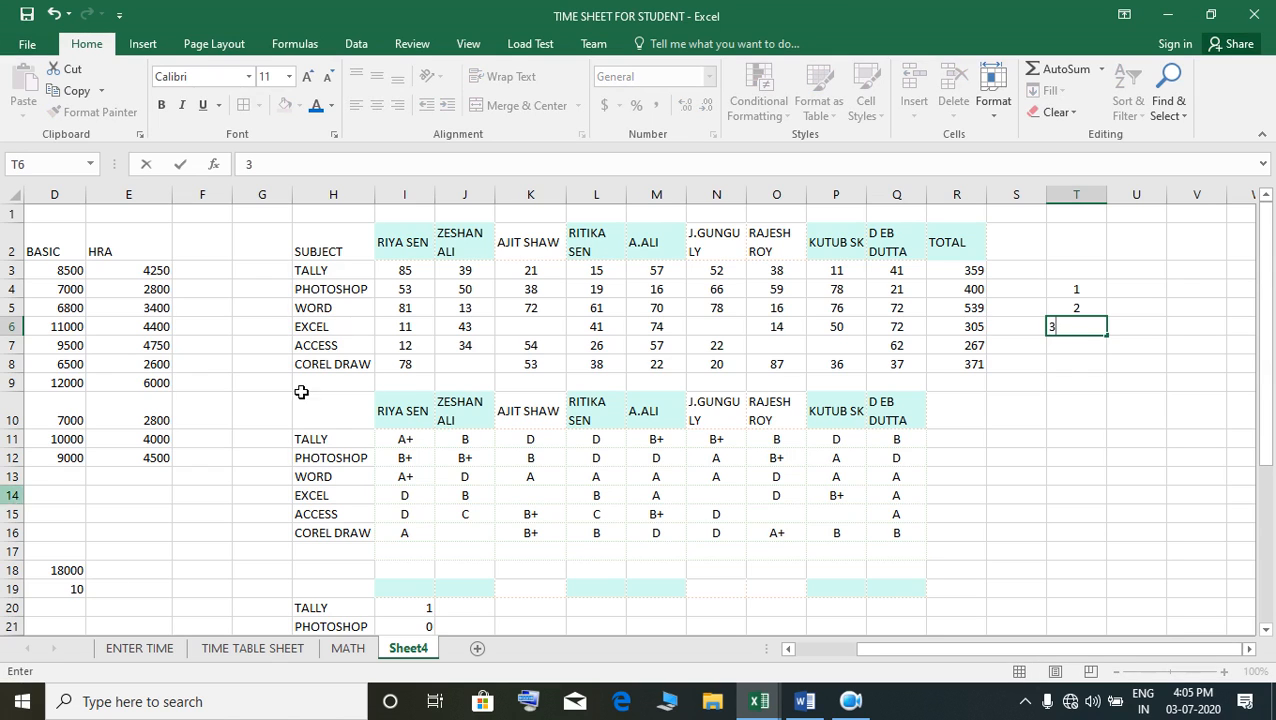
{"action": "left_click", "coordinate": [1061, 514]}
Enter =LARGE($R$3:$R$8,T4) in U4 to rank the highest subject totals, and fill it down through U6
{"action": "left_click", "coordinate": [1130, 294]}
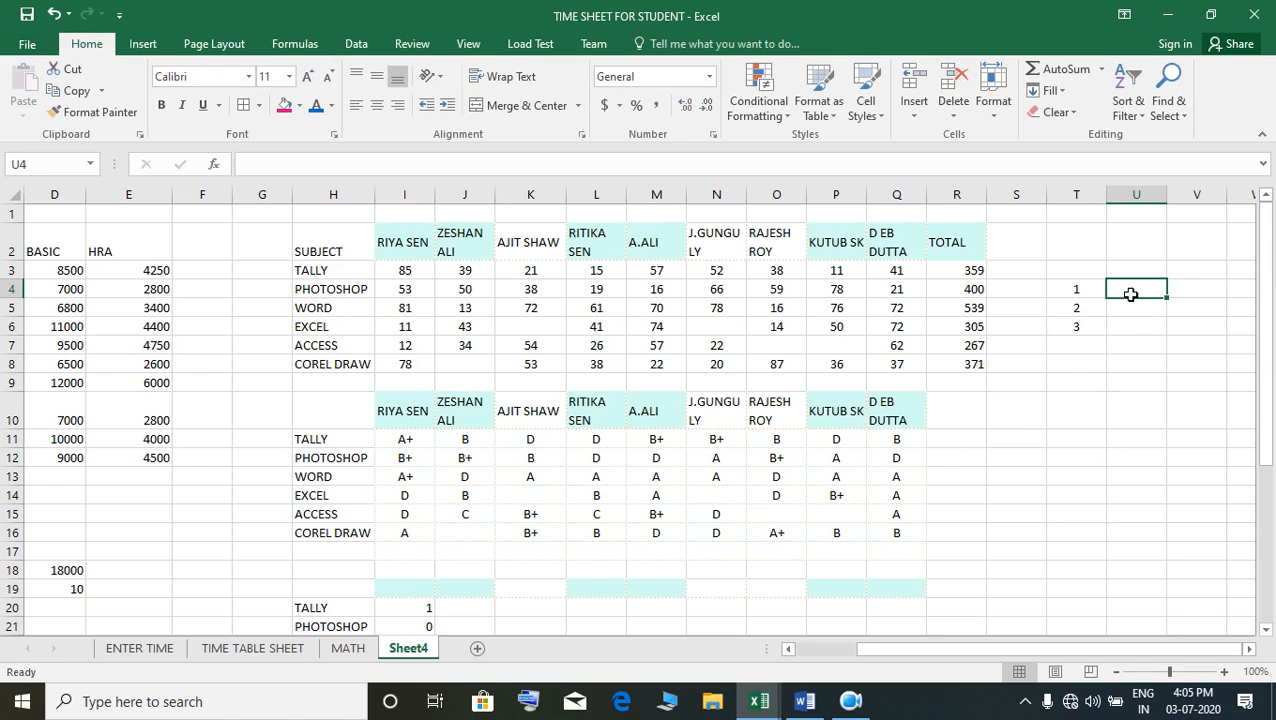
{"action": "type", "text": "="}
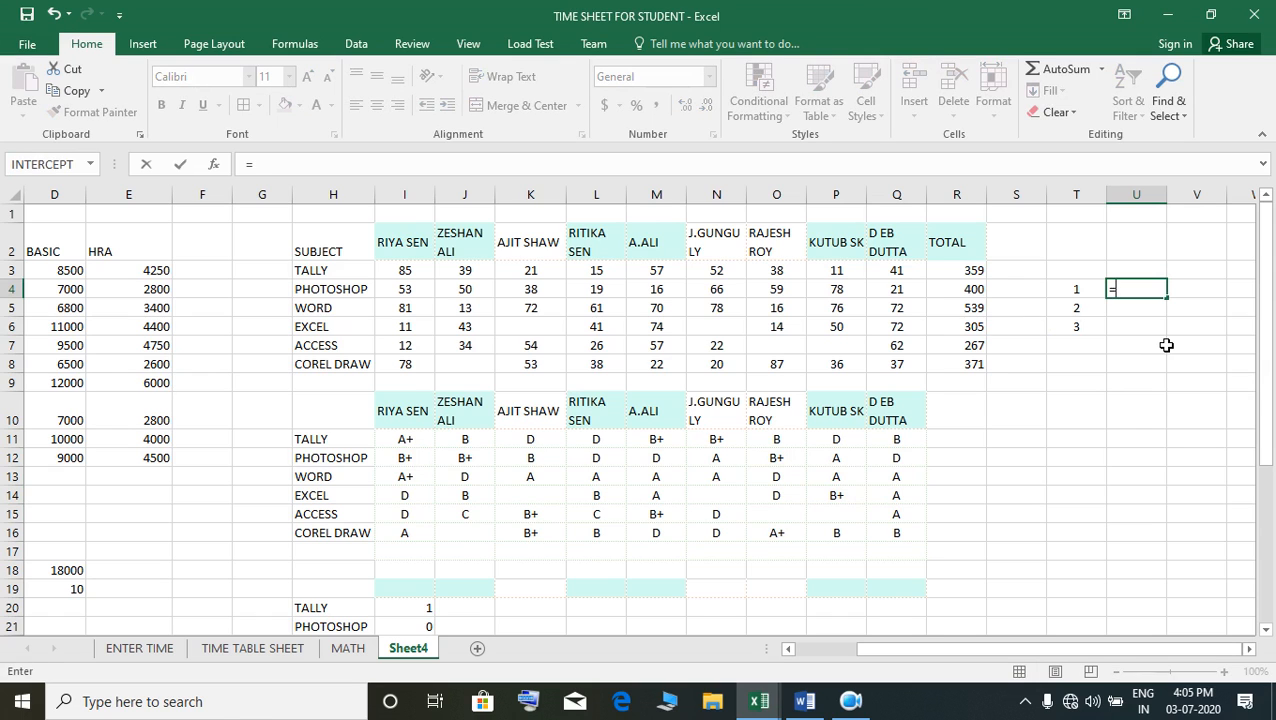
{"action": "type", "text": "LARGE("}
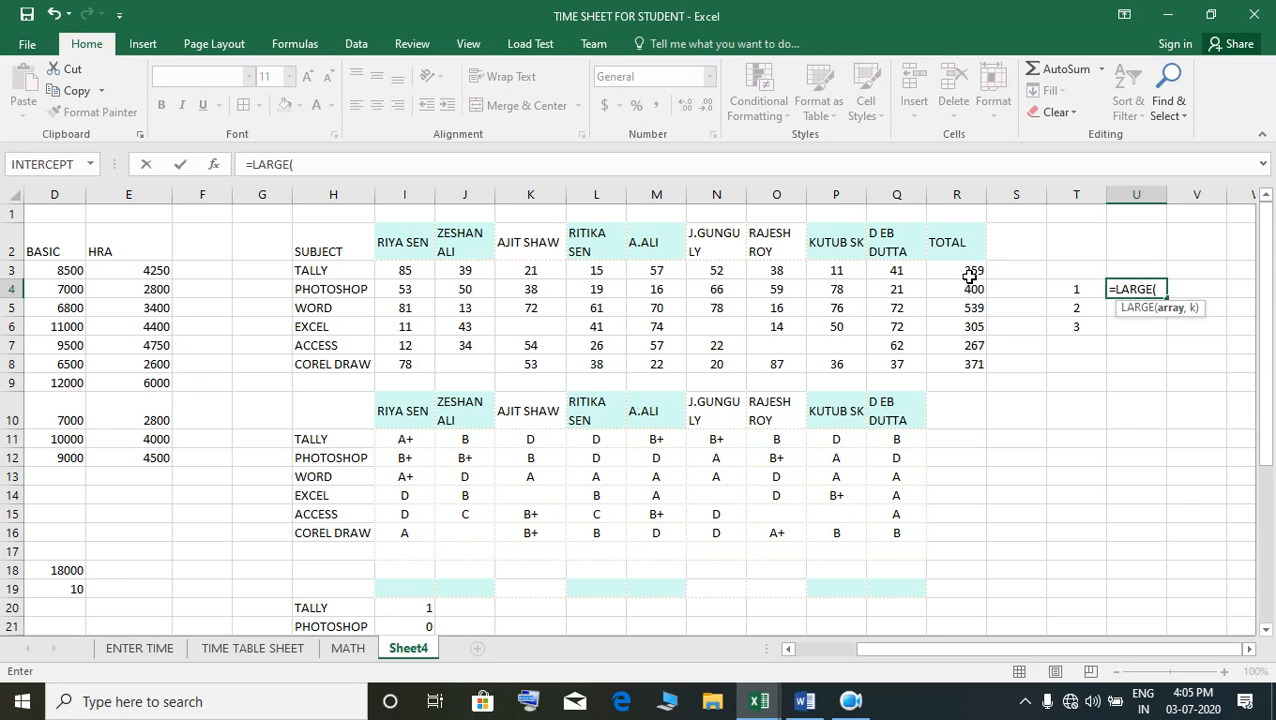
{"action": "left_click_drag", "start_coordinate": [969, 276], "coordinate": [976, 364]}
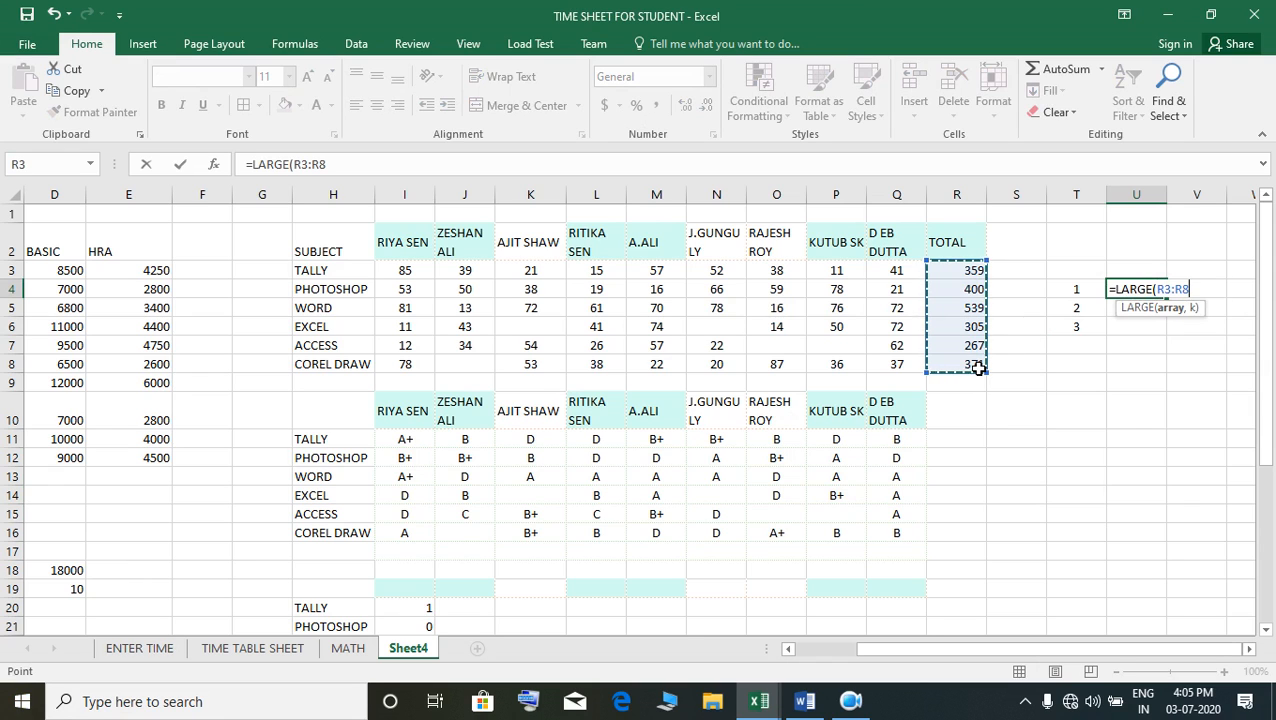
{"action": "key", "text": "F4"}
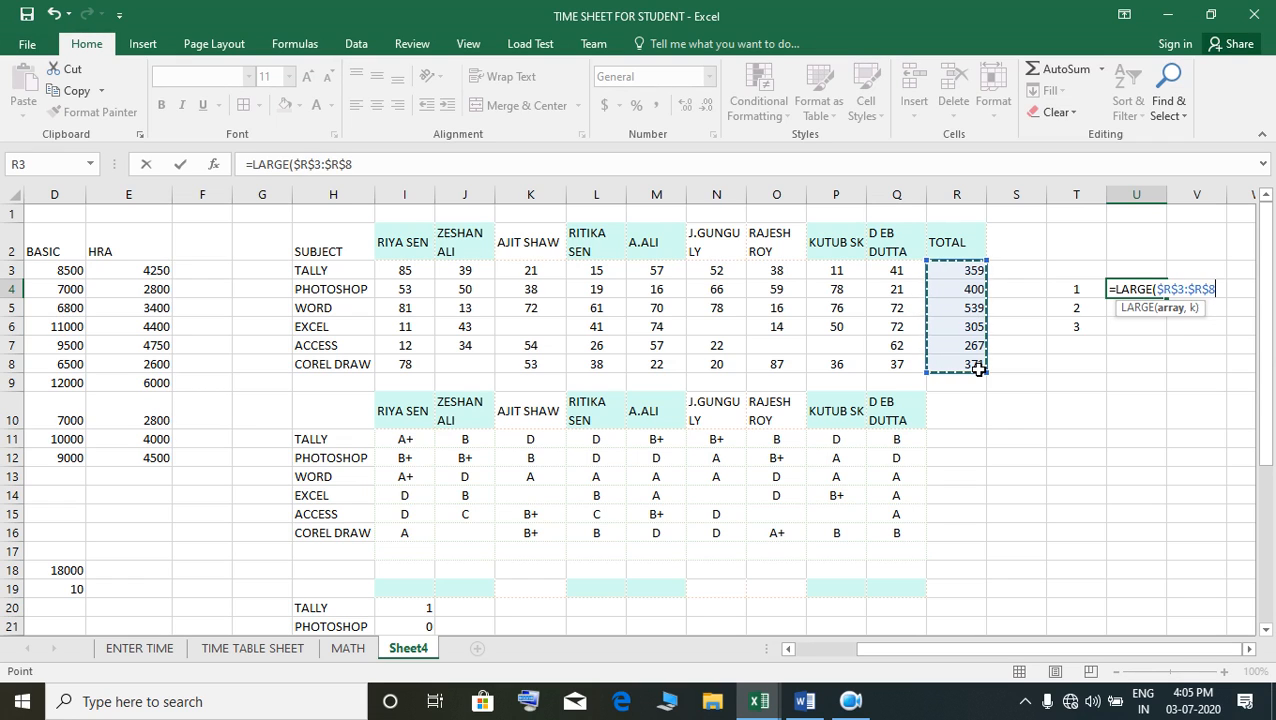
{"action": "type", "text": ","}
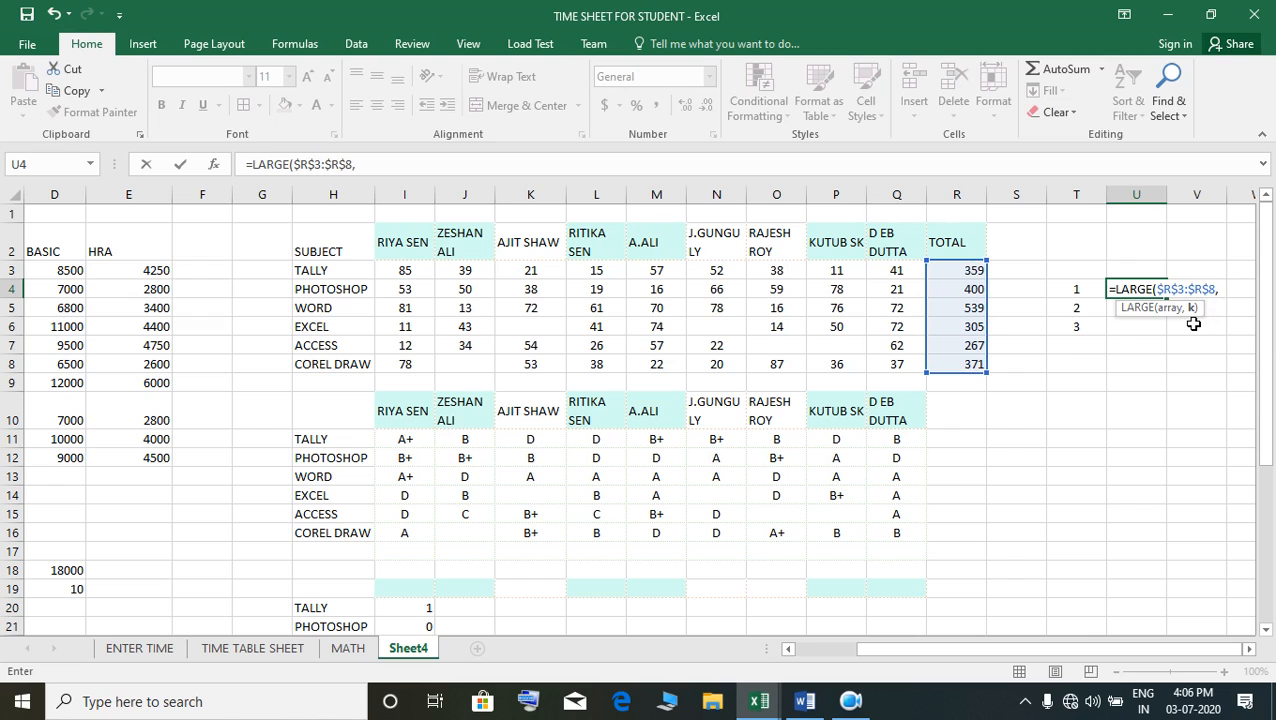
{"action": "left_click", "coordinate": [1081, 293]}
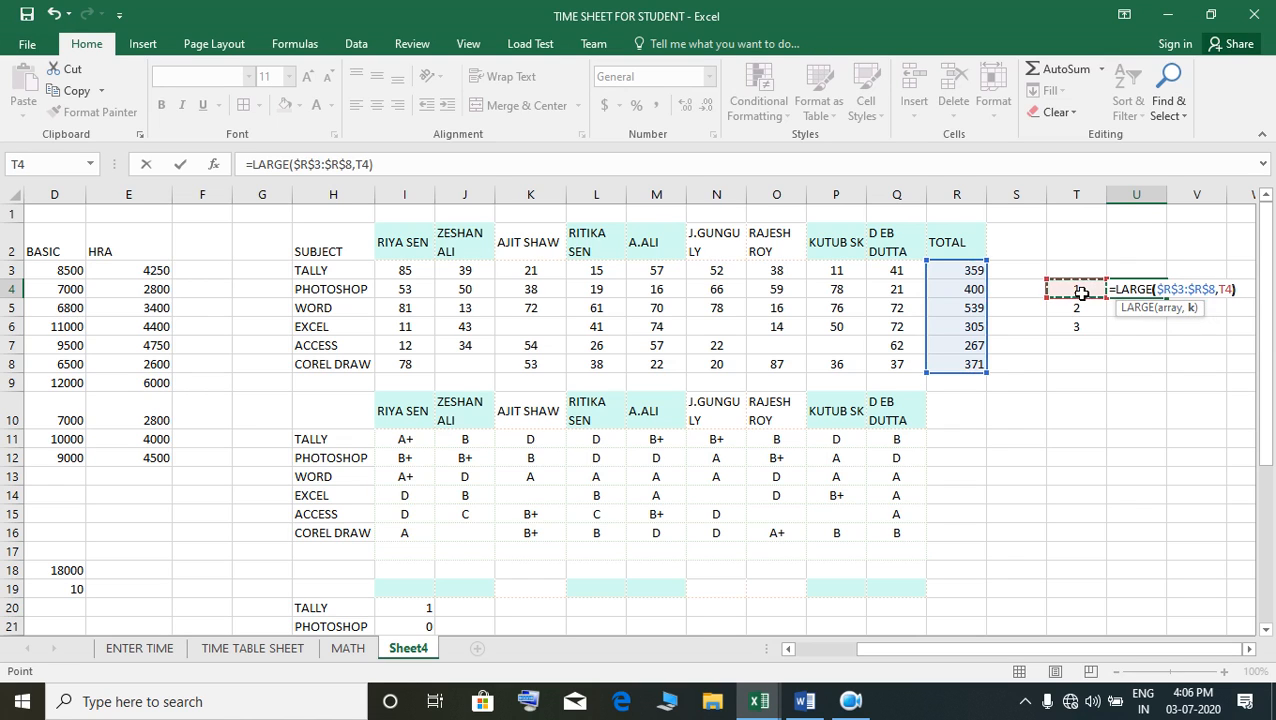
{"action": "key", "text": "Return"}
{"action": "left_click", "coordinate": [1141, 293]}
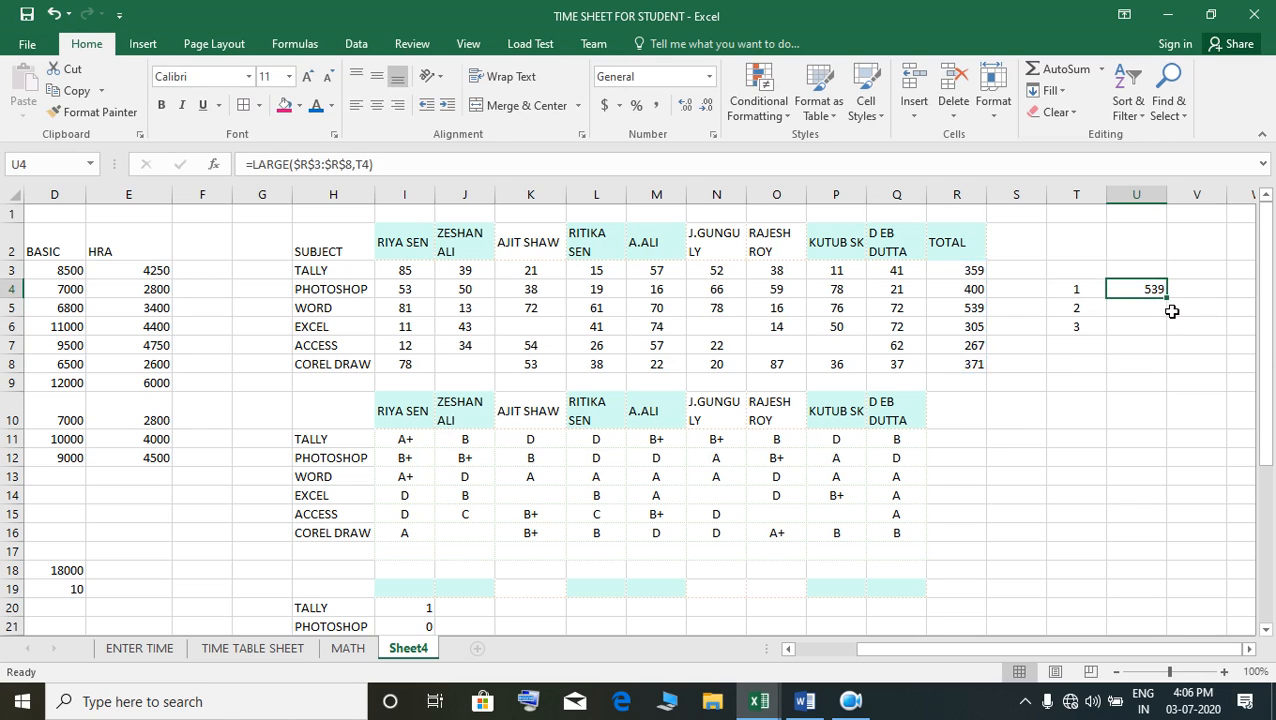
{"action": "left_click_drag", "start_coordinate": [1176, 307], "coordinate": [1173, 336]}
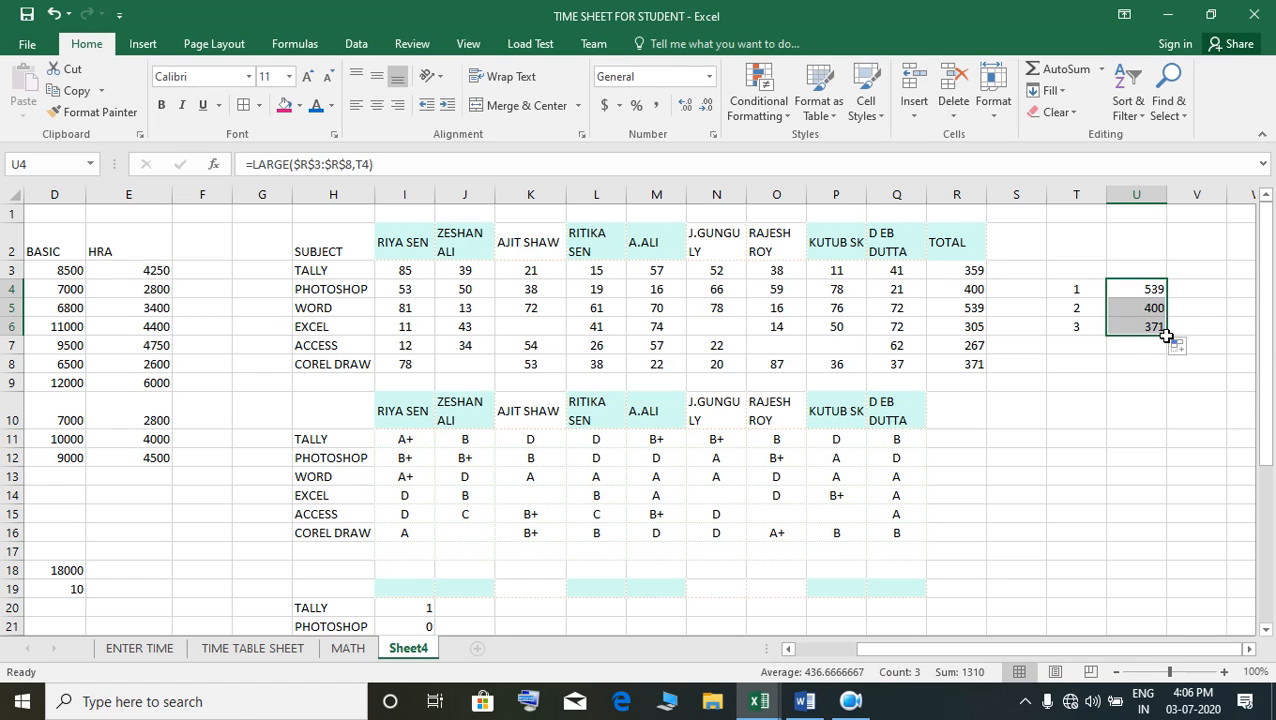
Copy the rank numbers from T4:T6 to T9:T11
{"action": "left_click", "coordinate": [1079, 386]}
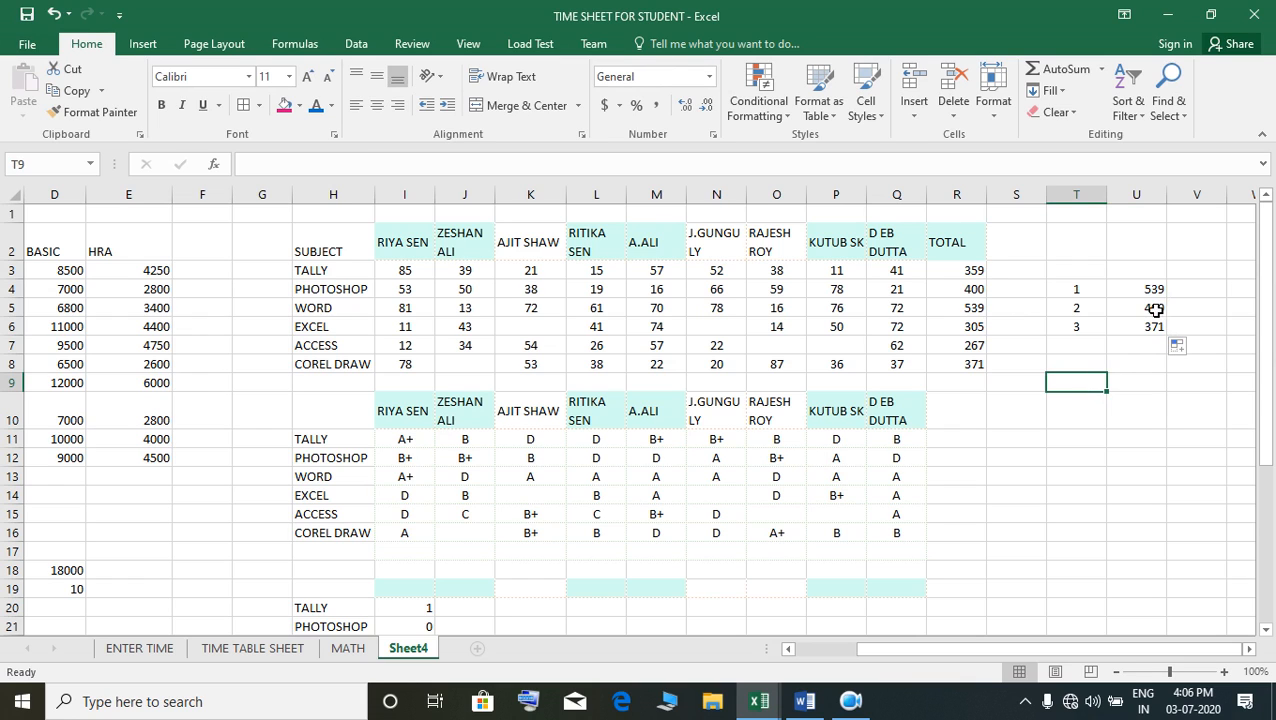
{"action": "left_click_drag", "start_coordinate": [1076, 289], "coordinate": [1077, 328]}
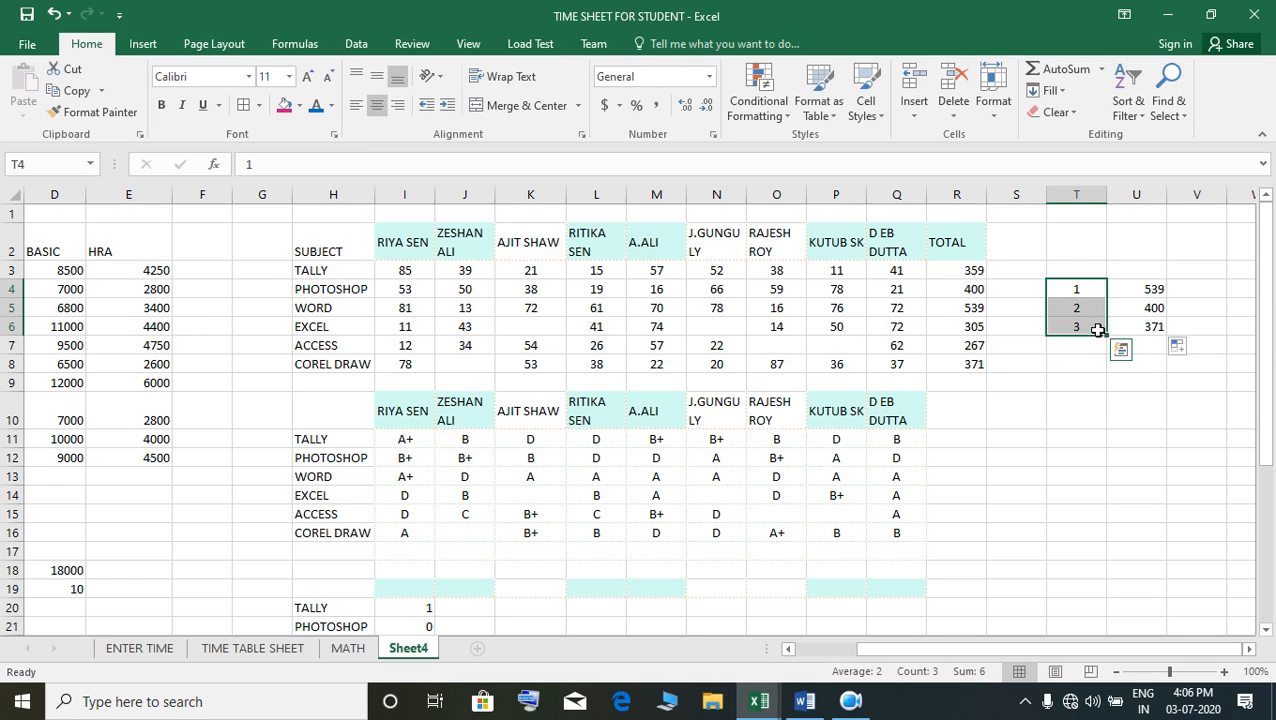
{"action": "key", "text": "ctrl+c"}
{"action": "left_click", "coordinate": [1078, 387]}
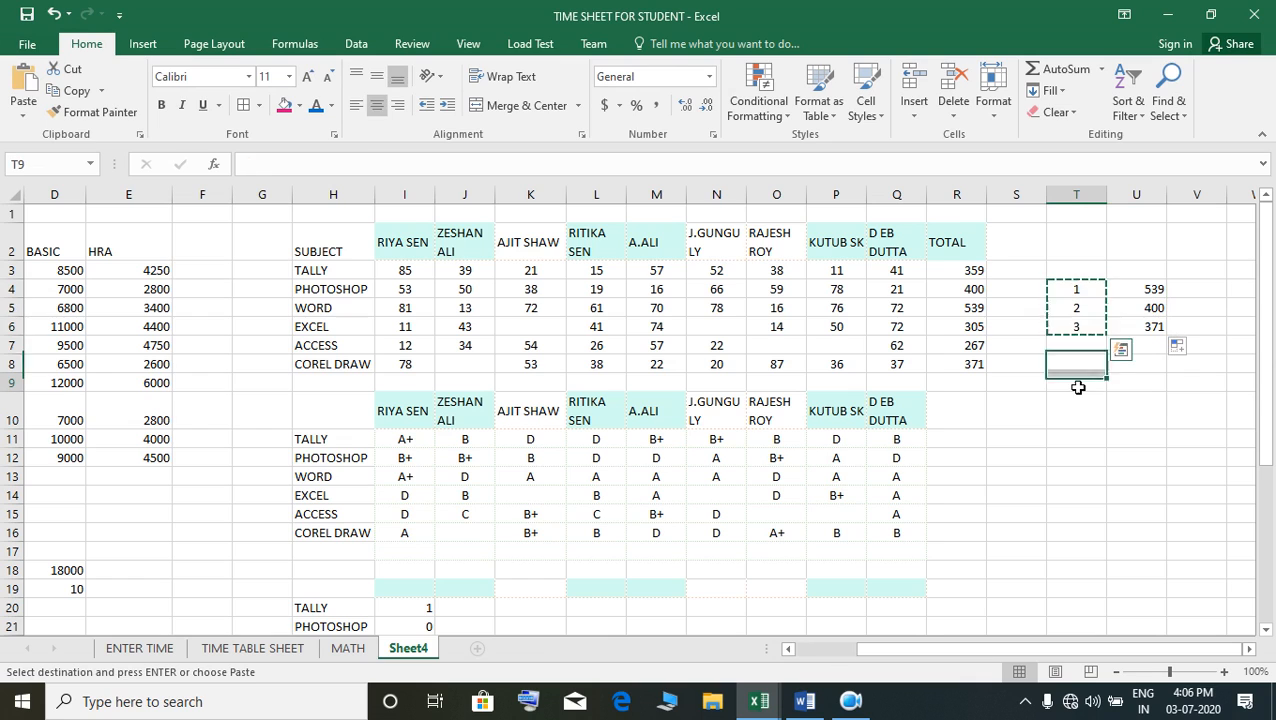
{"action": "key", "text": "ctrl+v"}
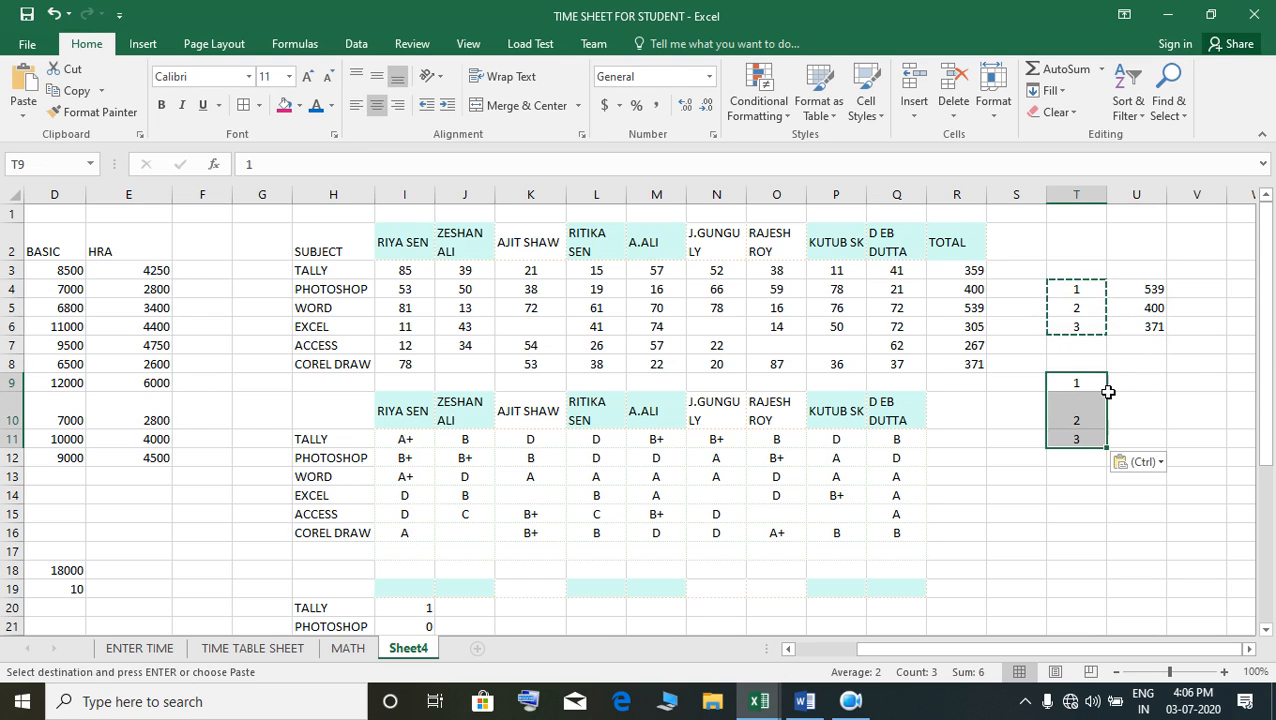
Enter =SMALL($R$3:$R$8,T9) in U9 to return the lowest subject total for the rank beside it
{"action": "left_click", "coordinate": [1141, 387]}
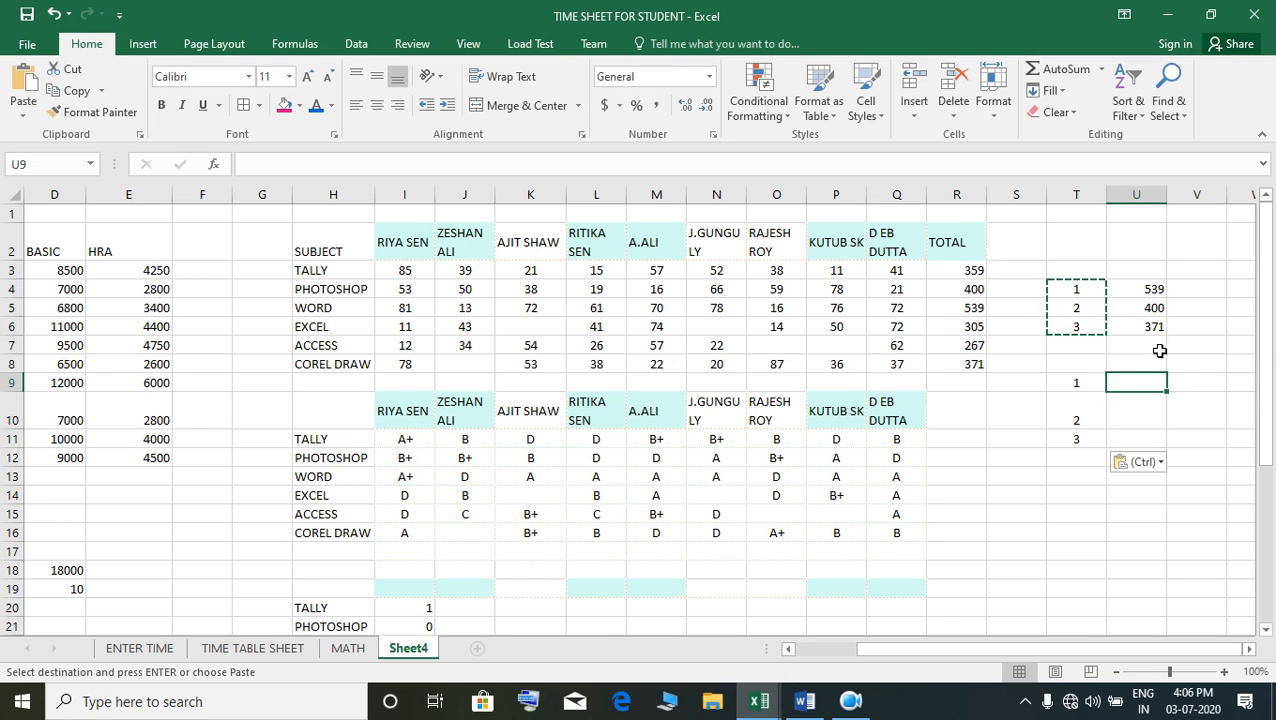
{"action": "type", "text": "=SMA"}
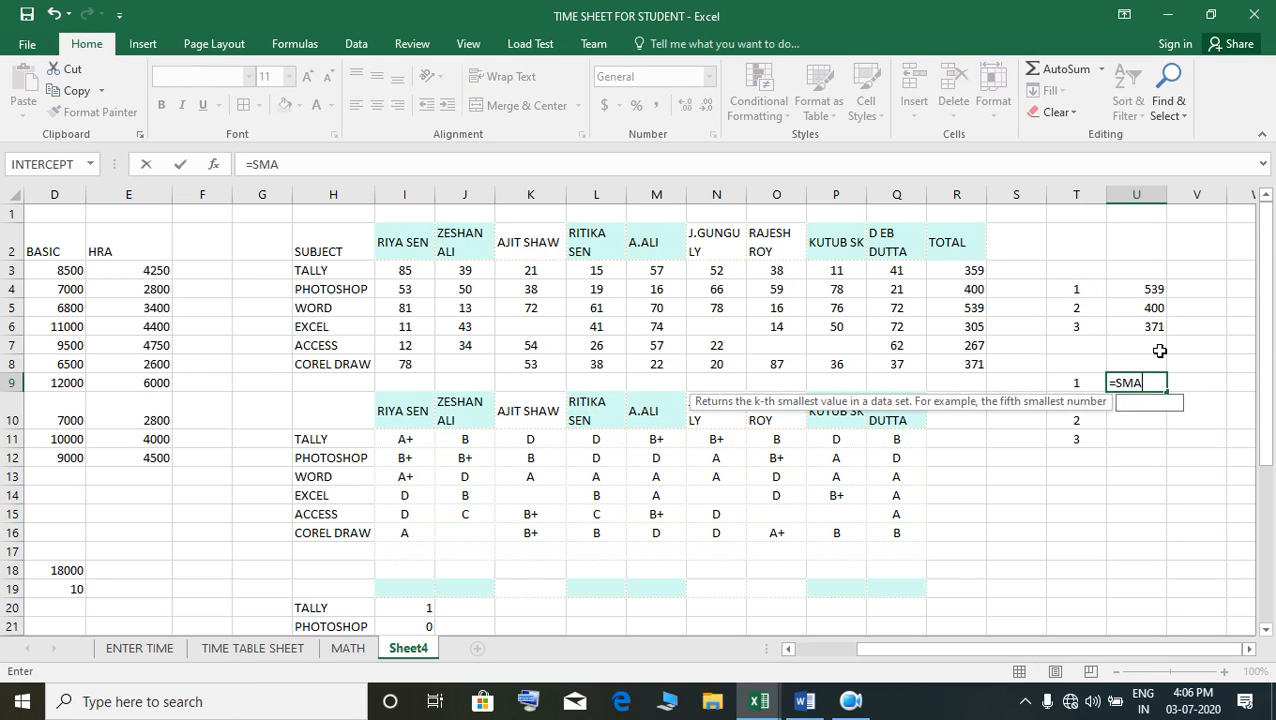
{"action": "type", "text": "LL("}
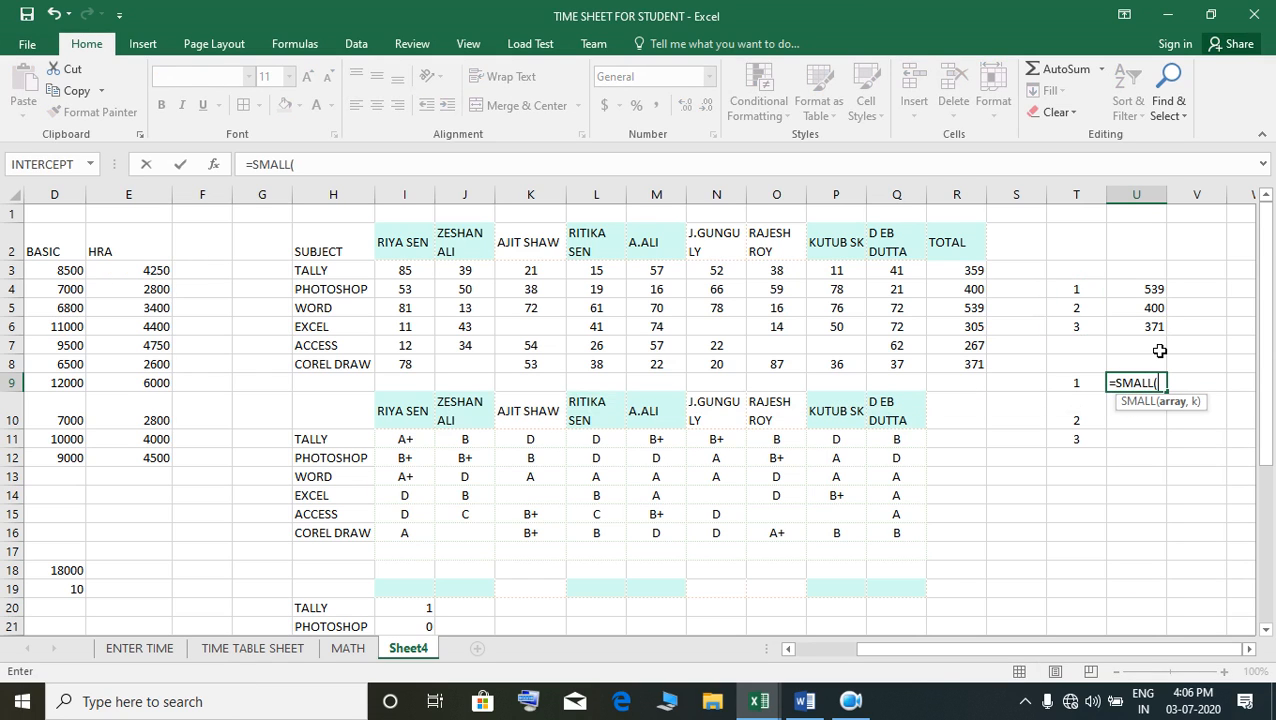
{"action": "left_click_drag", "start_coordinate": [969, 277], "coordinate": [968, 363]}
{"action": "key", "text": "F4"}
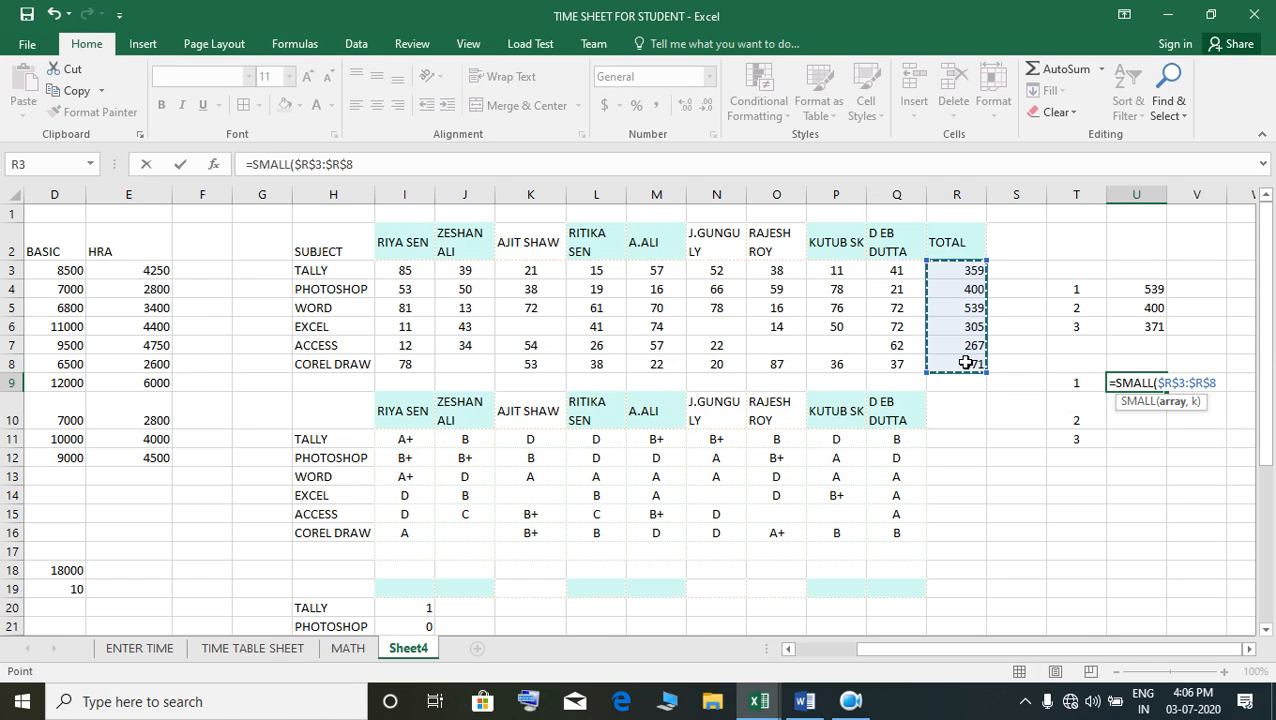
{"action": "type", "text": ","}
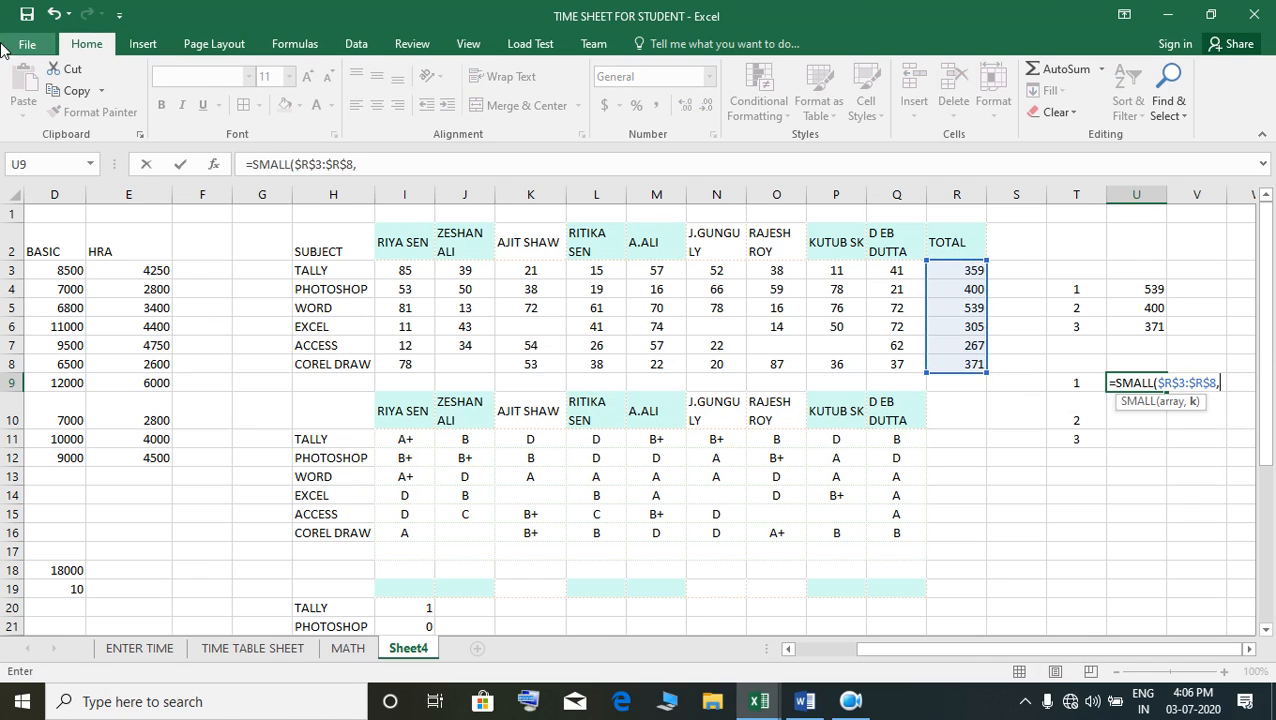
{"action": "left_click", "coordinate": [1071, 386]}
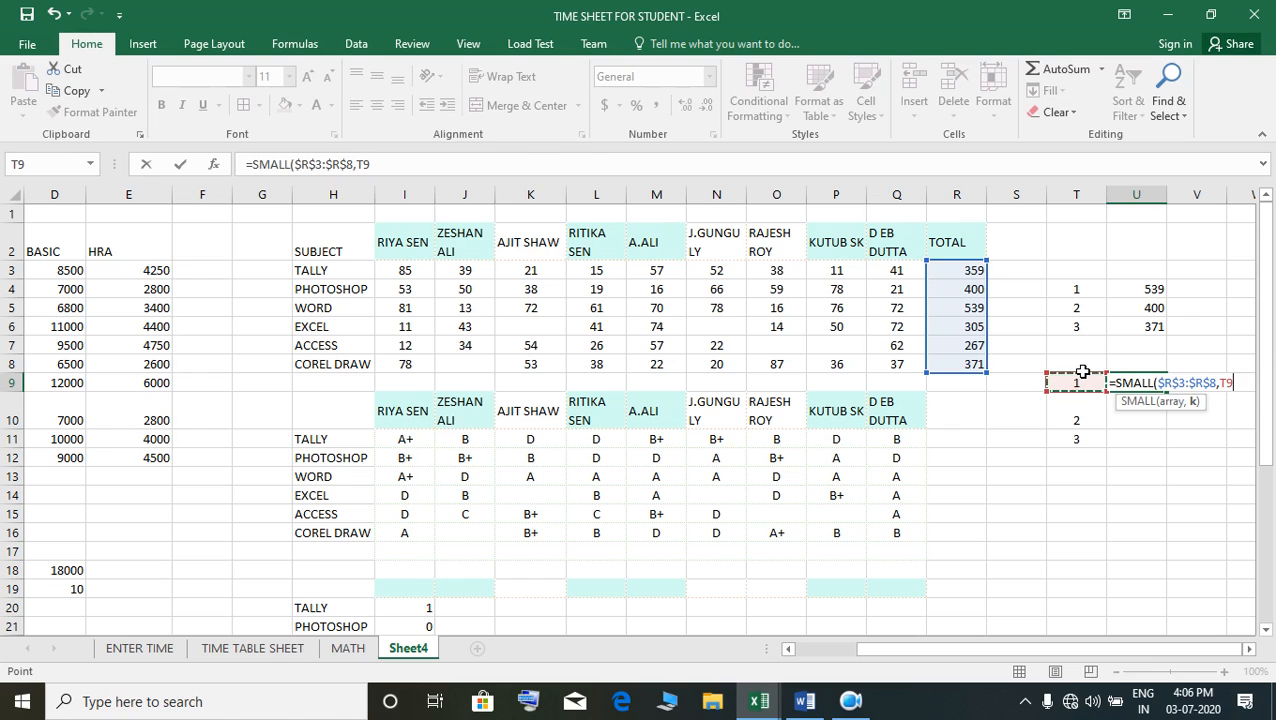
{"action": "type", "text": ")"}
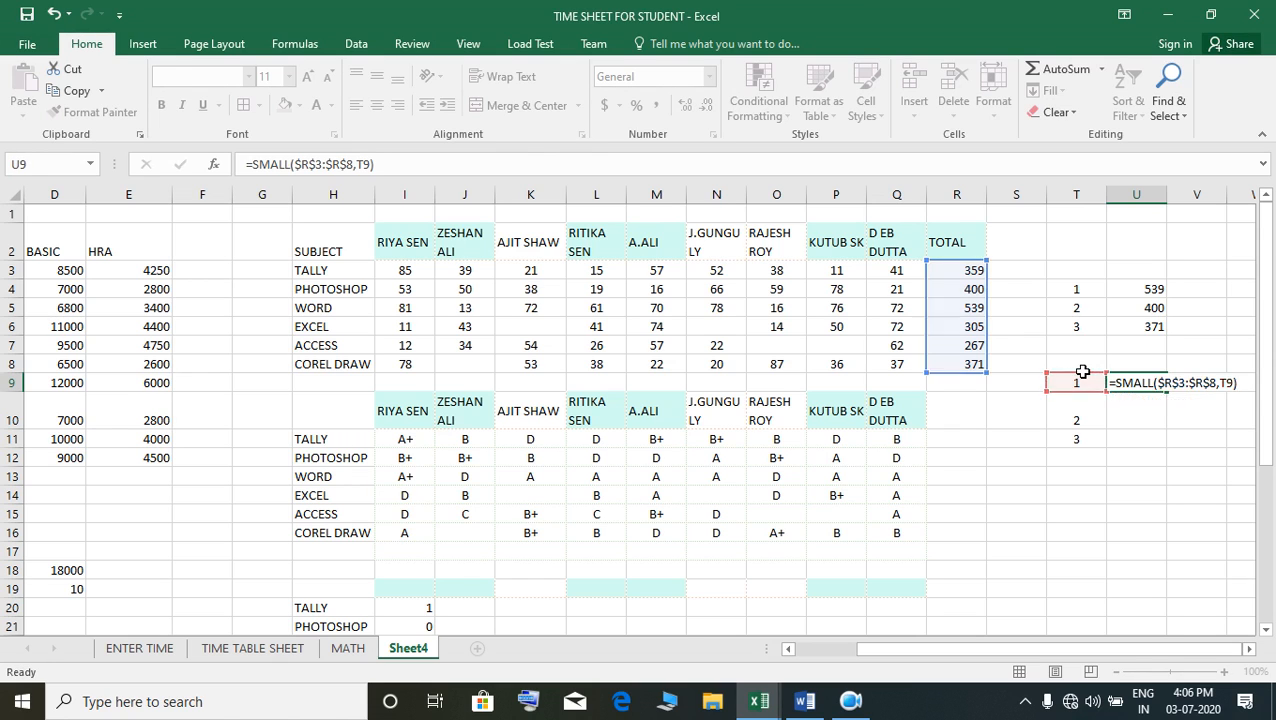
{"action": "key", "text": "Return"}
Fill the SMALL formula from U9 down through U11 and check the formula in each cell
{"action": "left_click", "coordinate": [1157, 386]}
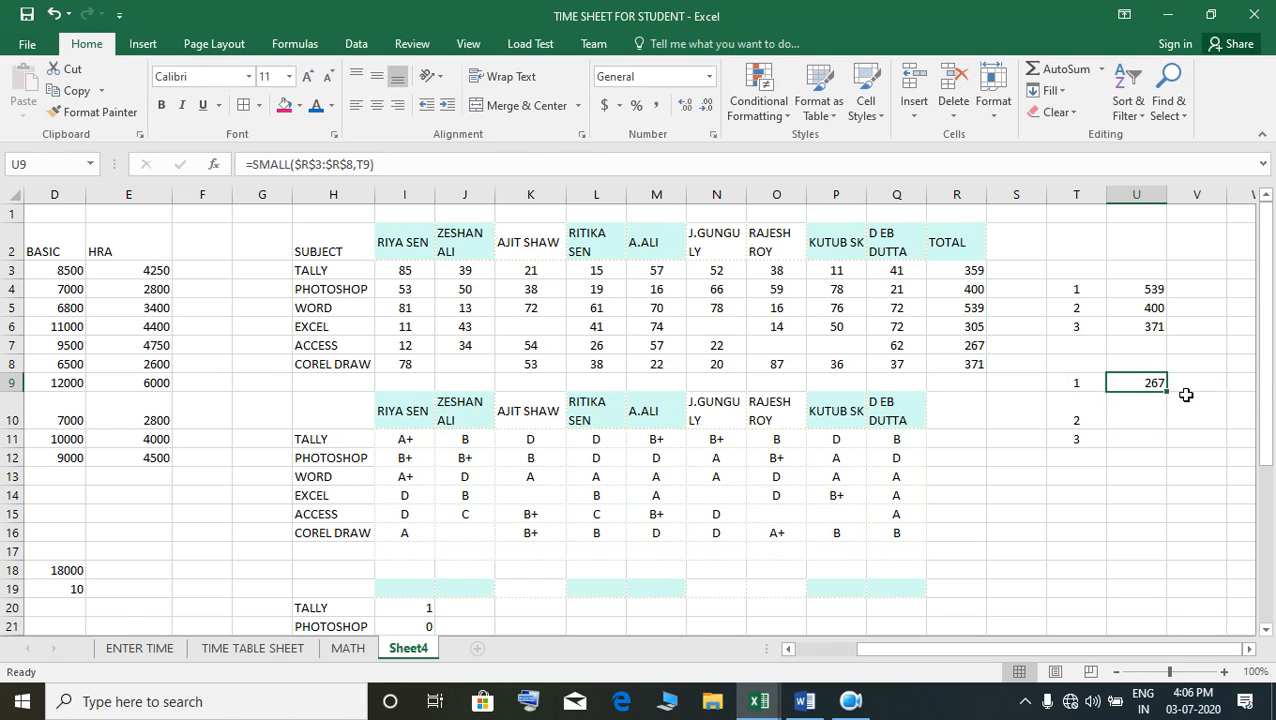
{"action": "left_click_drag", "start_coordinate": [1175, 402], "coordinate": [1173, 450]}
{"action": "left_click", "coordinate": [1163, 424]}
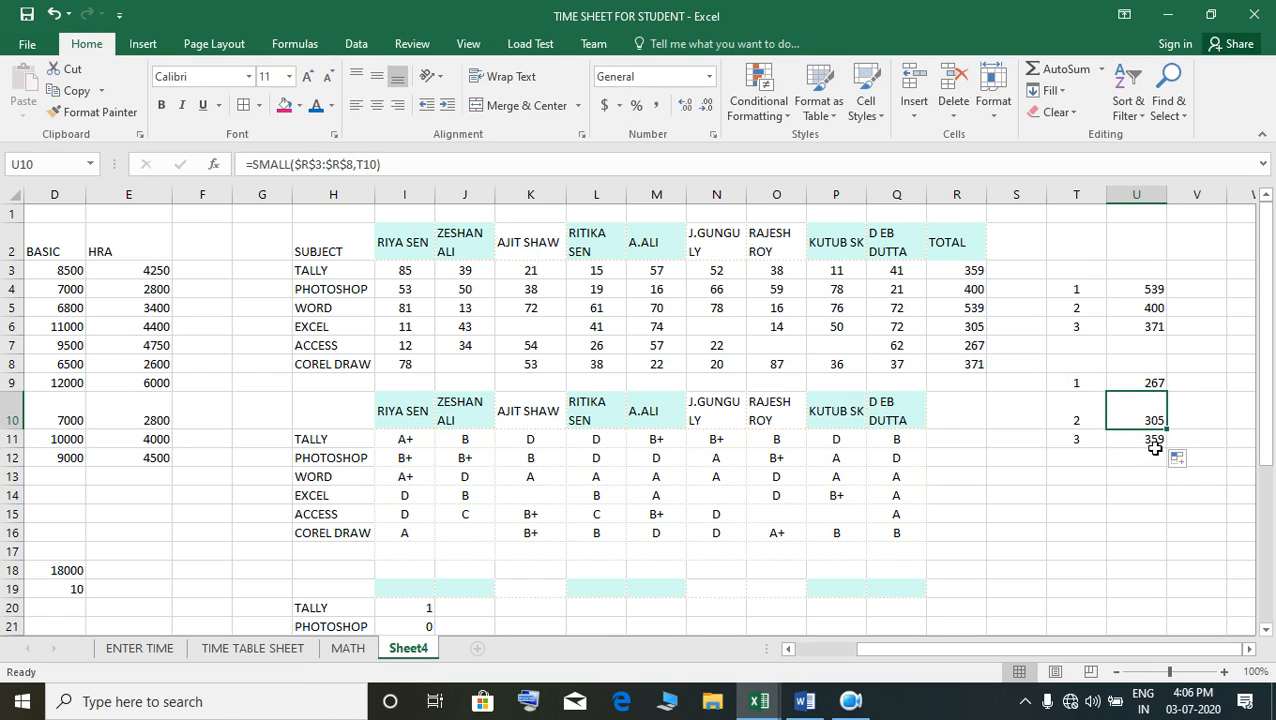
{"action": "left_click", "coordinate": [1155, 446]}
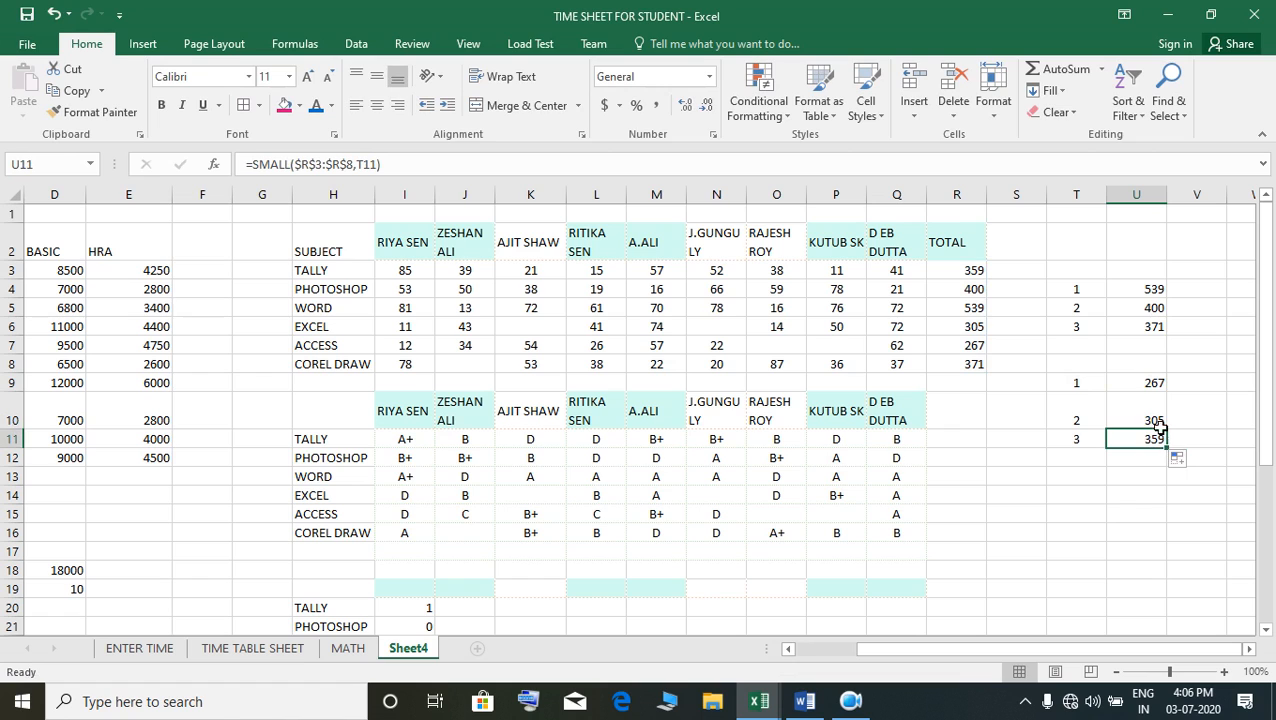
{"action": "left_click", "coordinate": [1139, 413]}
{"action": "left_click", "coordinate": [1135, 389]}
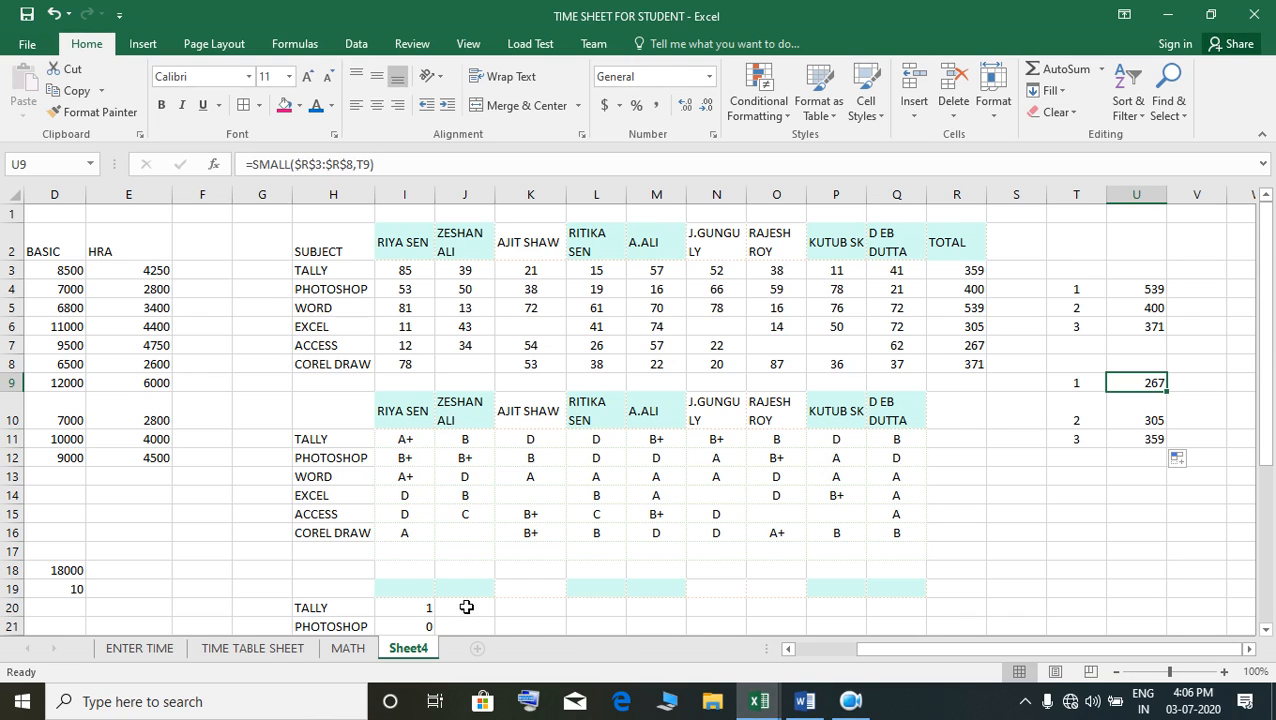
Review the statistical function list in the EXCEL LESSON workbook, and return to the TIME SHEET FOR STUDENT workbook
{"action": "mouse_move", "coordinate": [763, 702]}
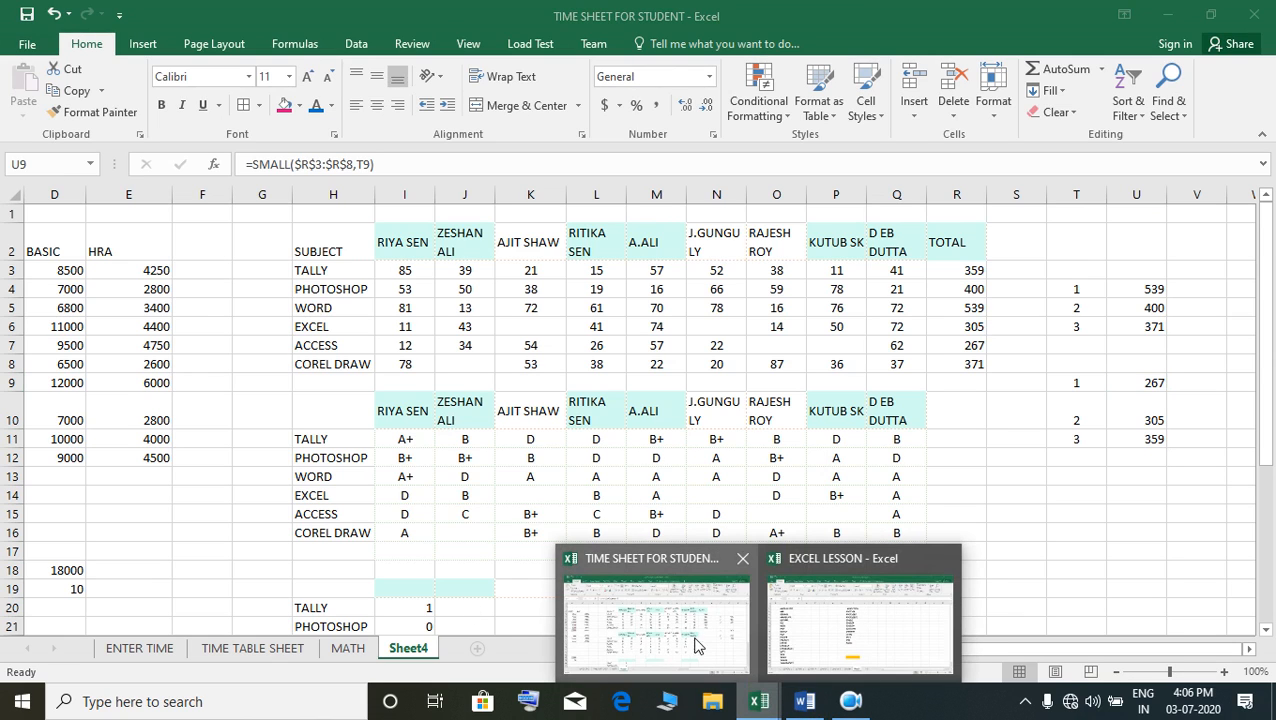
{"action": "left_click", "coordinate": [706, 640]}
{"action": "mouse_move", "coordinate": [771, 706]}
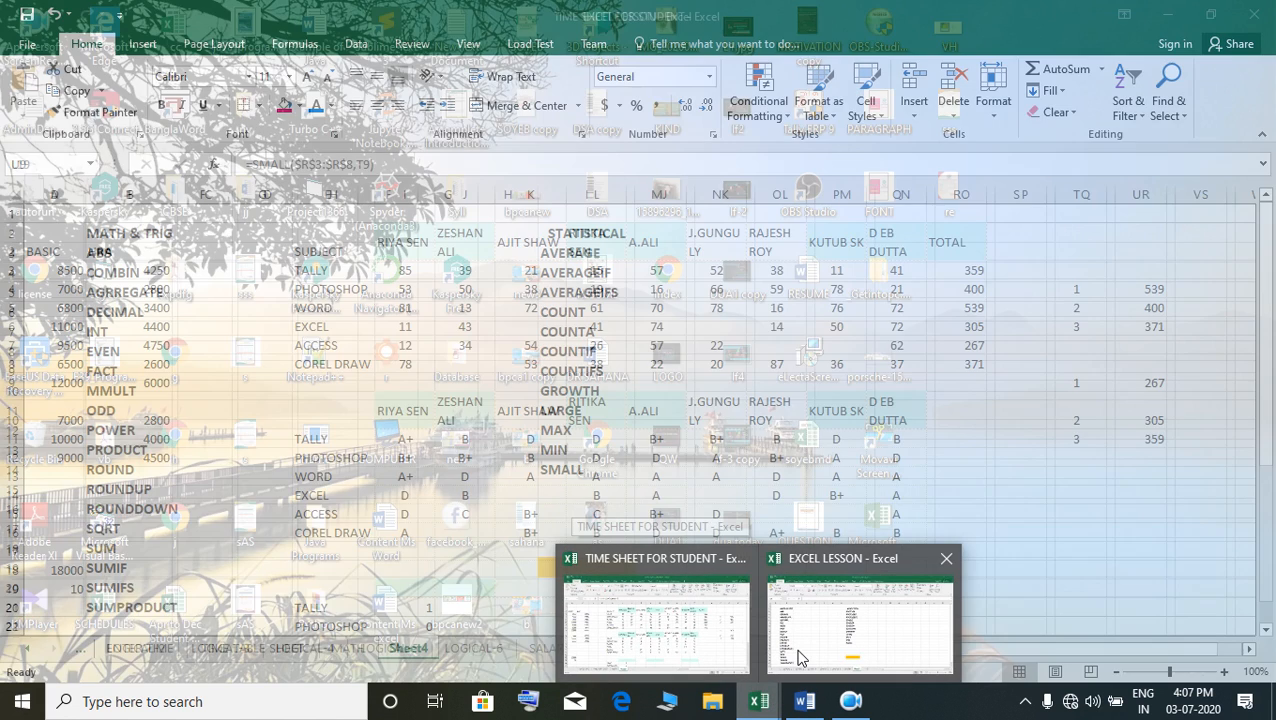
{"action": "left_click", "coordinate": [798, 657]}
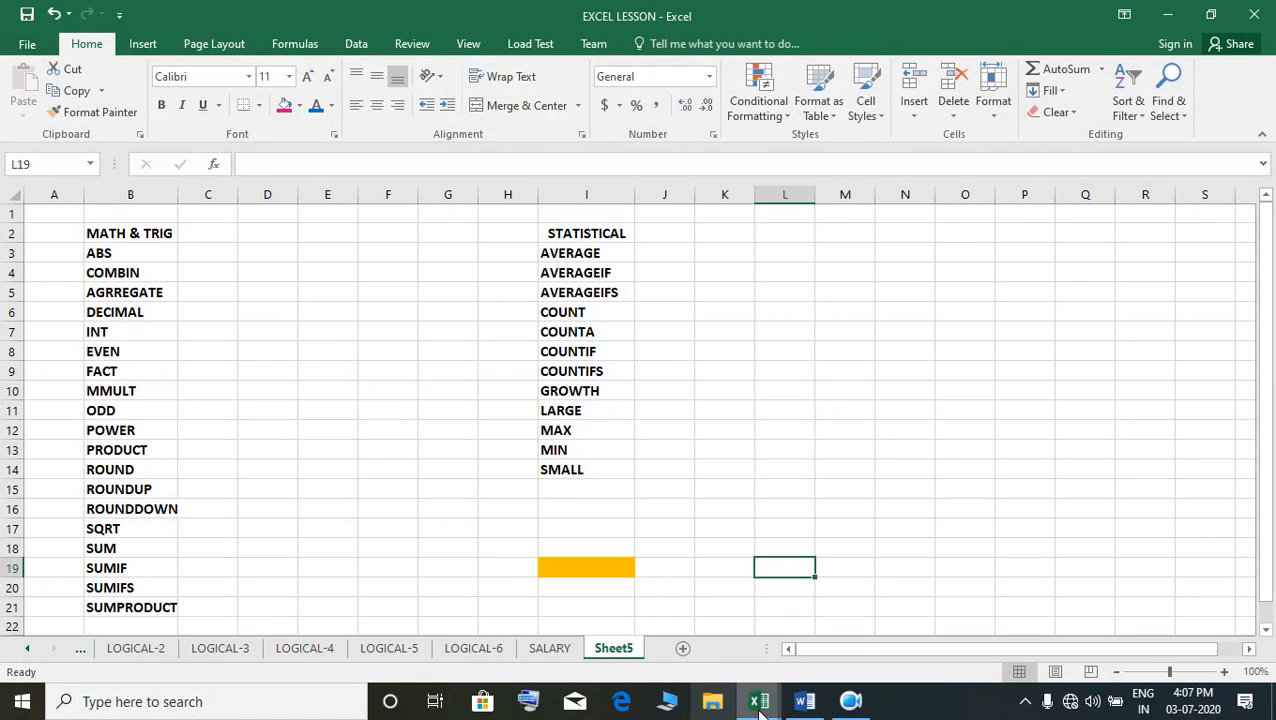
{"action": "mouse_move", "coordinate": [759, 703]}
{"action": "left_click", "coordinate": [641, 631]}
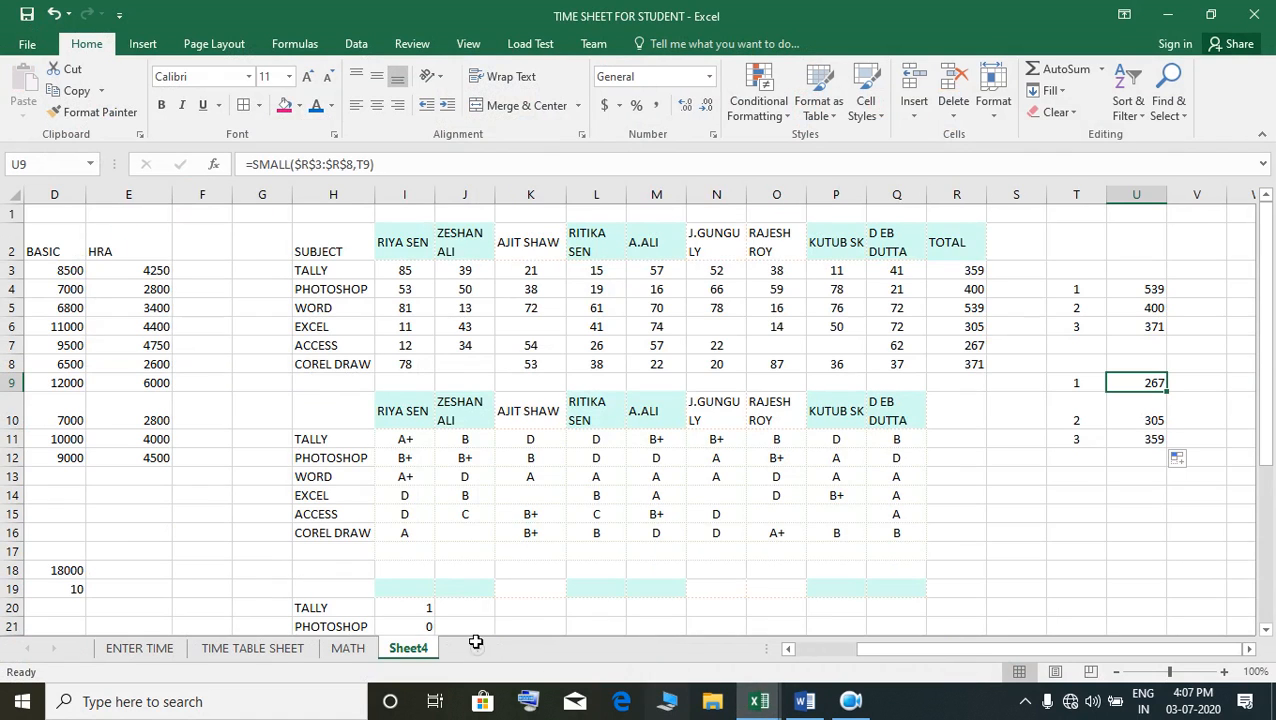
Examine the TIME TABLE SHEET and ENTER TIME sheets, including the first row's DAY cell A6 in ENTER TIME
{"action": "left_click", "coordinate": [347, 648]}
{"action": "left_click", "coordinate": [258, 648]}
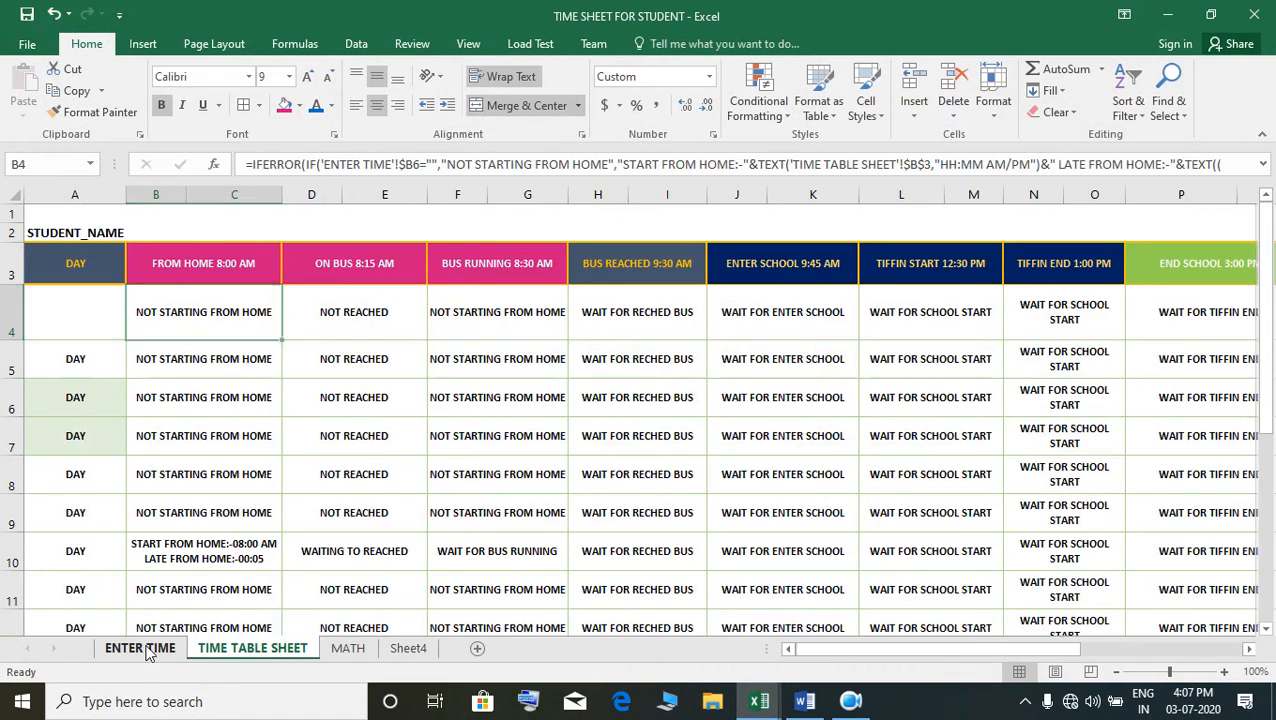
{"action": "left_click", "coordinate": [152, 648]}
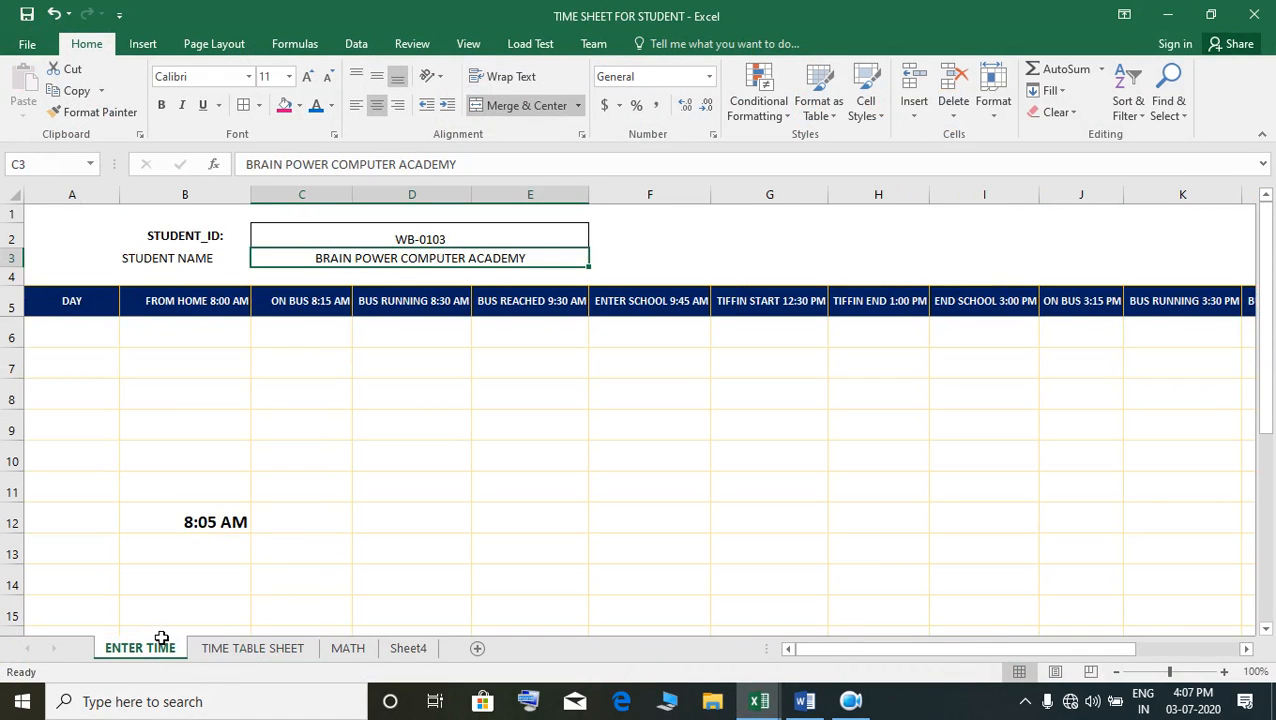
{"action": "left_click", "coordinate": [271, 650]}
{"action": "left_click", "coordinate": [152, 650]}
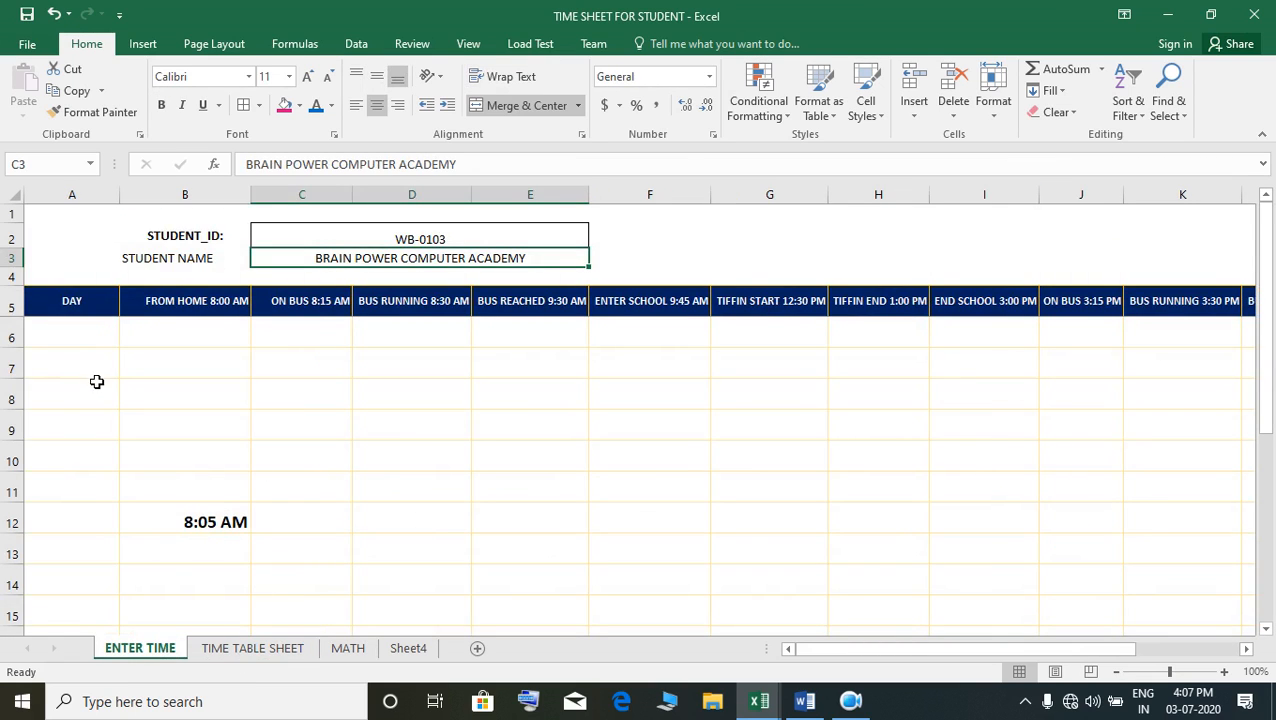
{"action": "left_click", "coordinate": [91, 347]}
{"action": "left_click", "coordinate": [141, 344]}
{"action": "left_click", "coordinate": [100, 334]}
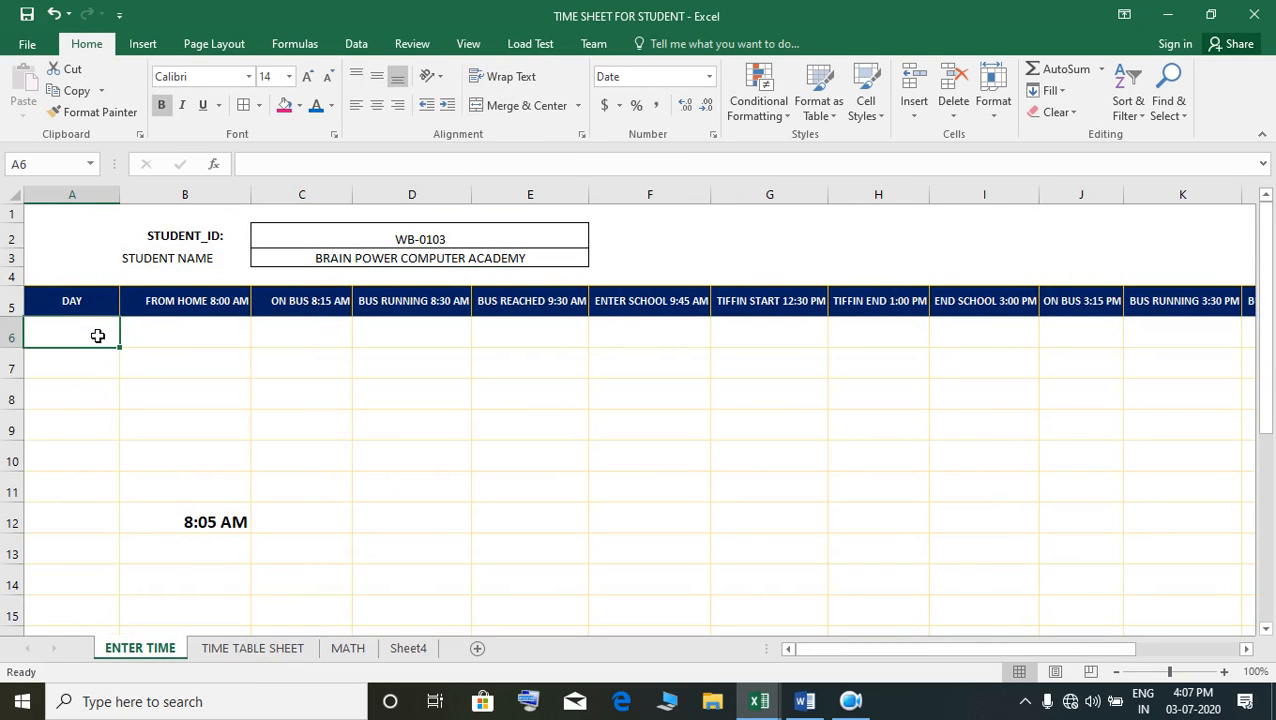
Clear the DAY column entries in A4:A16 of TIME TABLE SHEET
{"action": "left_click", "coordinate": [157, 347]}
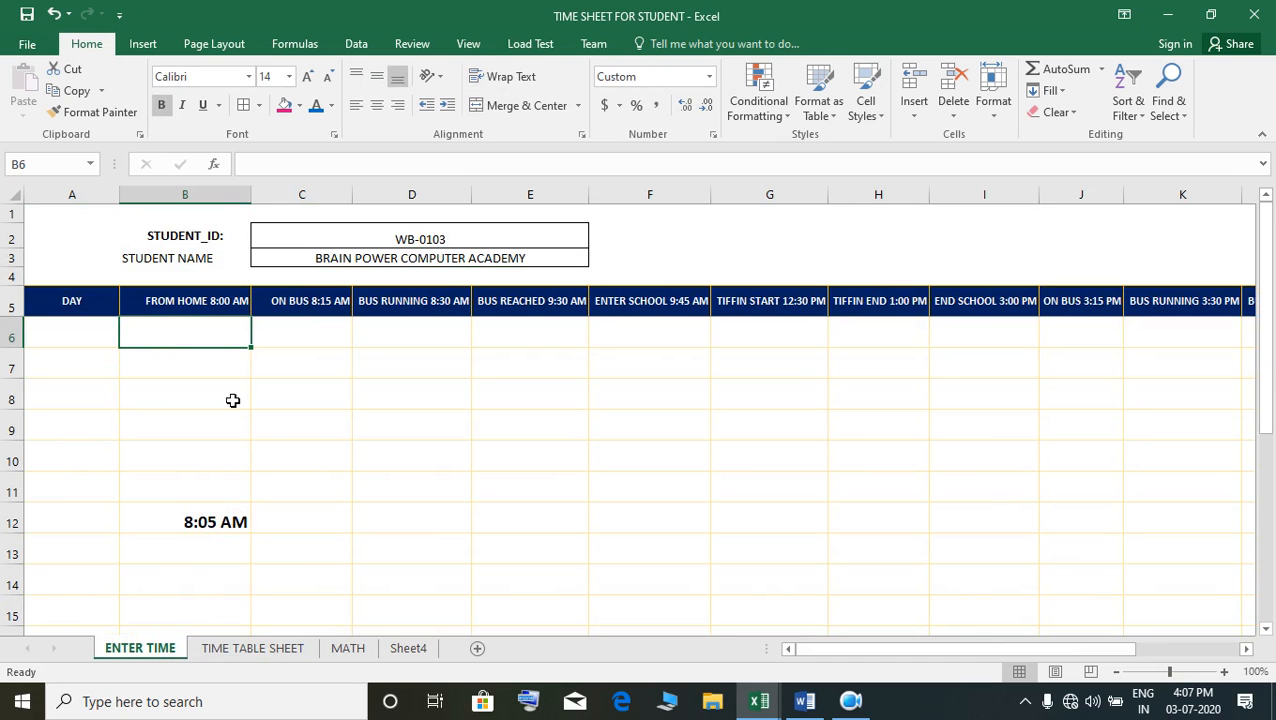
{"action": "left_click", "coordinate": [230, 650]}
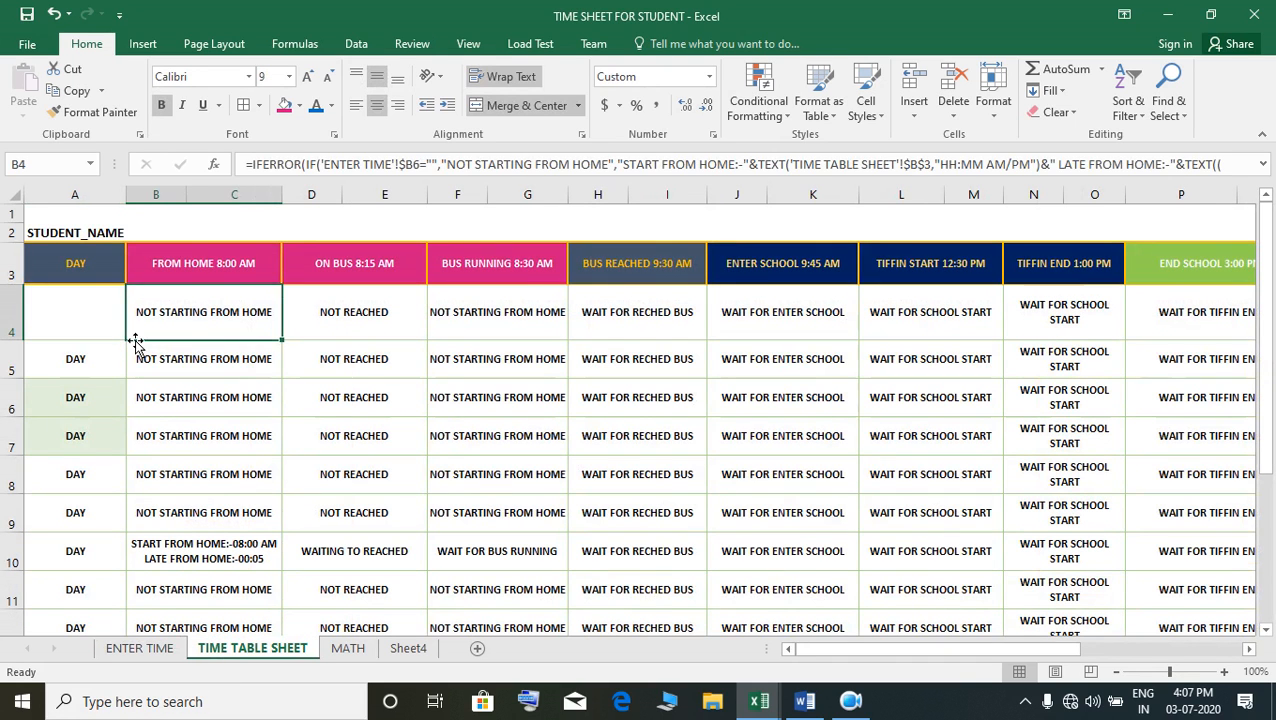
{"action": "left_click", "coordinate": [94, 356]}
{"action": "left_click_drag", "start_coordinate": [86, 326], "coordinate": [98, 583]}
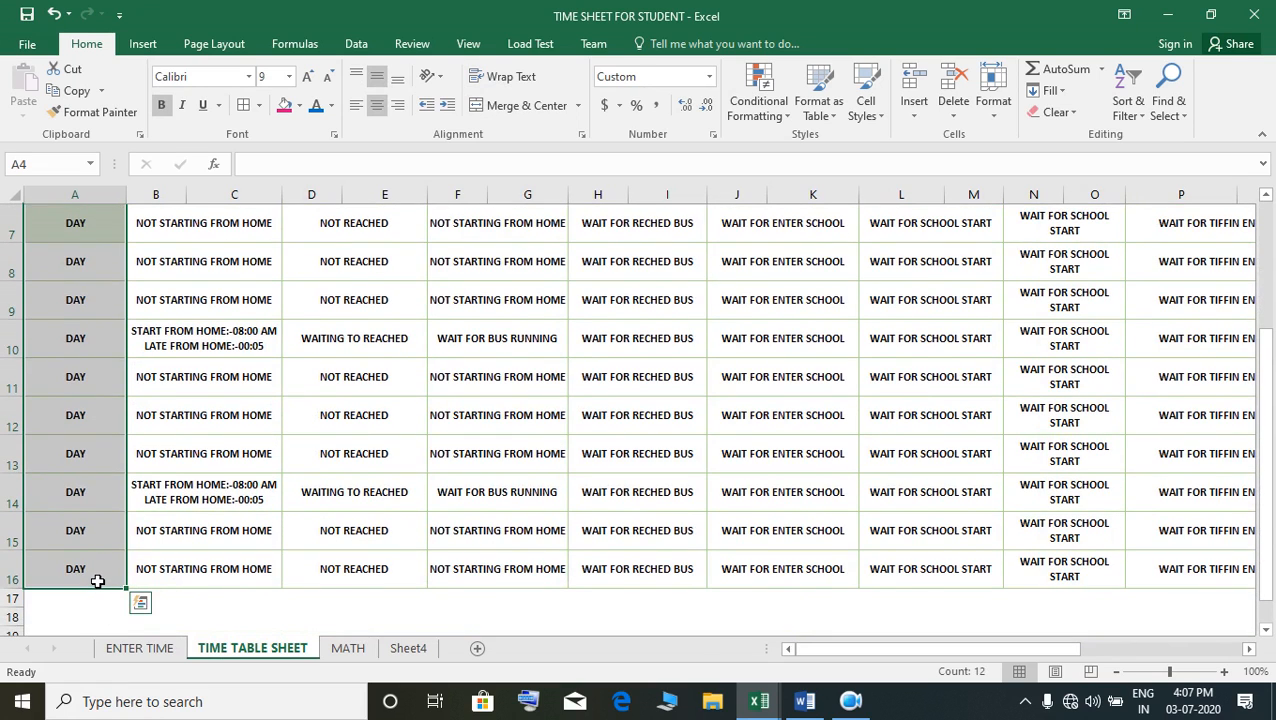
{"action": "key", "text": "Delete"}
{"action": "scroll", "coordinate": [98, 581], "scroll_direction": "up", "scroll_amount": 2}
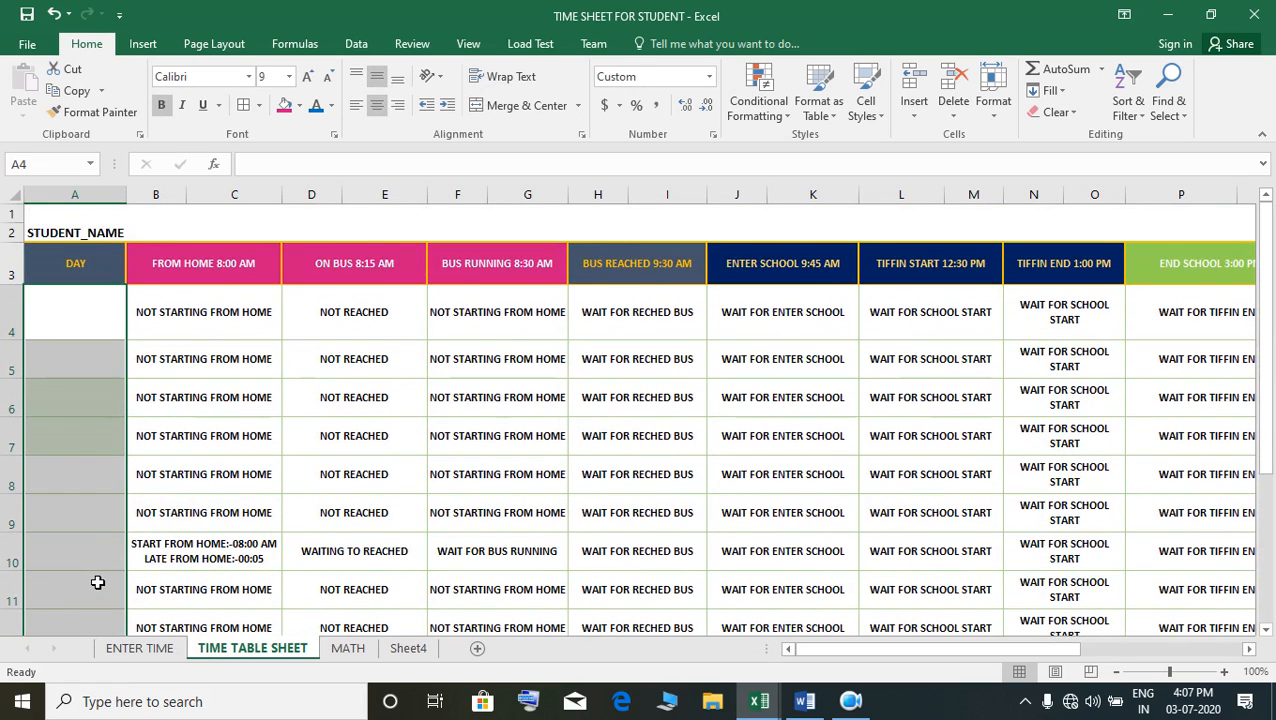
{"action": "left_click", "coordinate": [180, 336]}
Enter =IF('ENTER TIME'!A6="","",'ENTER TIME'!A6) in A4 of TIME TABLE SHEET
{"action": "left_click", "coordinate": [106, 330]}
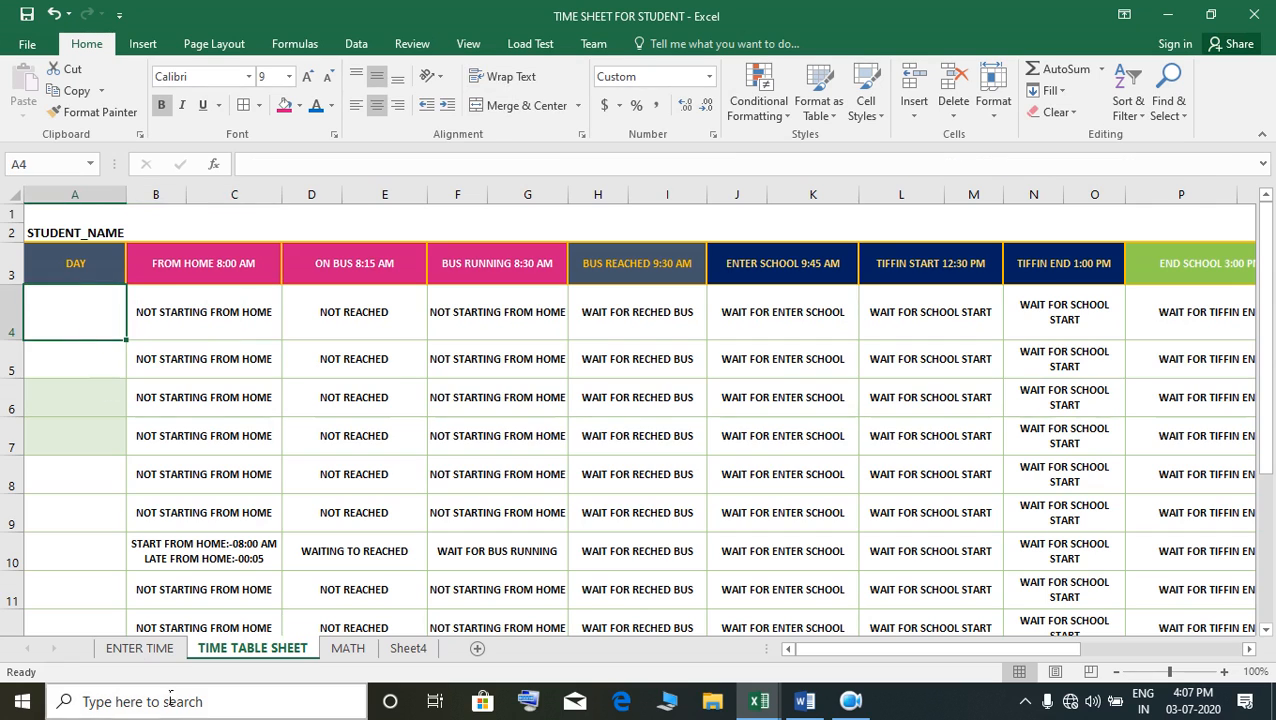
{"action": "left_click", "coordinate": [125, 648]}
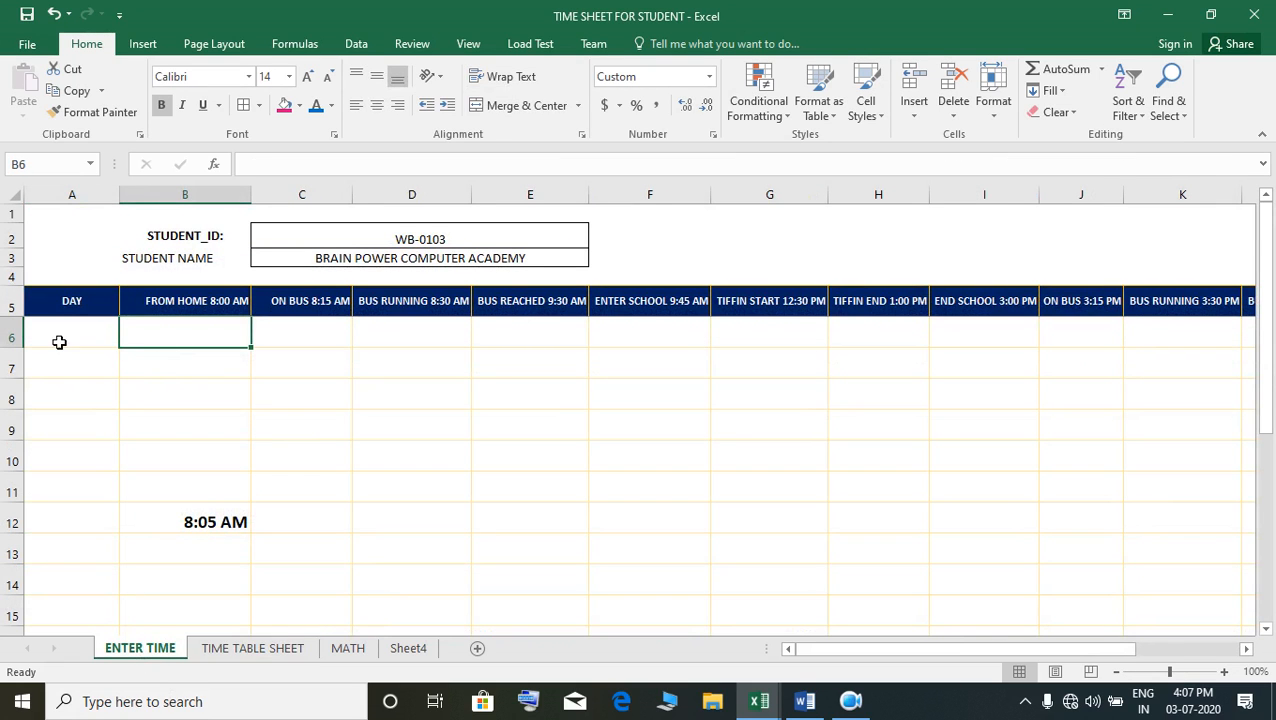
{"action": "left_click", "coordinate": [210, 652]}
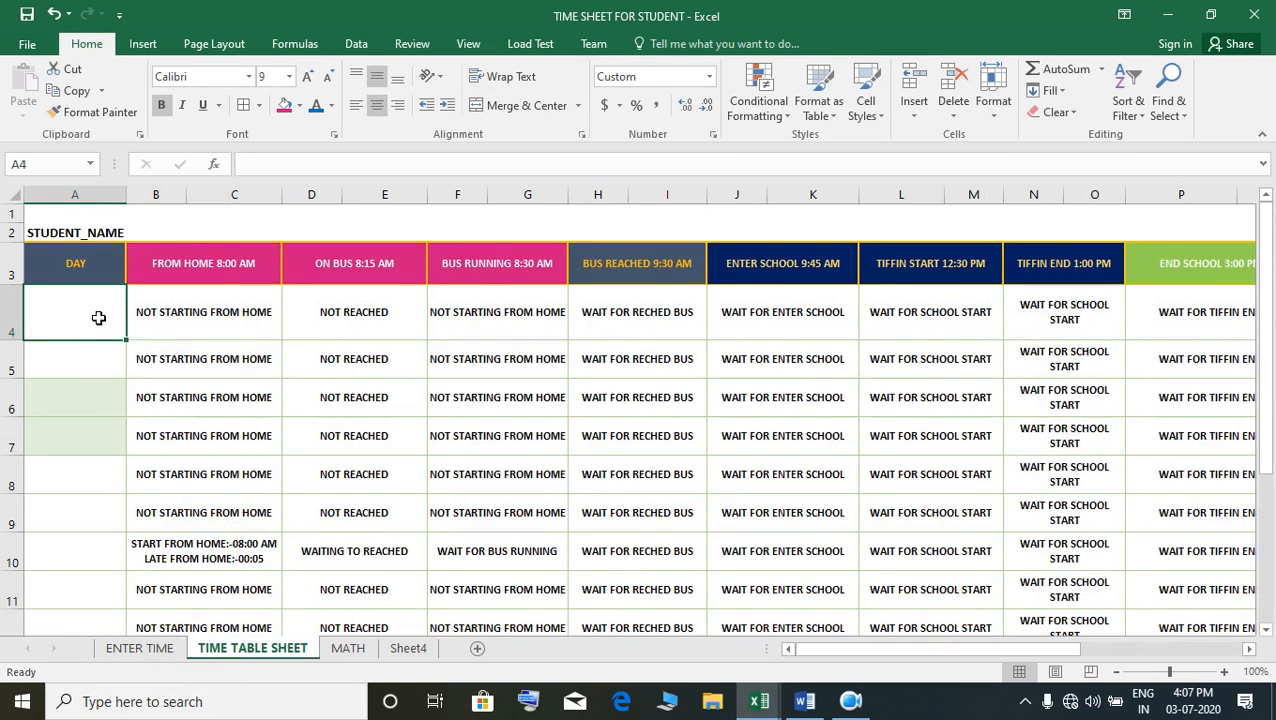
{"action": "type", "text": "=IF("}
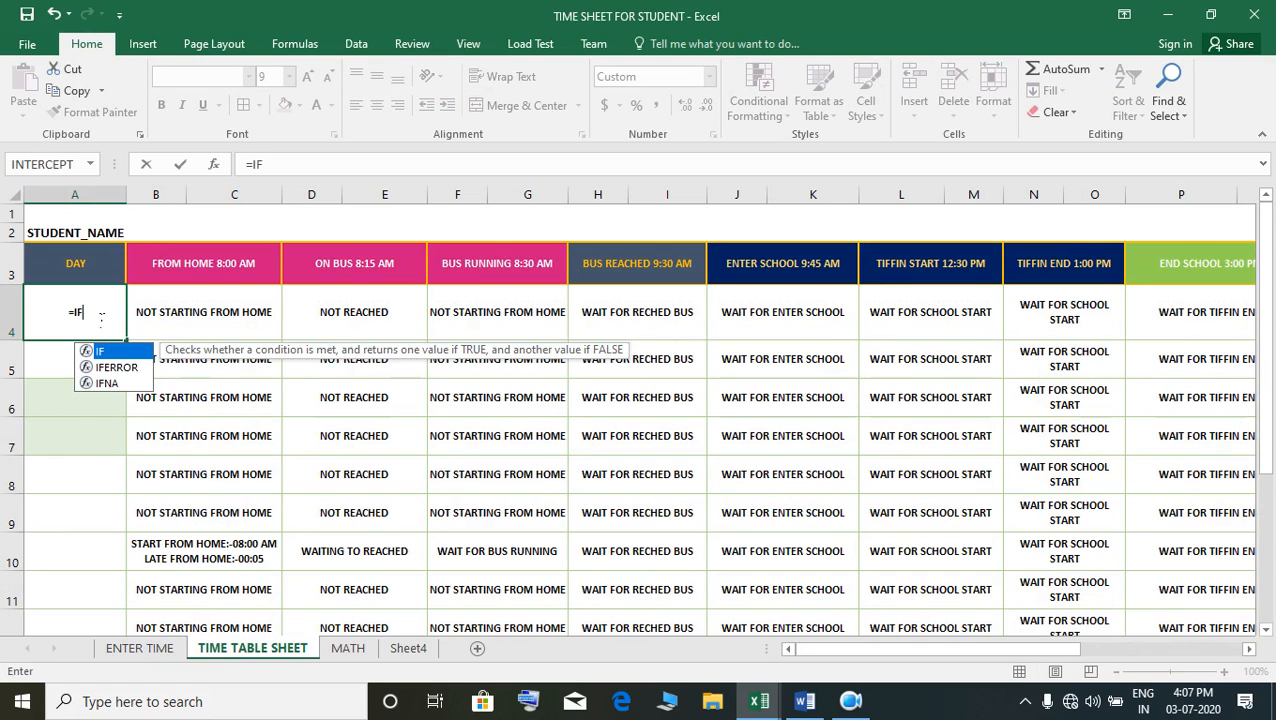
{"action": "left_click", "coordinate": [130, 648]}
{"action": "left_click", "coordinate": [75, 331]}
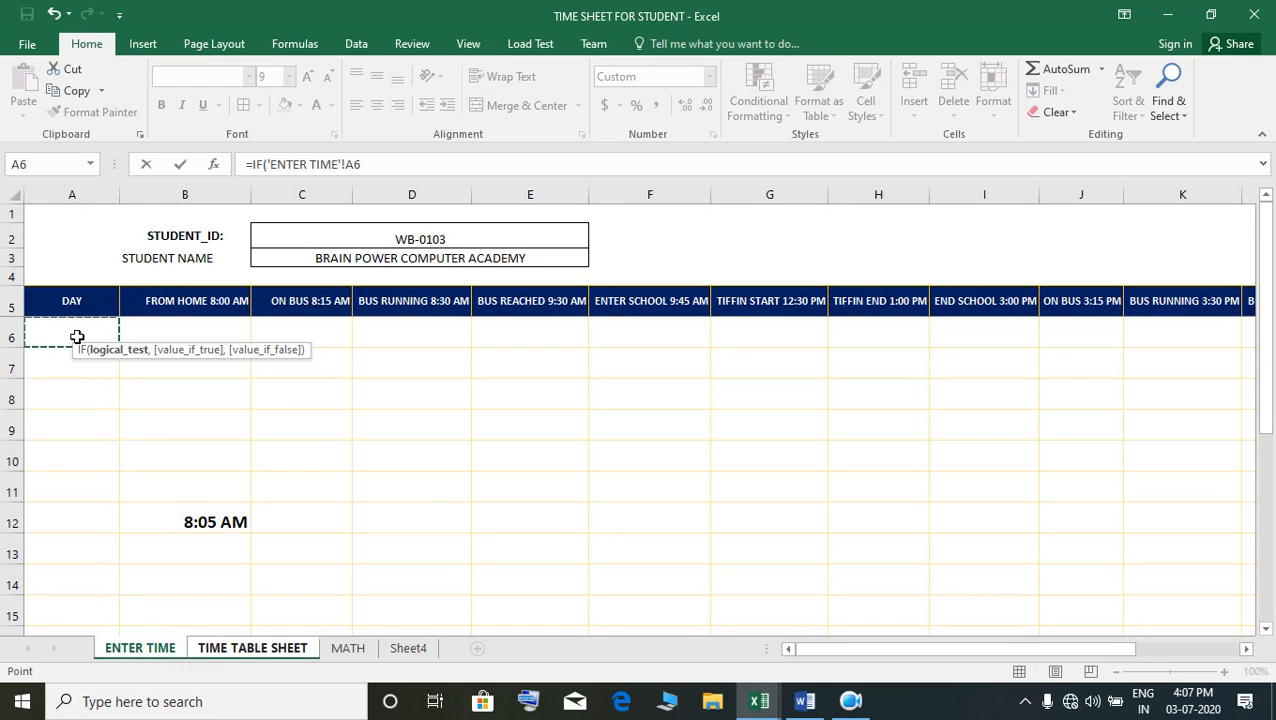
{"action": "type", "text": "="}
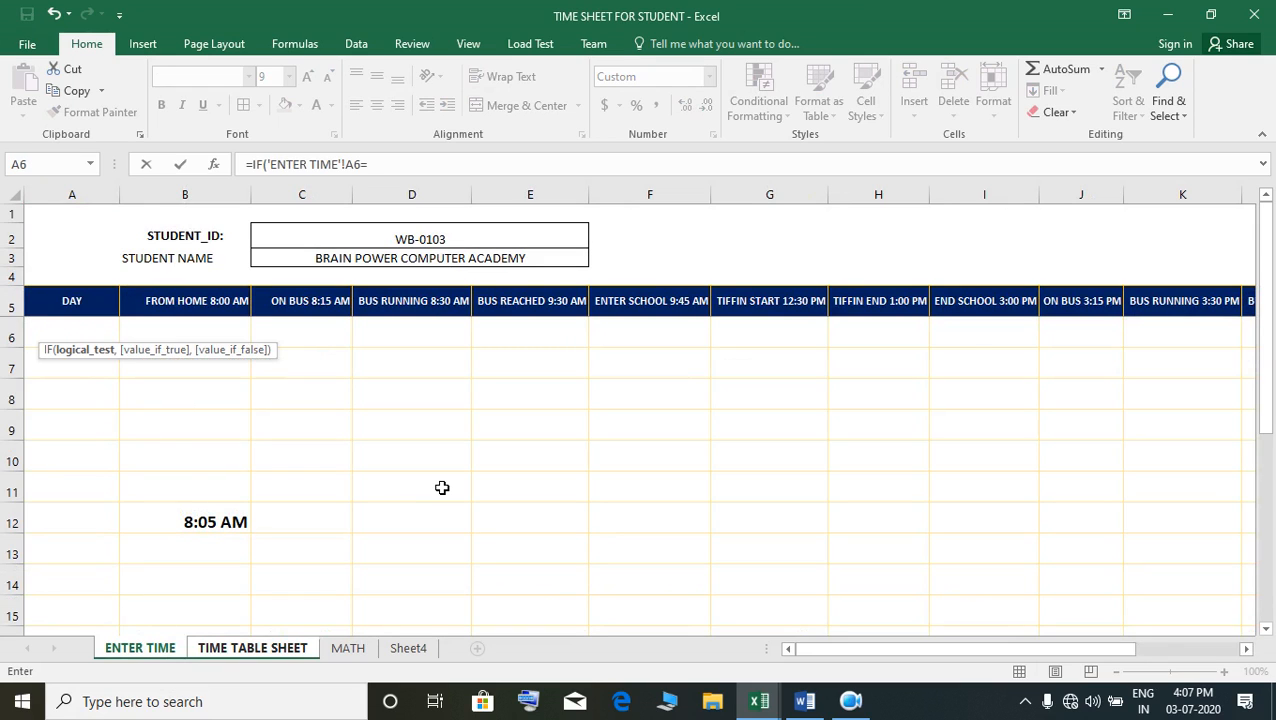
{"action": "type", "text": "\"\","}
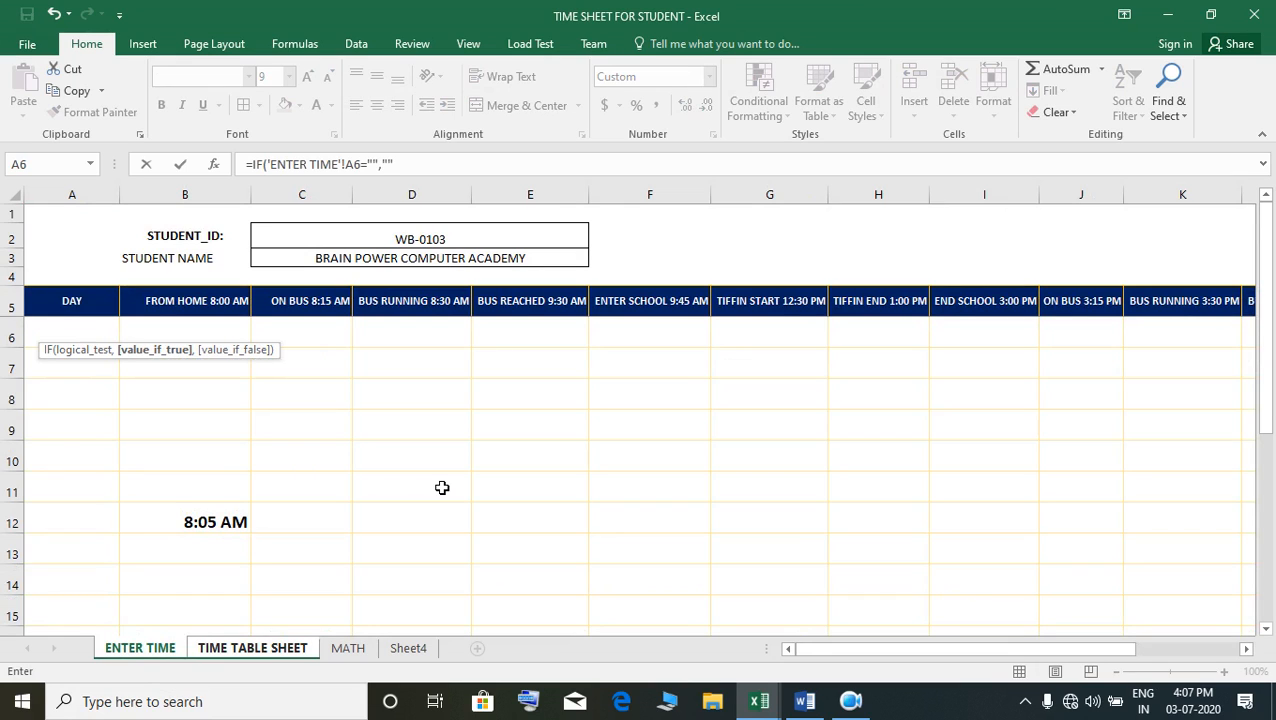
{"action": "type", "text": "\"\","}
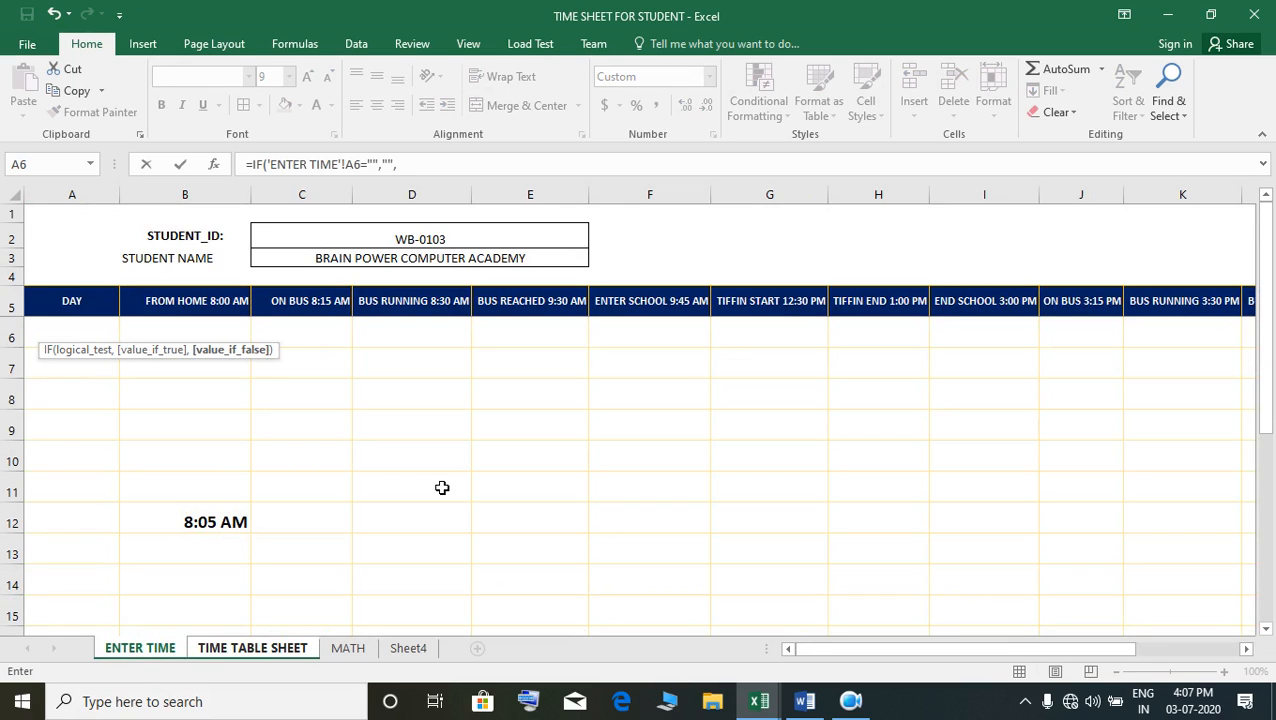
{"action": "left_click", "coordinate": [90, 336]}
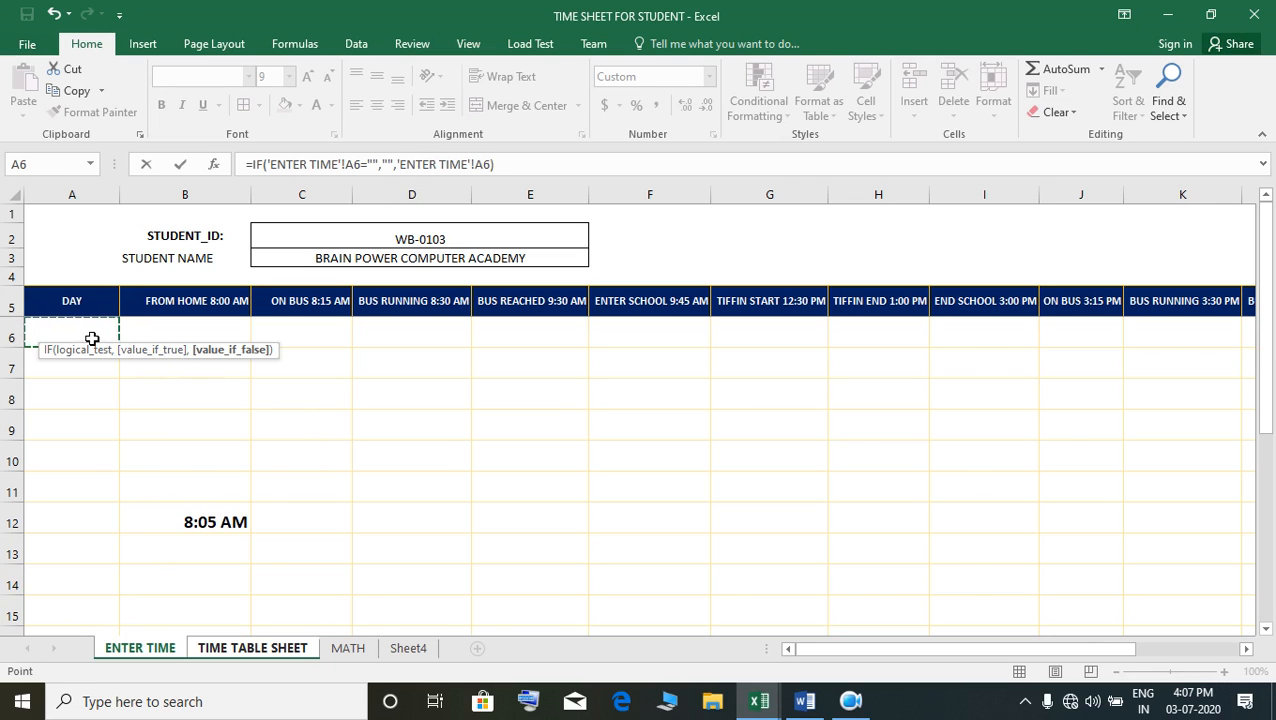
{"action": "type", "text": ")"}
{"action": "key", "text": "Return"}
{"action": "left_click", "coordinate": [85, 325]}
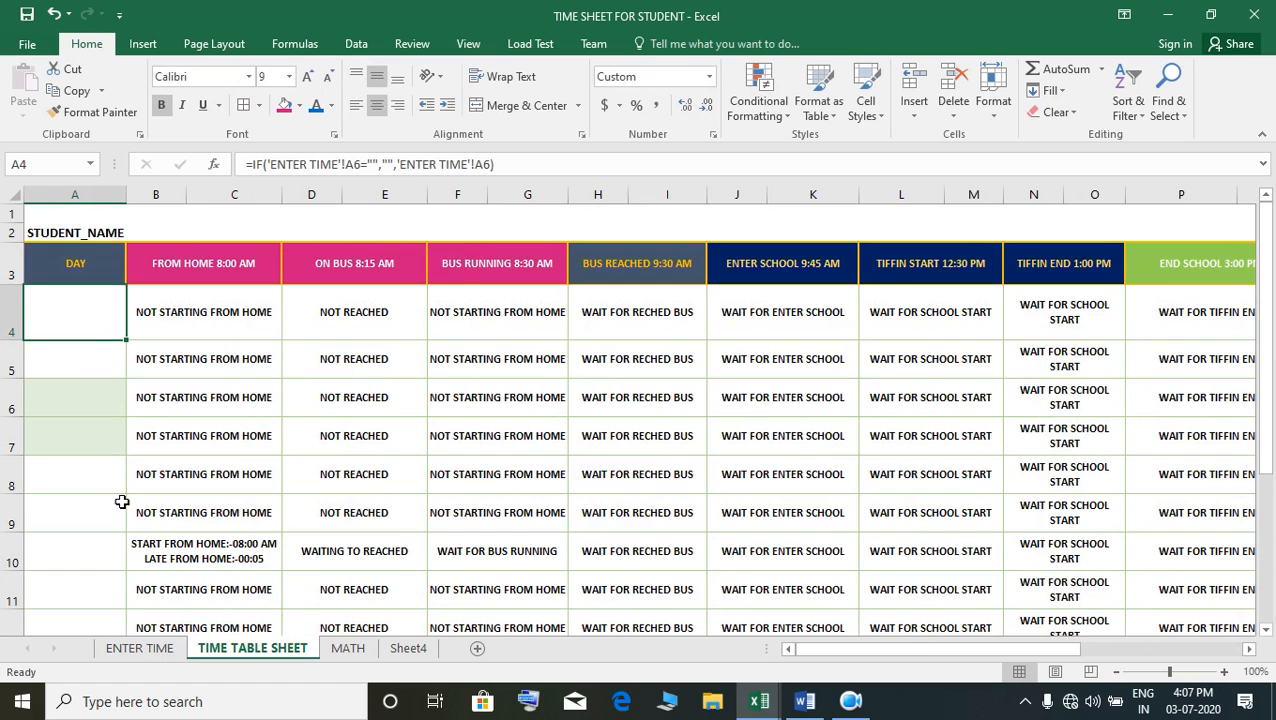
Apply the custom number format DDD to the DAY cells A6:A23 in ENTER TIME
{"action": "left_click", "coordinate": [140, 648]}
{"action": "left_click_drag", "start_coordinate": [97, 347], "coordinate": [100, 437]}
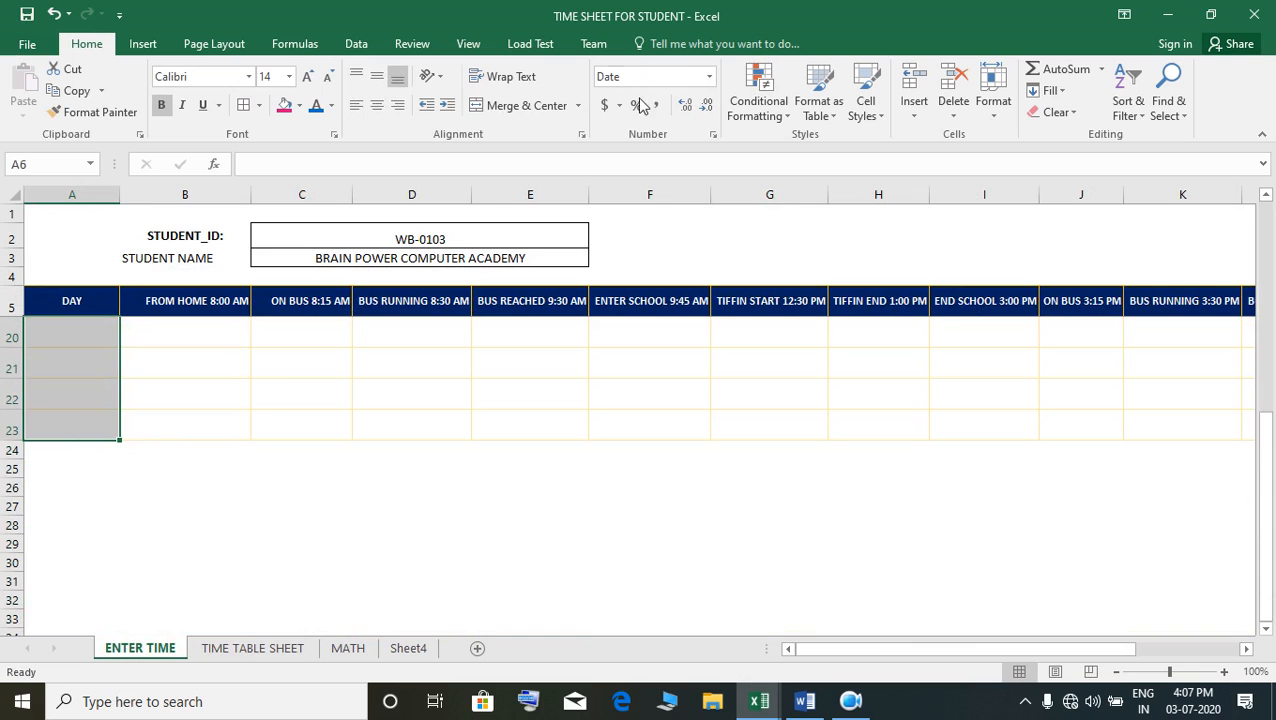
{"action": "left_click", "coordinate": [710, 77]}
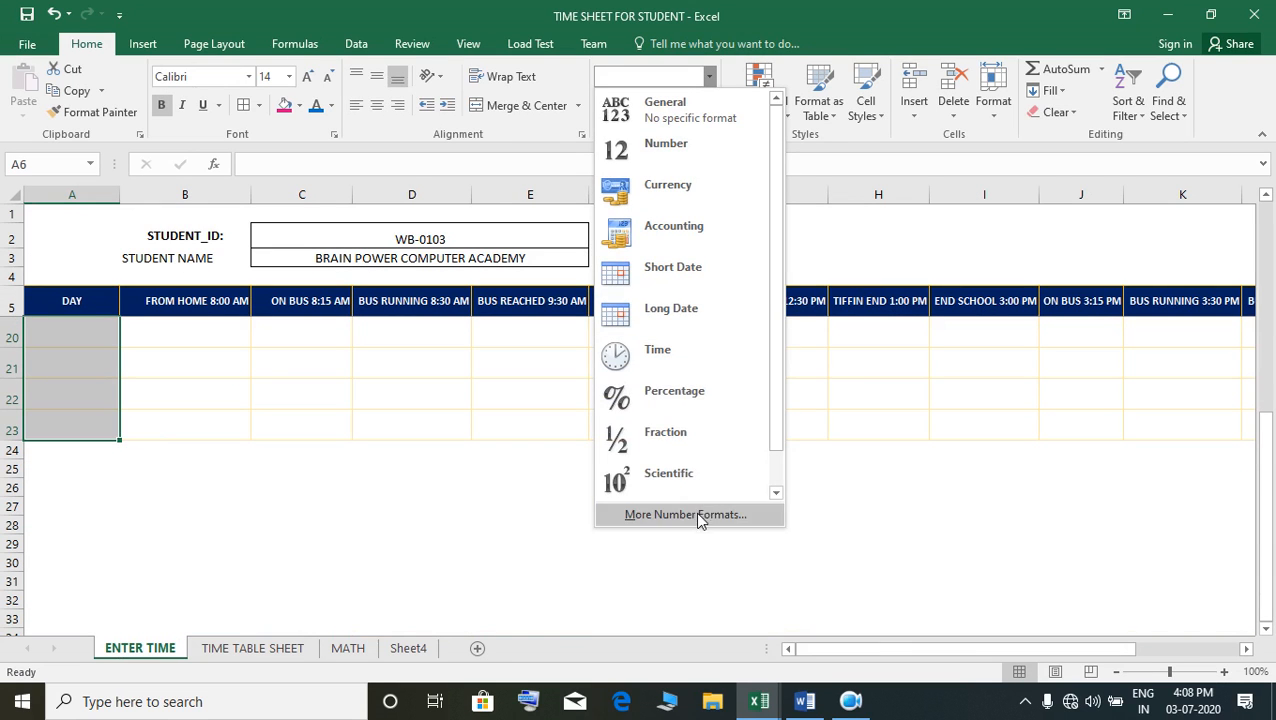
{"action": "left_click", "coordinate": [700, 516]}
{"action": "left_click", "coordinate": [655, 412]}
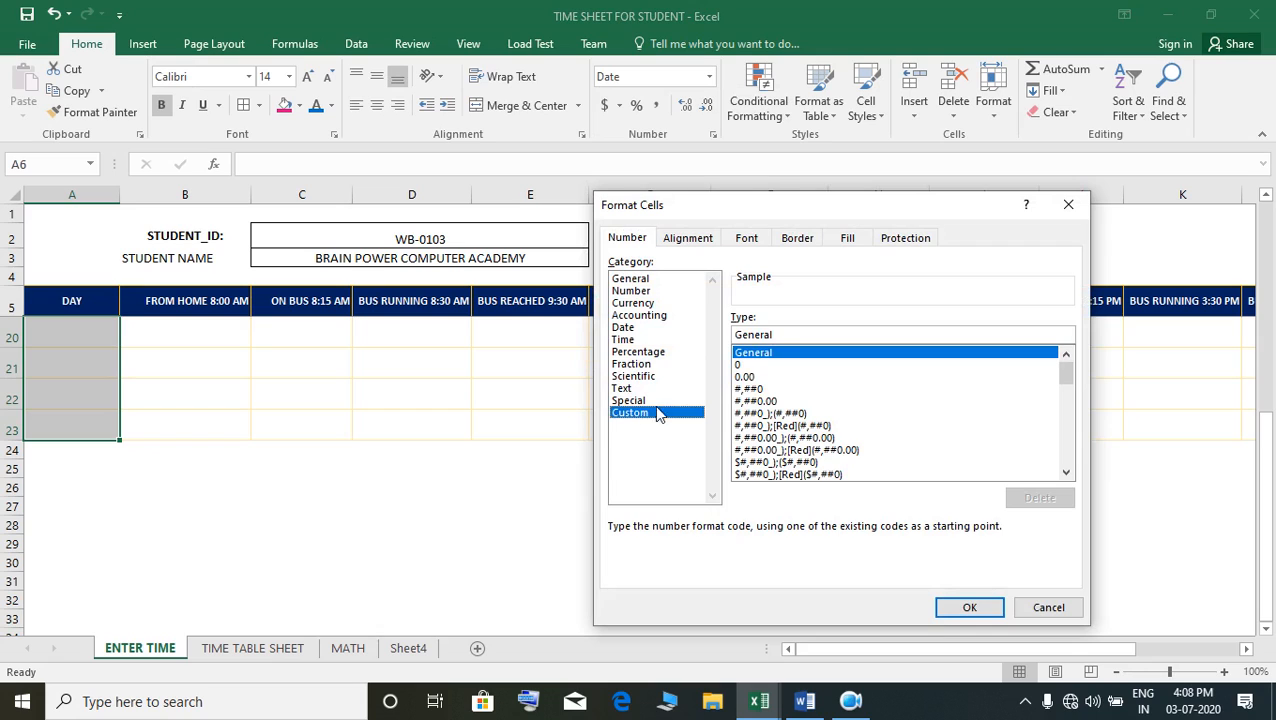
{"action": "left_click", "coordinate": [795, 350]}
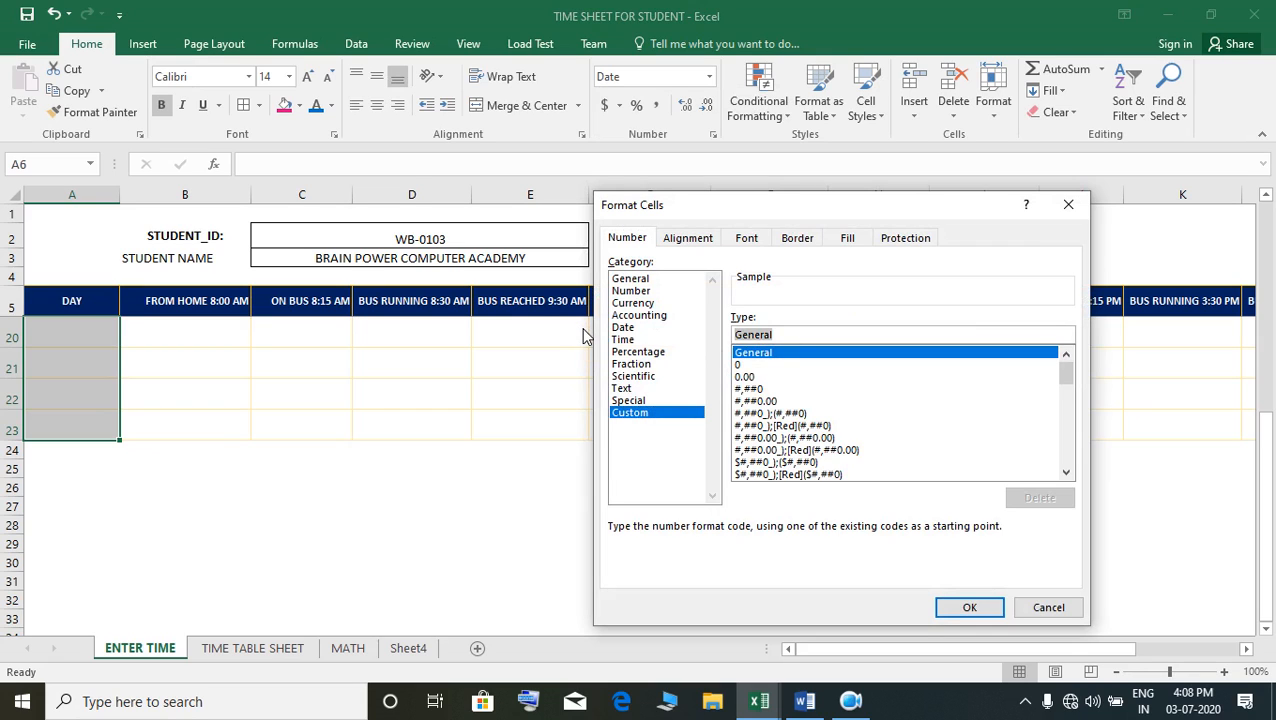
{"action": "type", "text": "DDD"}
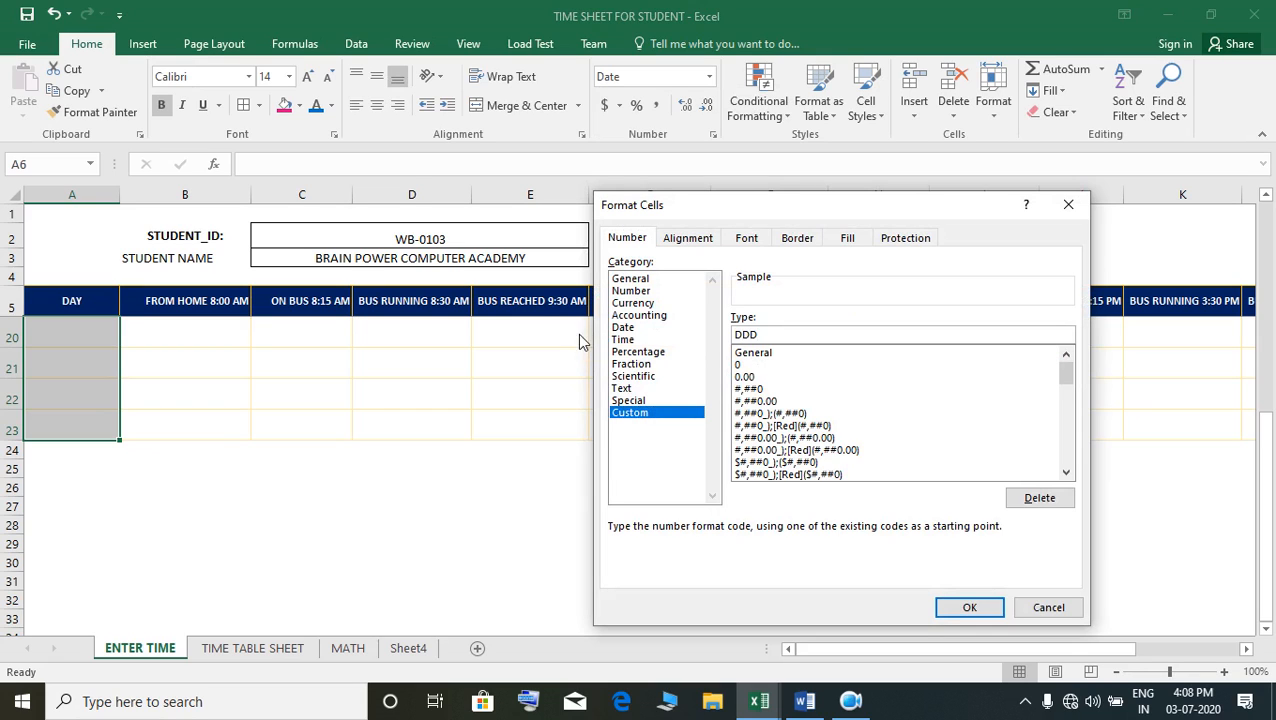
{"action": "key", "text": "Return"}
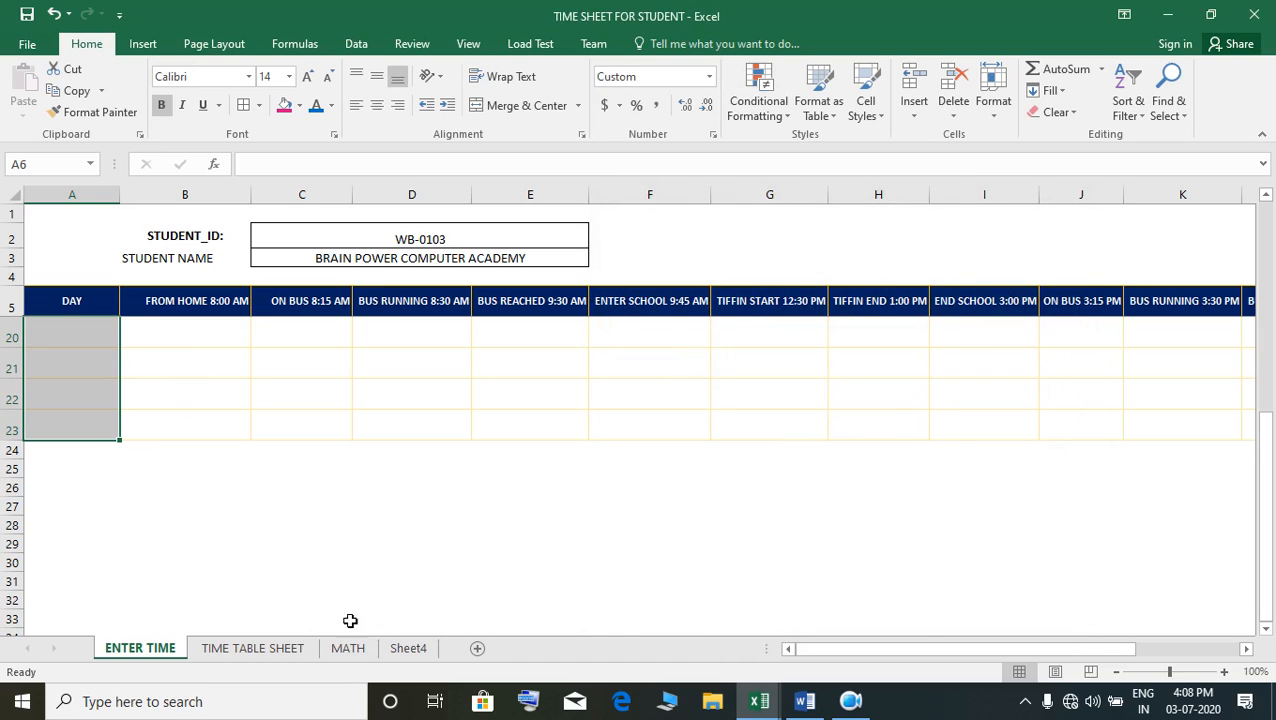
{"action": "scroll", "coordinate": [97, 581], "scroll_direction": "up", "scroll_amount": 5}
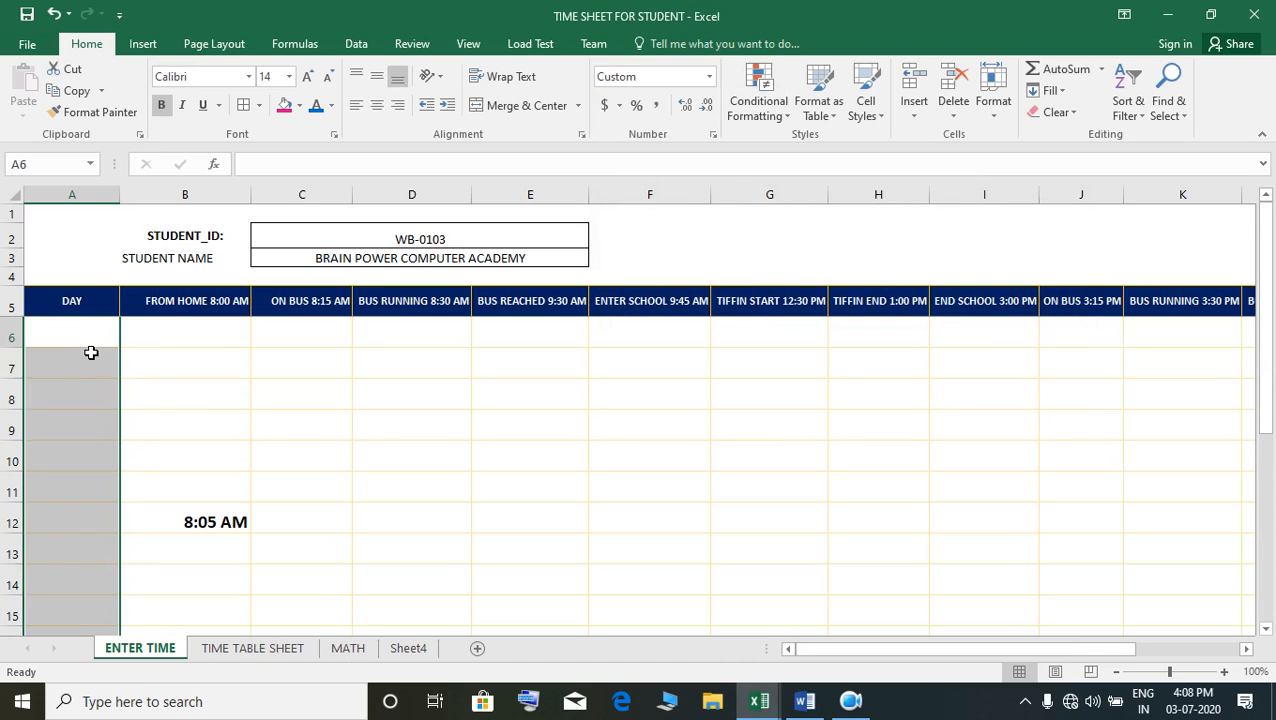
Enter the date 3/07/20 in DAY cell A6 of ENTER TIME and check the linked day in TIME TABLE SHEET
{"action": "left_click", "coordinate": [91, 341]}
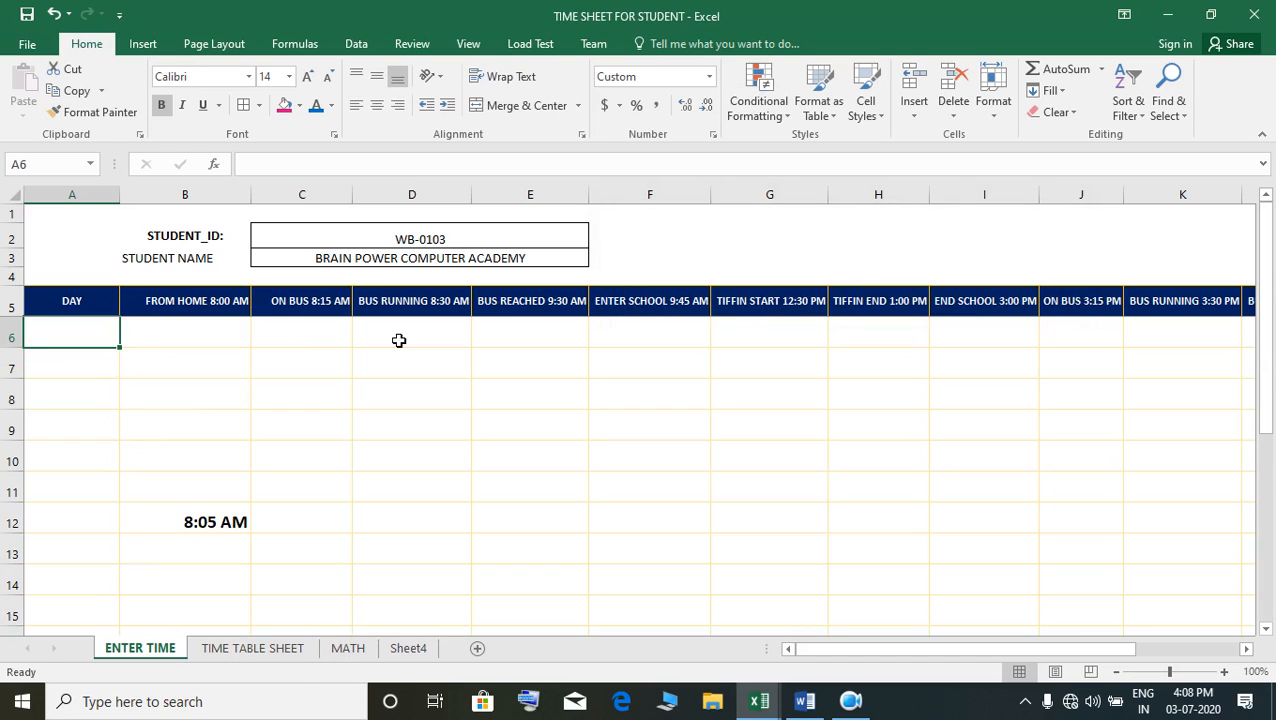
{"action": "type", "text": "3/0"}
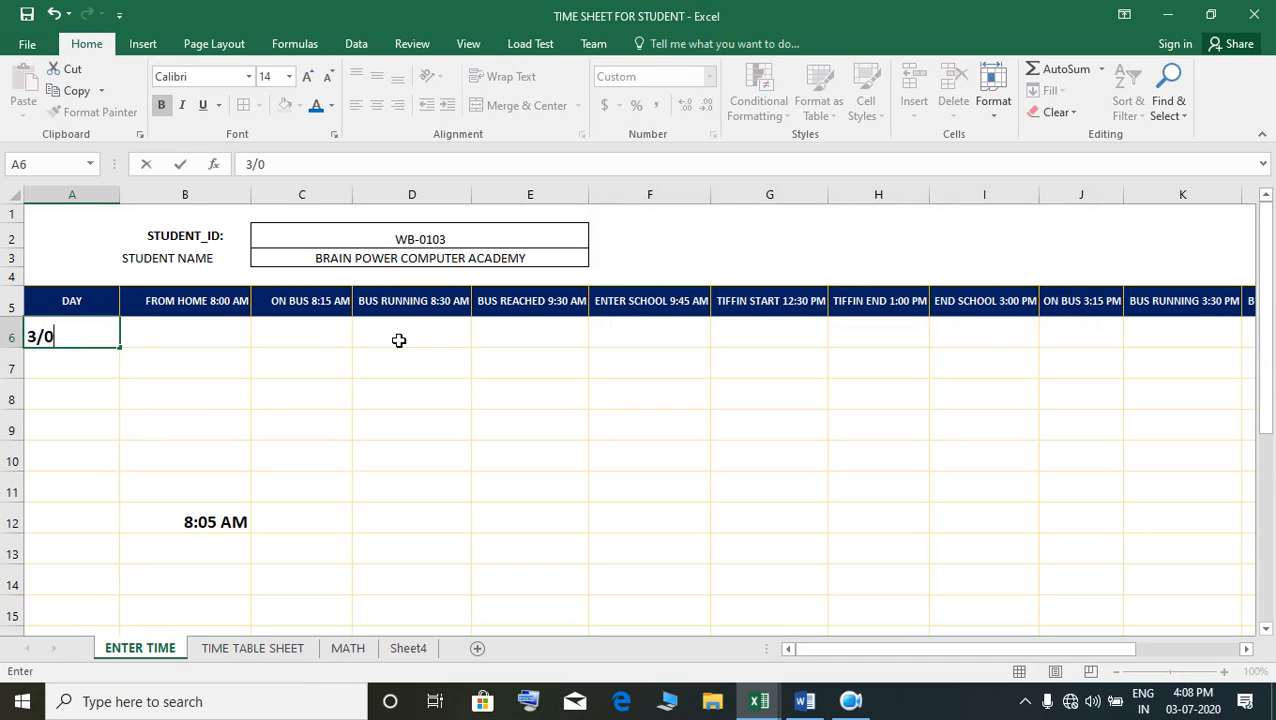
{"action": "type", "text": "7/20"}
{"action": "key", "text": "Return"}
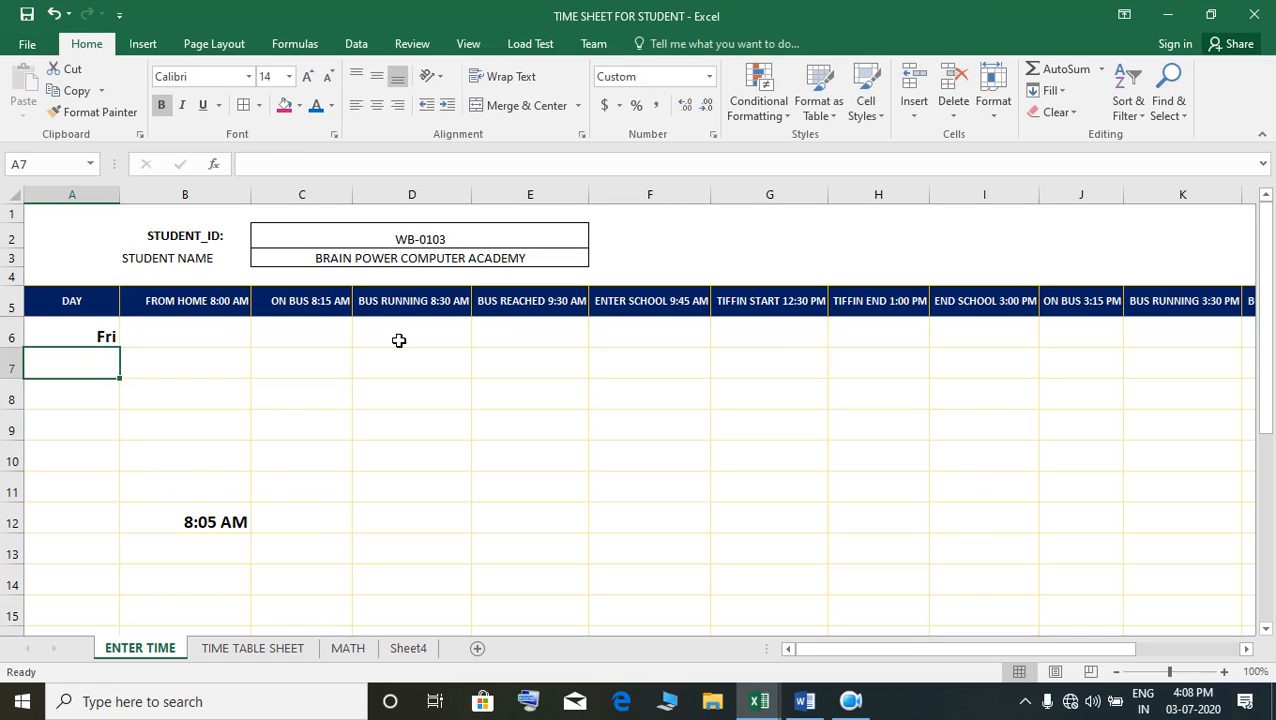
{"action": "left_click", "coordinate": [105, 340]}
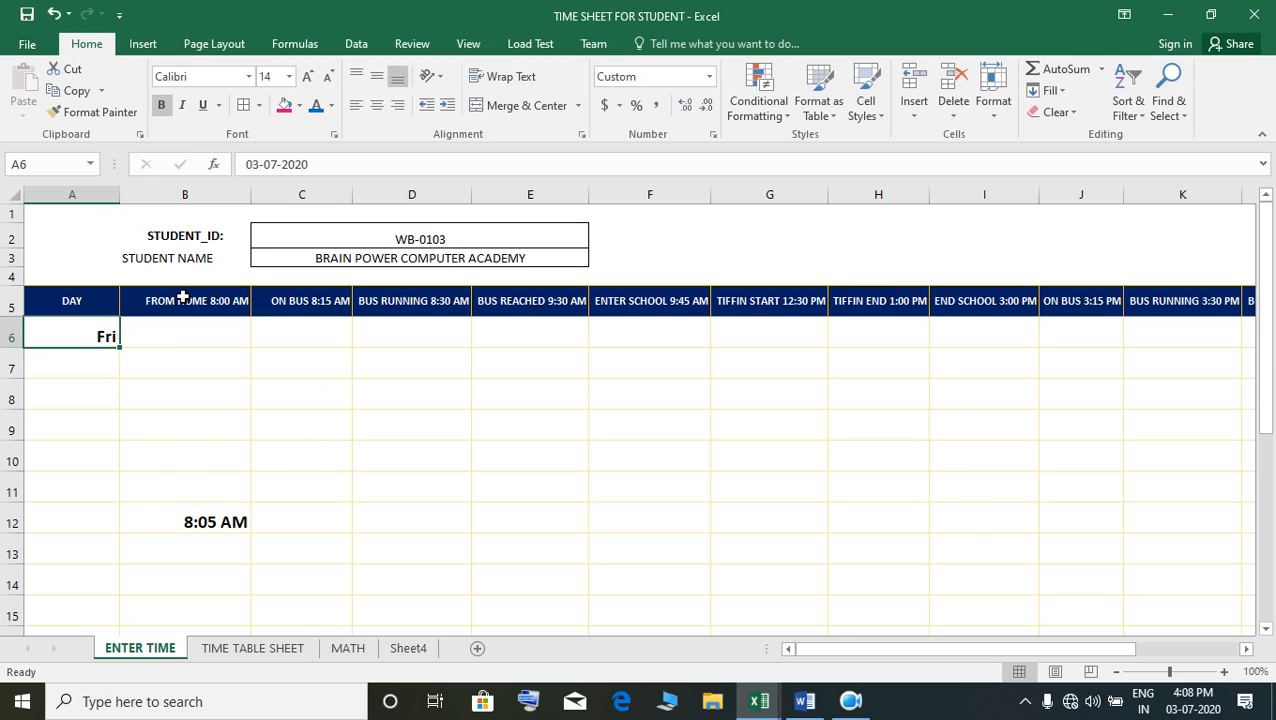
{"action": "left_click", "coordinate": [232, 650]}
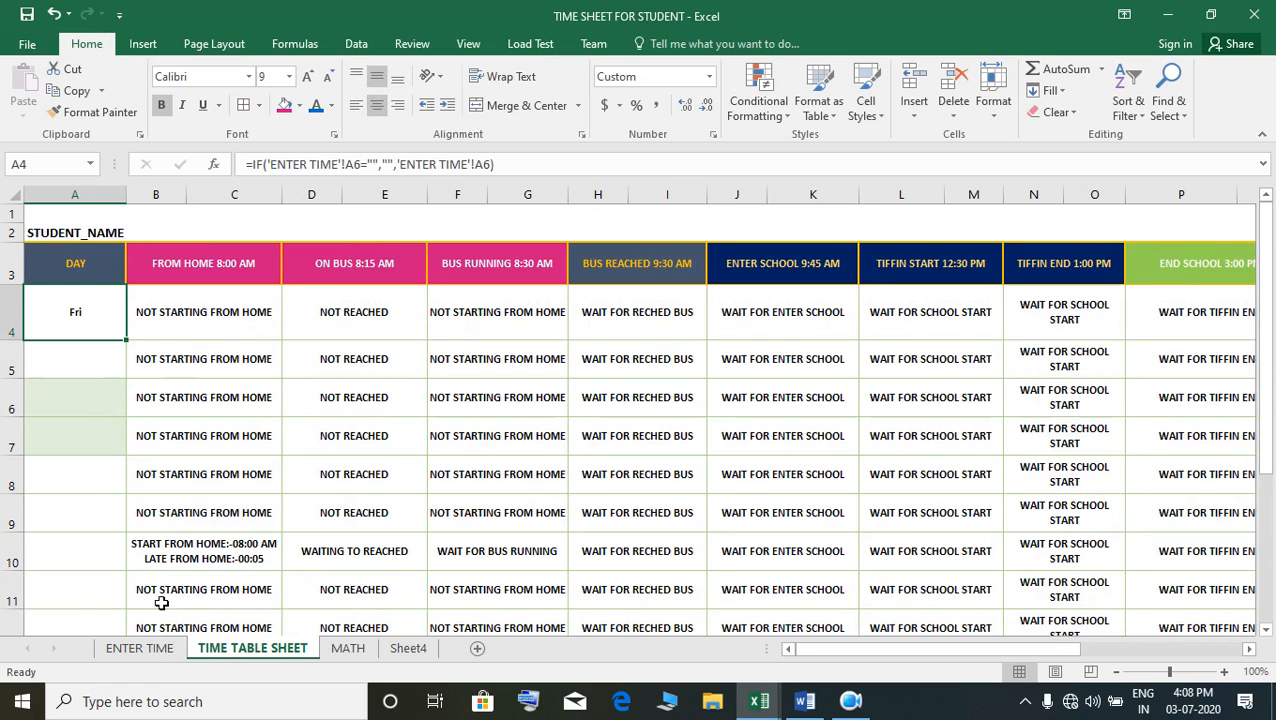
Enter 8:05 AM as the first row's FROM HOME time in B6 of ENTER TIME
{"action": "left_click", "coordinate": [187, 236]}
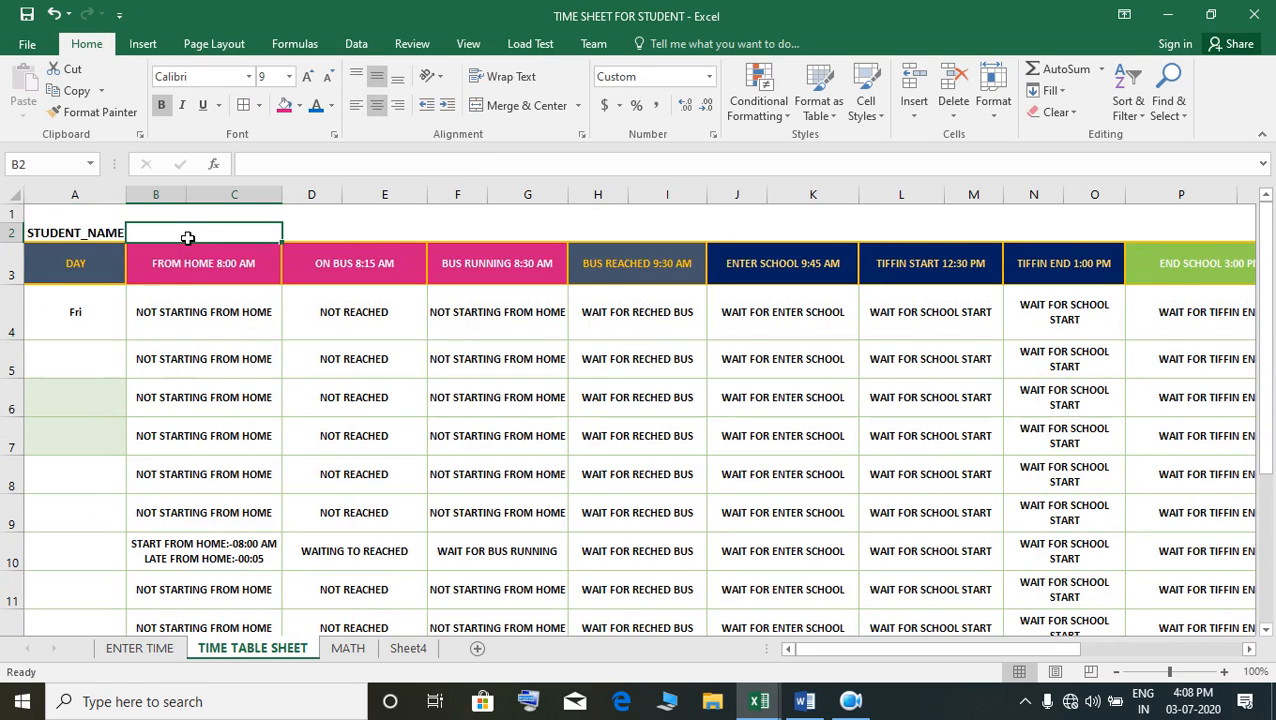
{"action": "left_click", "coordinate": [167, 327]}
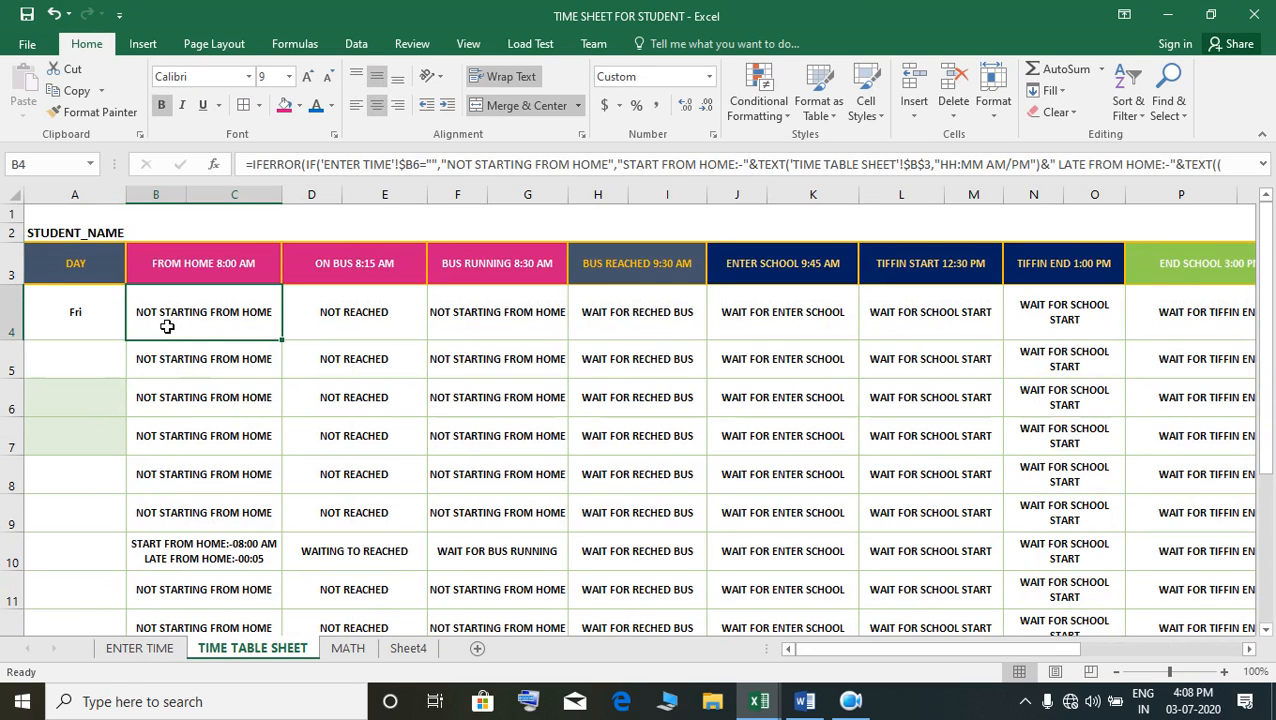
{"action": "left_click", "coordinate": [148, 649]}
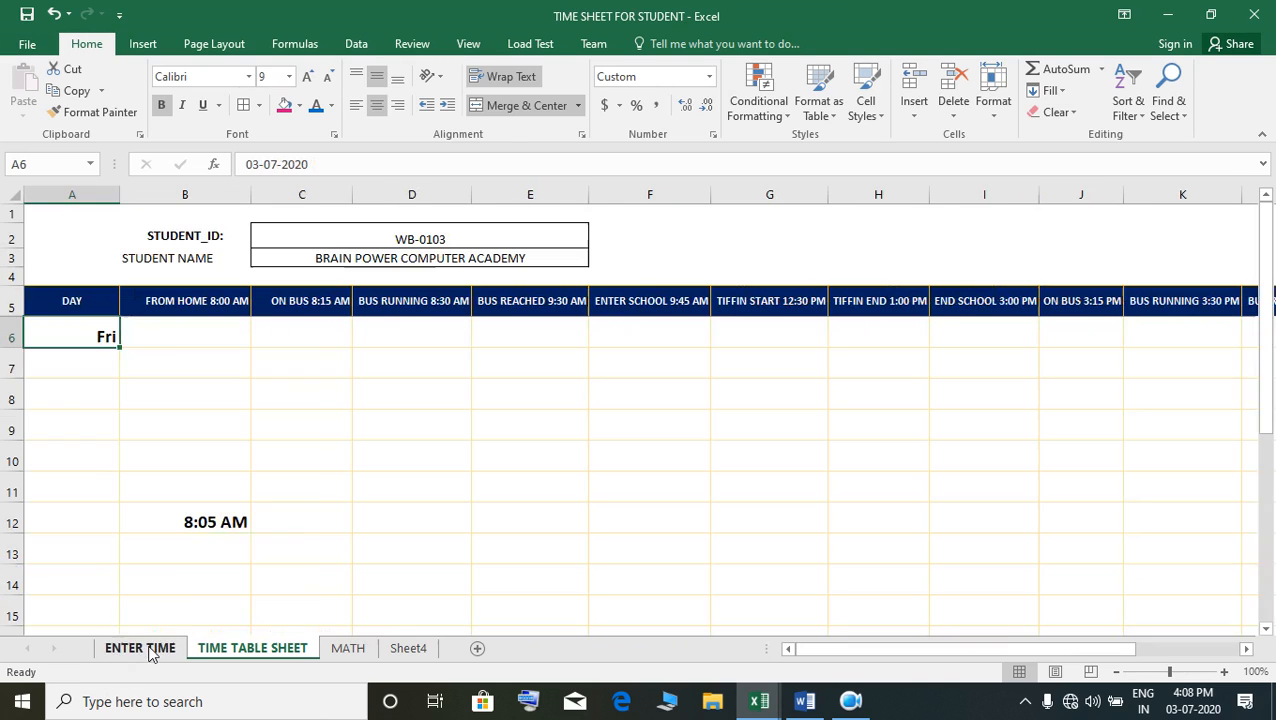
{"action": "left_click", "coordinate": [171, 338]}
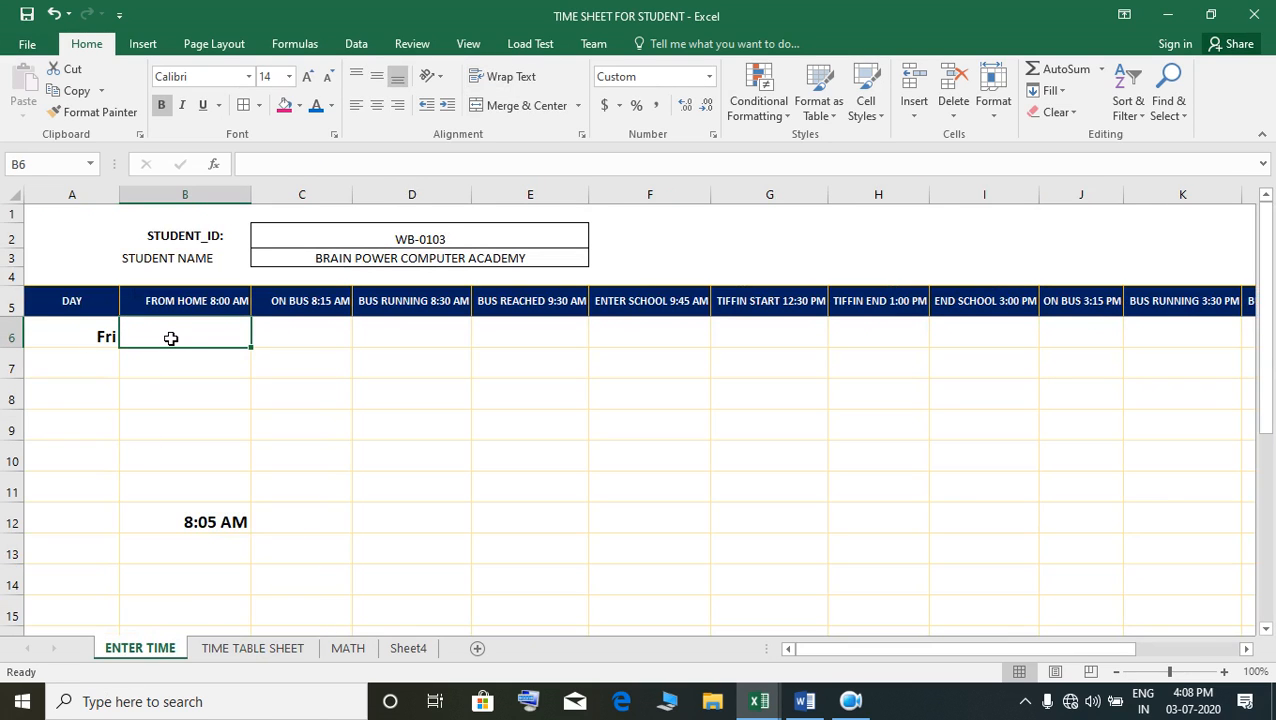
{"action": "type", "text": "8:"}
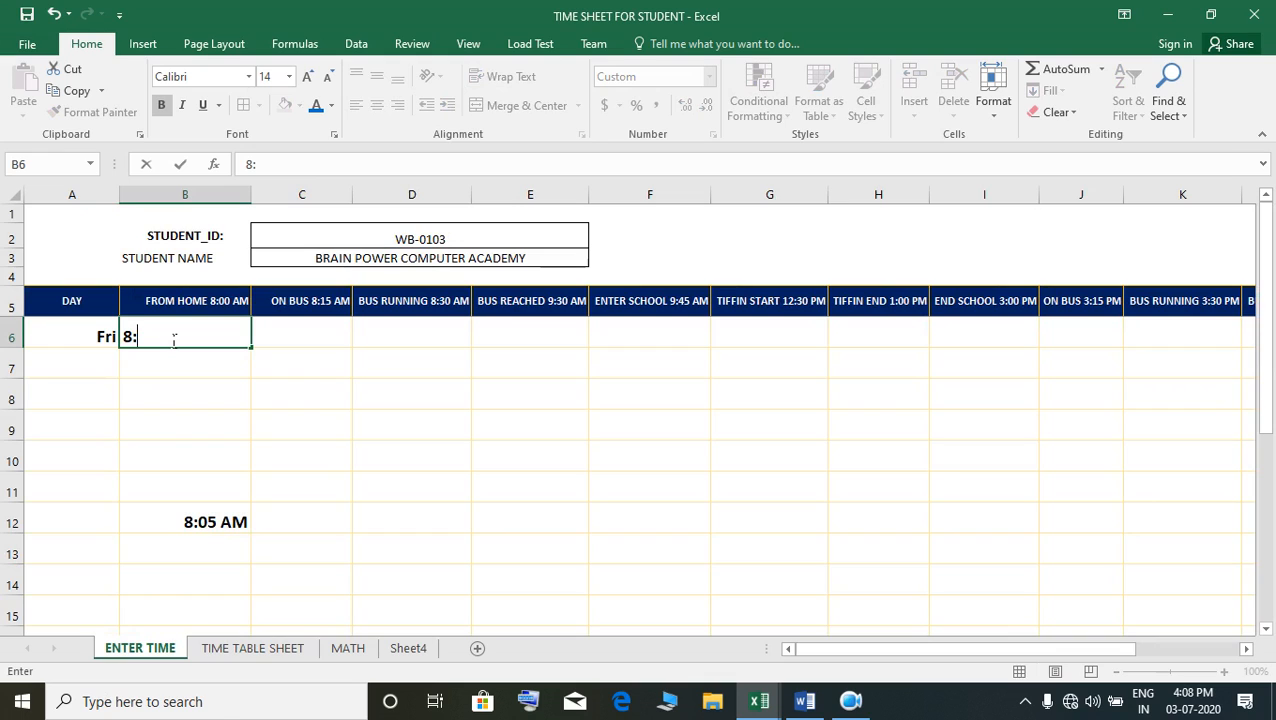
{"action": "type", "text": "05 AM"}
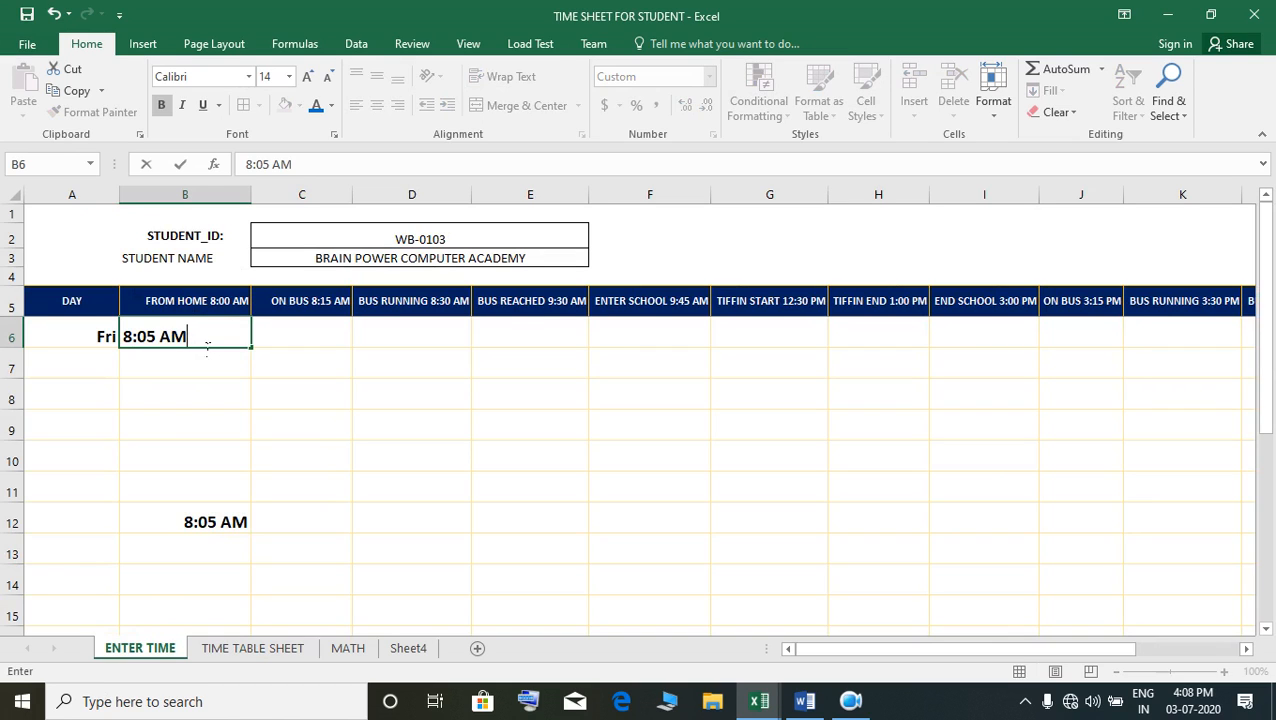
{"action": "key", "text": "Return"}
Examine the full IFERROR formula behind the first FROM HOME status, cell B4 in TIME TABLE SHEET
{"action": "left_click", "coordinate": [250, 647]}
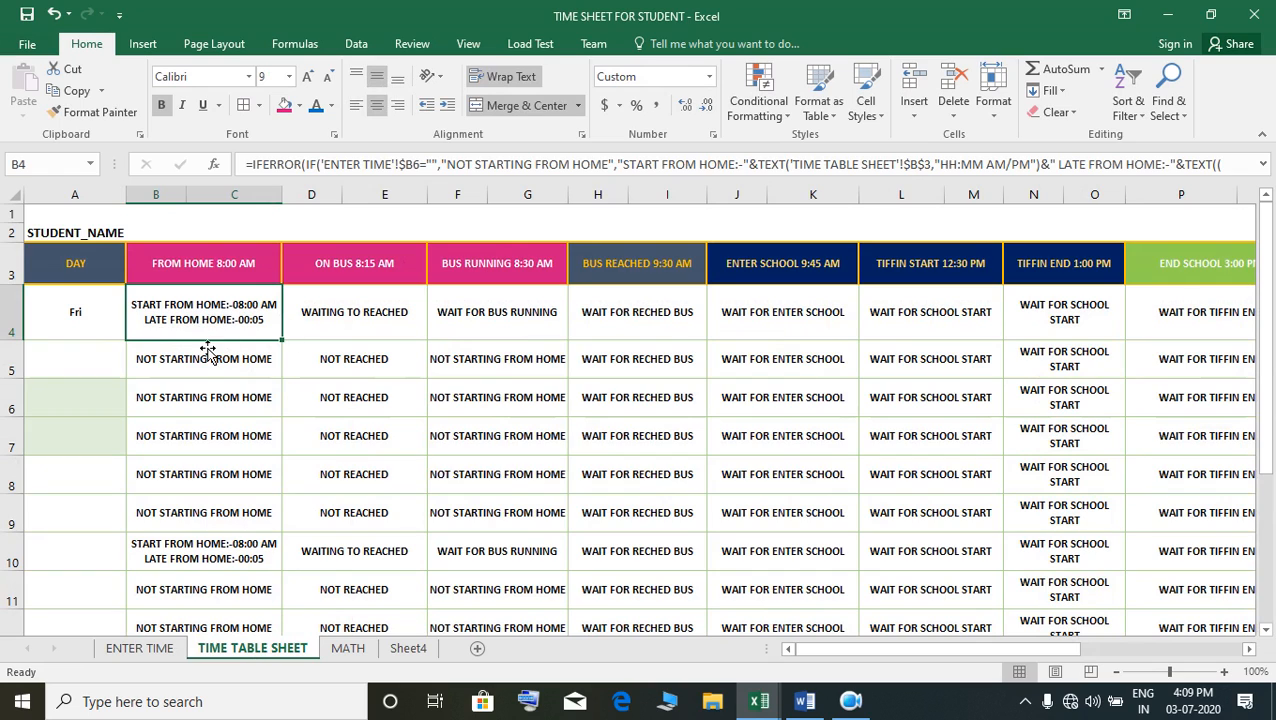
{"action": "double_click", "coordinate": [248, 314]}
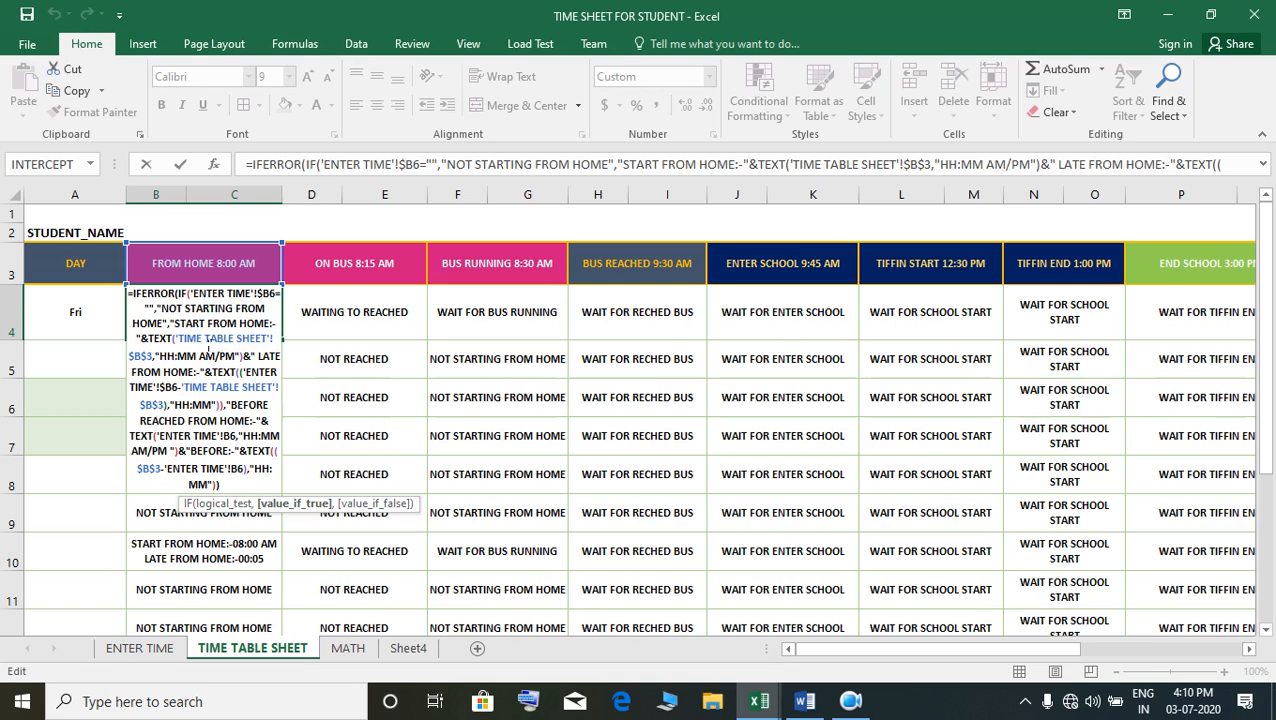
{"action": "key", "text": "Return"}
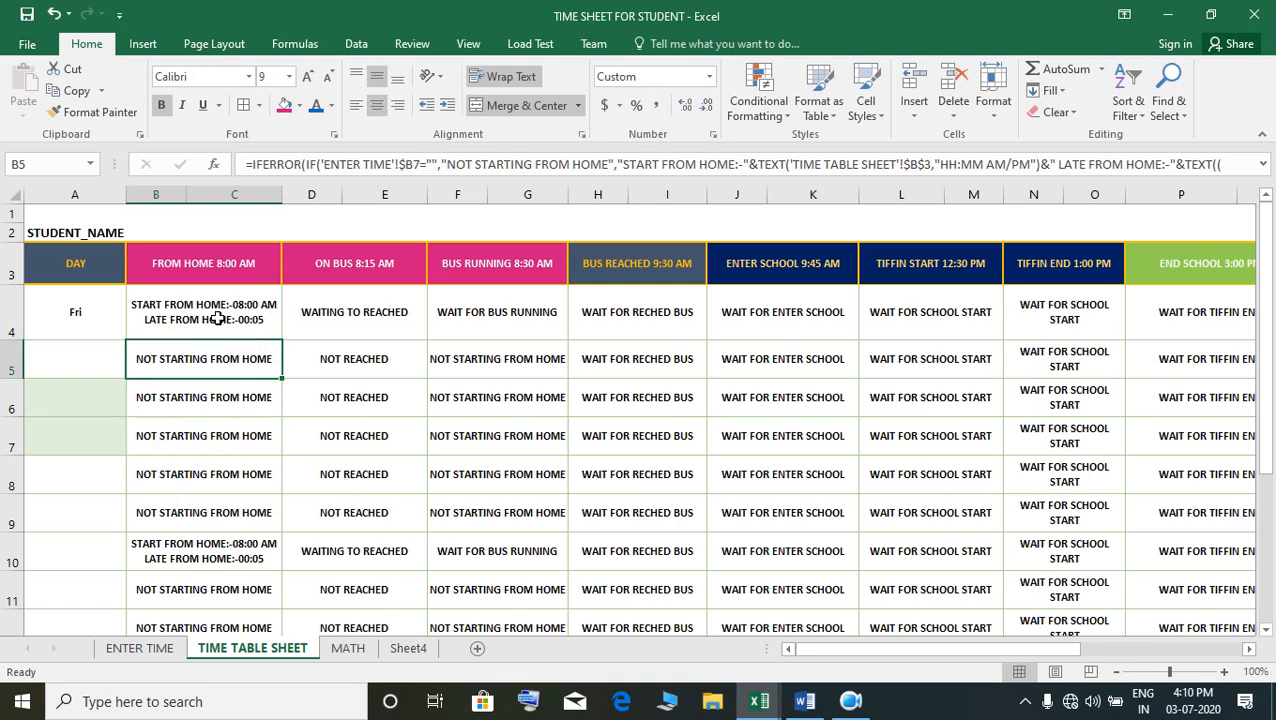
In B4 of TIME TABLE SHEET, replace the first TEXT function's 'TIME TABLE SHEET'!$B$3 reference with 'ENTER TIME'!B6
{"action": "left_click", "coordinate": [217, 318]}
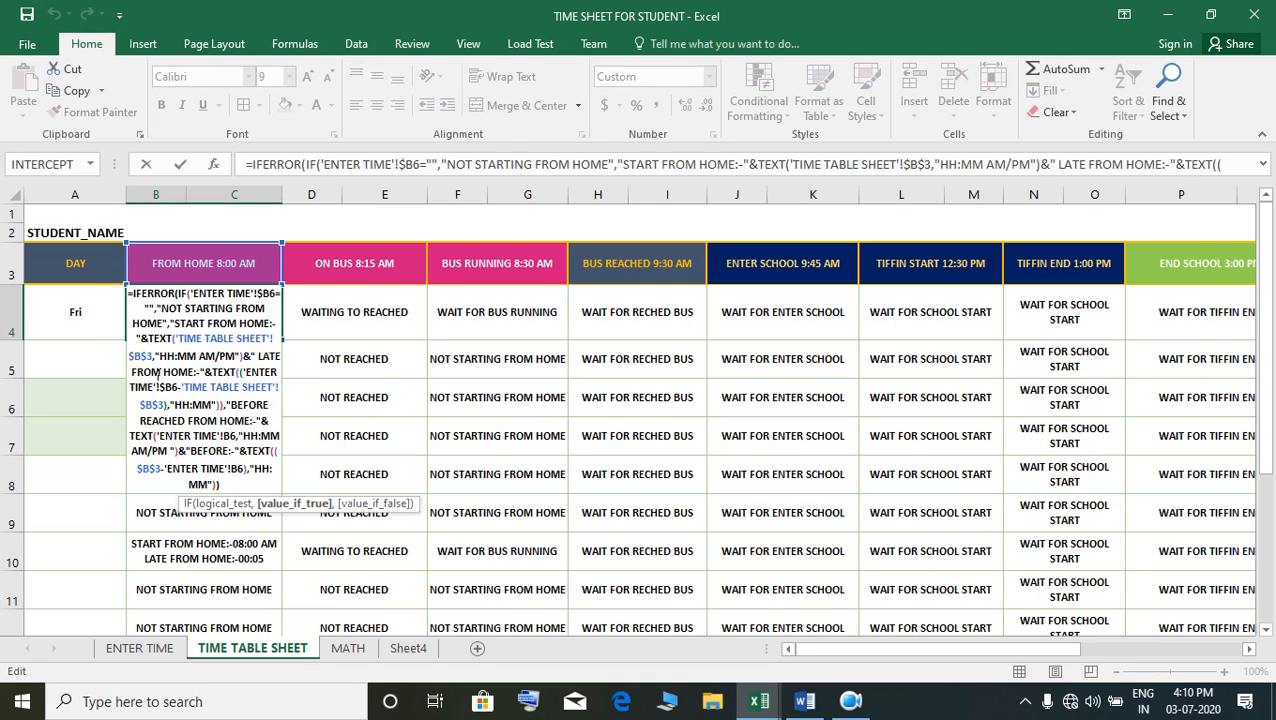
{"action": "left_click", "coordinate": [157, 358]}
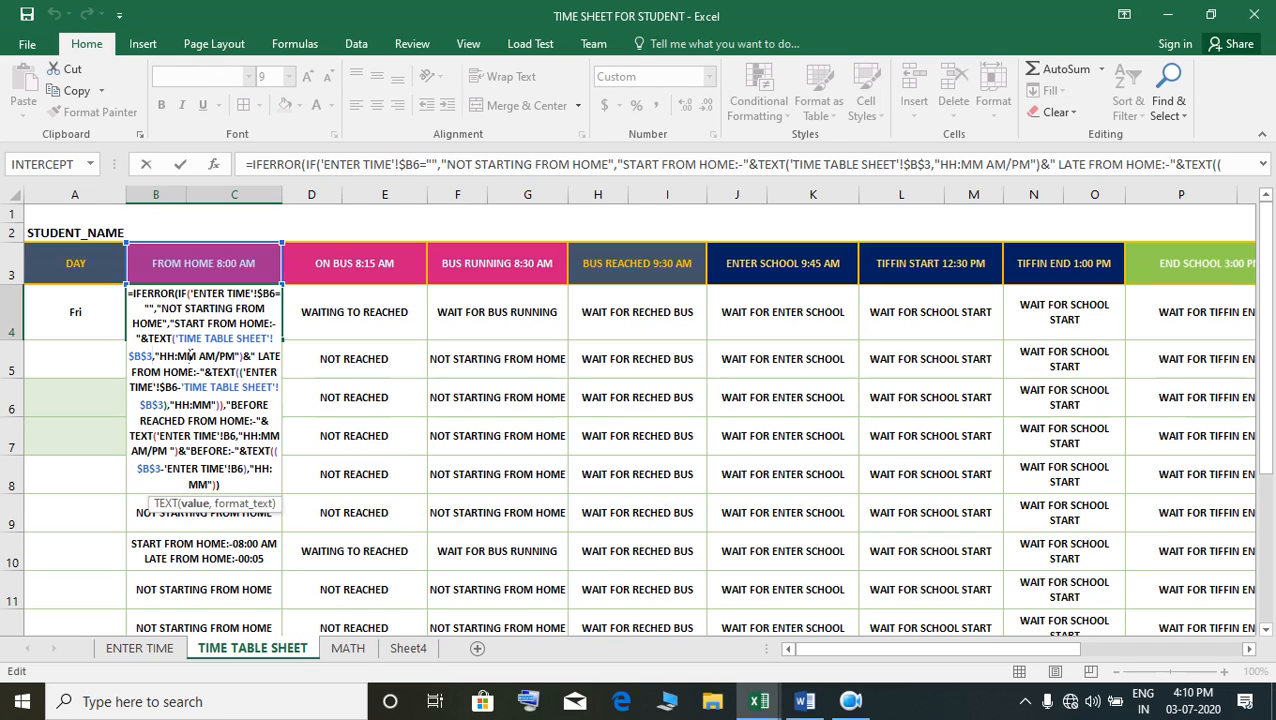
{"action": "key", "text": "BackSpace"}
{"action": "key", "text": "BackSpace"}
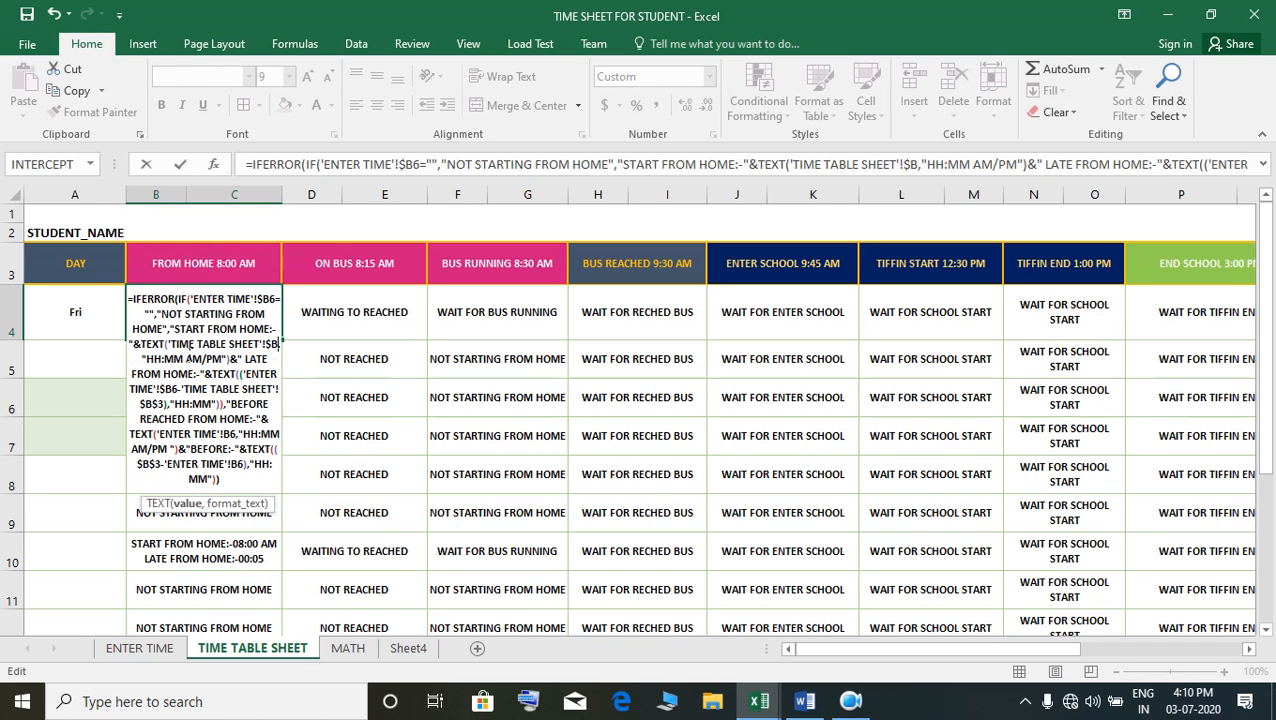
{"action": "key", "text": "BackSpace"}
{"action": "key", "text": "BackSpace"}
{"action": "key", "text": "BackSpace"}
{"action": "key", "text": "BackSpace"}
{"action": "key", "text": "BackSpace"}
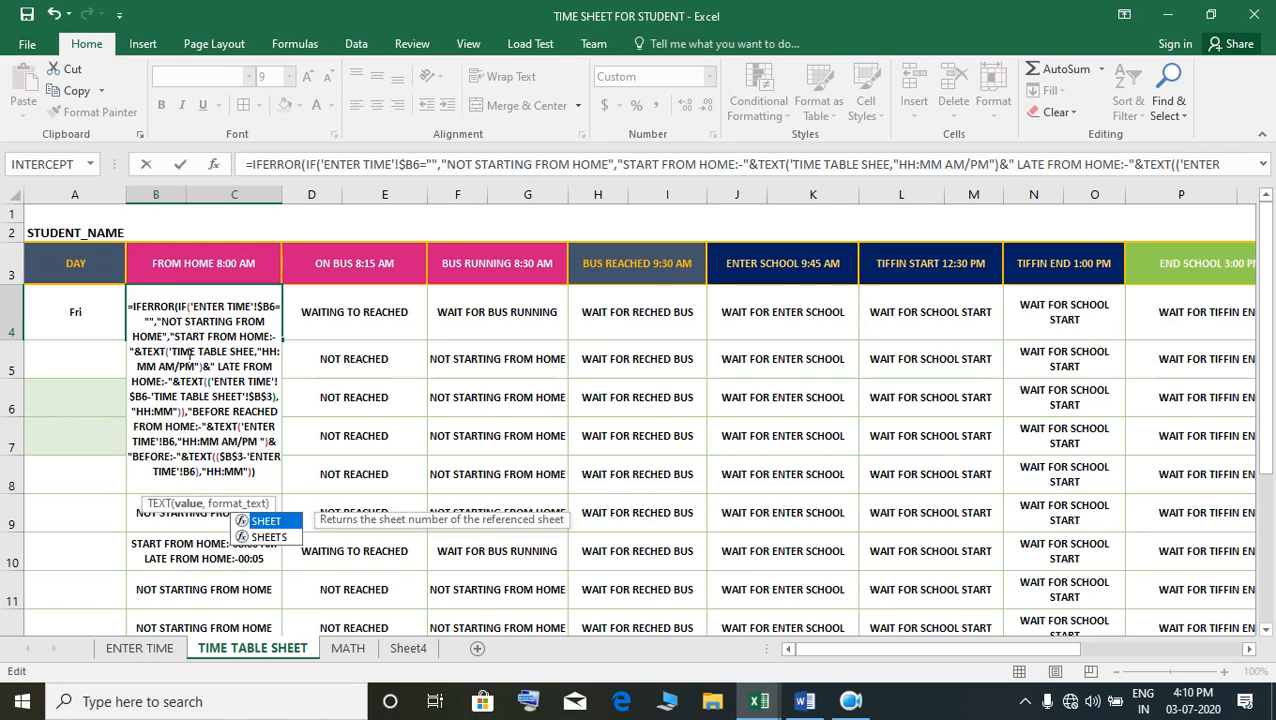
{"action": "key", "text": "BackSpace"}
{"action": "key", "text": "BackSpace"}
{"action": "key", "text": "BackSpace"}
{"action": "key", "text": "BackSpace"}
{"action": "key", "text": "BackSpace"}
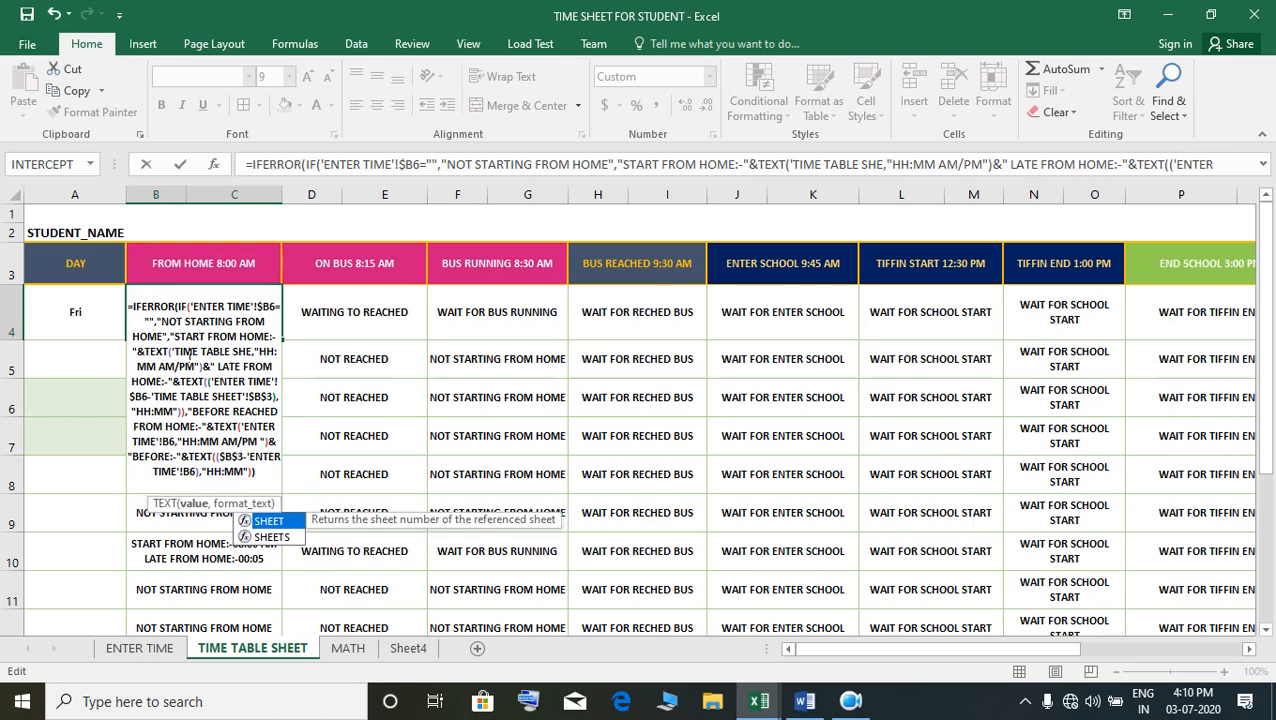
{"action": "key", "text": "BackSpace"}
{"action": "key", "text": "BackSpace"}
{"action": "key", "text": "BackSpace"}
{"action": "key", "text": "BackSpace"}
{"action": "key", "text": "BackSpace"}
{"action": "key", "text": "BackSpace"}
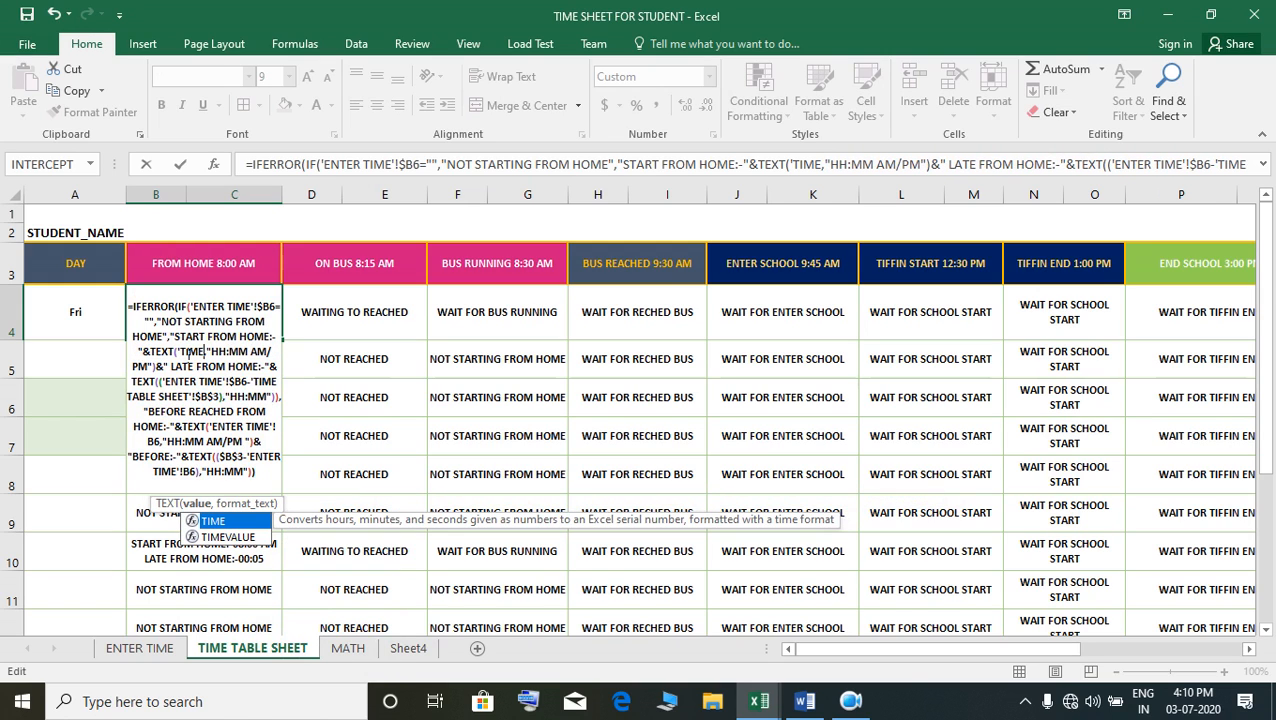
{"action": "key", "text": "BackSpace"}
{"action": "key", "text": "BackSpace"}
{"action": "key", "text": "BackSpace"}
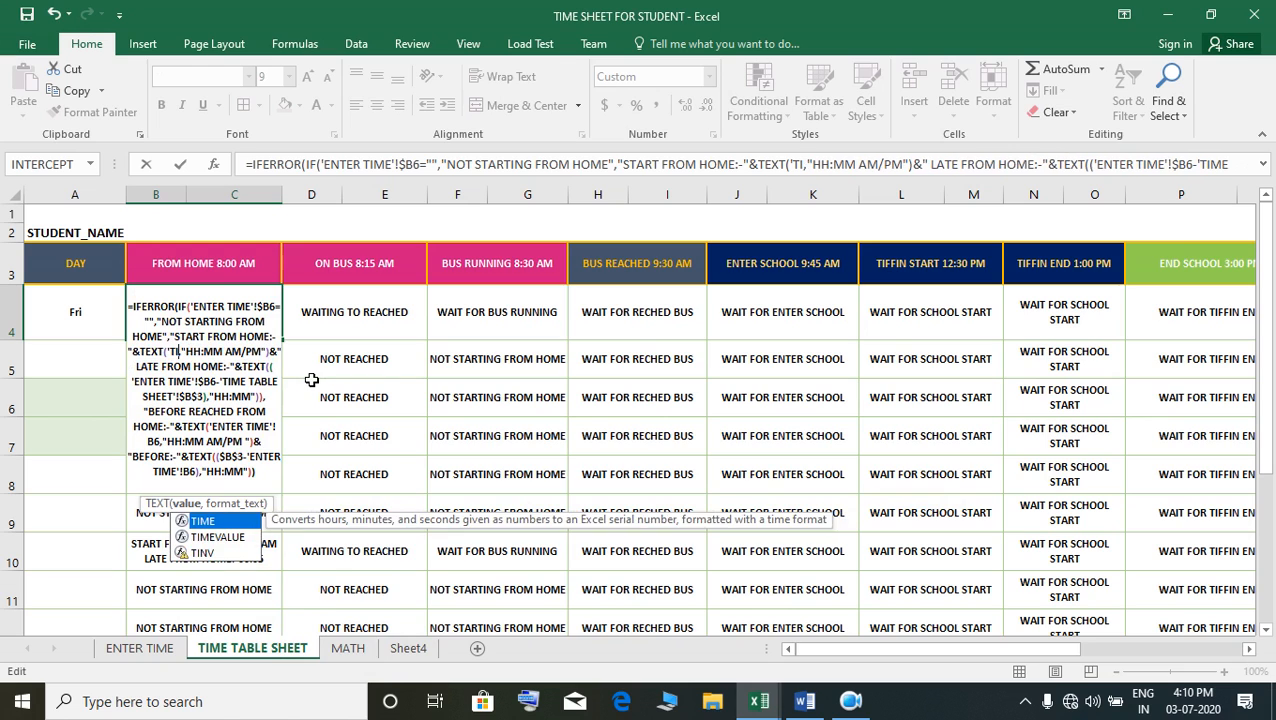
{"action": "key", "text": "BackSpace"}
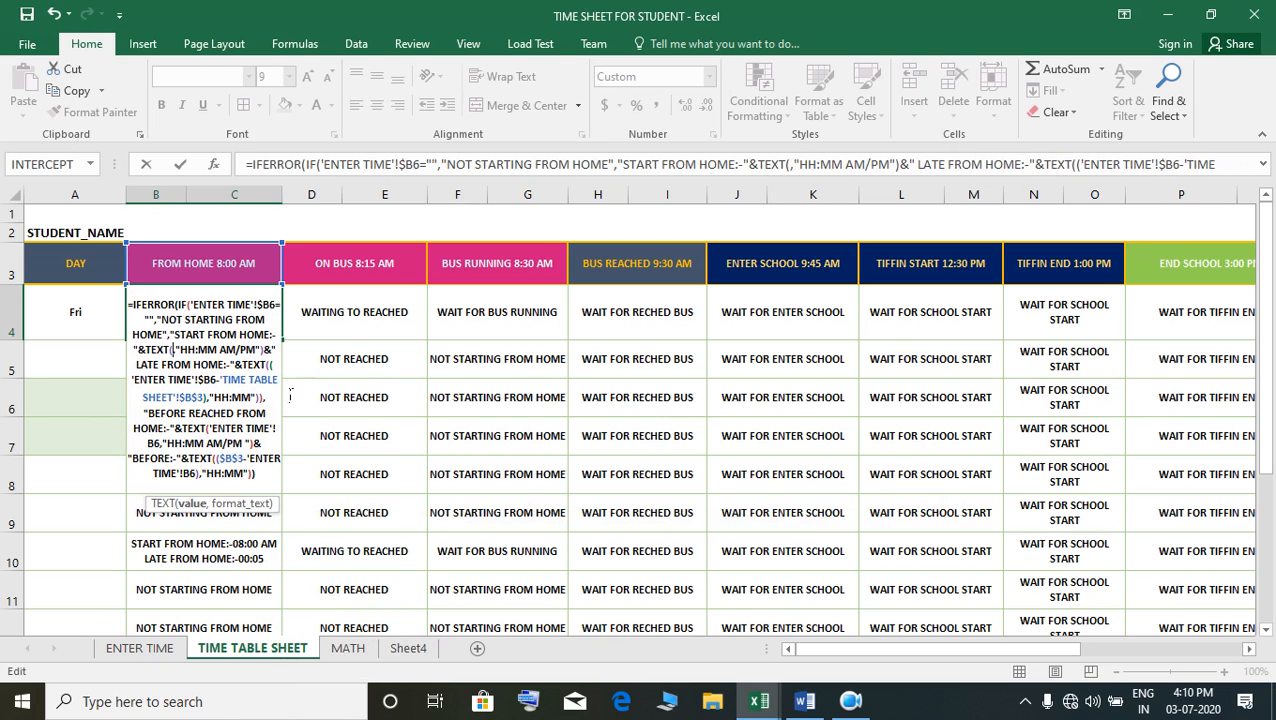
{"action": "left_click", "coordinate": [139, 648]}
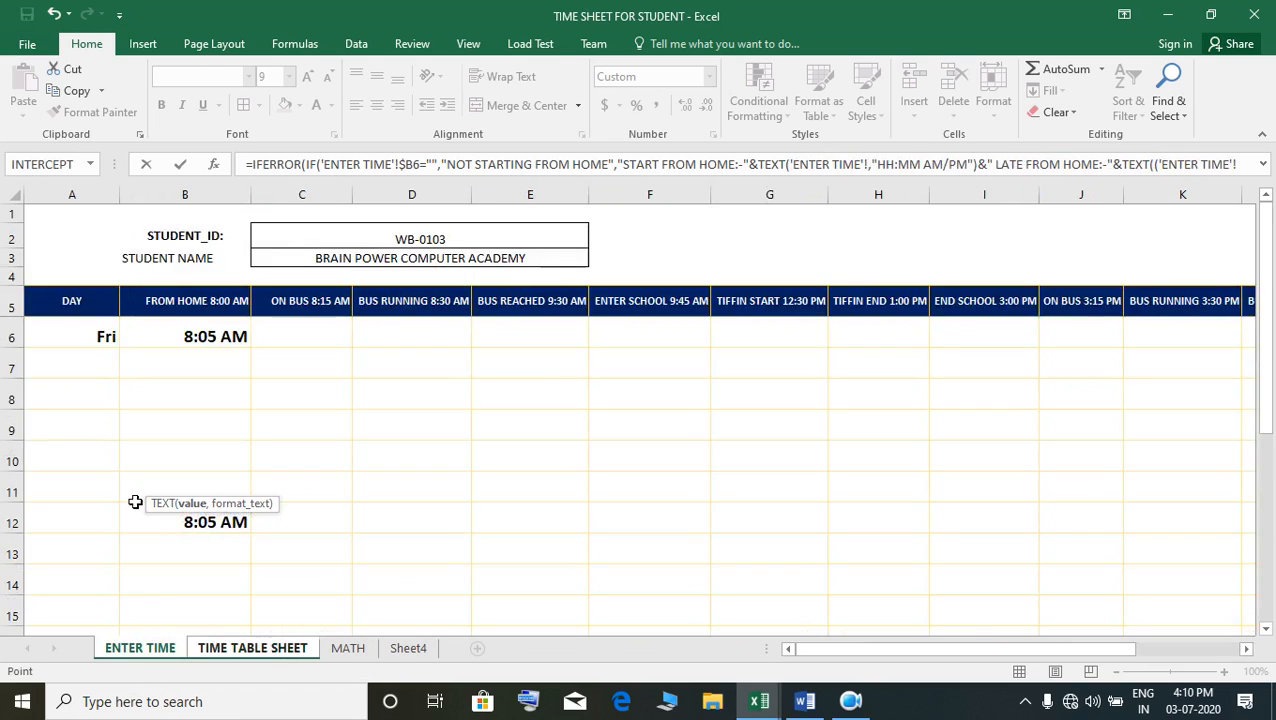
{"action": "left_click", "coordinate": [164, 342]}
{"action": "key", "text": "Return"}
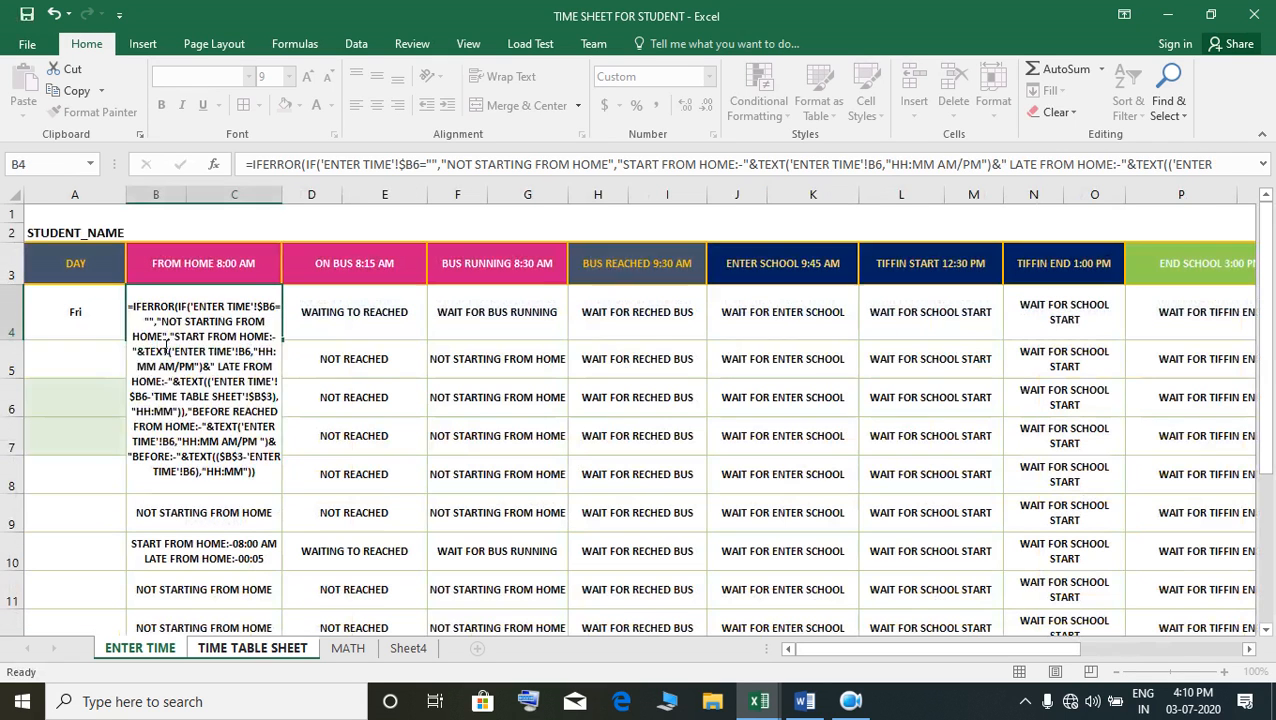
{"action": "left_click", "coordinate": [226, 320]}
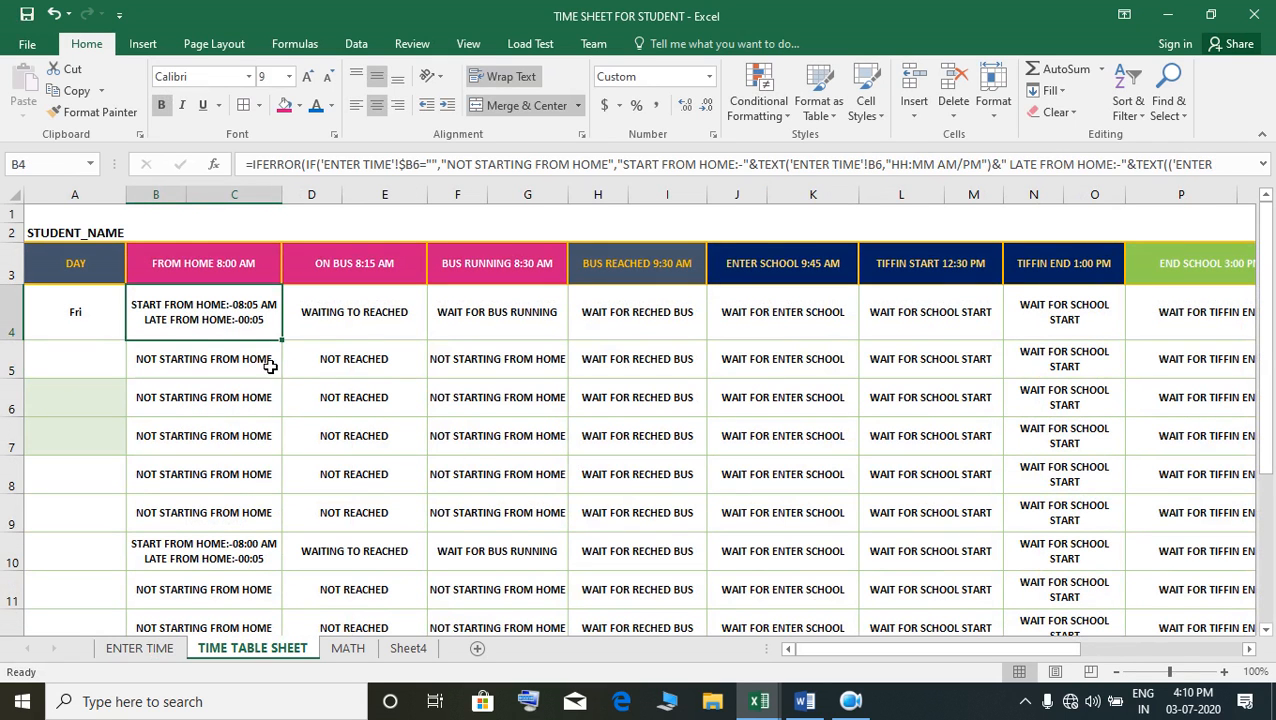
Enter 8:12 PM as the first row's ON BUS time in C6 of ENTER TIME
{"action": "left_click", "coordinate": [154, 655]}
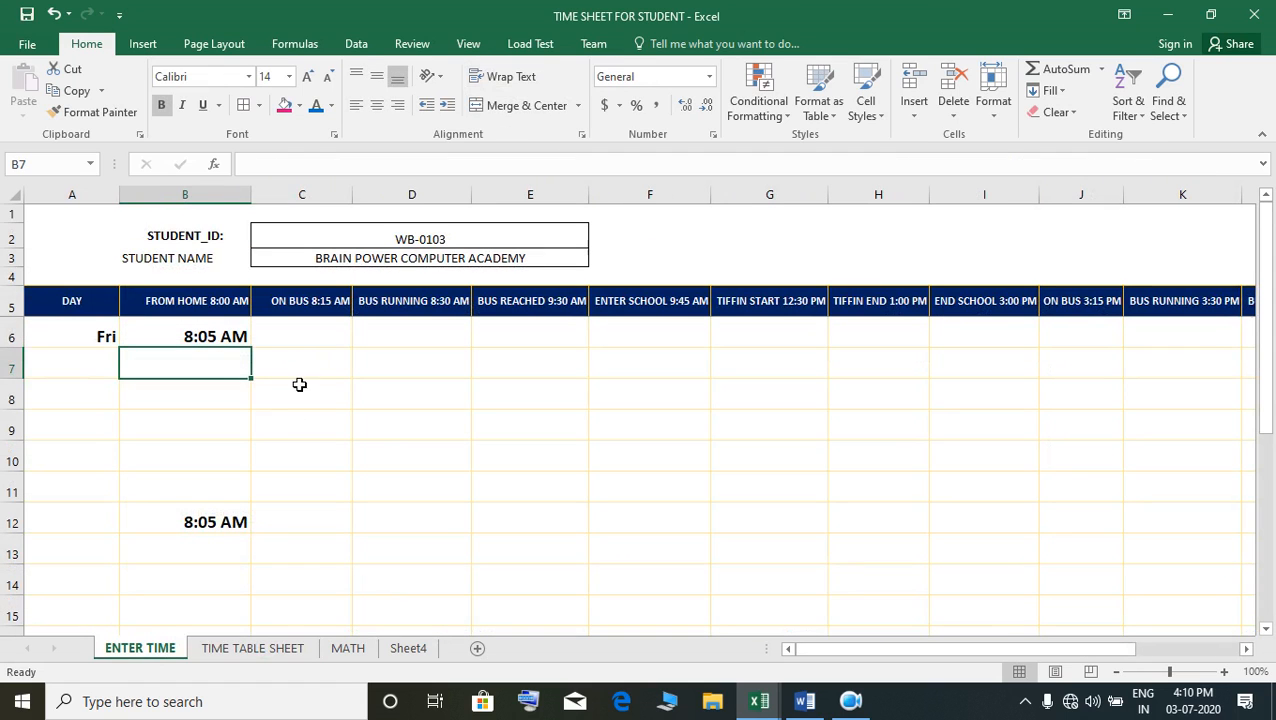
{"action": "left_click", "coordinate": [296, 332]}
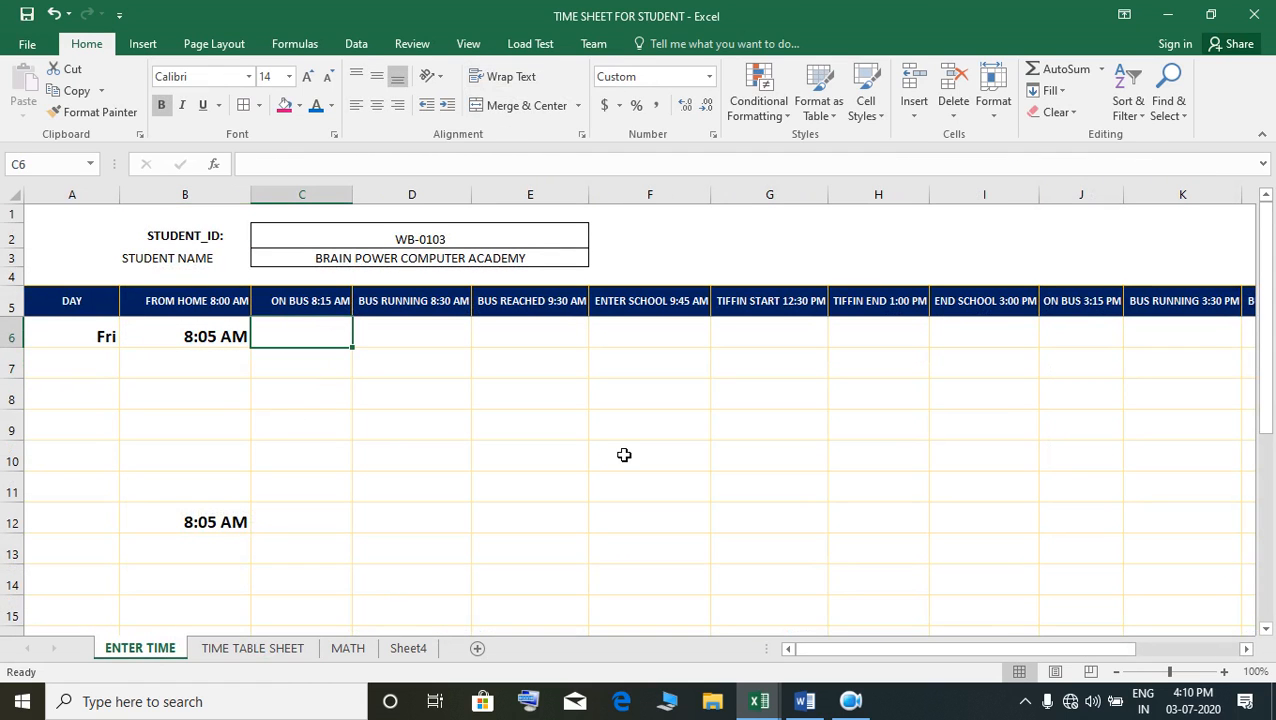
{"action": "type", "text": "8"}
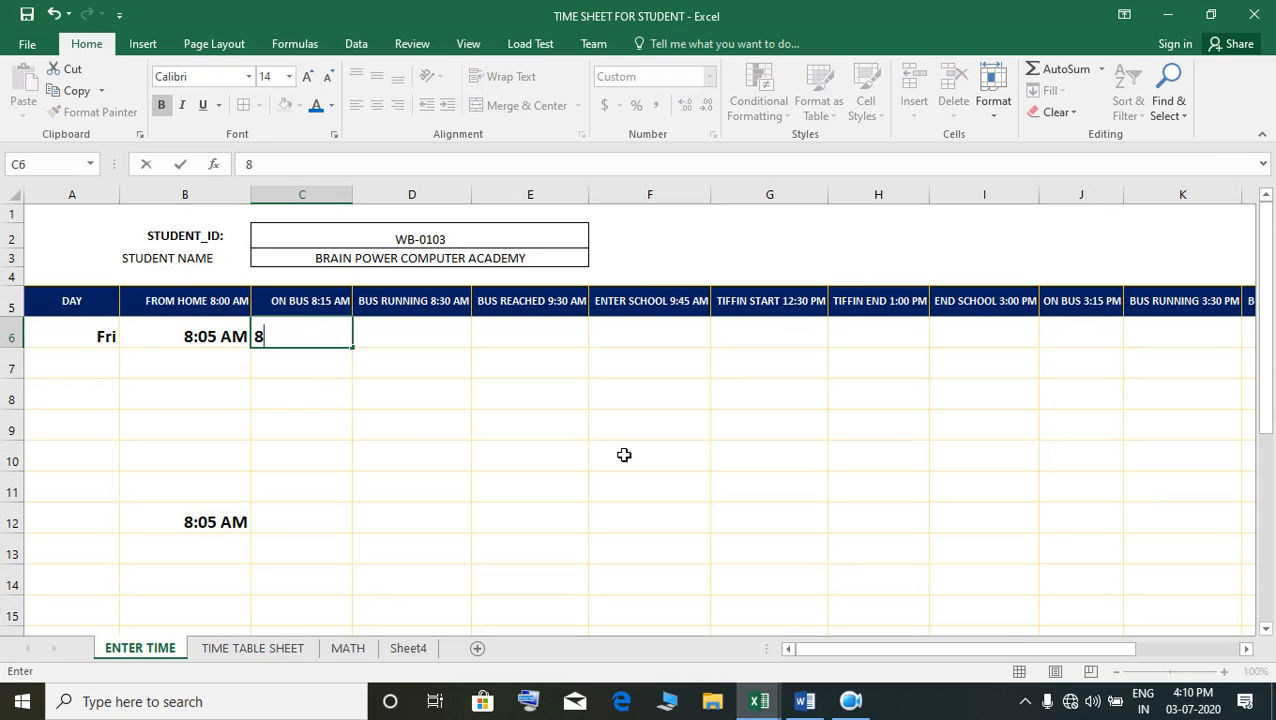
{"action": "type", "text": ":12 PM"}
{"action": "key", "text": "Return"}
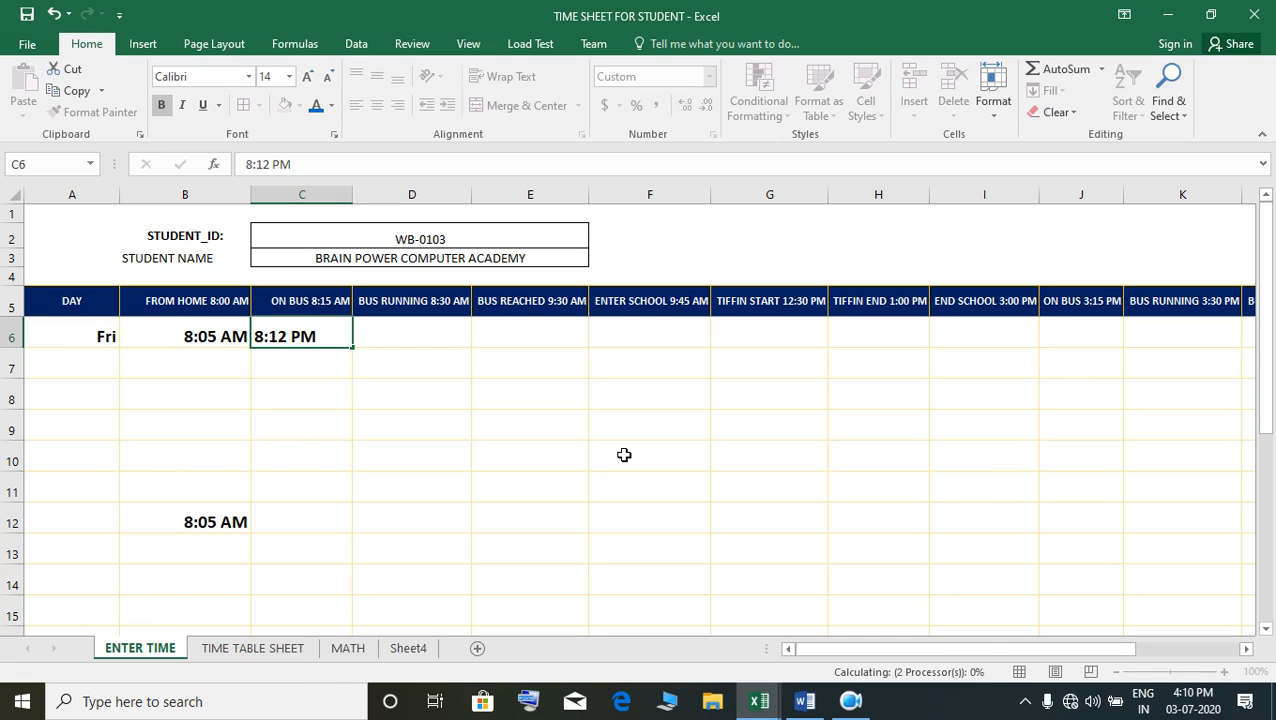
Examine the first ON BUS status and its full formula in cell D4 of TIME TABLE SHEET
{"action": "left_click", "coordinate": [252, 649]}
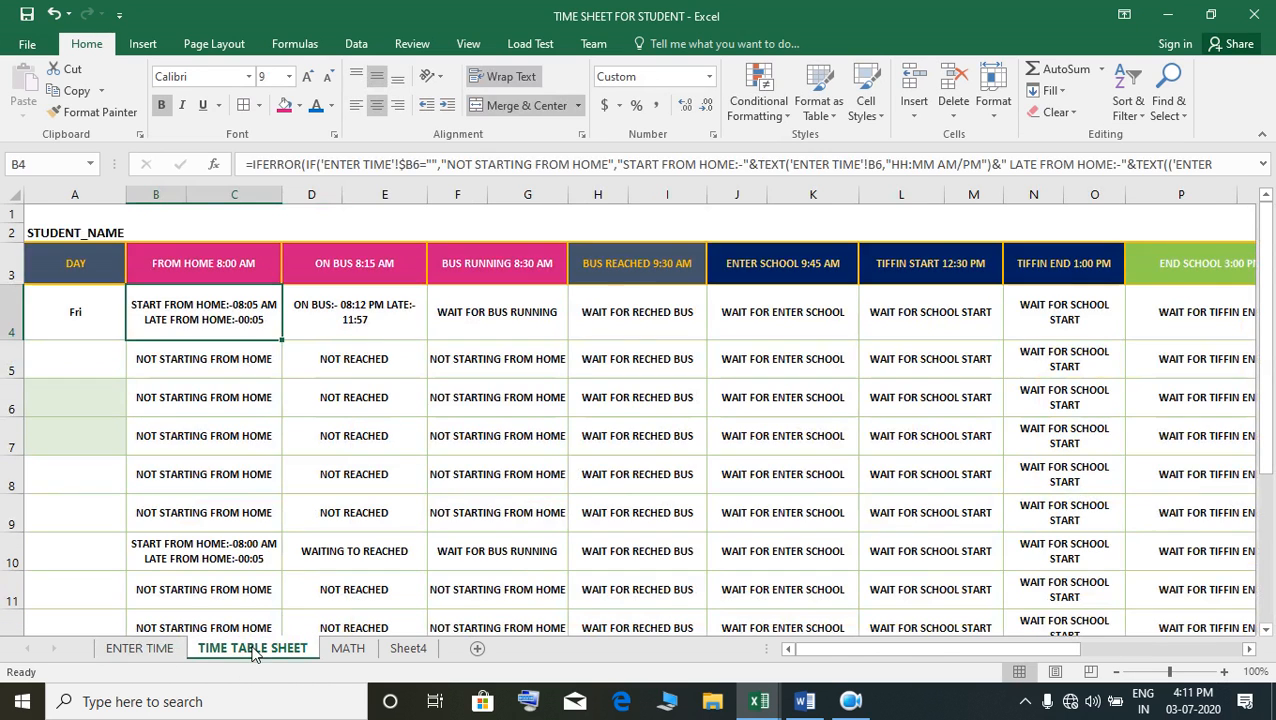
{"action": "left_click", "coordinate": [358, 320]}
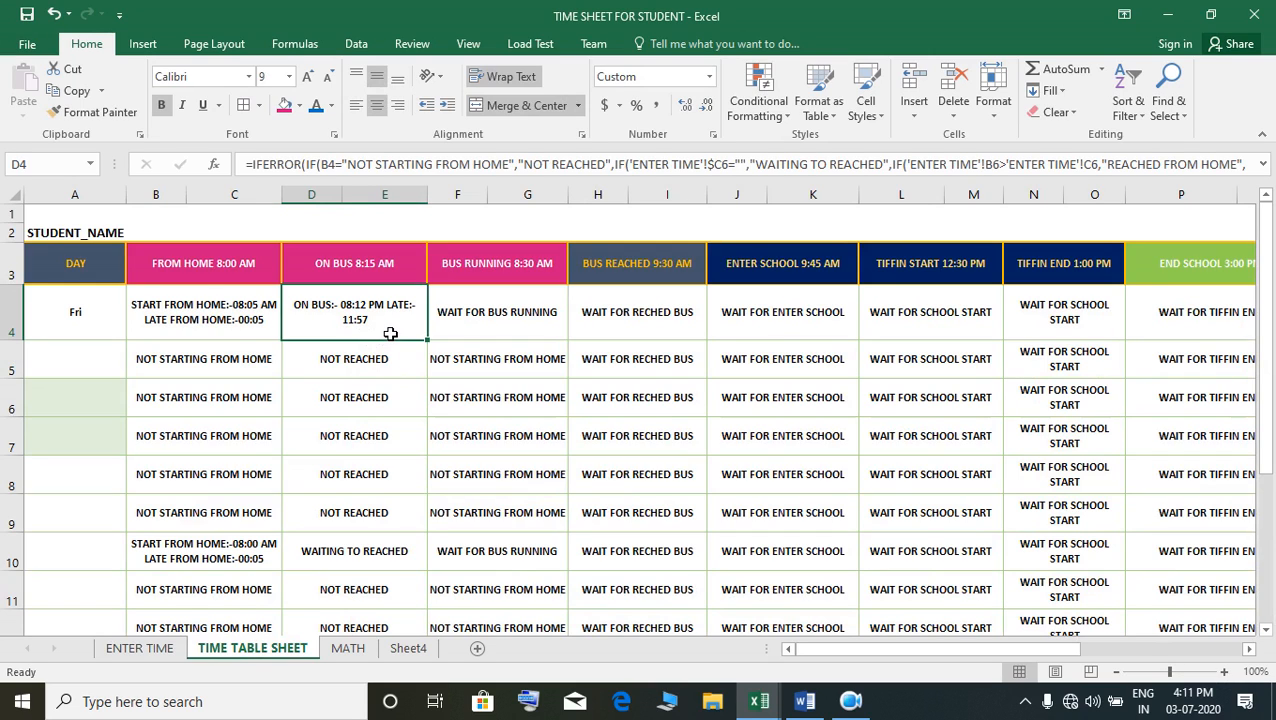
{"action": "double_click", "coordinate": [390, 333]}
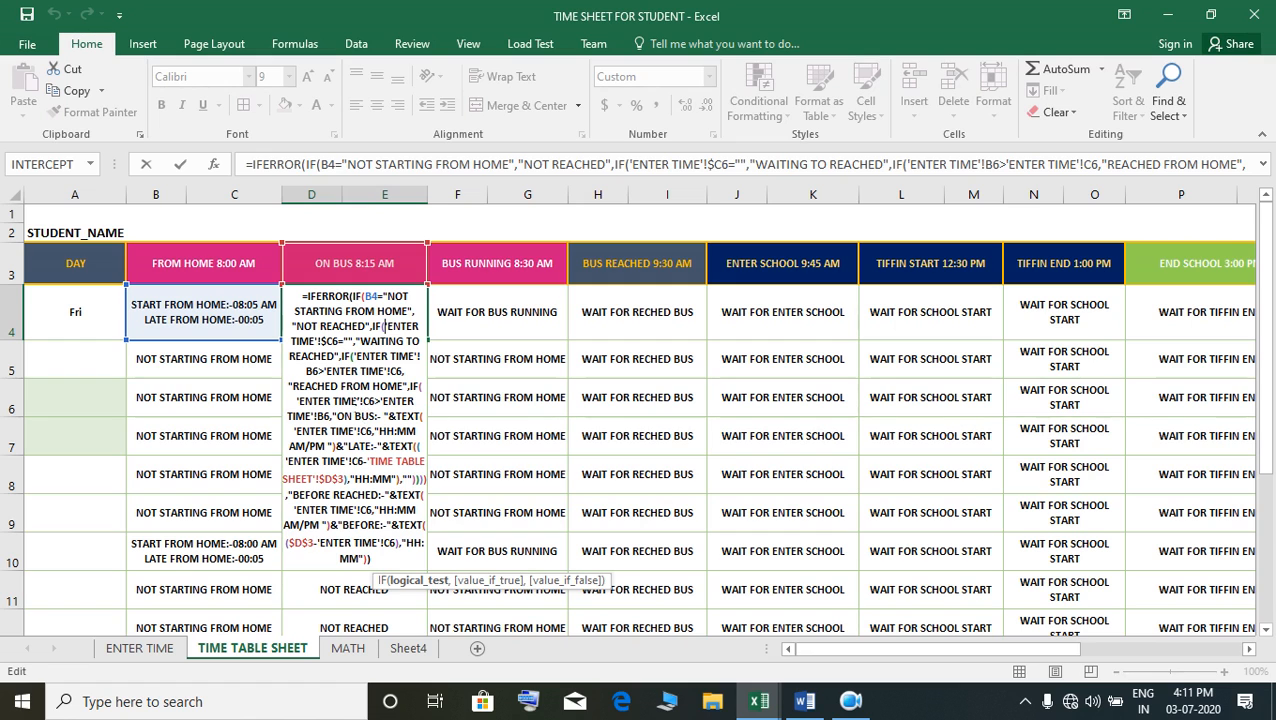
{"action": "key", "text": "Return"}
Correct the first row's ON BUS time in C6 of ENTER TIME to 8:12 AM
{"action": "left_click", "coordinate": [155, 648]}
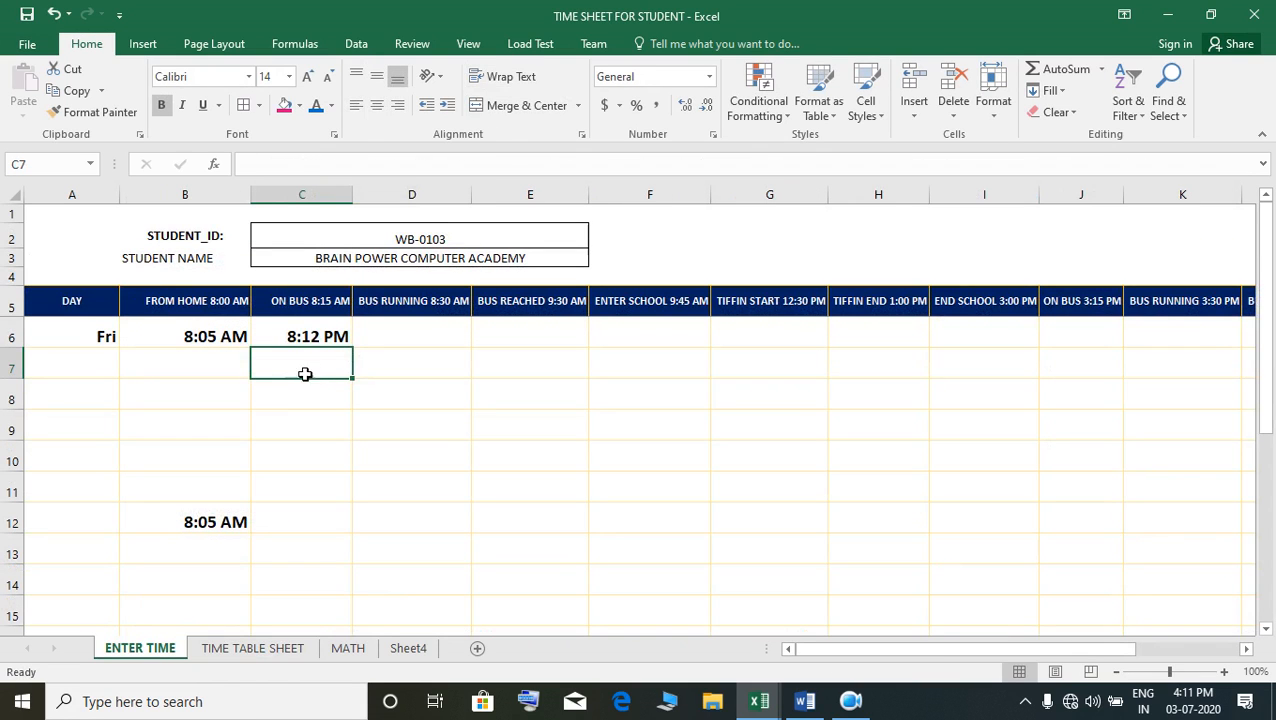
{"action": "left_click", "coordinate": [316, 341]}
{"action": "left_click", "coordinate": [234, 336]}
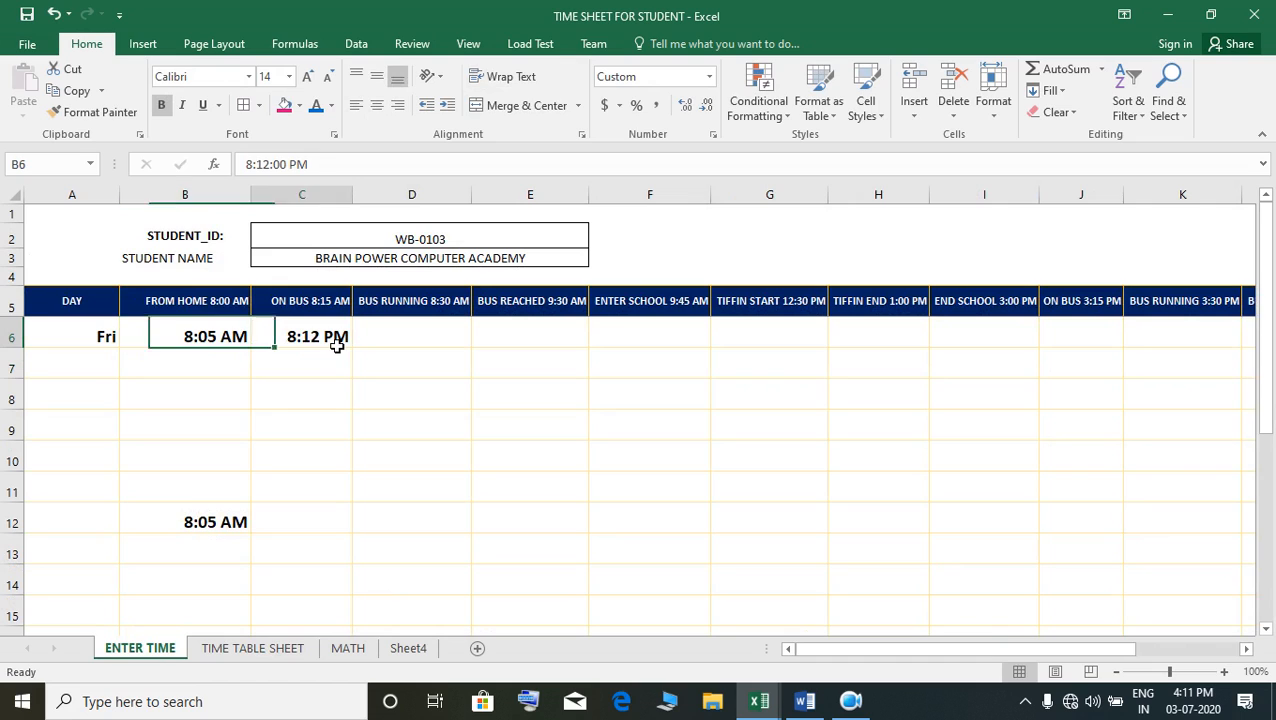
{"action": "left_click", "coordinate": [337, 344]}
{"action": "left_click", "coordinate": [323, 165]}
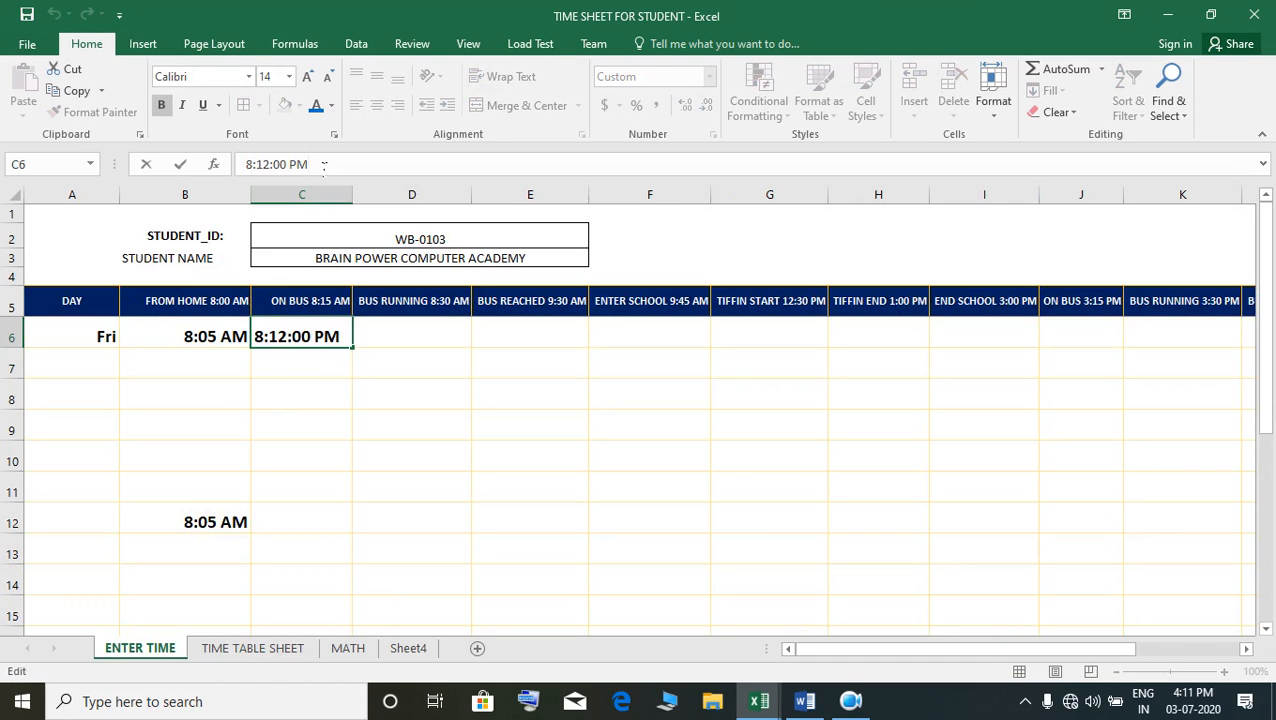
{"action": "key", "text": "BackSpace"}
{"action": "key", "text": "BackSpace"}
{"action": "key", "text": "BackSpace"}
{"action": "type", "text": "AM"}
{"action": "key", "text": "Return"}
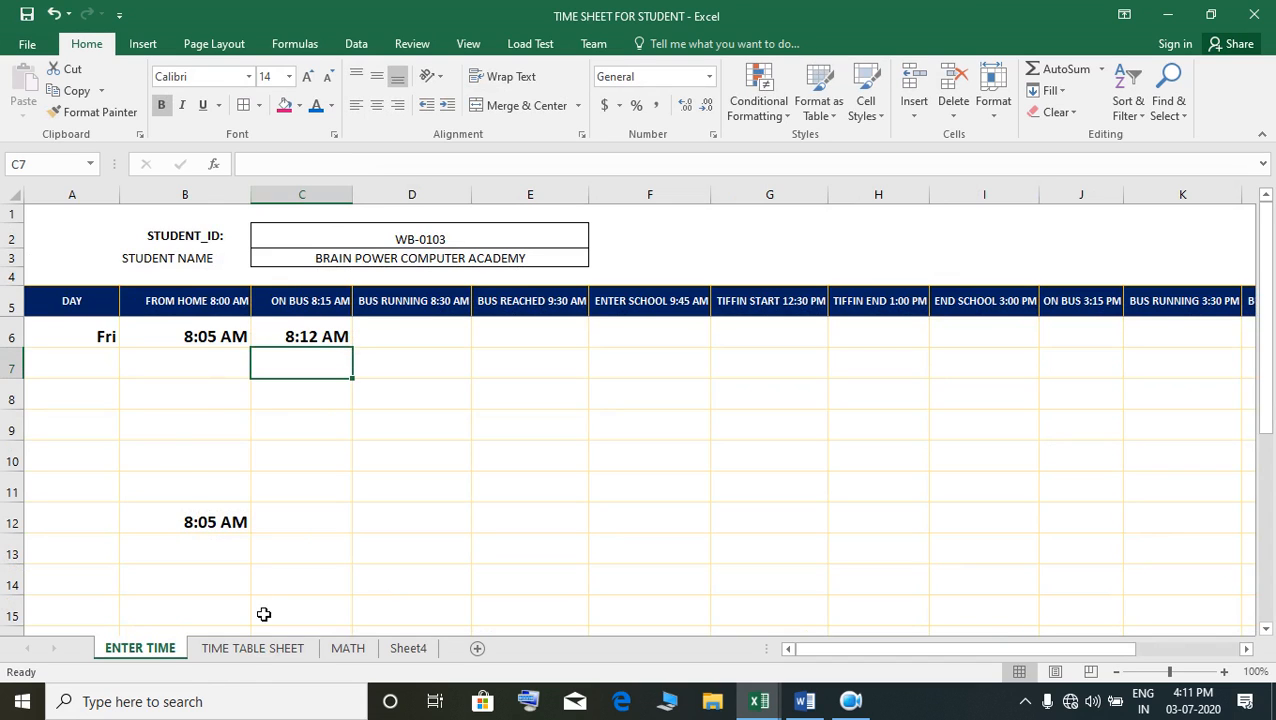
Check the updated ON BUS status D4 in TIME TABLE SHEET, plus the BUS RUNNING status F4 and its scheduled time
{"action": "left_click", "coordinate": [252, 648]}
{"action": "left_click", "coordinate": [343, 325]}
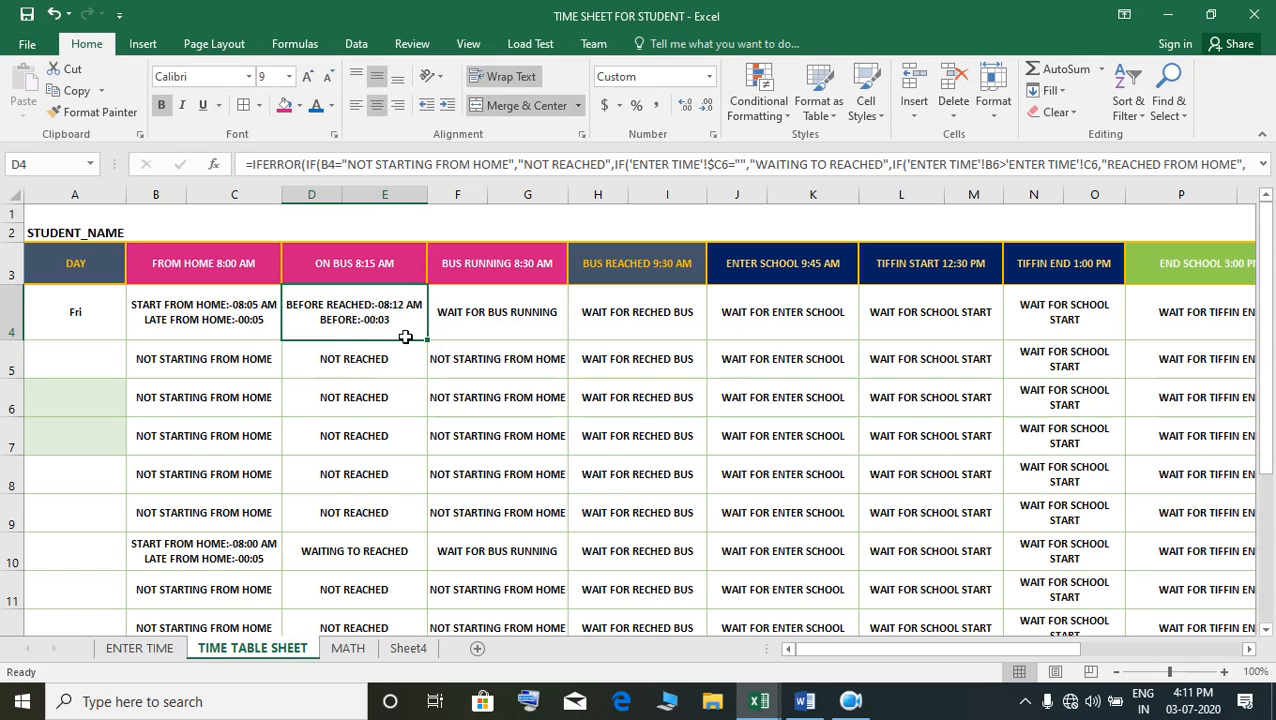
{"action": "left_click", "coordinate": [510, 311]}
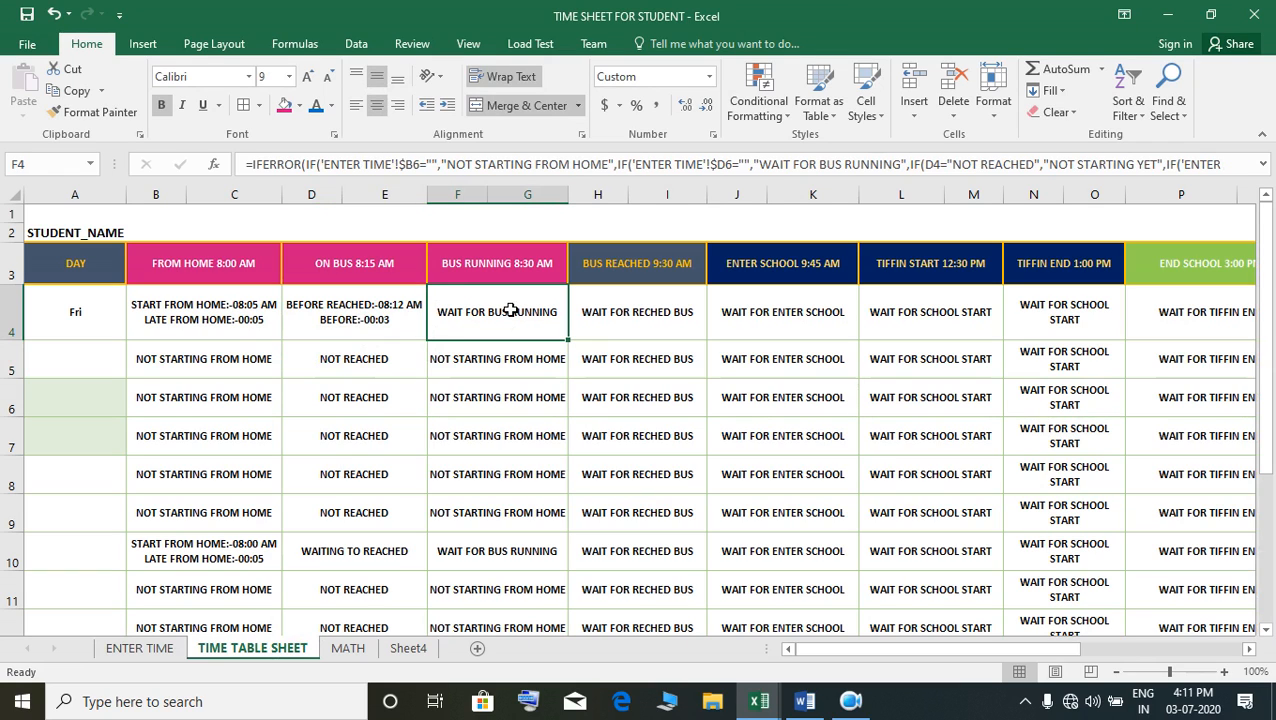
{"action": "left_click", "coordinate": [497, 271]}
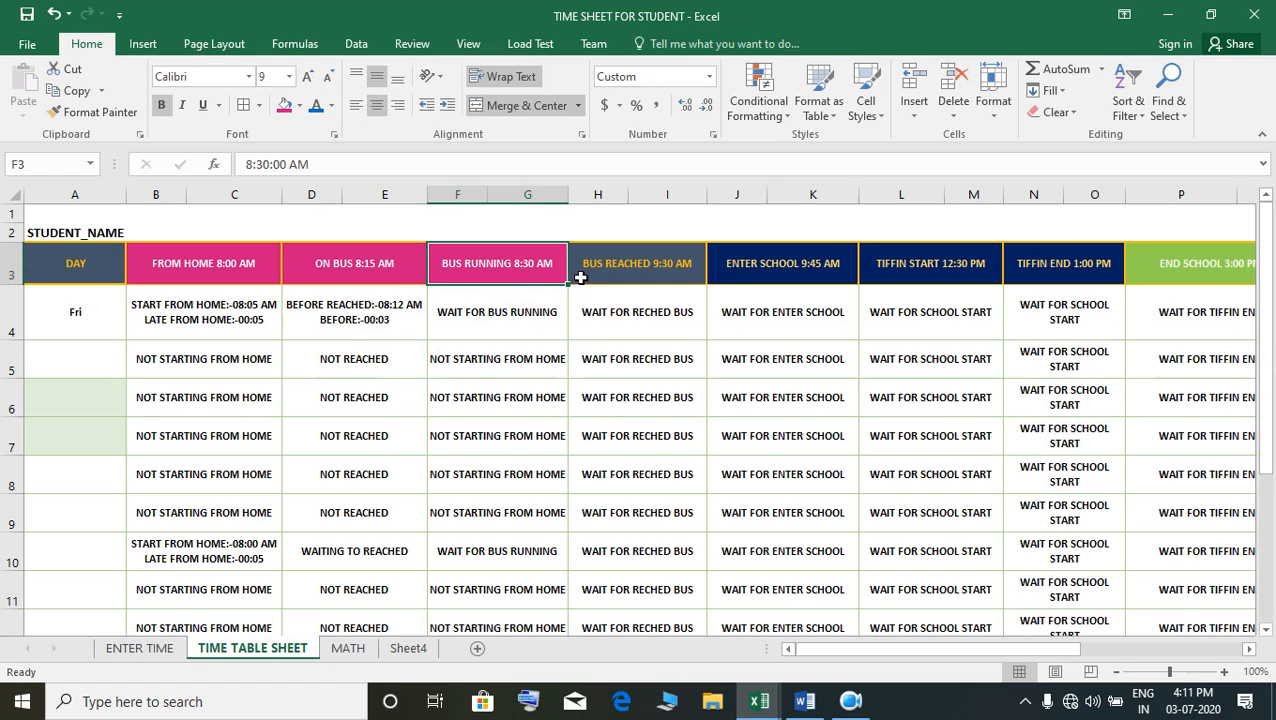
Enter 8:34 AM as the first row's BUS RUNNING time in D6 of ENTER TIME
{"action": "left_click", "coordinate": [170, 648]}
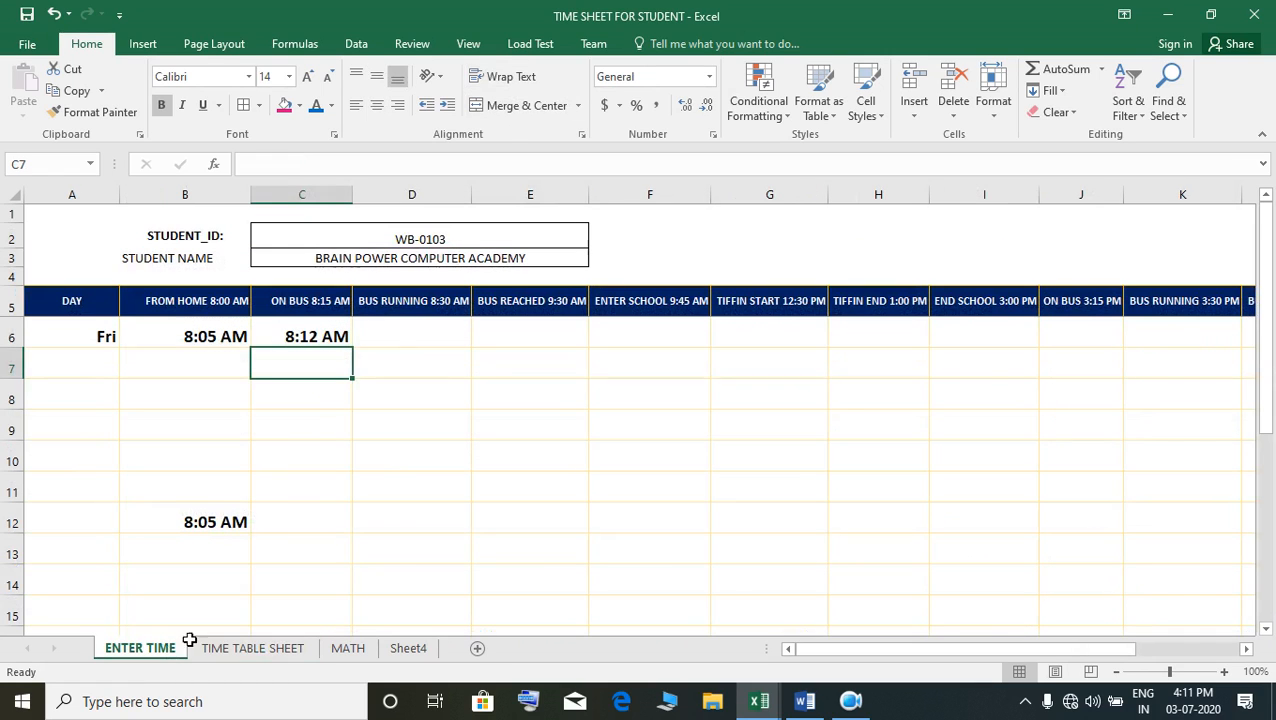
{"action": "left_click", "coordinate": [414, 337]}
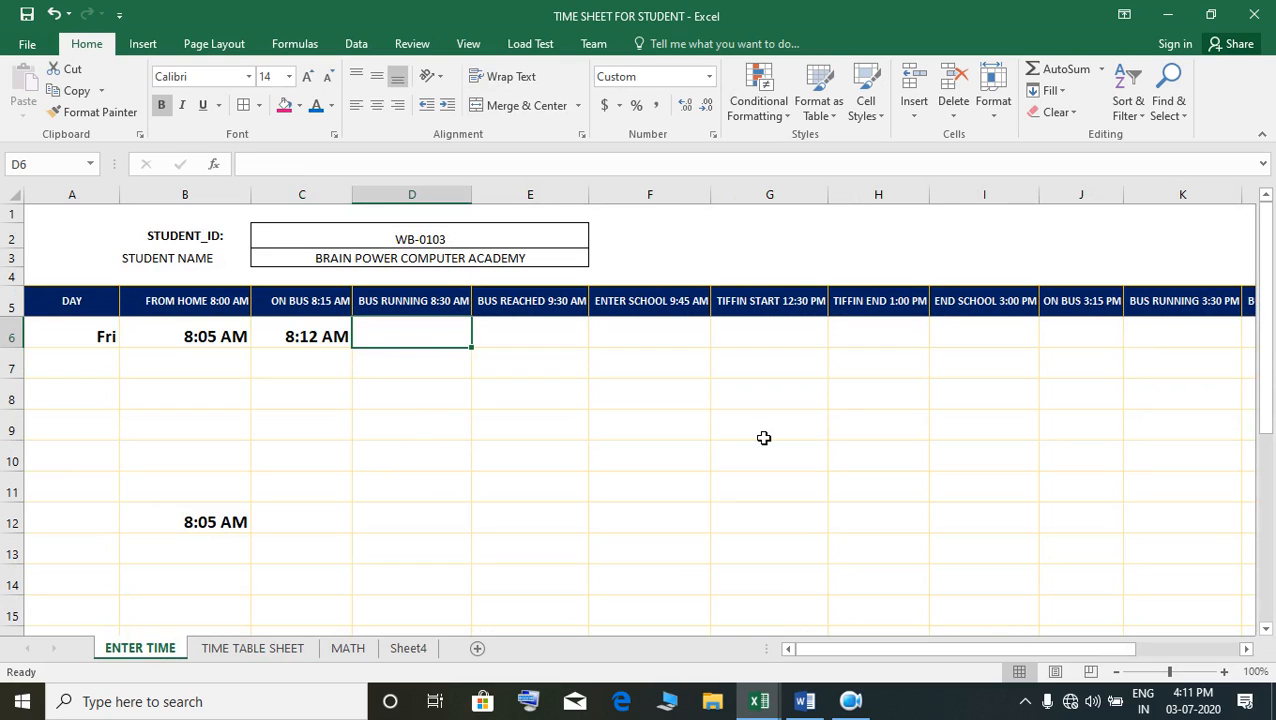
{"action": "type", "text": "8:"}
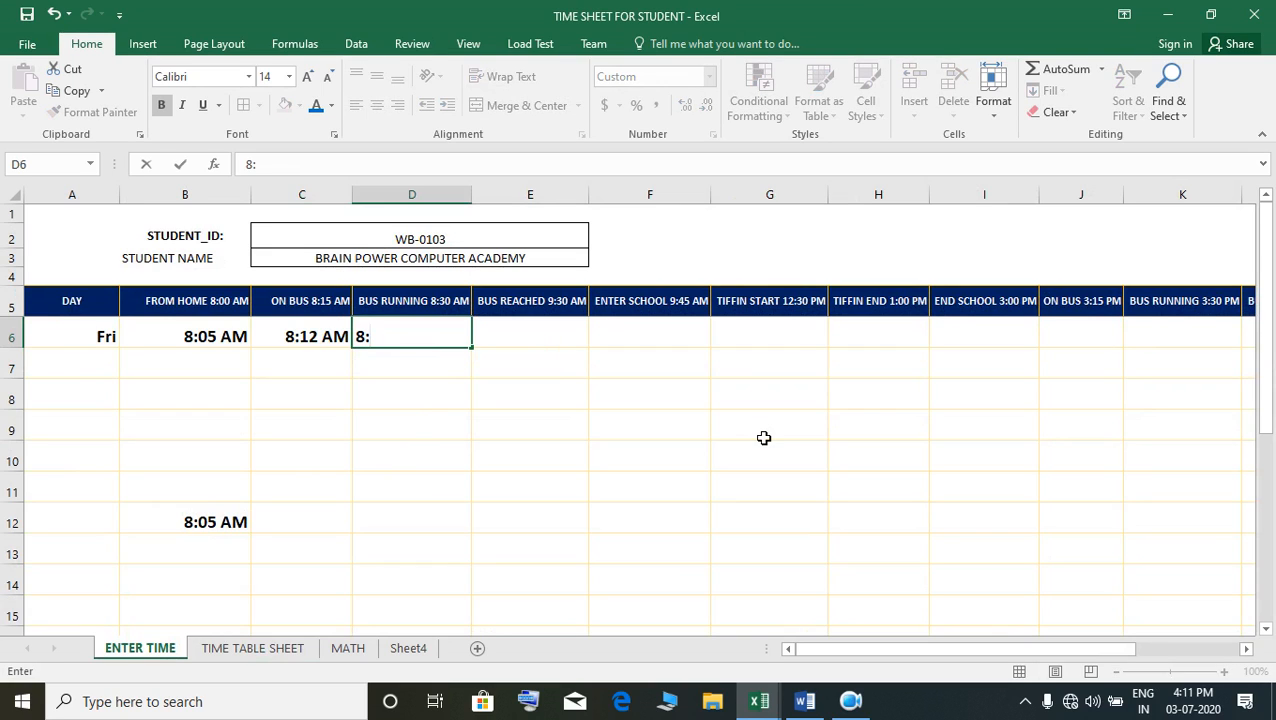
{"action": "type", "text": "34 AM"}
{"action": "key", "text": "Return"}
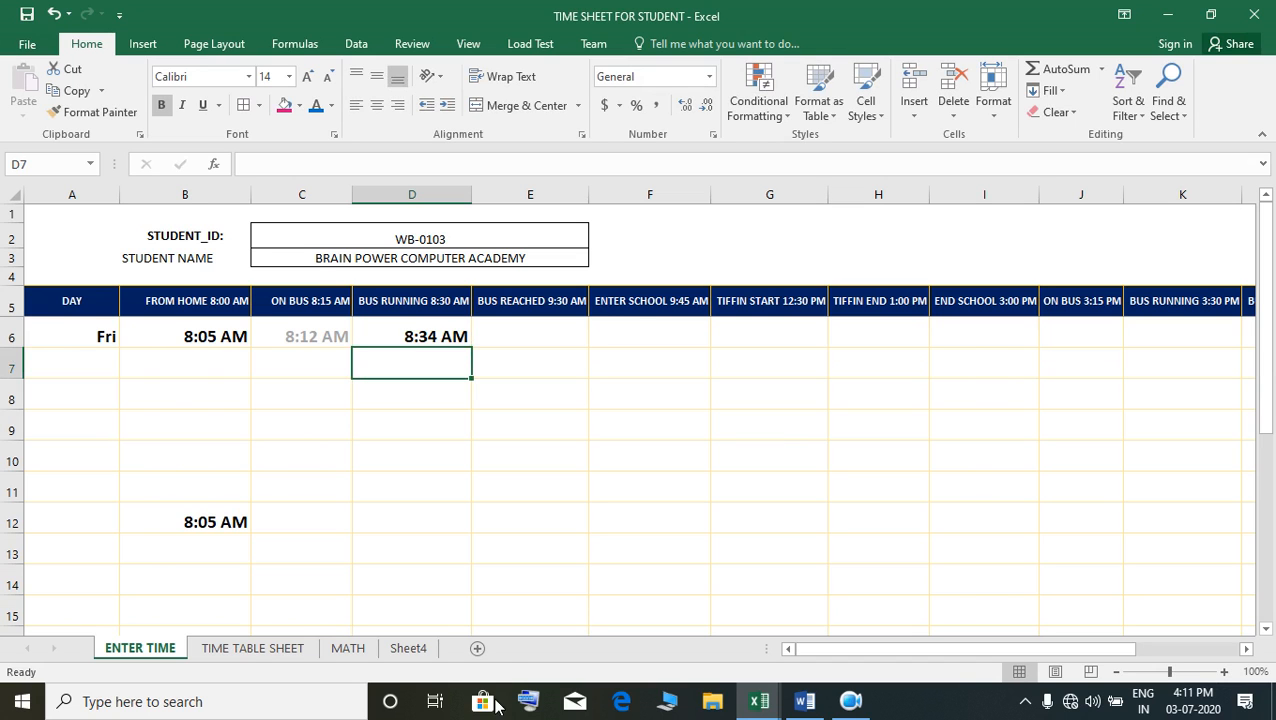
Check the first row's BUS RUNNING, BUS REACHED, ENTER SCHOOL and TIFFIN START statuses in TIME TABLE SHEET
{"action": "left_click", "coordinate": [281, 646]}
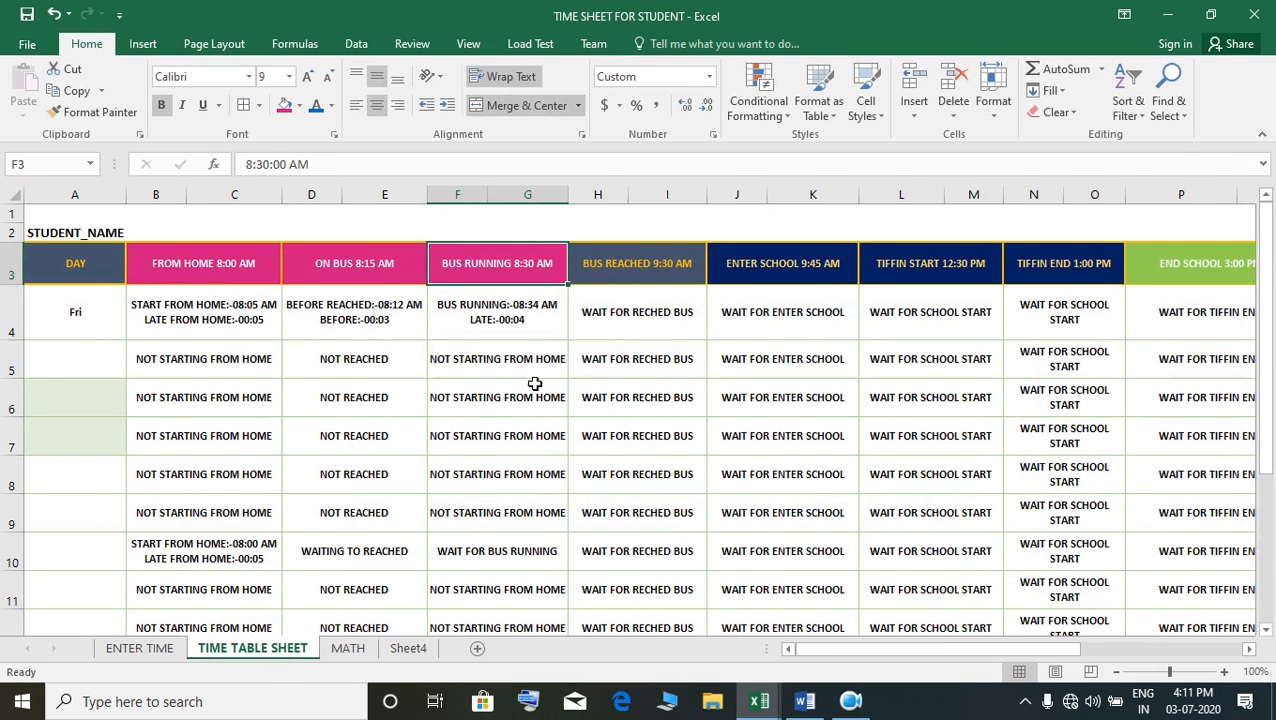
{"action": "left_click", "coordinate": [510, 332]}
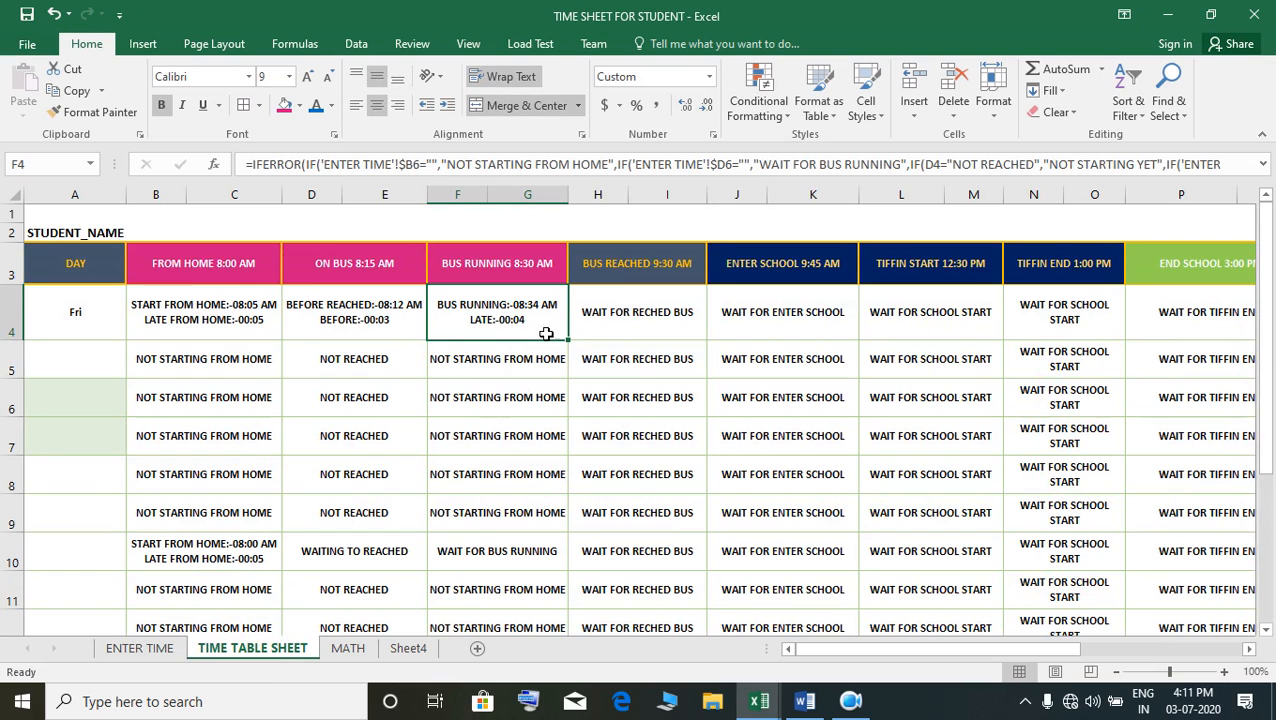
{"action": "left_click", "coordinate": [340, 650]}
{"action": "left_click", "coordinate": [167, 655]}
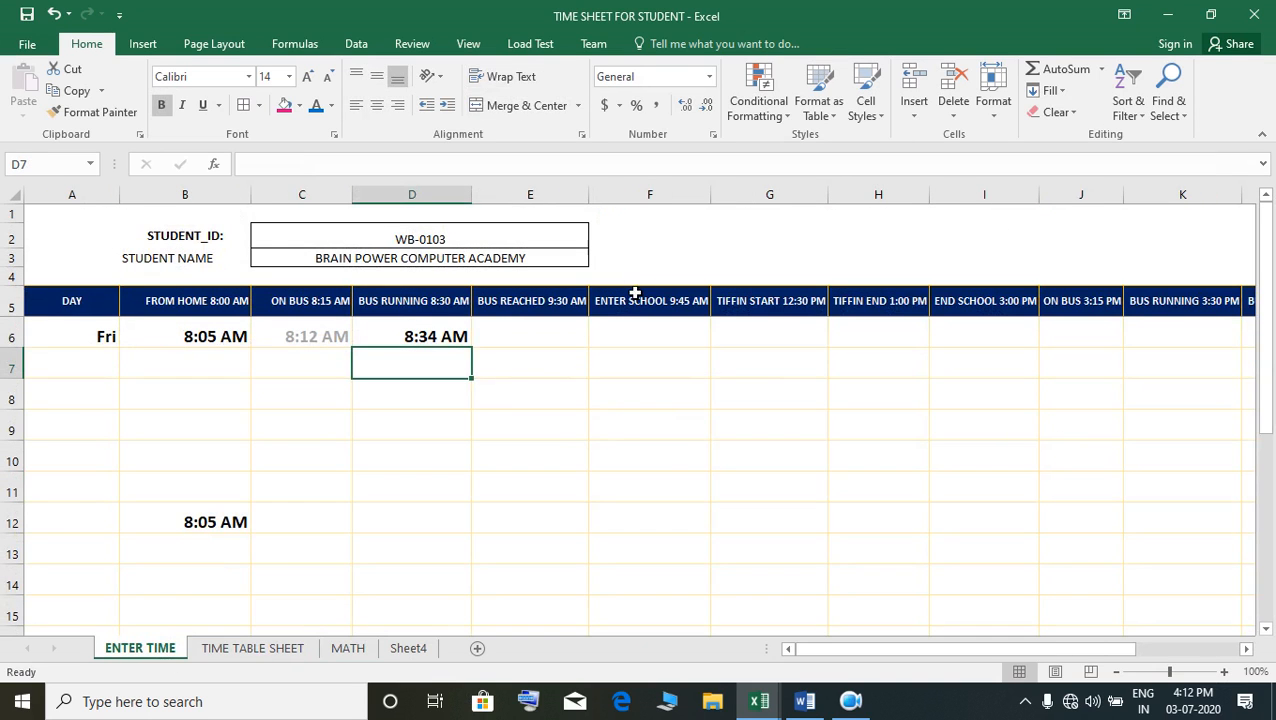
{"action": "left_click", "coordinate": [250, 648]}
{"action": "left_click", "coordinate": [669, 328]}
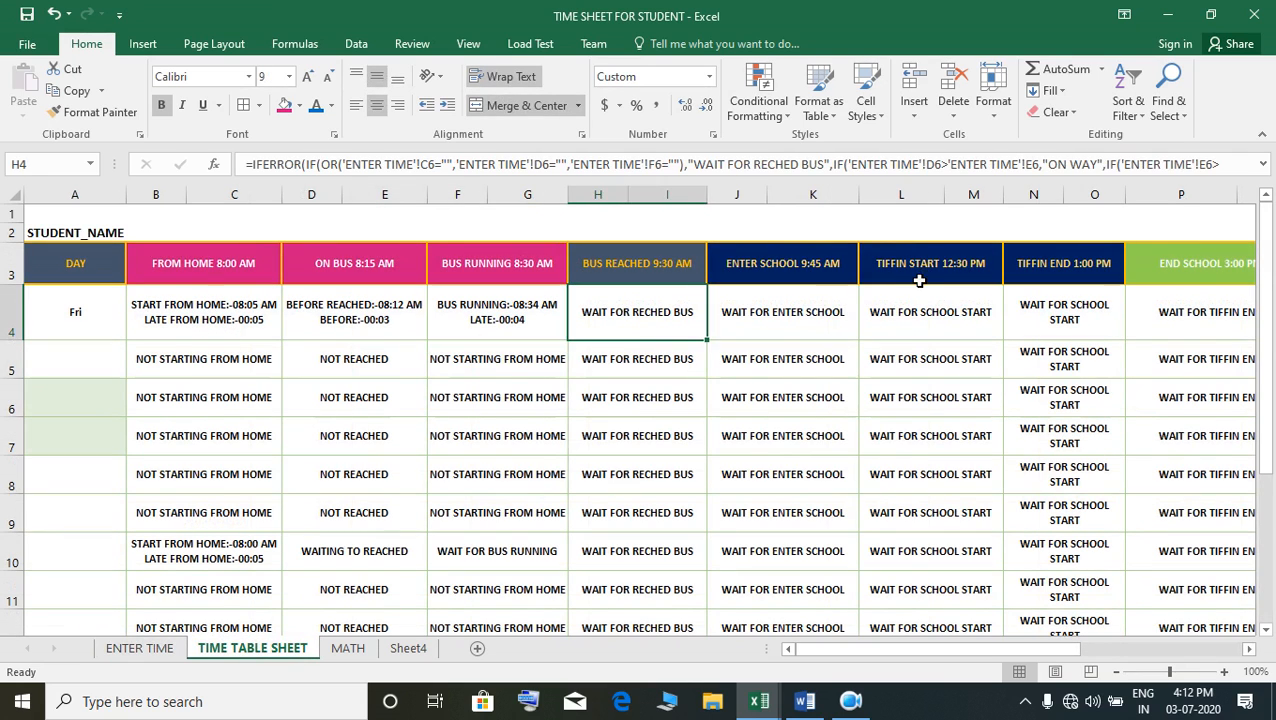
{"action": "left_click", "coordinate": [817, 312]}
{"action": "left_click", "coordinate": [883, 319]}
Enter 9:40 AM as the first row's BUS REACHED time in E6 of the ENTER TIME sheet
{"action": "left_click", "coordinate": [160, 647]}
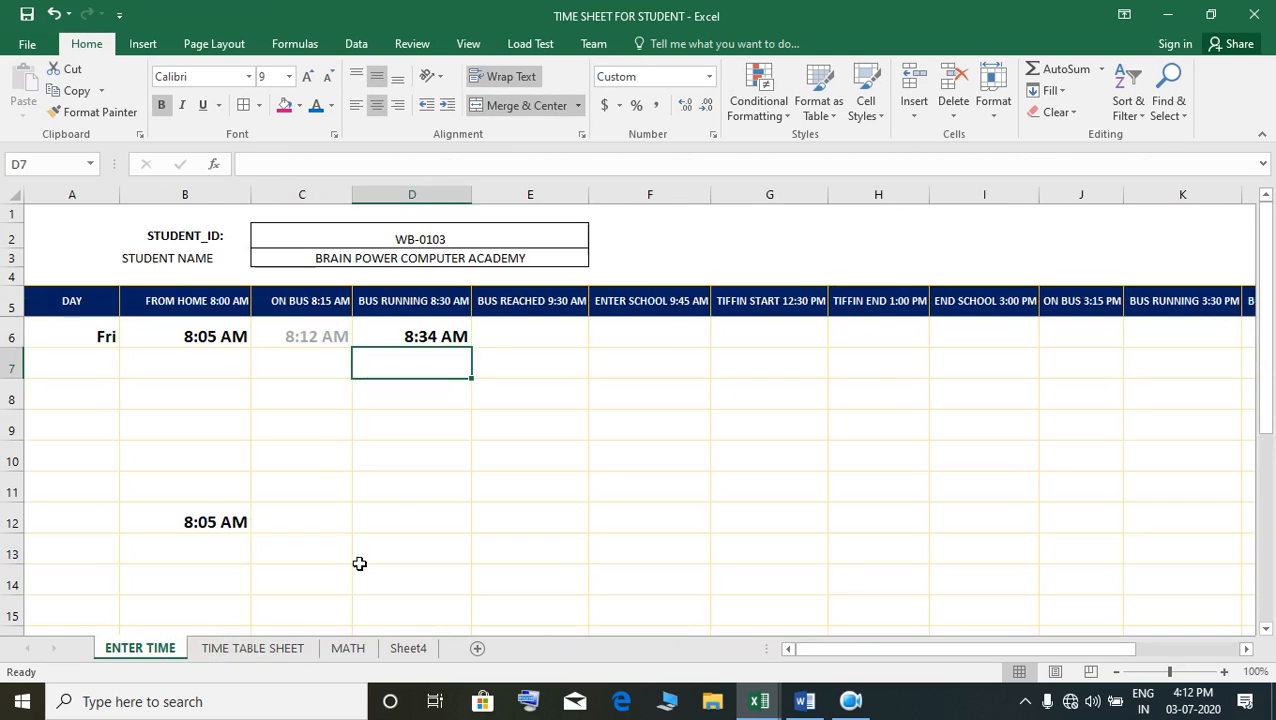
{"action": "left_click", "coordinate": [507, 340]}
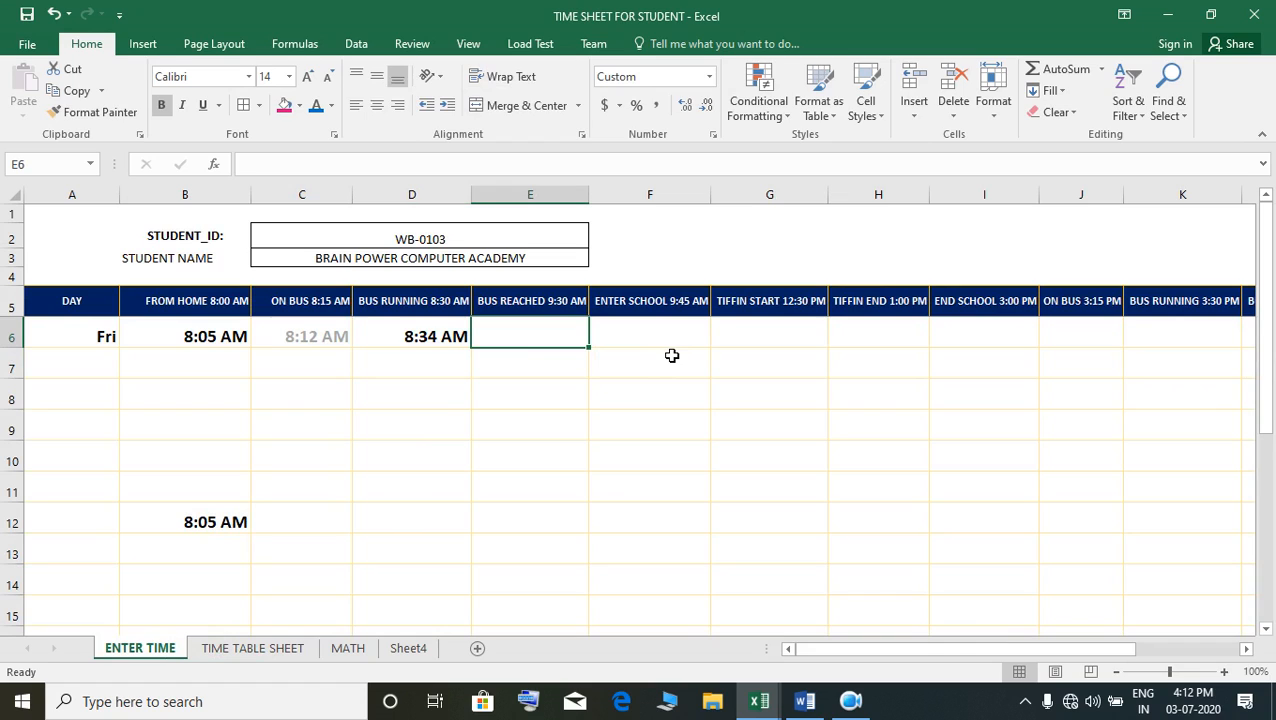
{"action": "type", "text": "9:"}
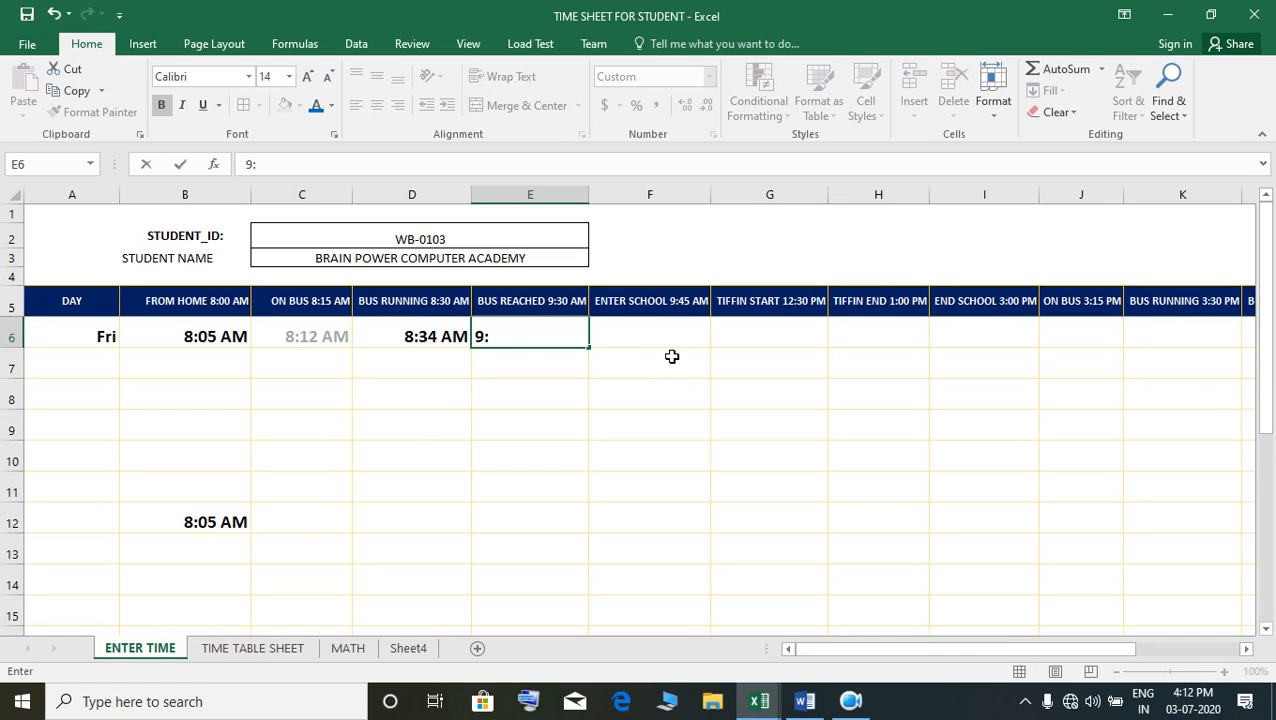
{"action": "type", "text": "9"}
{"action": "key", "text": "BackSpace"}
{"action": "type", "text": "40 AM"}
Enter the first row's ENTER SCHOOL time as 9:50 AM in F6 and its TIFFIN START time as 12:30 PM in G6
{"action": "left_click", "coordinate": [675, 349]}
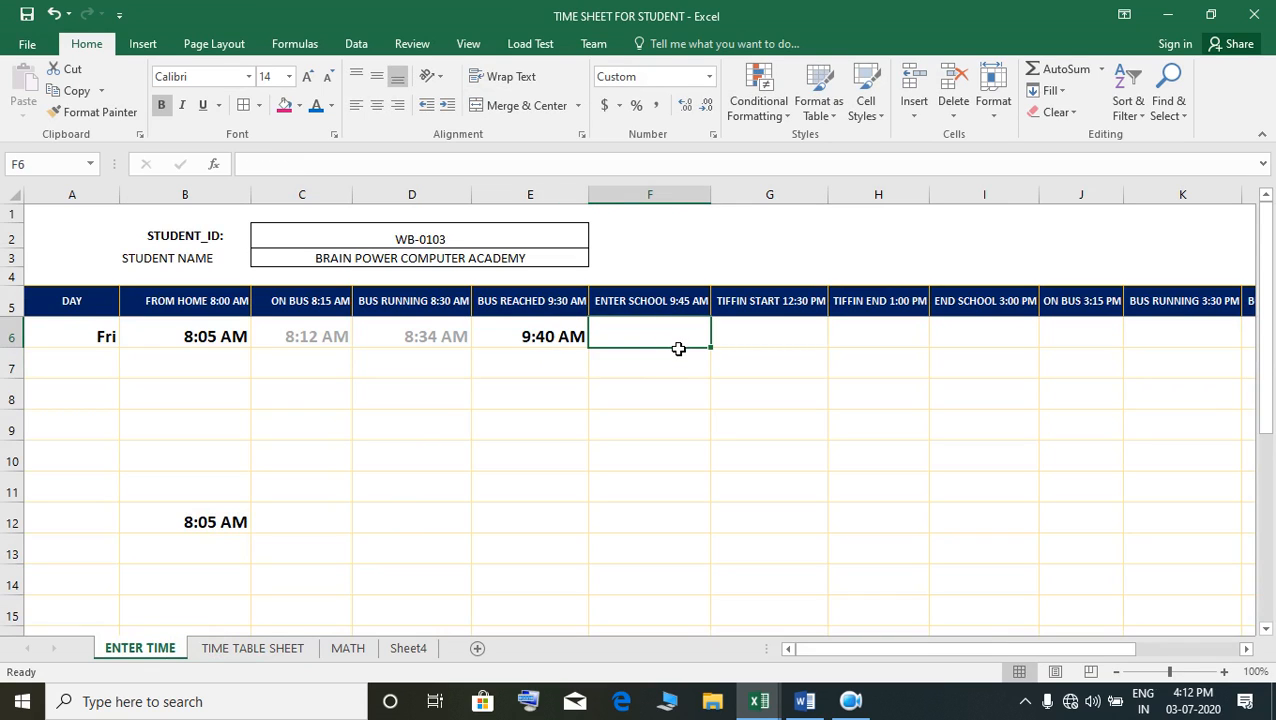
{"action": "type", "text": "9:"}
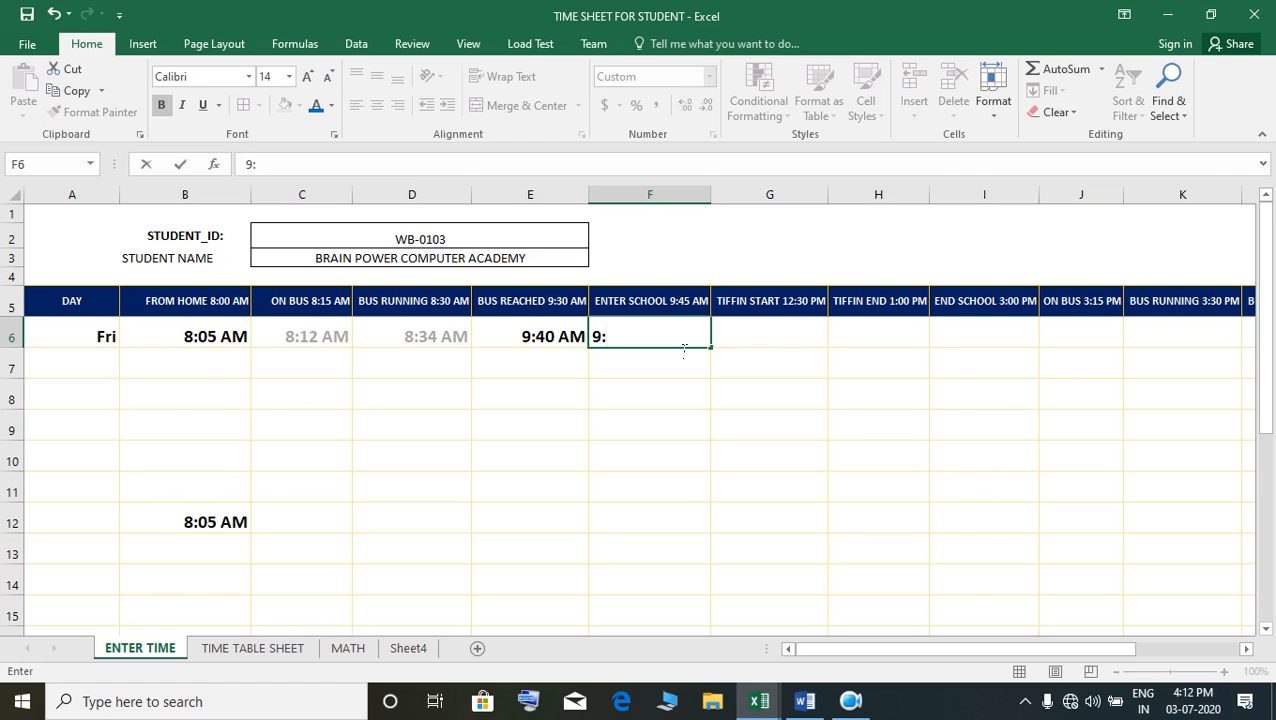
{"action": "type", "text": "50 AM"}
{"action": "key", "text": "Tab"}
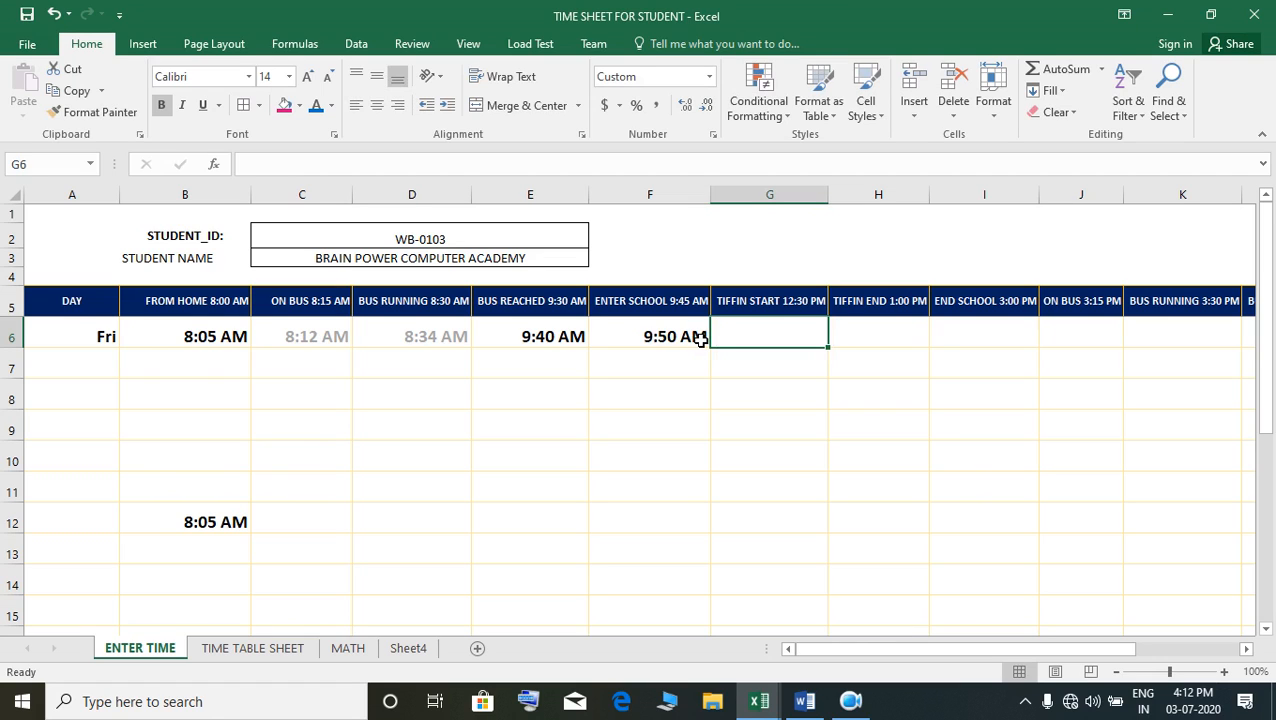
{"action": "type", "text": "12"}
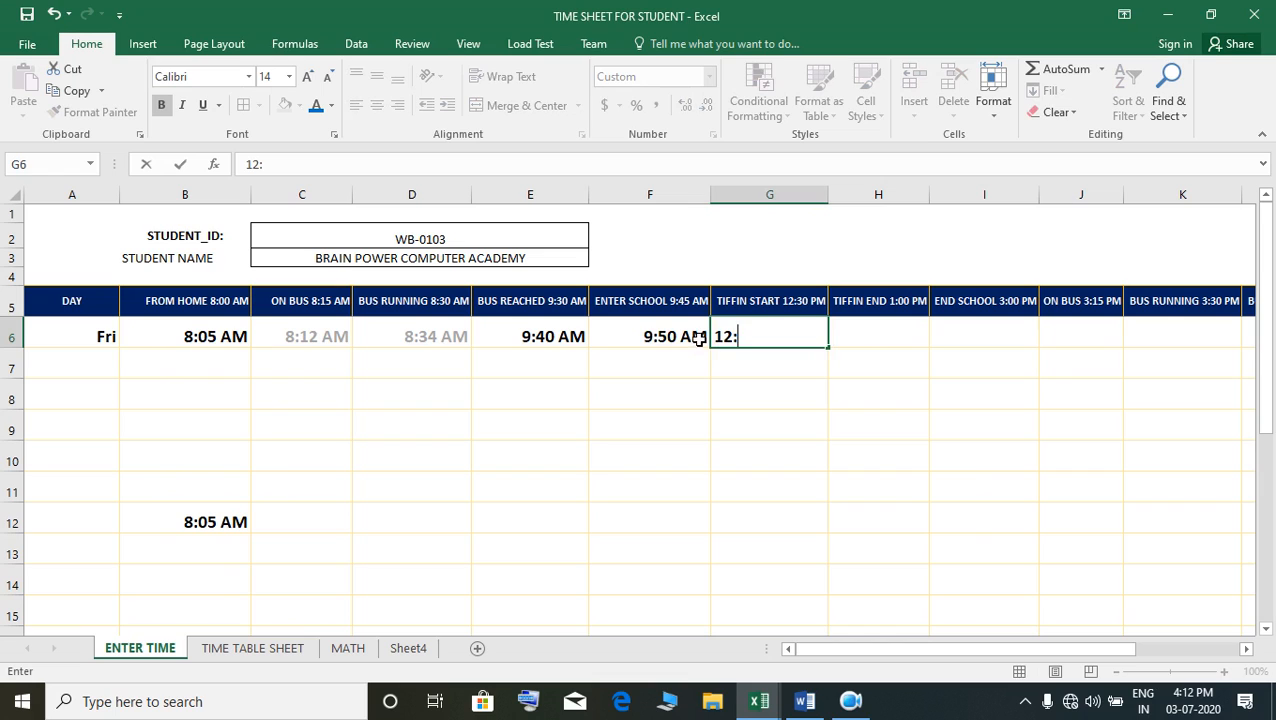
{"action": "type", "text": ":30 PM"}
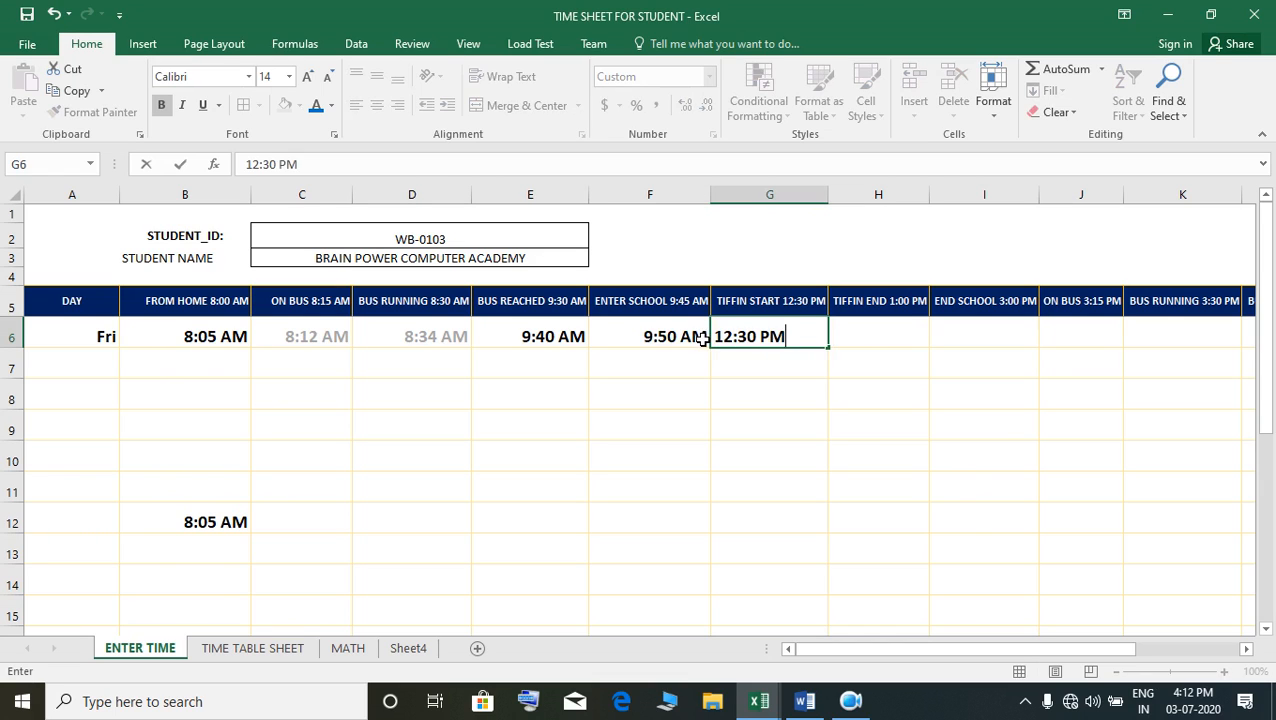
{"action": "key", "text": "Tab"}
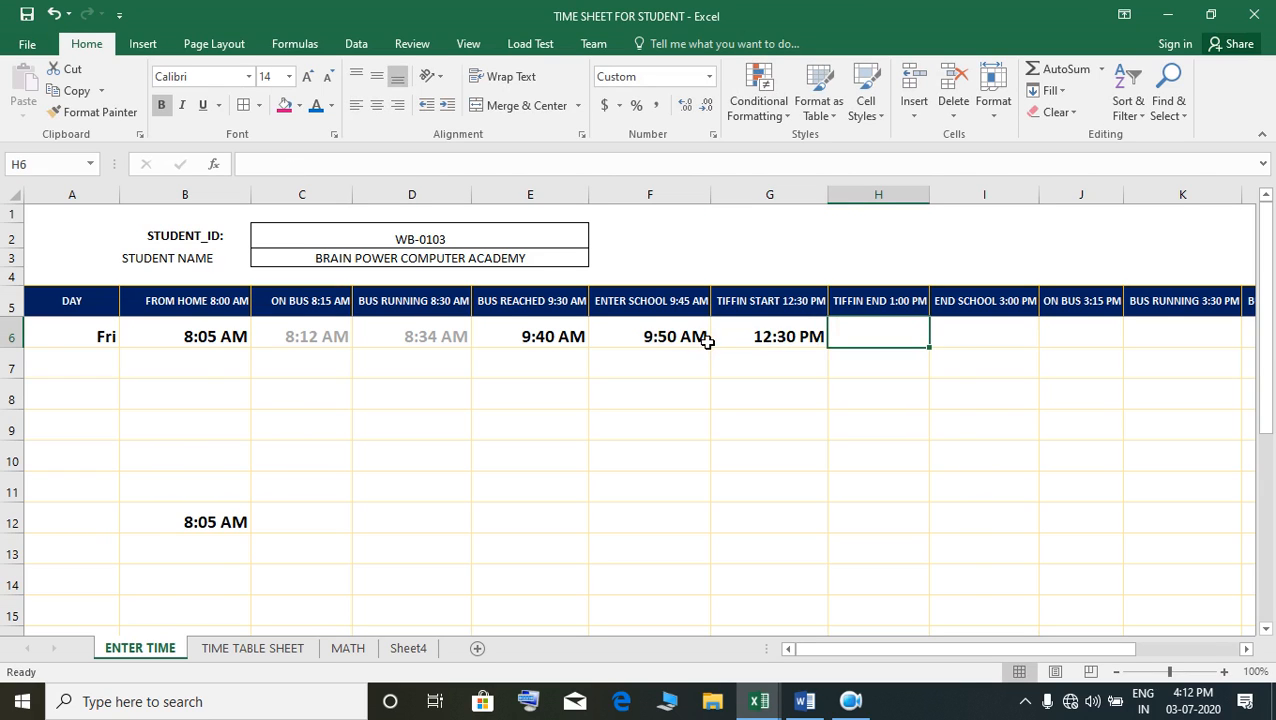
Enter 12:56 PM as the first row's TIFFIN END time in H6
{"action": "type", "text": "12"}
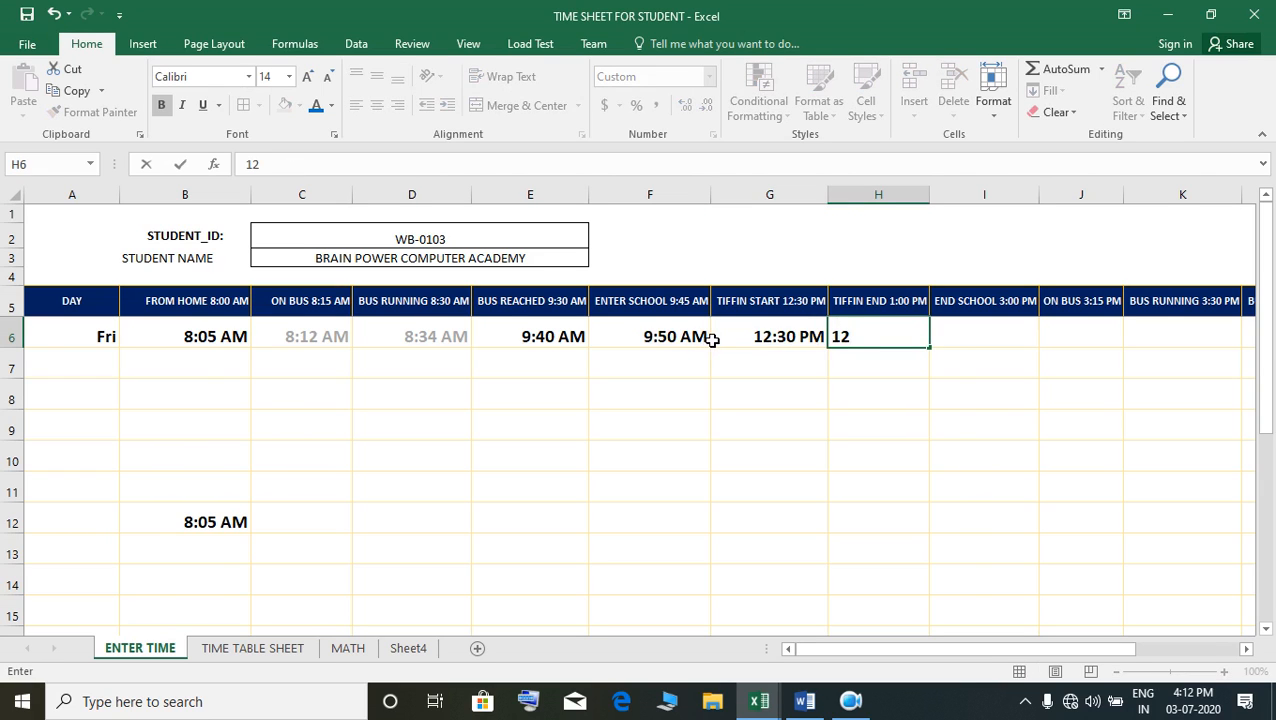
{"action": "type", "text": ":56 A"}
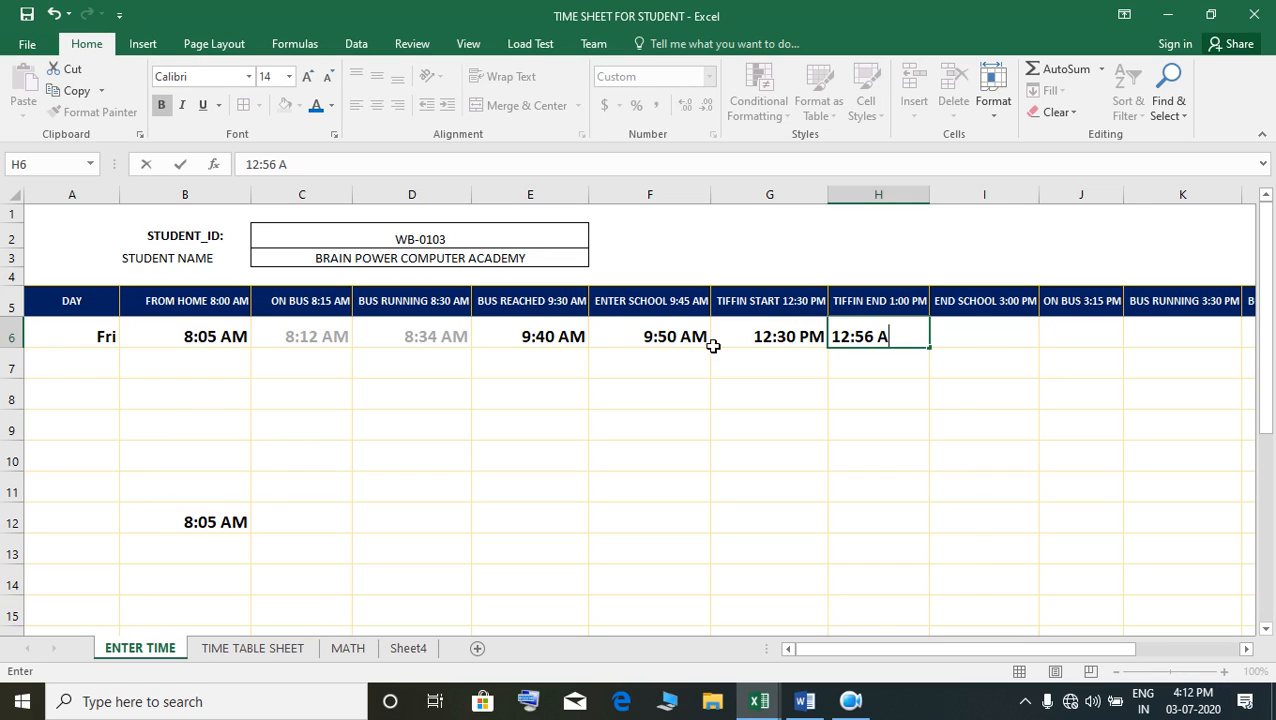
{"action": "key", "text": "BackSpace"}
{"action": "type", "text": "PM"}
{"action": "key", "text": "Tab"}
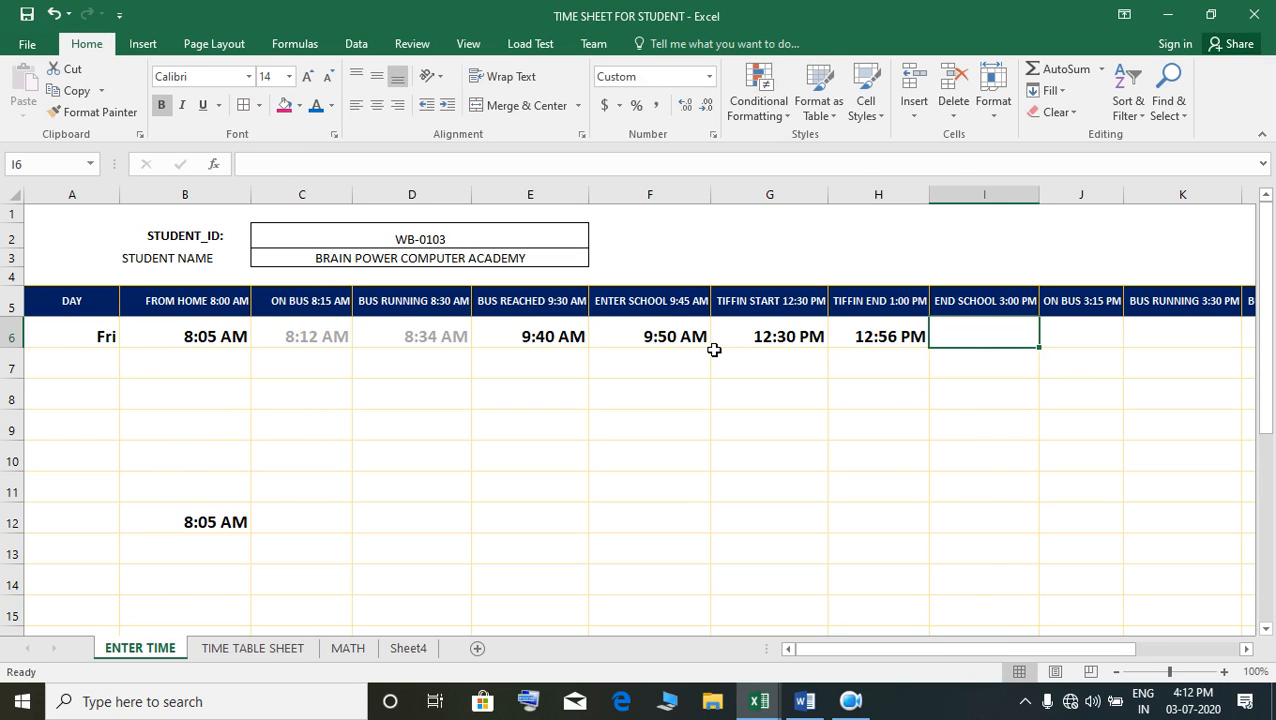
Check the first row's BUS REACHED through TIFFIN END statuses in TIME TABLE SHEET, including the ENTER SCHOOL formula in J4
{"action": "left_click", "coordinate": [257, 648]}
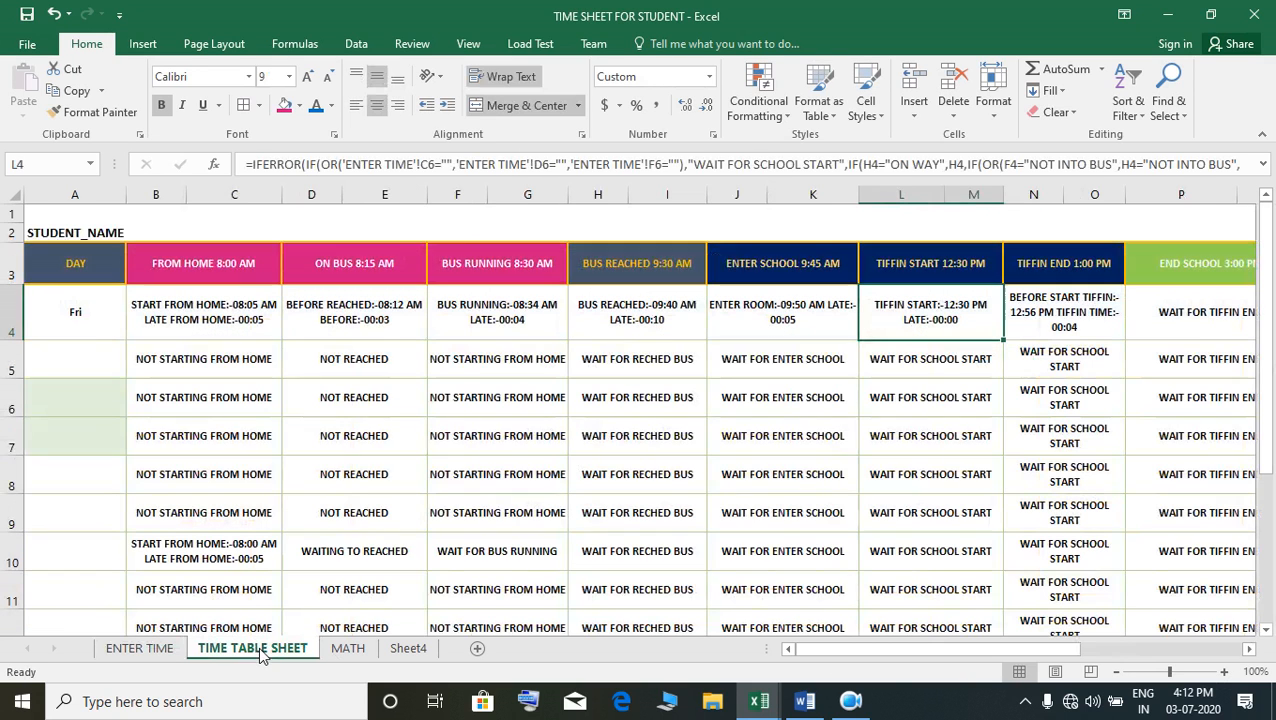
{"action": "left_click", "coordinate": [815, 329]}
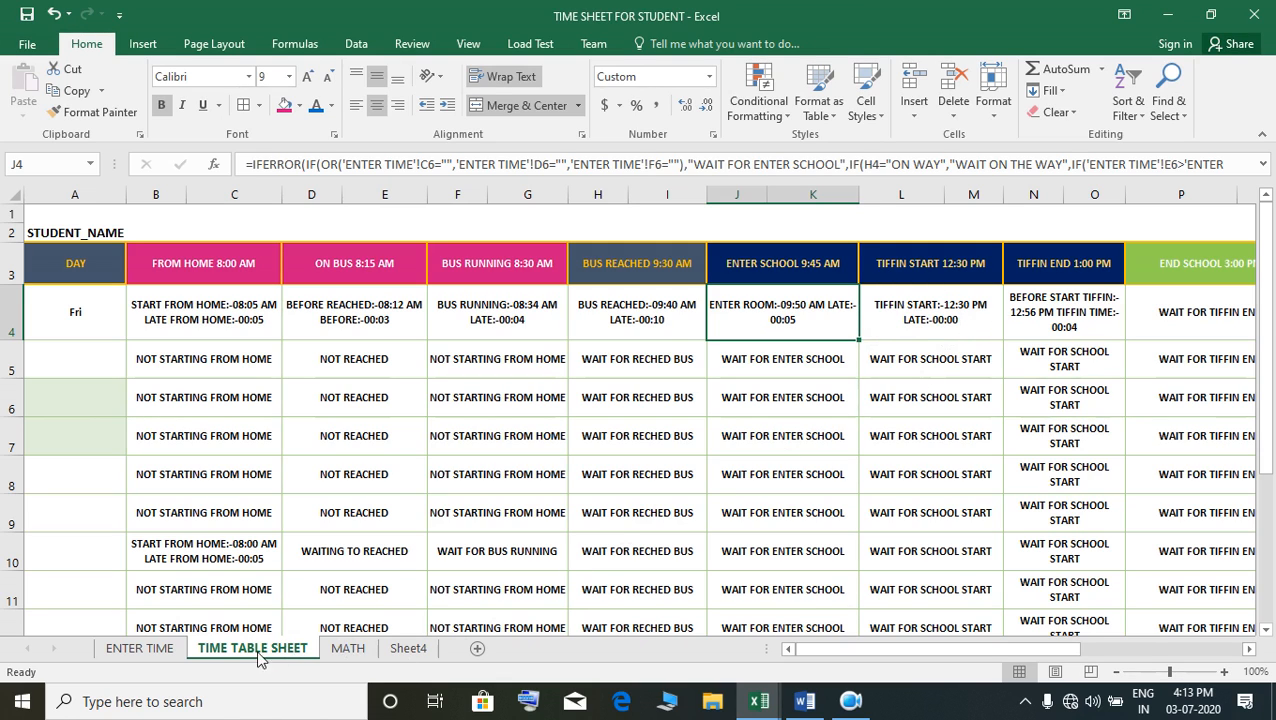
In ENTER TIME, enter 3:08 PM as the first row's END SCHOOL time in I6 and 3:20 PM as the afternoon ON BUS time in J6
{"action": "left_click", "coordinate": [120, 650]}
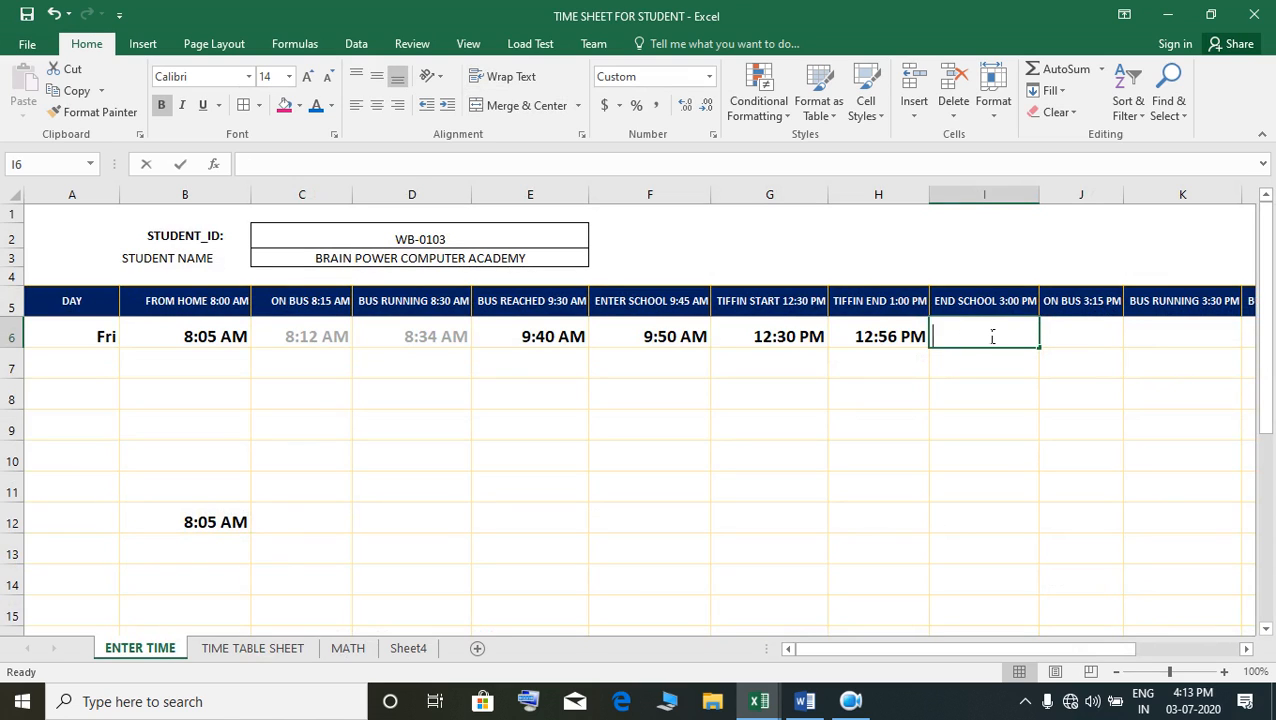
{"action": "type", "text": "3:10"}
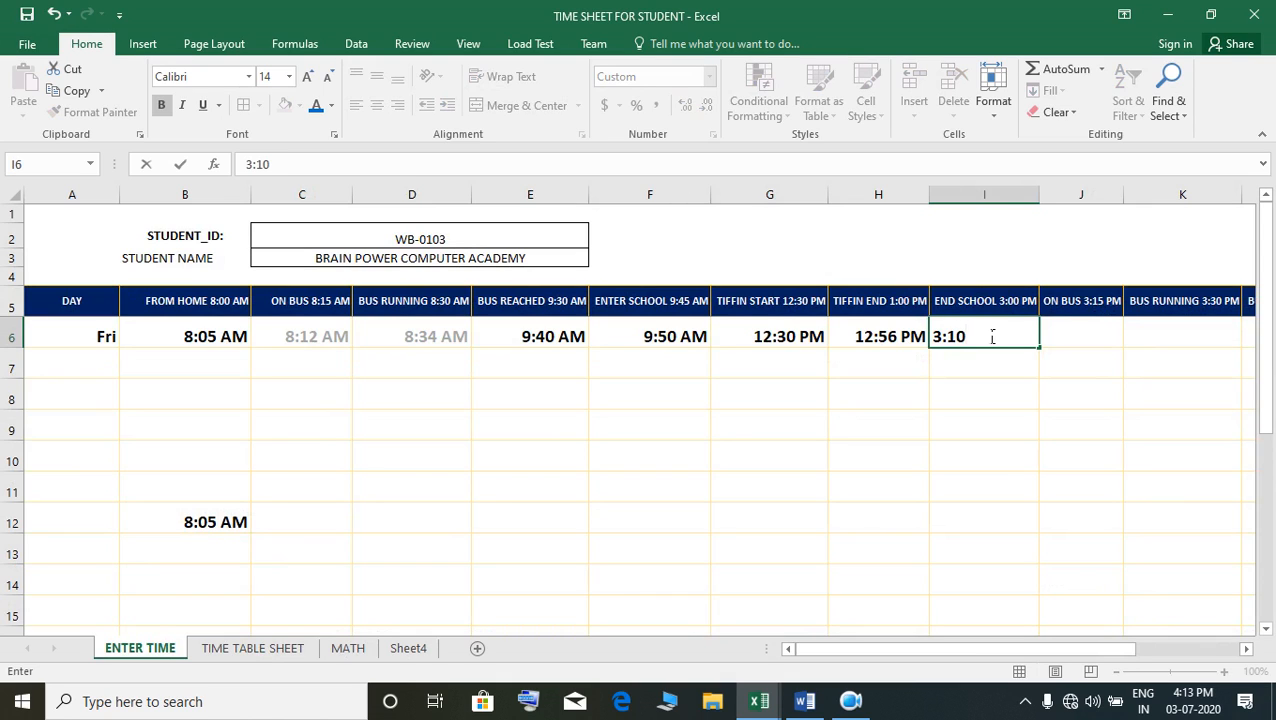
{"action": "key", "text": "BackSpace"}
{"action": "key", "text": "BackSpace"}
{"action": "type", "text": "08 PM"}
{"action": "key", "text": "Tab"}
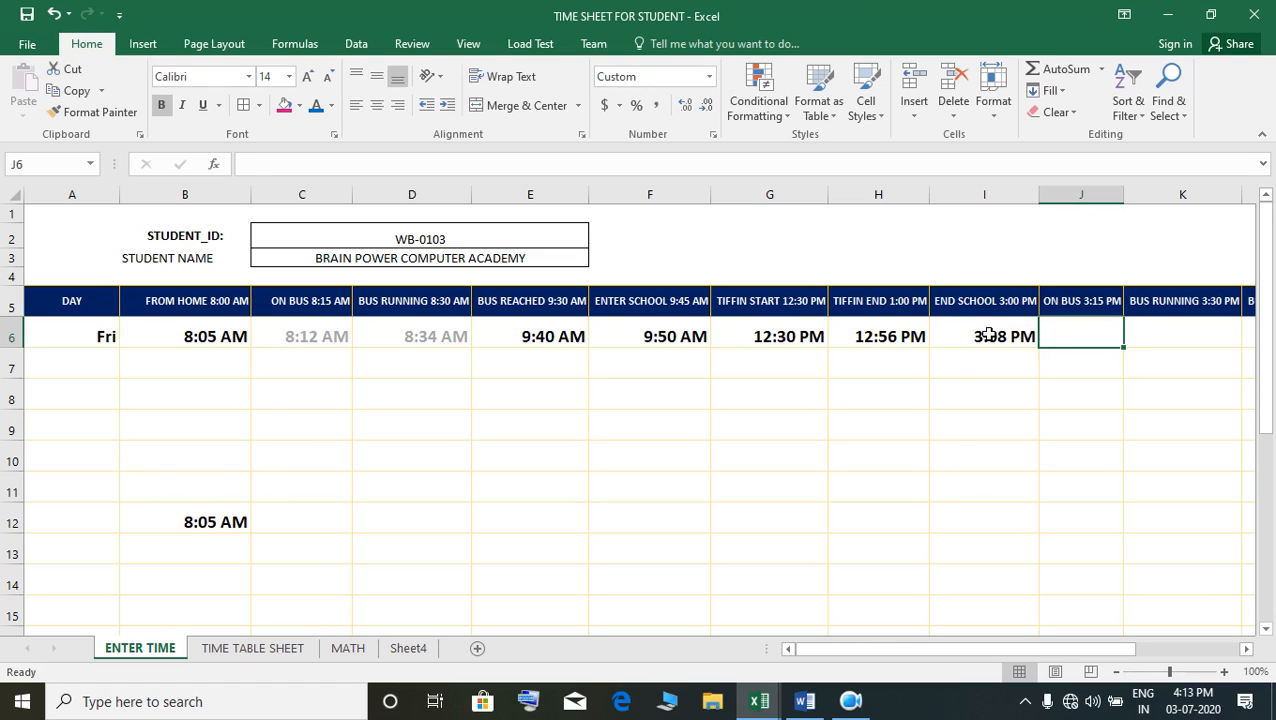
{"action": "type", "text": "3:"}
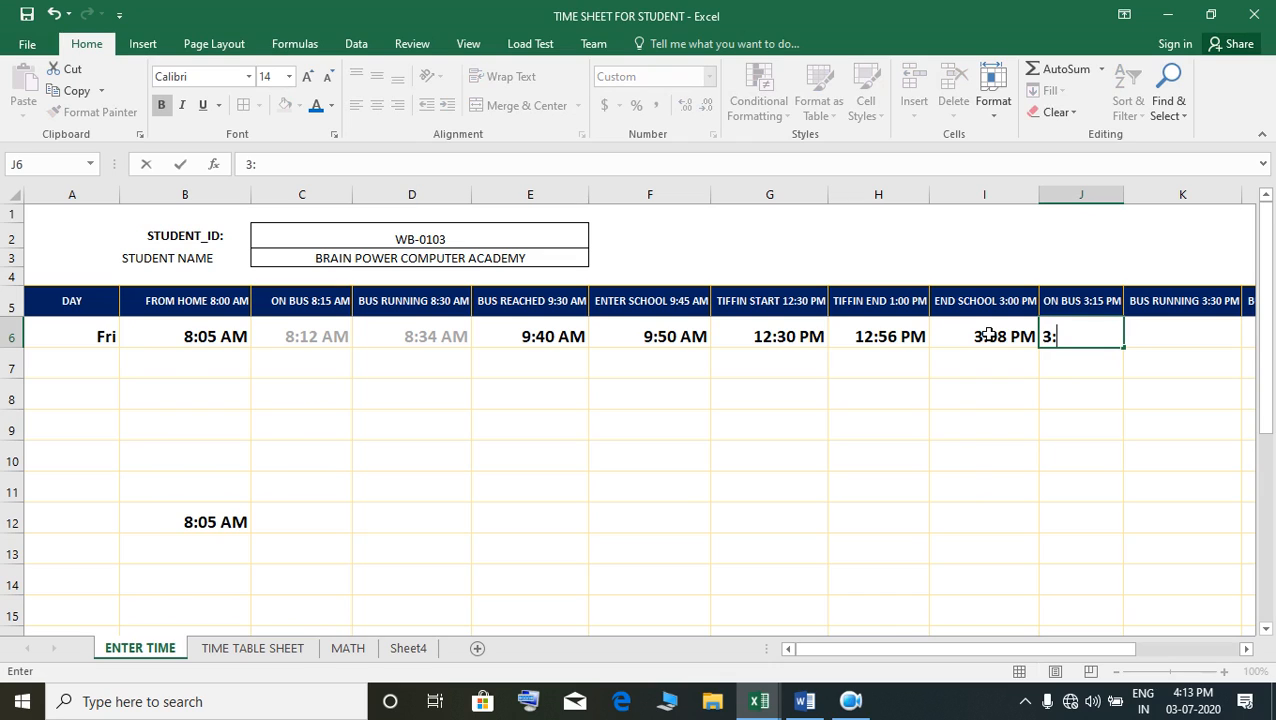
{"action": "type", "text": "20 PM"}
{"action": "key", "text": "Tab"}
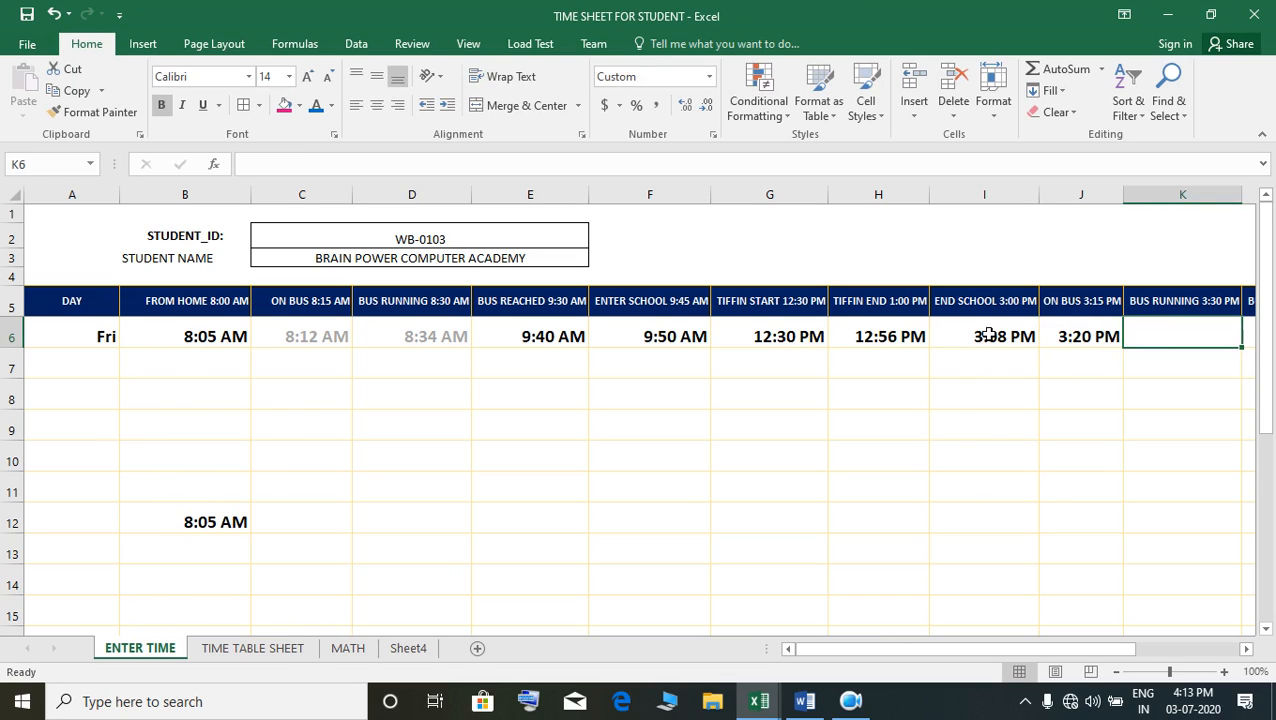
Enter 3:35 PM as the first row's afternoon BUS RUNNING time in K6
{"action": "left_click_drag", "start_coordinate": [880, 649], "coordinate": [958, 650]}
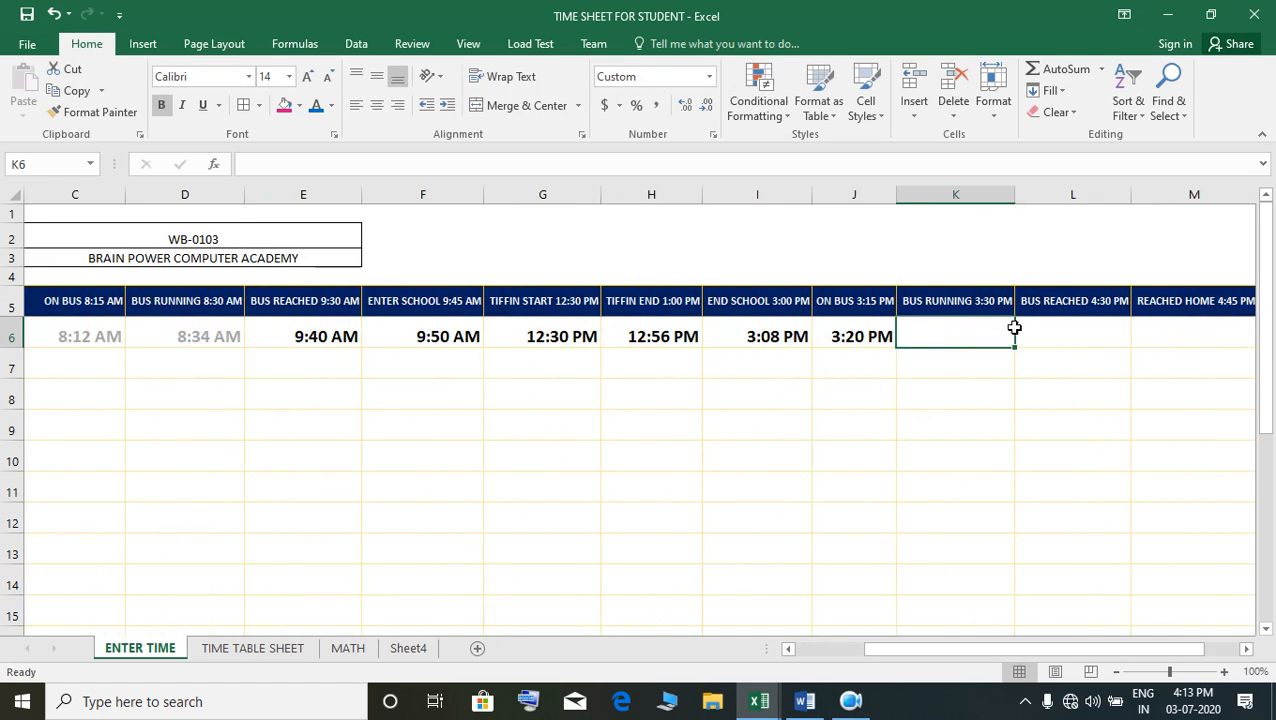
{"action": "type", "text": "3"}
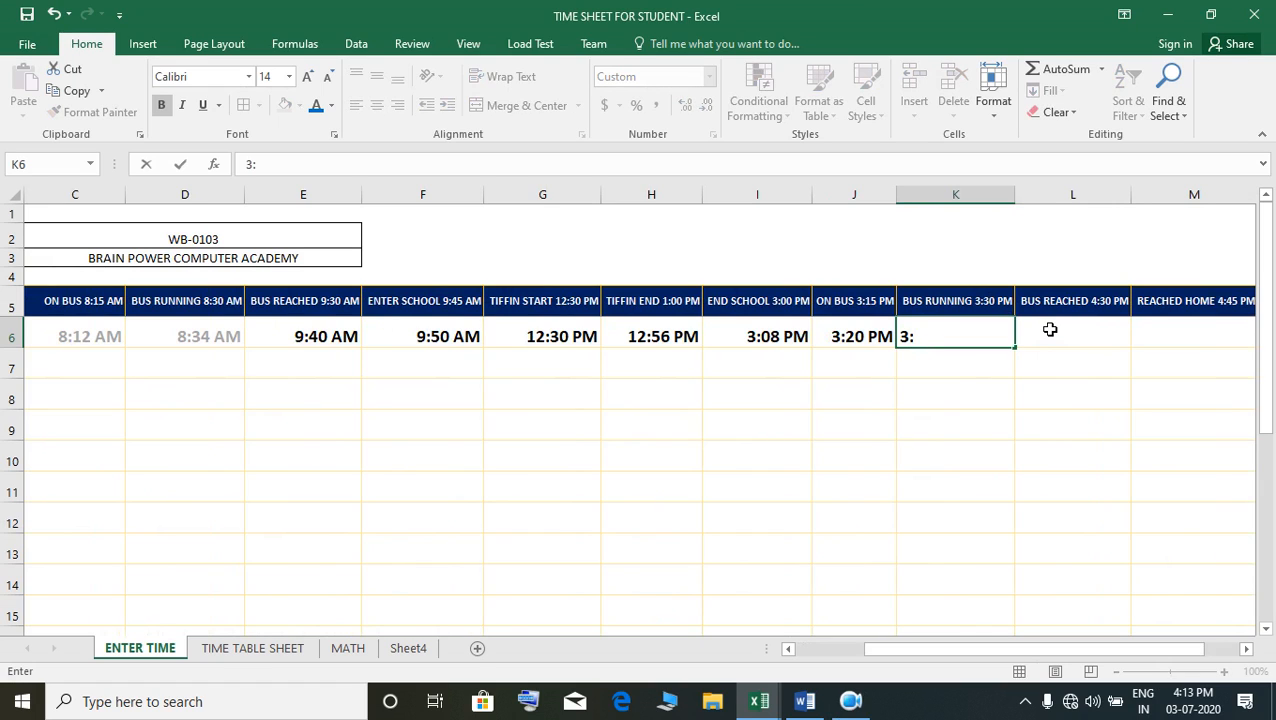
{"action": "type", "text": ":3"}
{"action": "type", "text": "5 PM"}
Enter the first row's afternoon BUS REACHED time as 4:45 PM in L6 and REACHED HOME time as 4:55 PM in M6
{"action": "left_click", "coordinate": [1050, 329]}
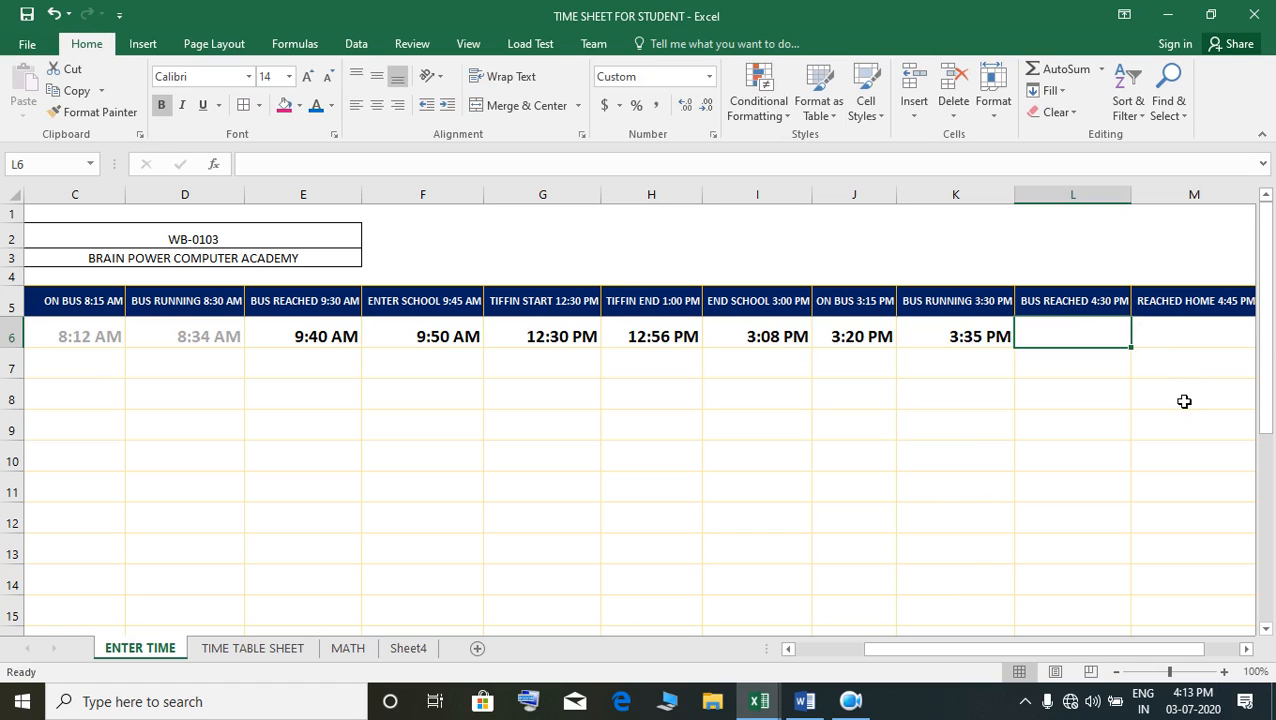
{"action": "type", "text": "4"}
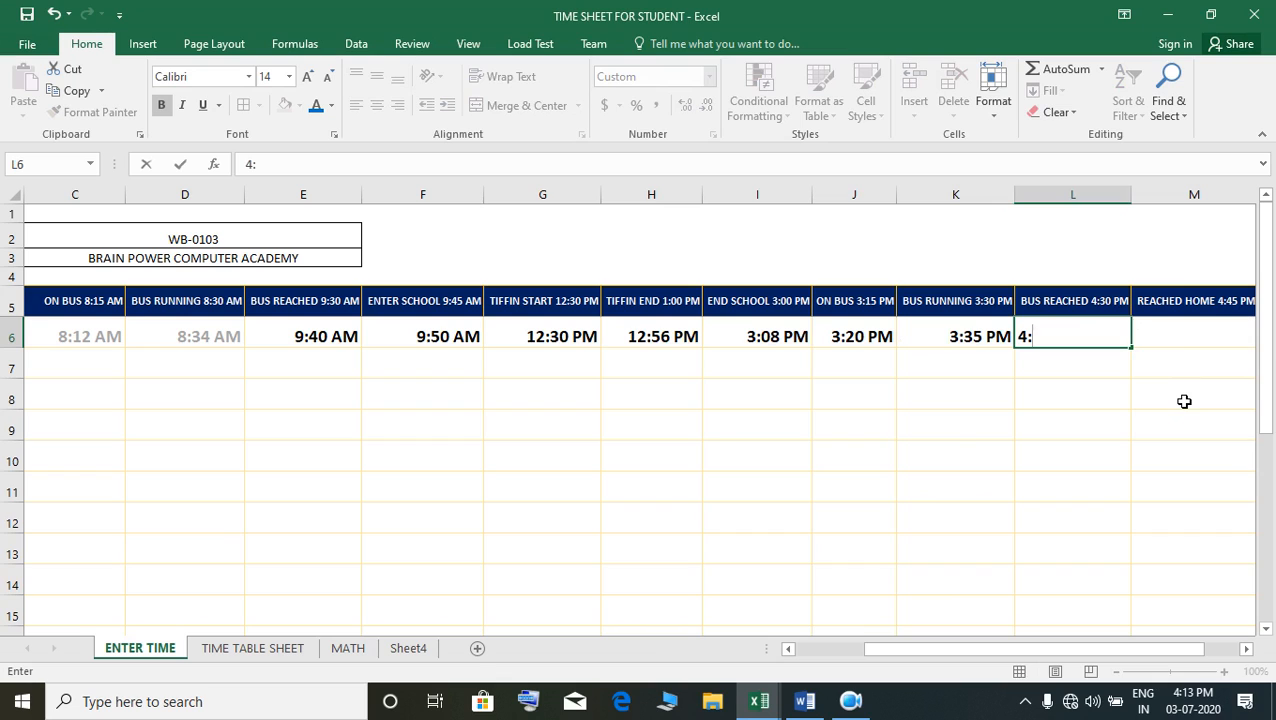
{"action": "type", "text": ":45 P,"}
{"action": "key", "text": "BackSpace"}
{"action": "type", "text": "M"}
{"action": "key", "text": "Tab"}
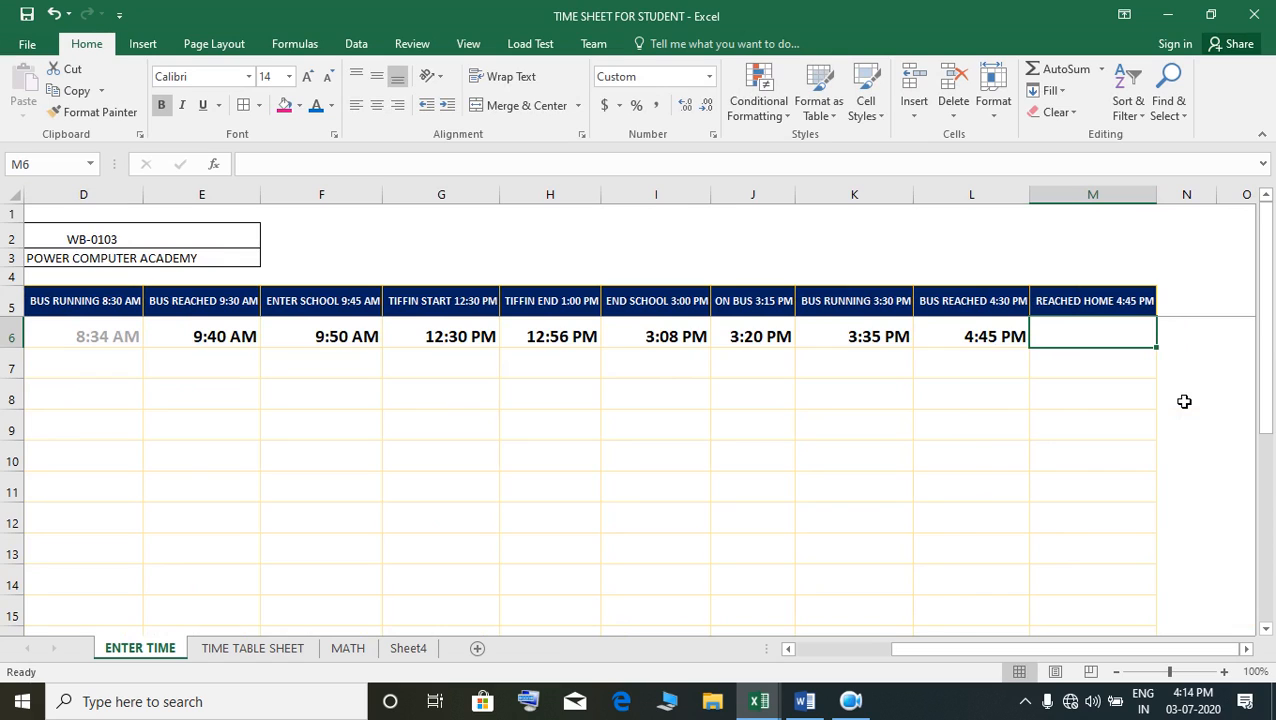
{"action": "type", "text": "4"}
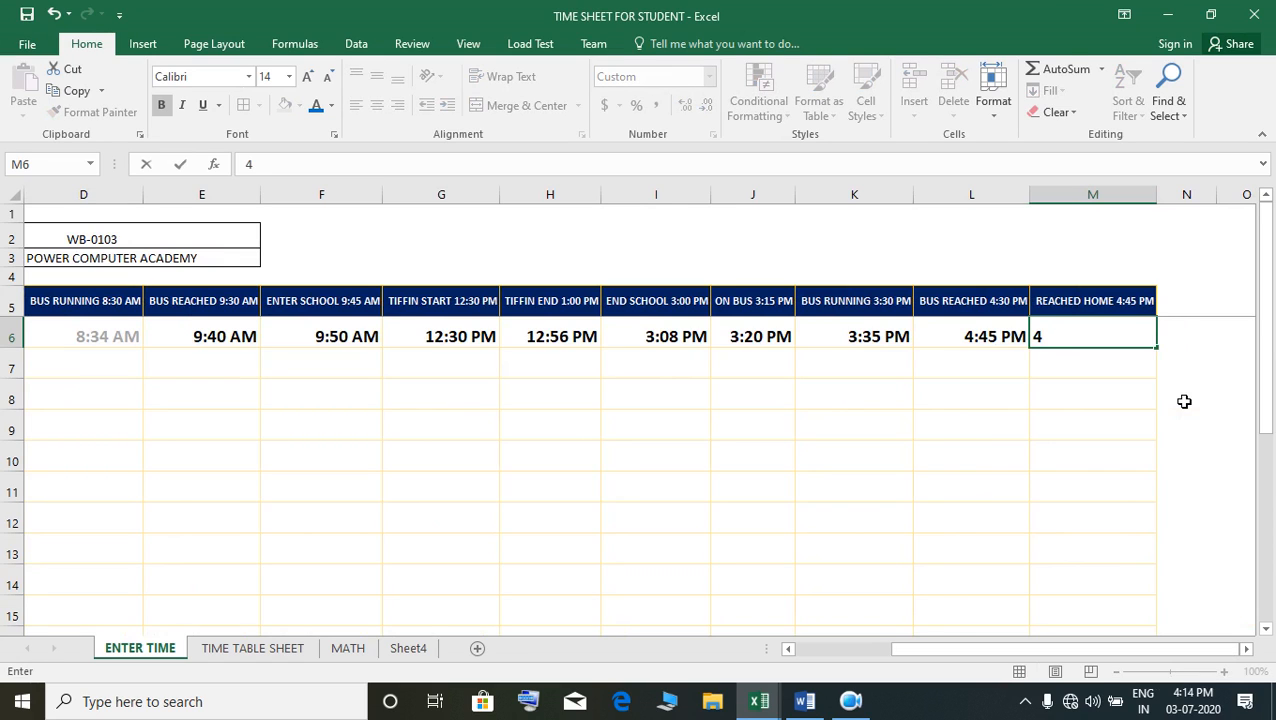
{"action": "type", "text": ":55 PM"}
{"action": "key", "text": "Return"}
Examine the first row's afternoon statuses in TIME TABLE SHEET, from END SCHOOL and ON BUS through BUS RUNNING and BUS REACHED
{"action": "left_click", "coordinate": [297, 635]}
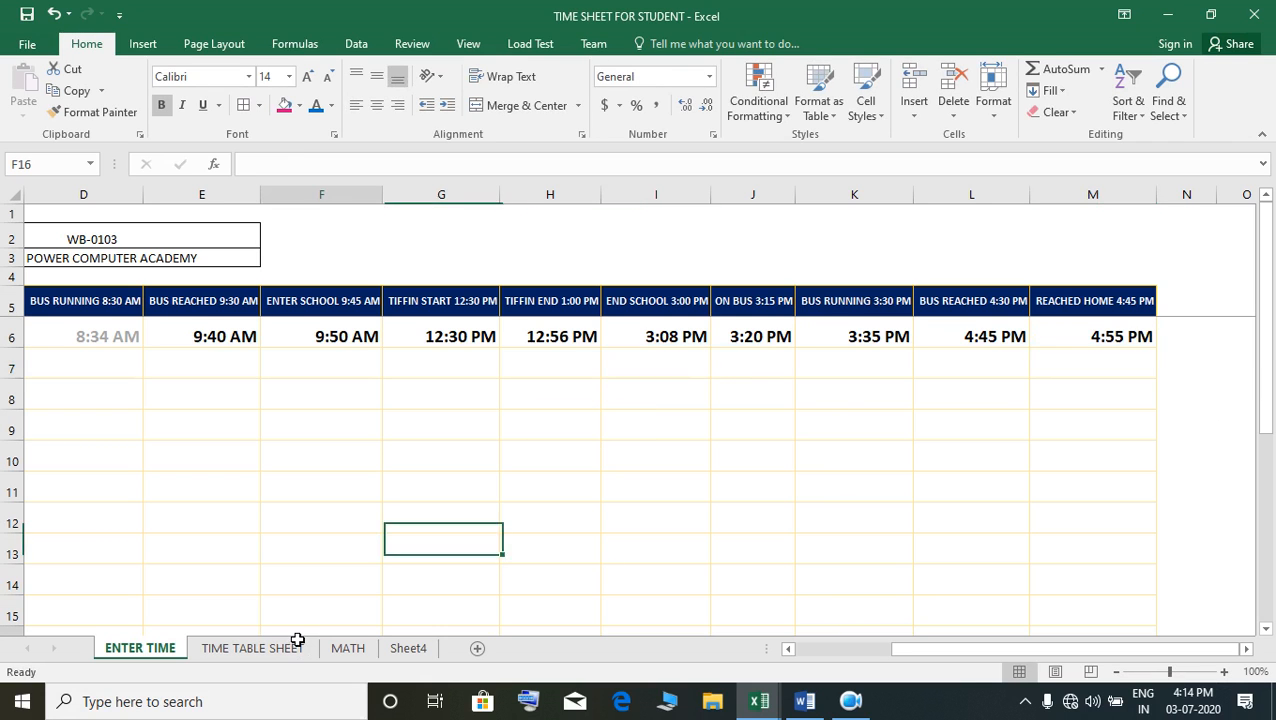
{"action": "left_click", "coordinate": [241, 649]}
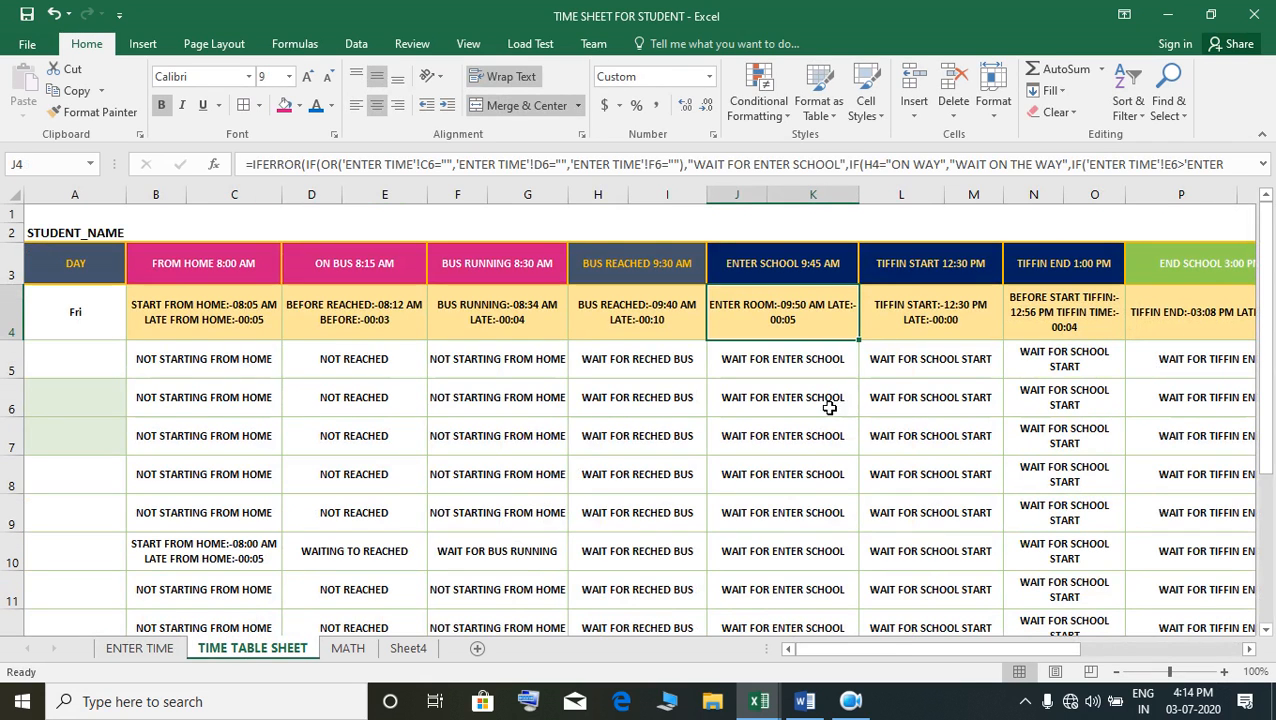
{"action": "left_click_drag", "start_coordinate": [869, 650], "coordinate": [1030, 660]}
{"action": "left_click", "coordinate": [706, 329]}
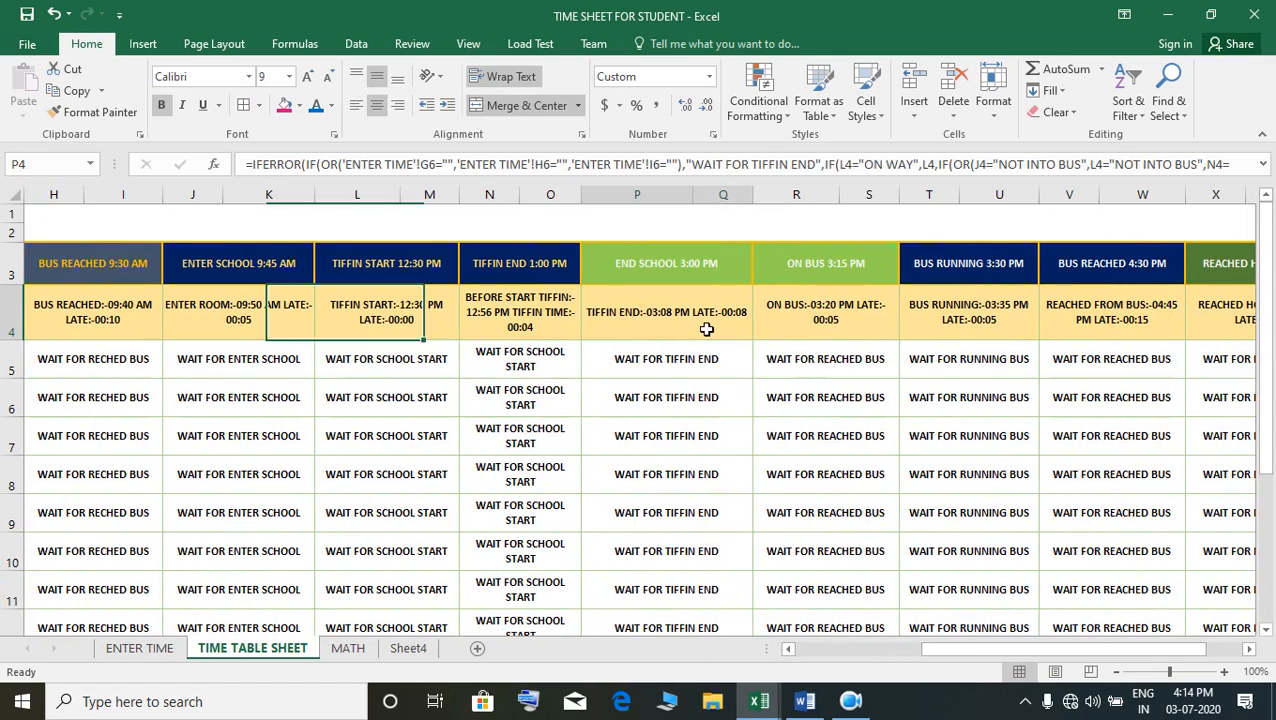
{"action": "left_click", "coordinate": [826, 334]}
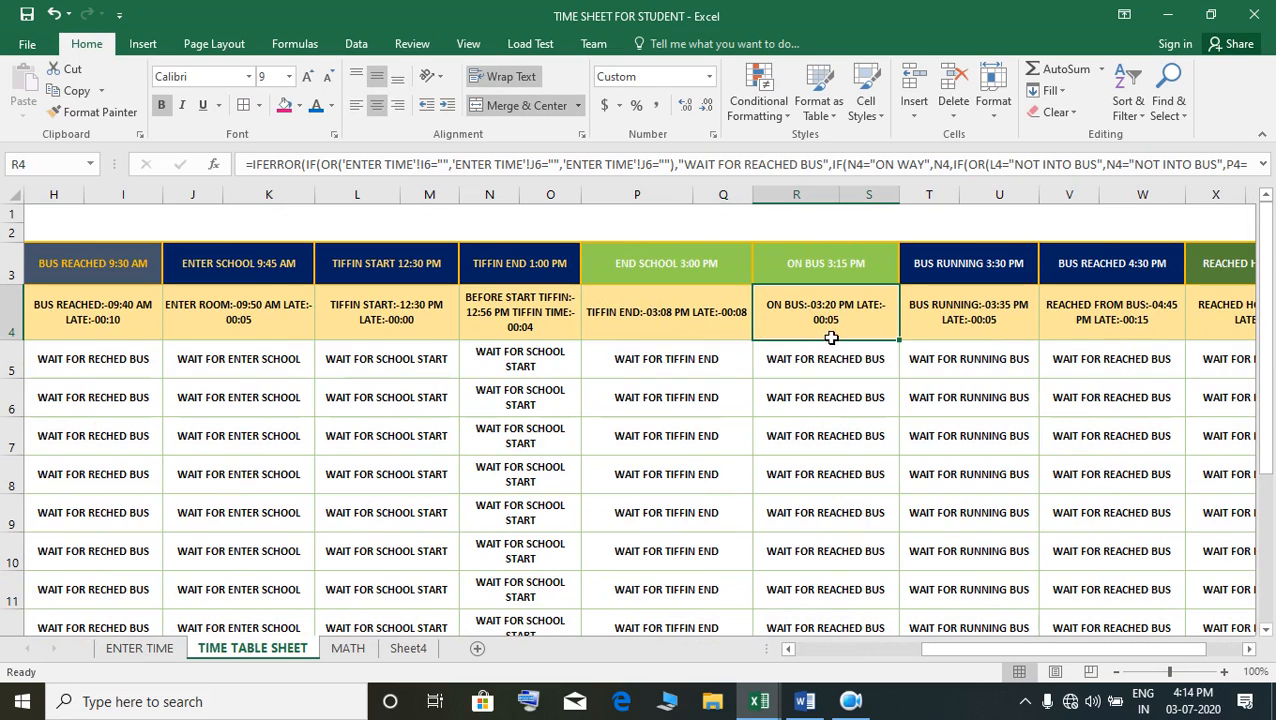
{"action": "left_click", "coordinate": [1022, 334]}
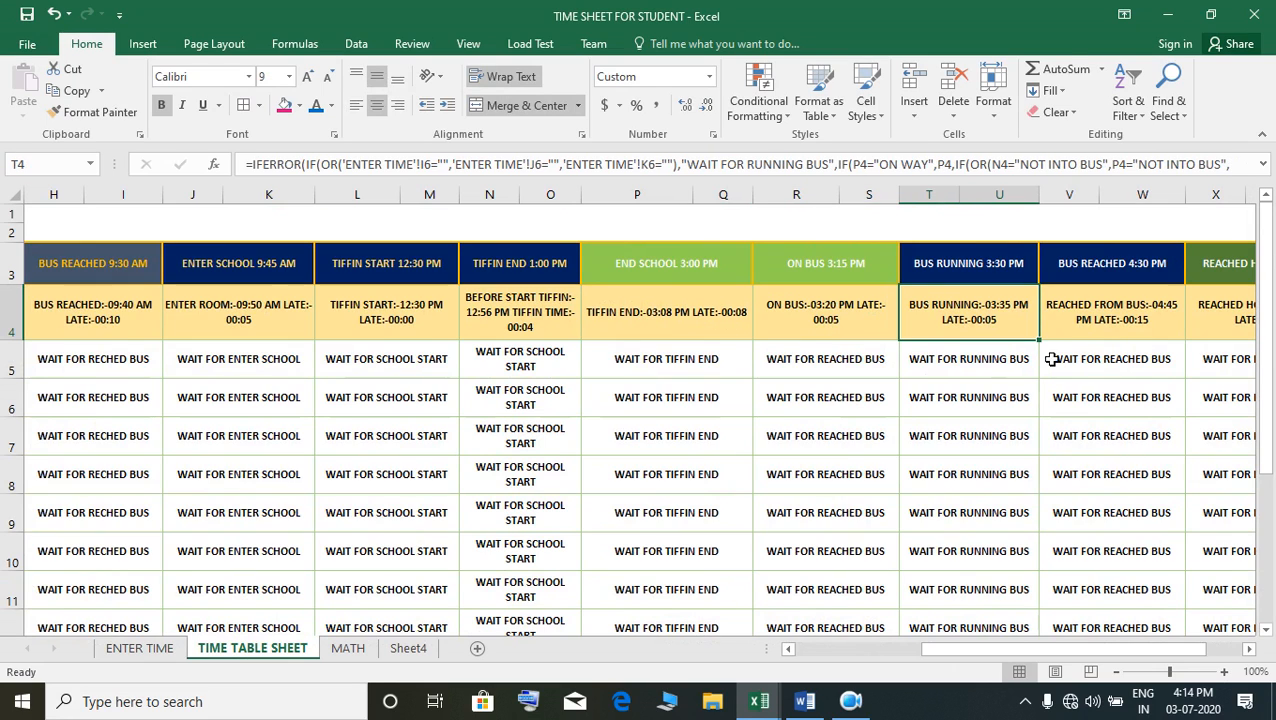
{"action": "left_click", "coordinate": [1140, 328]}
{"action": "left_click_drag", "start_coordinate": [972, 650], "coordinate": [915, 648]}
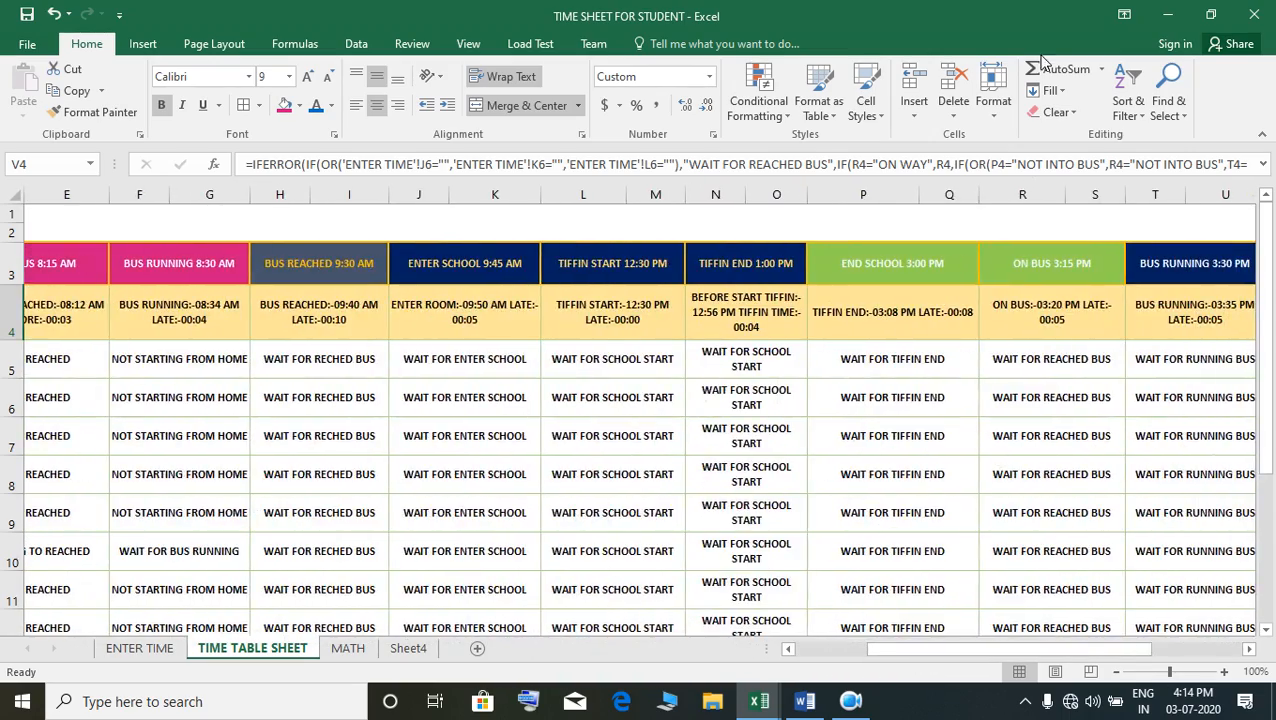
Minimize both Excel workbooks and the Word document to return to the desktop
{"action": "left_click", "coordinate": [1170, 16]}
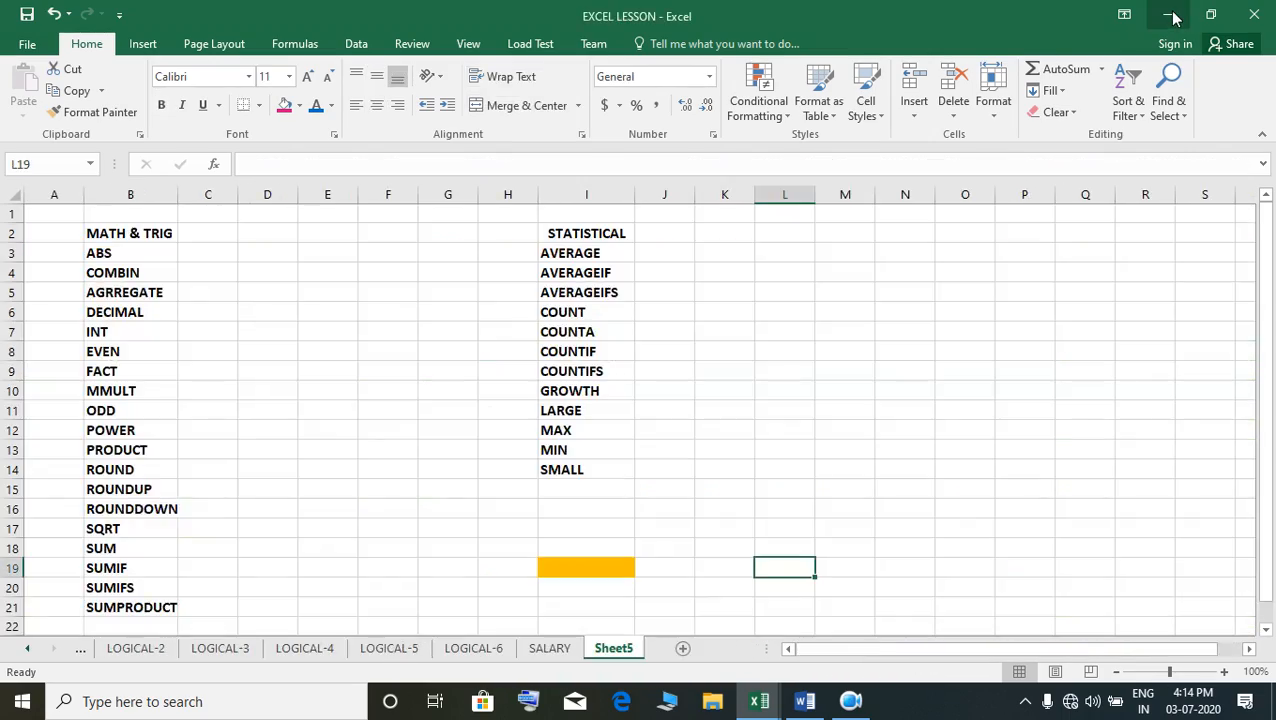
{"action": "left_click", "coordinate": [1170, 16]}
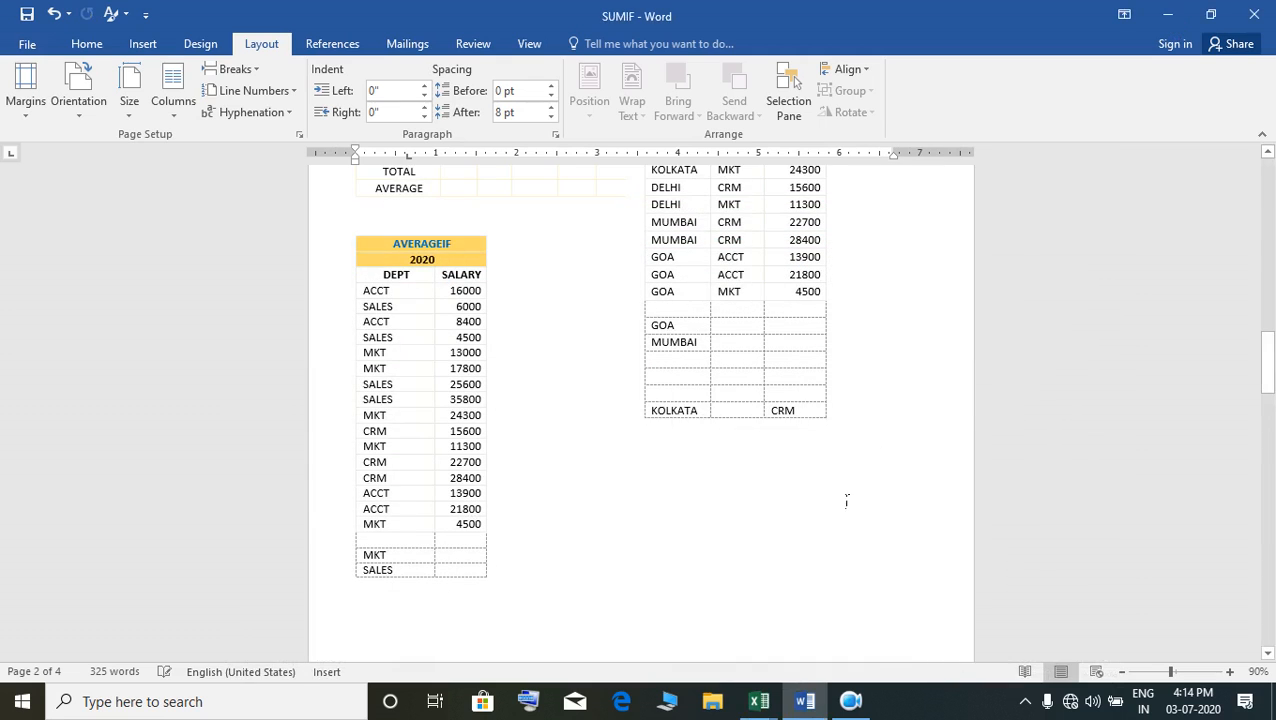
{"action": "left_click", "coordinate": [1170, 16]}
{"action": "left_click", "coordinate": [851, 701]}
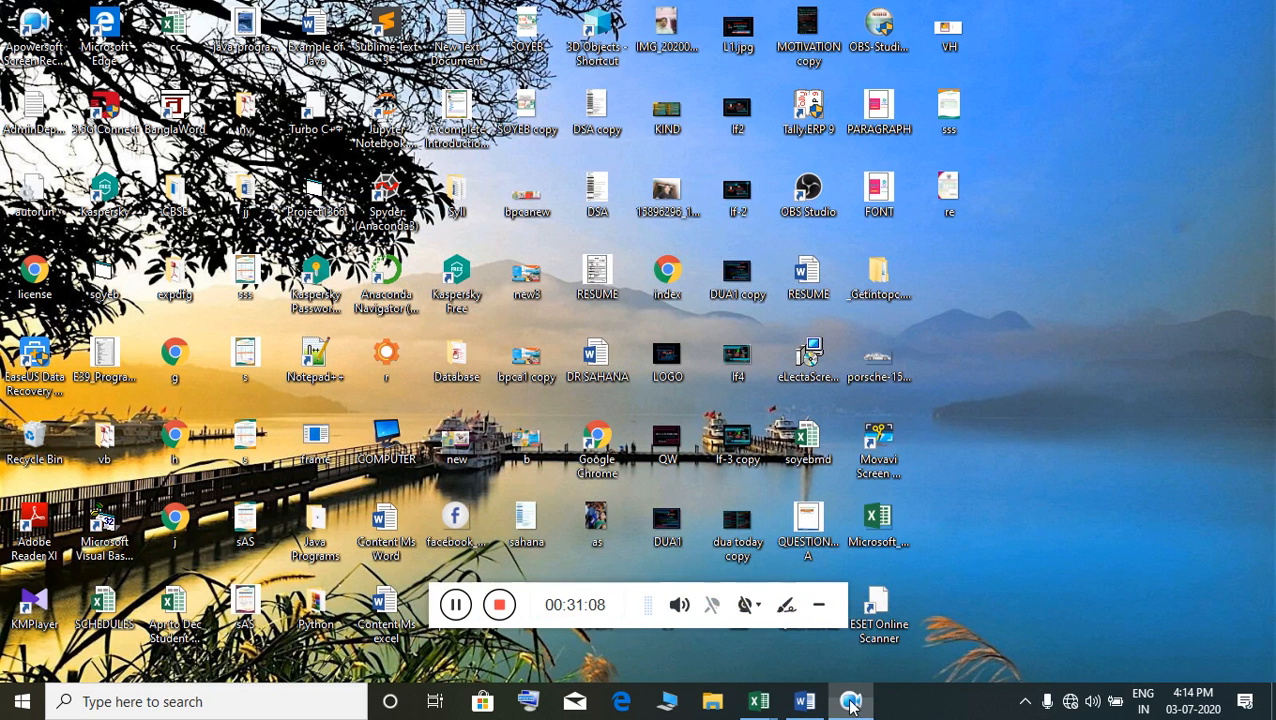
{"action": "left_click", "coordinate": [507, 606]}
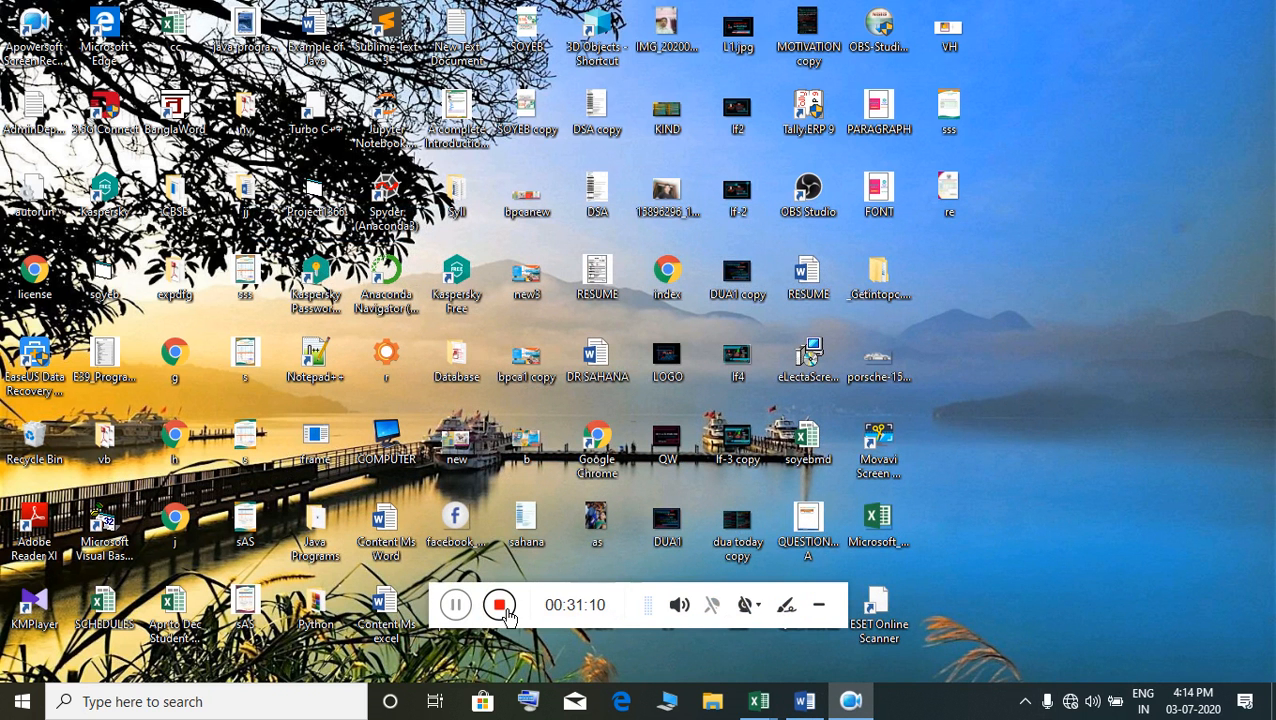